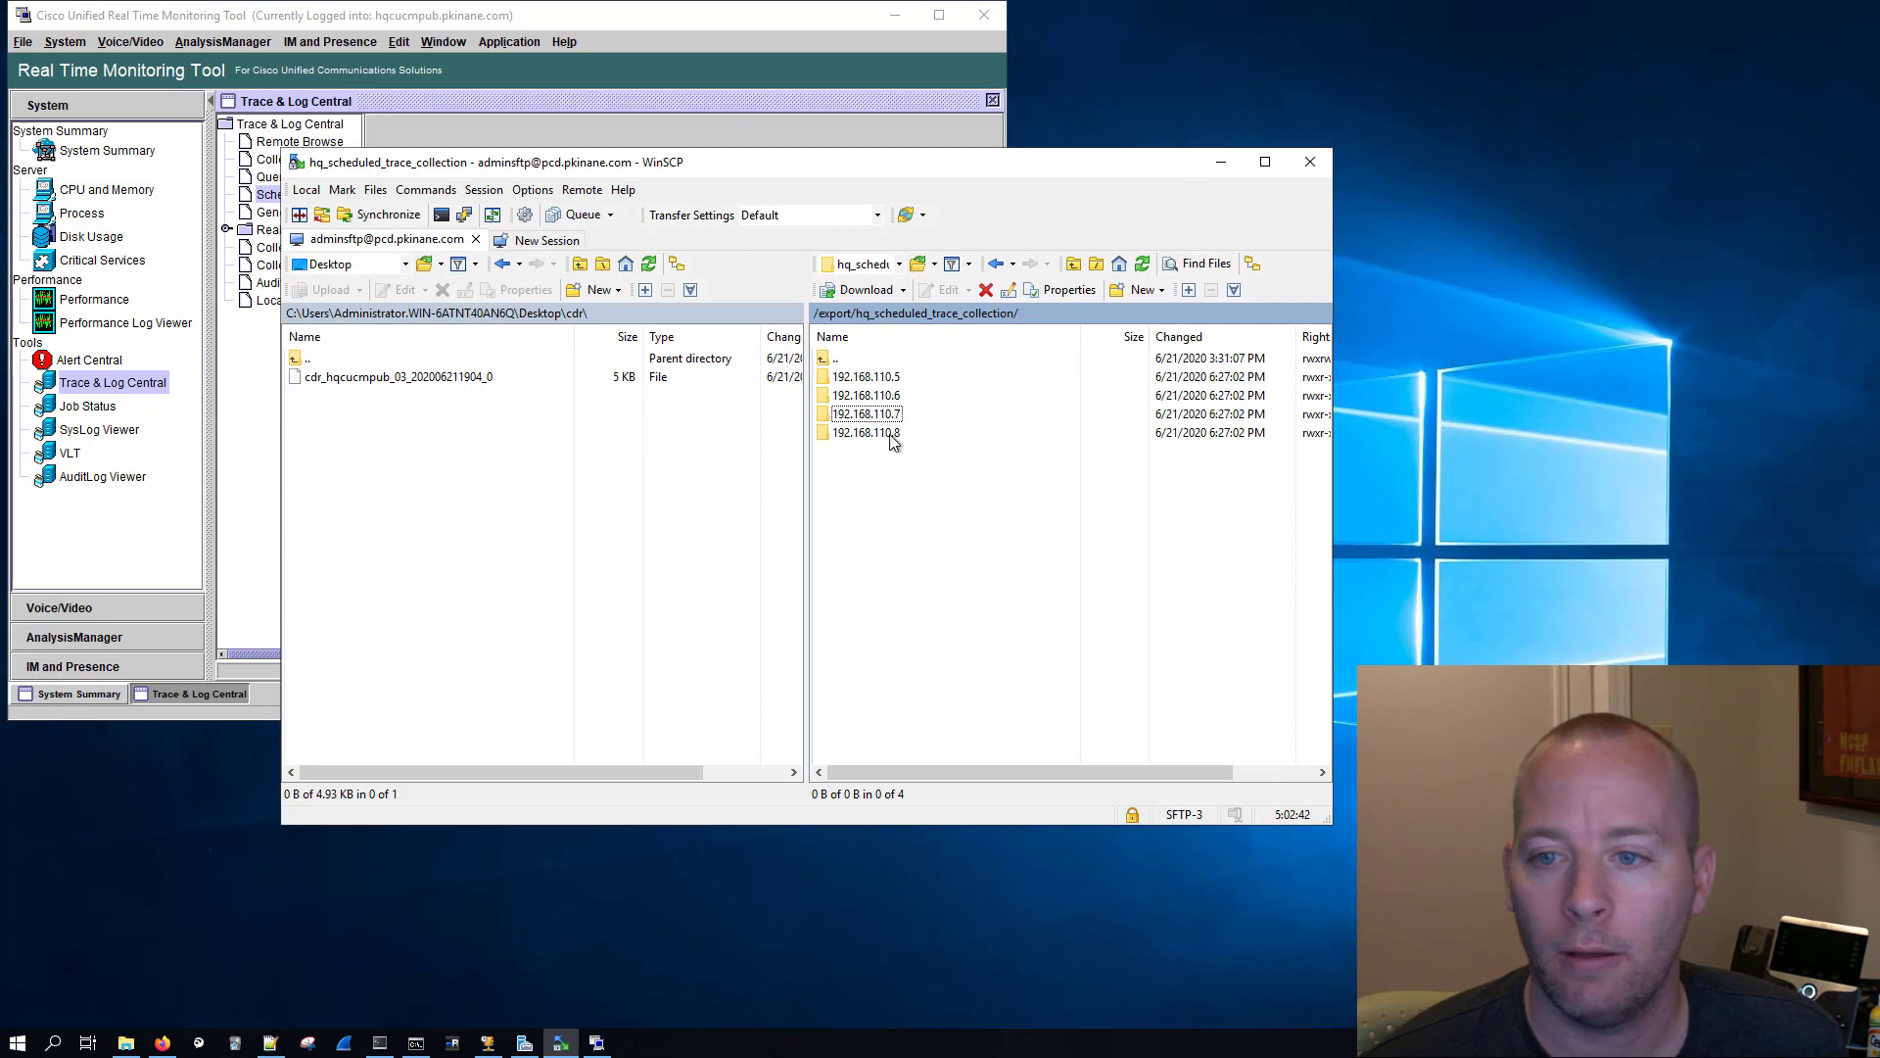
Step: Browse the remote 192.168.110.6 folder's timestamped trace collections and open 2020-06-21_17-27-00
{"action": "left_click", "coordinate": [886, 433]}
{"action": "double_click", "coordinate": [886, 396]}
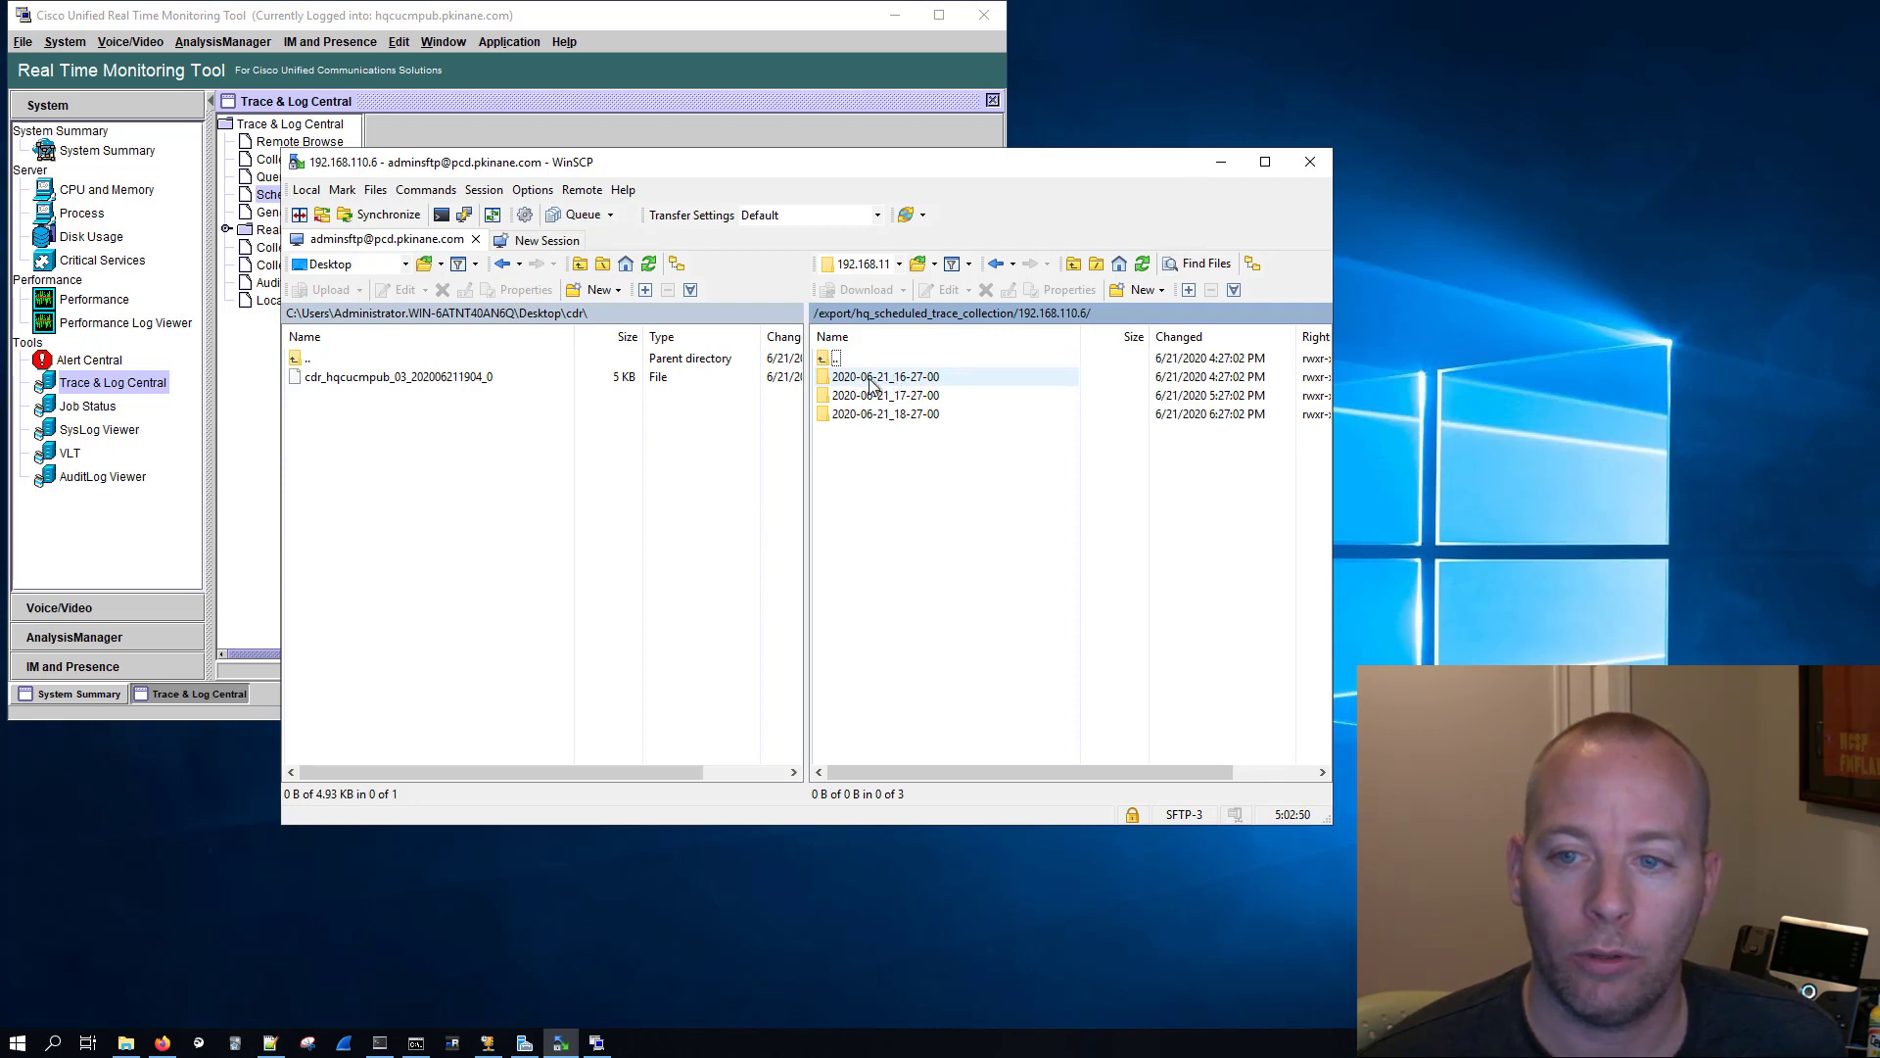
{"action": "left_click", "coordinate": [921, 385]}
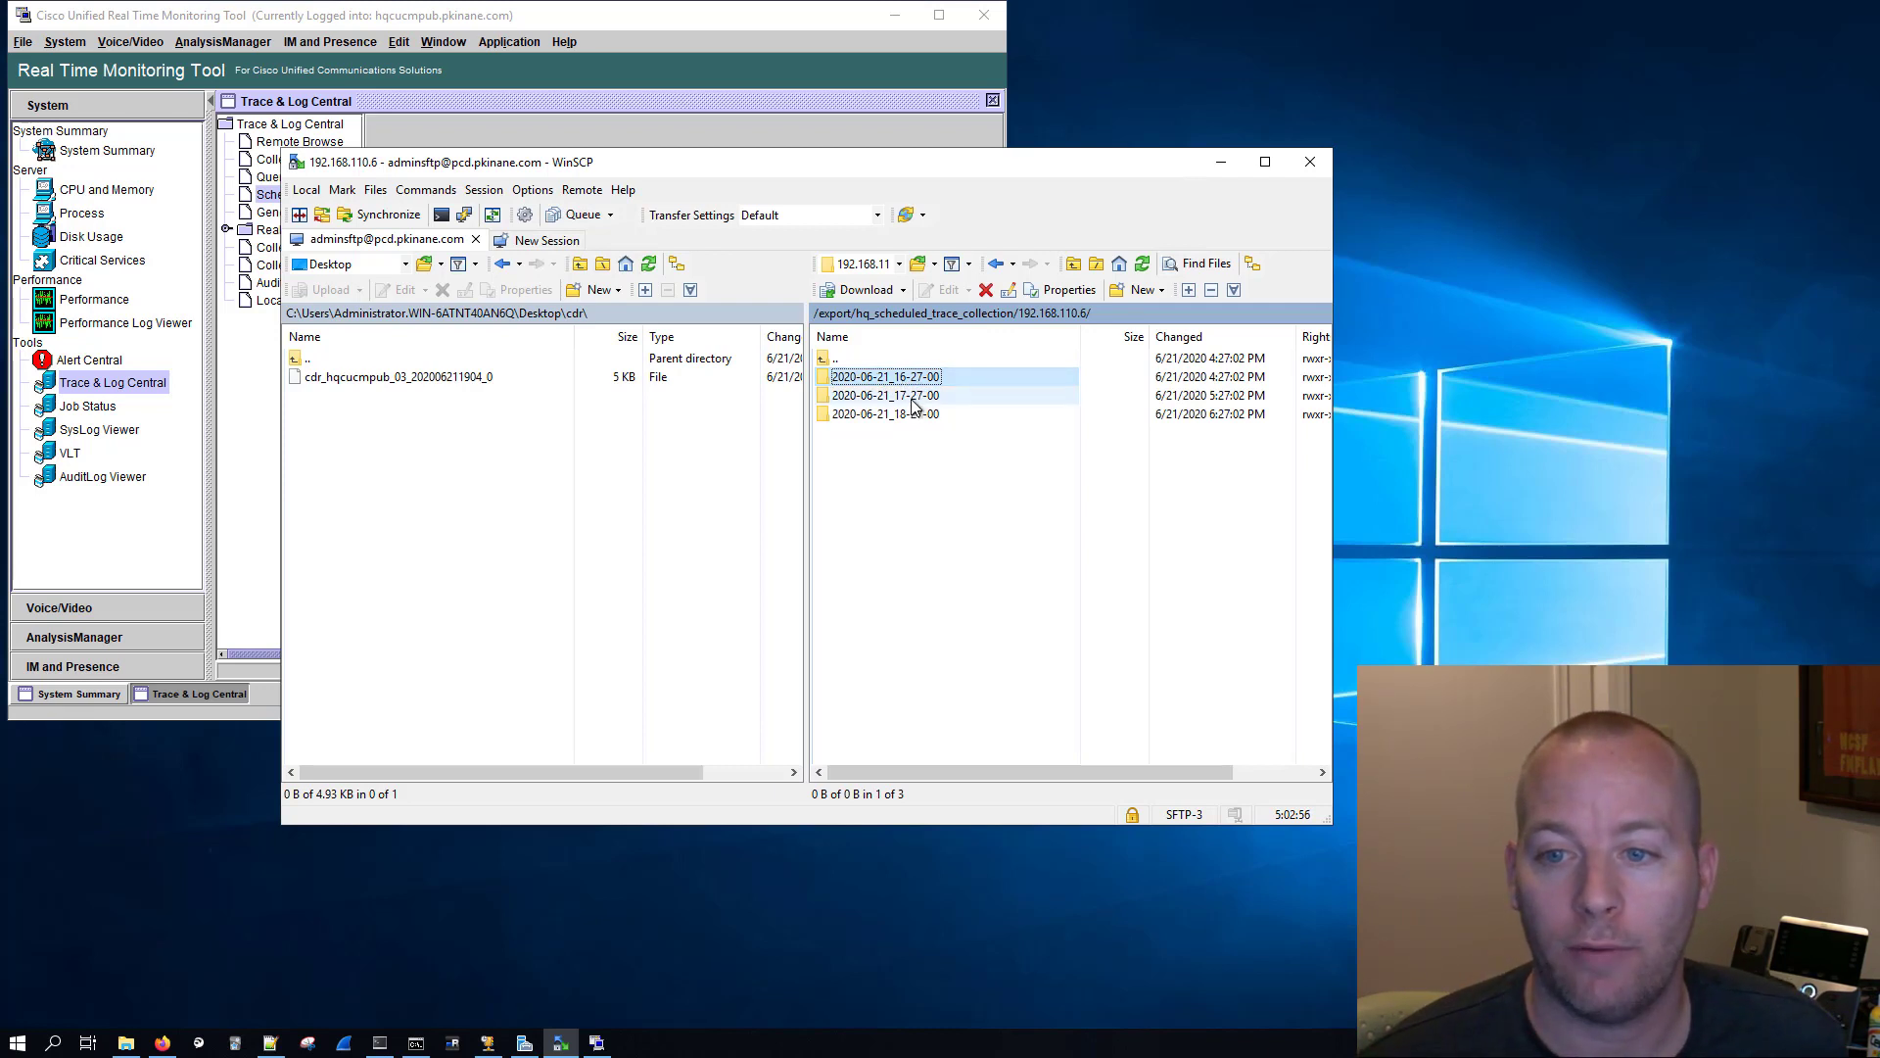
{"action": "left_click", "coordinate": [915, 396]}
{"action": "left_click", "coordinate": [911, 413]}
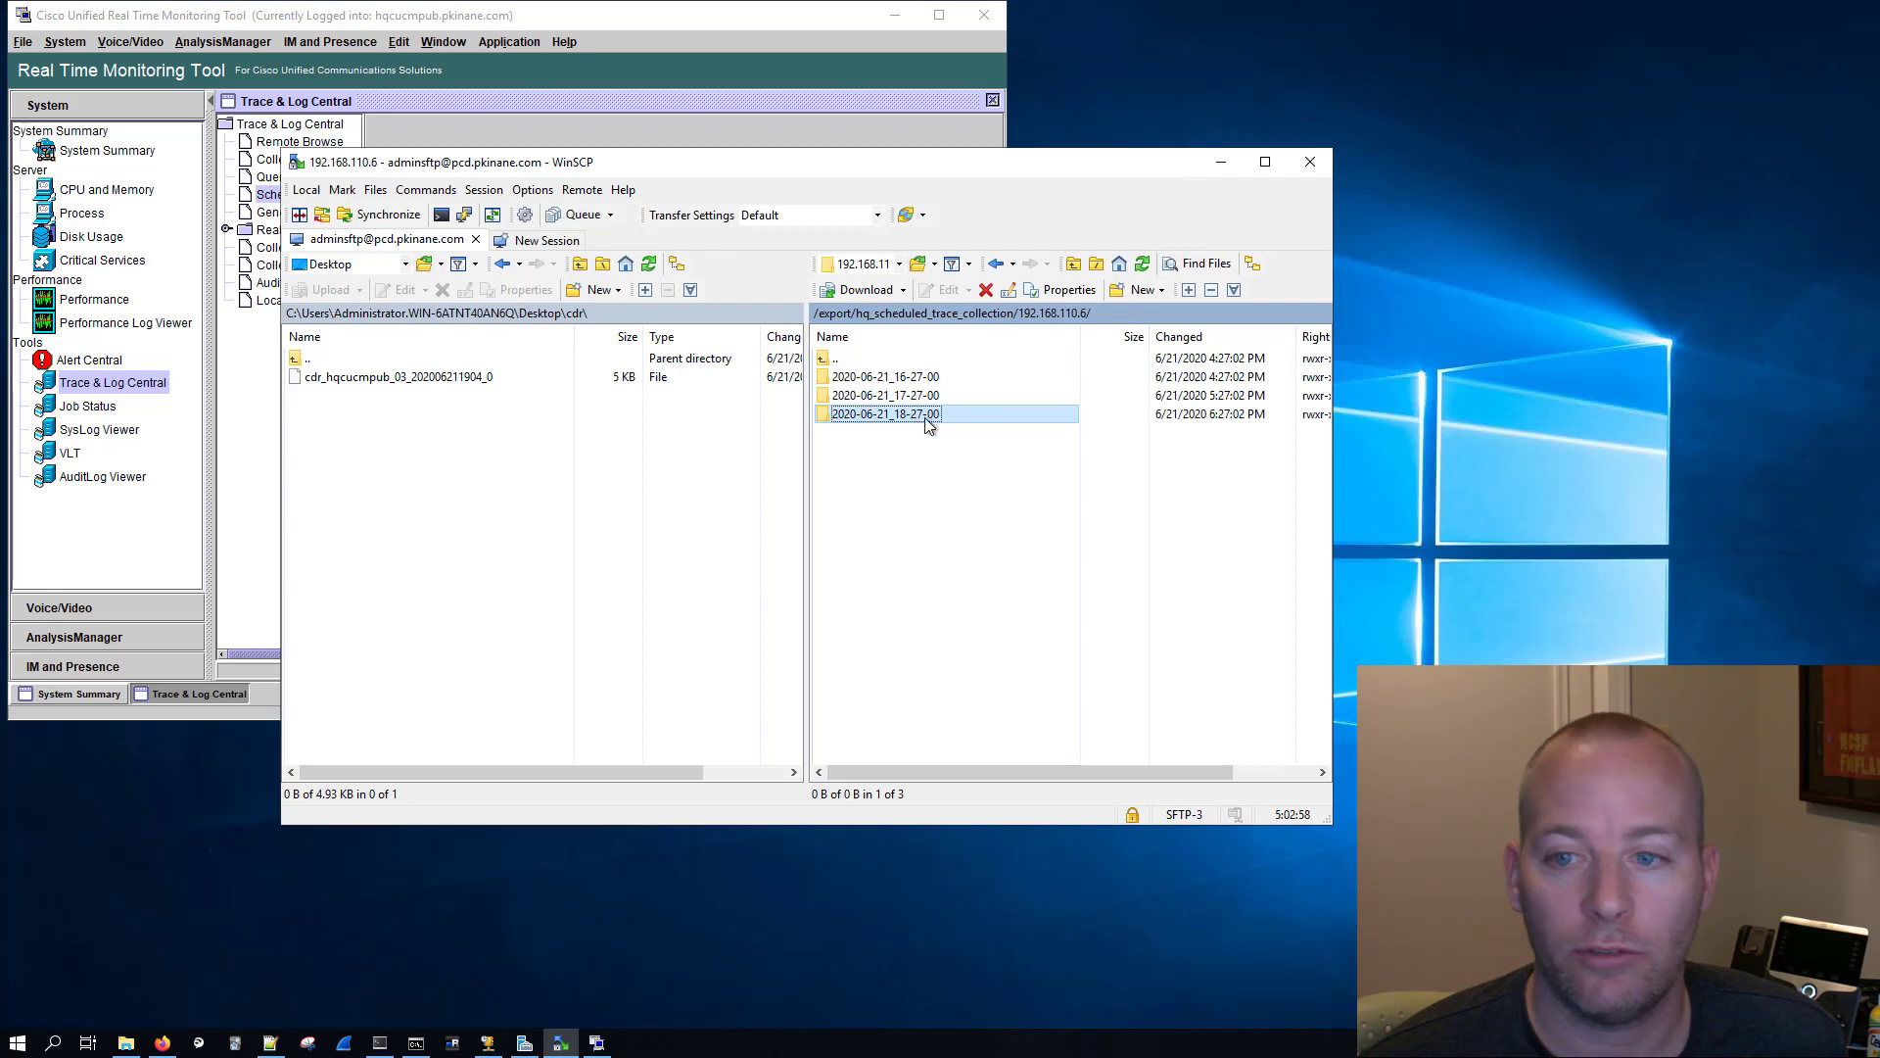
{"action": "double_click", "coordinate": [925, 397]}
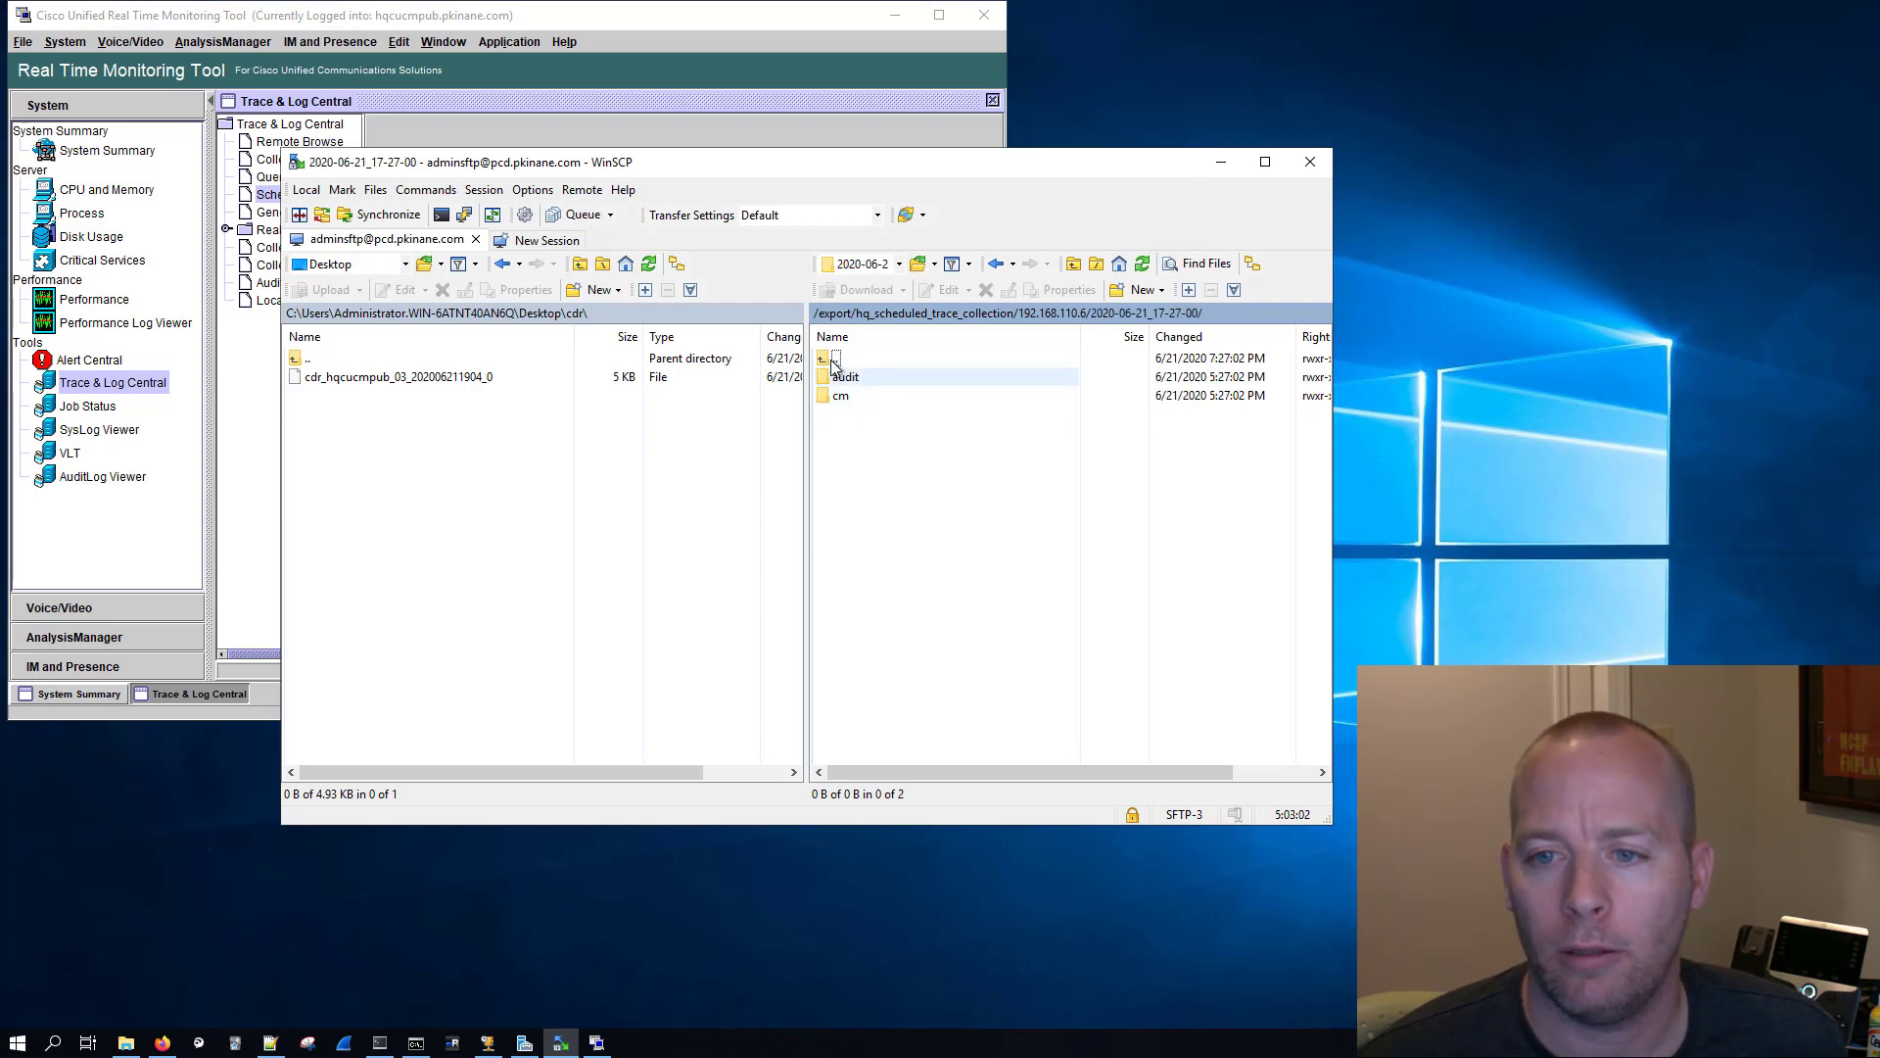
Step: Go down through the cm/trace folders of this collection into ccm and its sdl folder
{"action": "double_click", "coordinate": [858, 394]}
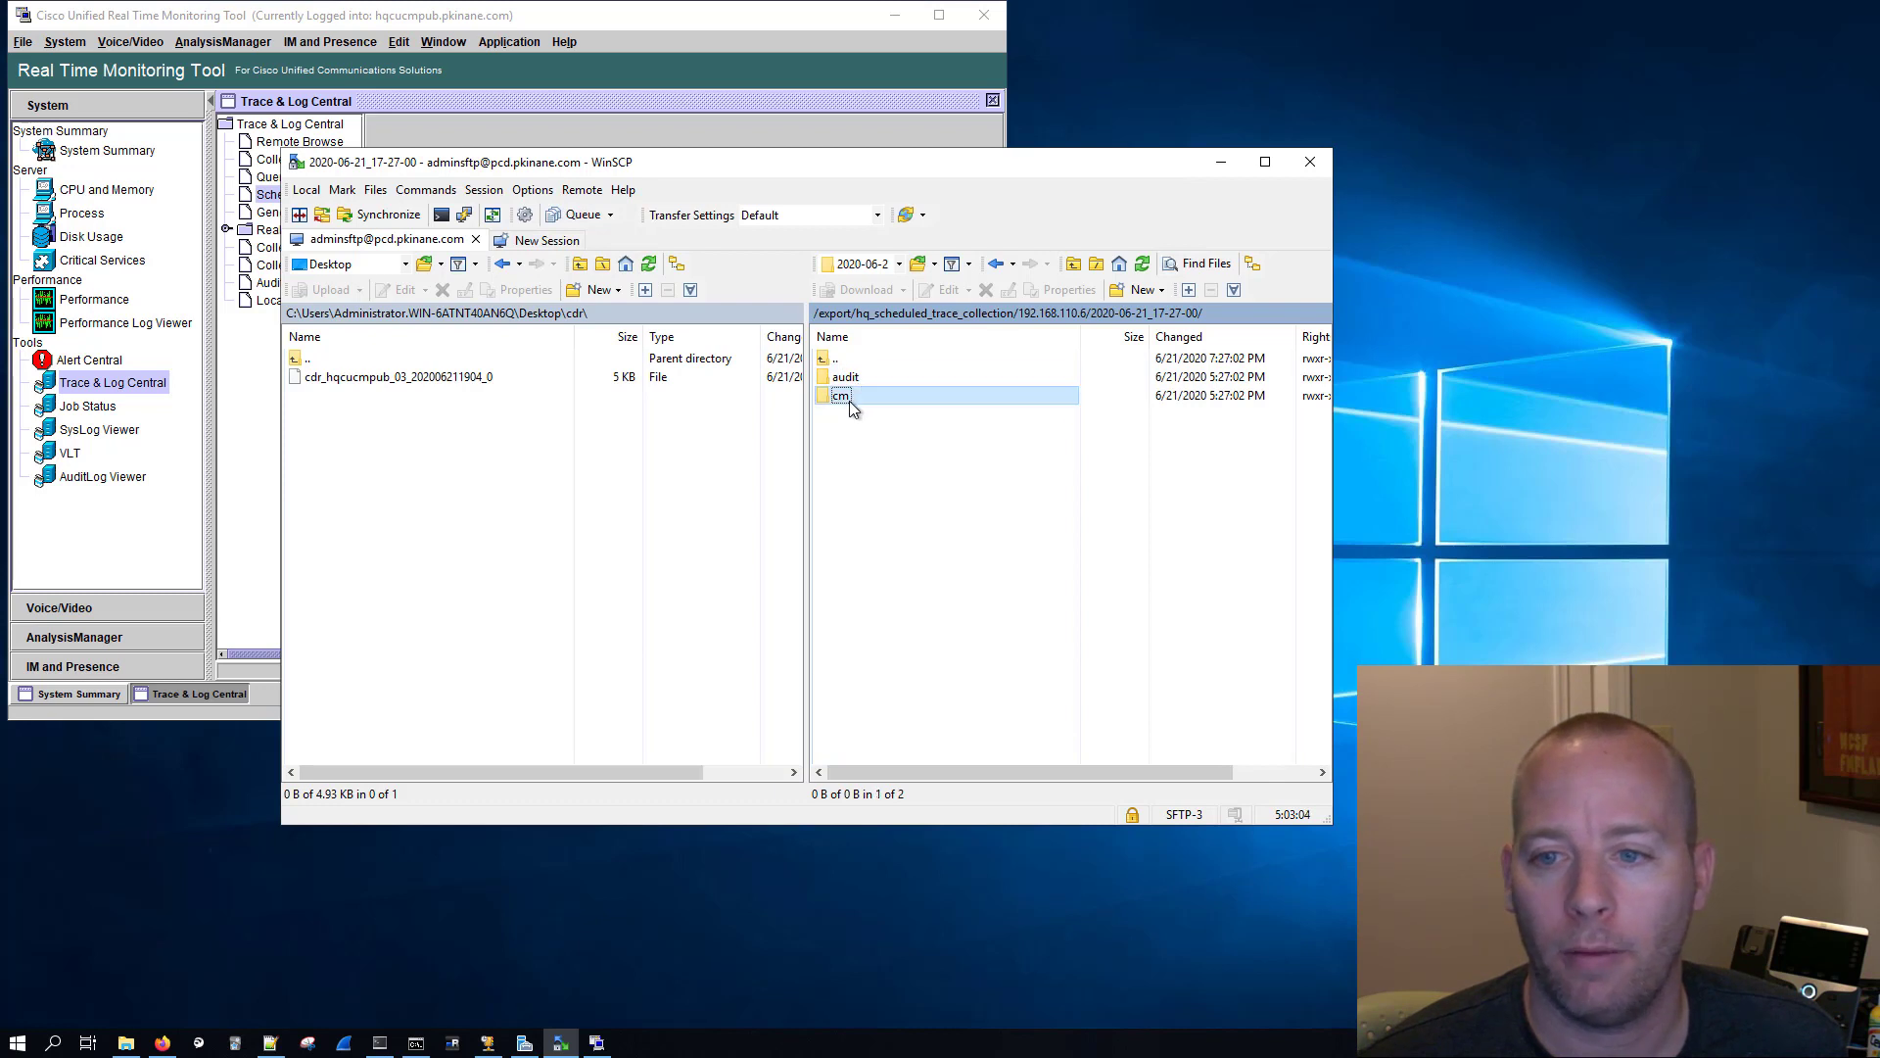
{"action": "double_click", "coordinate": [856, 378]}
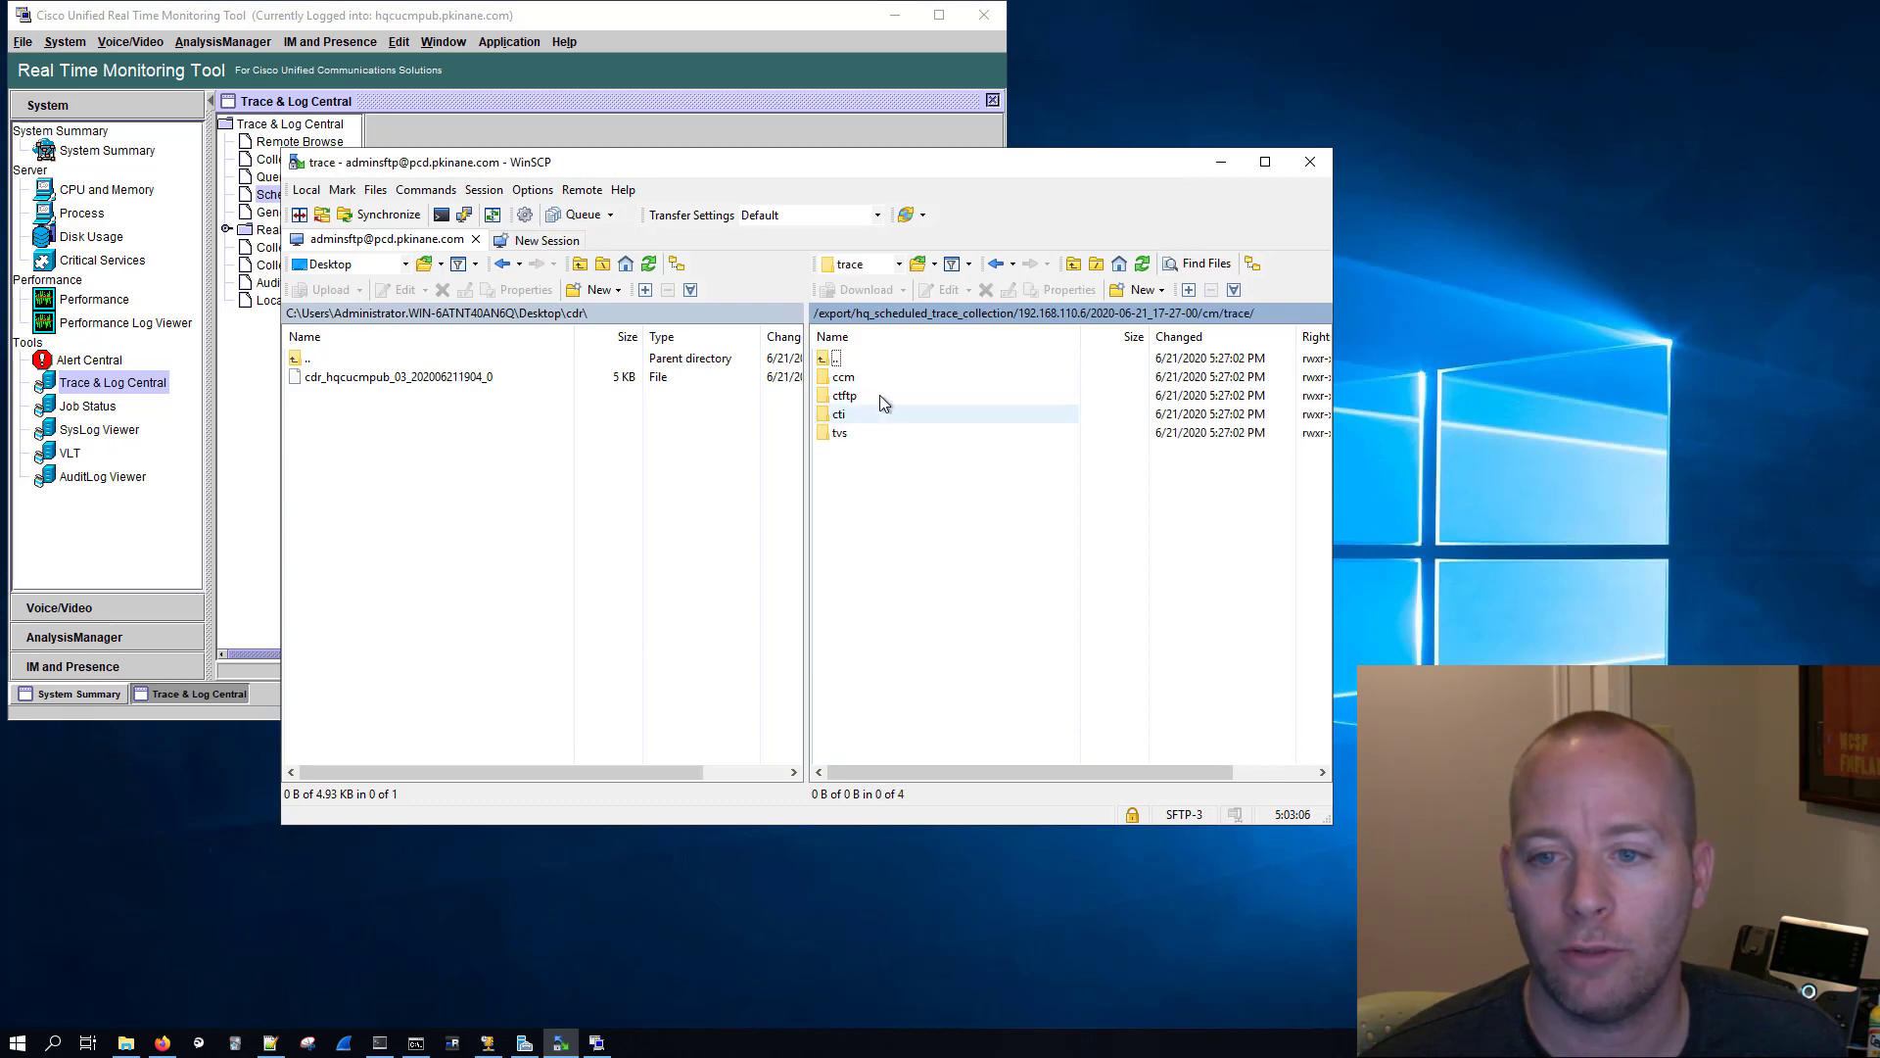
{"action": "left_click", "coordinate": [855, 433]}
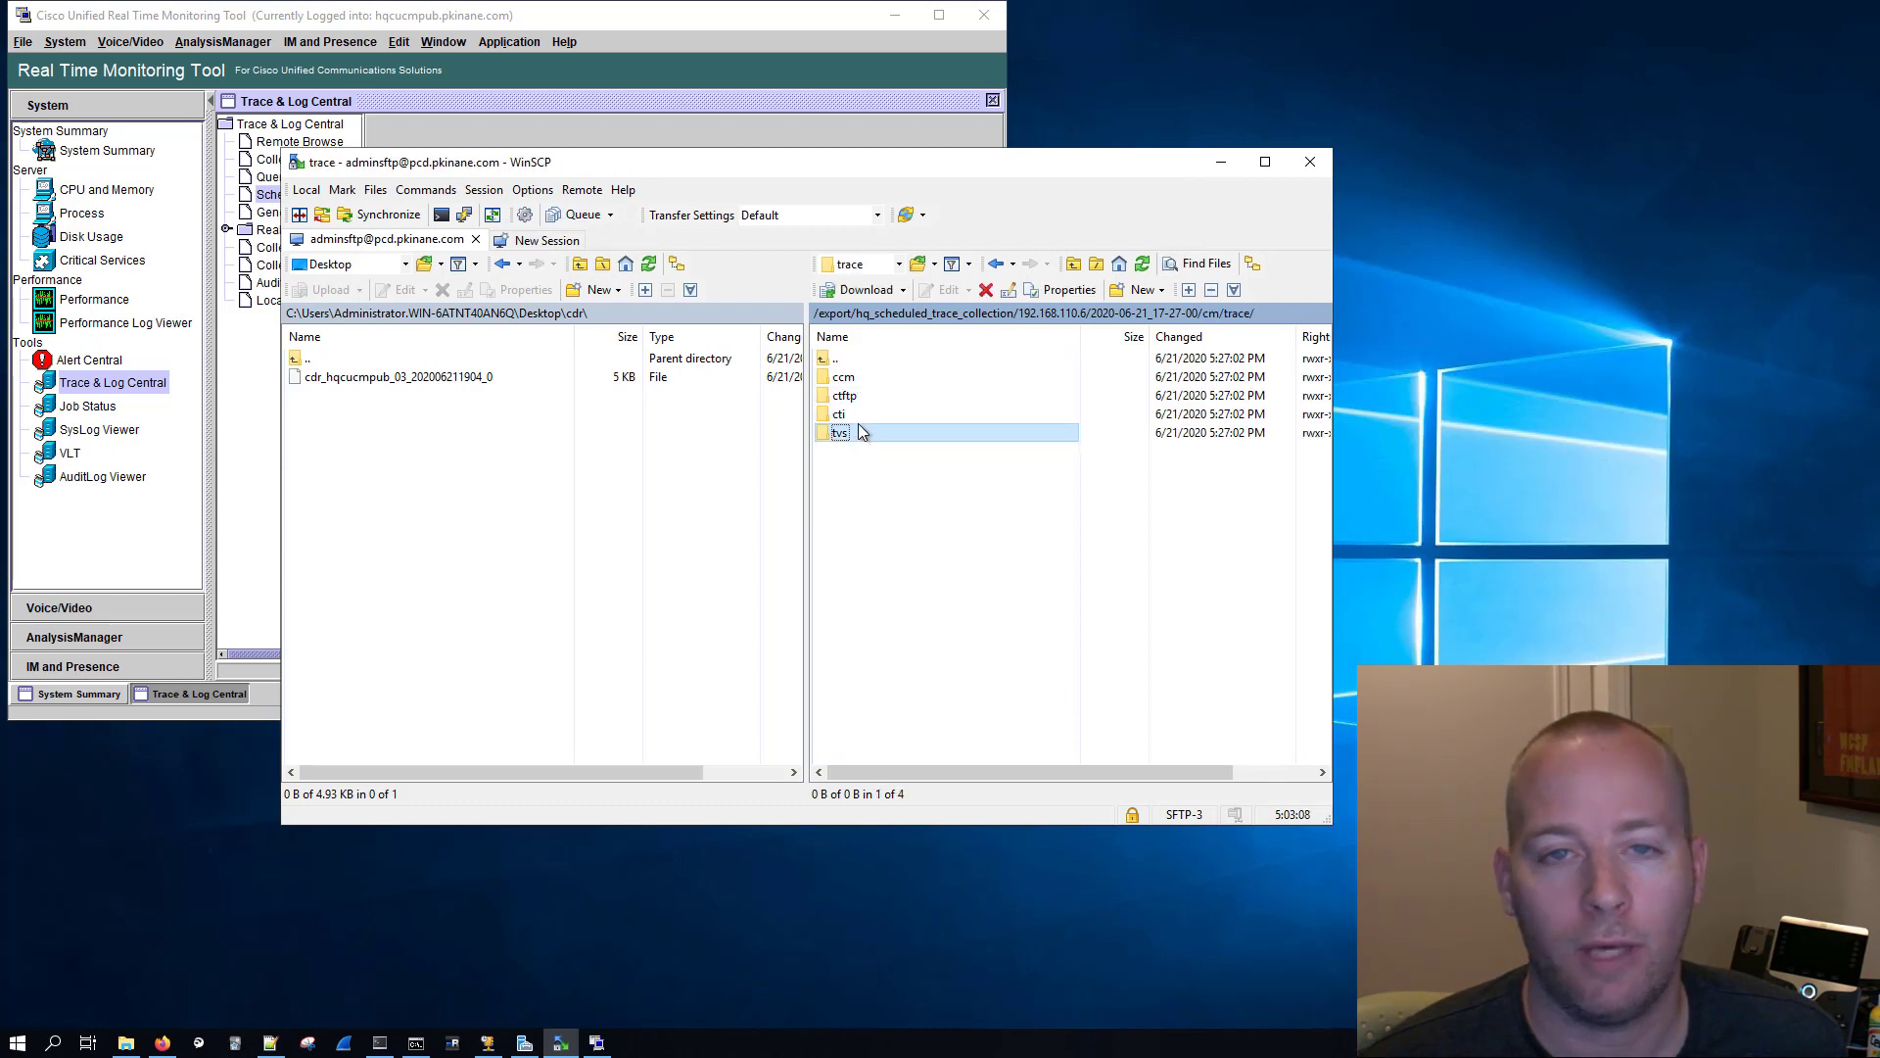
{"action": "left_click", "coordinate": [860, 412]}
{"action": "left_click", "coordinate": [865, 395]}
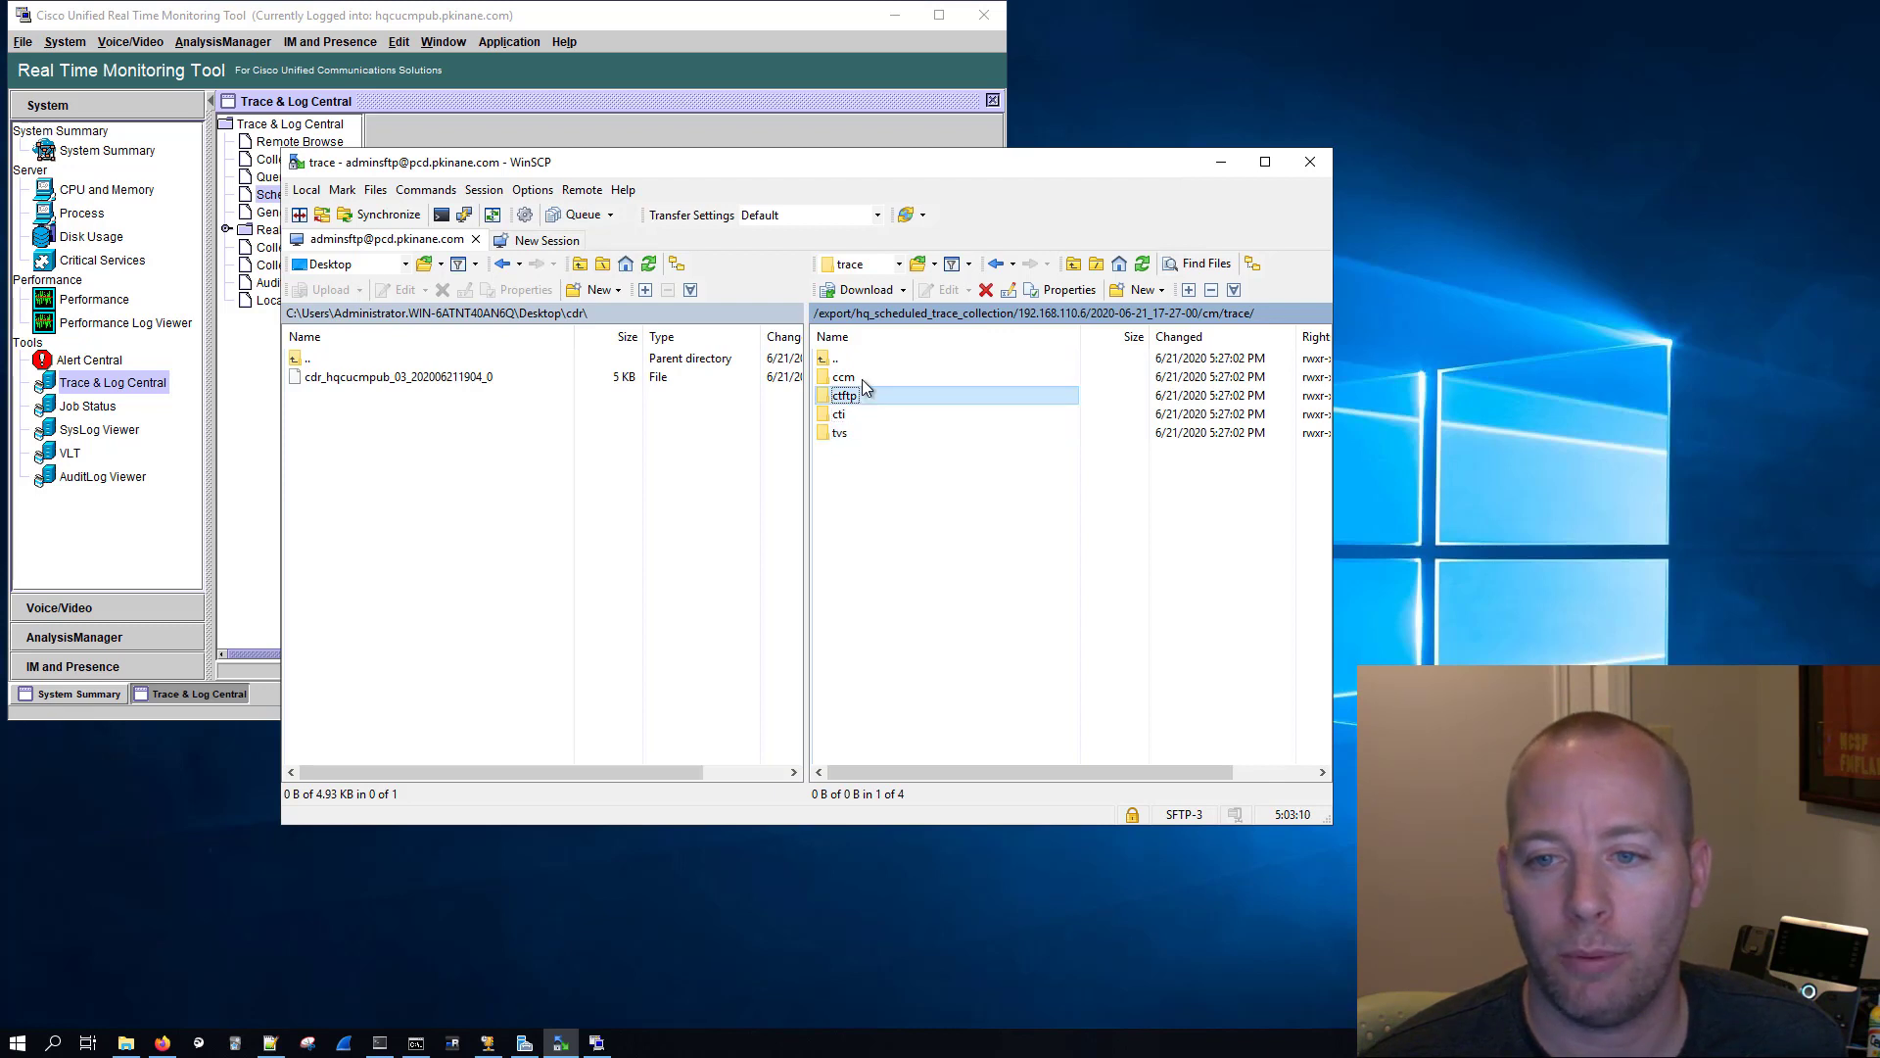
{"action": "left_click", "coordinate": [861, 378]}
{"action": "double_click", "coordinate": [861, 378]}
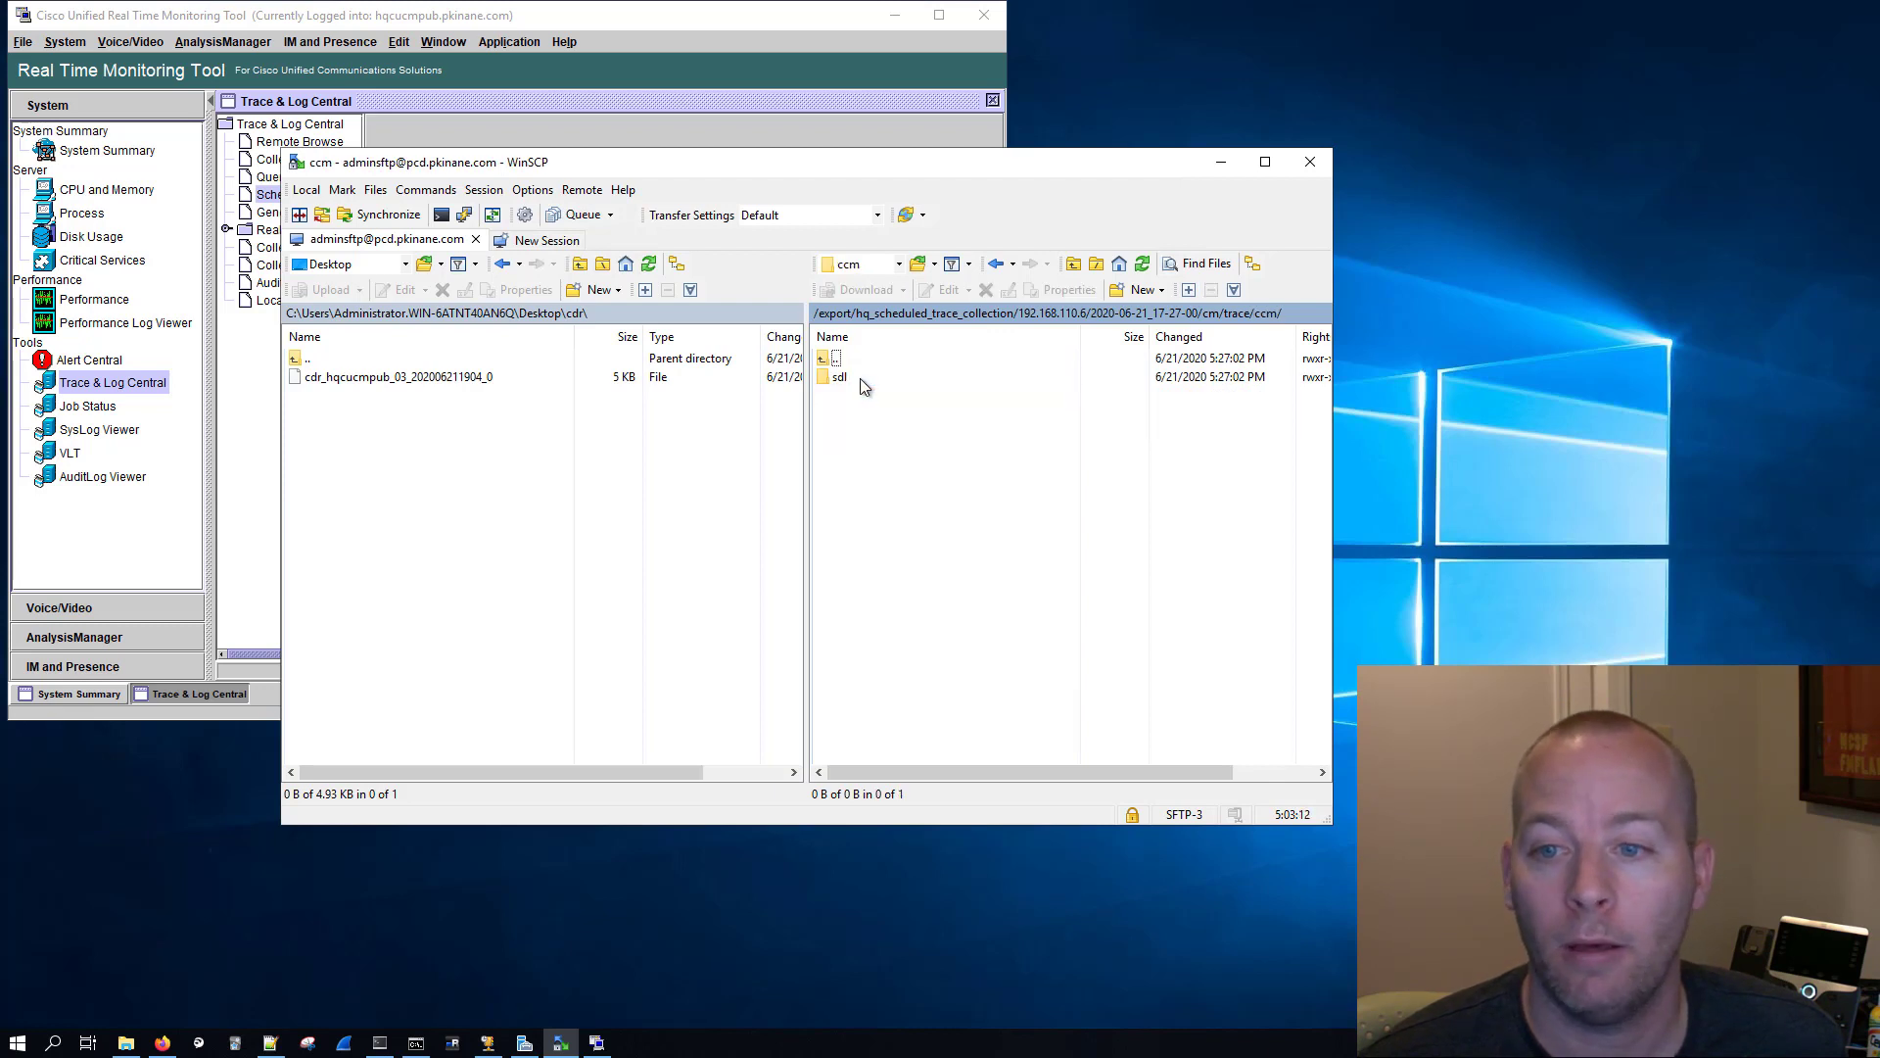
{"action": "double_click", "coordinate": [860, 378]}
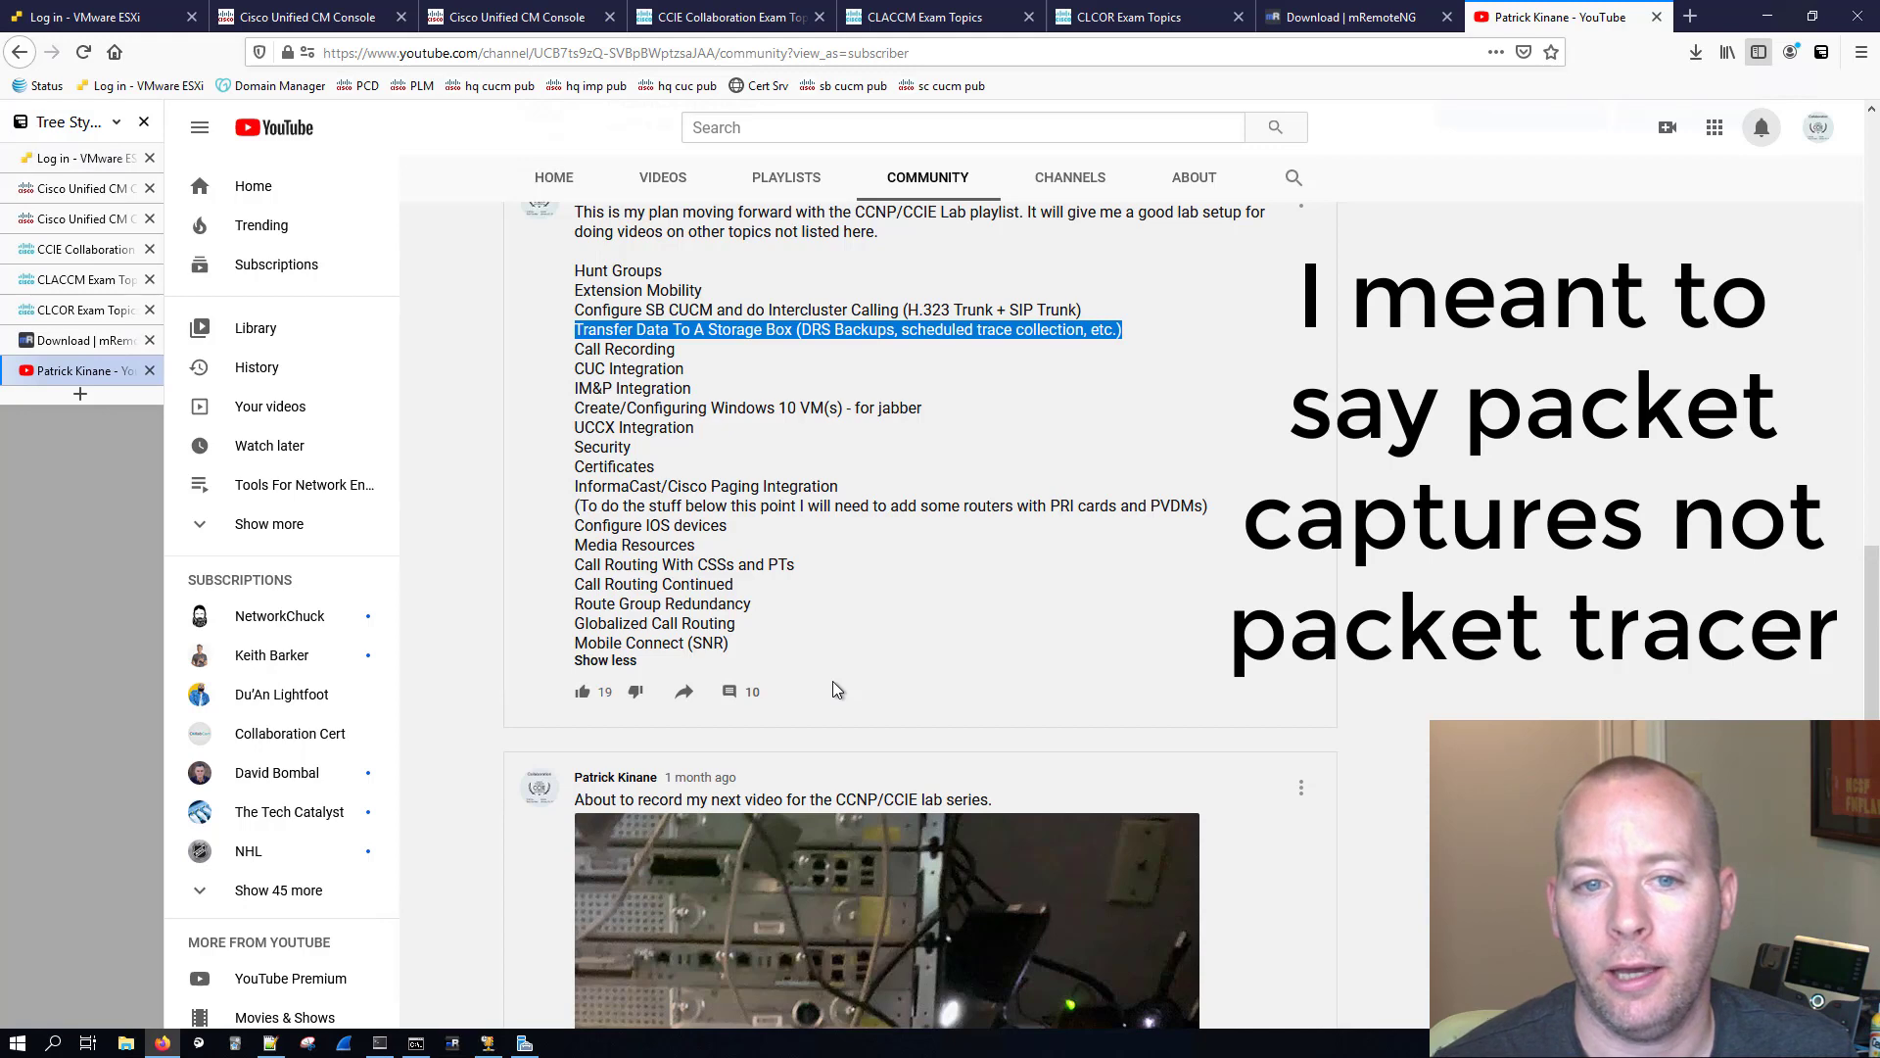
Step: Check the CCIE Collaboration, CLACCM and CLCOR exam topics pages and highlight "1.1.e Disaster recovery" on the CLCOR page
{"action": "left_click", "coordinate": [55, 254]}
{"action": "left_click", "coordinate": [72, 284]}
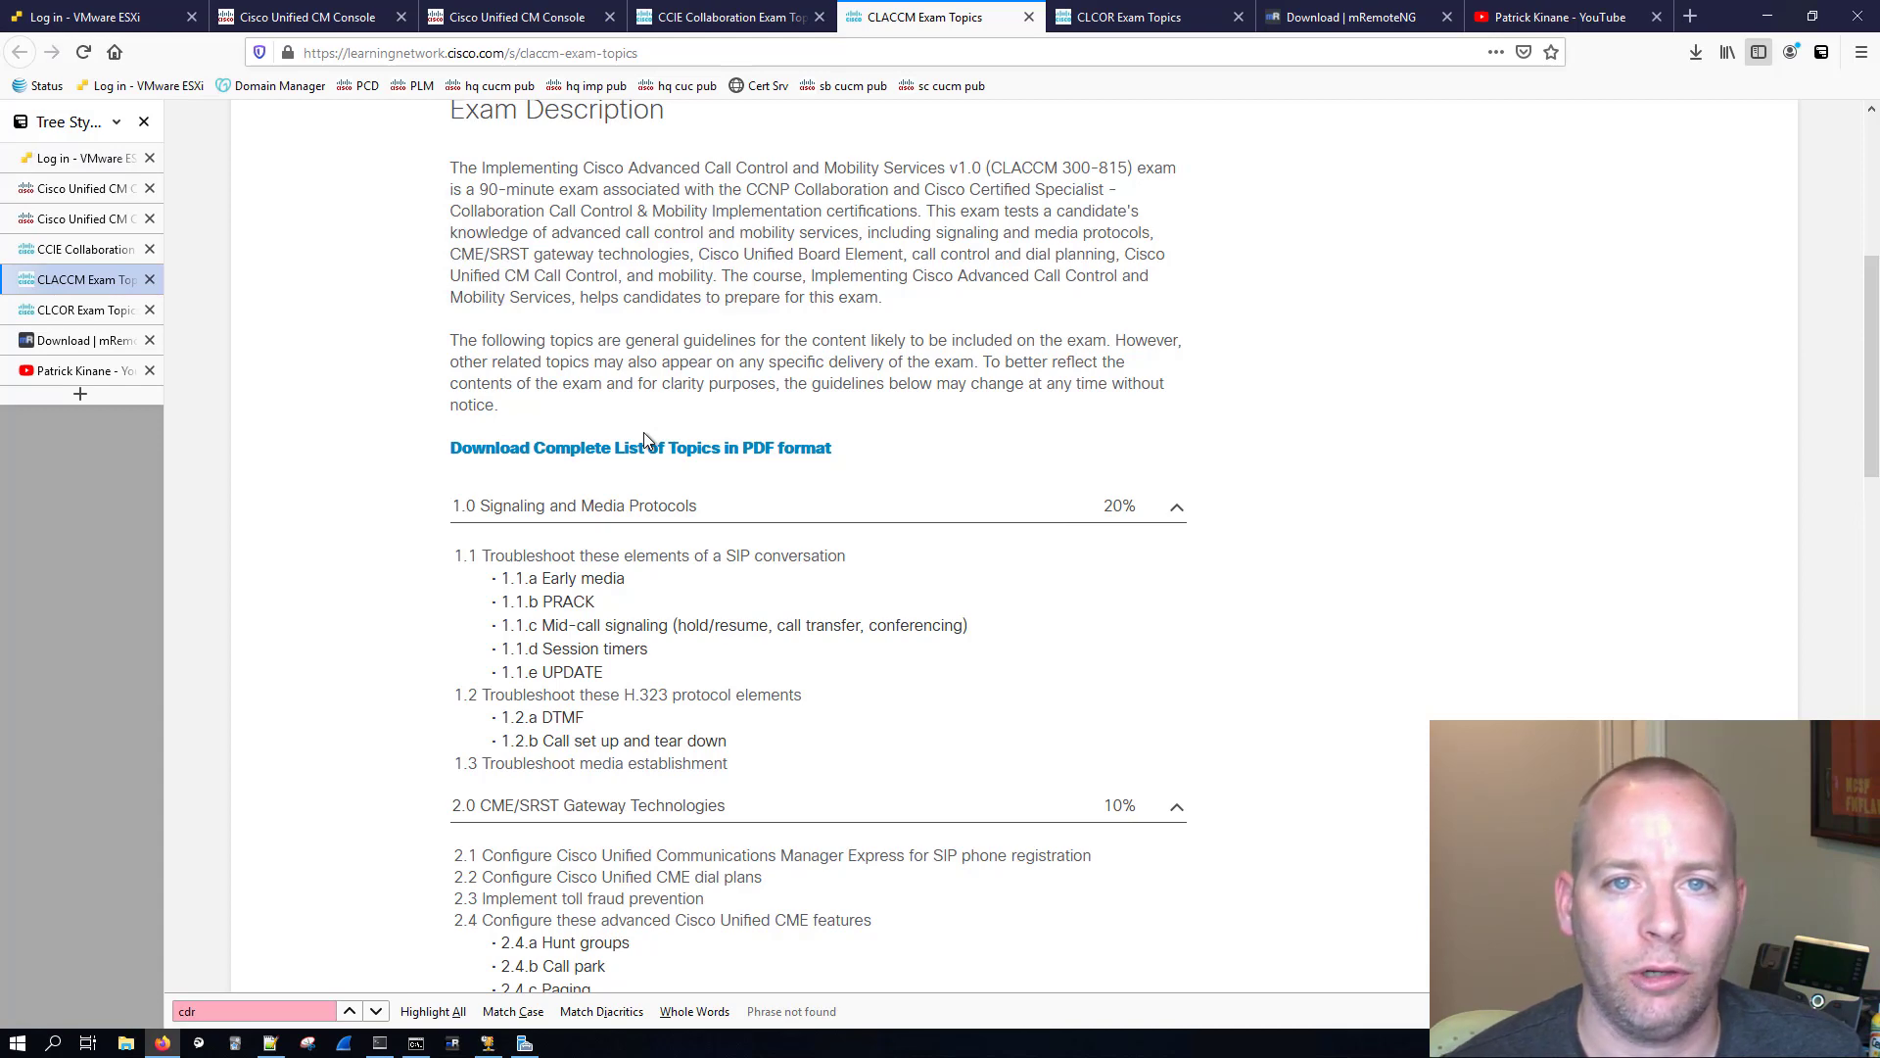
{"action": "left_click", "coordinate": [93, 309]}
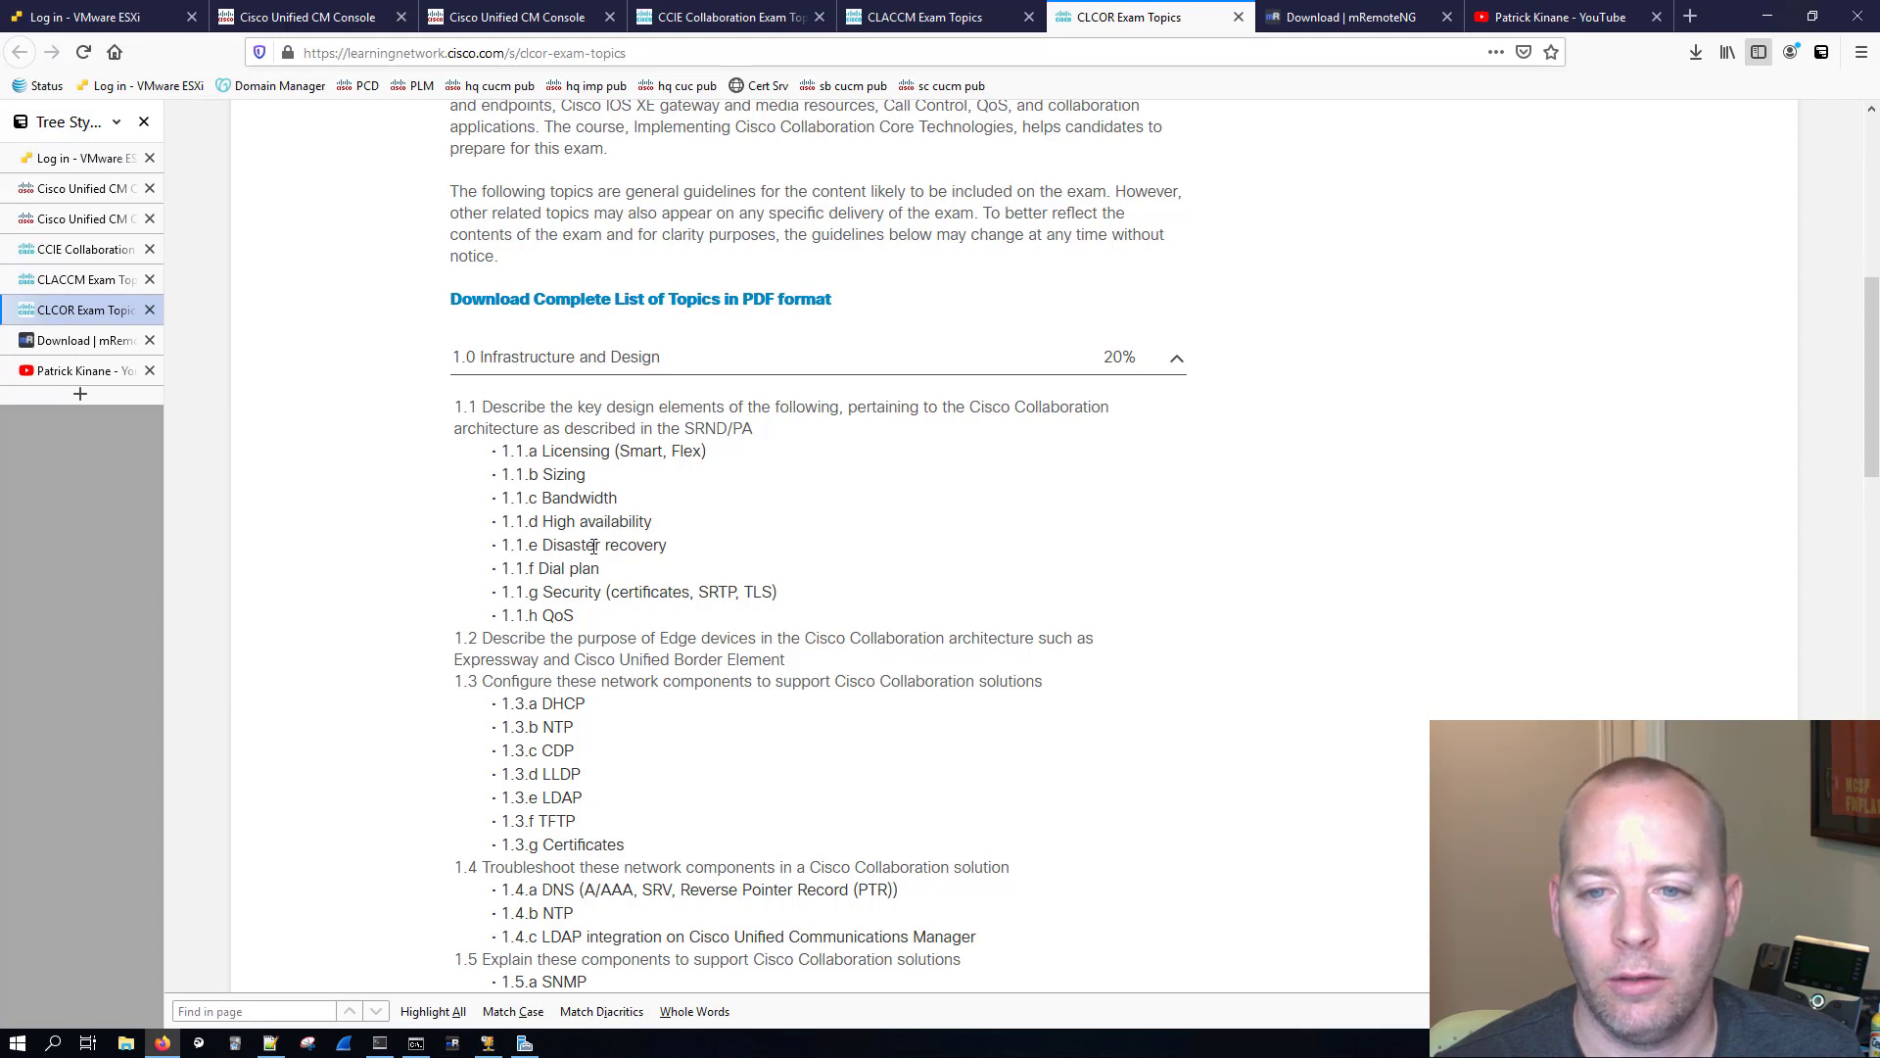
{"action": "left_click_drag", "start_coordinate": [667, 547], "coordinate": [496, 556]}
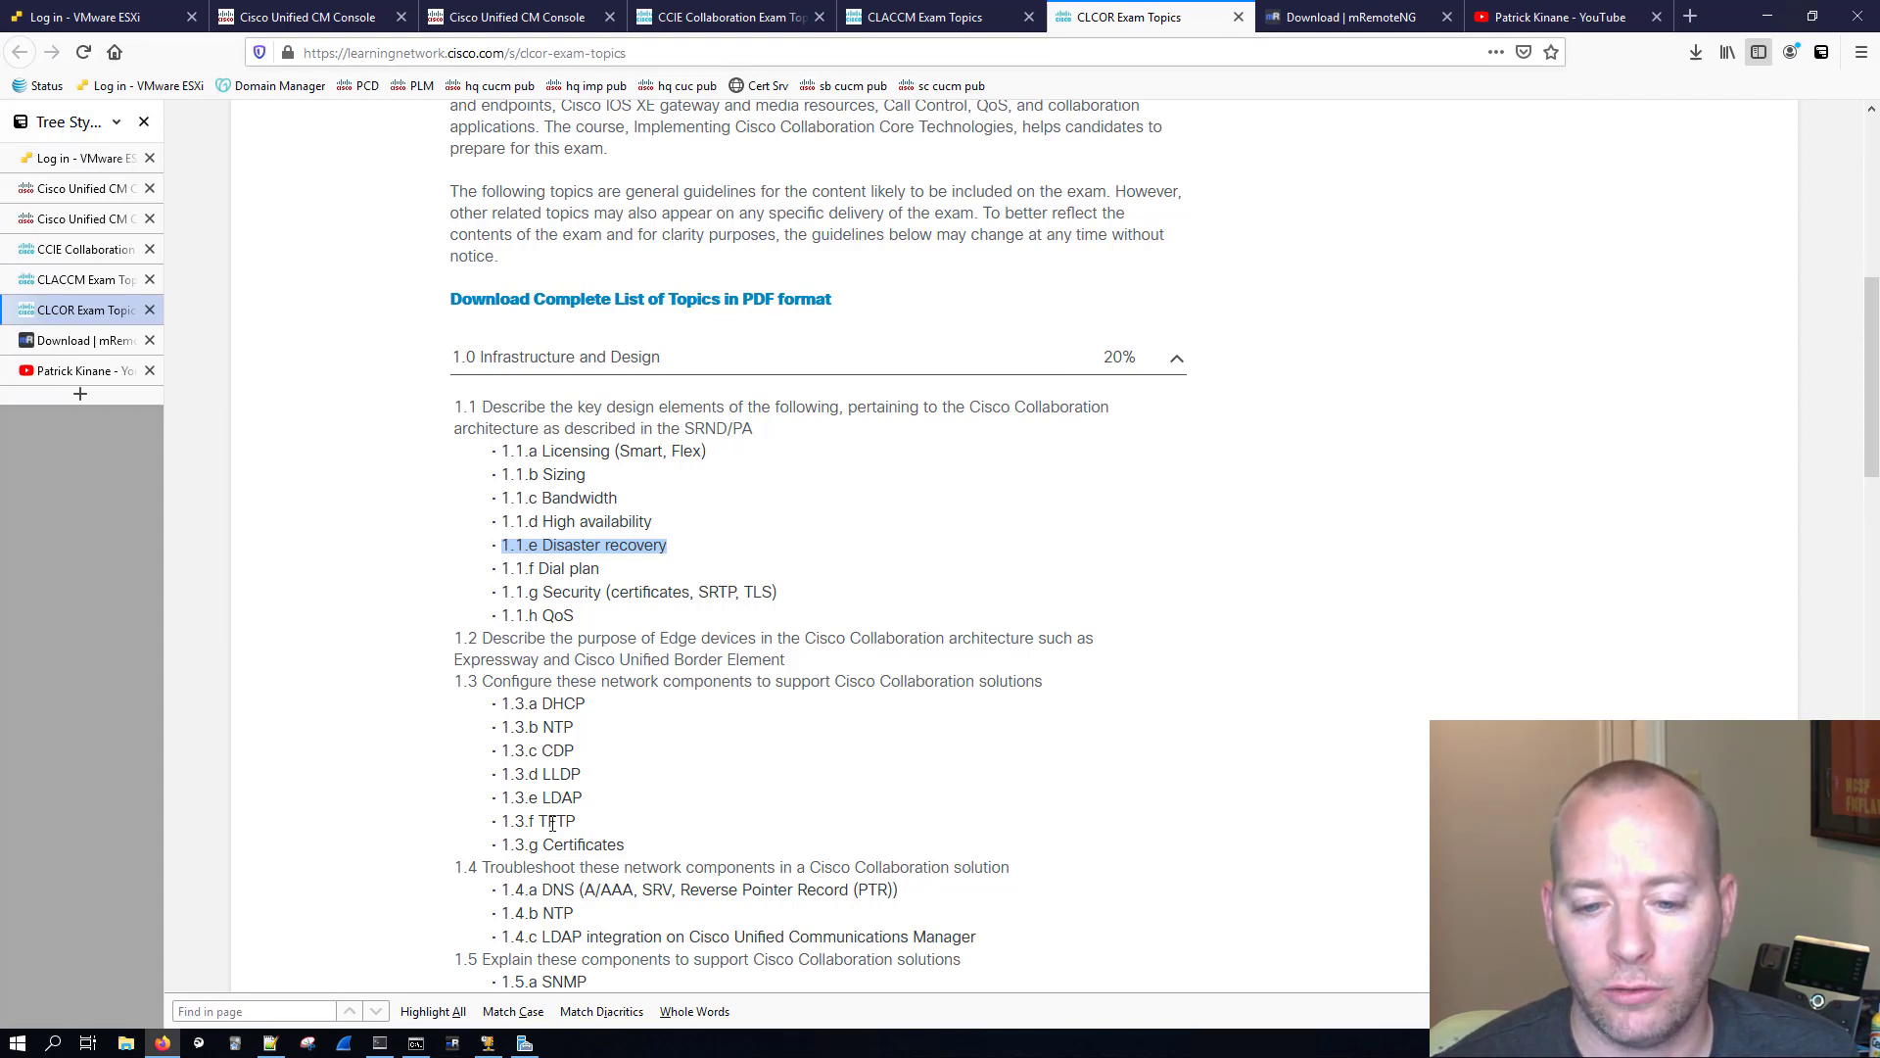
Step: Switch to Command Prompt, look up pcd.pkinane.com with nslookup, and minimize the browser
{"action": "left_click", "coordinate": [416, 1043]}
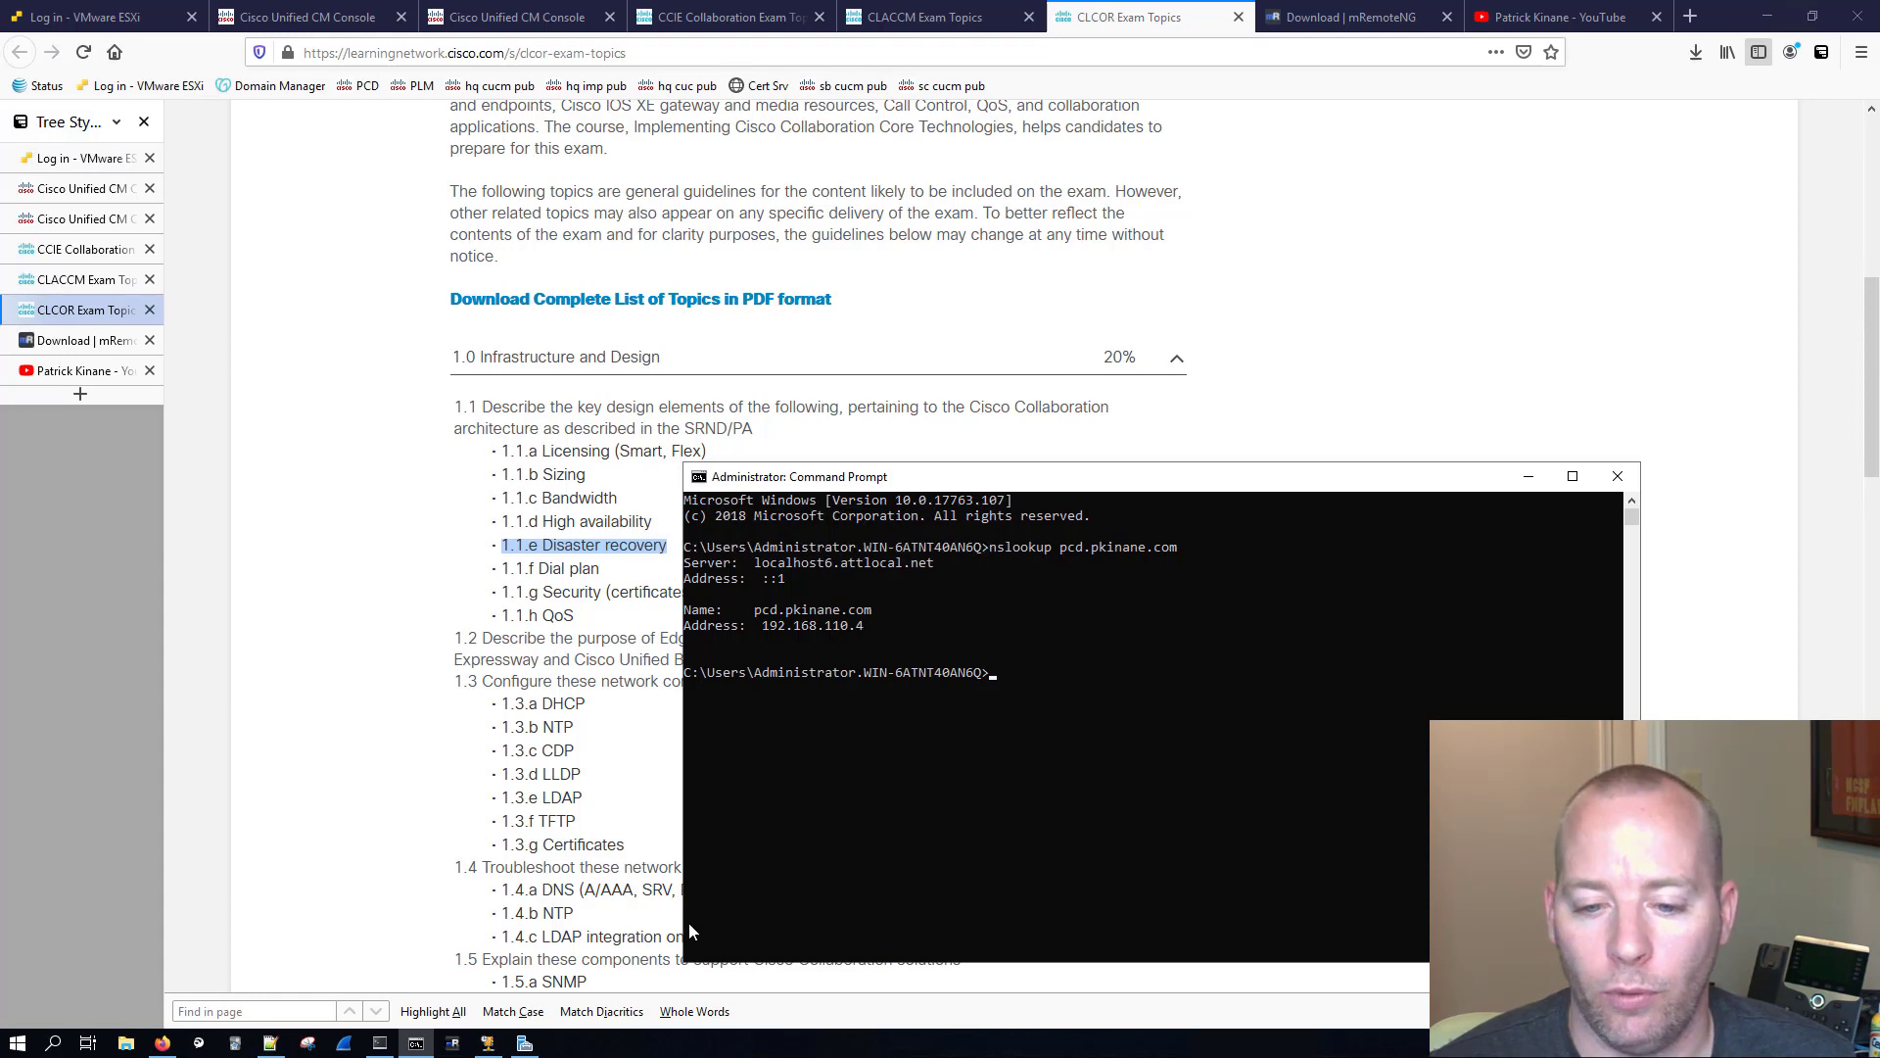
{"action": "left_click", "coordinate": [1764, 18]}
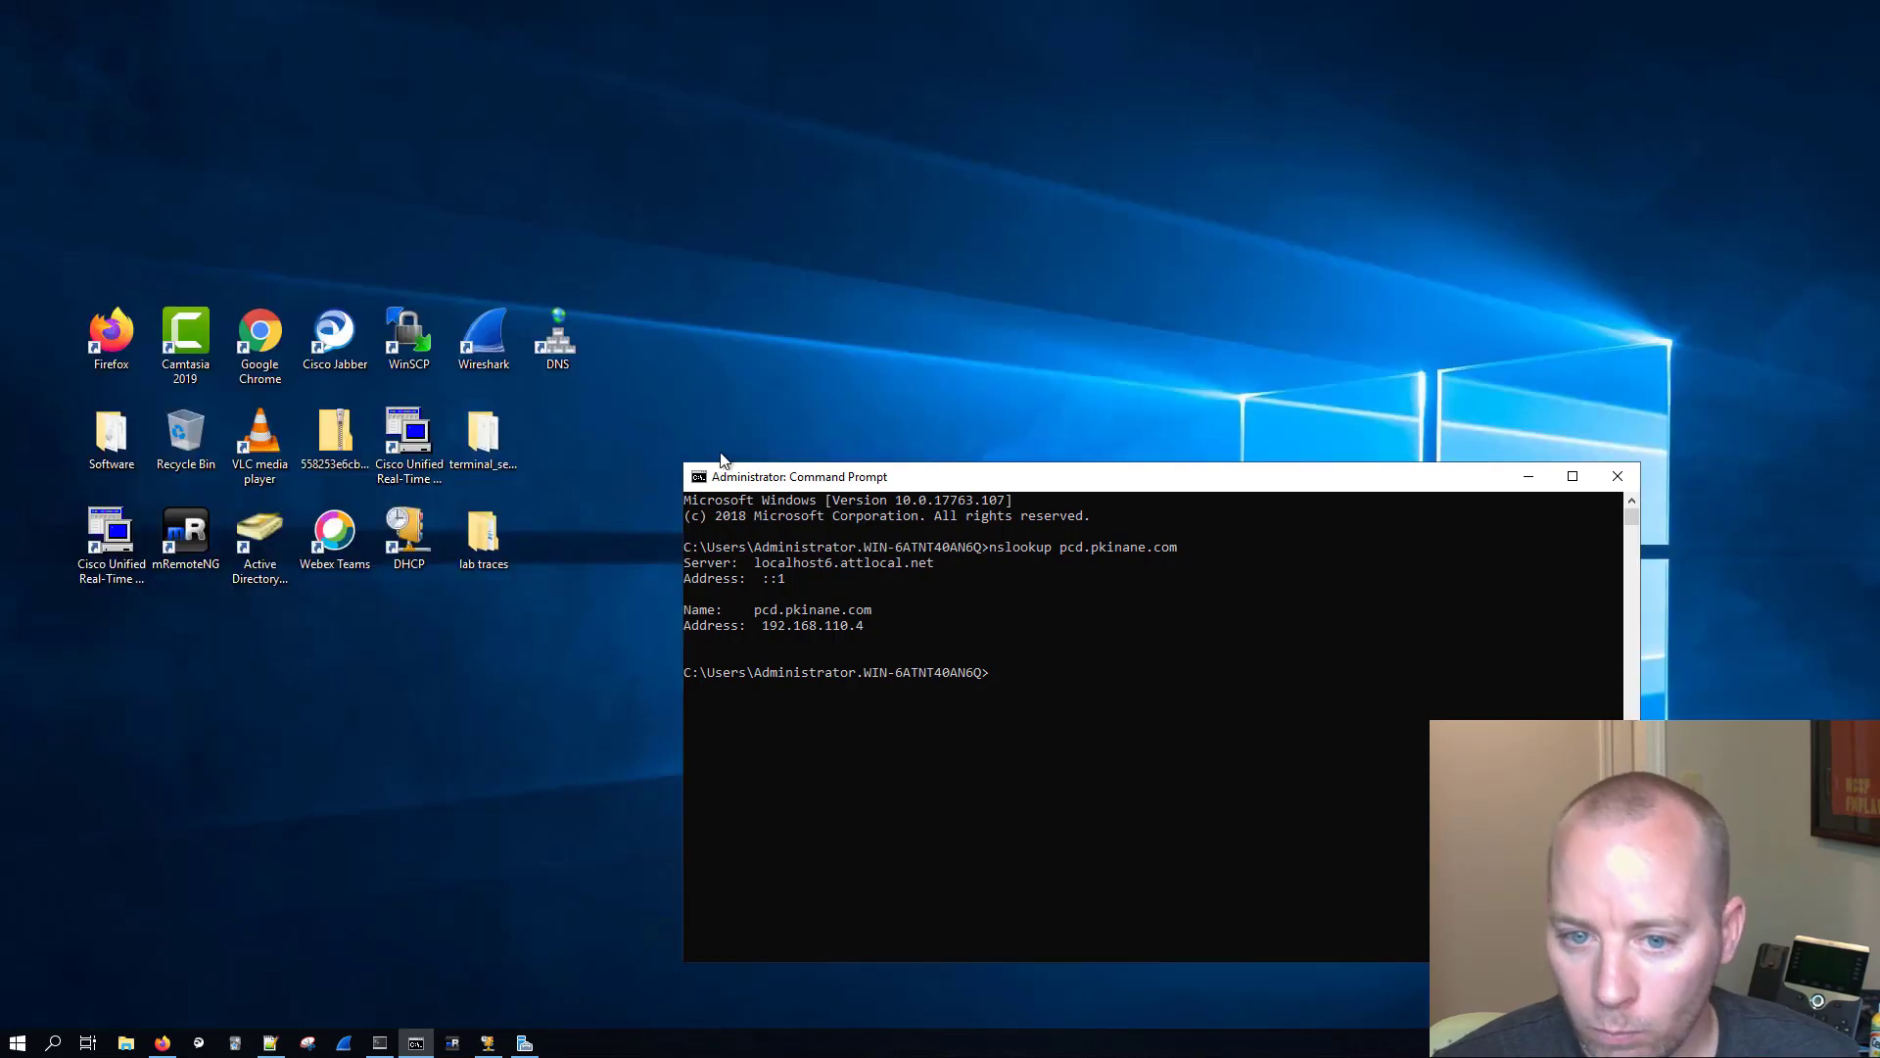
Step: Switch to WinSCP and set the host name of a new SFTP session to pcd.pkinane.com
{"action": "double_click", "coordinate": [392, 328]}
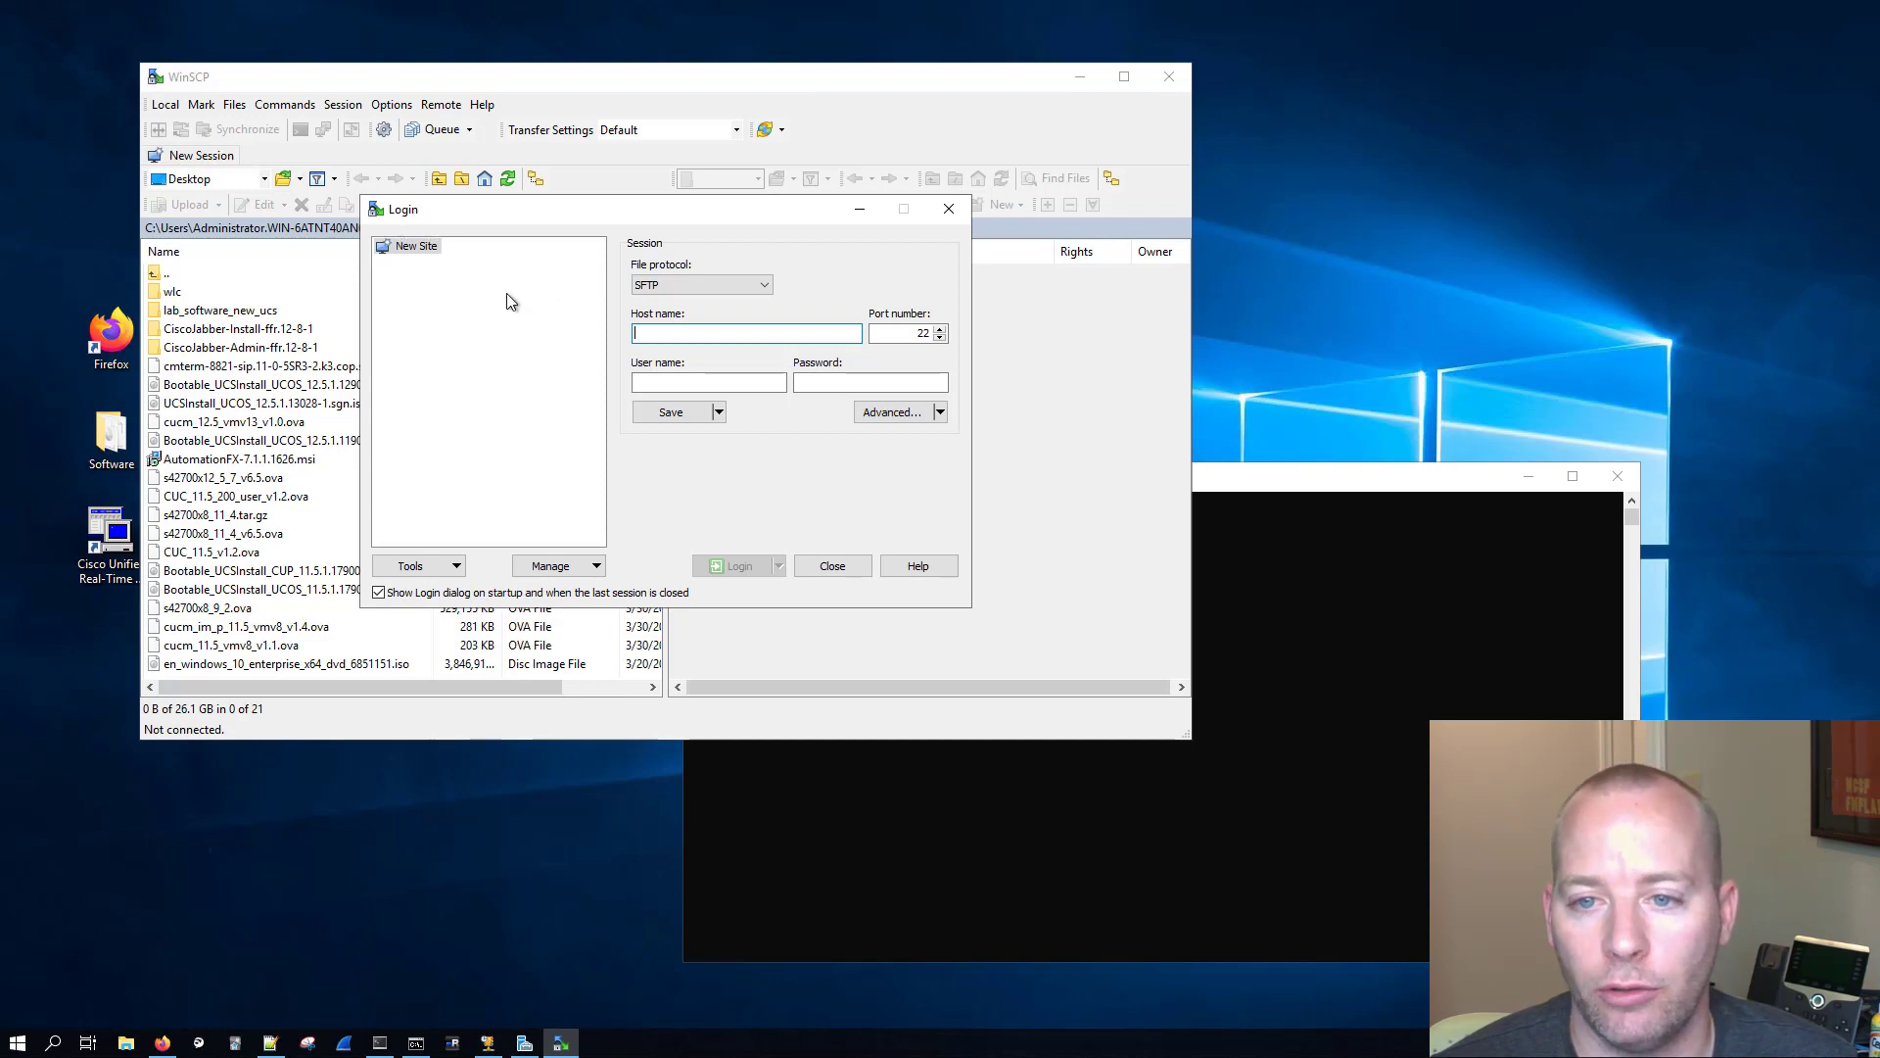
{"action": "type", "text": "p"}
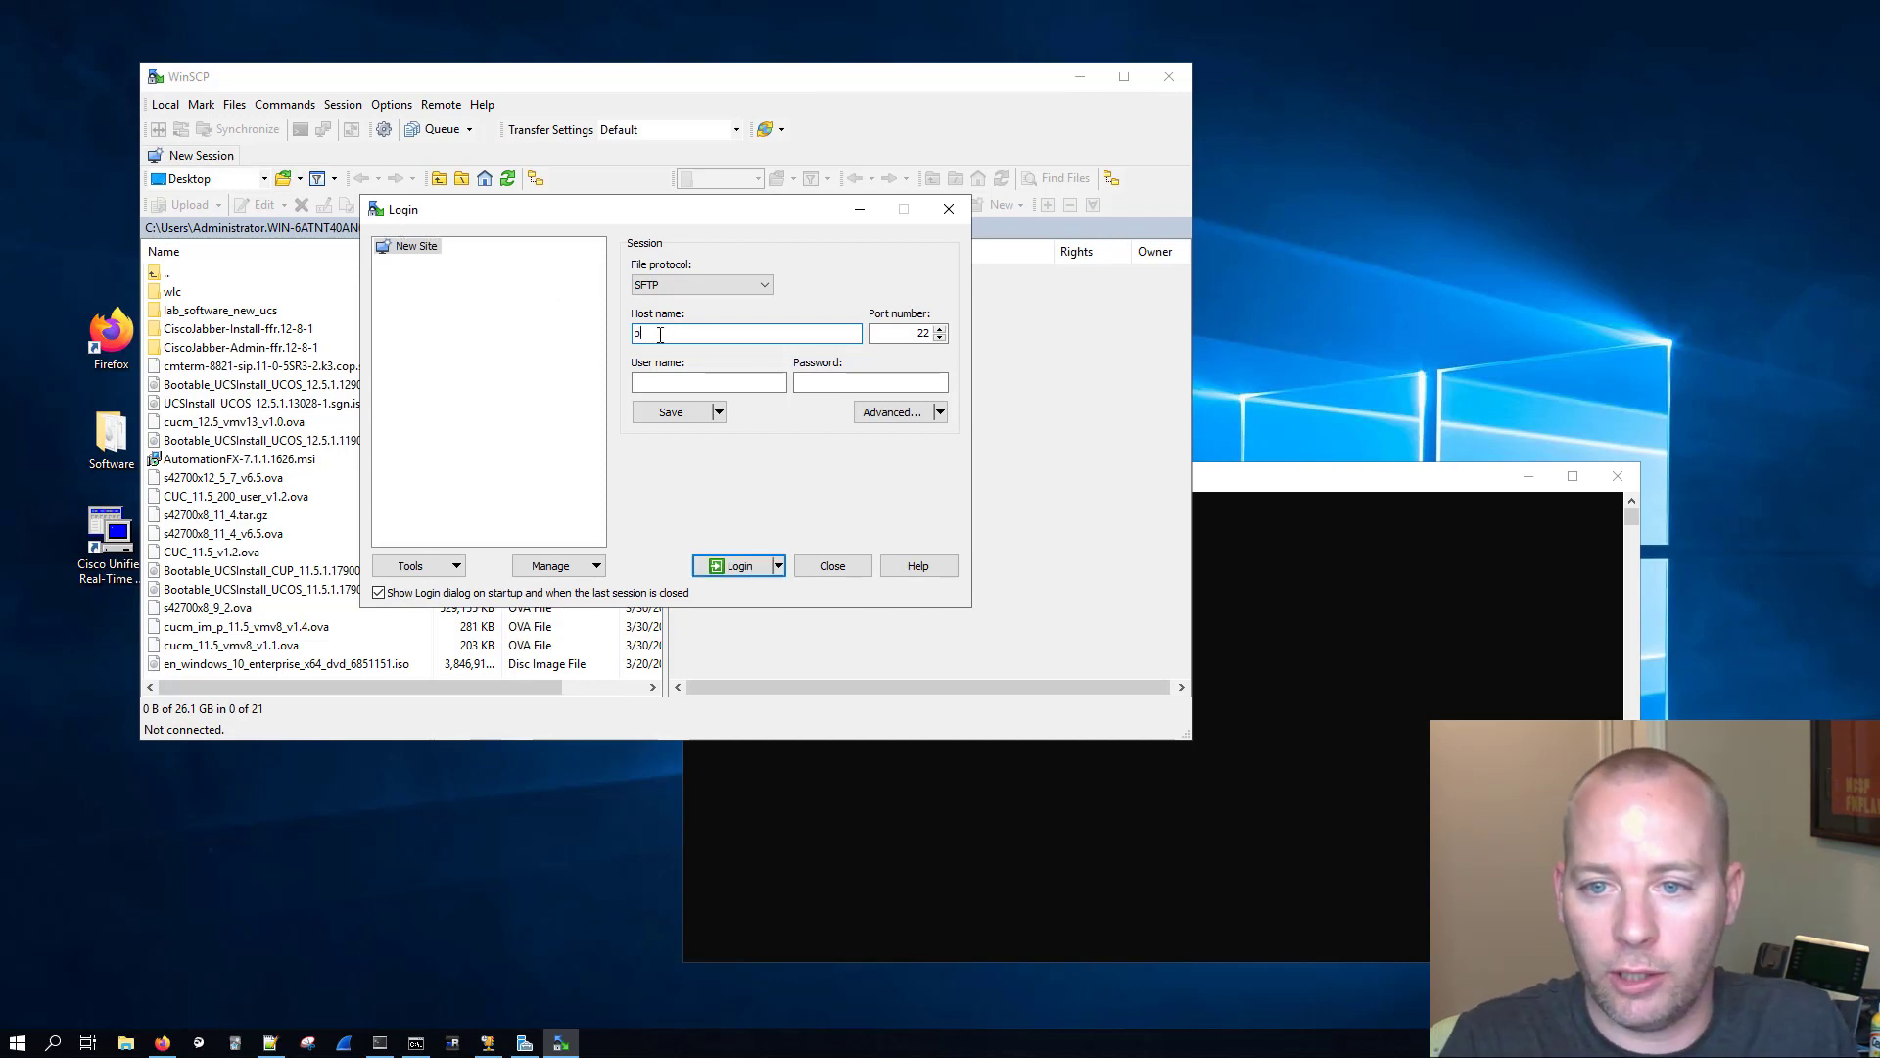
{"action": "type", "text": "cd.pkinane.com"}
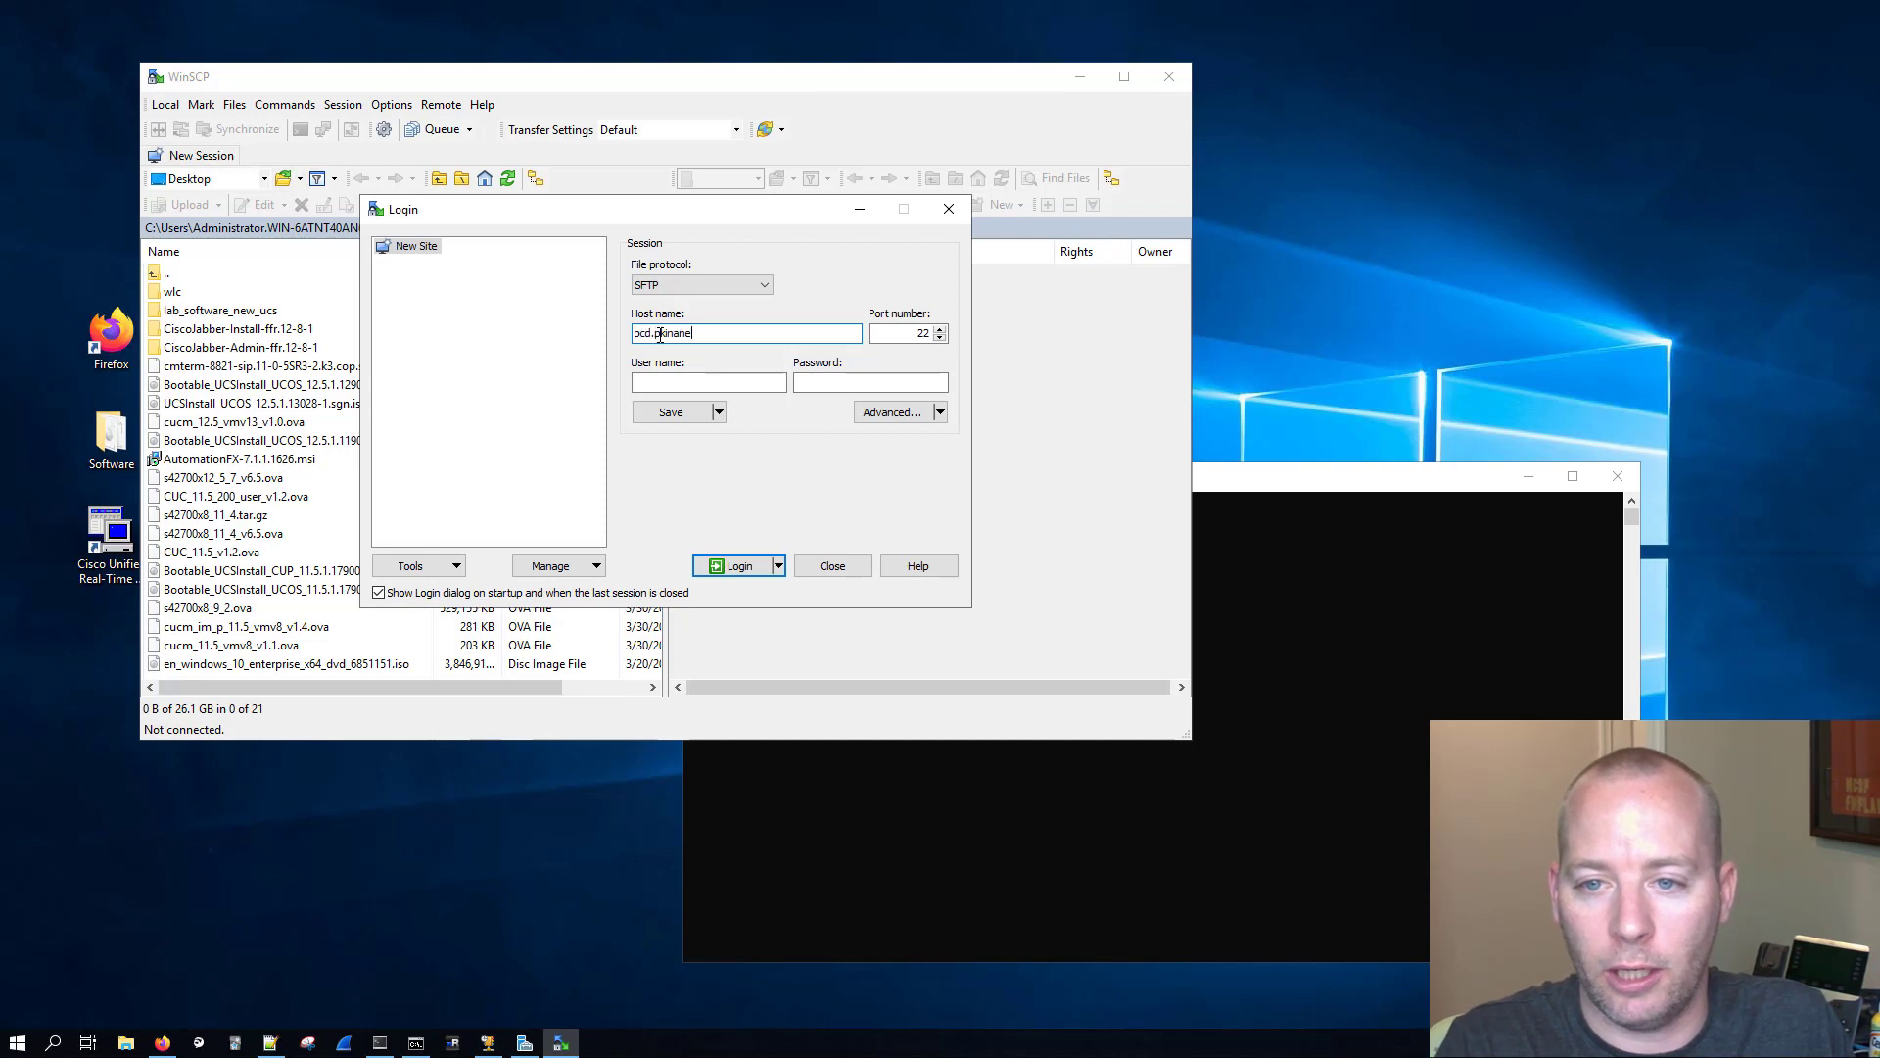
{"action": "key", "text": "Tab"}
{"action": "key", "text": "Tab"}
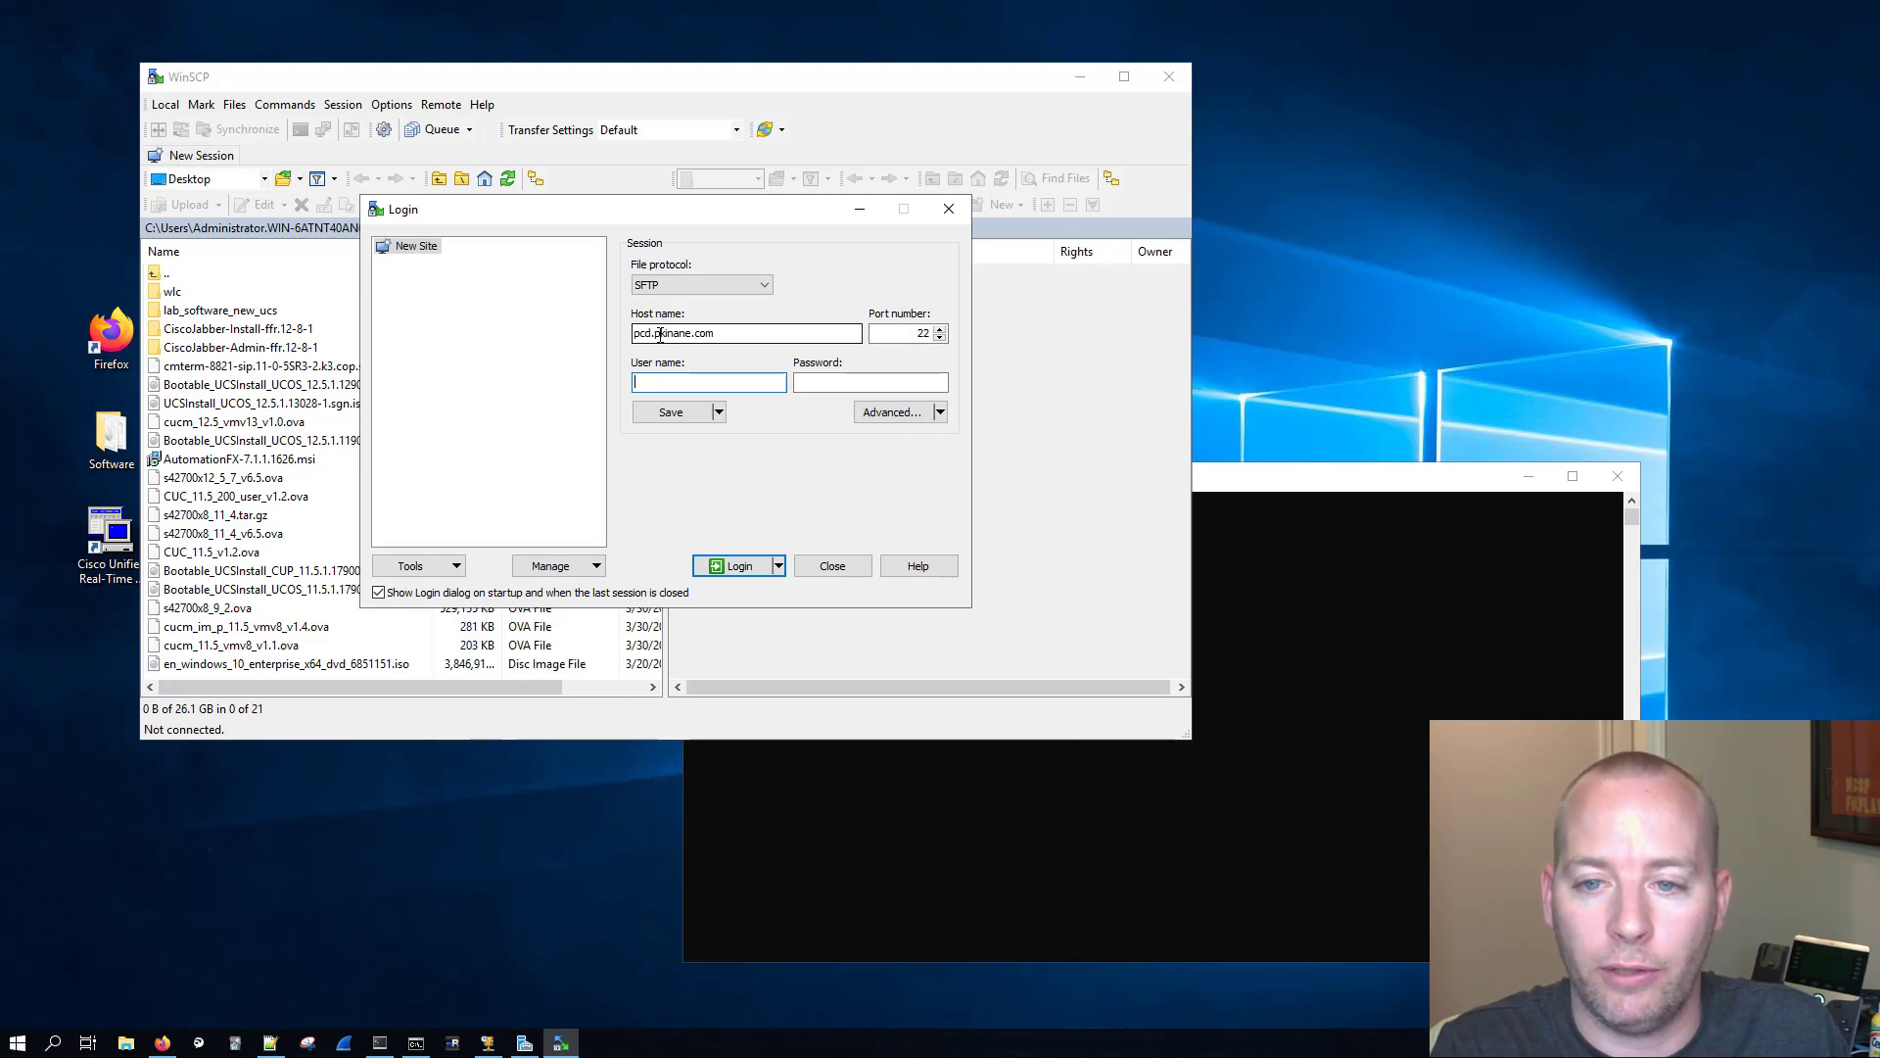
Step: Log in to the SFTP server with the user name adminsftp and the account password
{"action": "type", "text": "adminsft"}
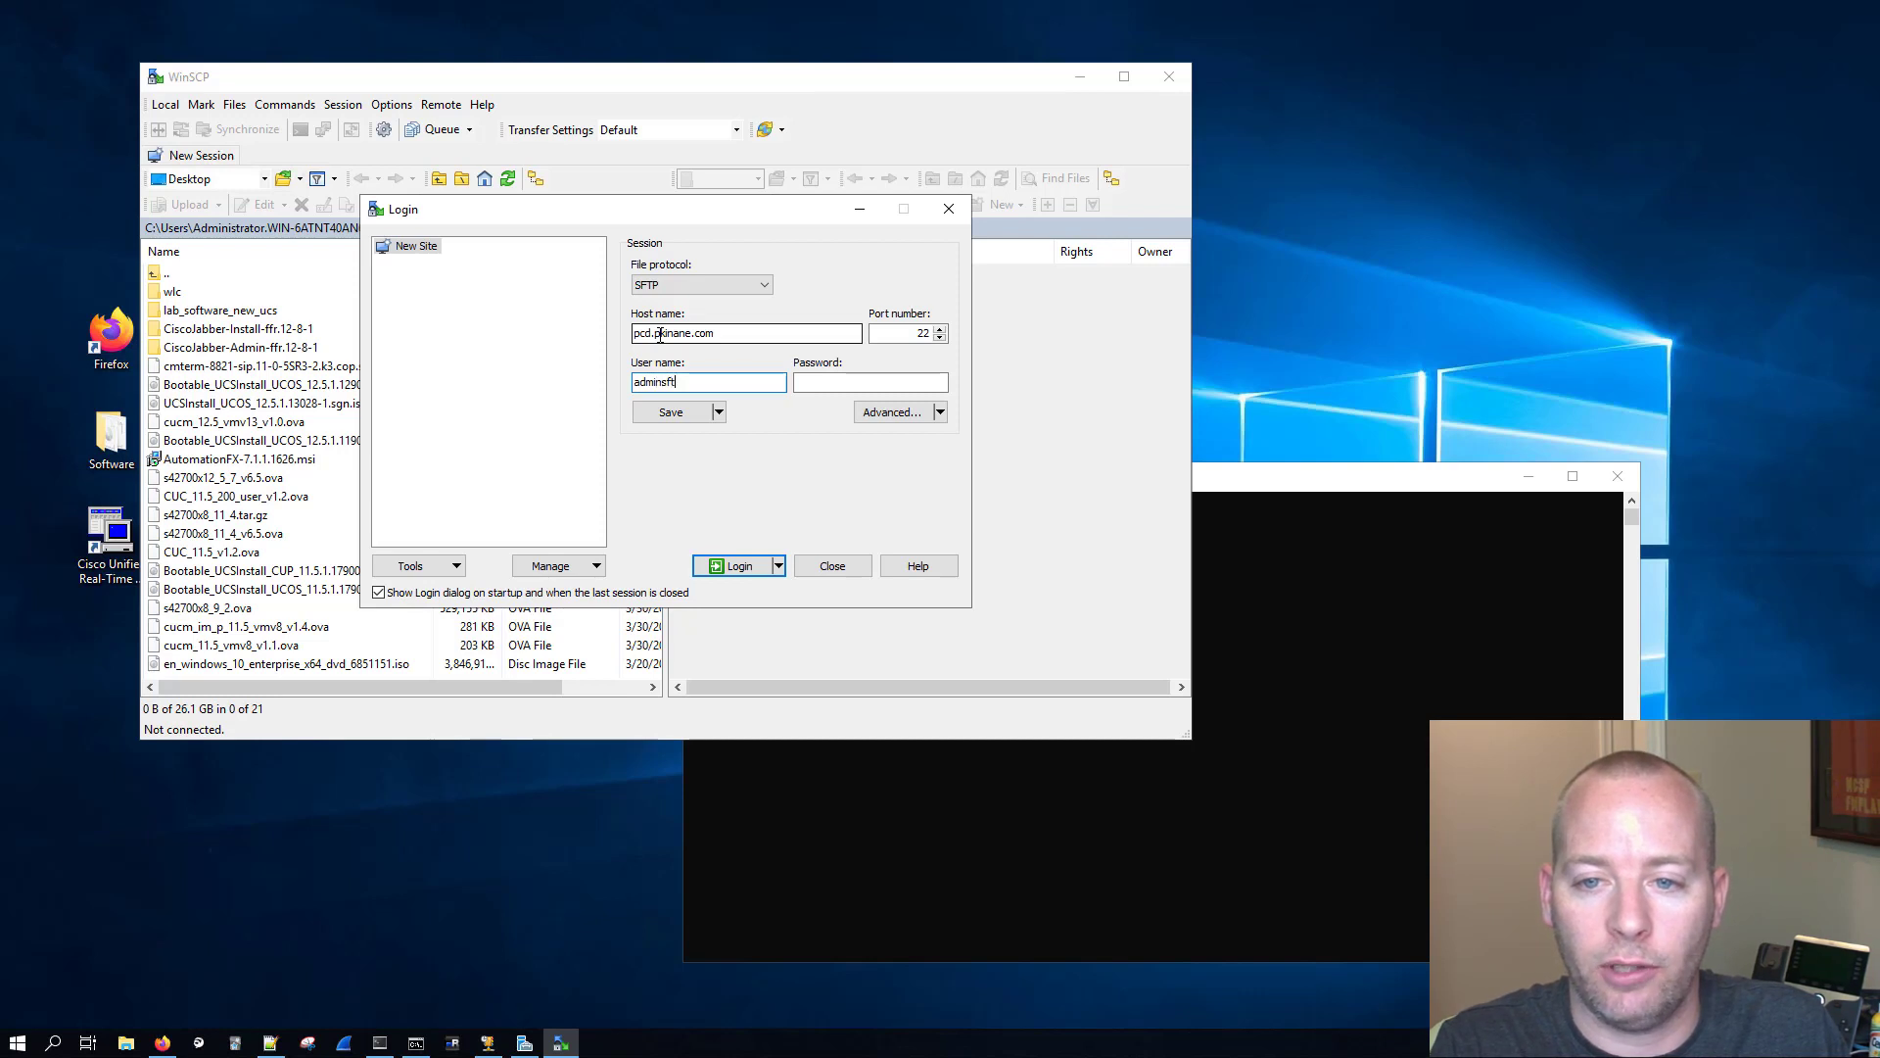
{"action": "type", "text": "p"}
{"action": "key", "text": "Tab"}
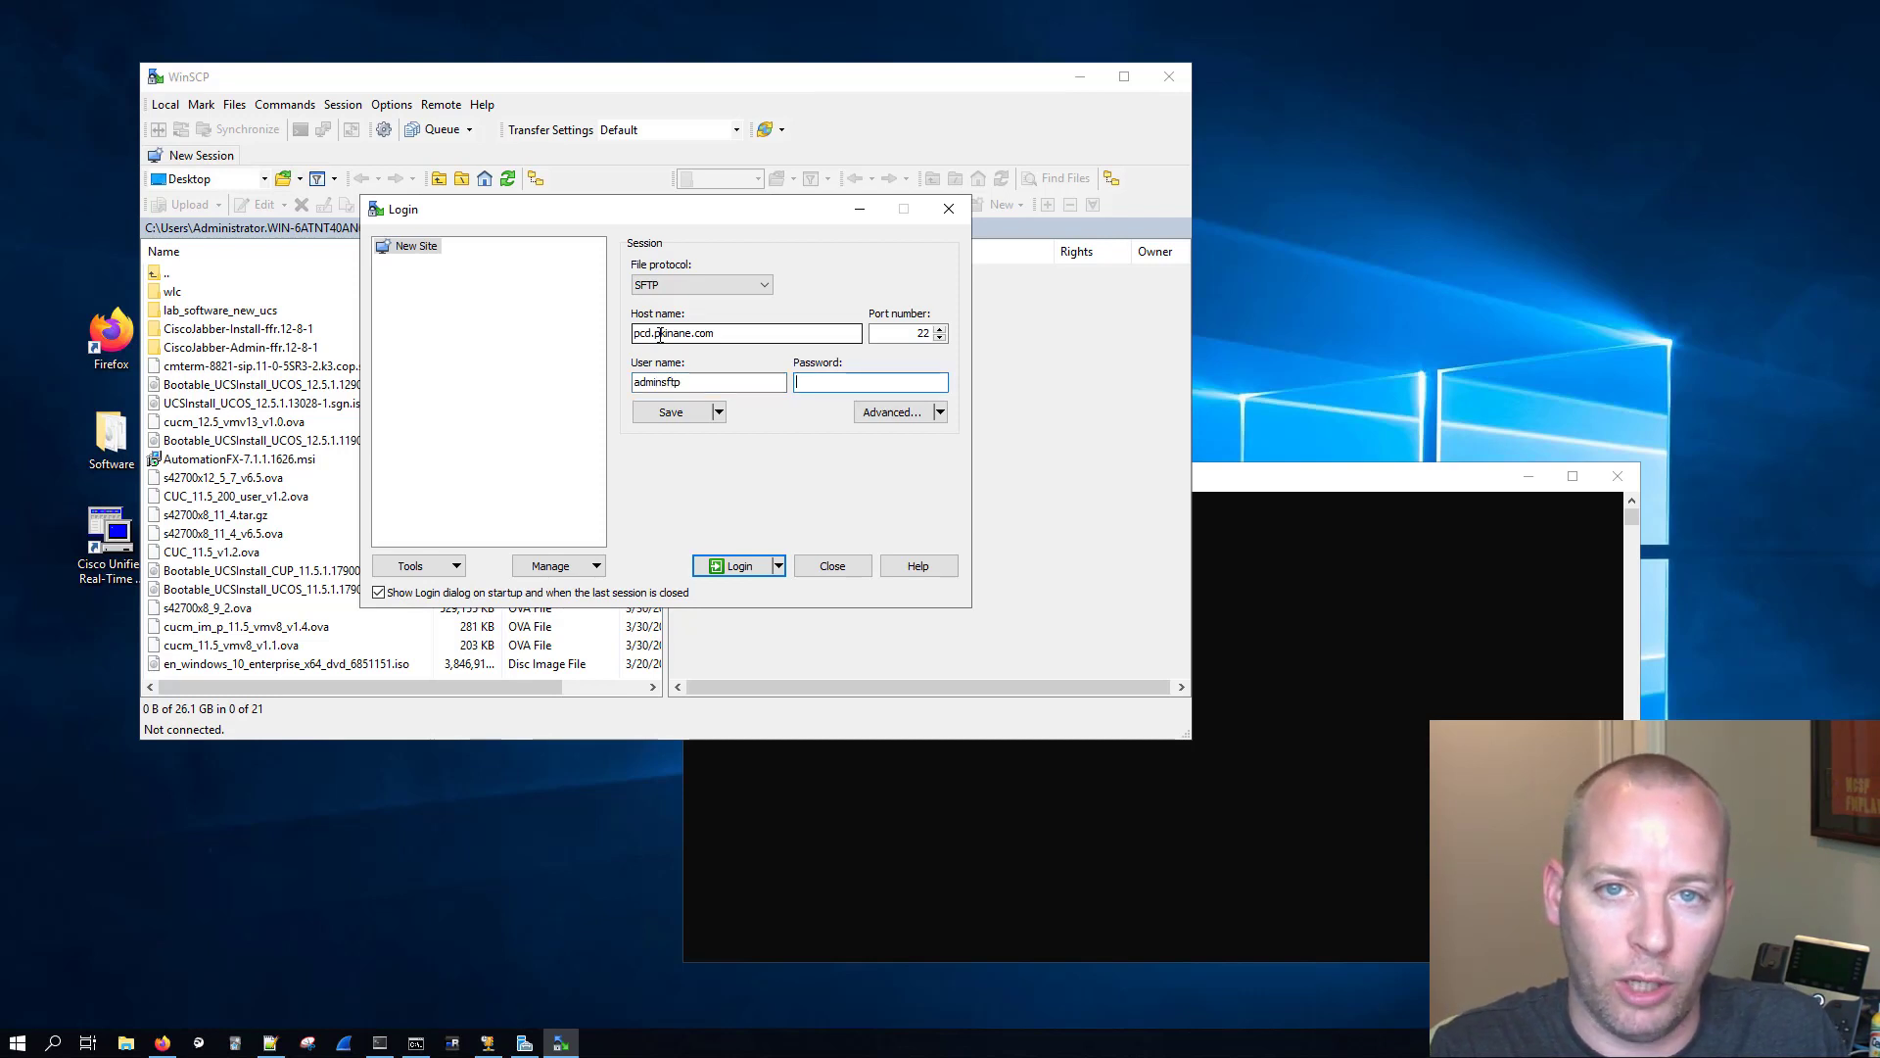
{"action": "type", "text": "•••"}
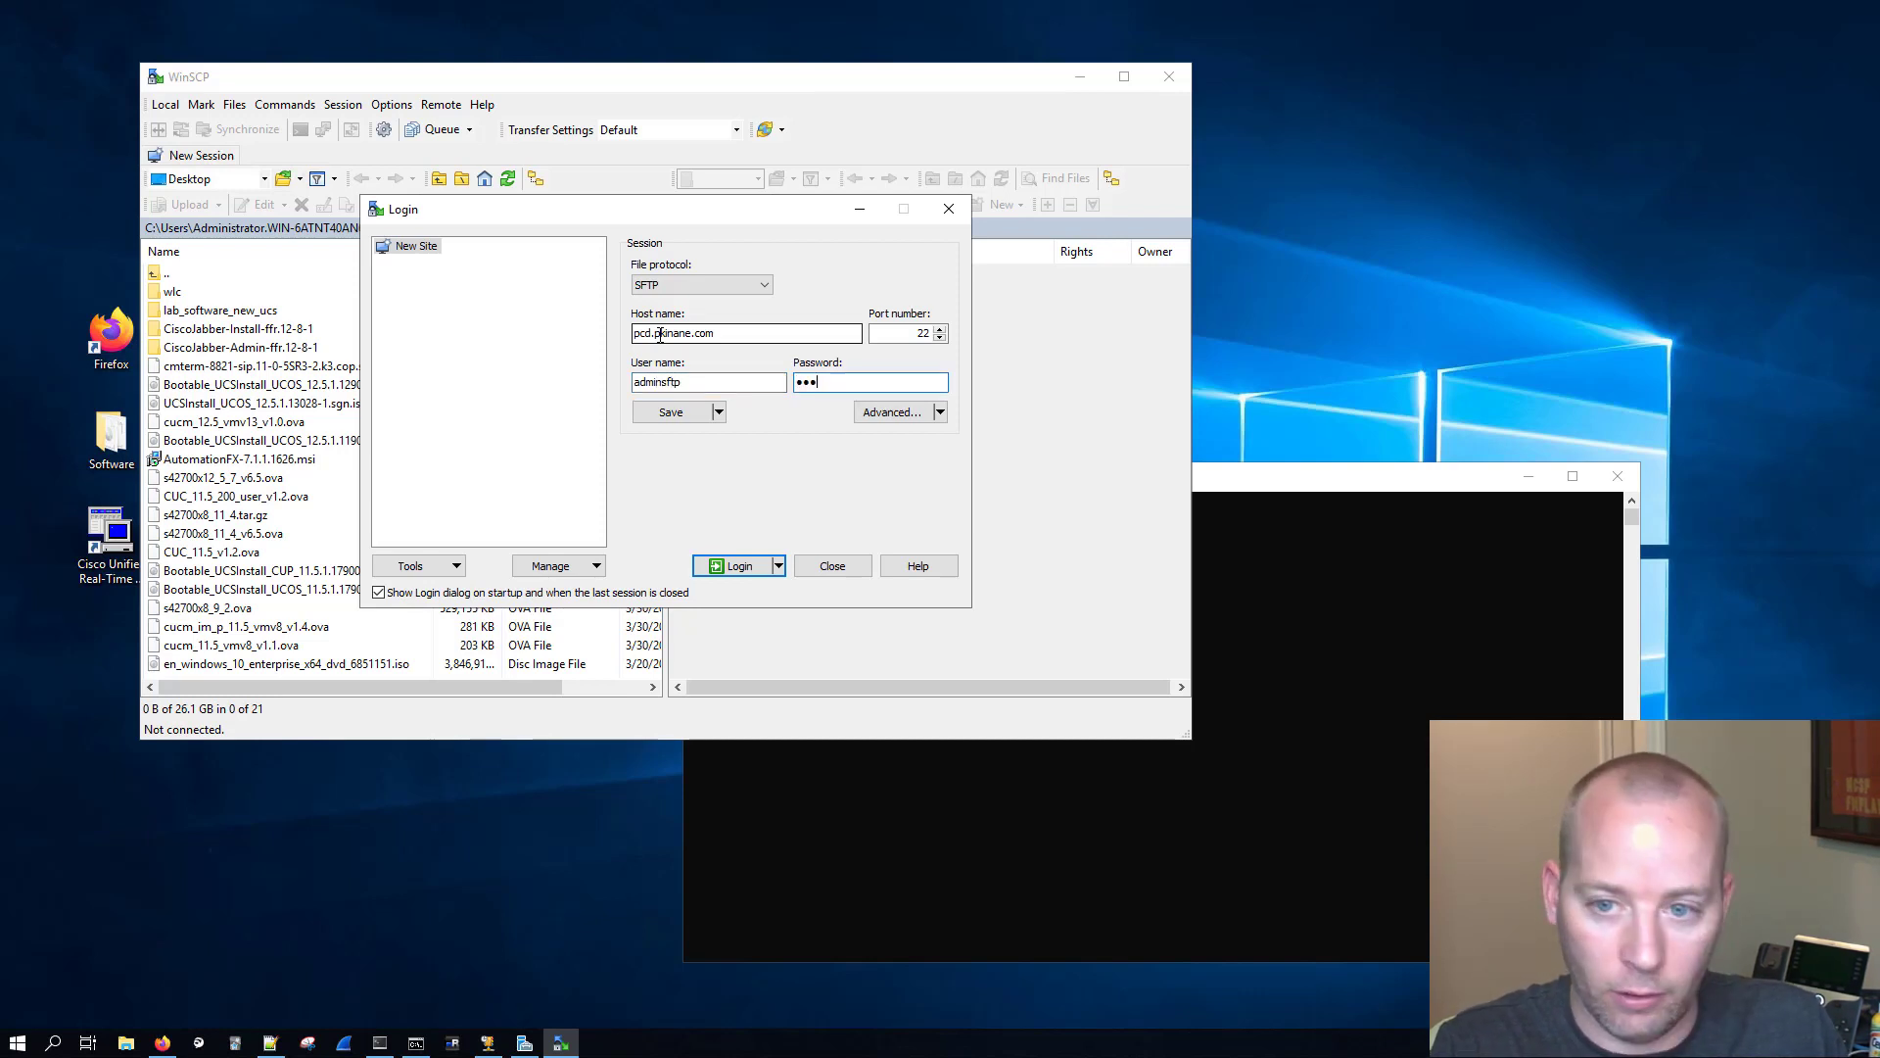
{"action": "key", "text": "Return"}
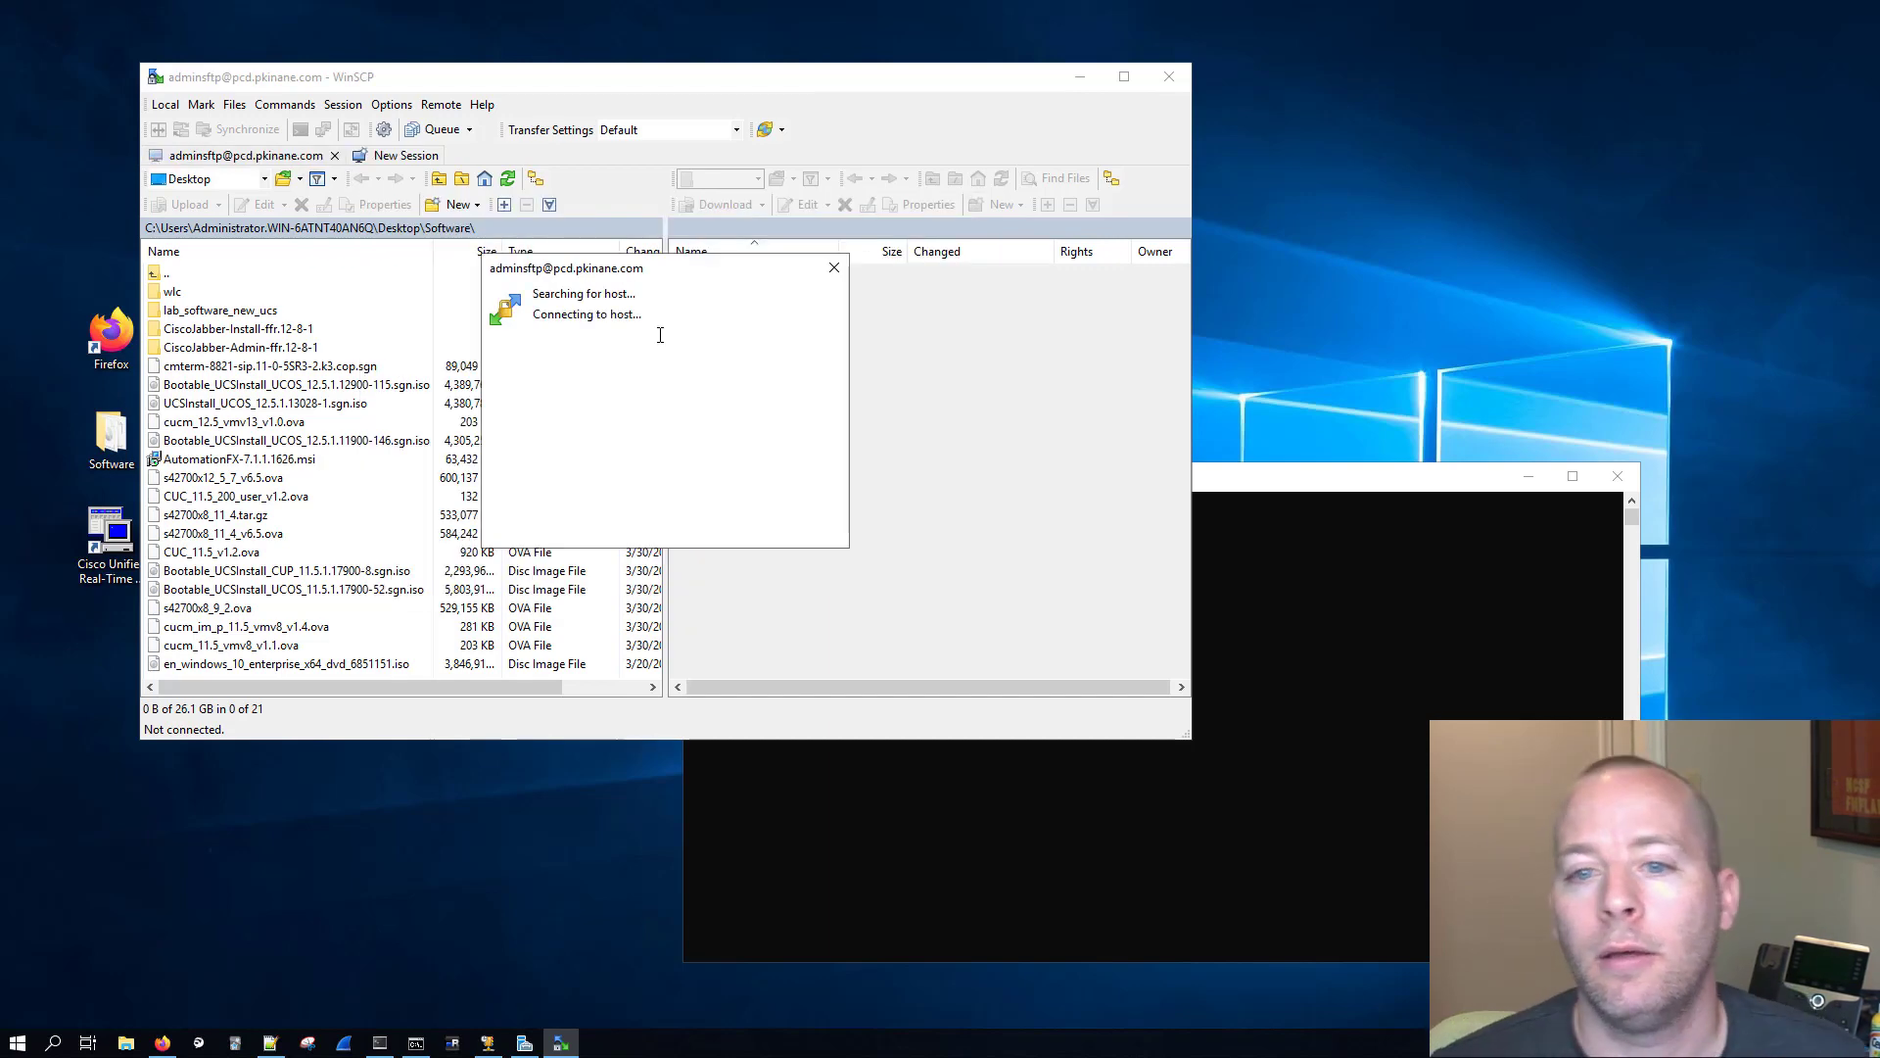
{"action": "left_click", "coordinate": [615, 553]}
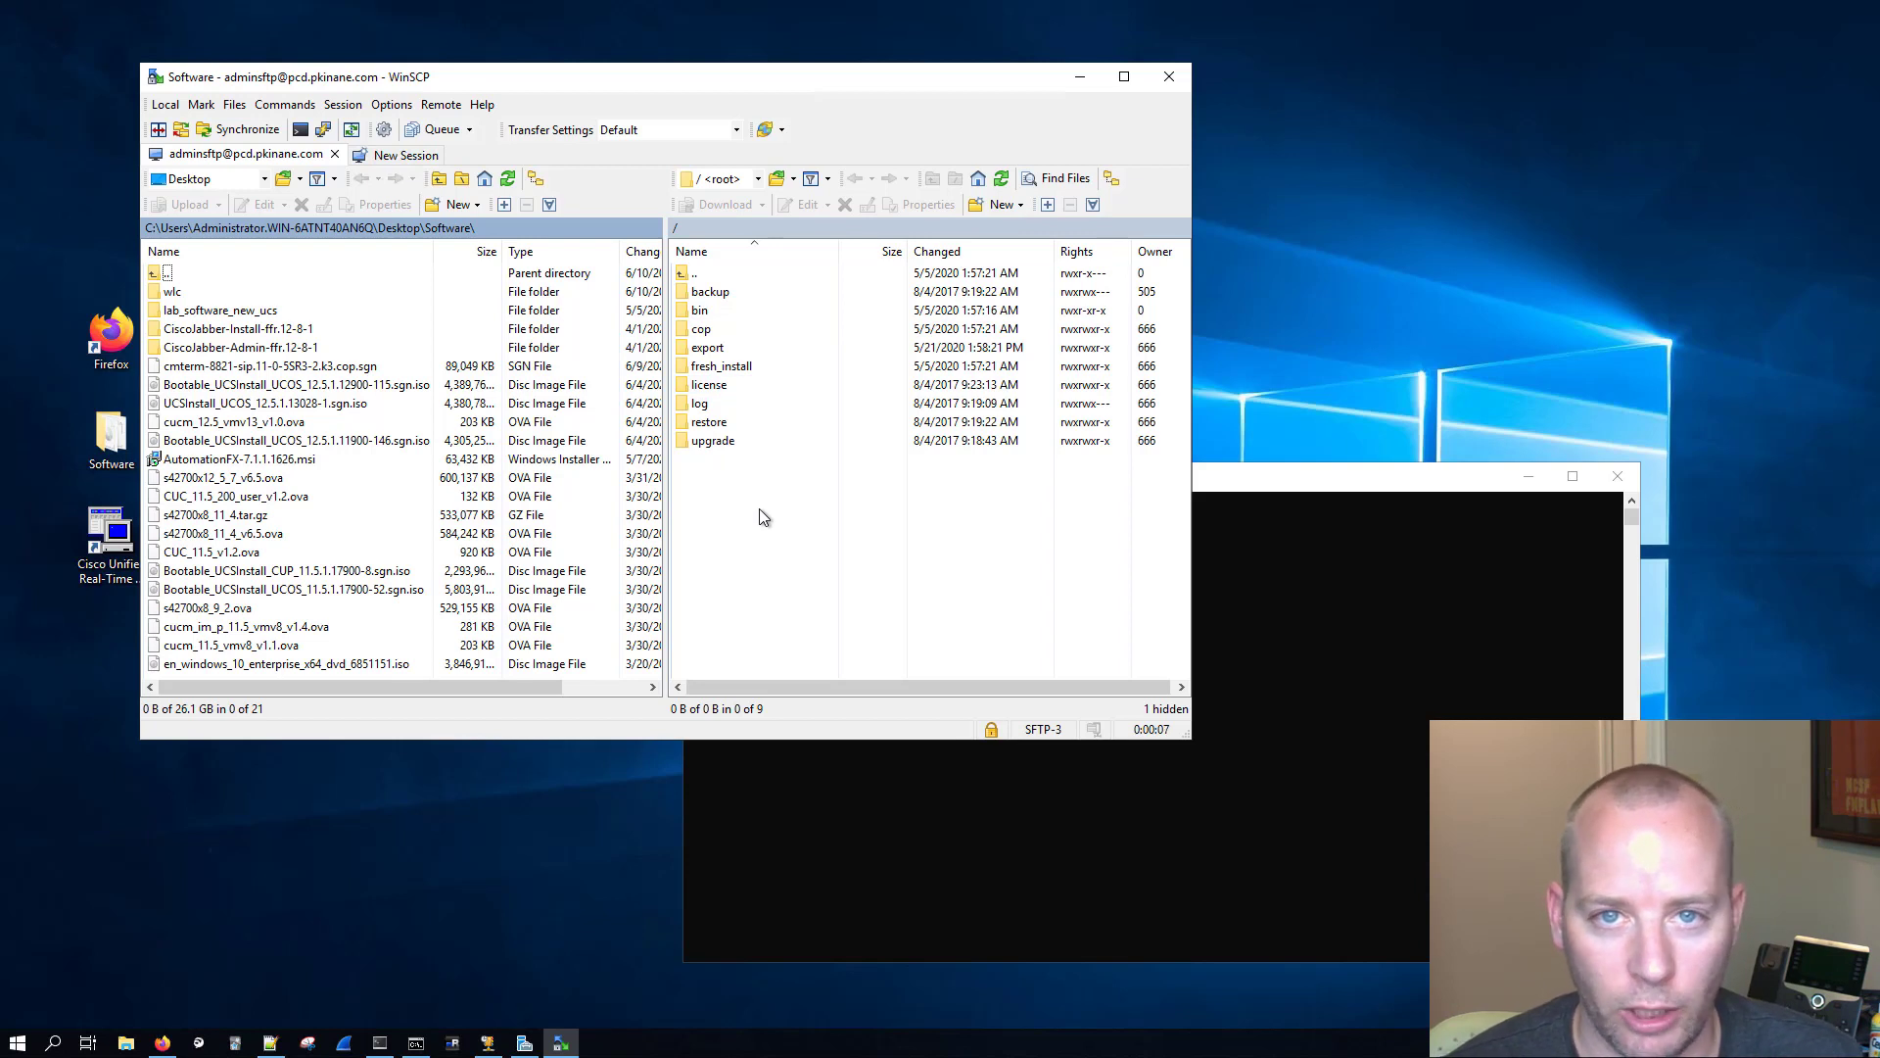
Step: Review the folders in the server's root directory, from upgrade up to backup
{"action": "left_click", "coordinate": [737, 442]}
{"action": "left_click", "coordinate": [719, 423]}
{"action": "left_click", "coordinate": [729, 403]}
{"action": "left_click", "coordinate": [752, 384]}
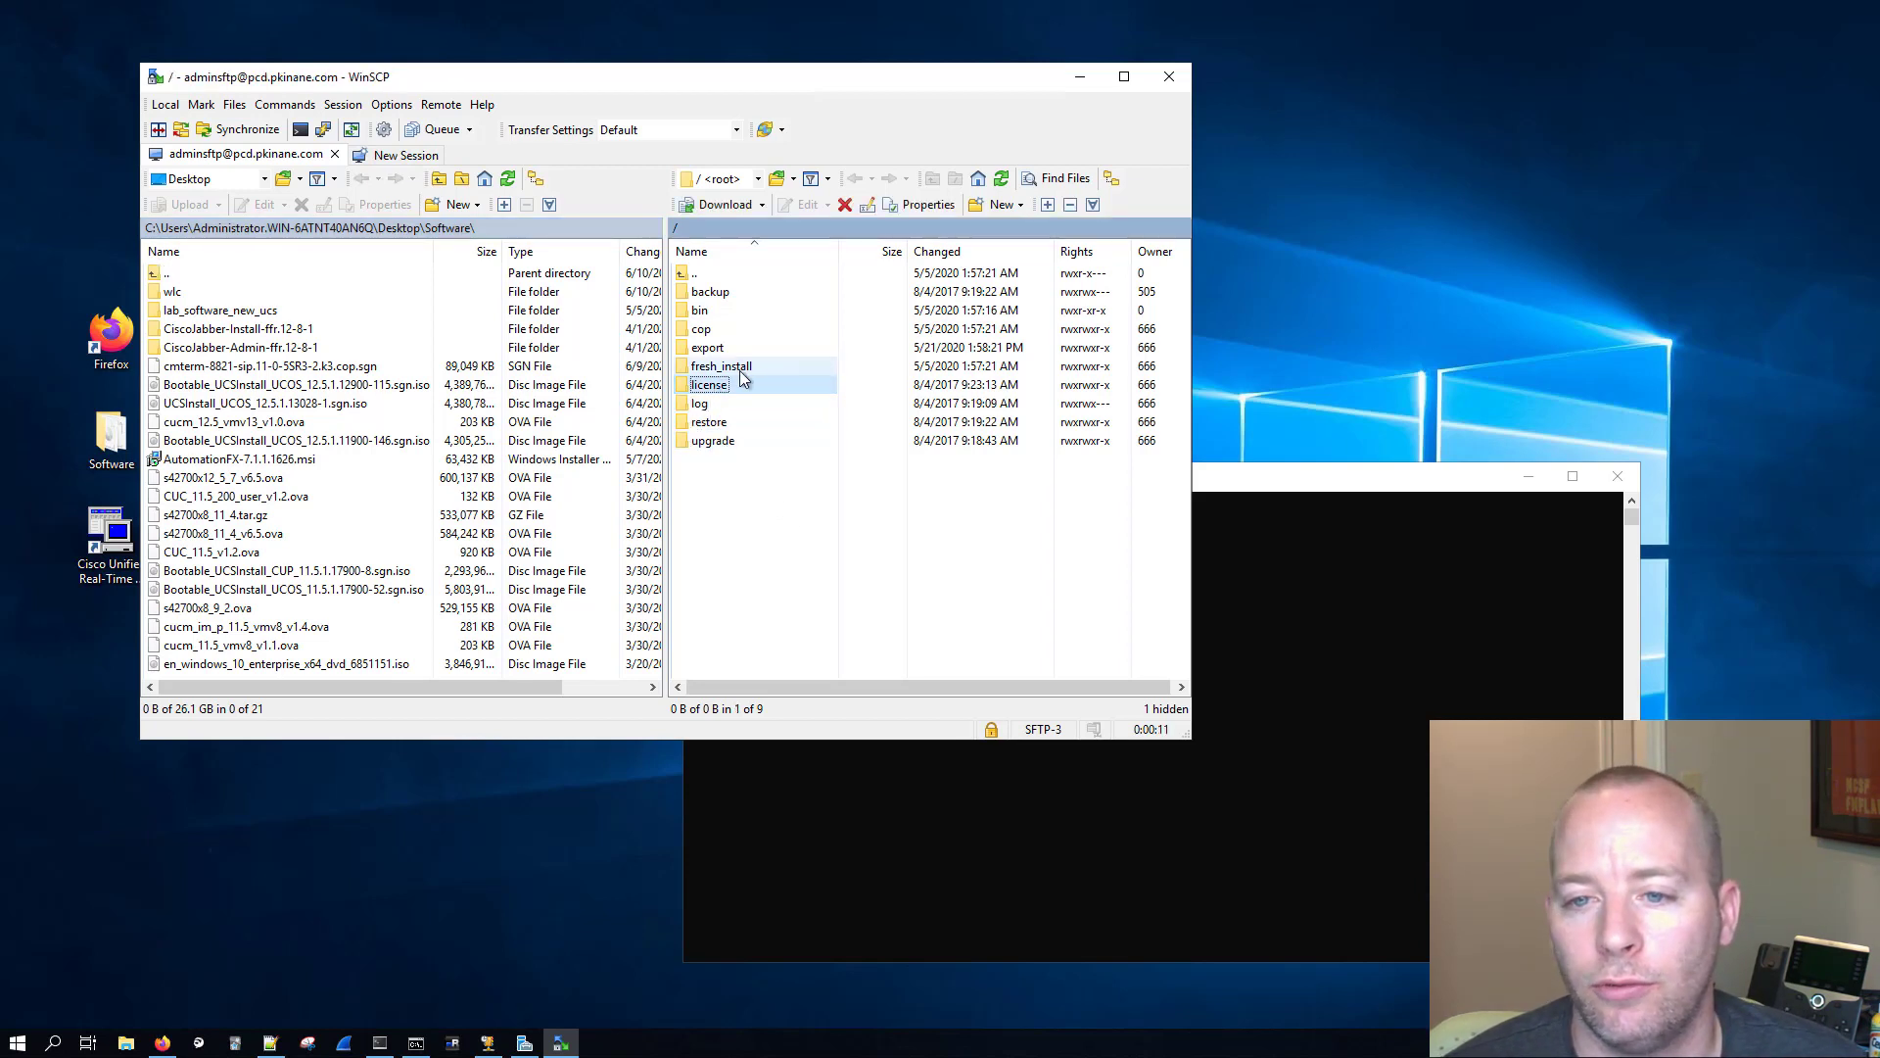
{"action": "left_click", "coordinate": [739, 366]}
{"action": "left_click", "coordinate": [723, 346]}
{"action": "left_click", "coordinate": [722, 329]}
{"action": "left_click", "coordinate": [724, 309]}
{"action": "left_click", "coordinate": [725, 290]}
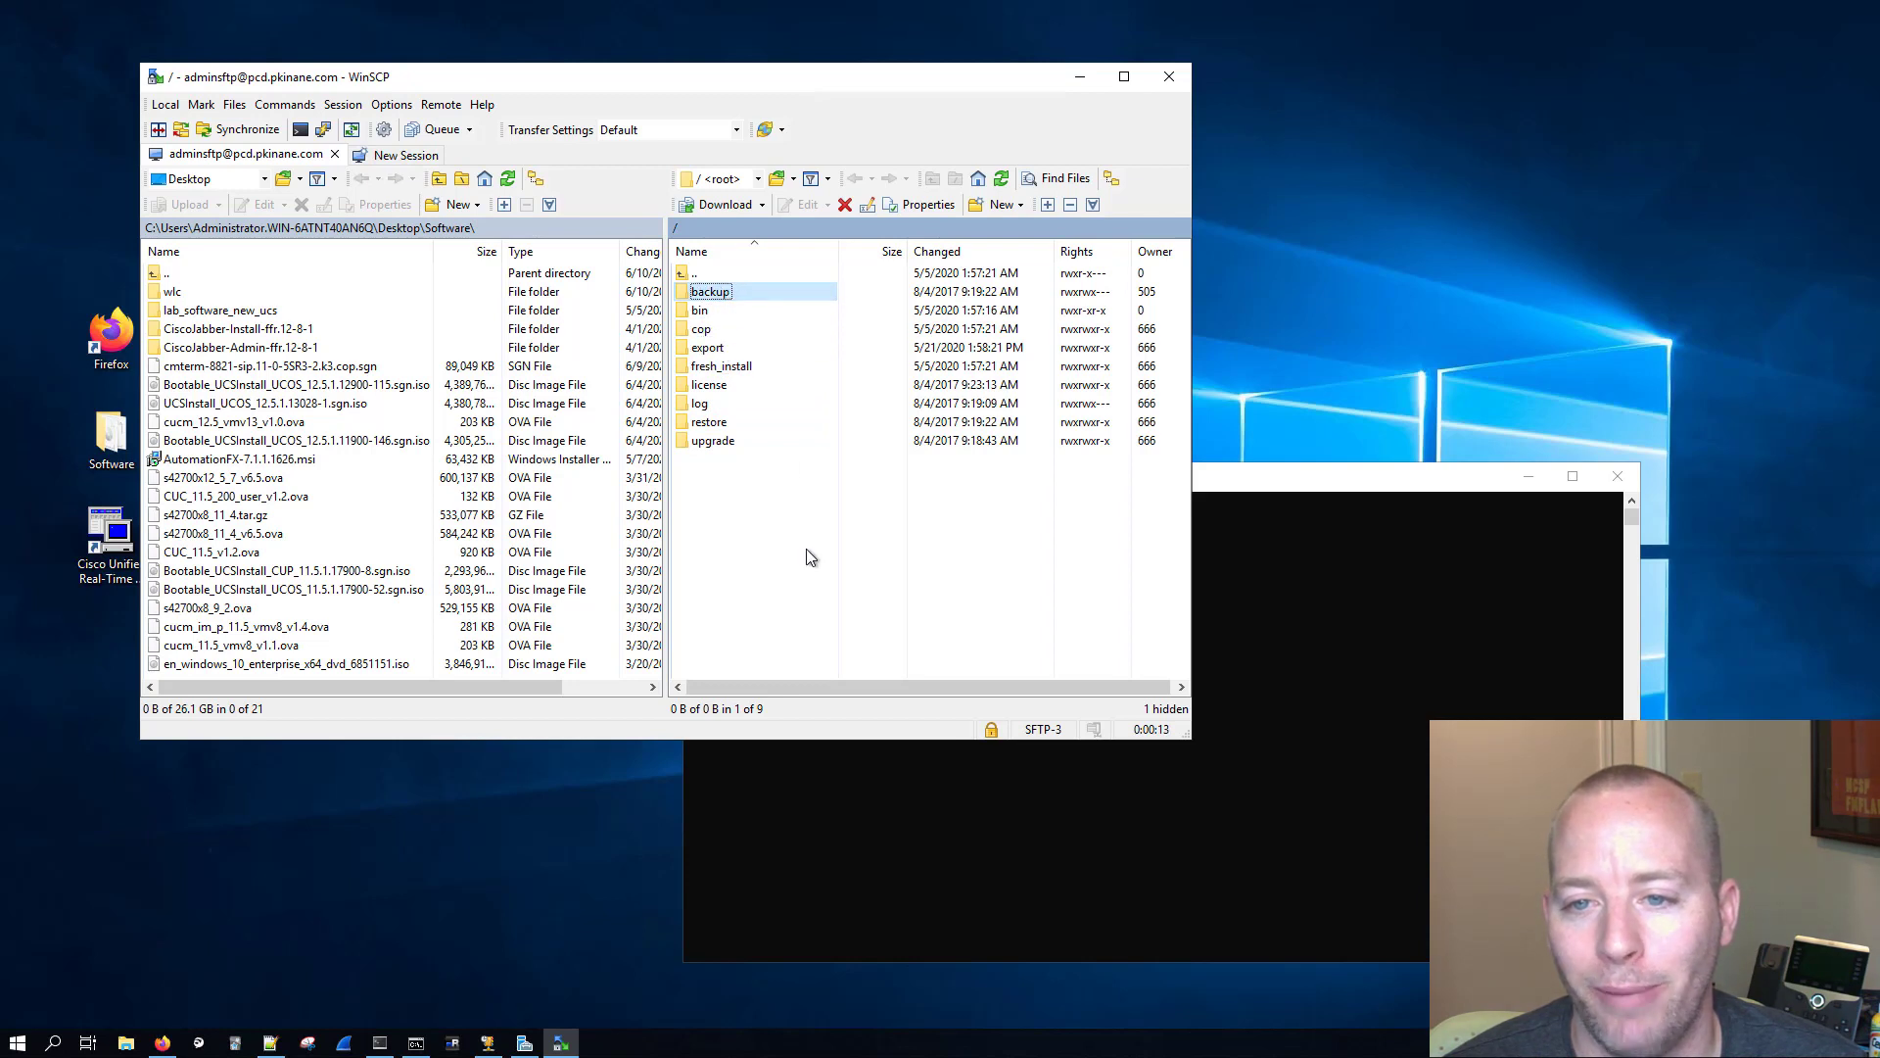
{"action": "left_click", "coordinate": [808, 558]}
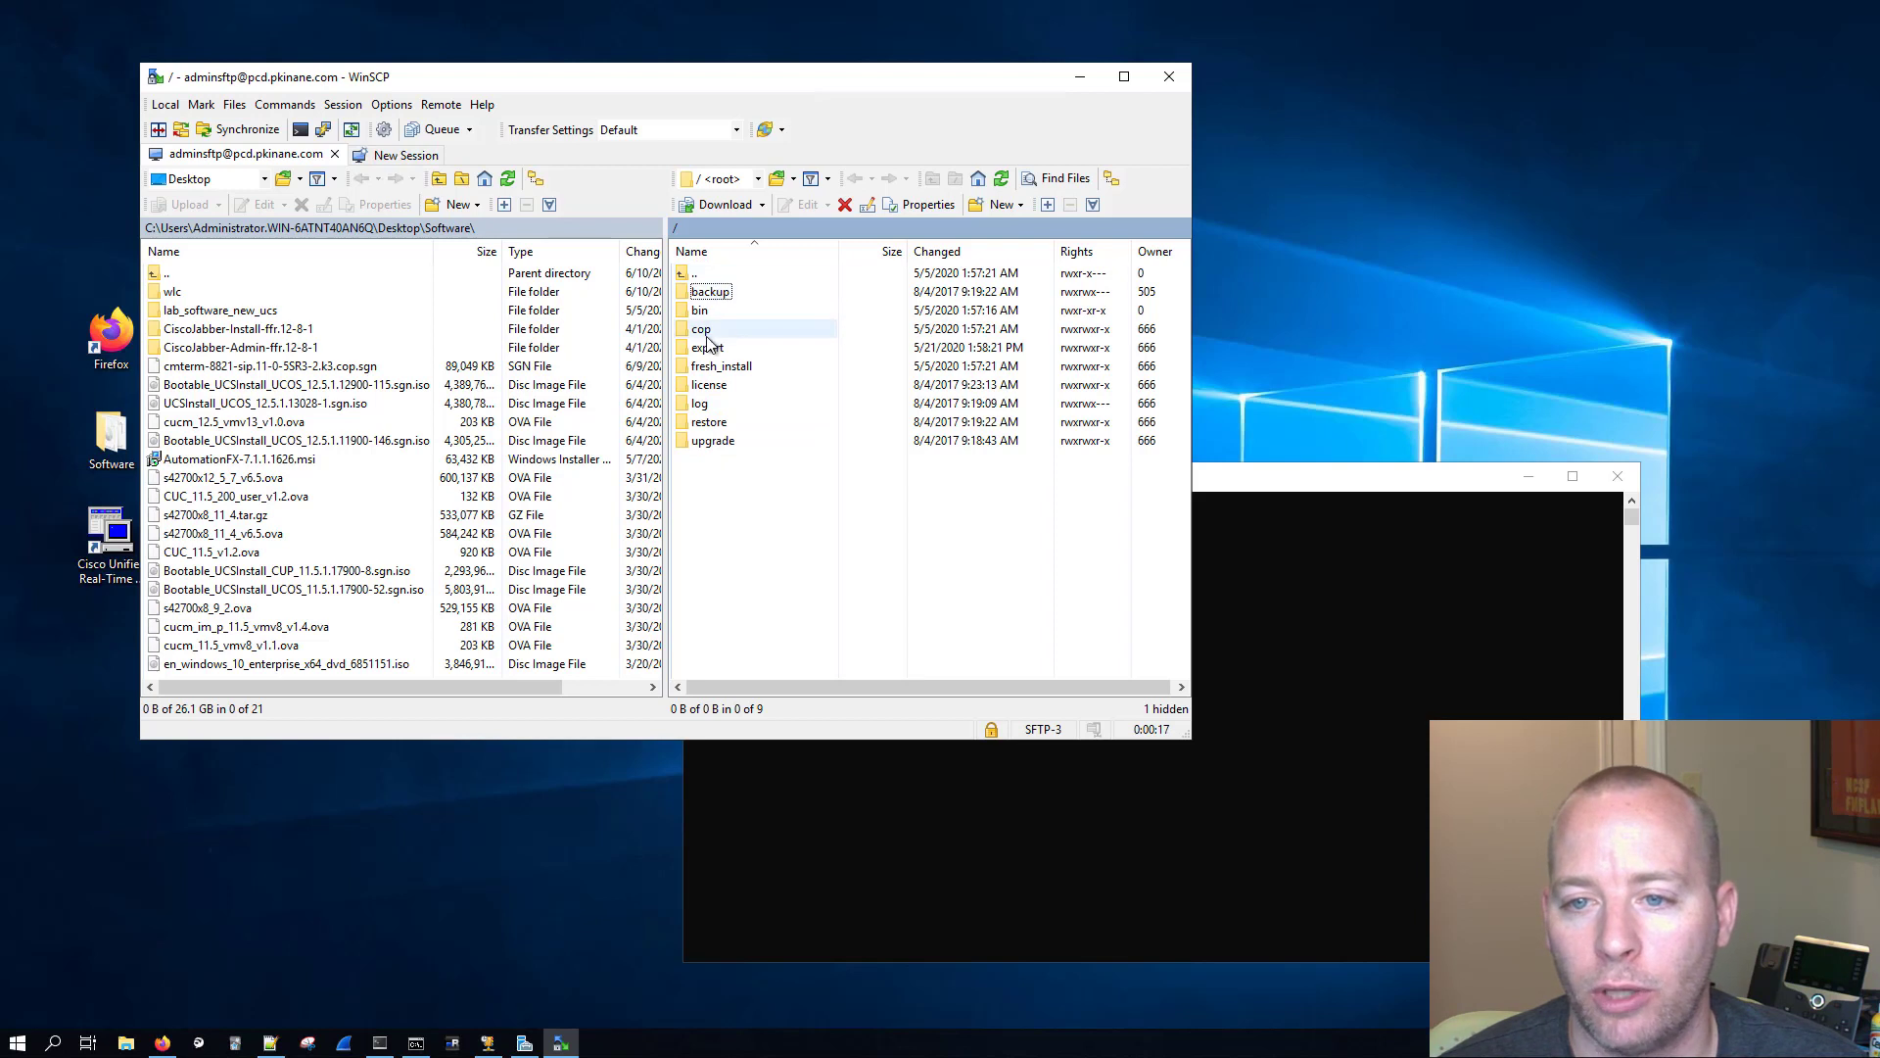
{"action": "left_click", "coordinate": [724, 442]}
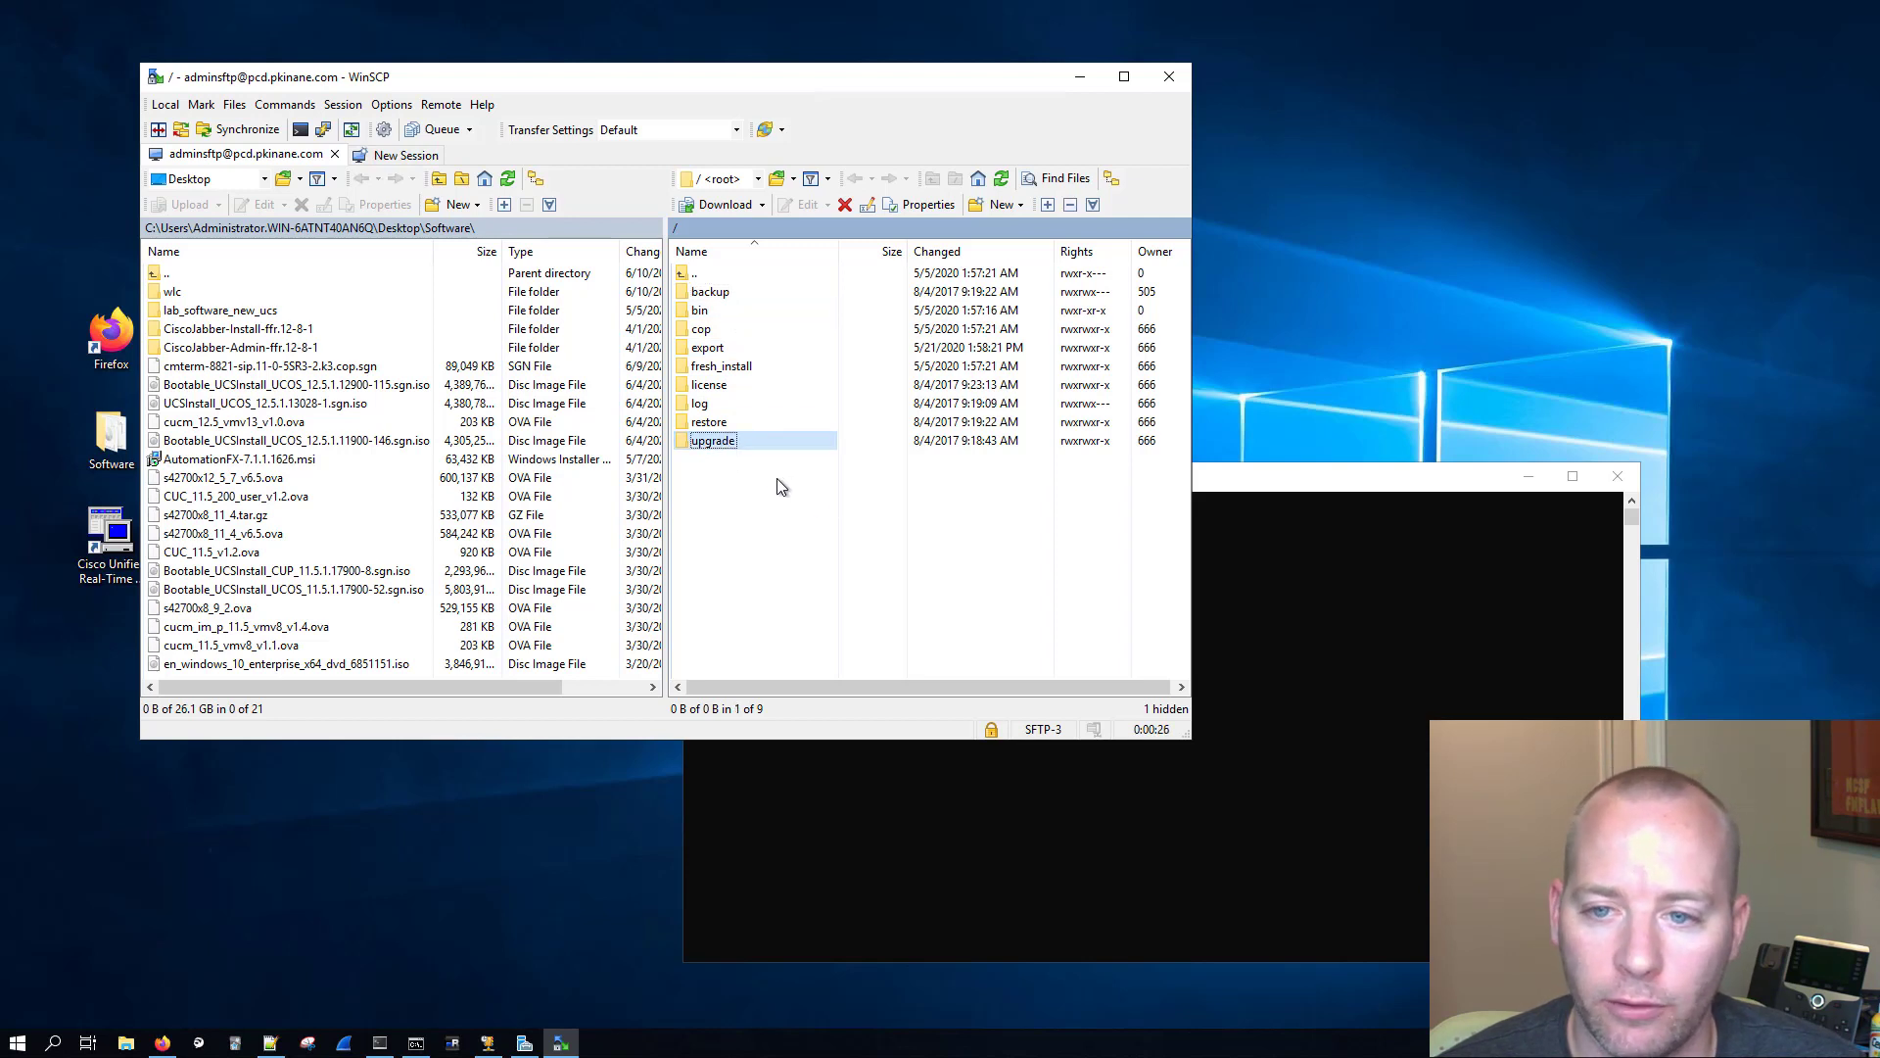
{"action": "key", "text": "Up"}
{"action": "key", "text": "Up"}
{"action": "key", "text": "Up"}
{"action": "key", "text": "Up"}
{"action": "key", "text": "Up"}
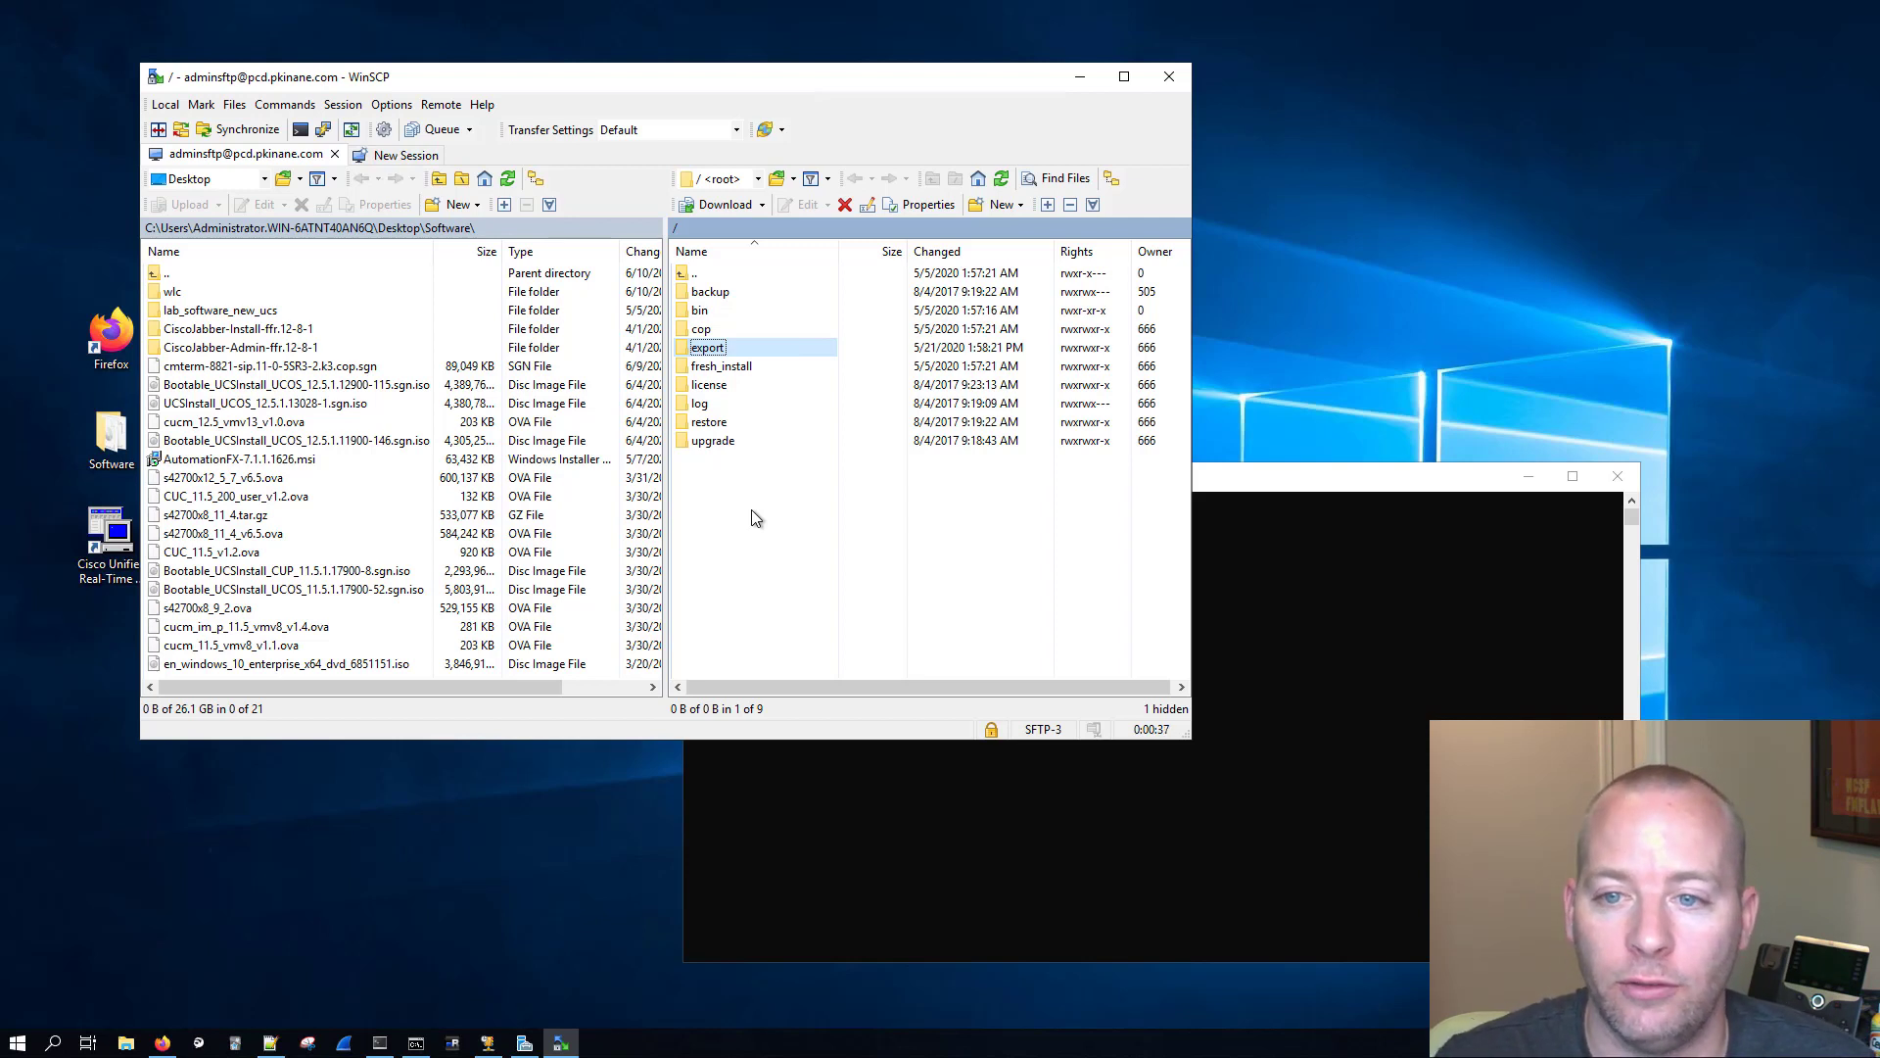
Step: Create a new directory named hq_cucm inside the server's backup folder
{"action": "double_click", "coordinate": [729, 294]}
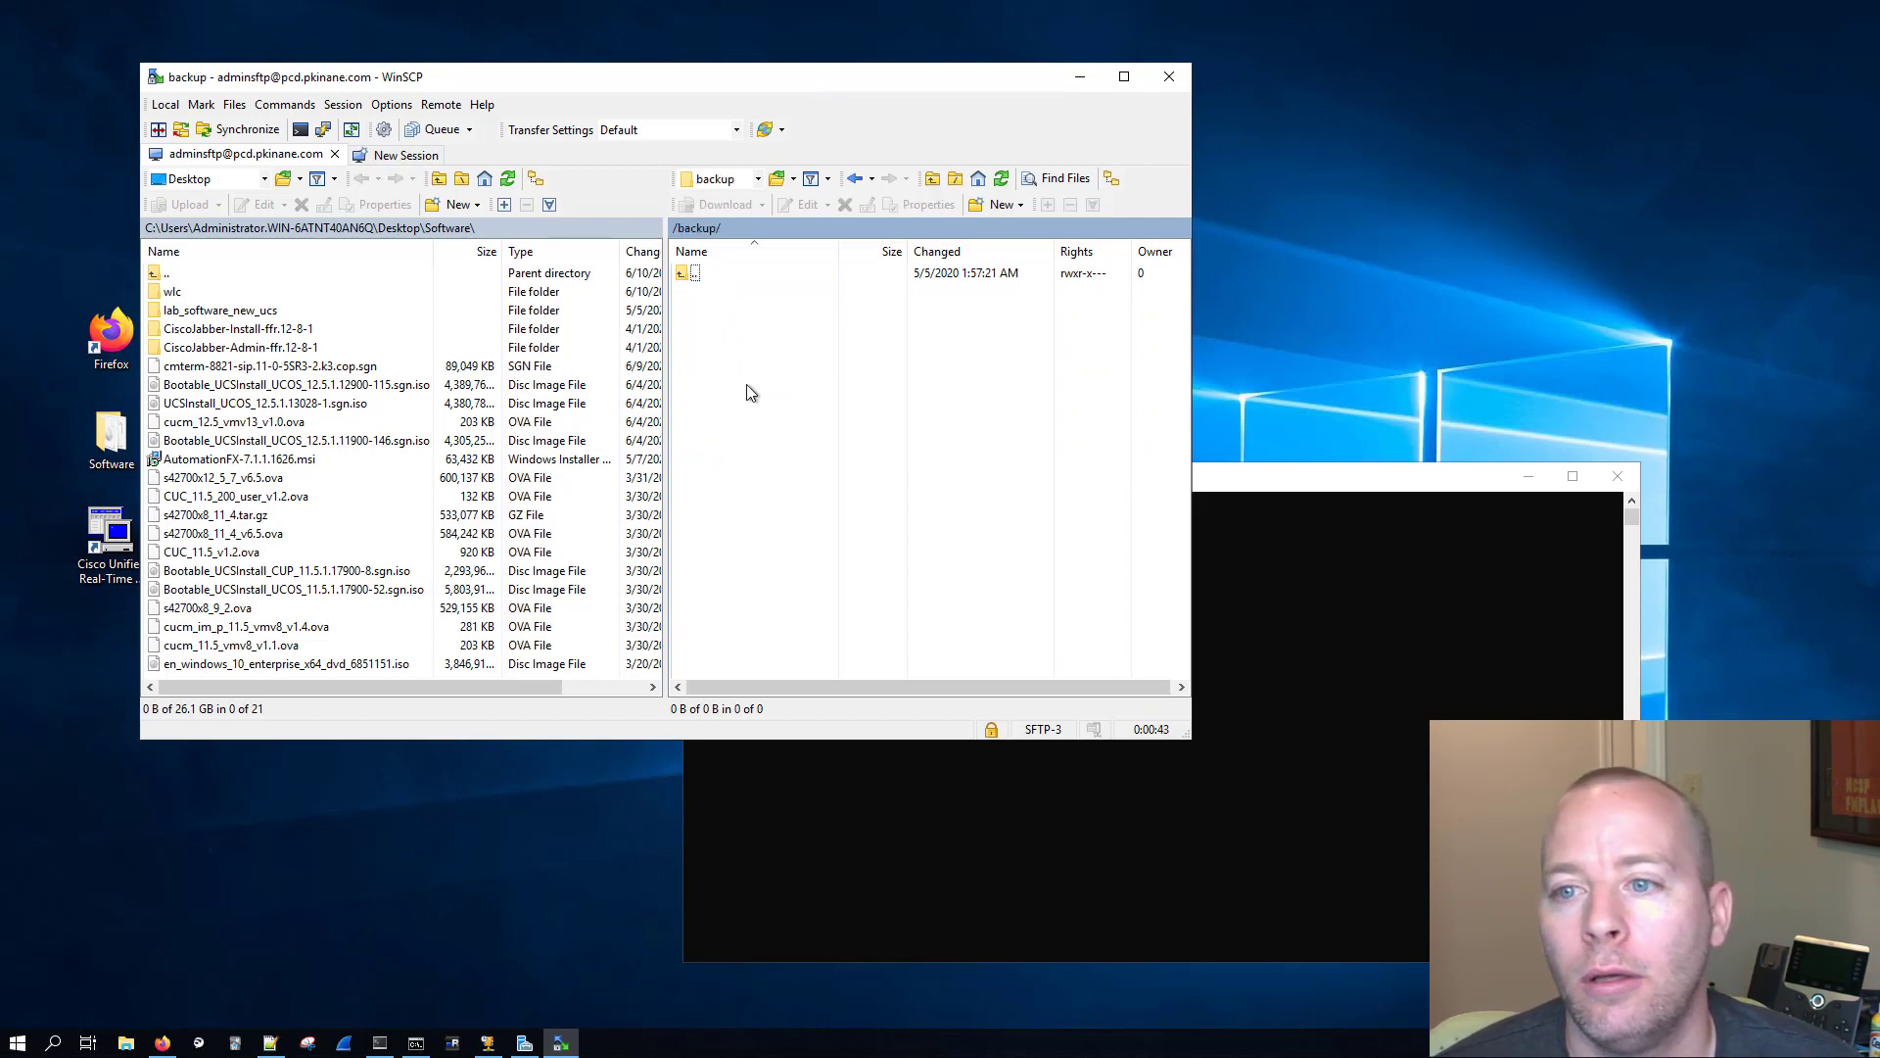
{"action": "left_click", "coordinate": [987, 205]}
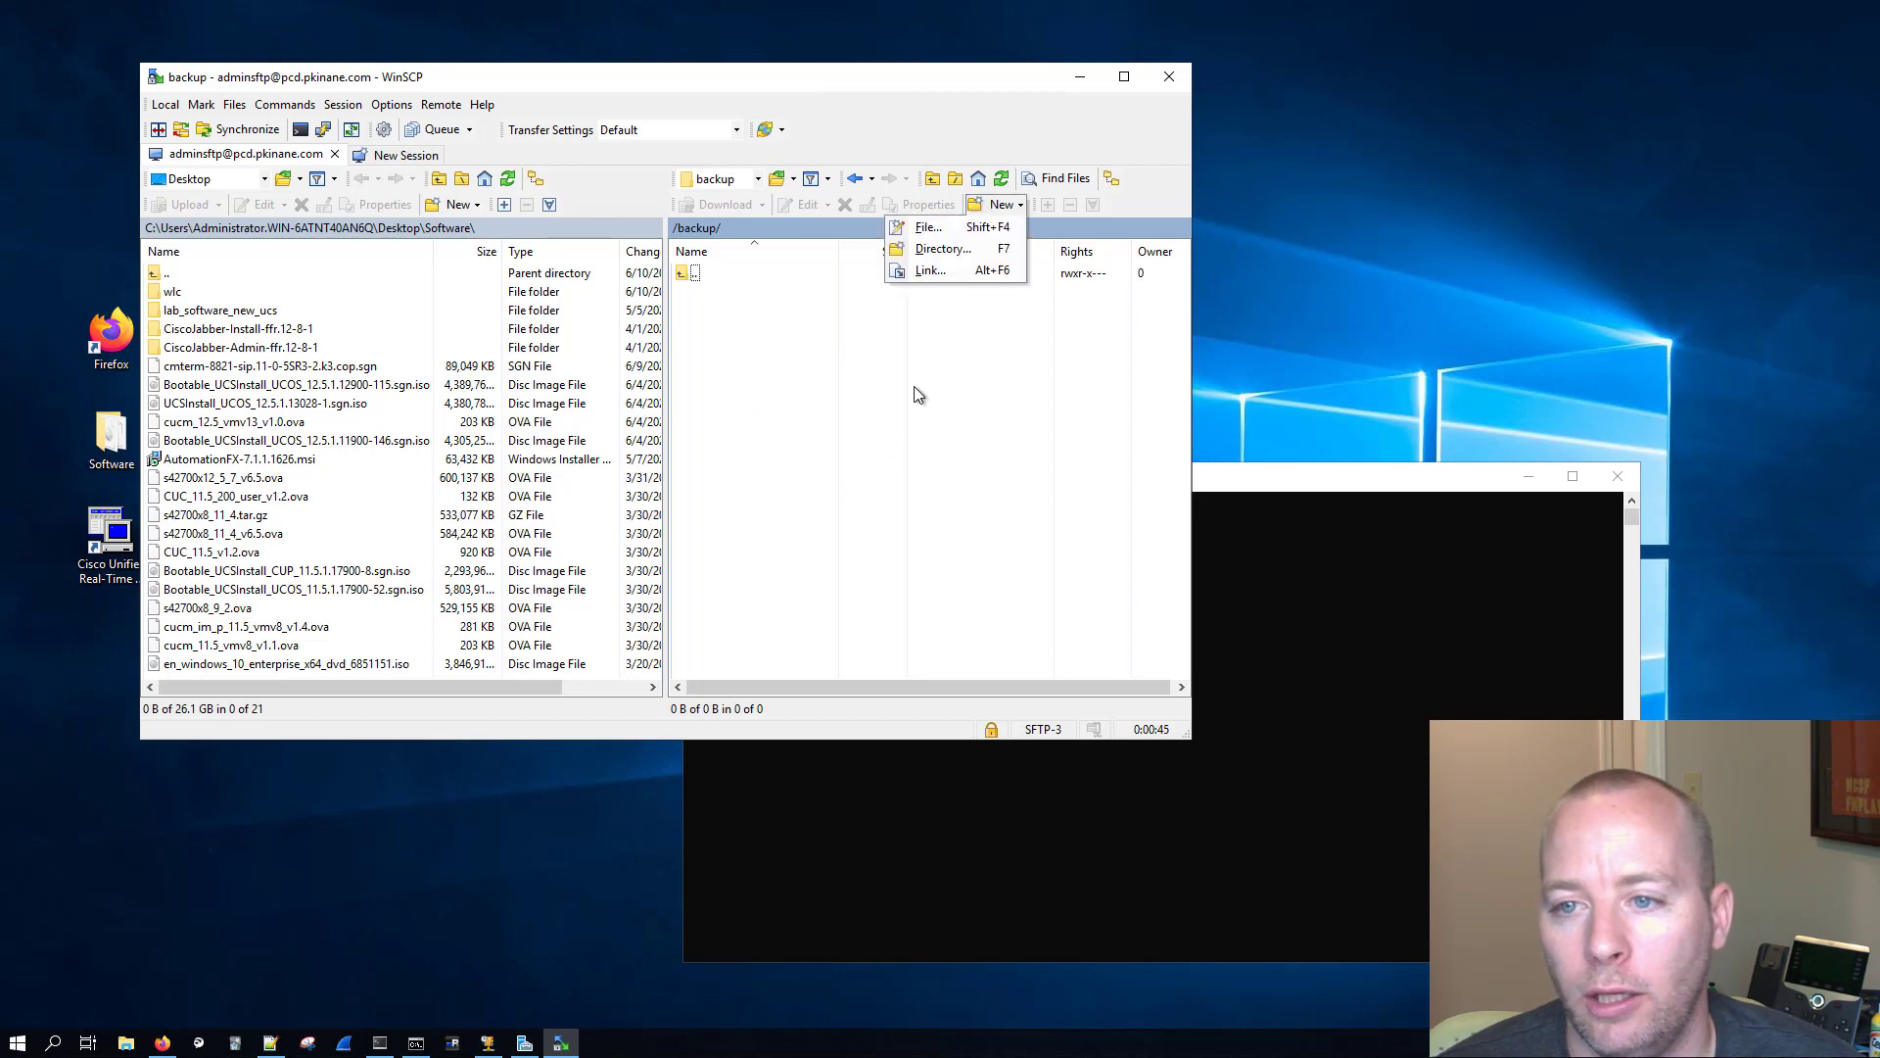
{"action": "left_click", "coordinate": [959, 248]}
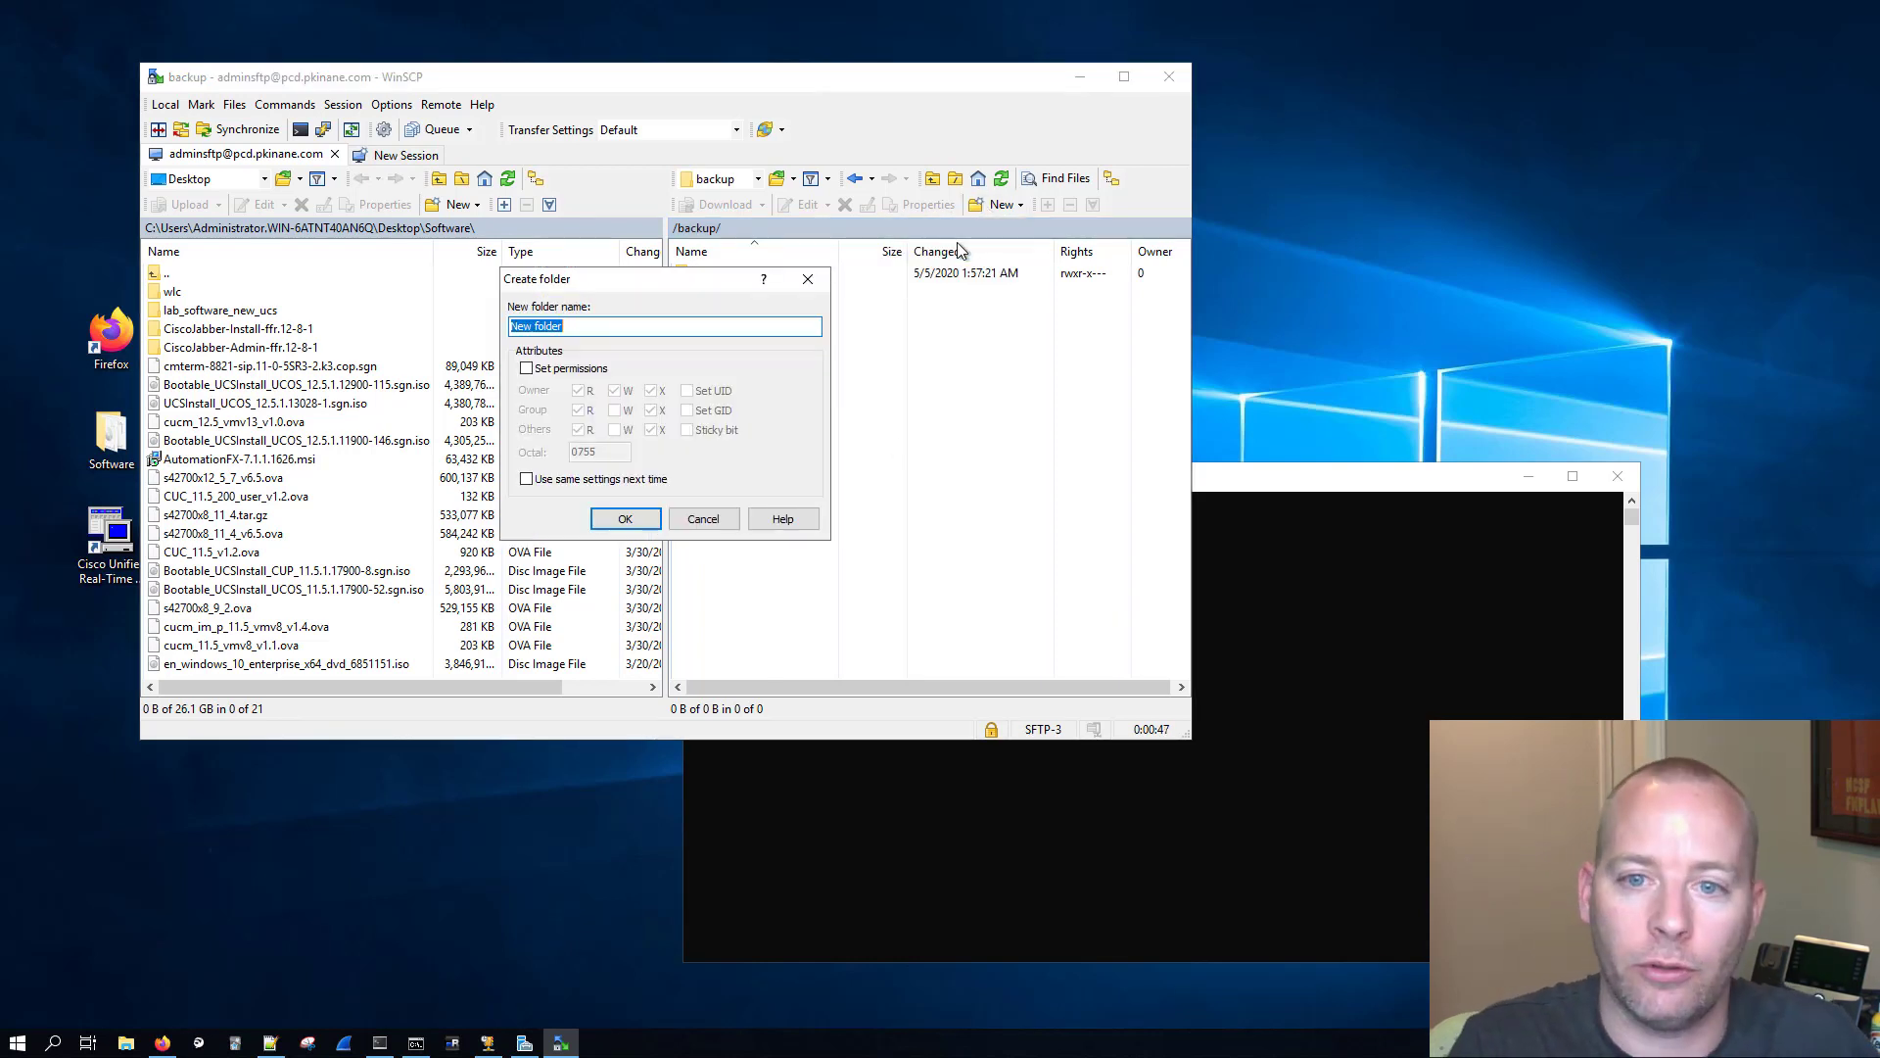
{"action": "type", "text": "hq"}
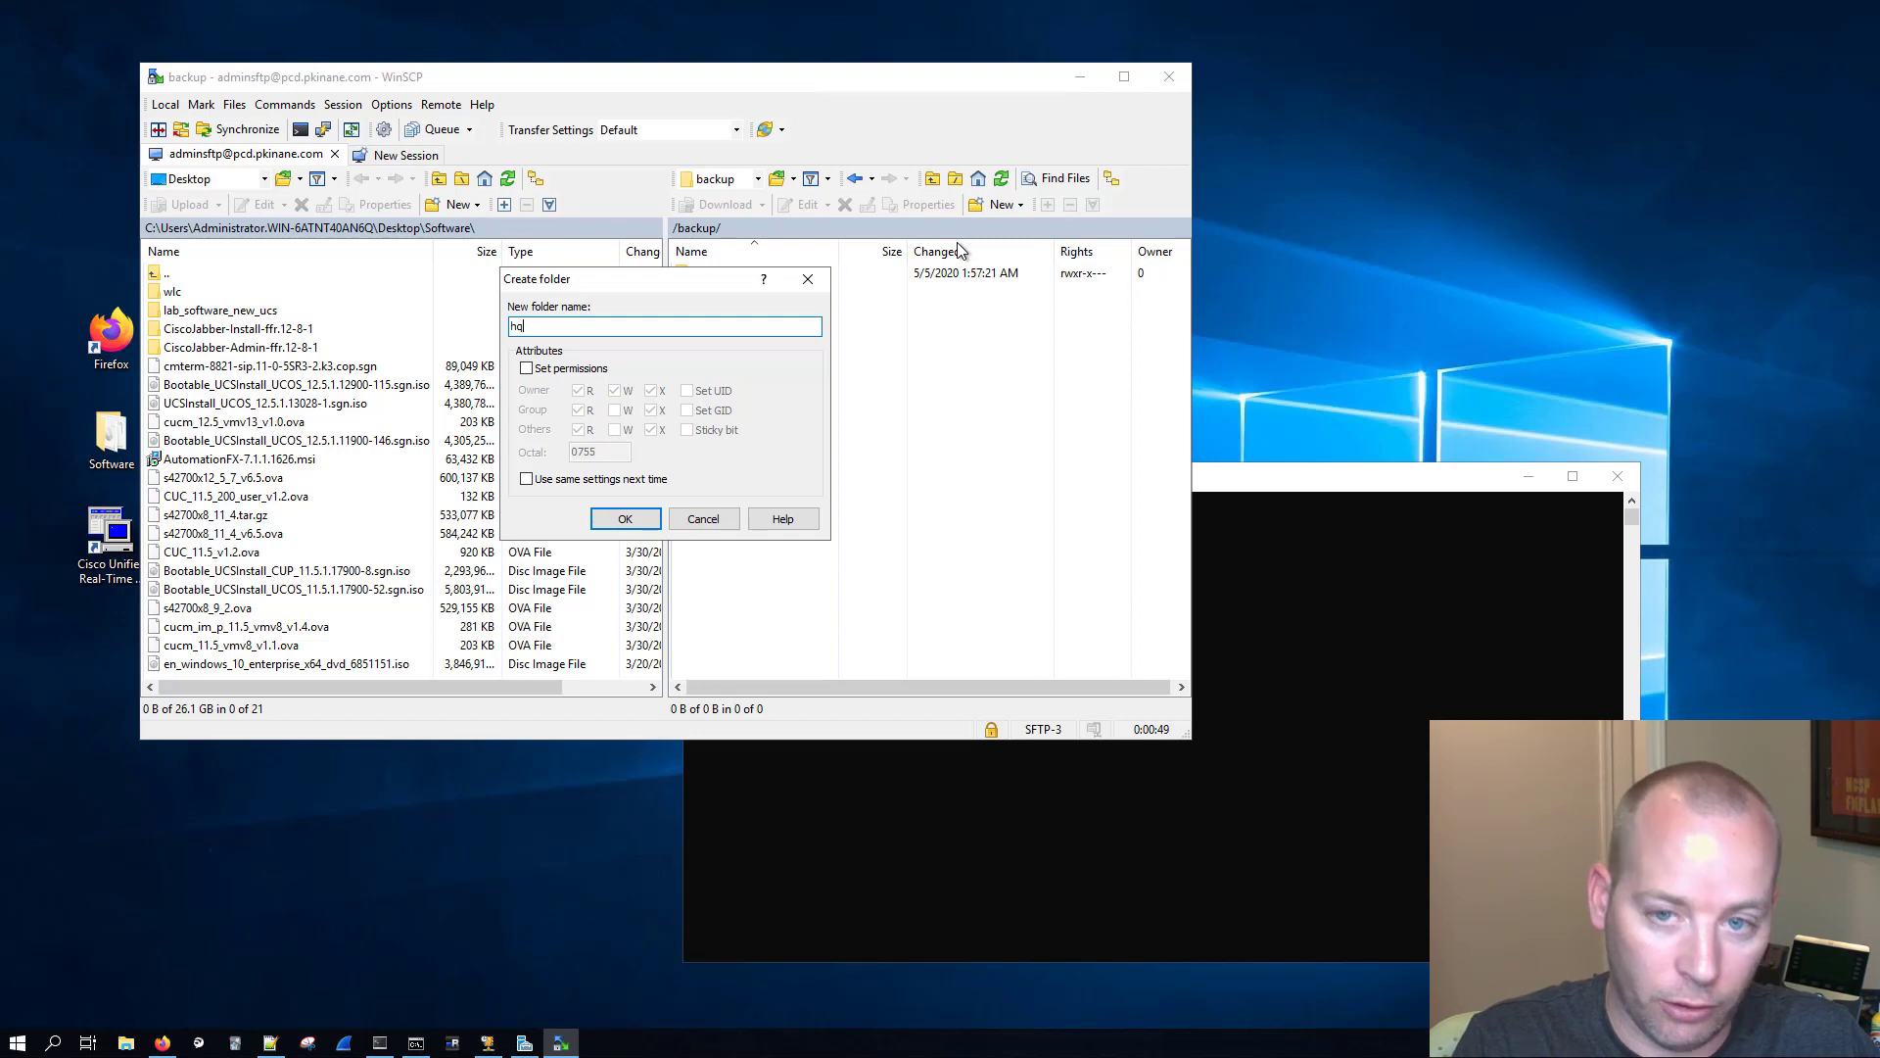
{"action": "type", "text": "_cucm"}
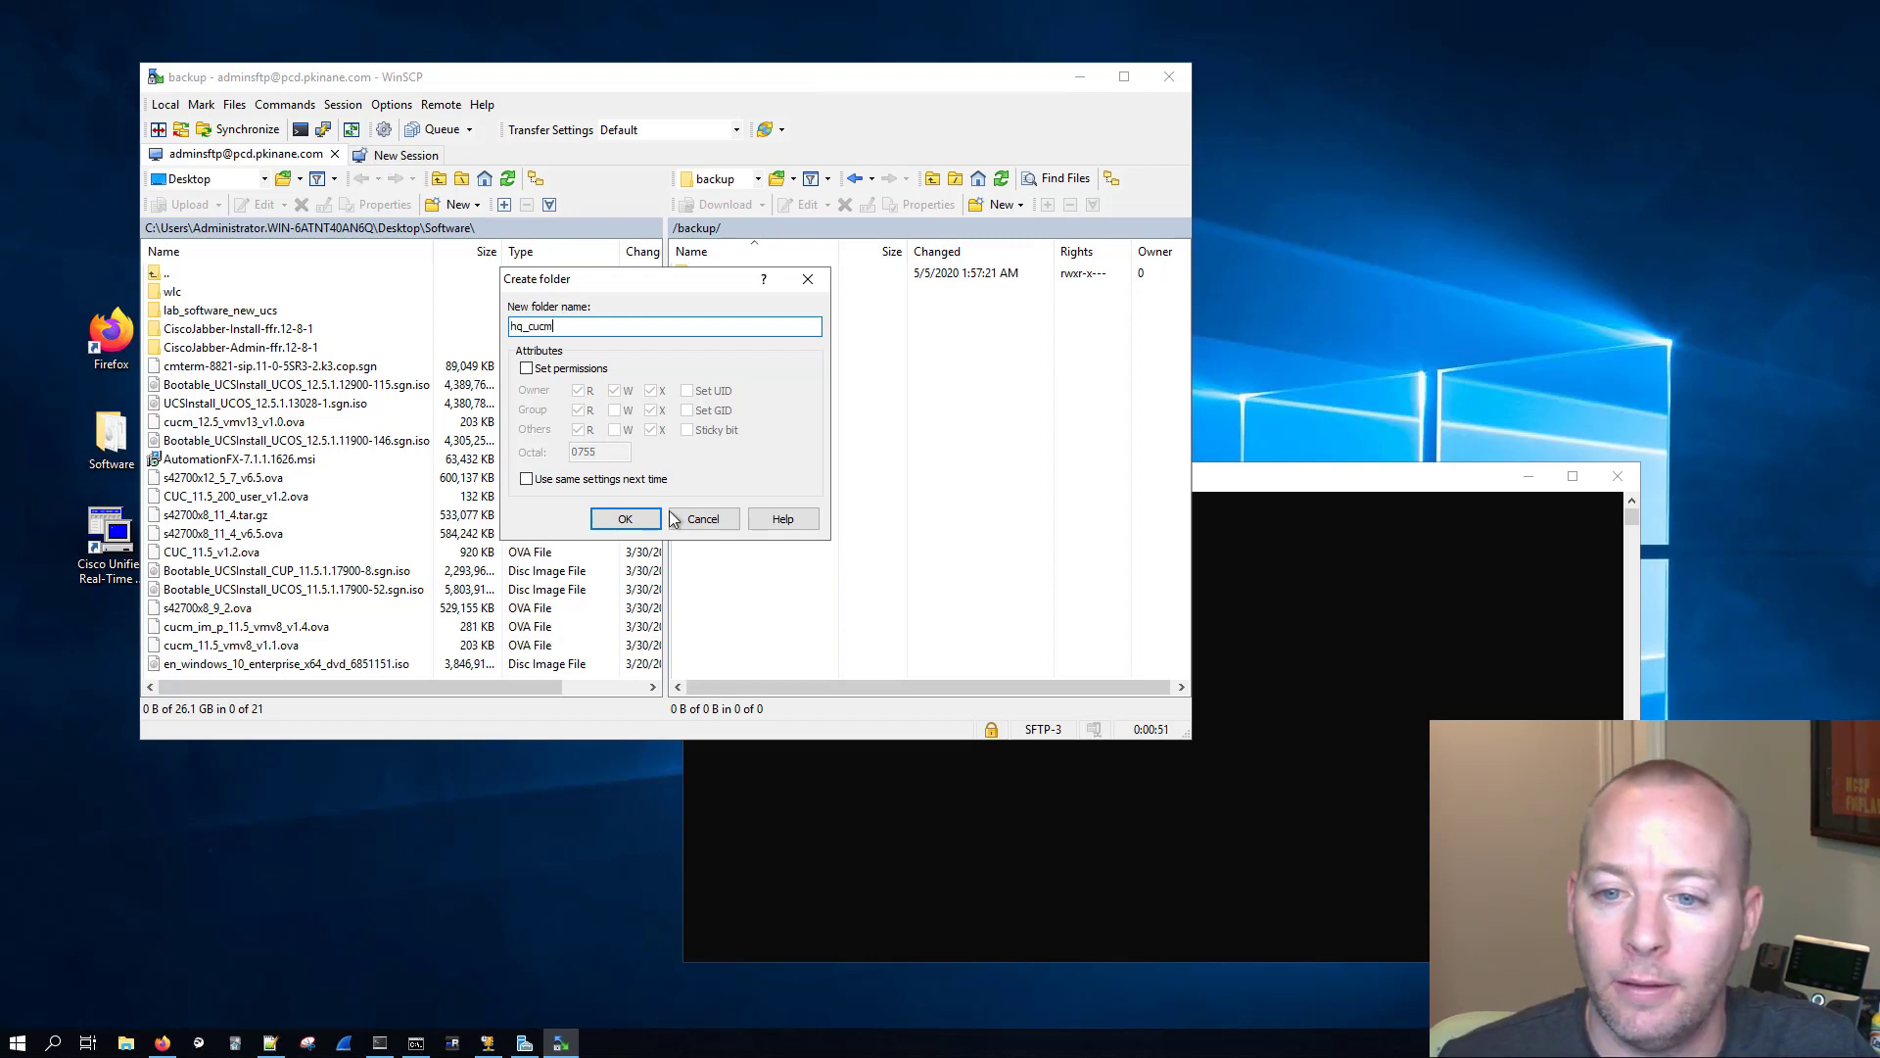
{"action": "key", "text": "Return"}
Step: Create a new directory named hq_cuc inside the server's backup folder
{"action": "left_click", "coordinate": [996, 205]}
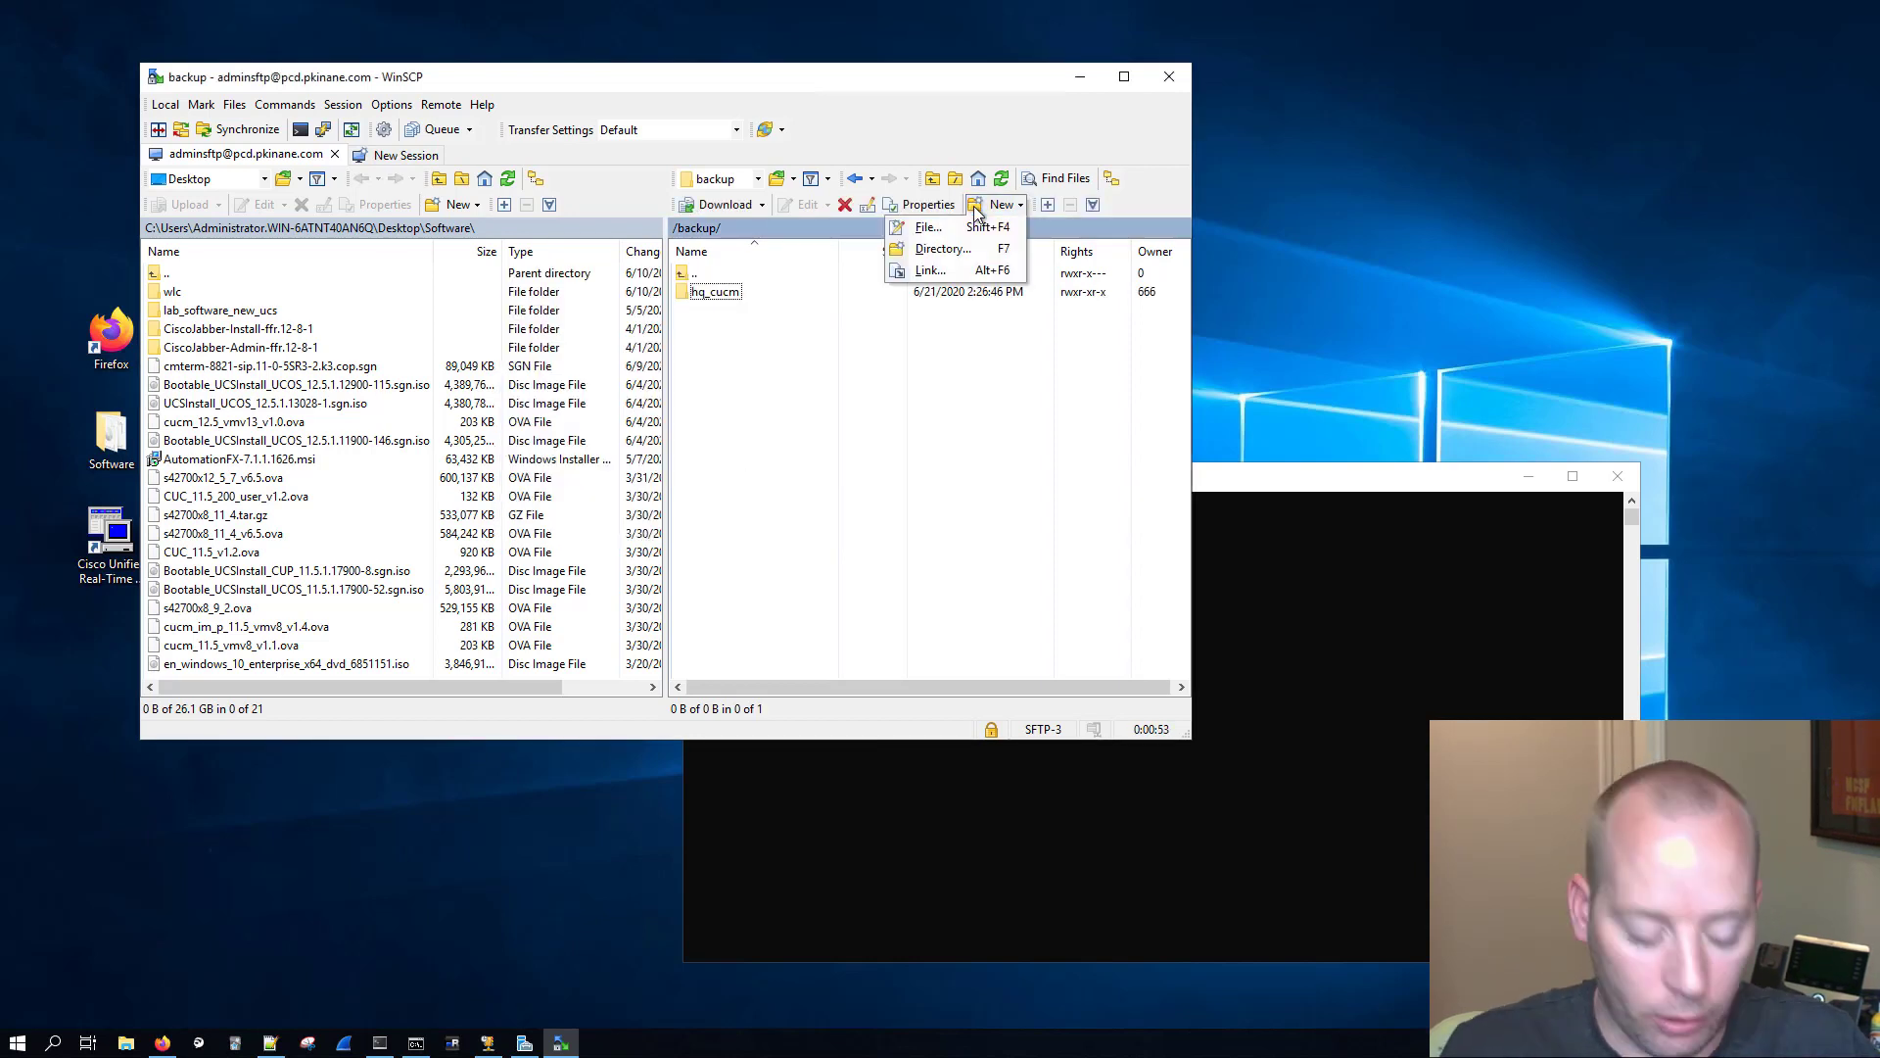
{"action": "left_click", "coordinate": [975, 207]}
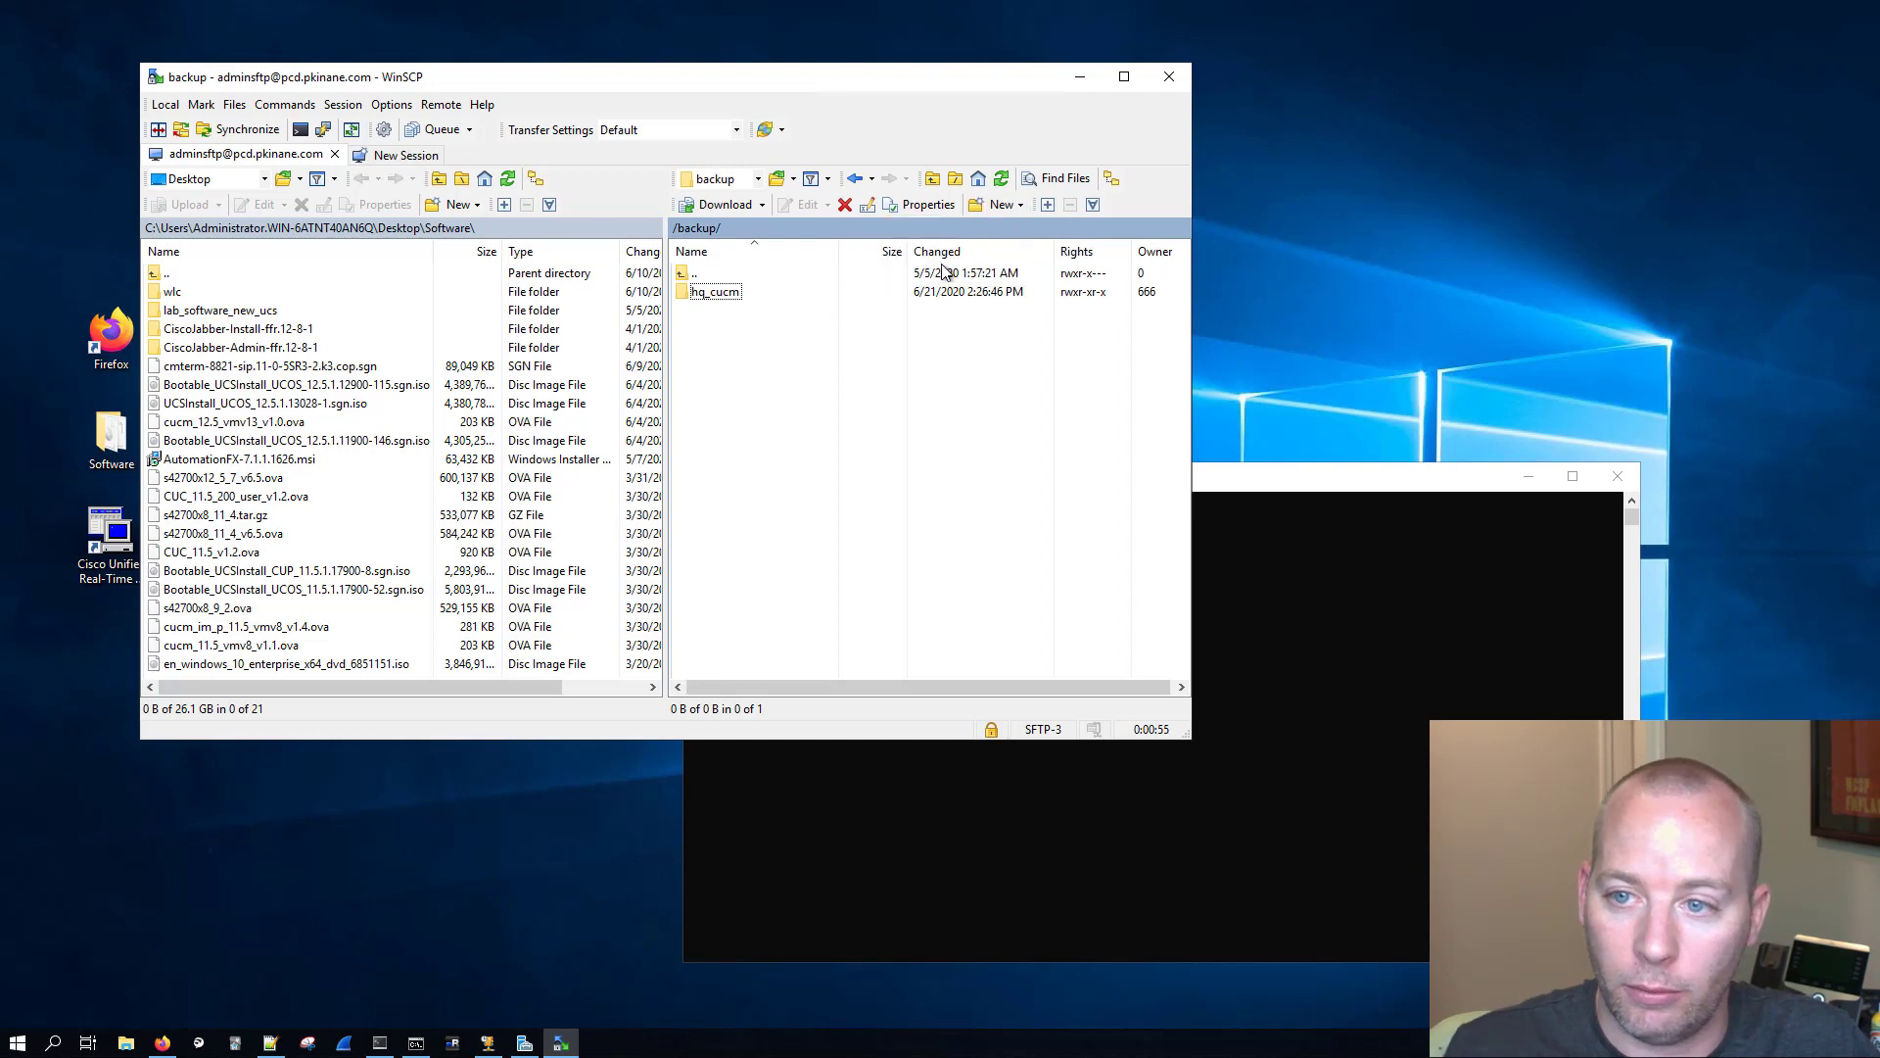
{"action": "left_click", "coordinate": [975, 208]}
{"action": "left_click", "coordinate": [974, 208]}
{"action": "left_click", "coordinate": [974, 207]}
{"action": "left_click", "coordinate": [967, 247]}
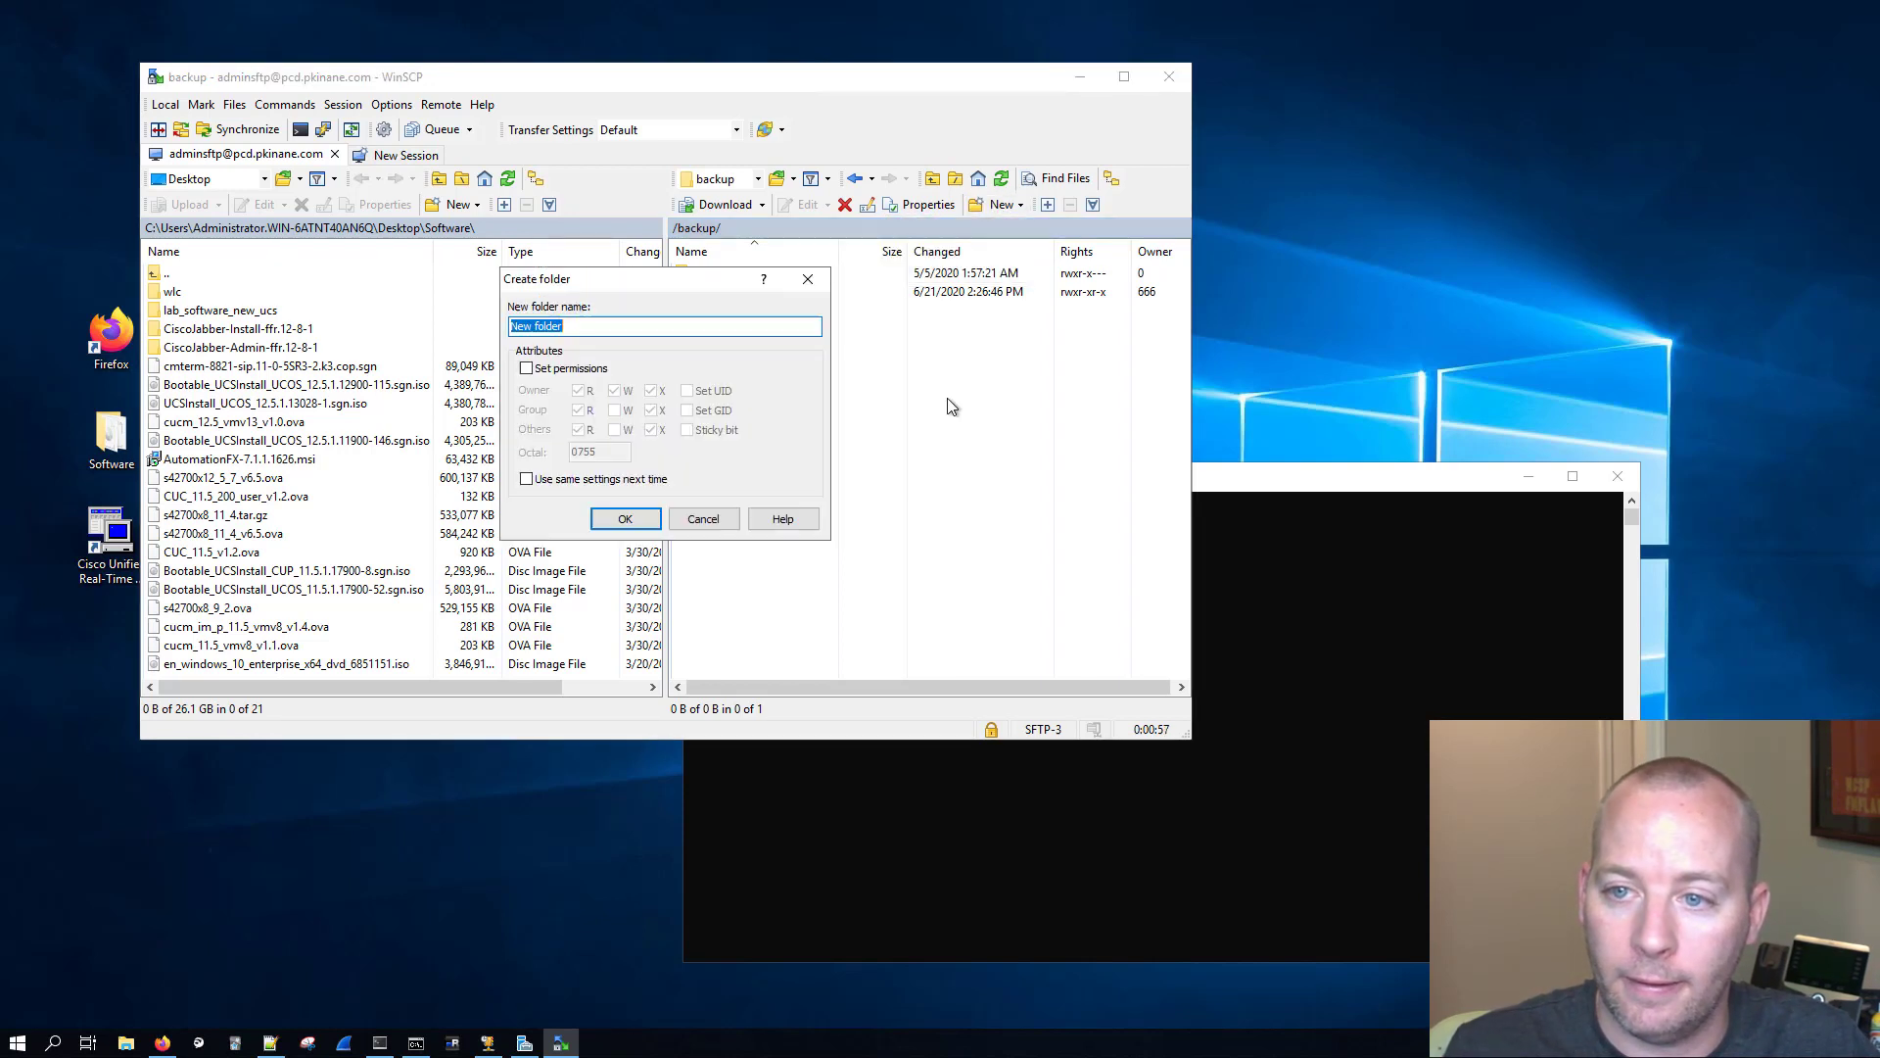
{"action": "type", "text": "hq"}
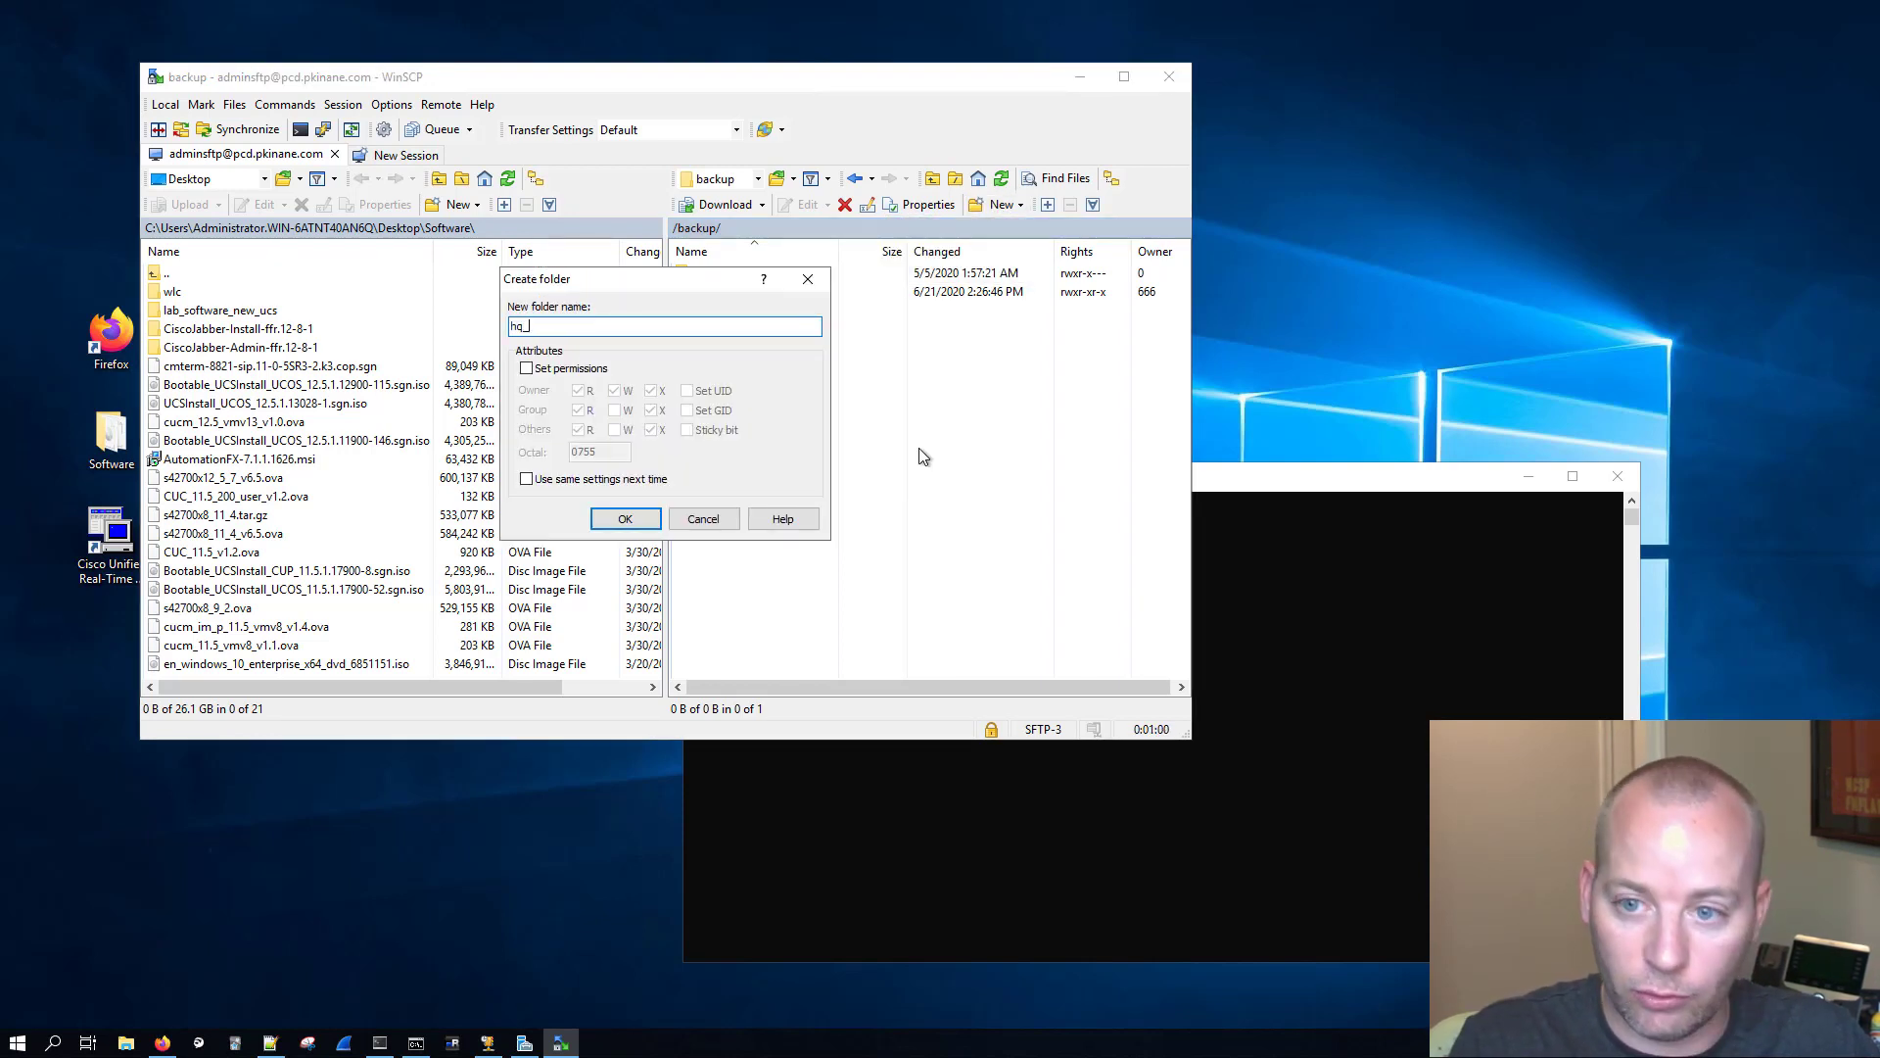
{"action": "type", "text": "_cuc"}
{"action": "key", "text": "Return"}
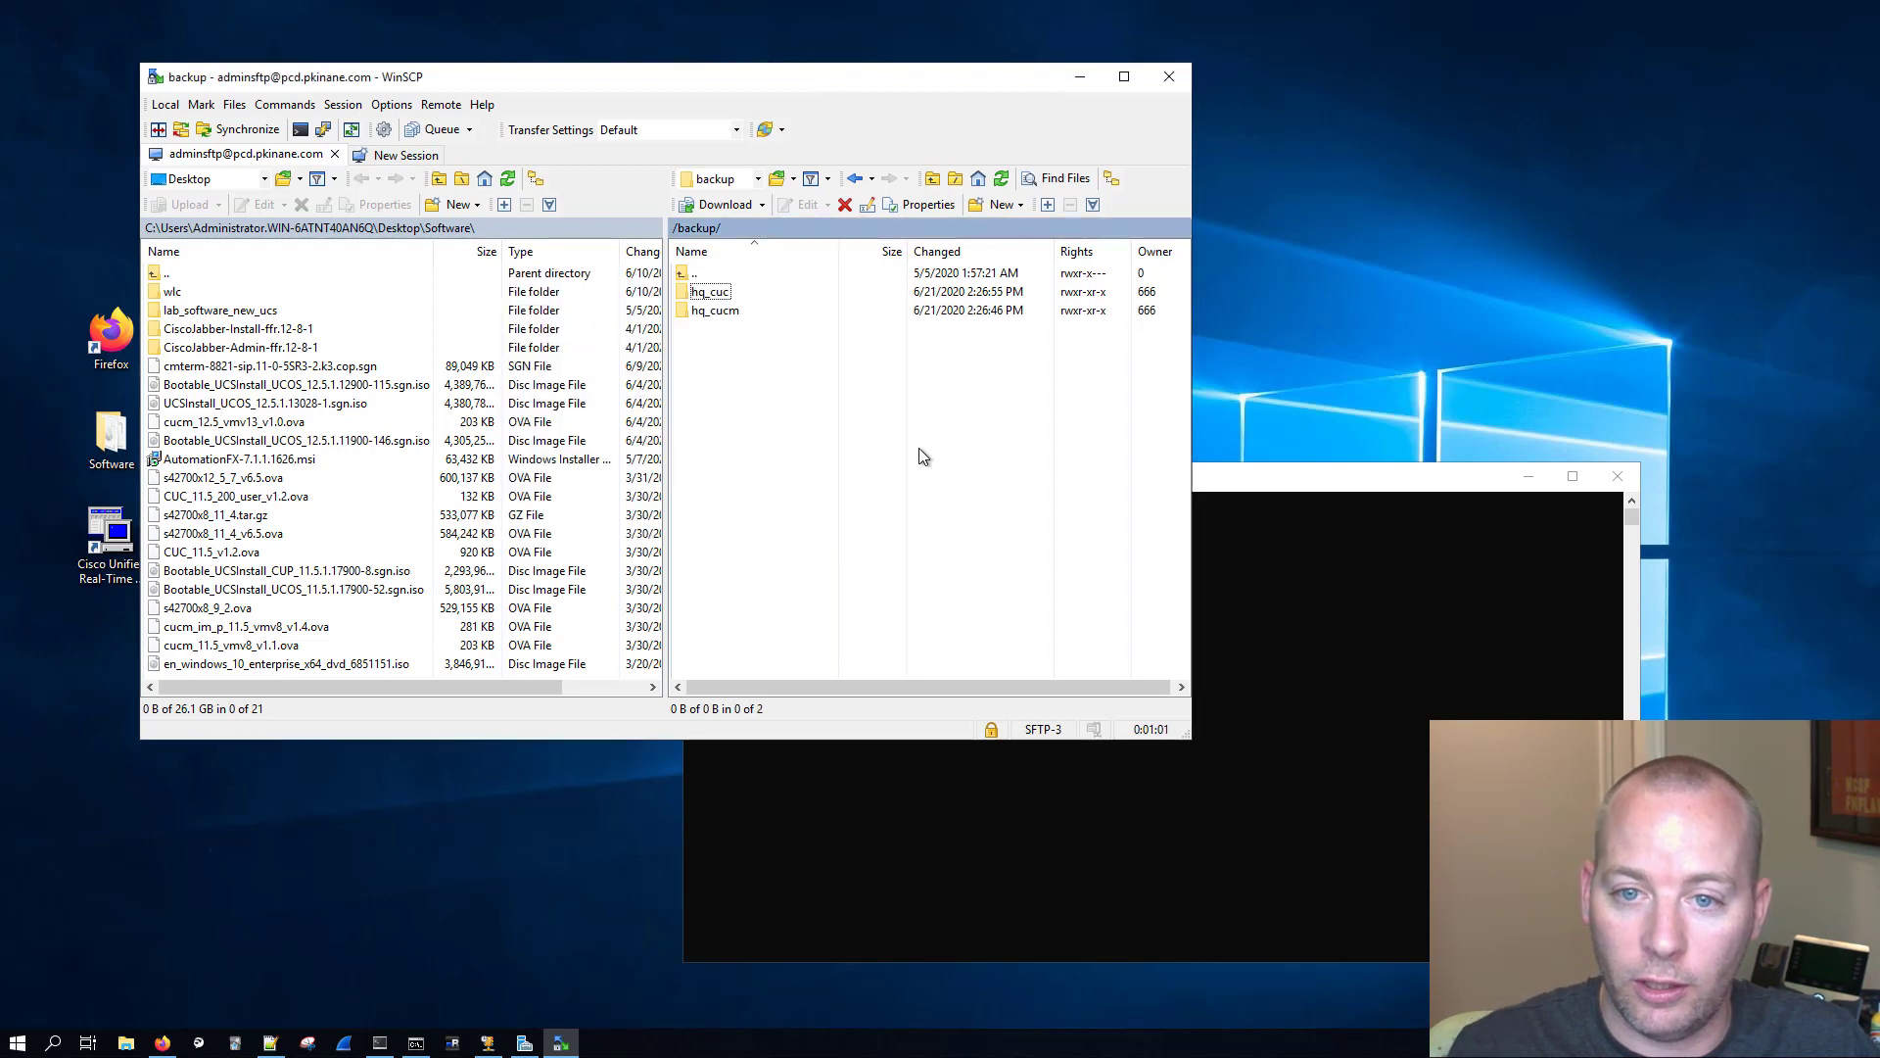
Step: Create a new directory named sb_cucm inside the server's backup folder
{"action": "left_click", "coordinate": [979, 204]}
{"action": "left_click", "coordinate": [942, 248]}
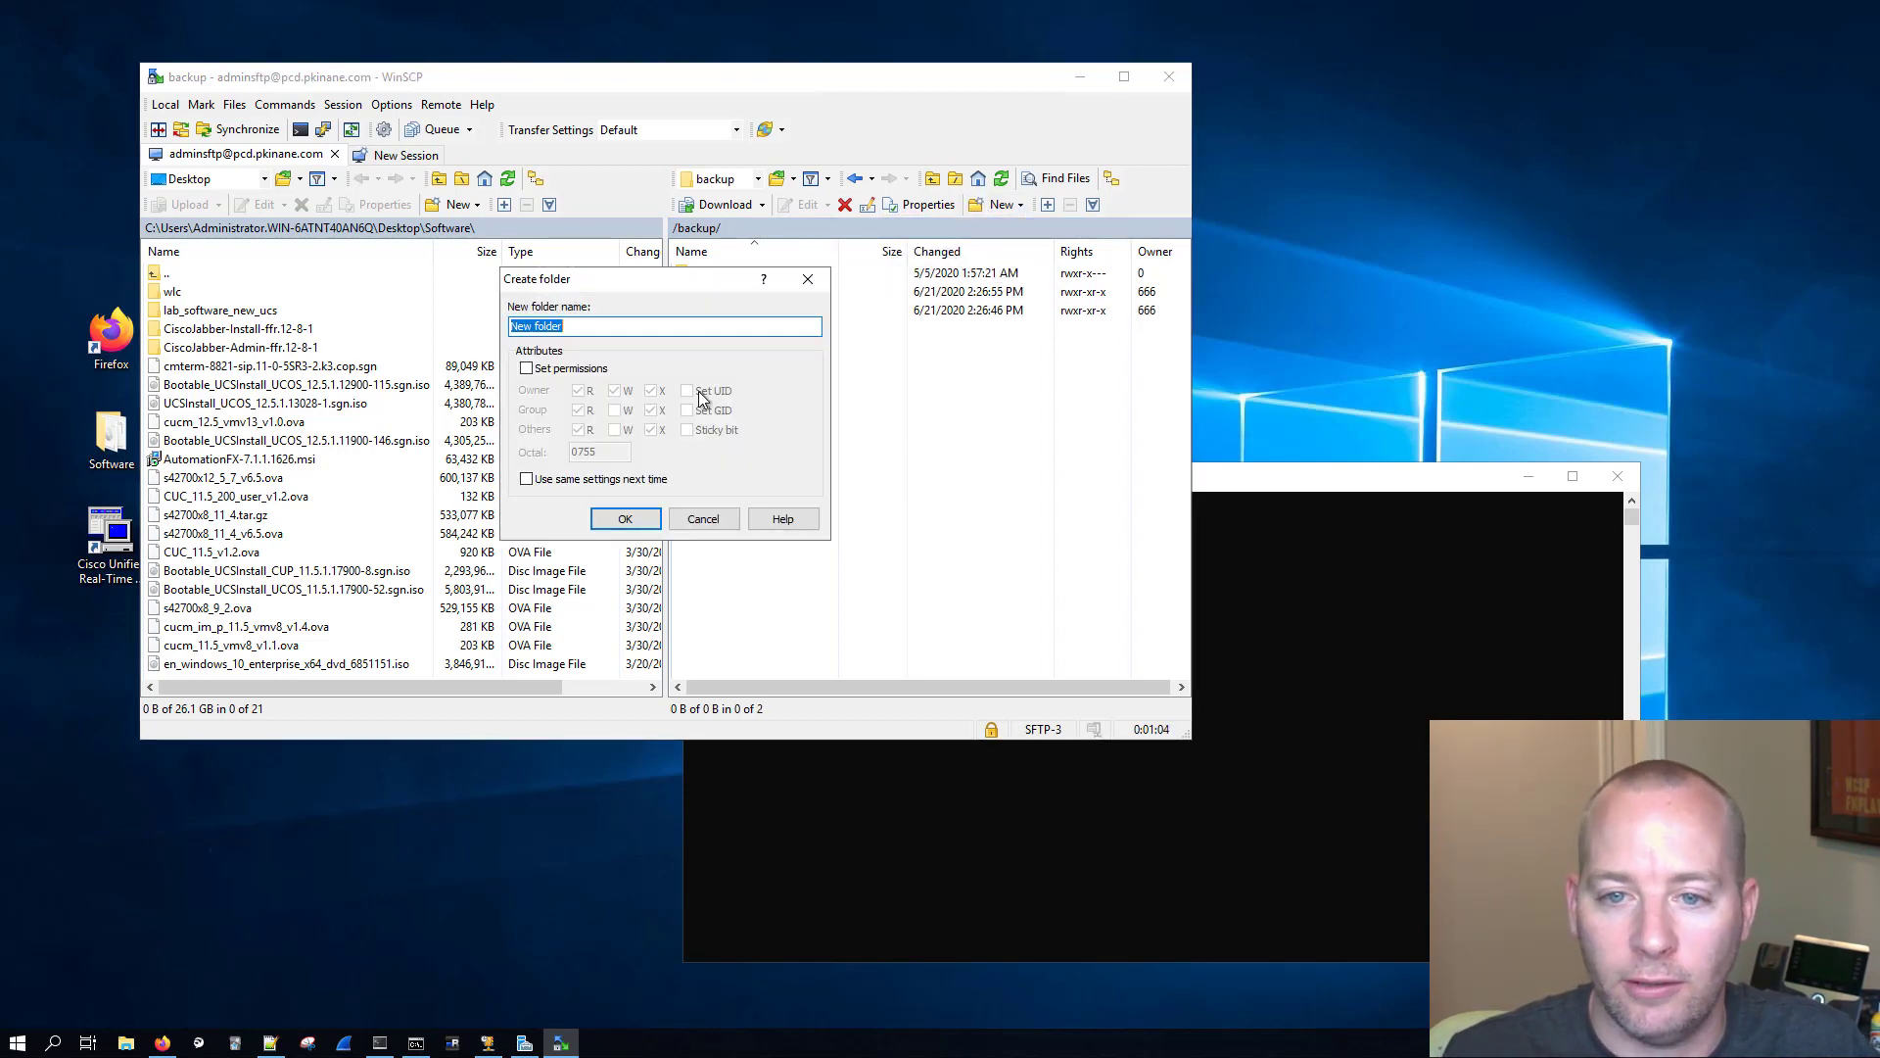
{"action": "type", "text": "sb_cucm"}
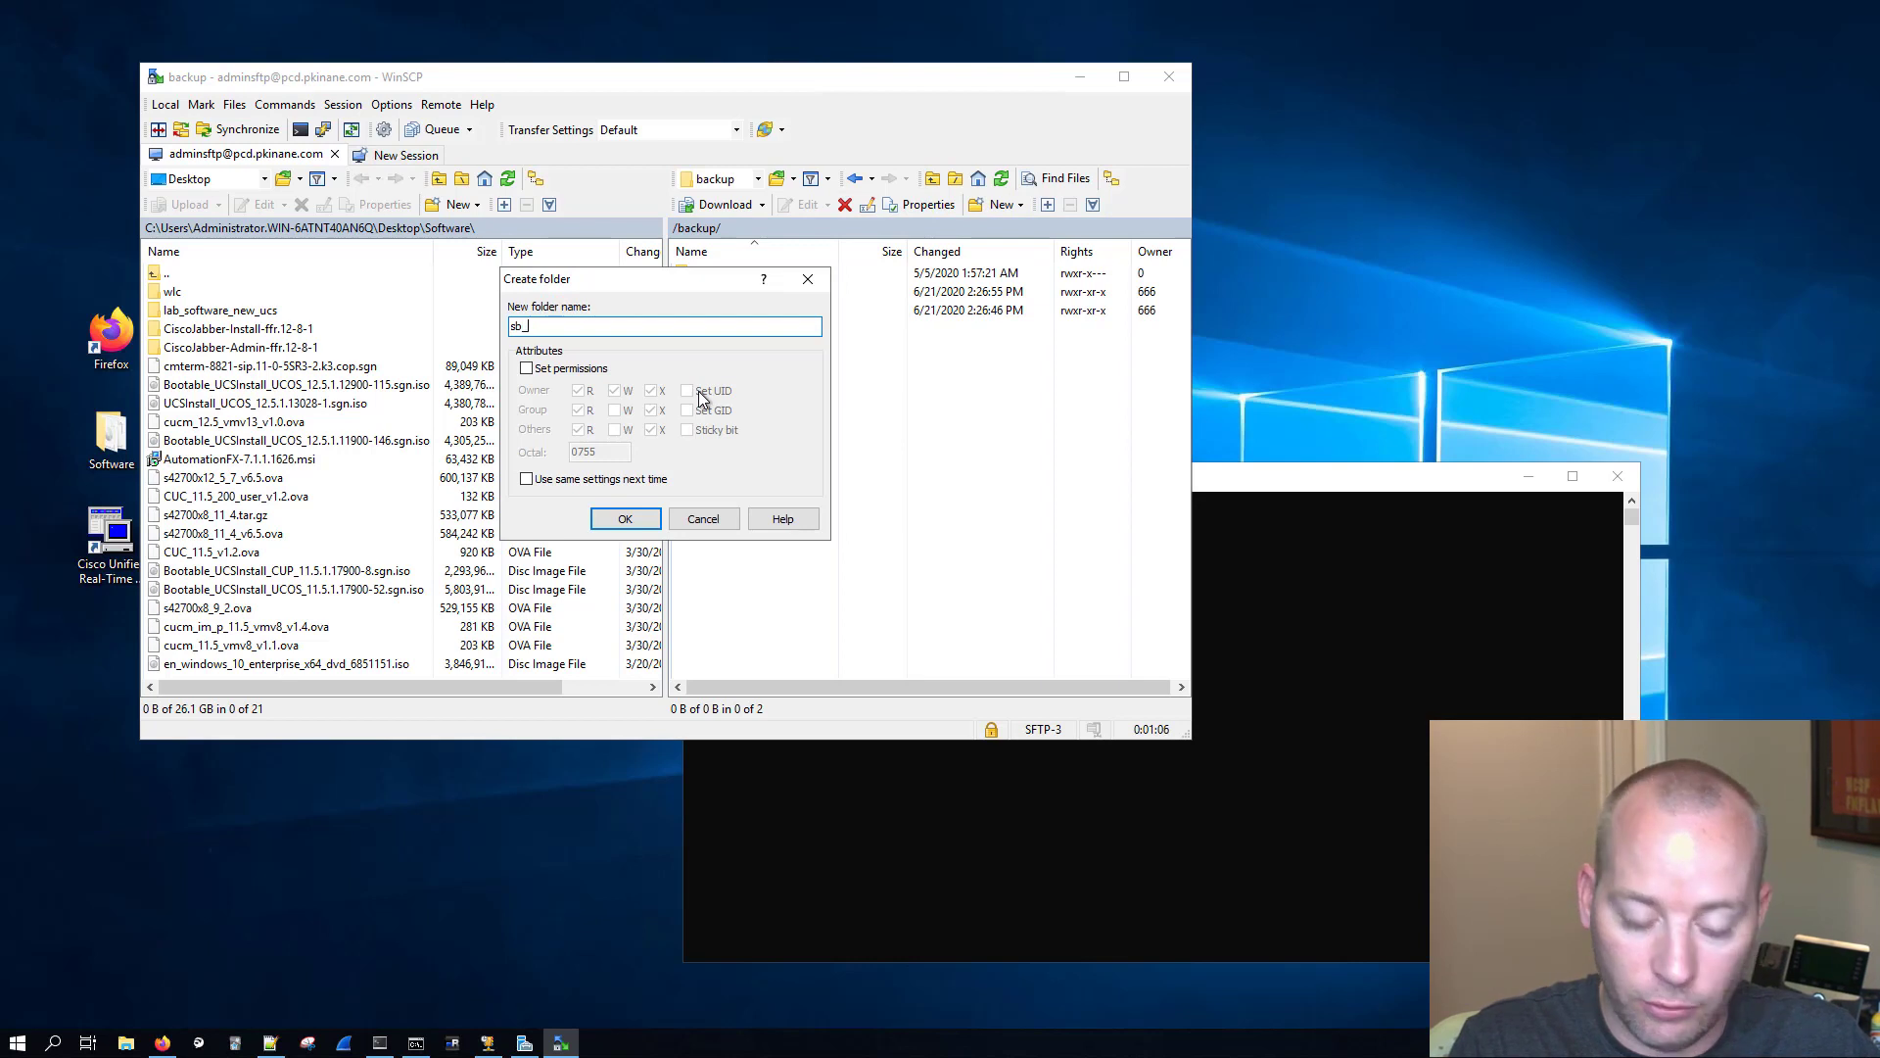
{"action": "left_click", "coordinate": [604, 519]}
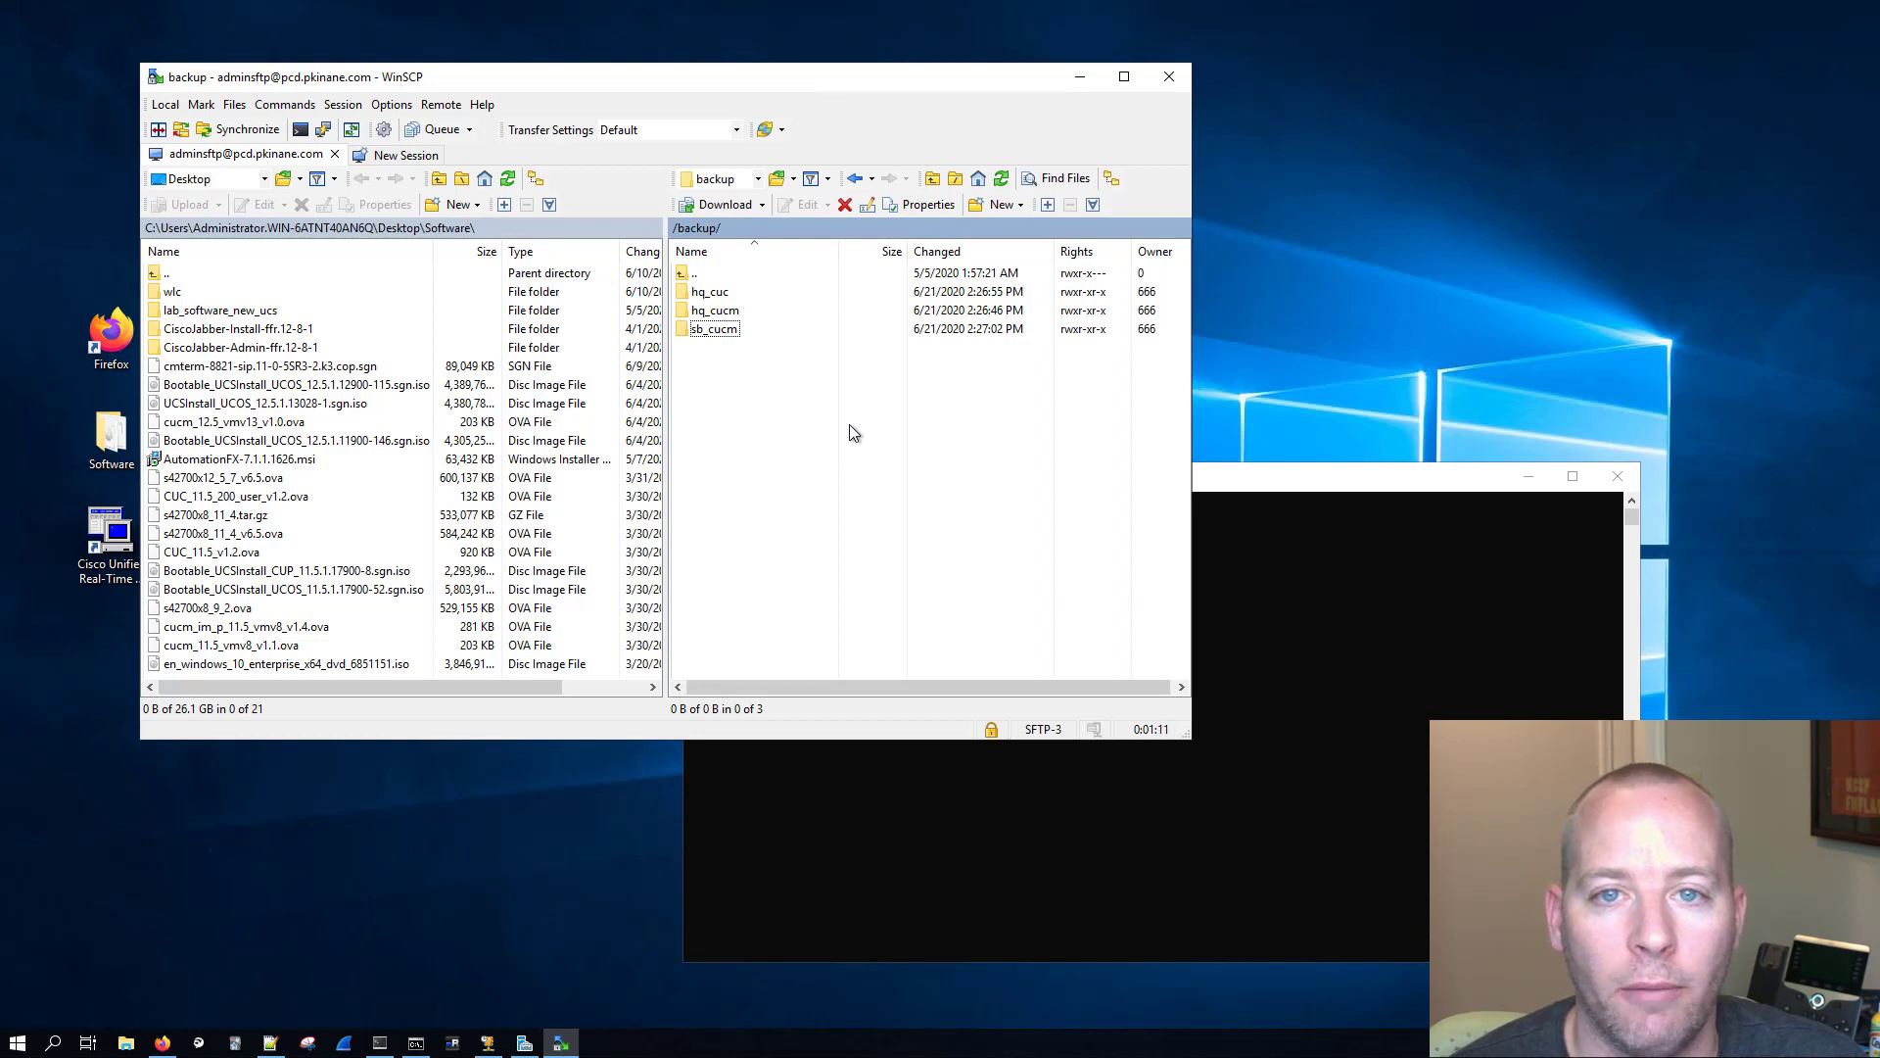
Step: Open the hq_cucm folder on the server and copy its directory path
{"action": "double_click", "coordinate": [723, 311]}
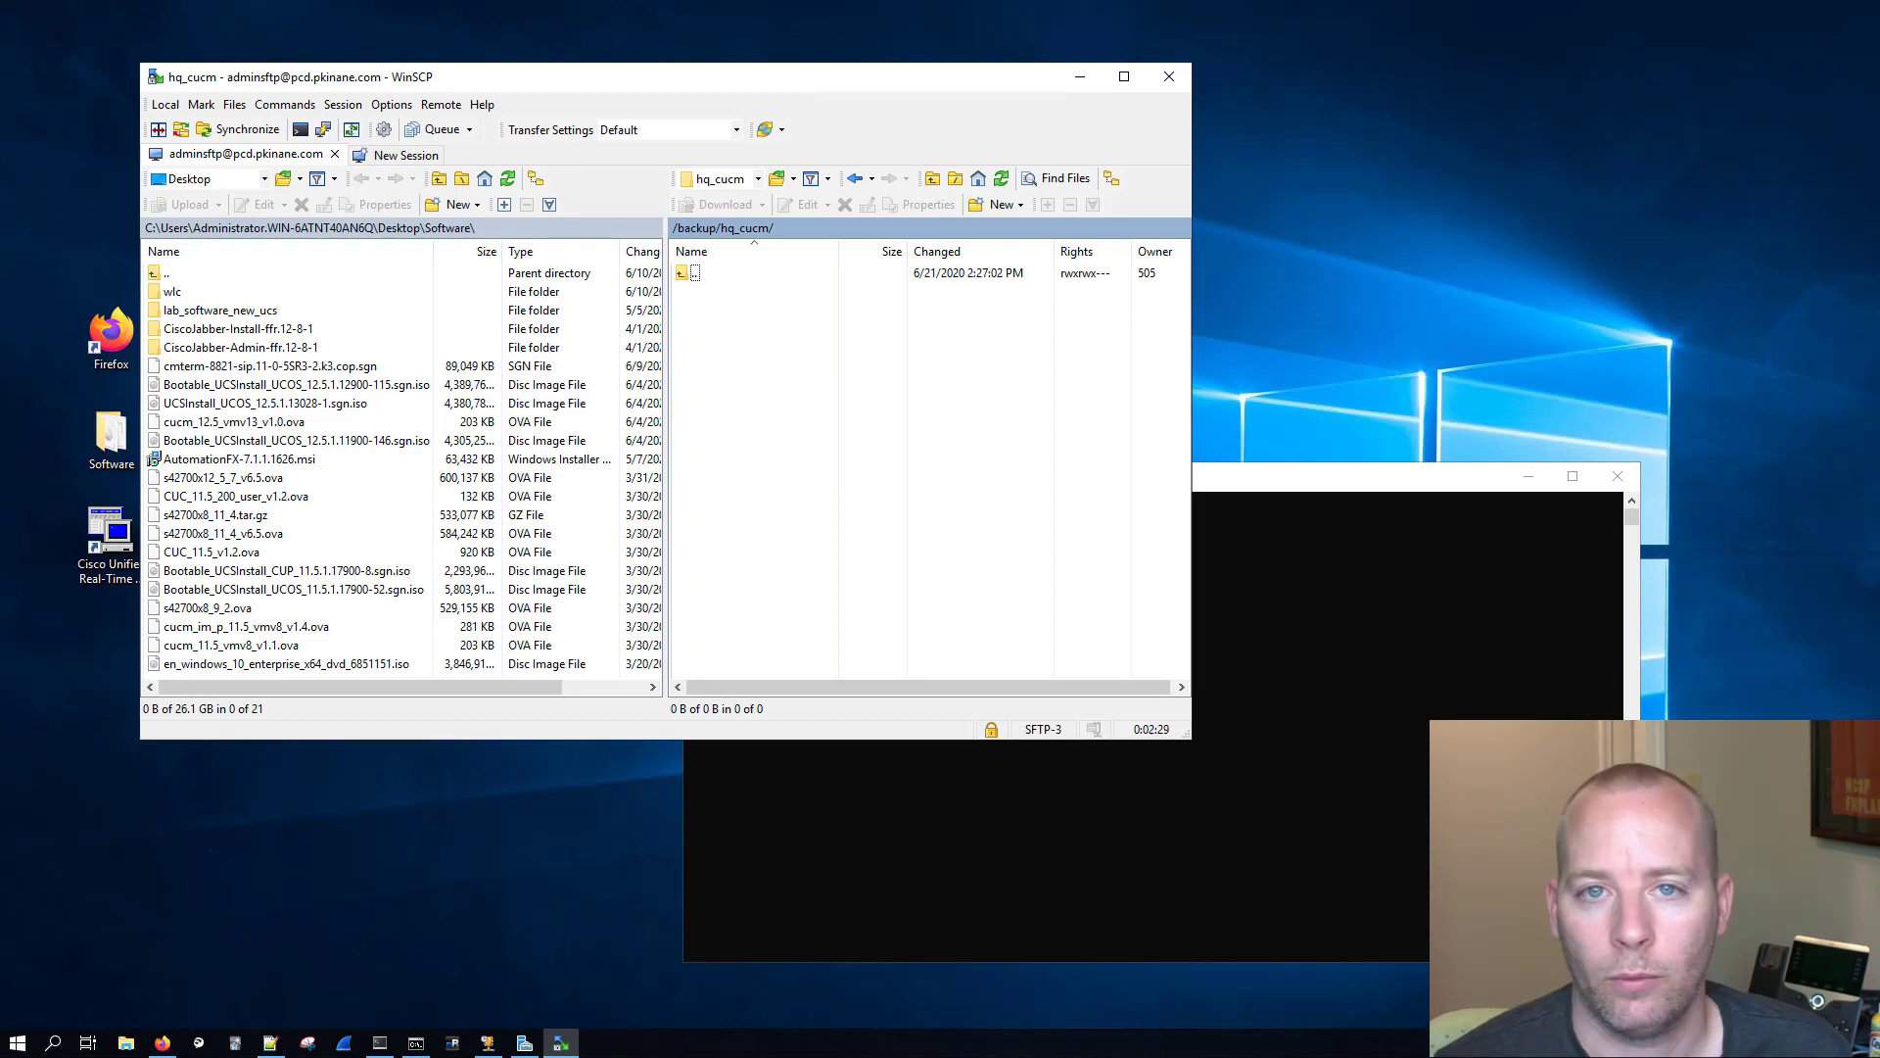
{"action": "left_click", "coordinate": [737, 231]}
{"action": "right_click", "coordinate": [573, 284]}
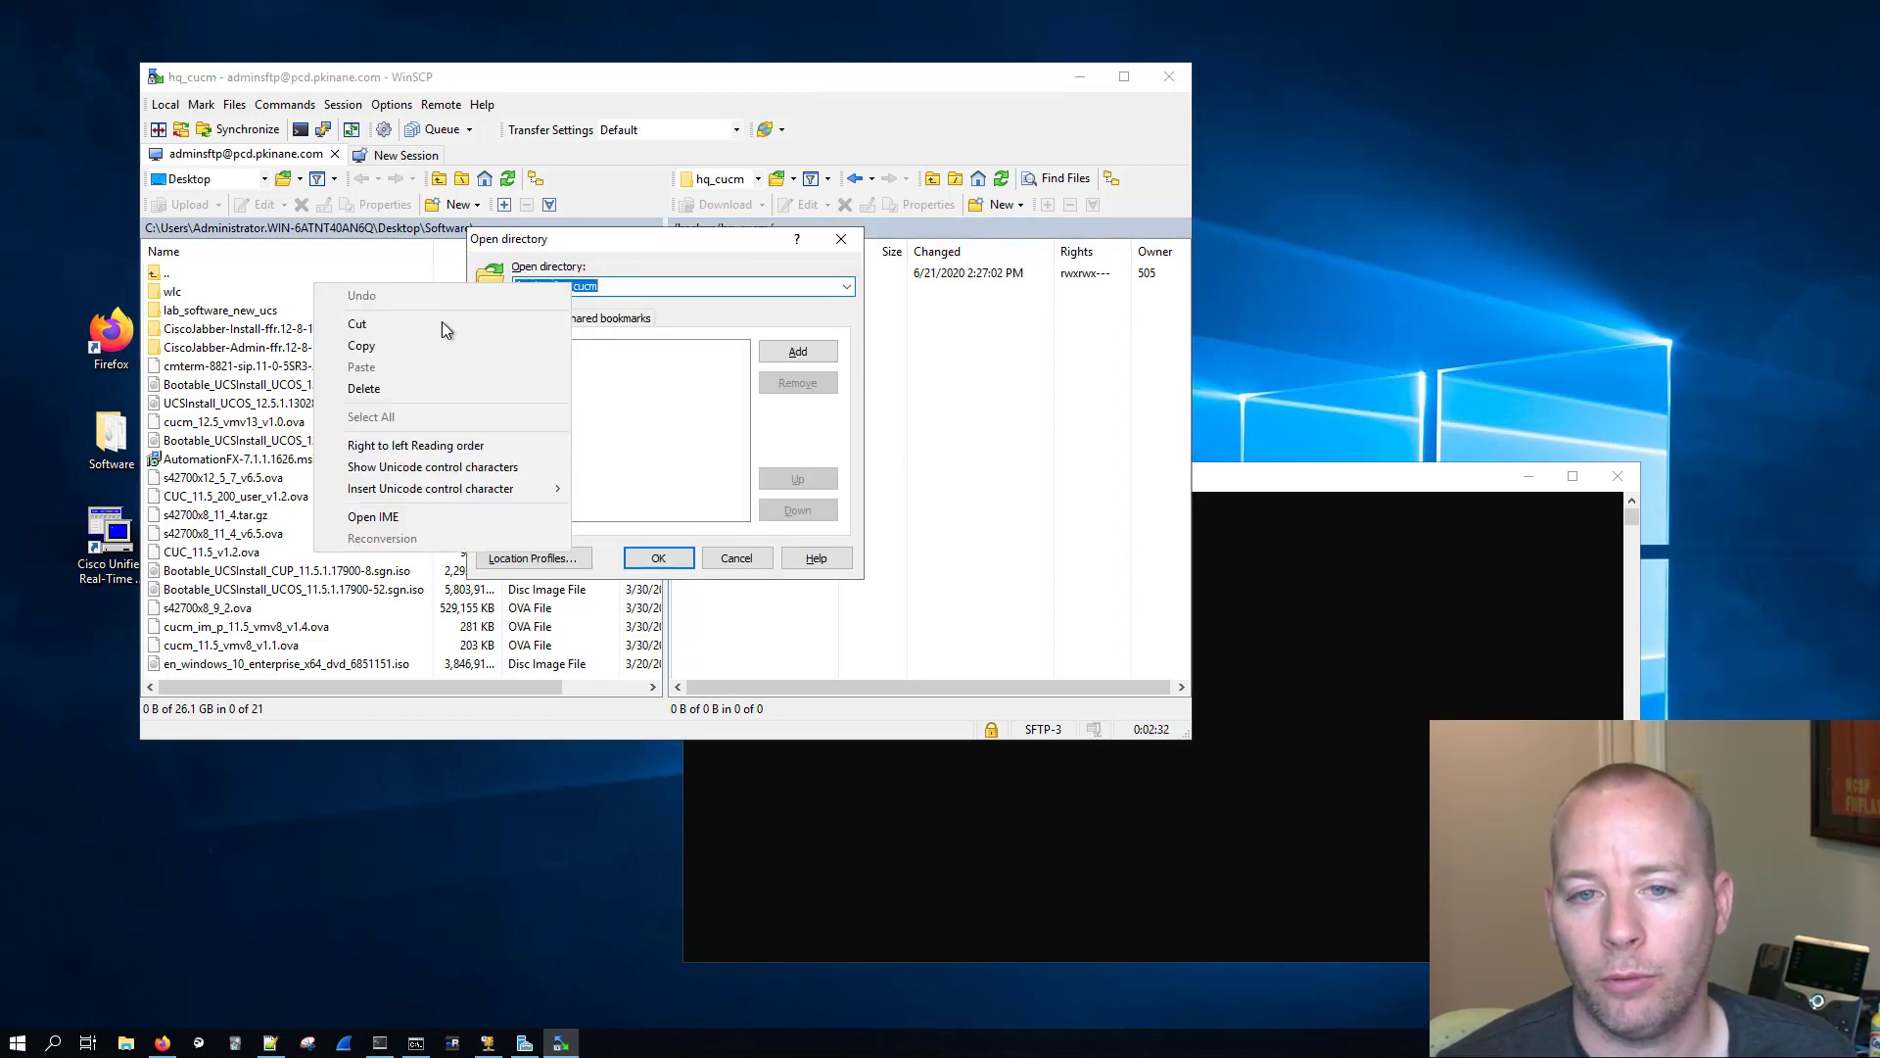
{"action": "left_click", "coordinate": [467, 345]}
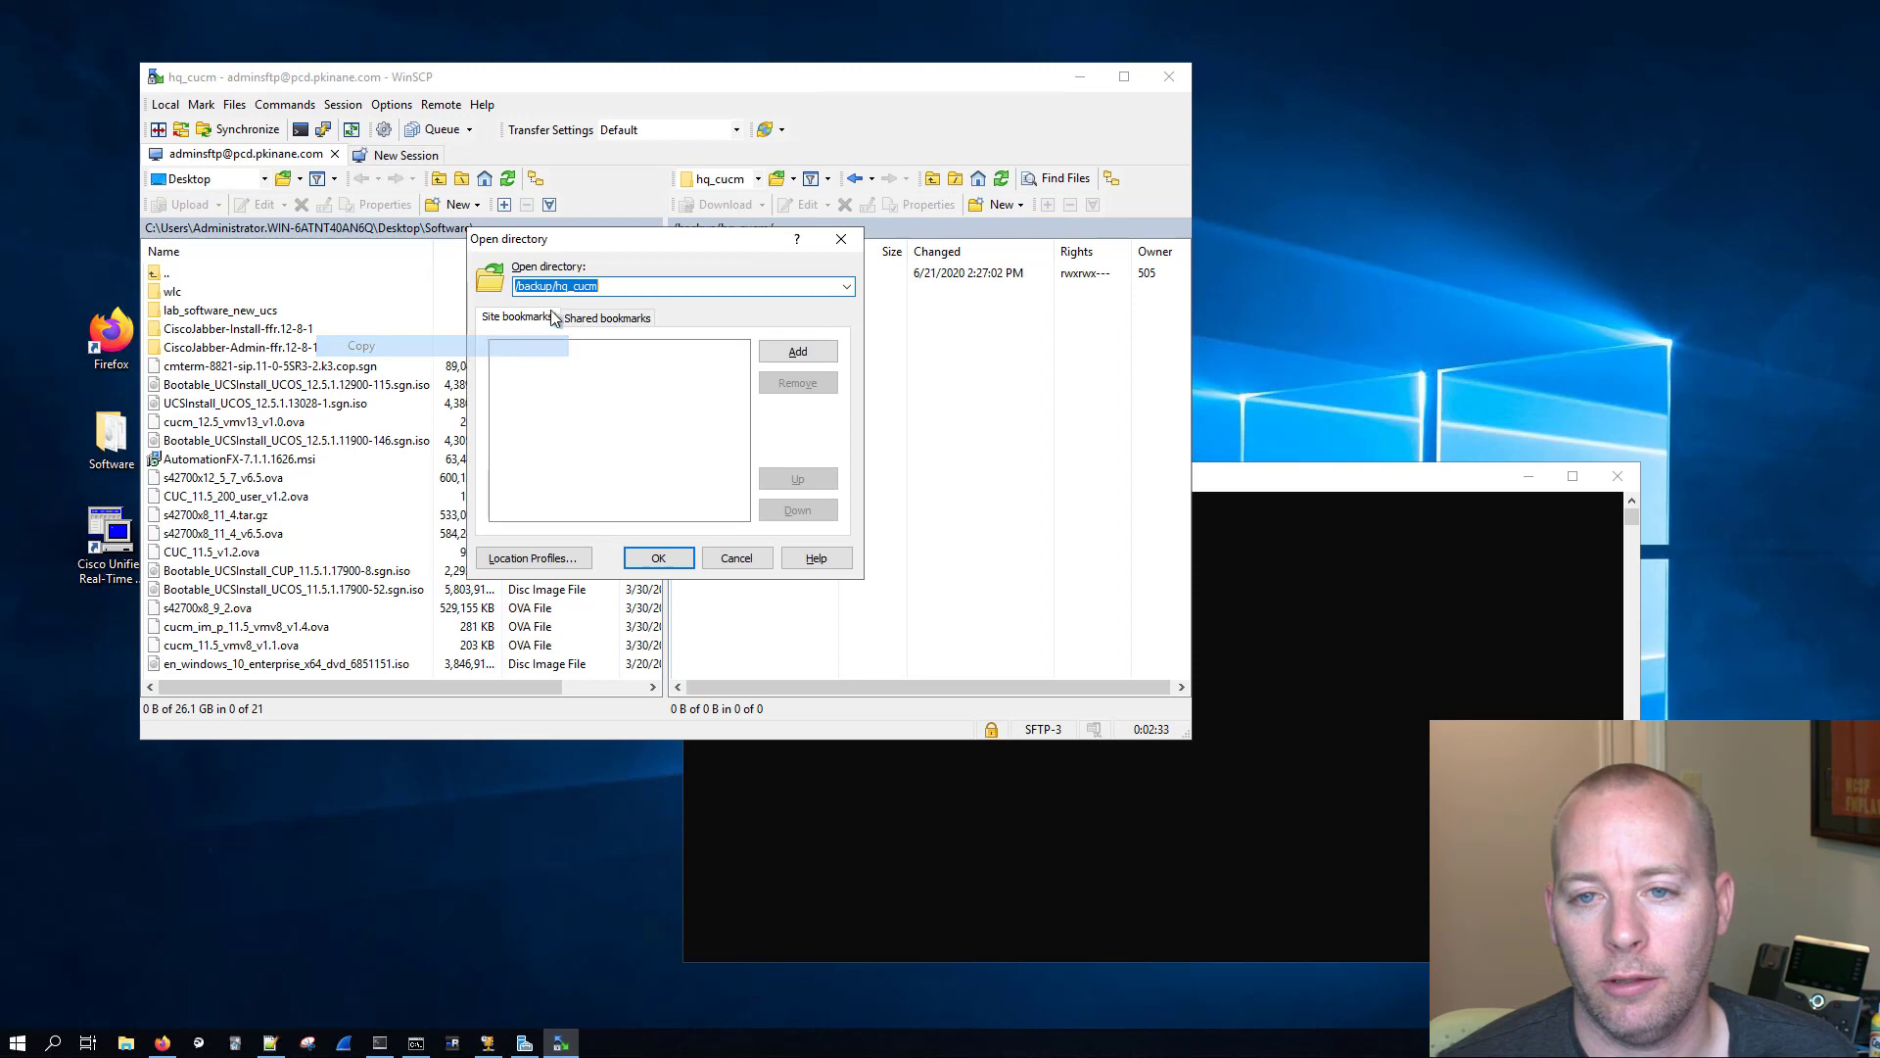
{"action": "left_click", "coordinate": [685, 565]}
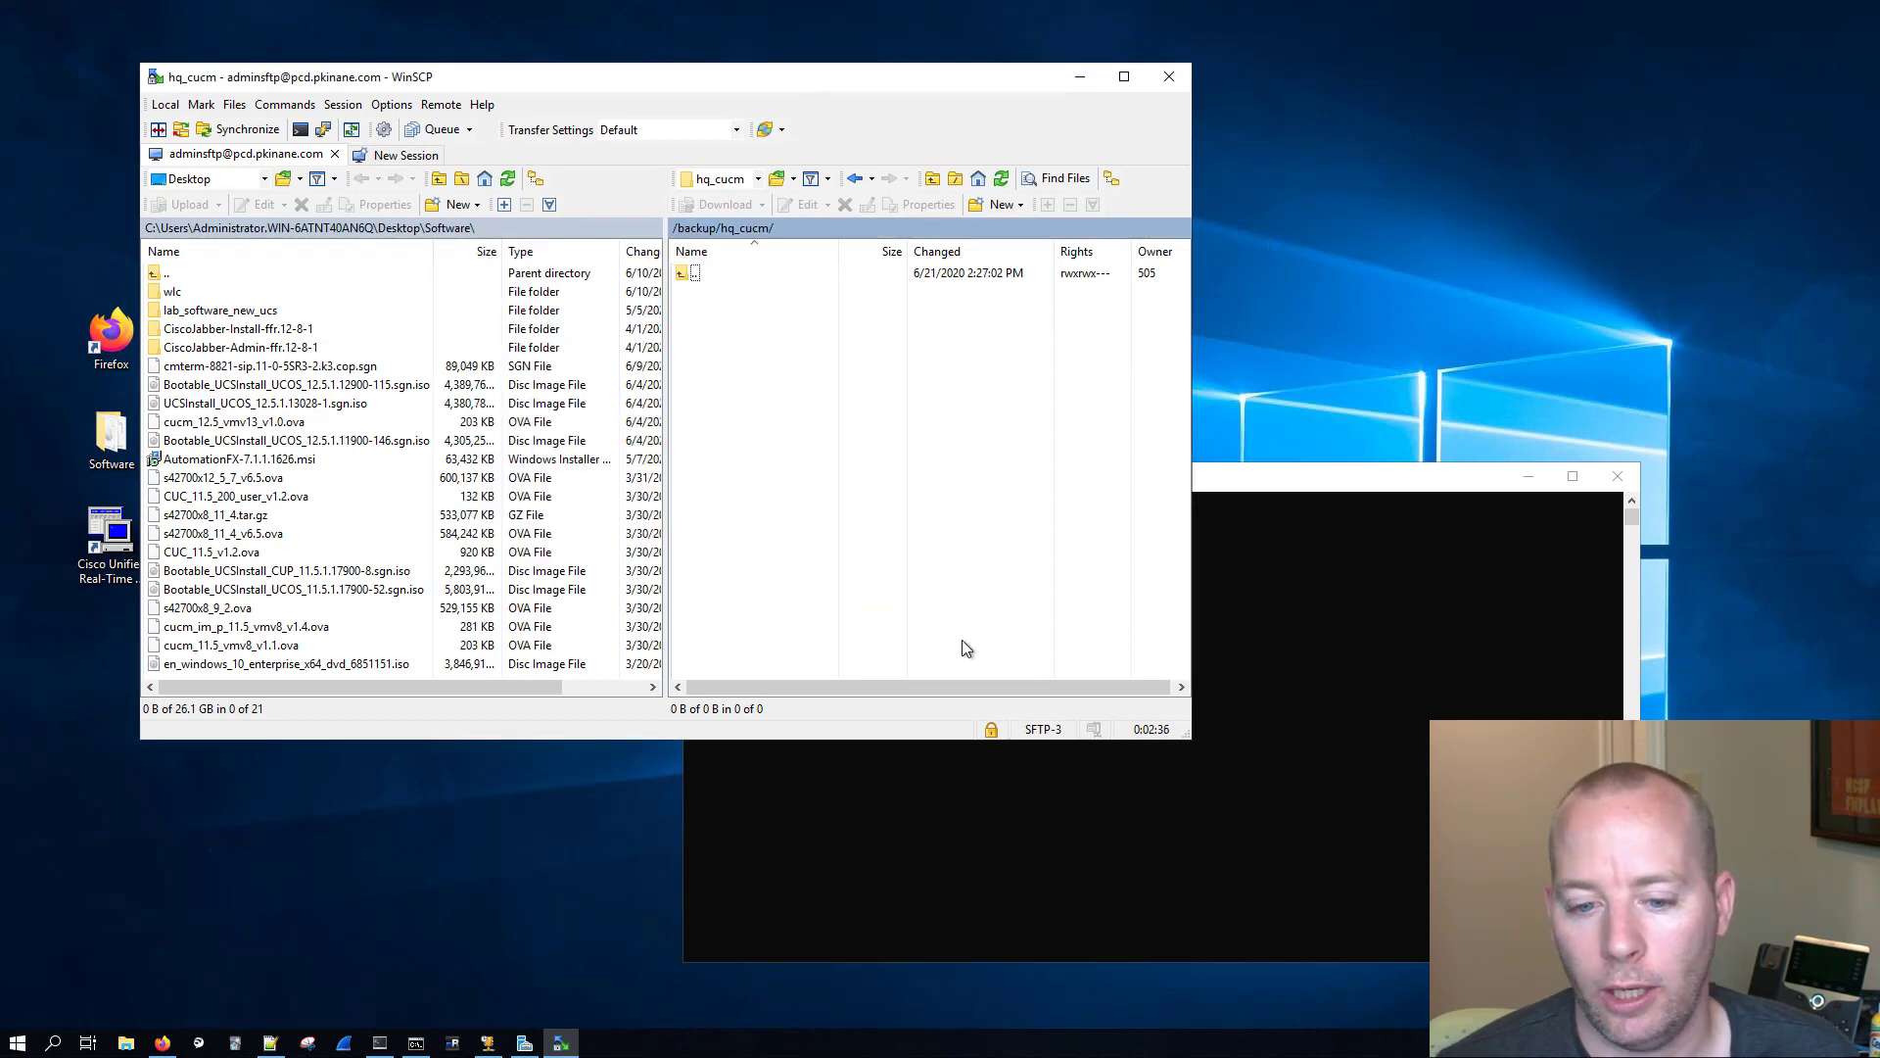
Step: Switch to Firefox and log in to the Disaster Recovery System of the hqcucmpub server with the saved admin login
{"action": "left_click", "coordinate": [165, 1044]}
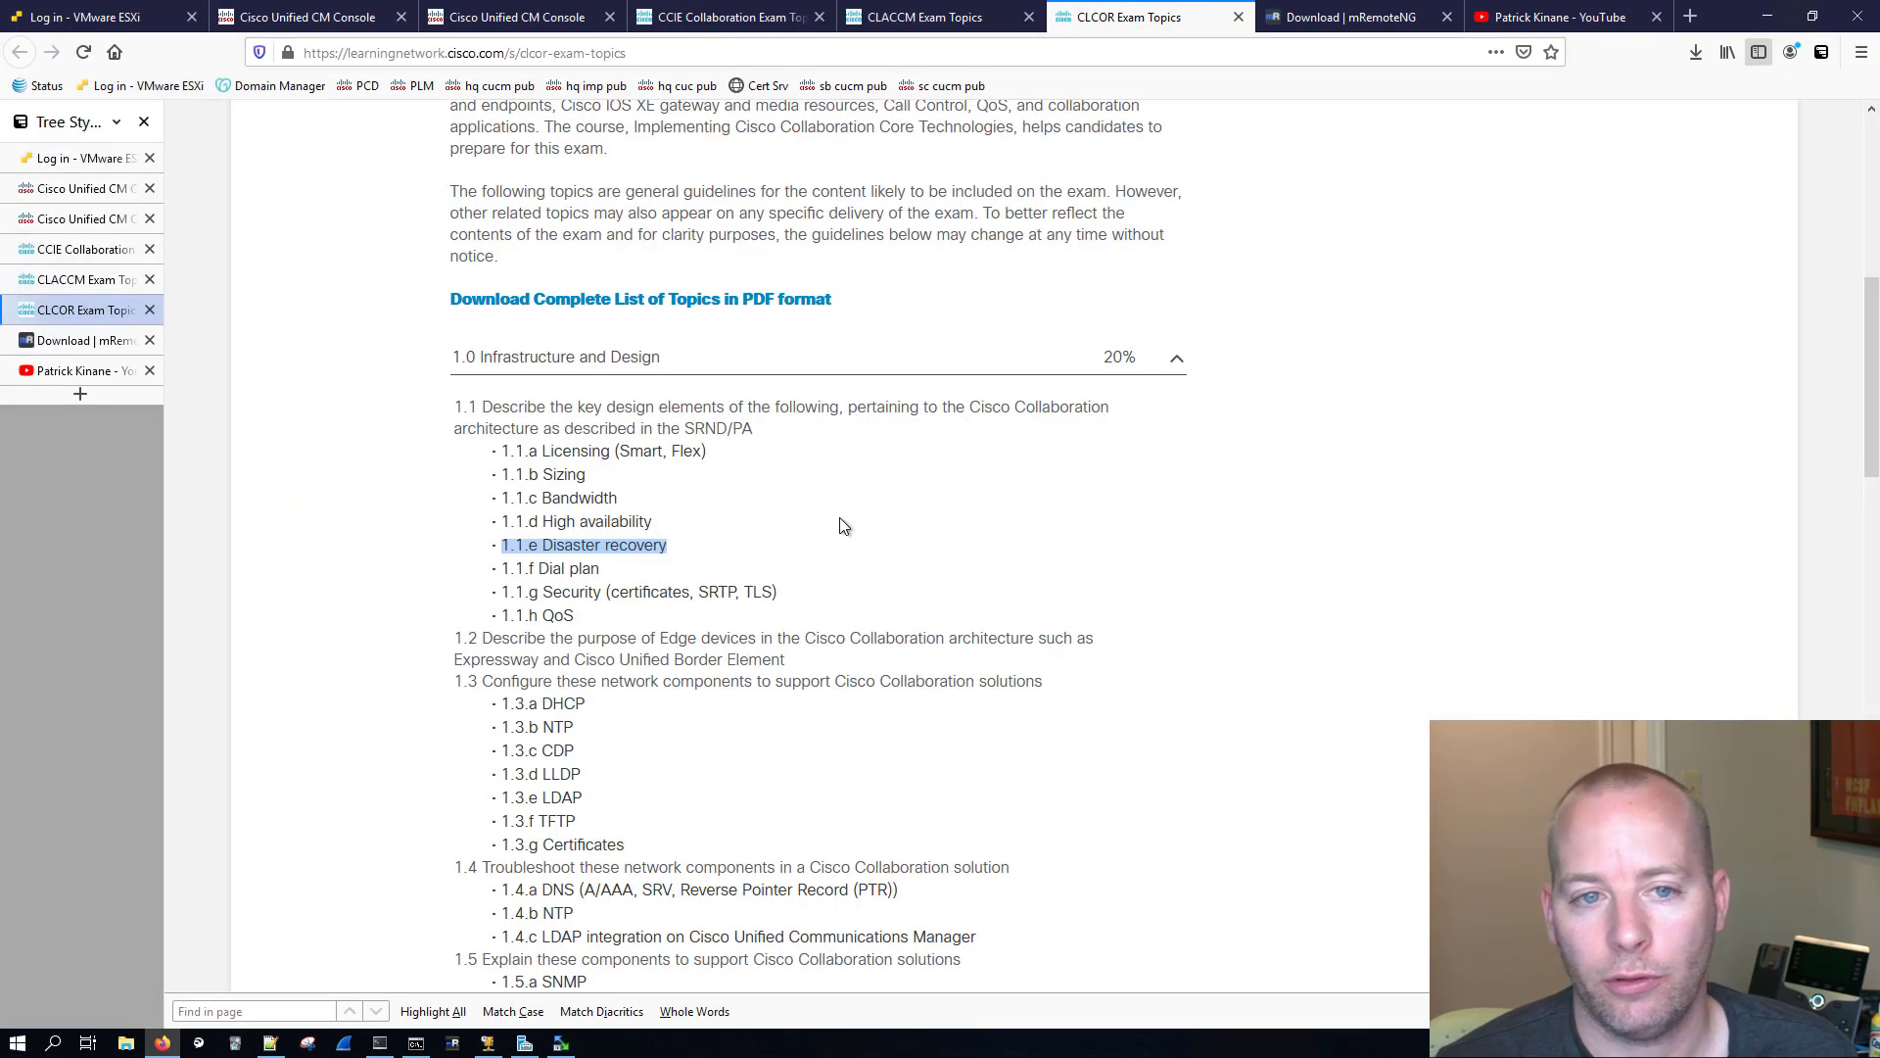
{"action": "left_click", "coordinate": [78, 189]}
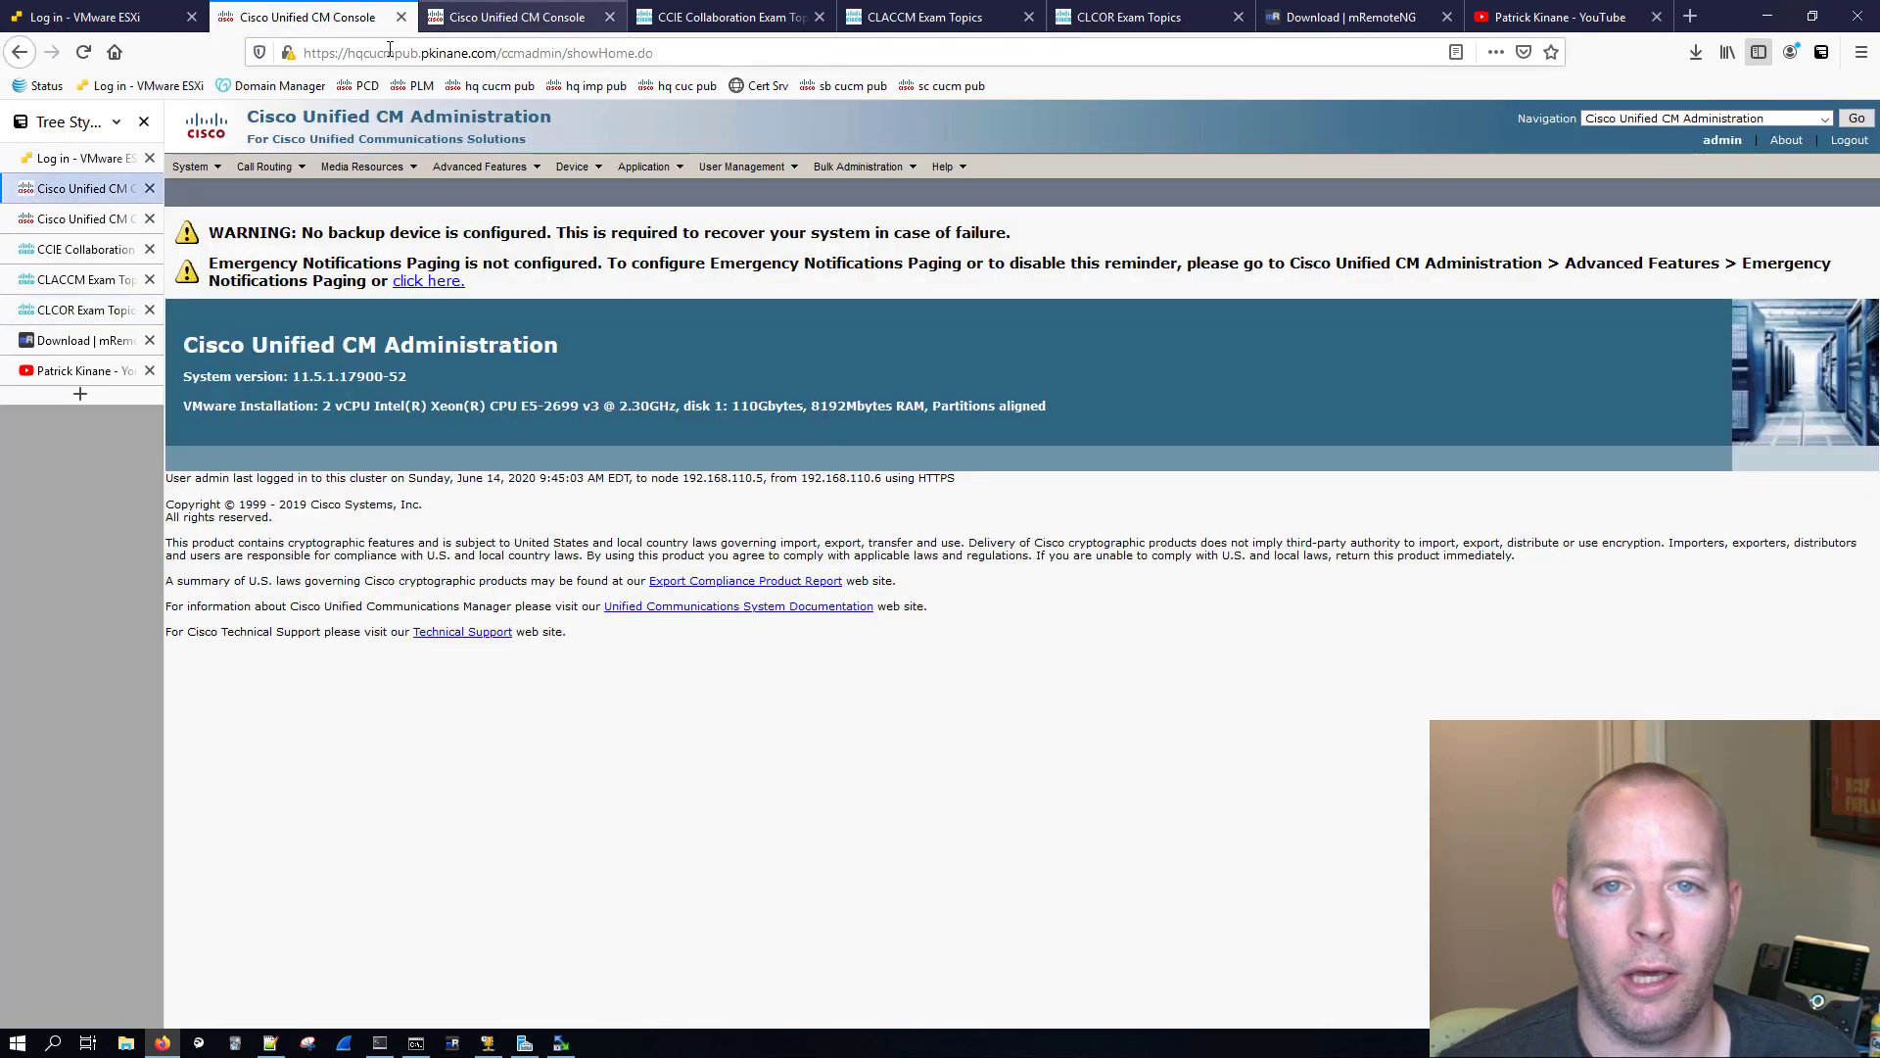
{"action": "left_click", "coordinate": [1740, 121]}
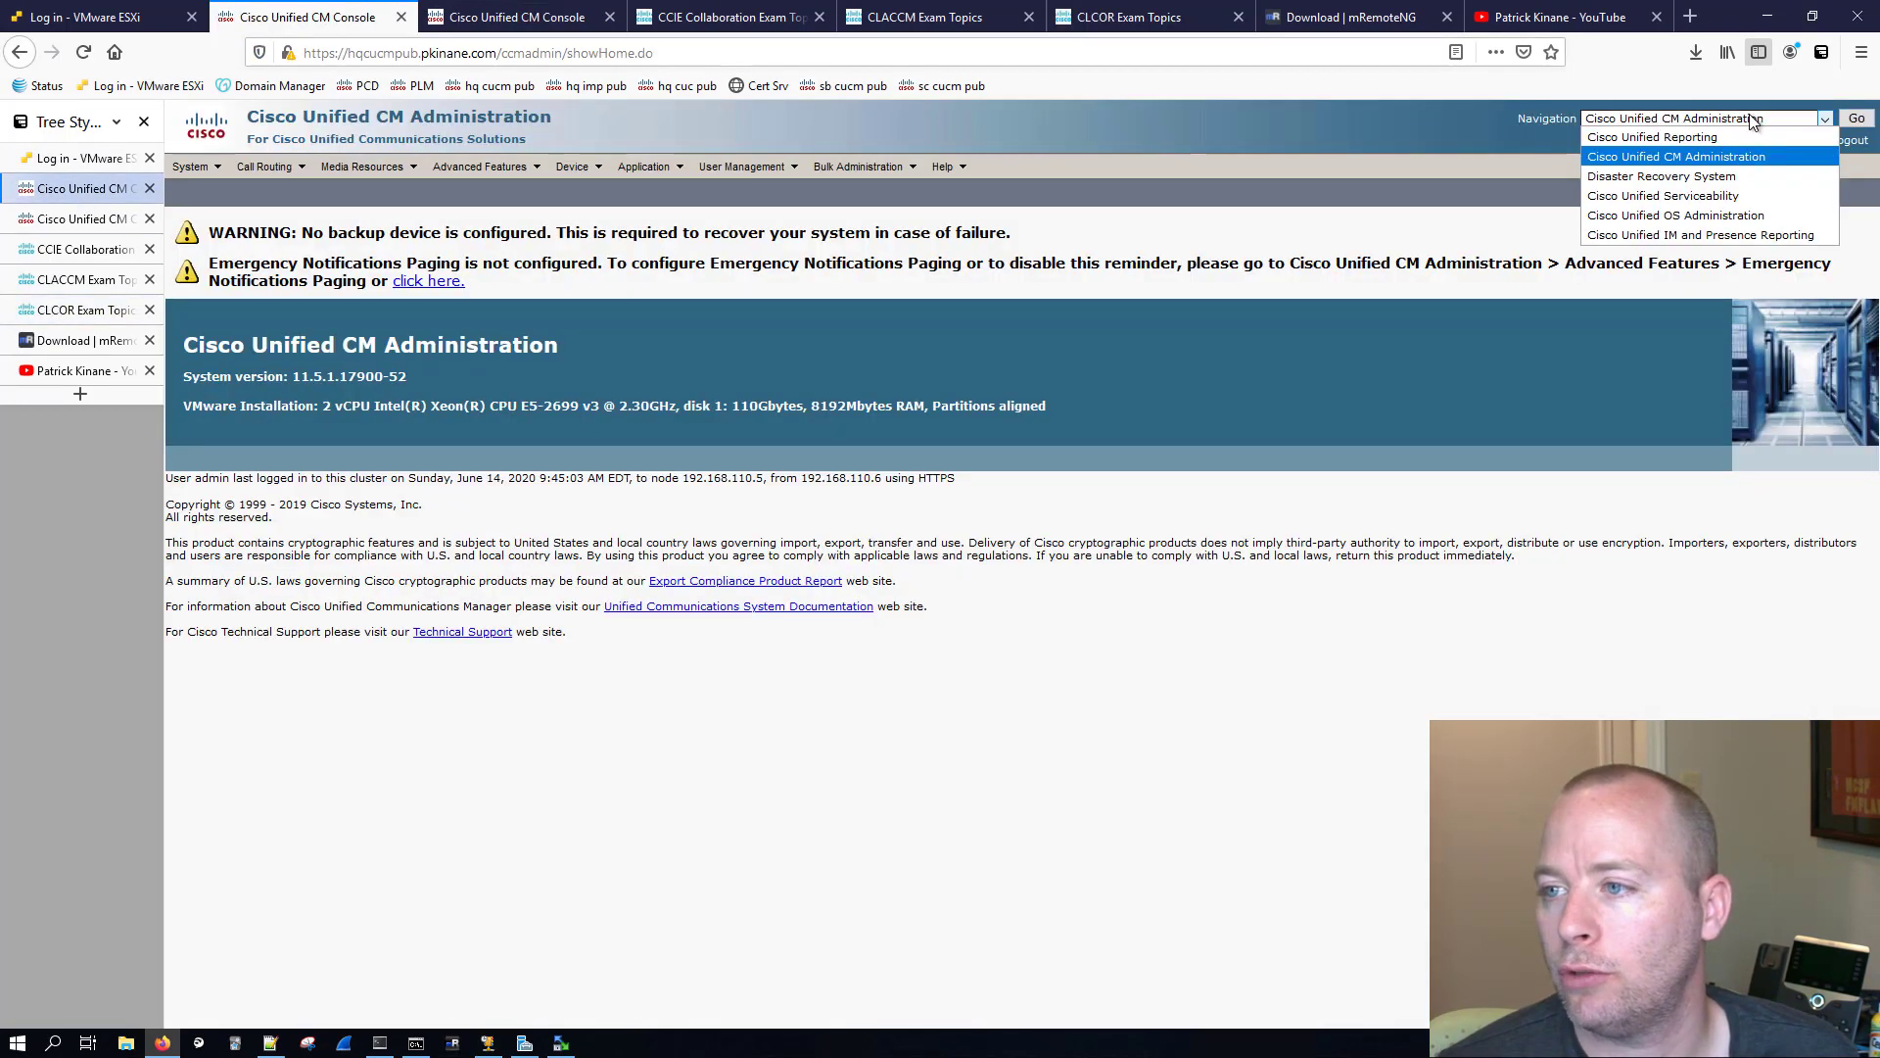
{"action": "left_click", "coordinate": [1707, 178]}
{"action": "left_click", "coordinate": [1853, 122]}
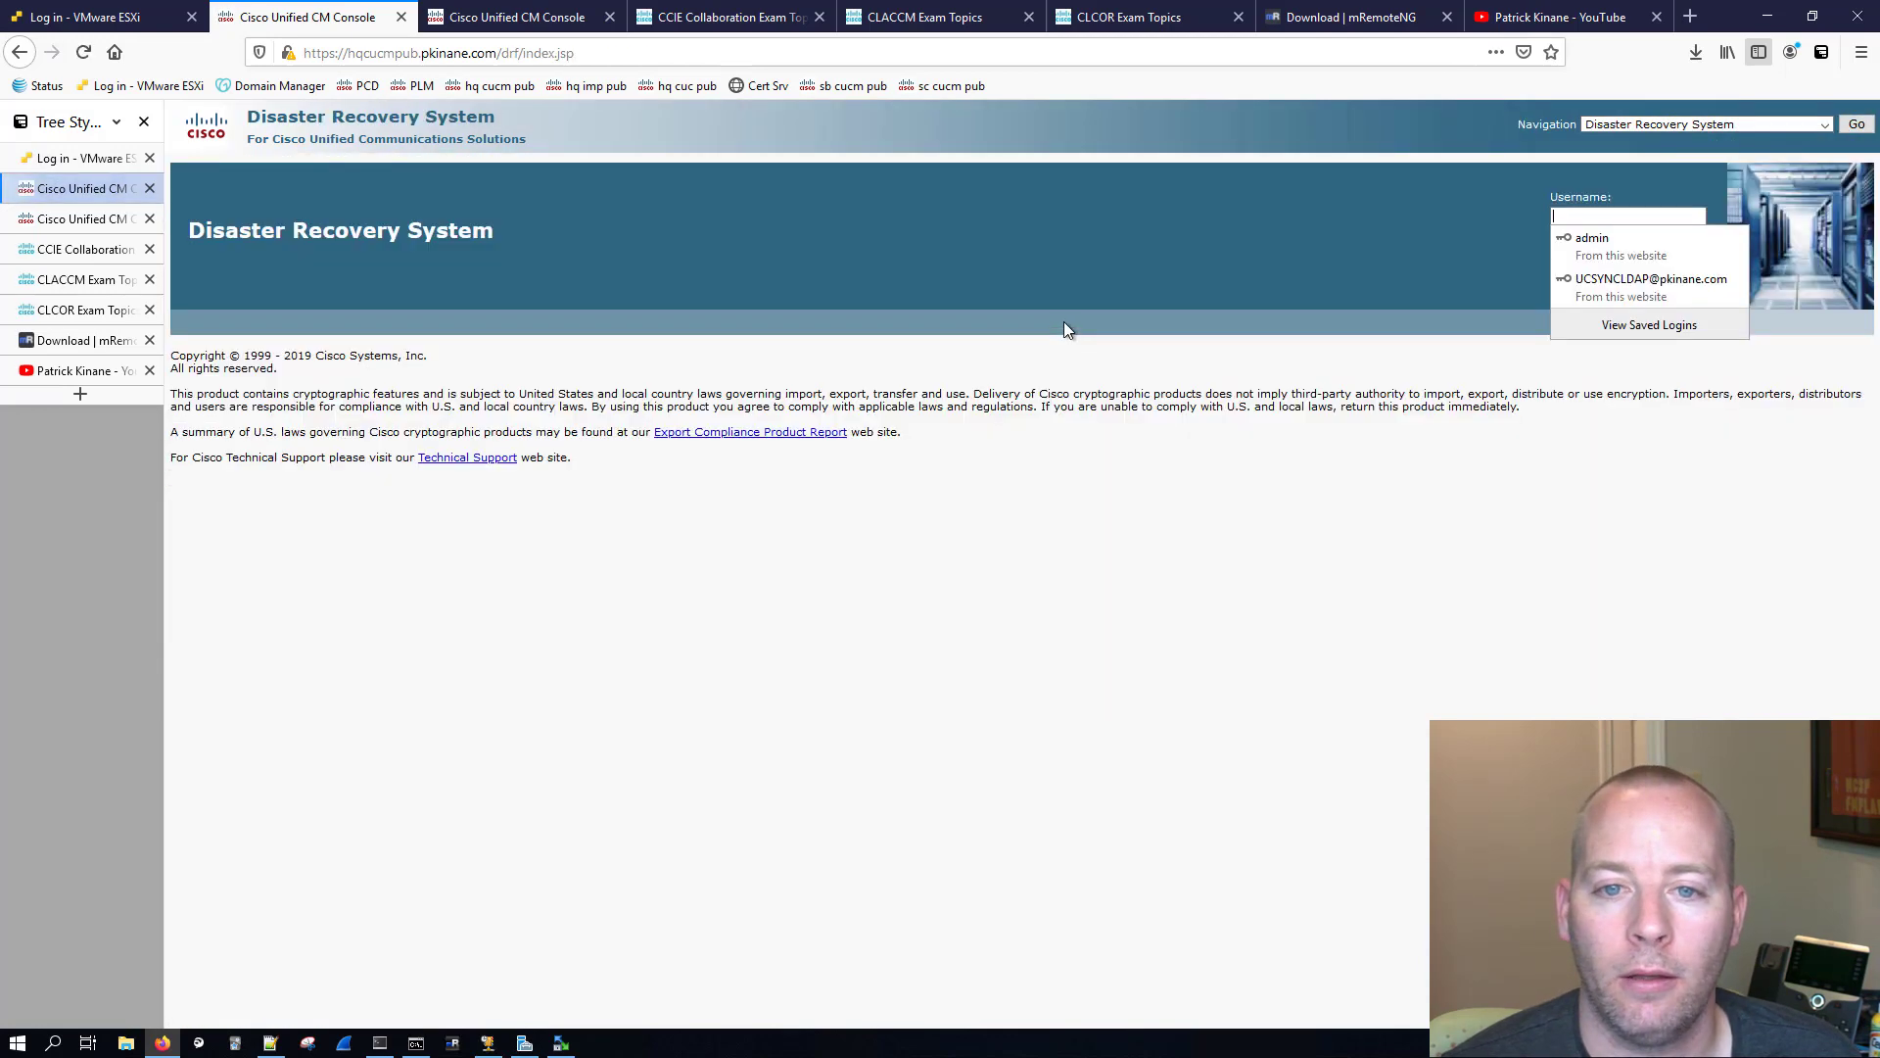
{"action": "left_click", "coordinate": [1621, 249]}
{"action": "left_click", "coordinate": [1622, 278]}
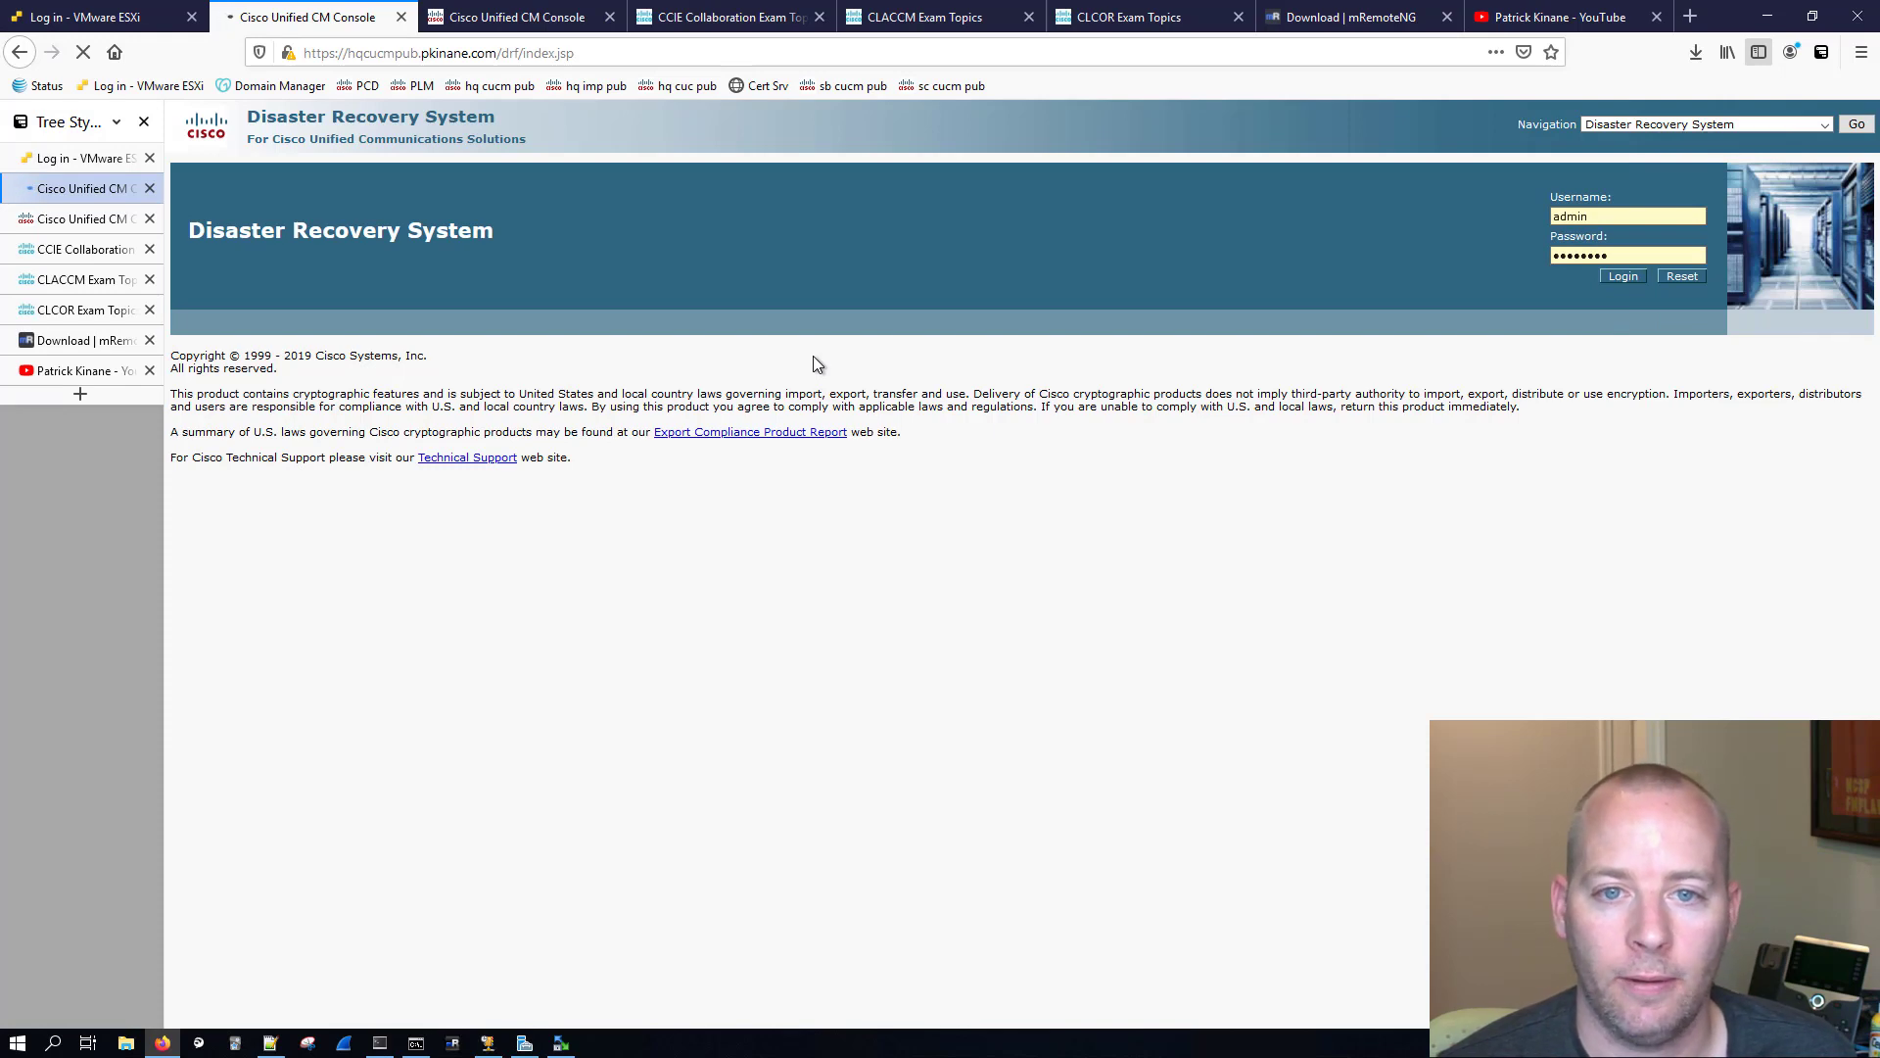
Step: Add a new backup device named pcd in the Disaster Recovery System
{"action": "mouse_move", "coordinate": [208, 170]}
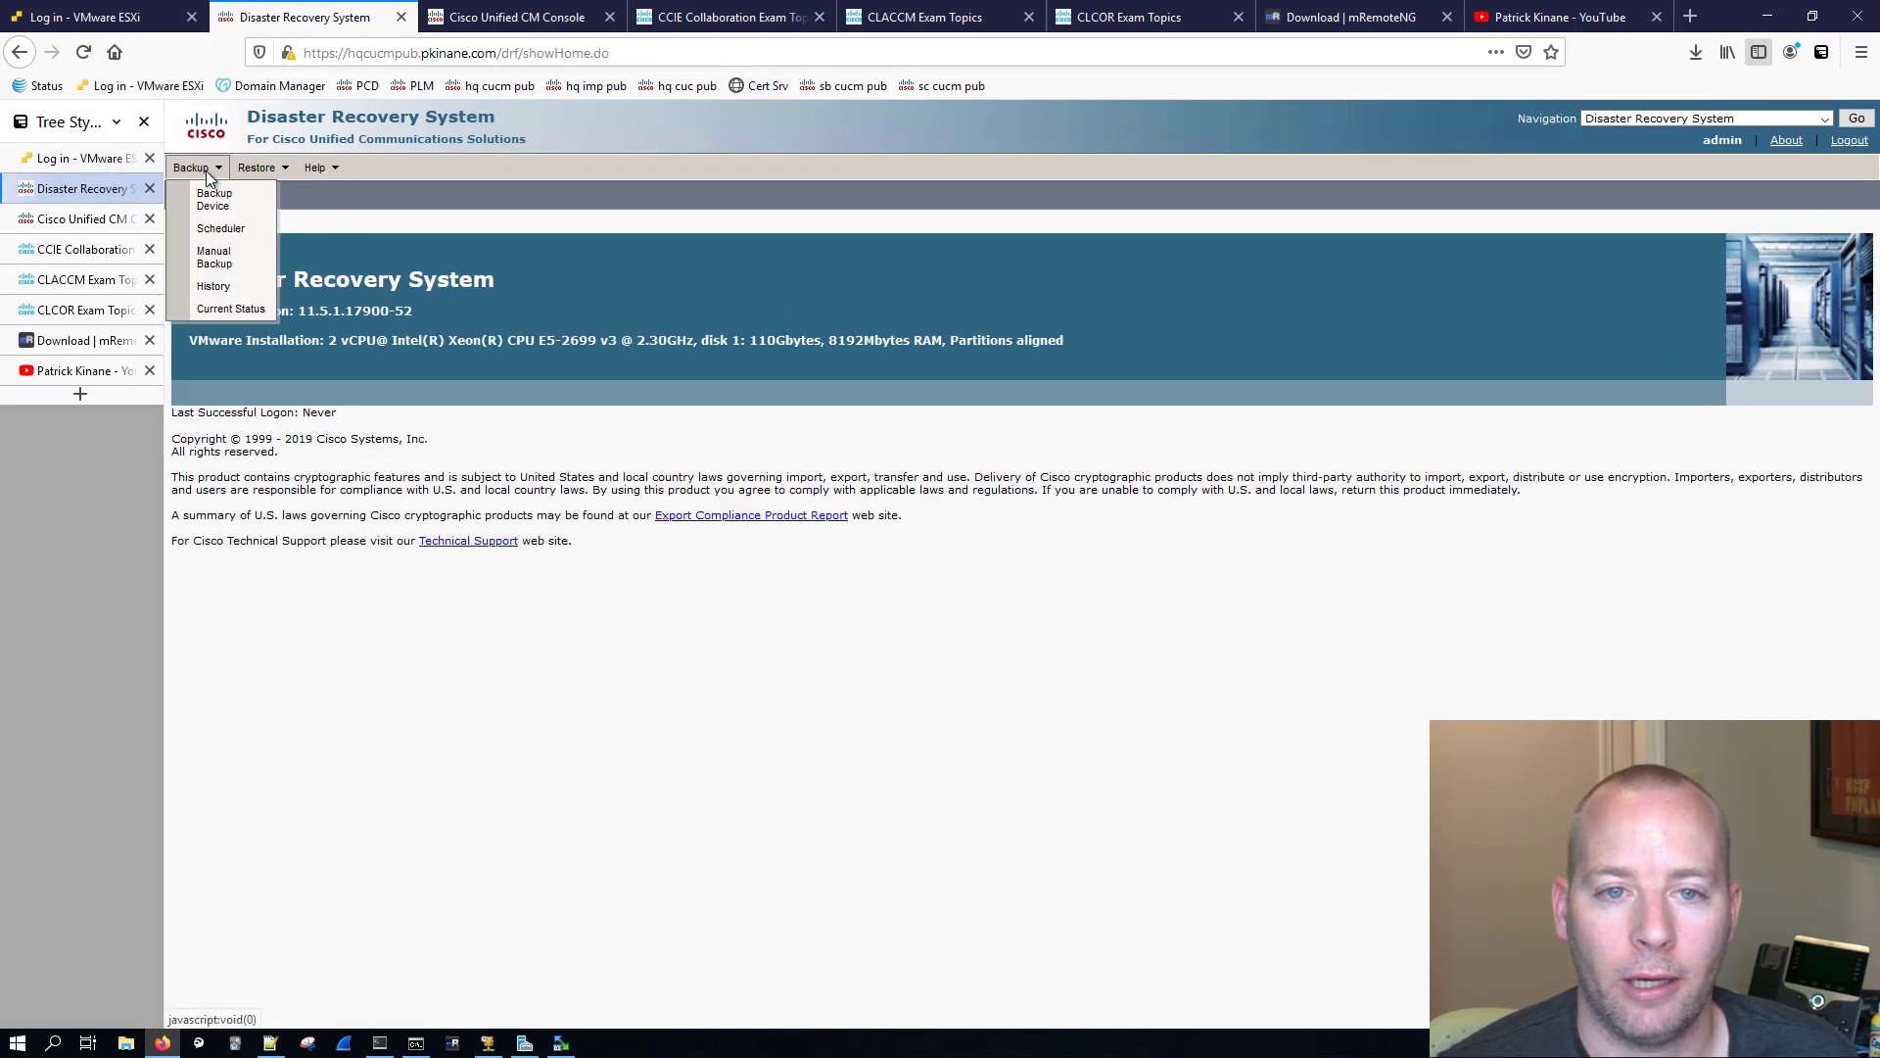
{"action": "left_click", "coordinate": [222, 219]}
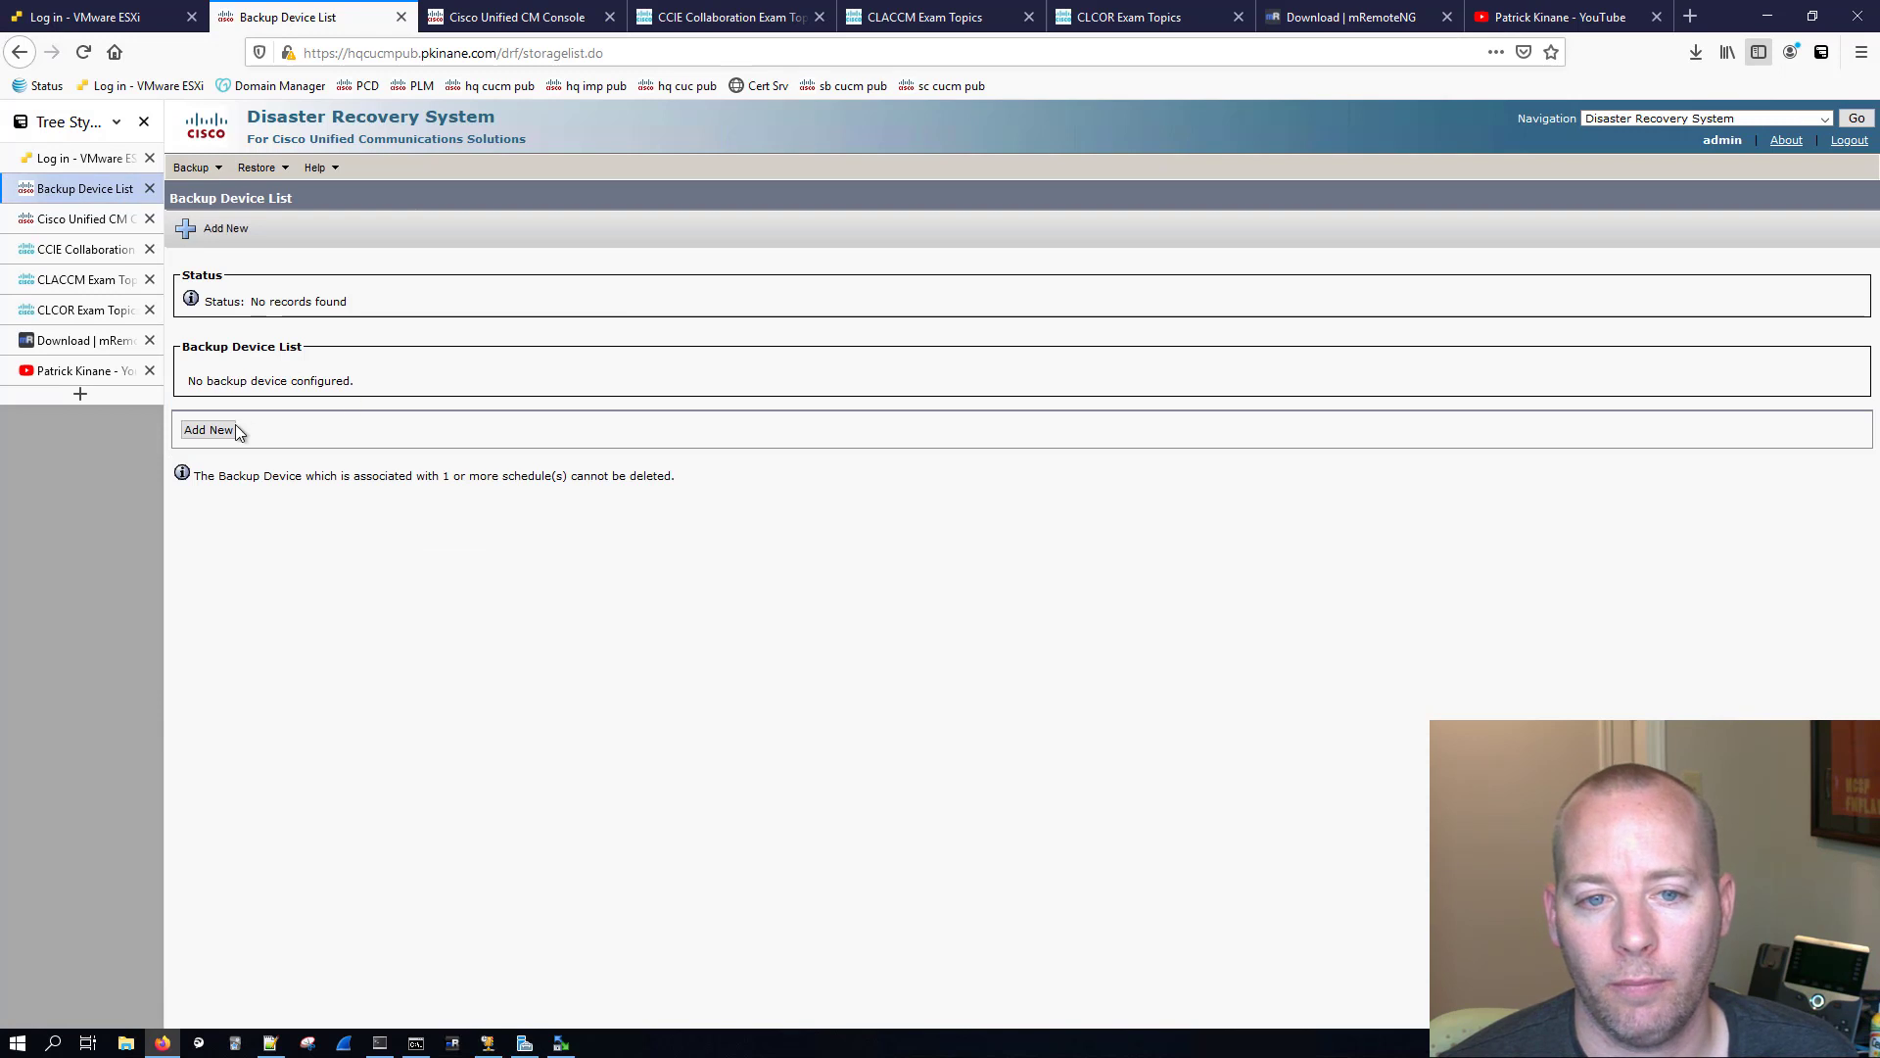
{"action": "left_click", "coordinate": [231, 429]}
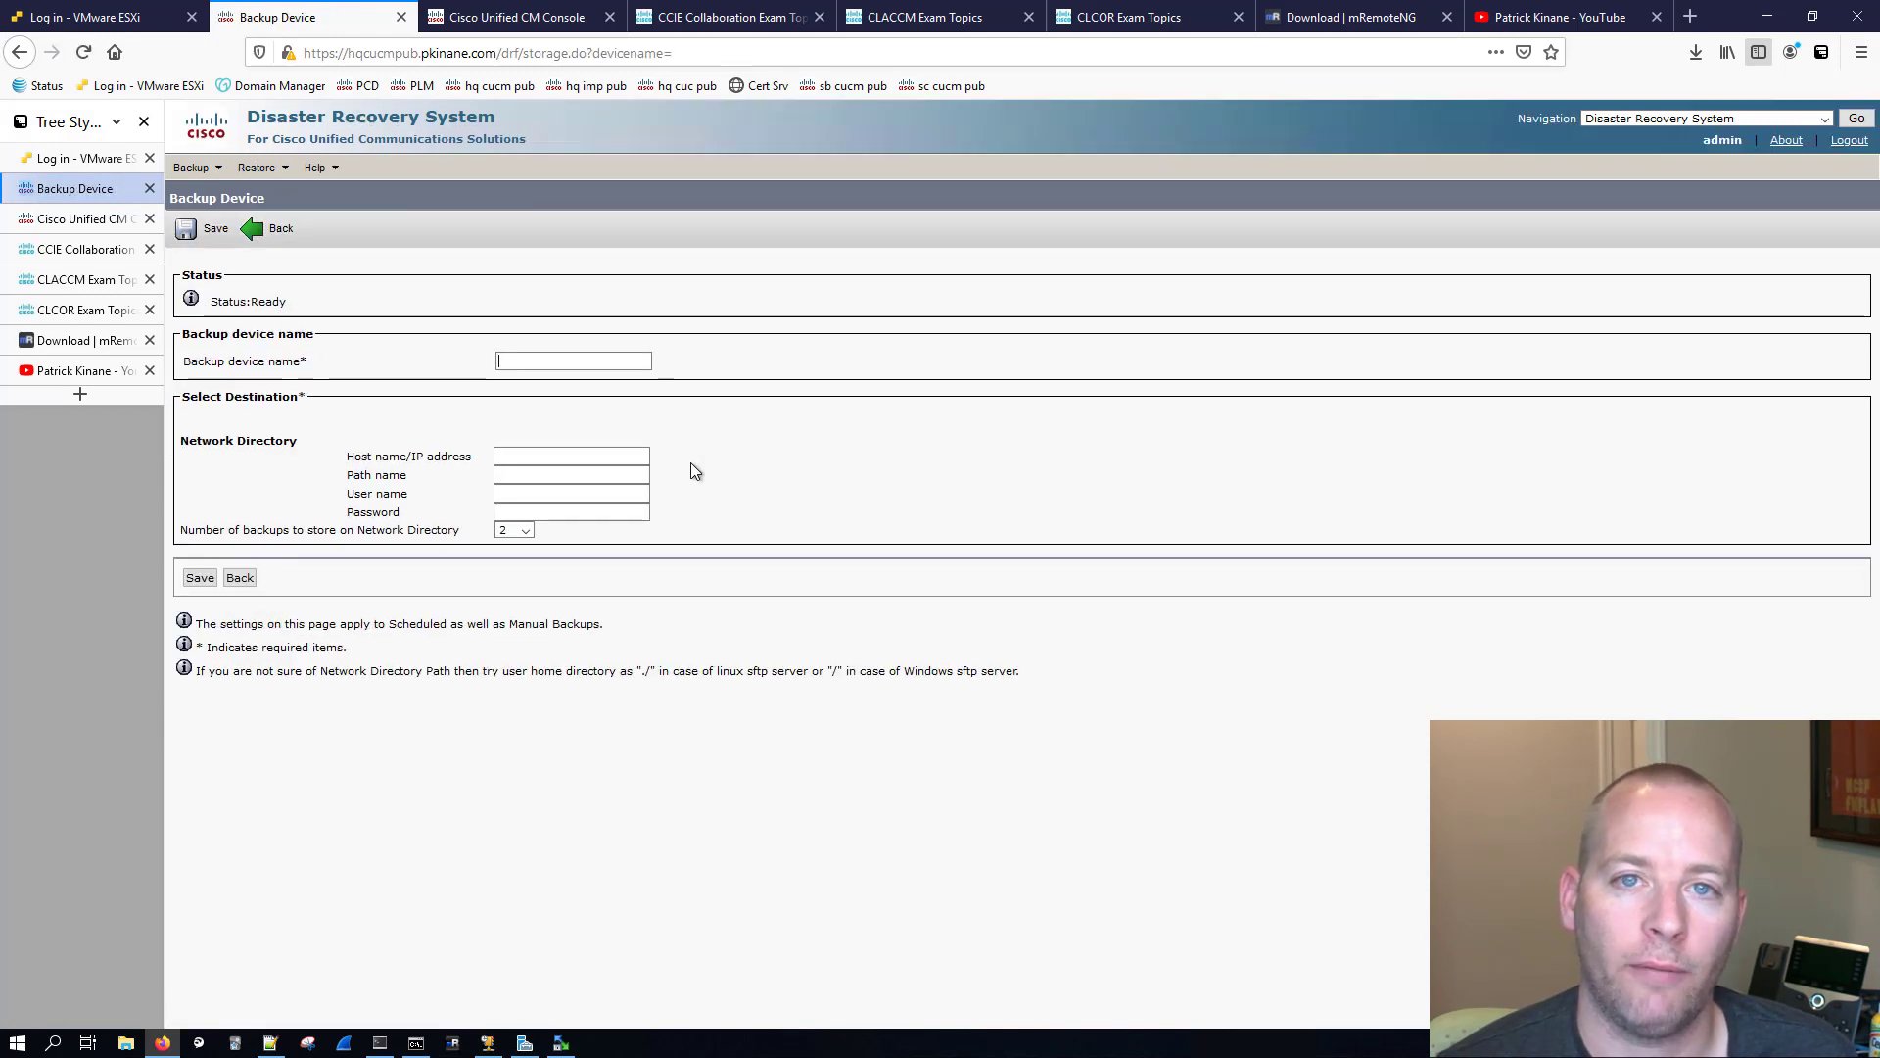
{"action": "left_click", "coordinate": [513, 362]}
{"action": "type", "text": "pcd"}
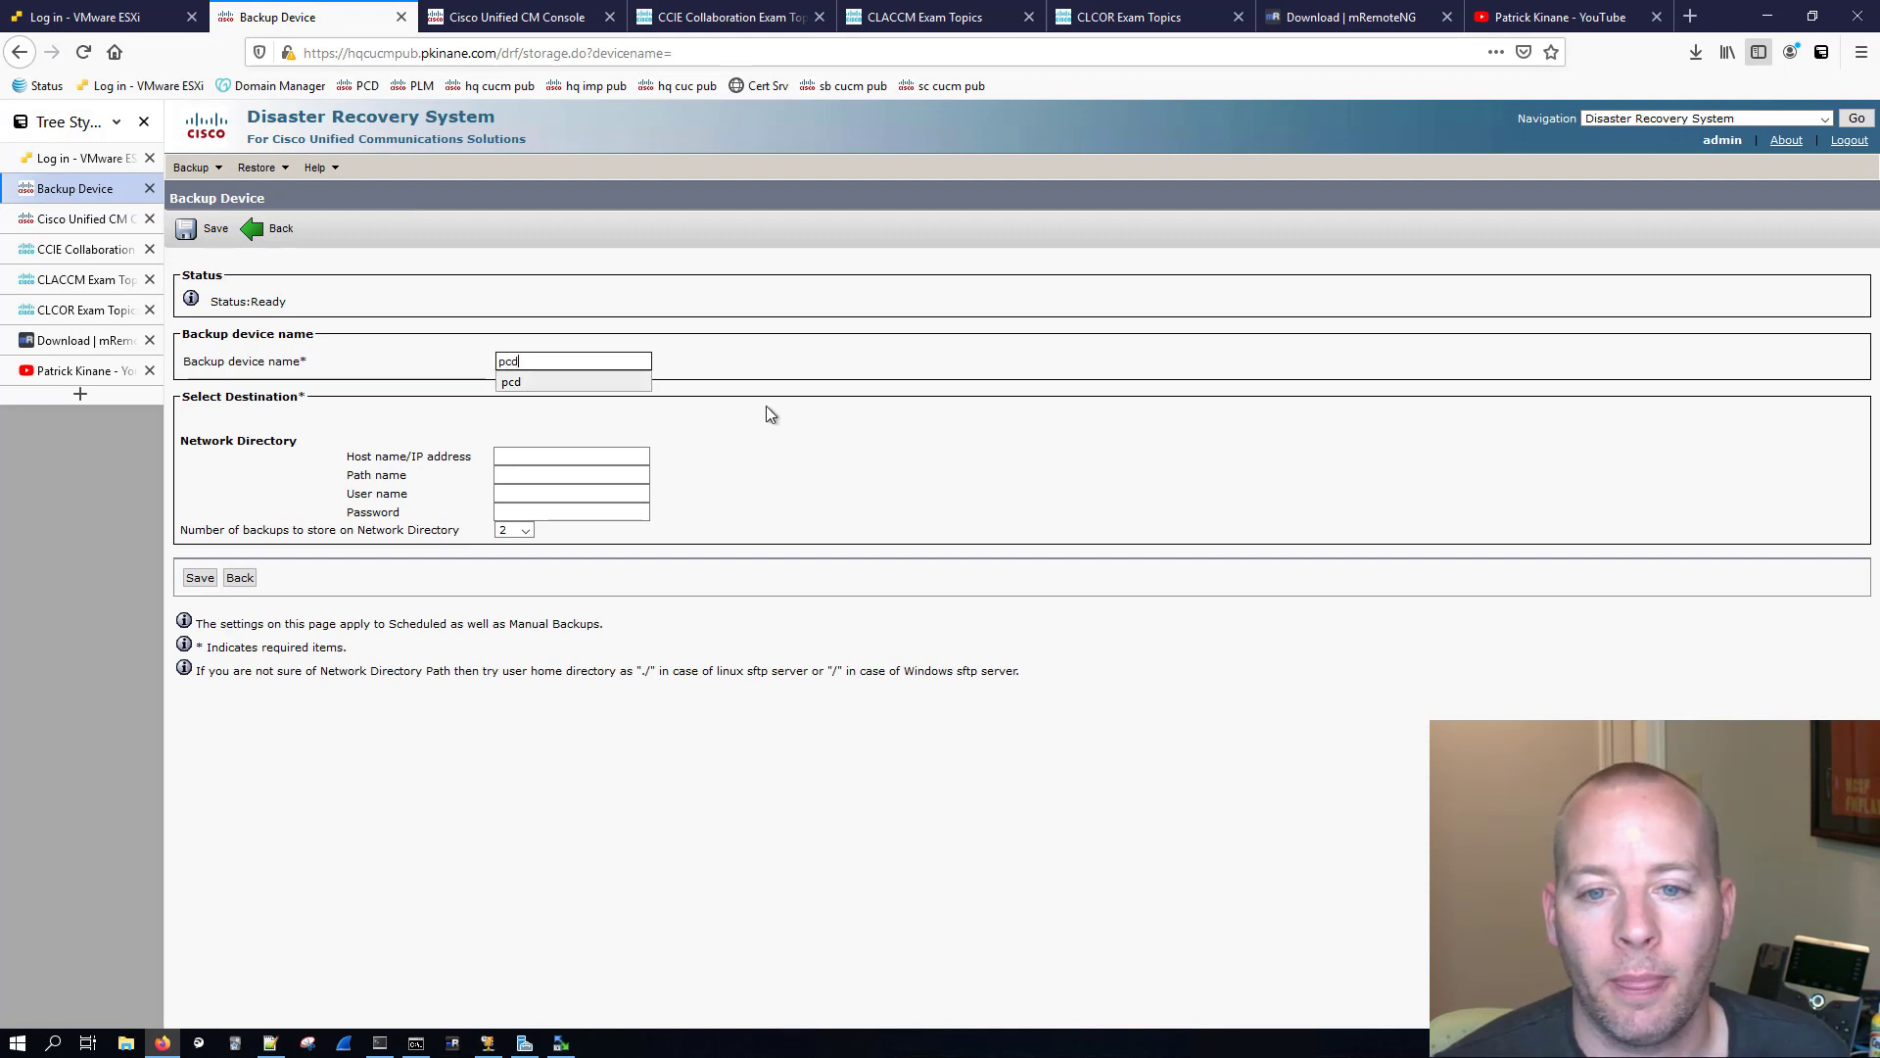
Step: Set the network directory's host name to pcd.pkinane.com and paste /backup/hq_cucm as its path name
{"action": "left_click", "coordinate": [563, 464]}
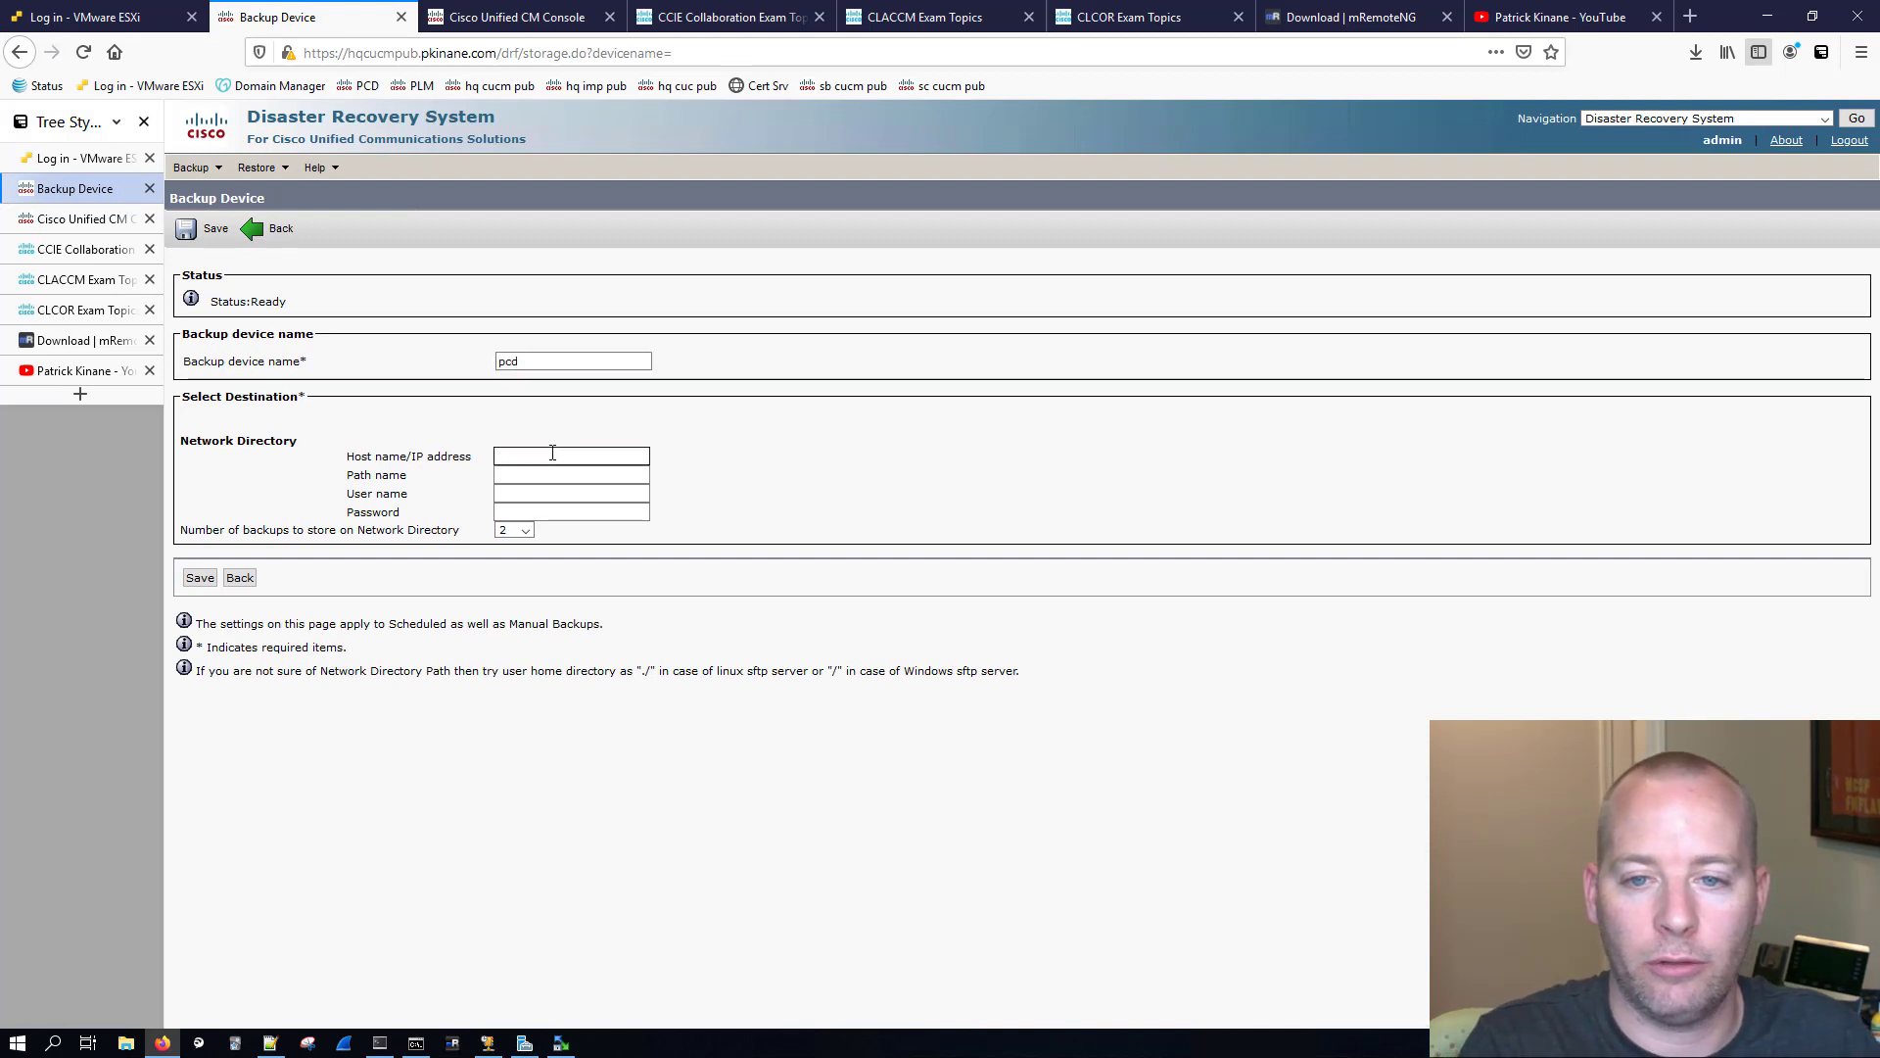
{"action": "type", "text": "pc"}
{"action": "type", "text": "d.pinkane.com"}
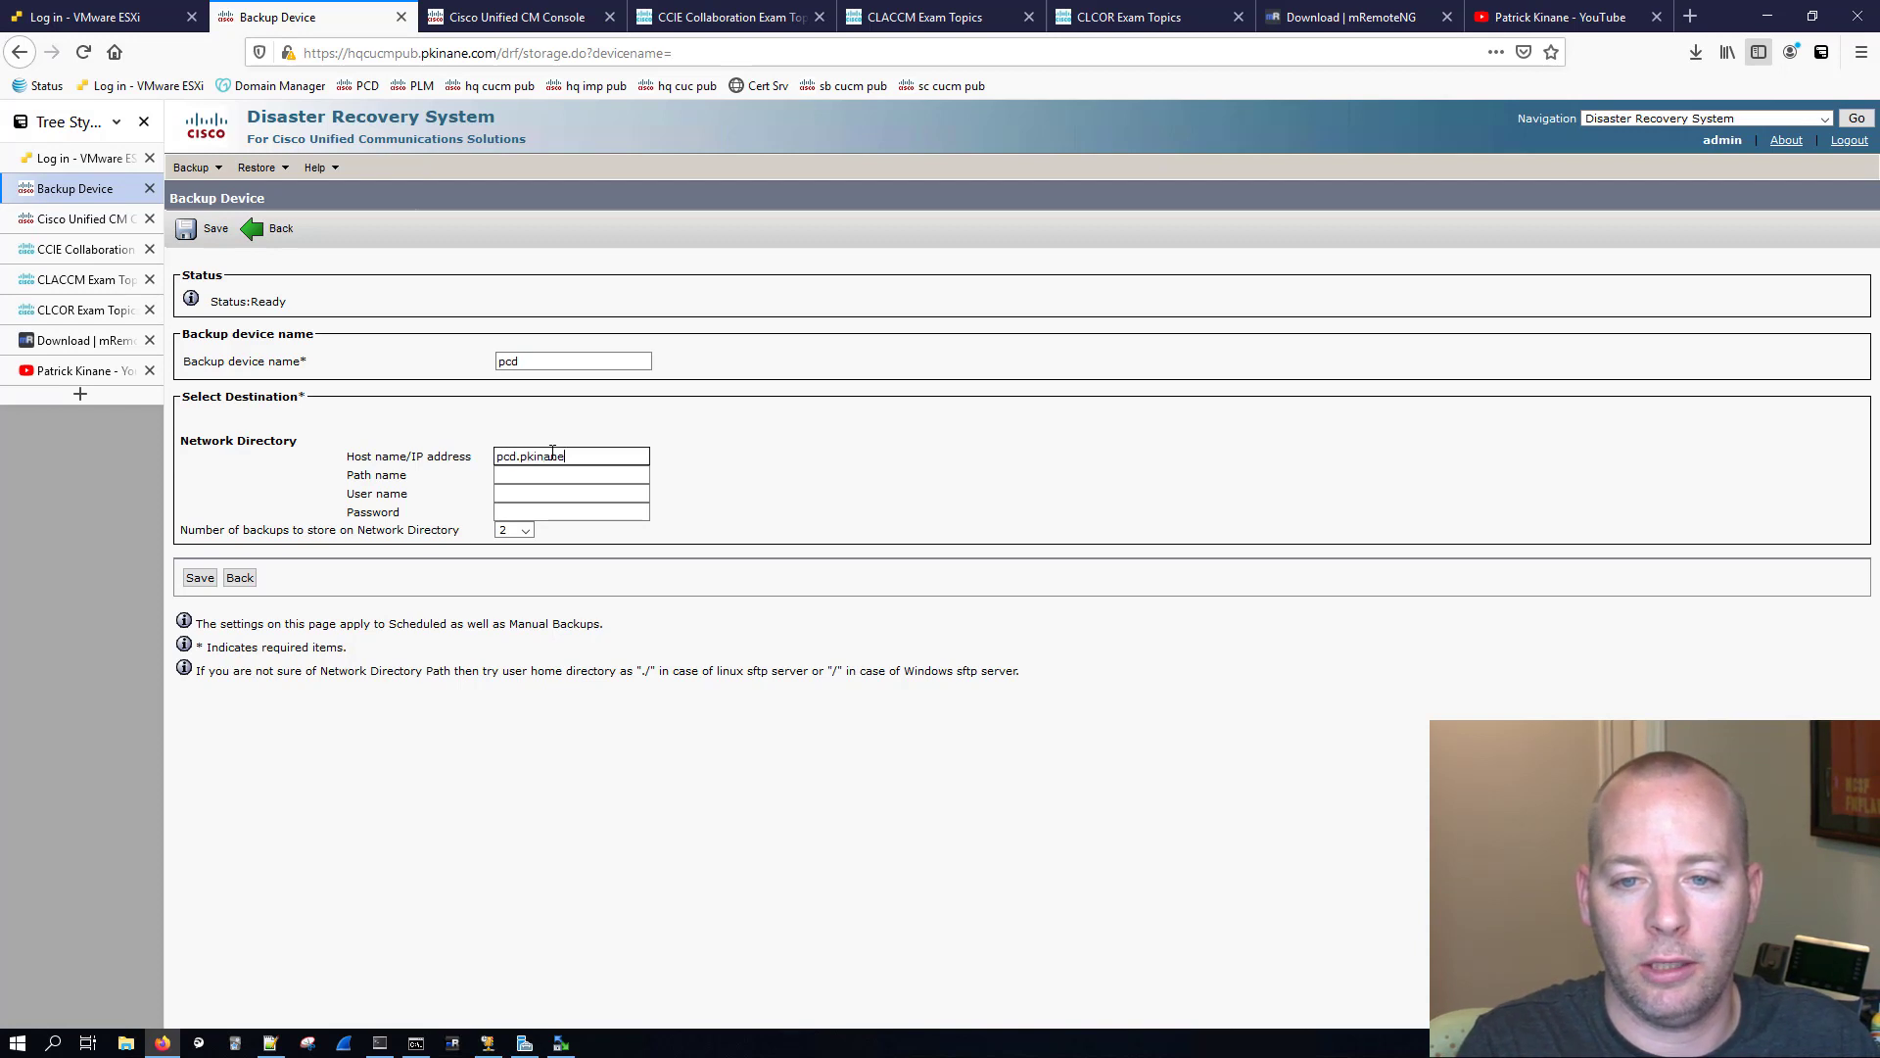
{"action": "left_click", "coordinate": [542, 474]}
{"action": "right_click", "coordinate": [542, 474]}
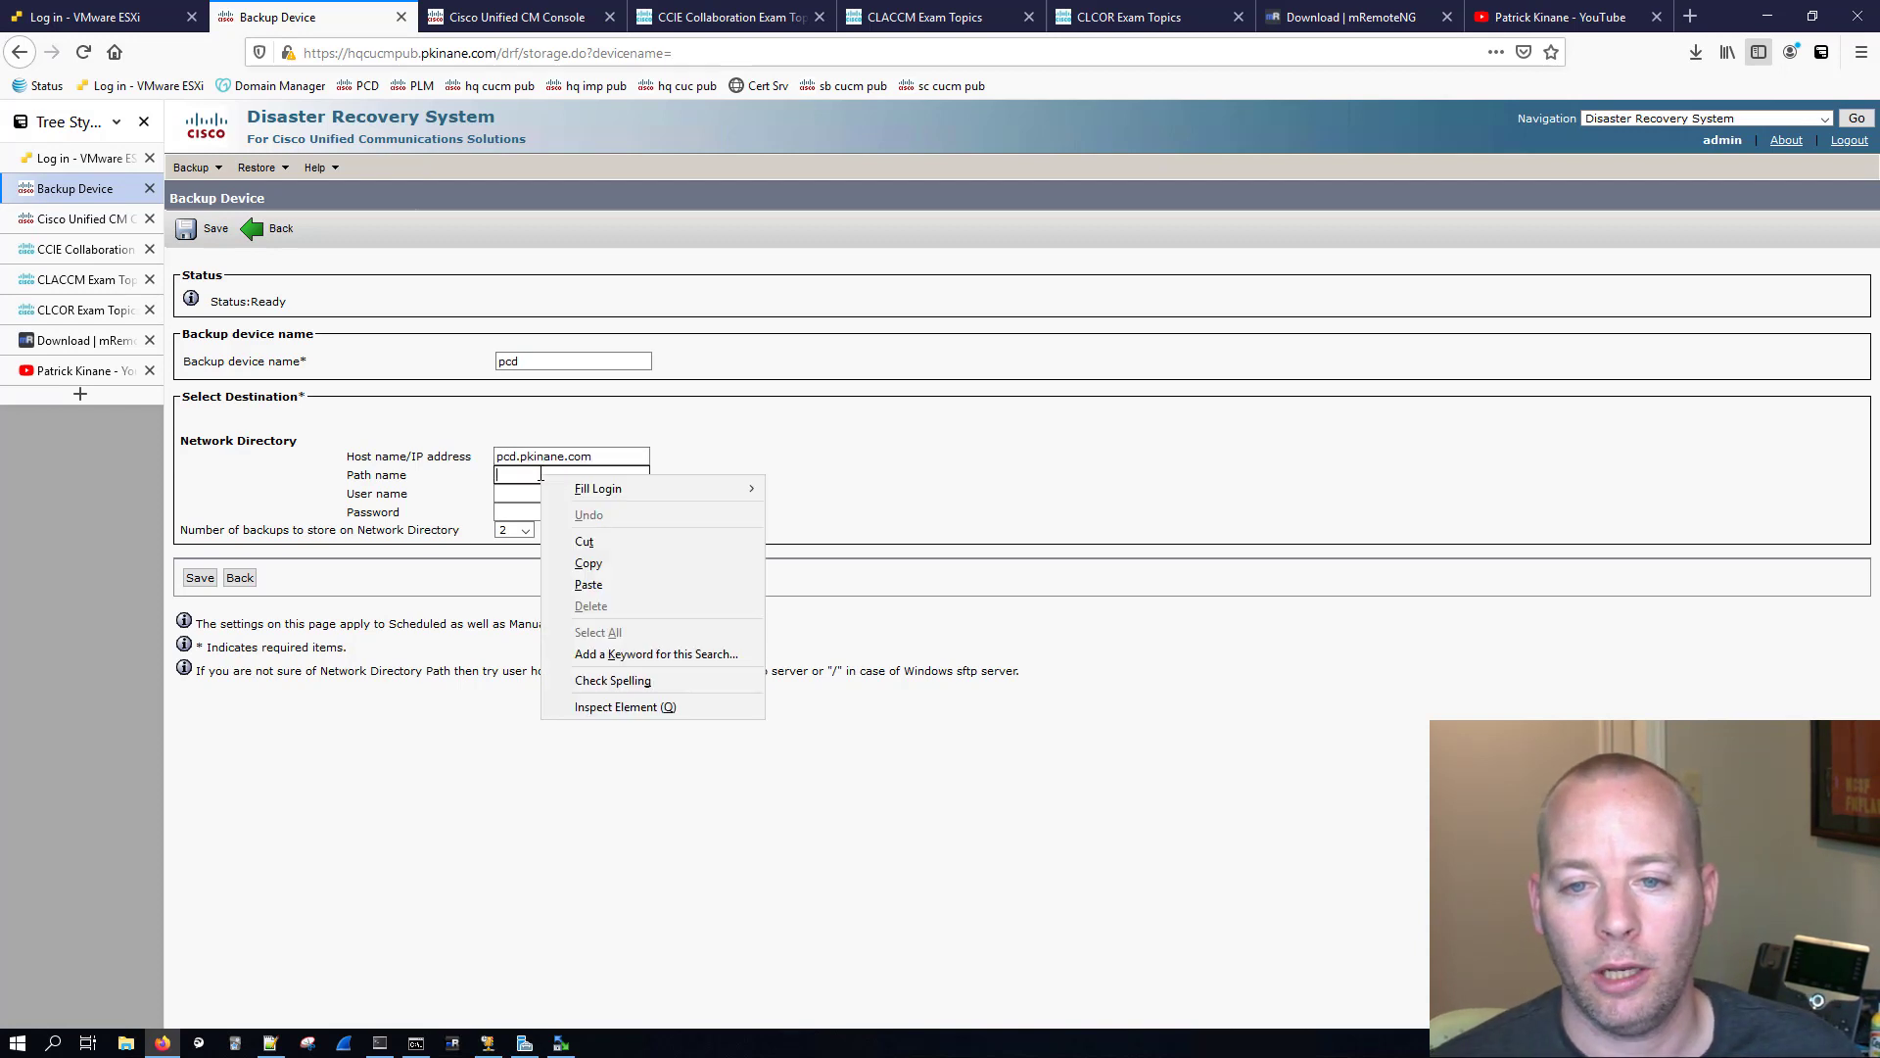
{"action": "left_click", "coordinate": [597, 588]}
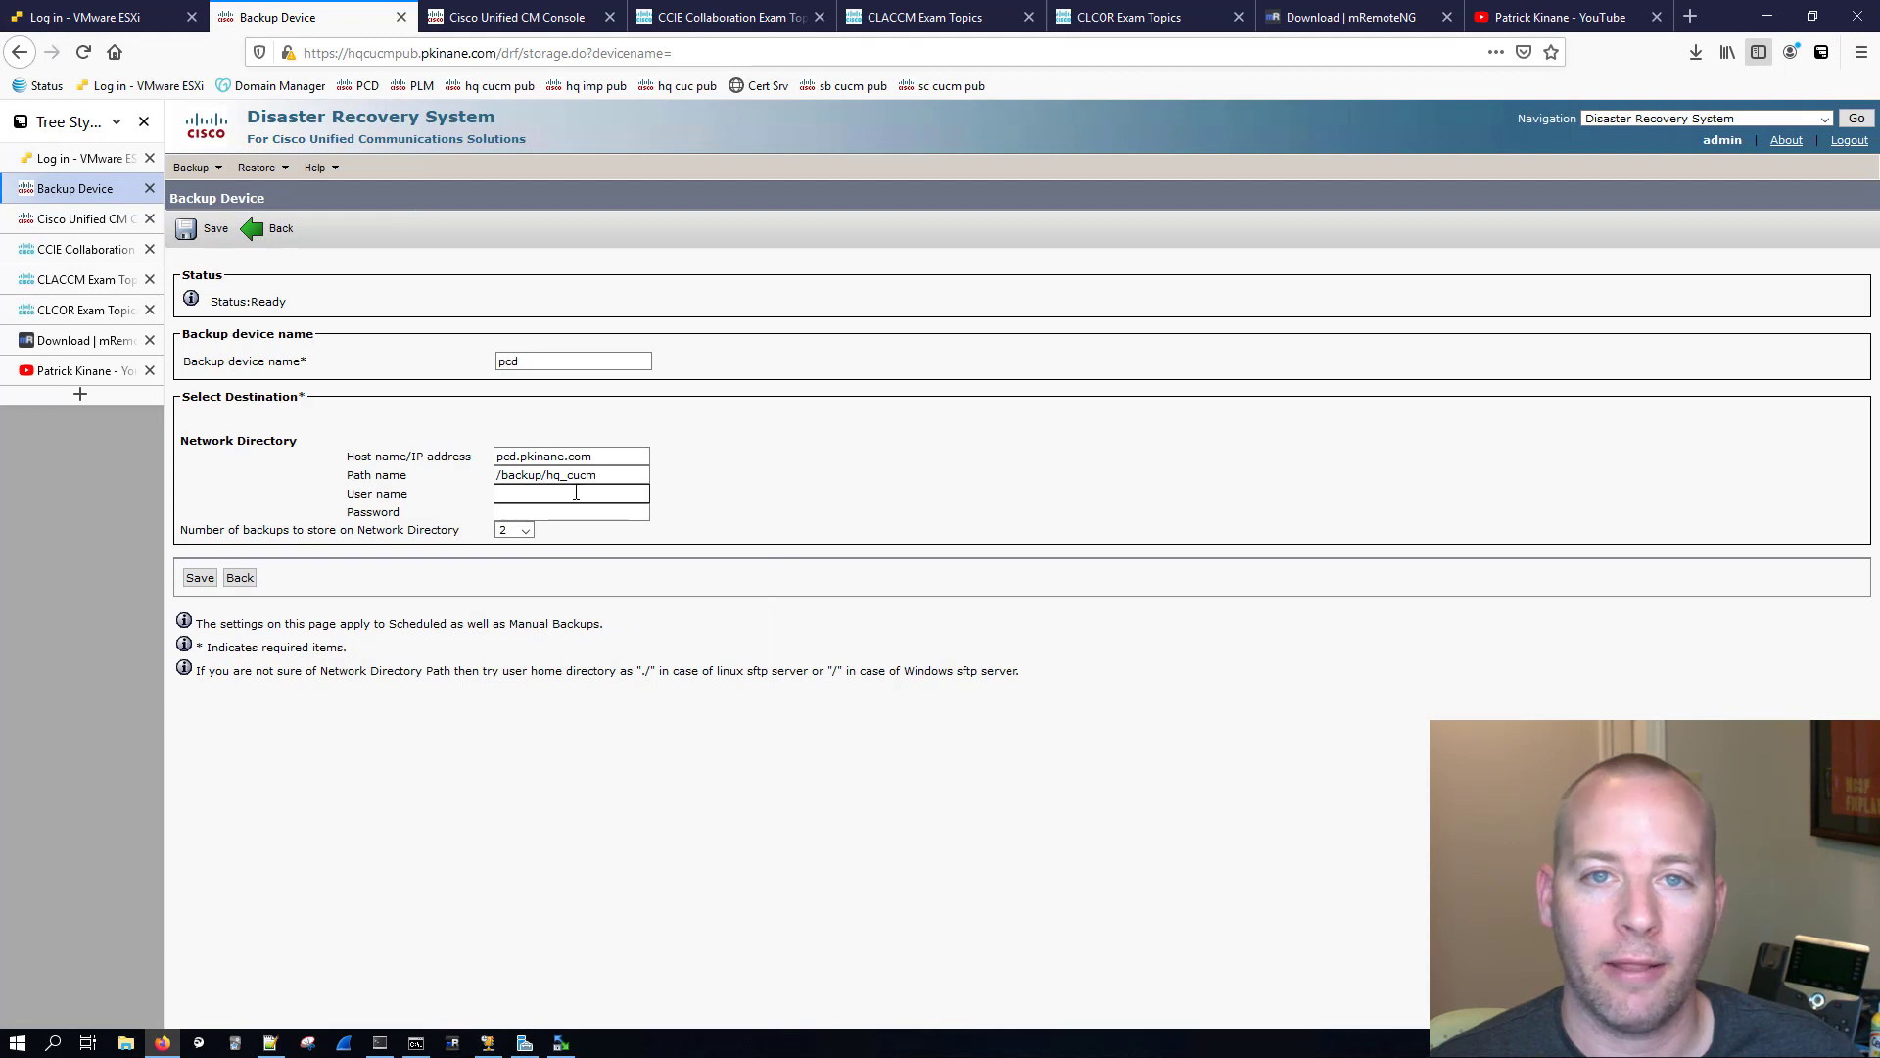
Step: Enter the user name adminsftp and the account password for the network directory
{"action": "left_click", "coordinate": [519, 495]}
{"action": "type", "text": "a"}
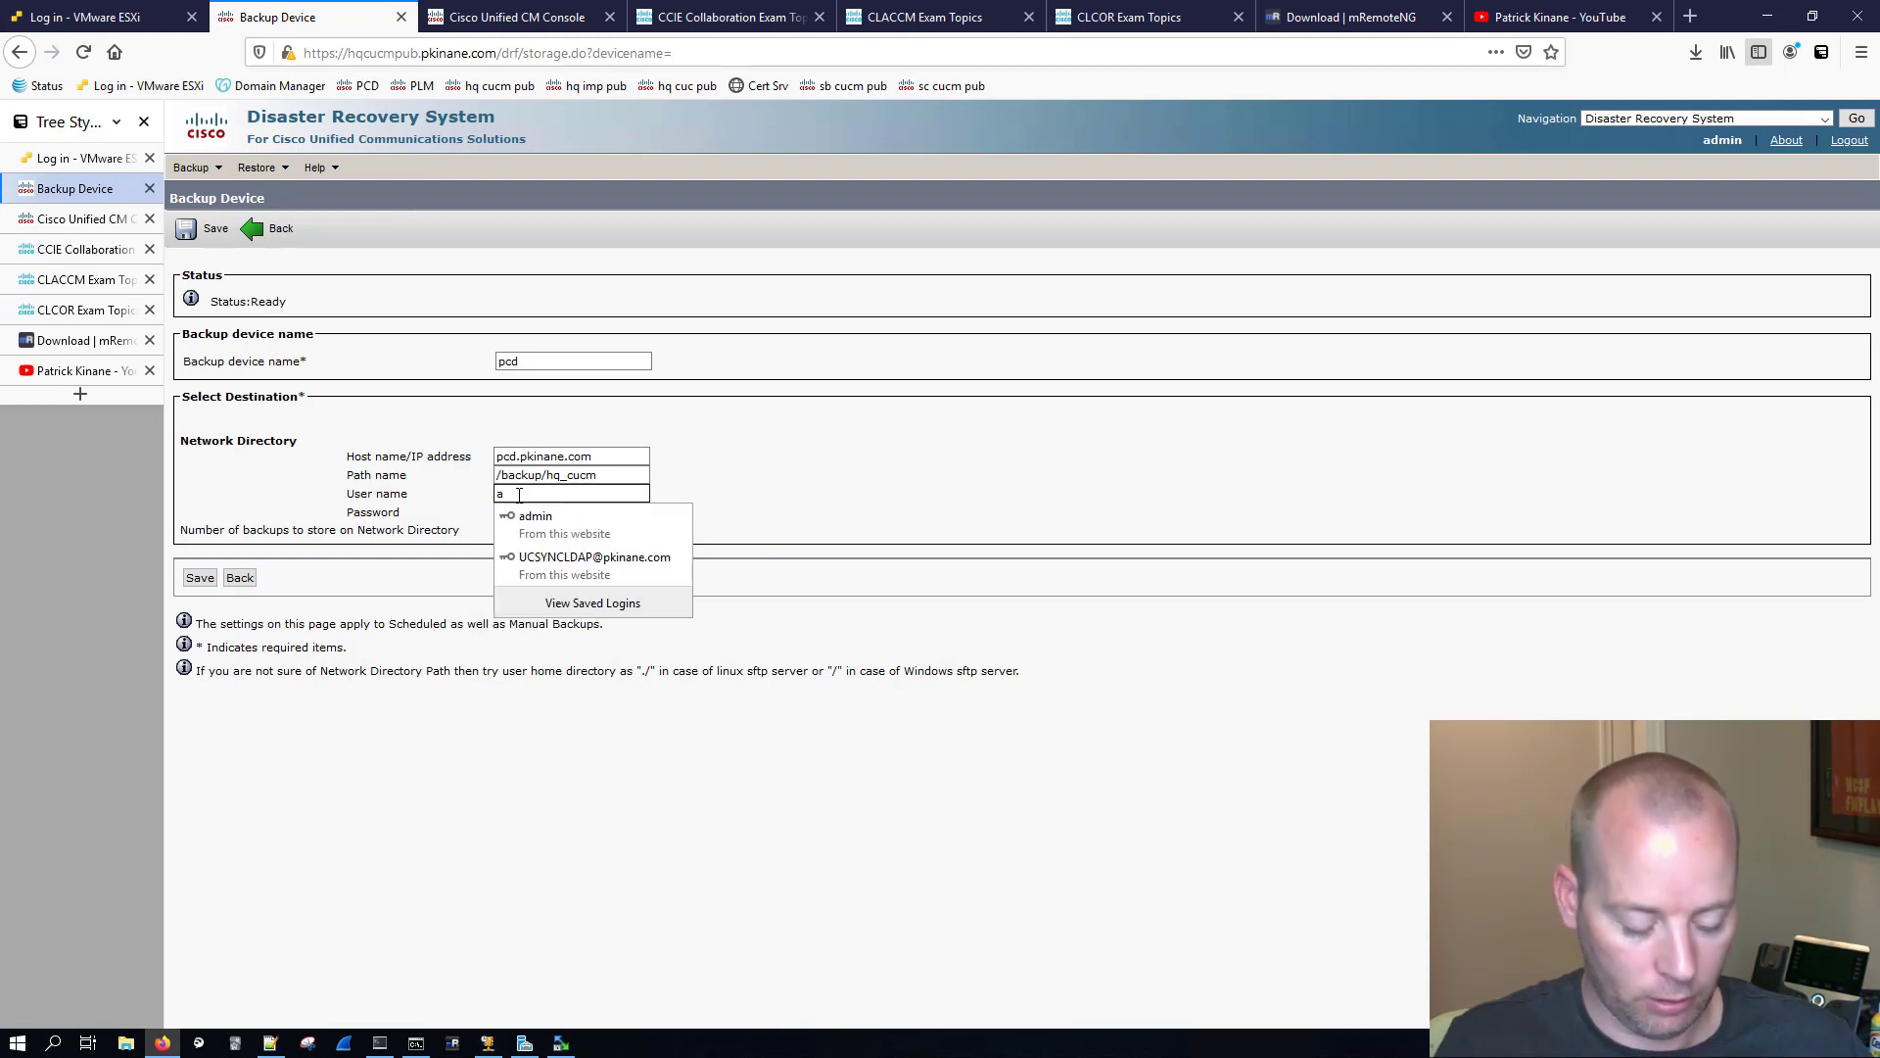
{"action": "type", "text": "dminsftp"}
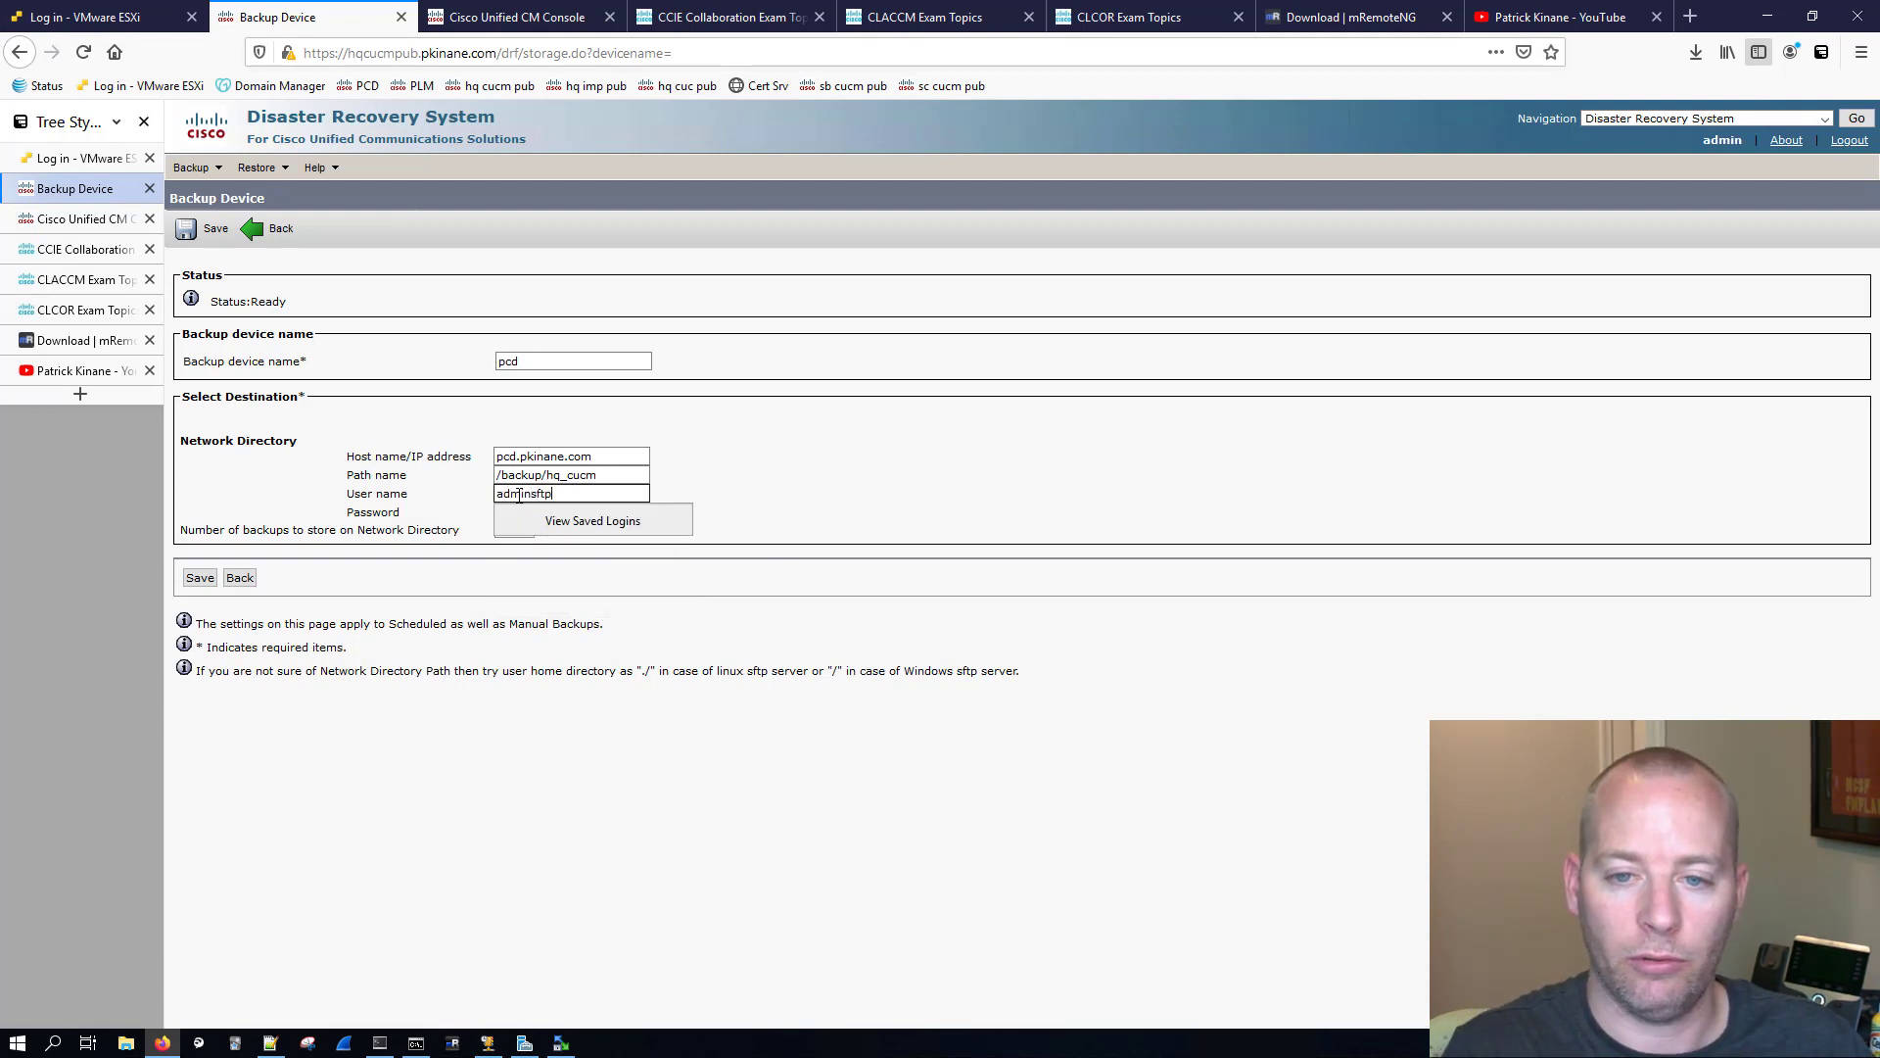
{"action": "left_click", "coordinate": [559, 510]}
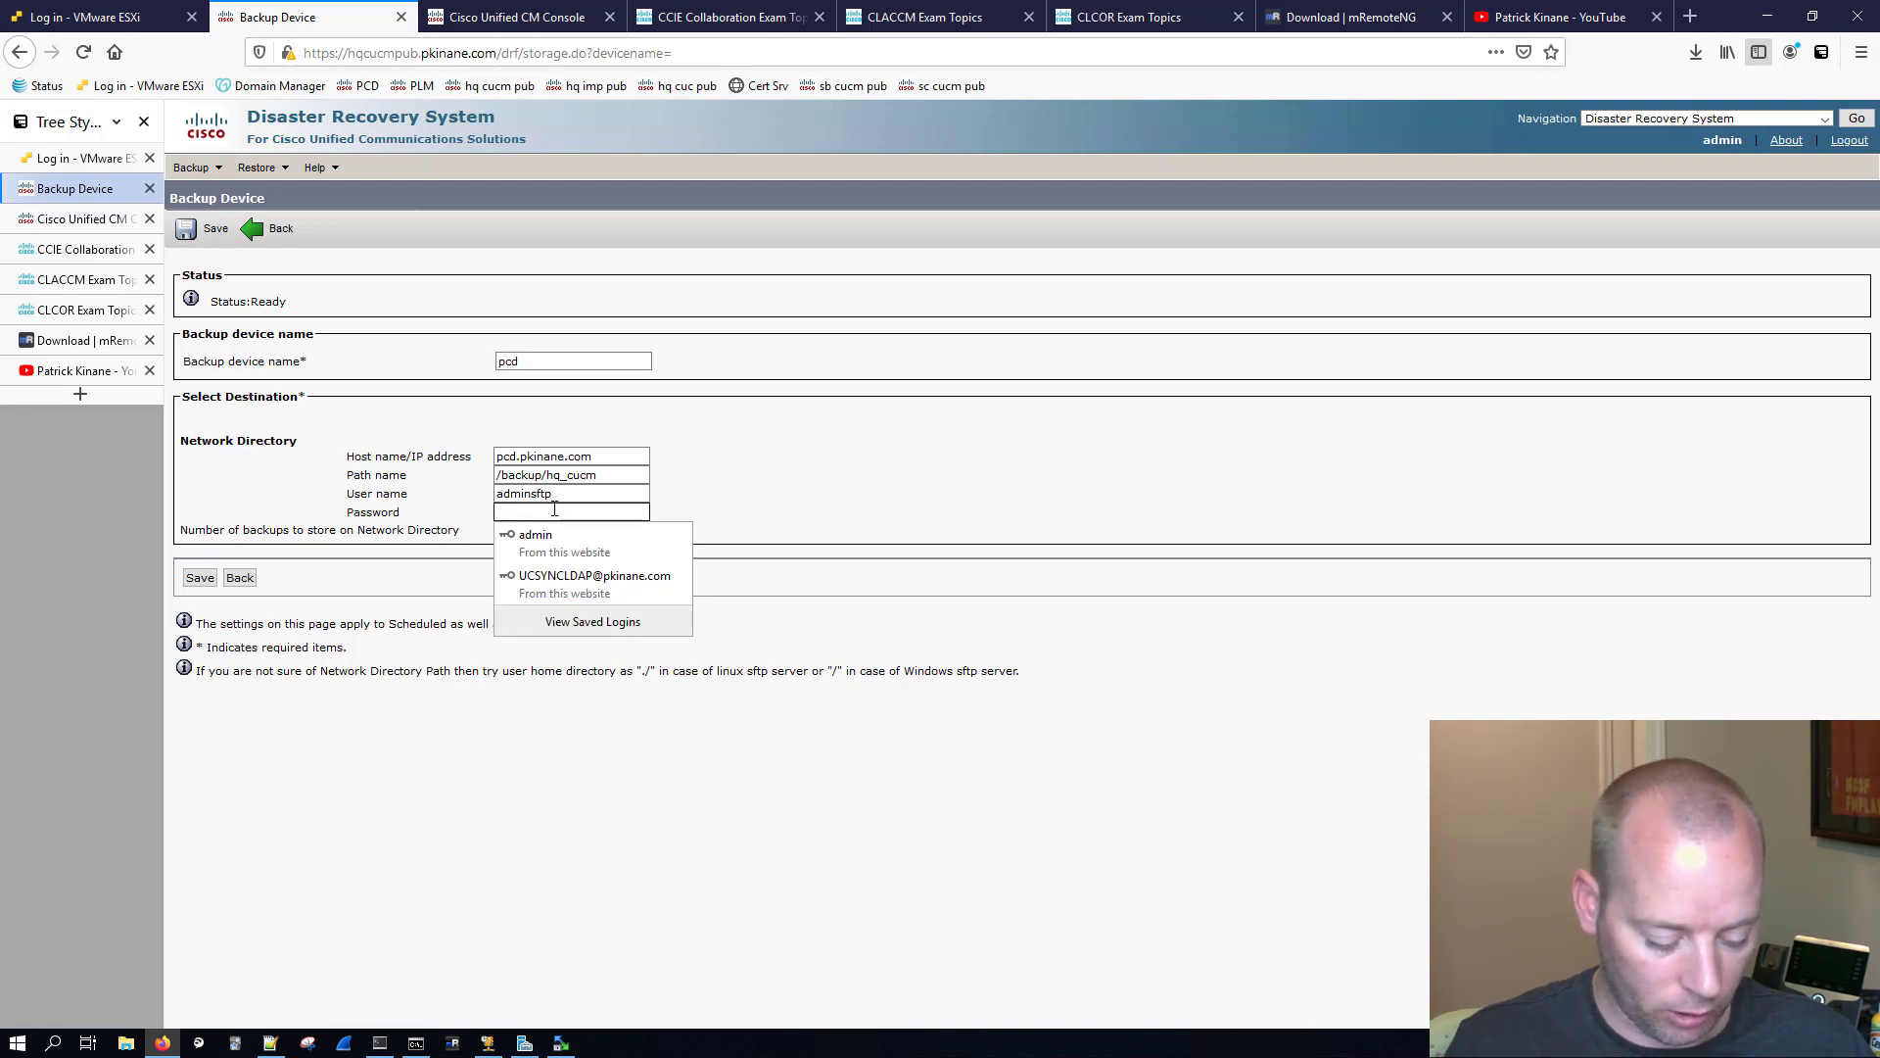
{"action": "type", "text": "*********"}
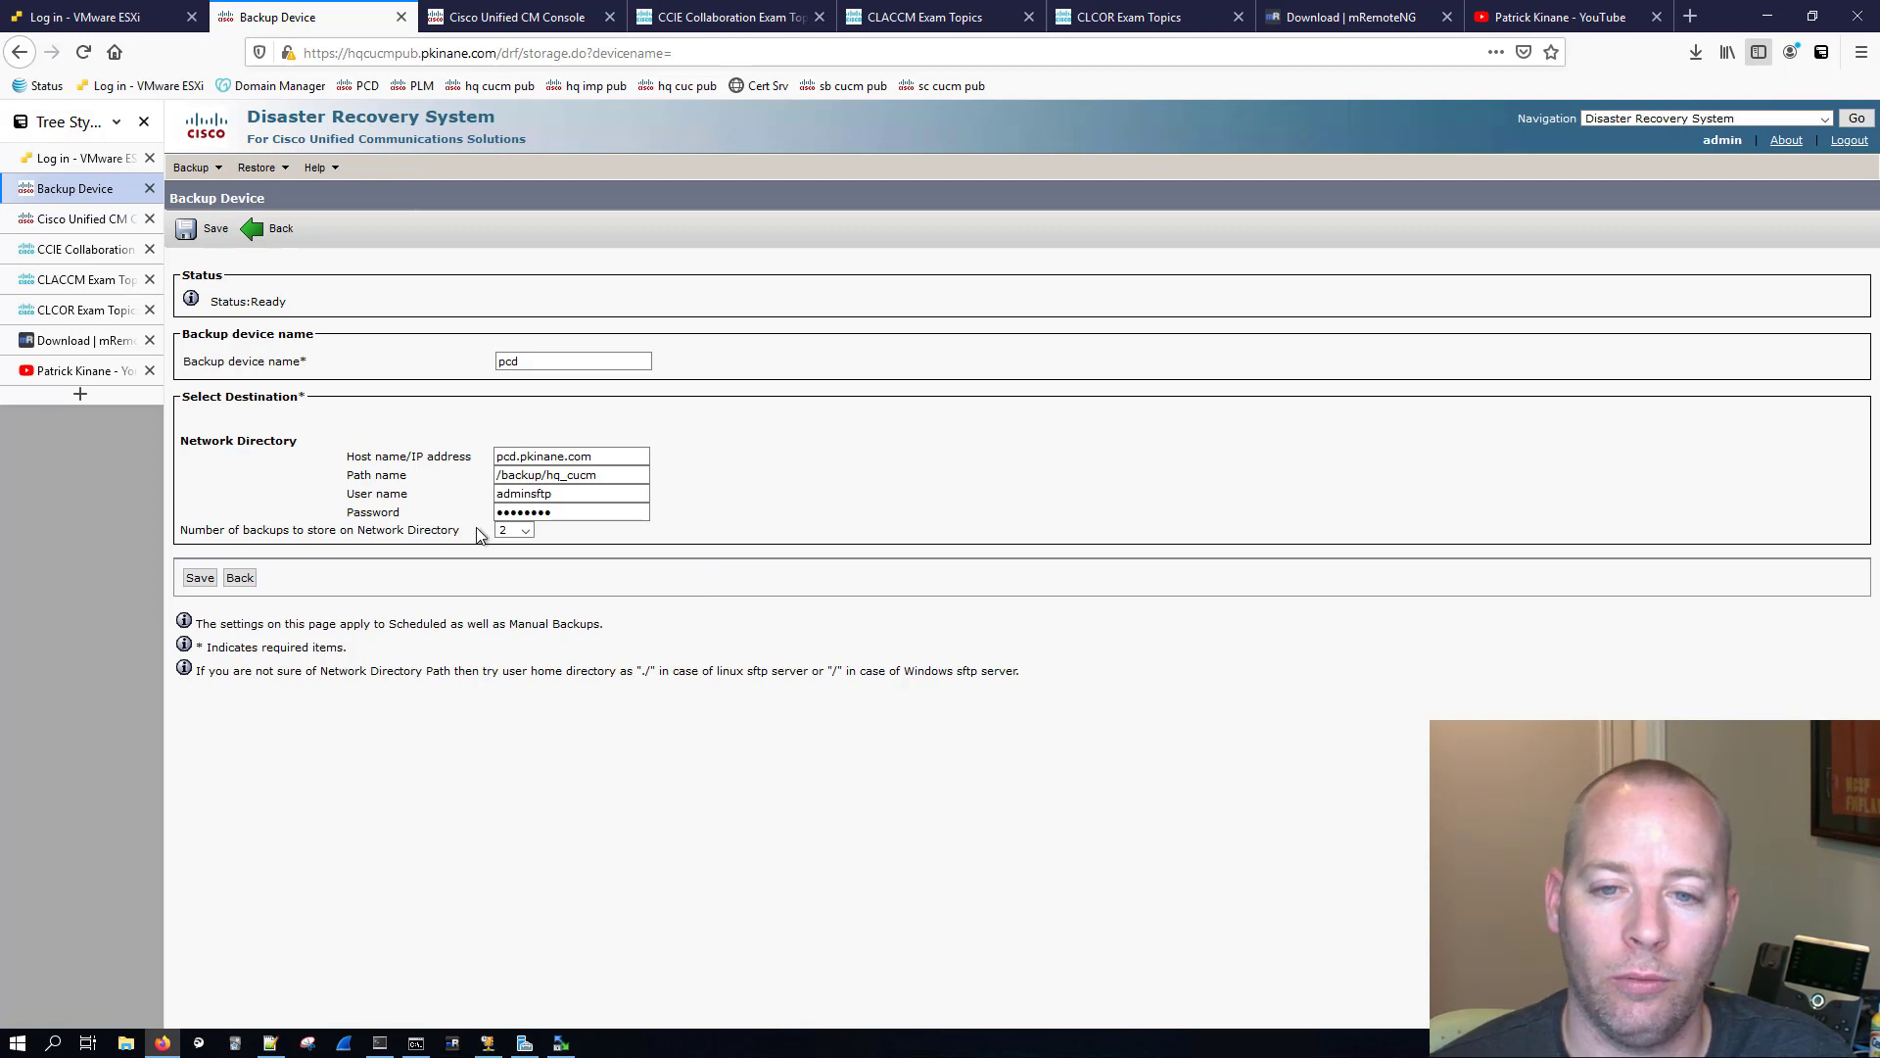
Step: Set the number of backups to store on the network directory to 5 and save the backup device
{"action": "left_click_drag", "start_coordinate": [183, 529], "coordinate": [432, 529]}
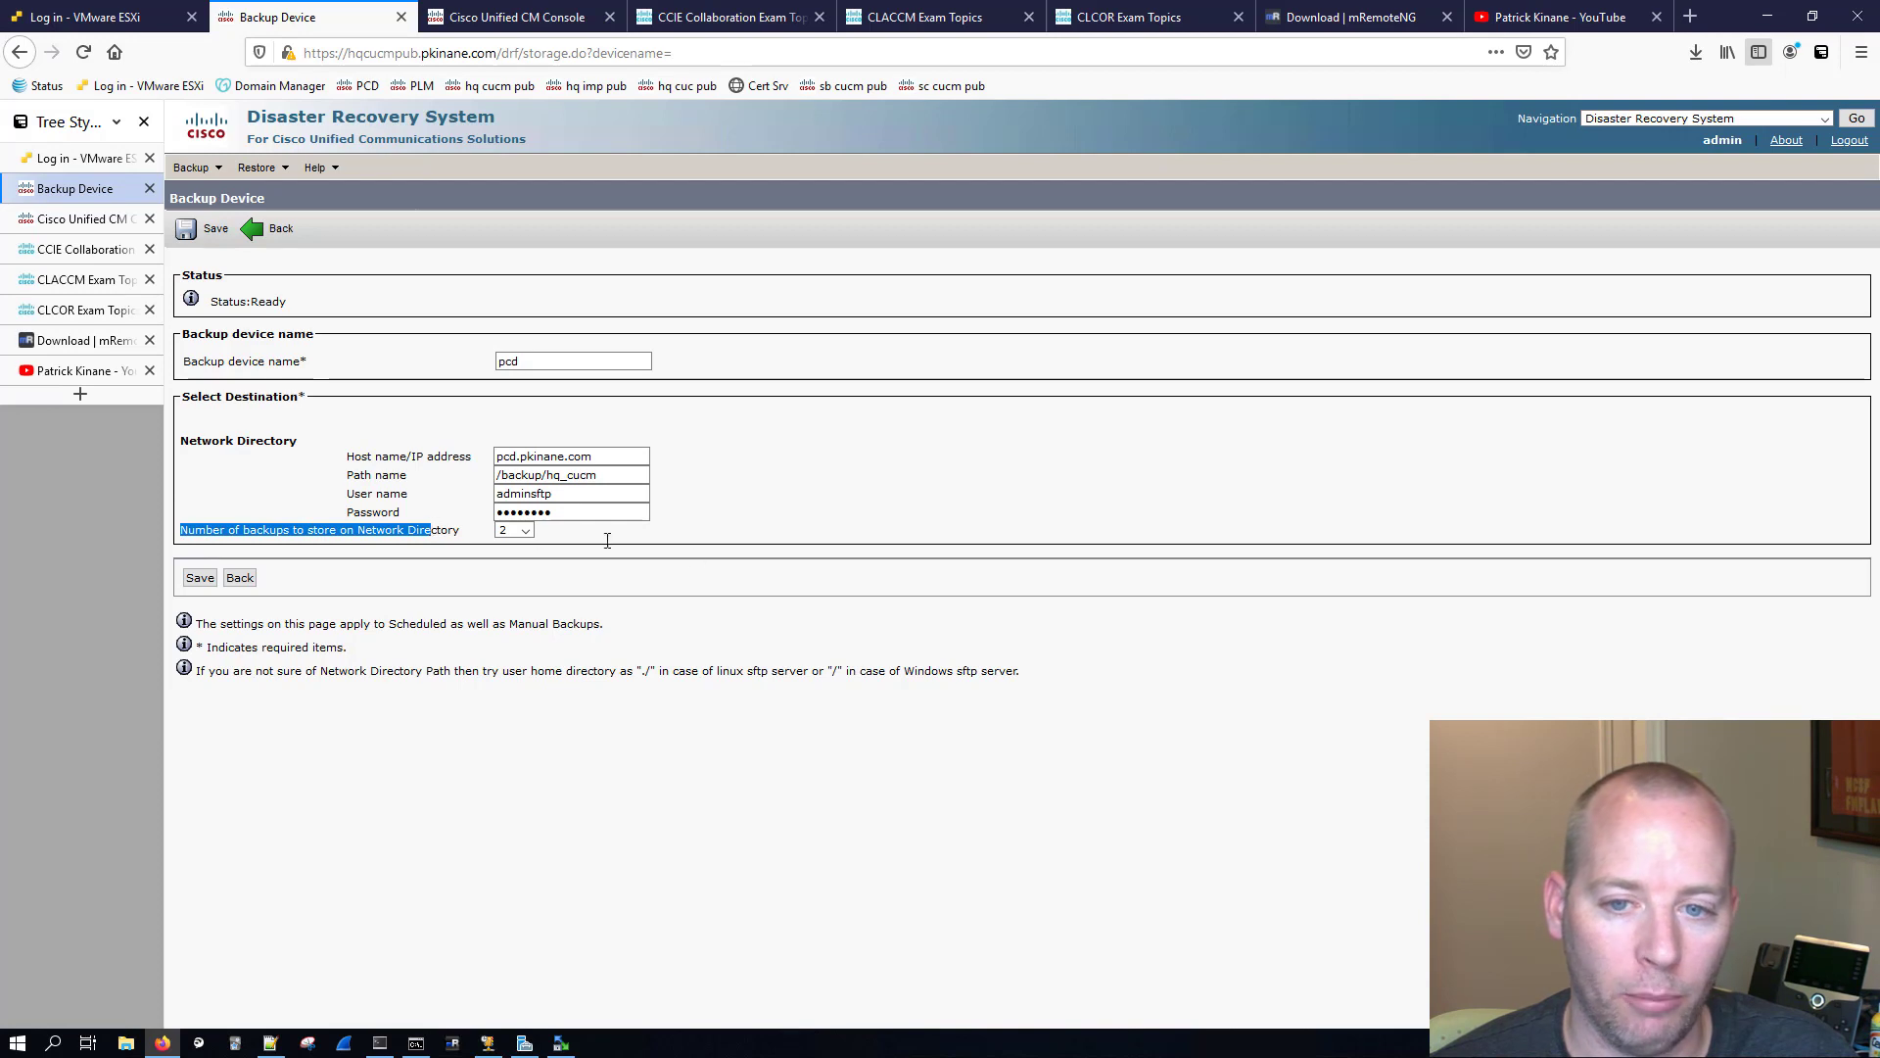
{"action": "left_click", "coordinate": [564, 535]}
{"action": "left_click", "coordinate": [527, 529]}
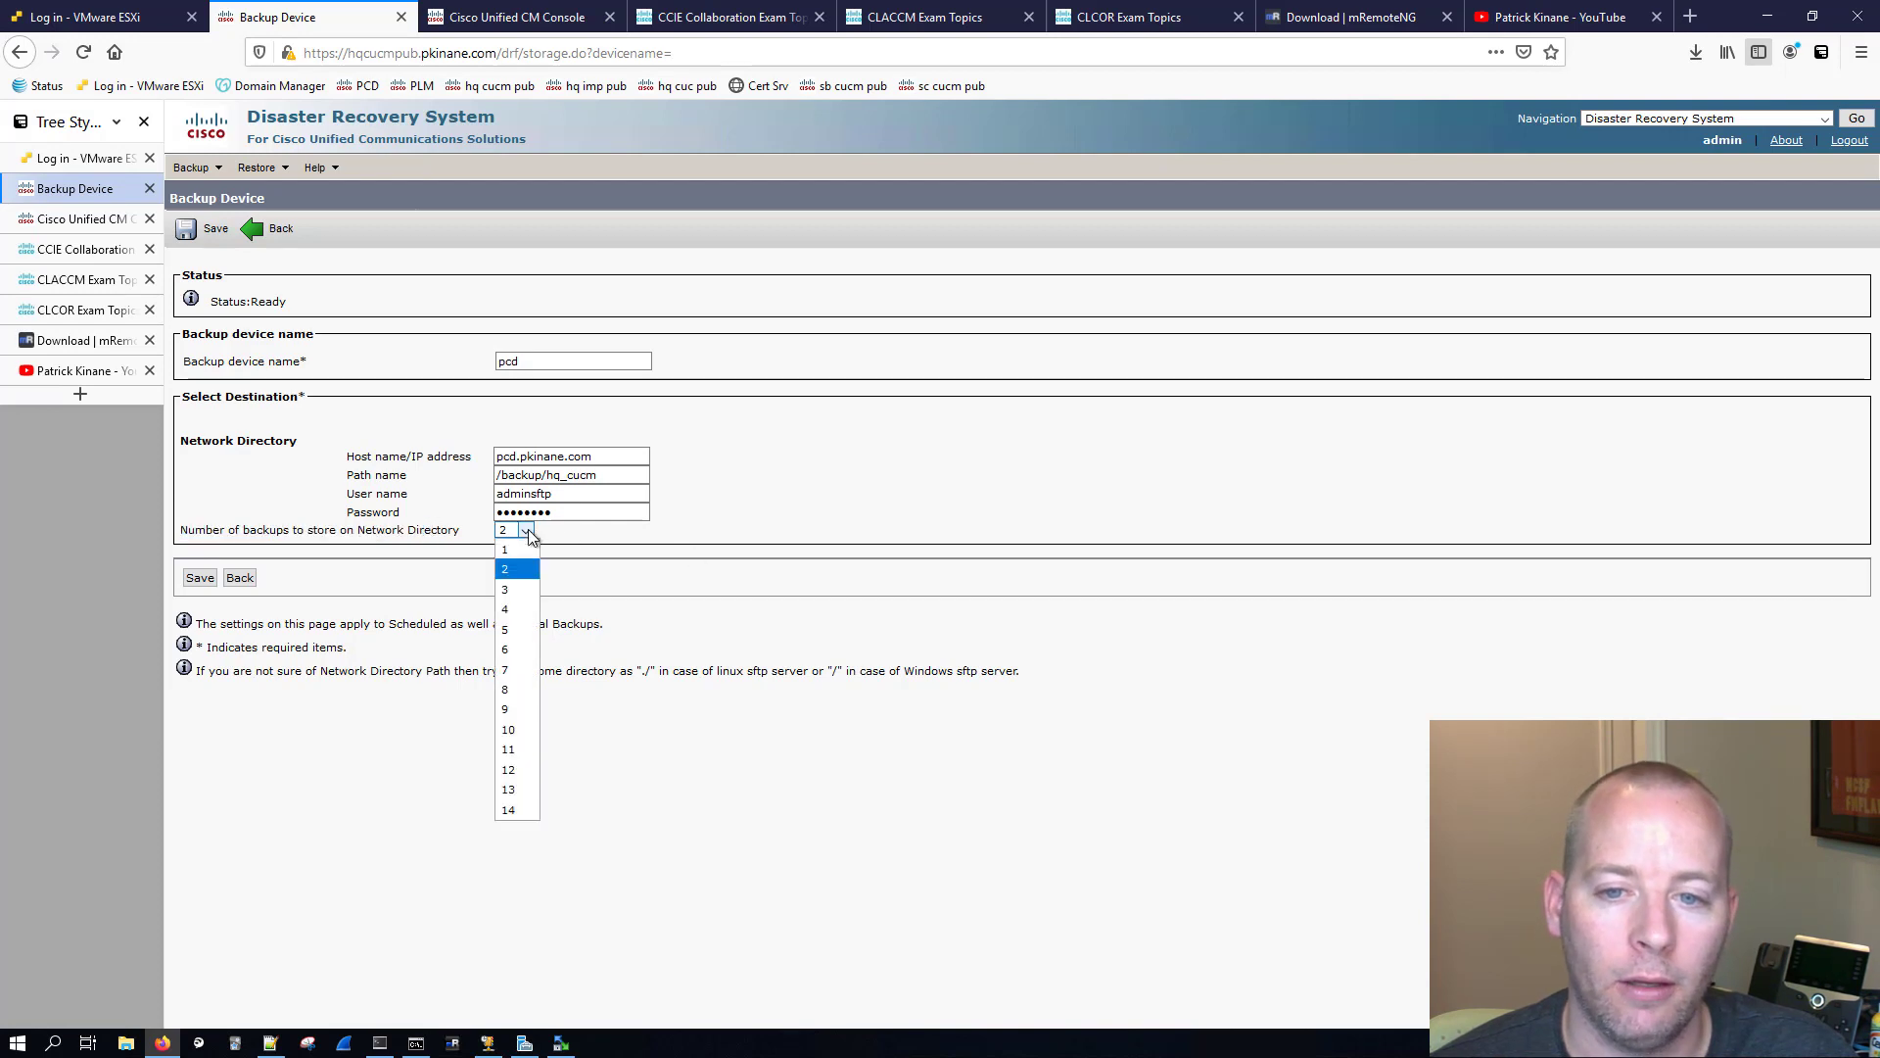
{"action": "left_click", "coordinate": [510, 628]}
{"action": "left_click", "coordinate": [200, 577]}
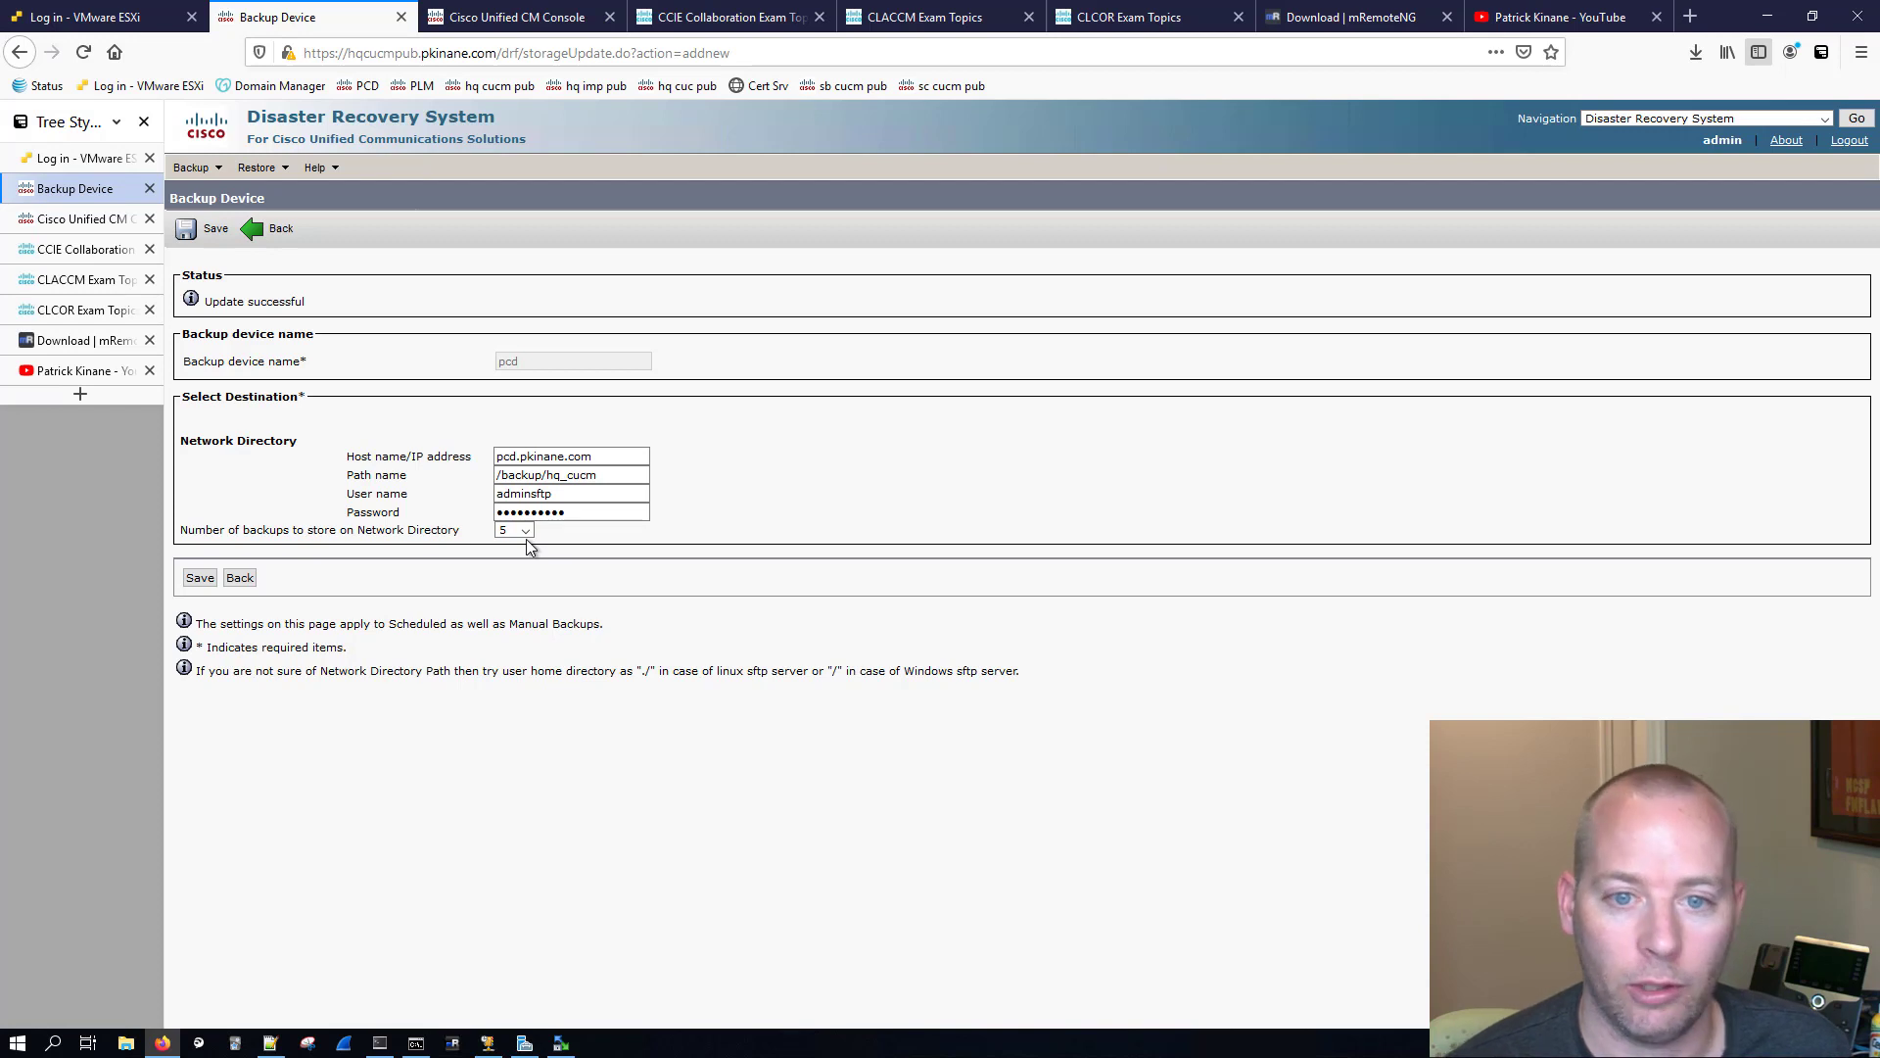
{"action": "left_click", "coordinate": [559, 469]}
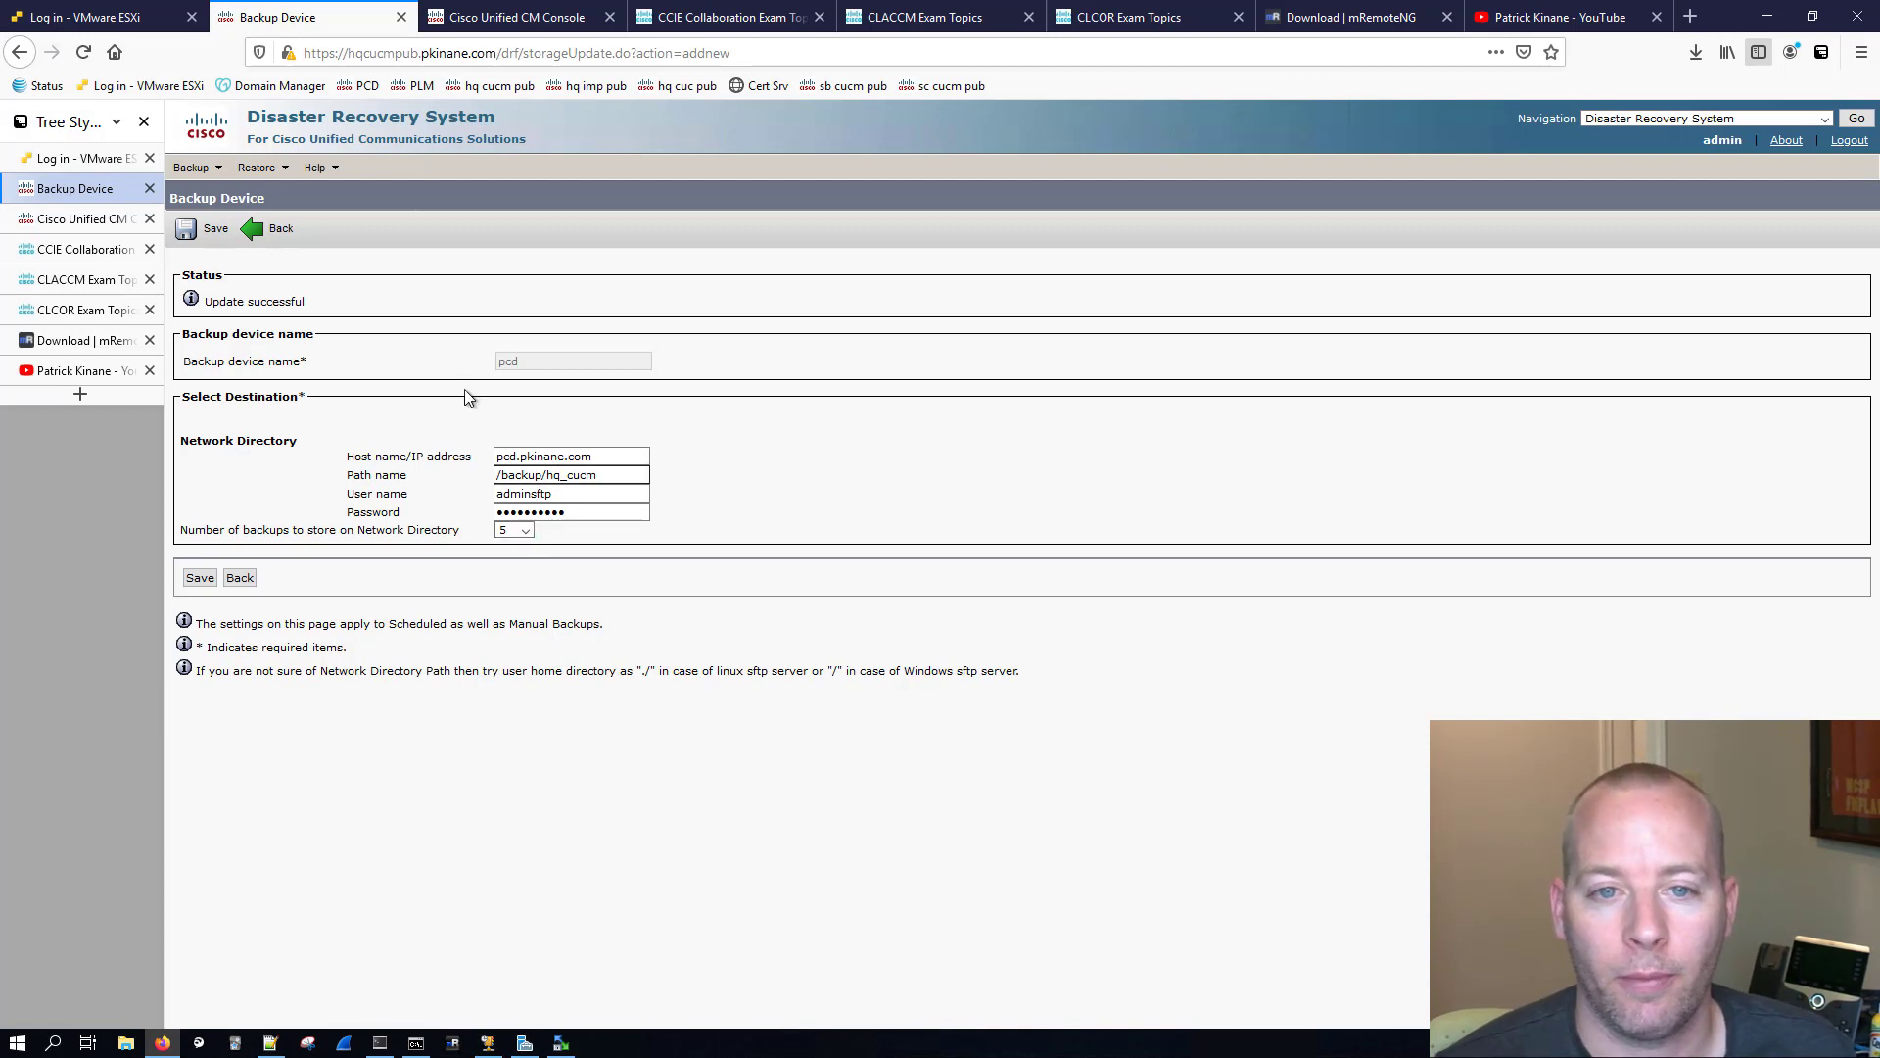
Step: Add a new backup schedule covering the UCM and IM_AND_PRESENCE features, with pcd as its backup device
{"action": "mouse_move", "coordinate": [203, 173]}
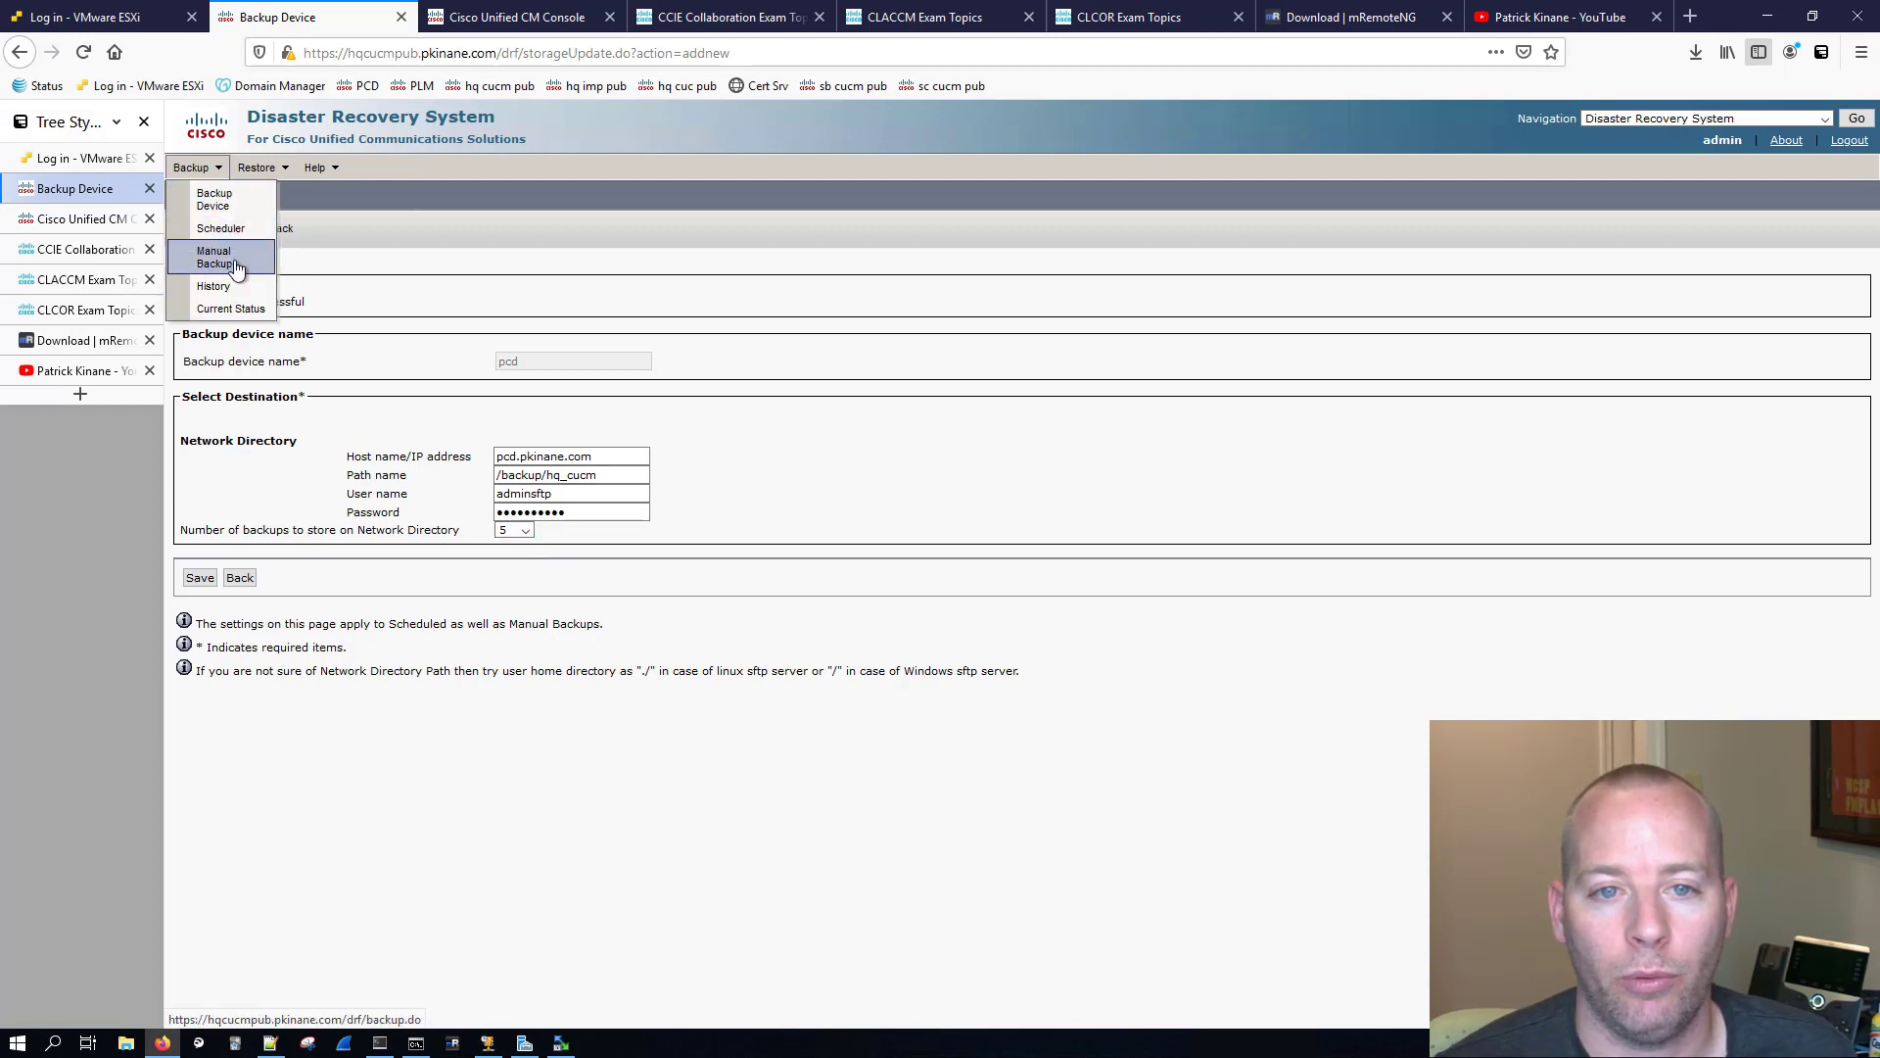
{"action": "left_click", "coordinate": [222, 231]}
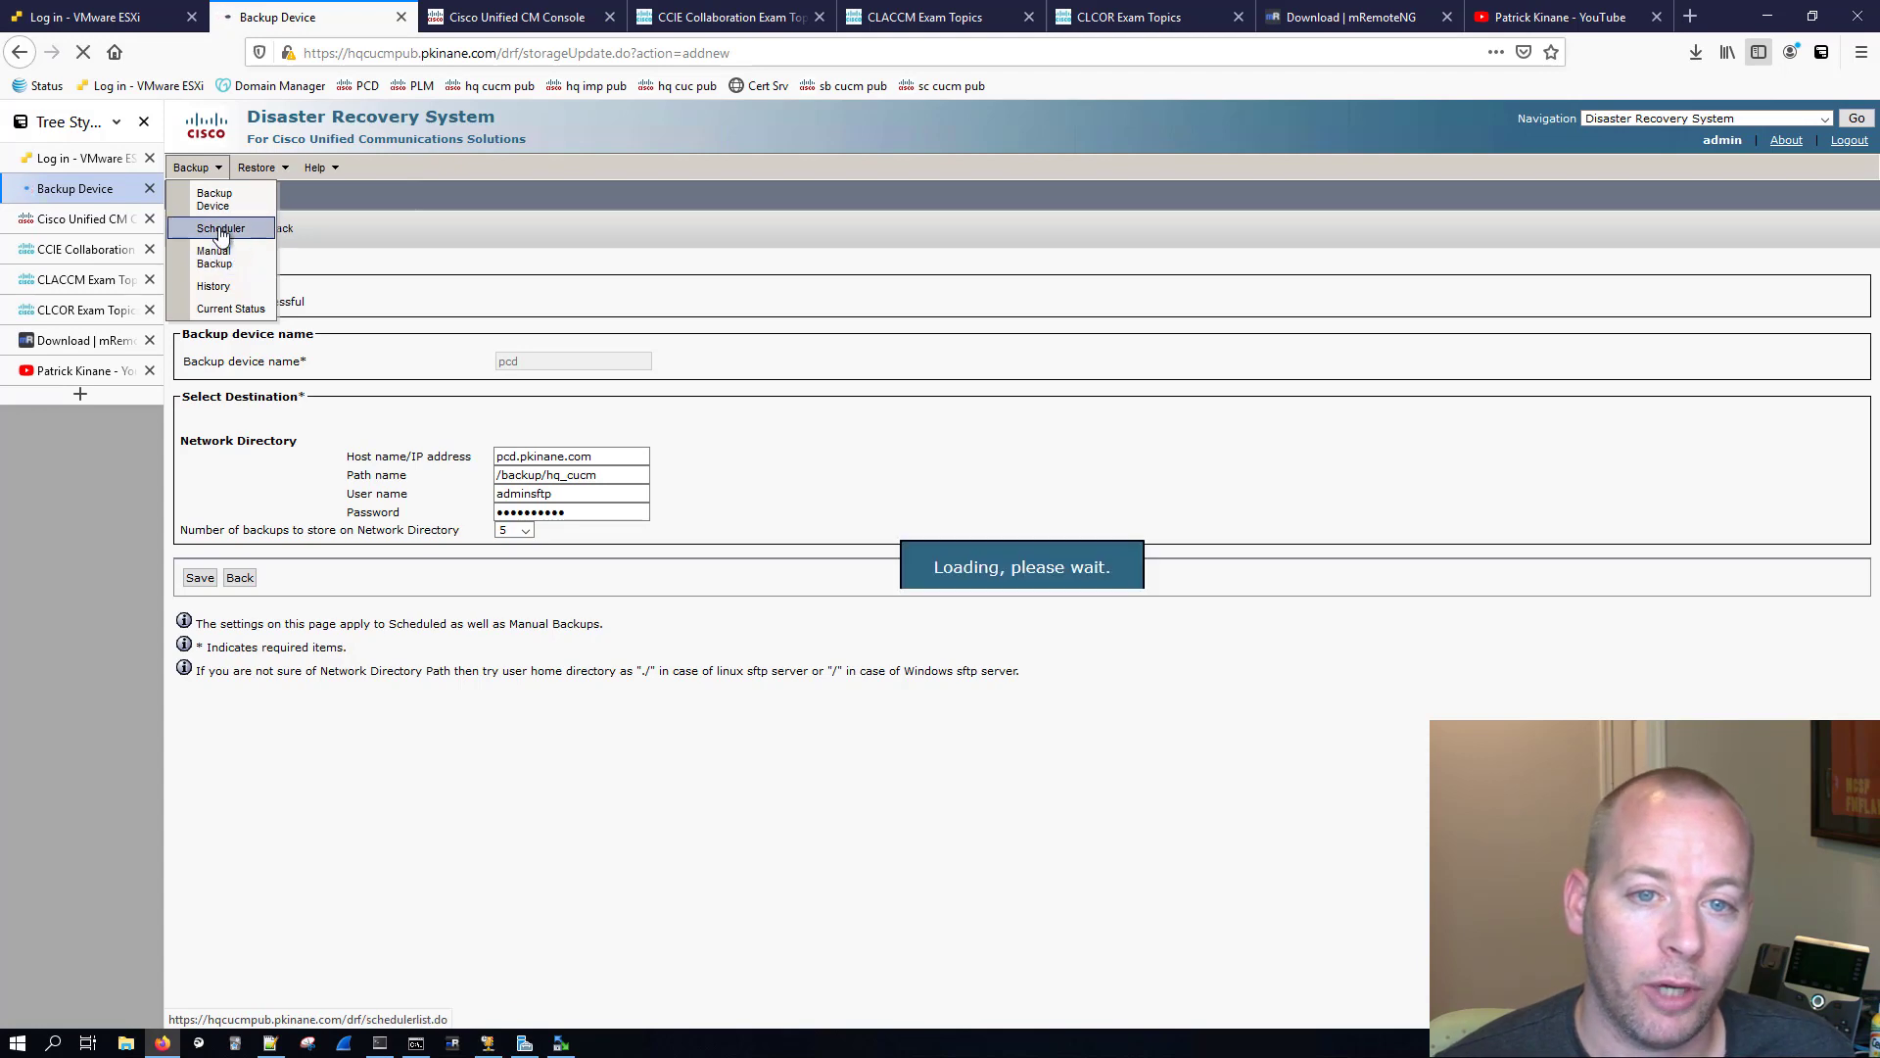
{"action": "left_click", "coordinate": [236, 436]}
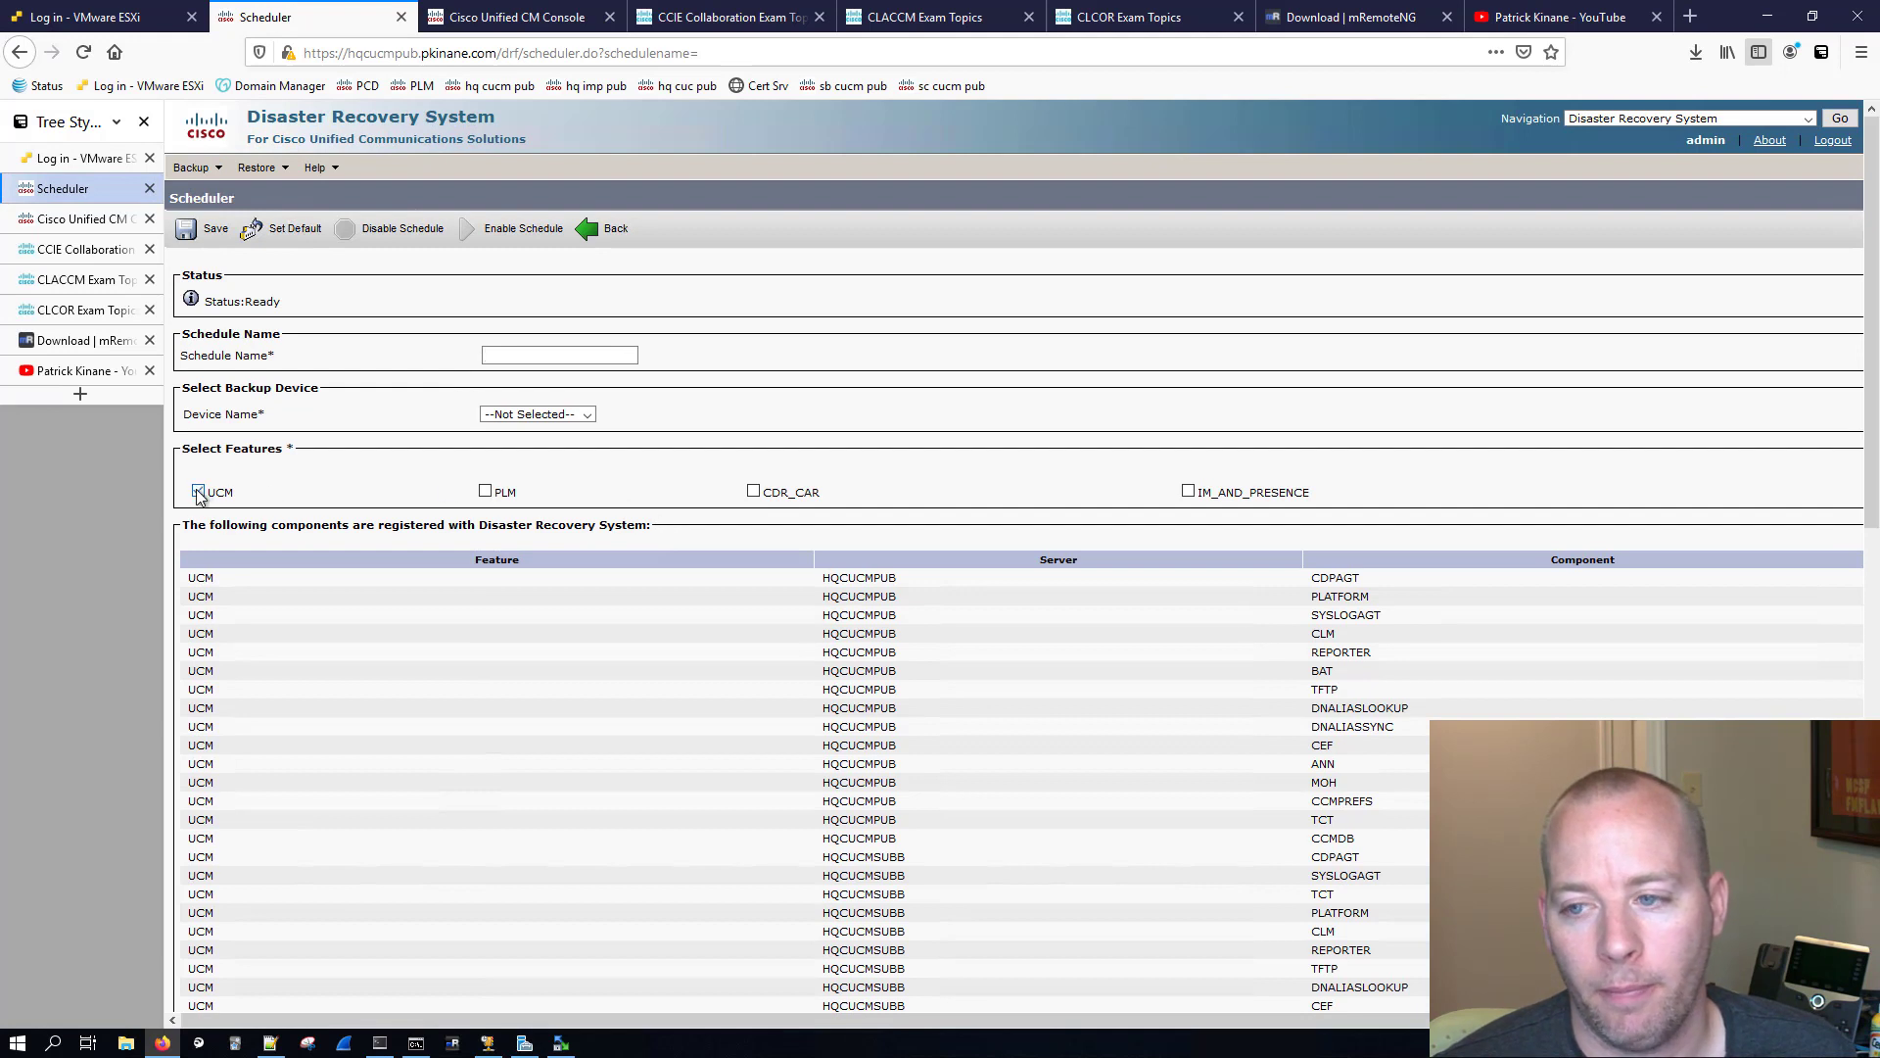
{"action": "left_click", "coordinate": [198, 492]}
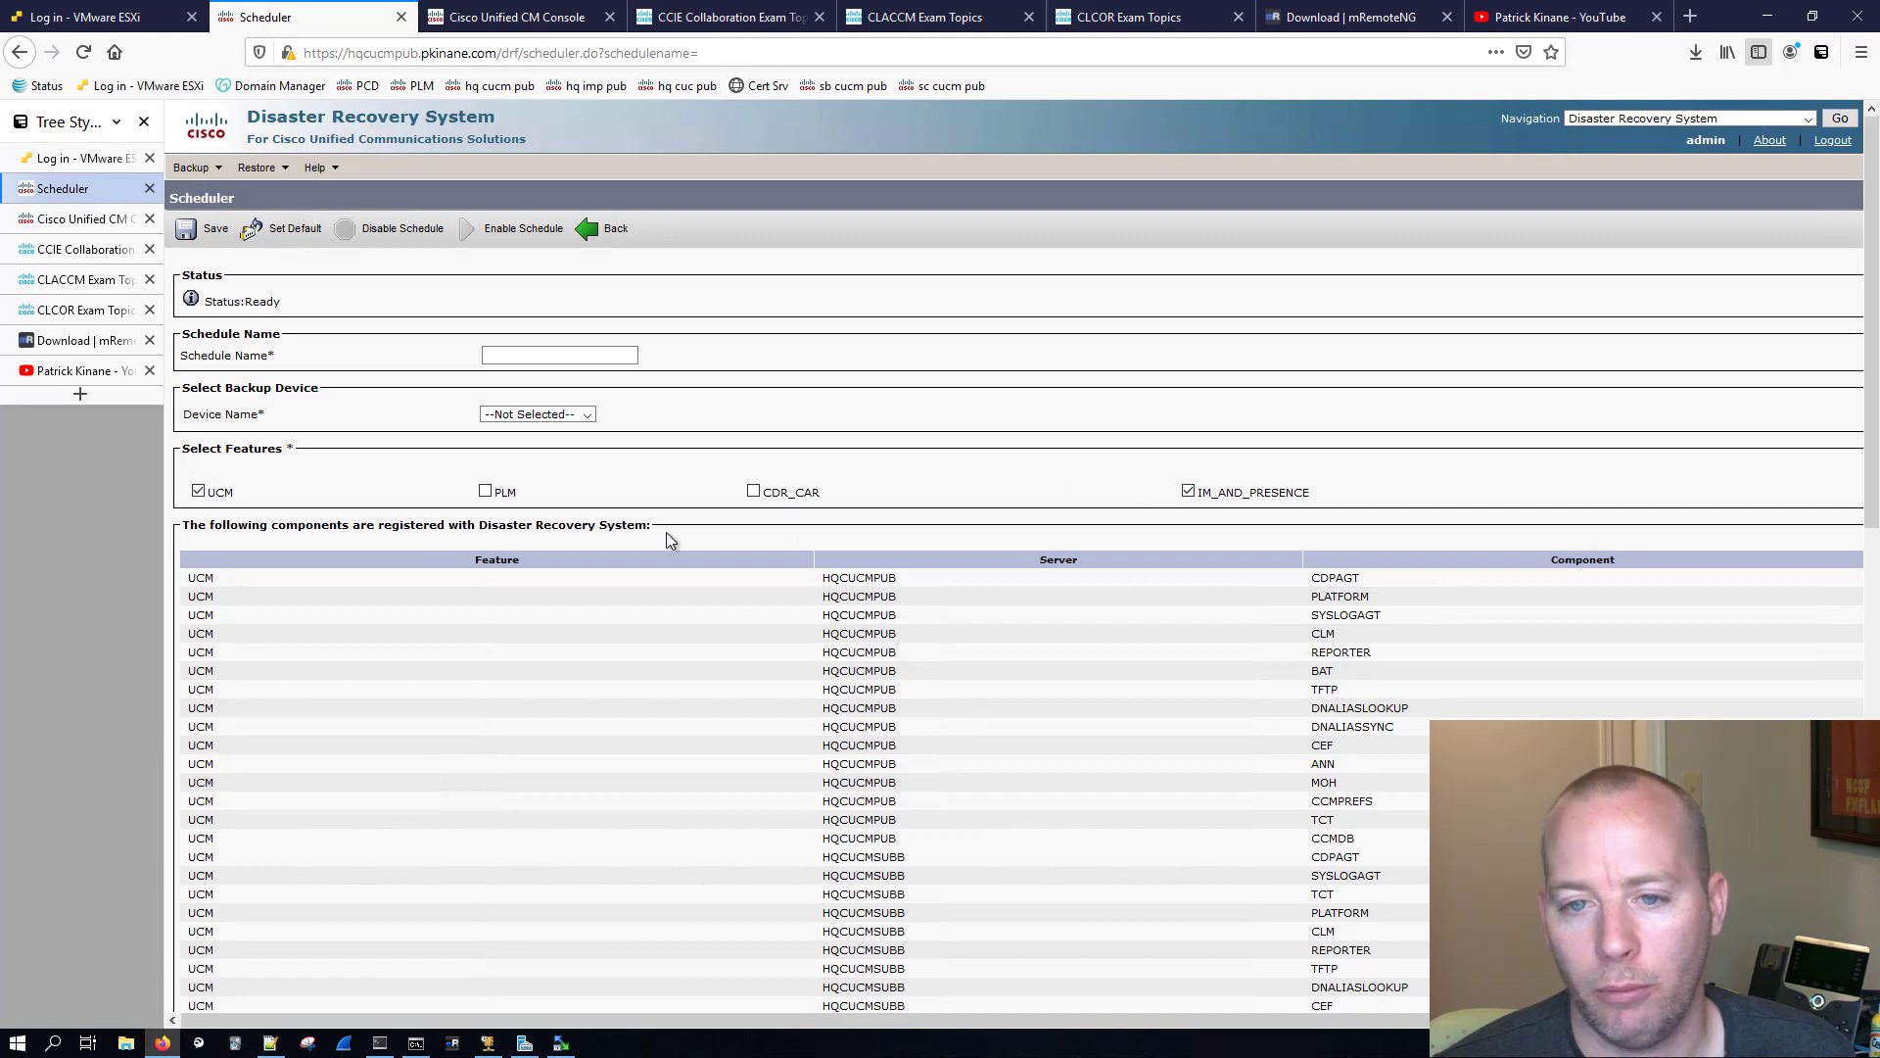
{"action": "left_click", "coordinate": [587, 416]}
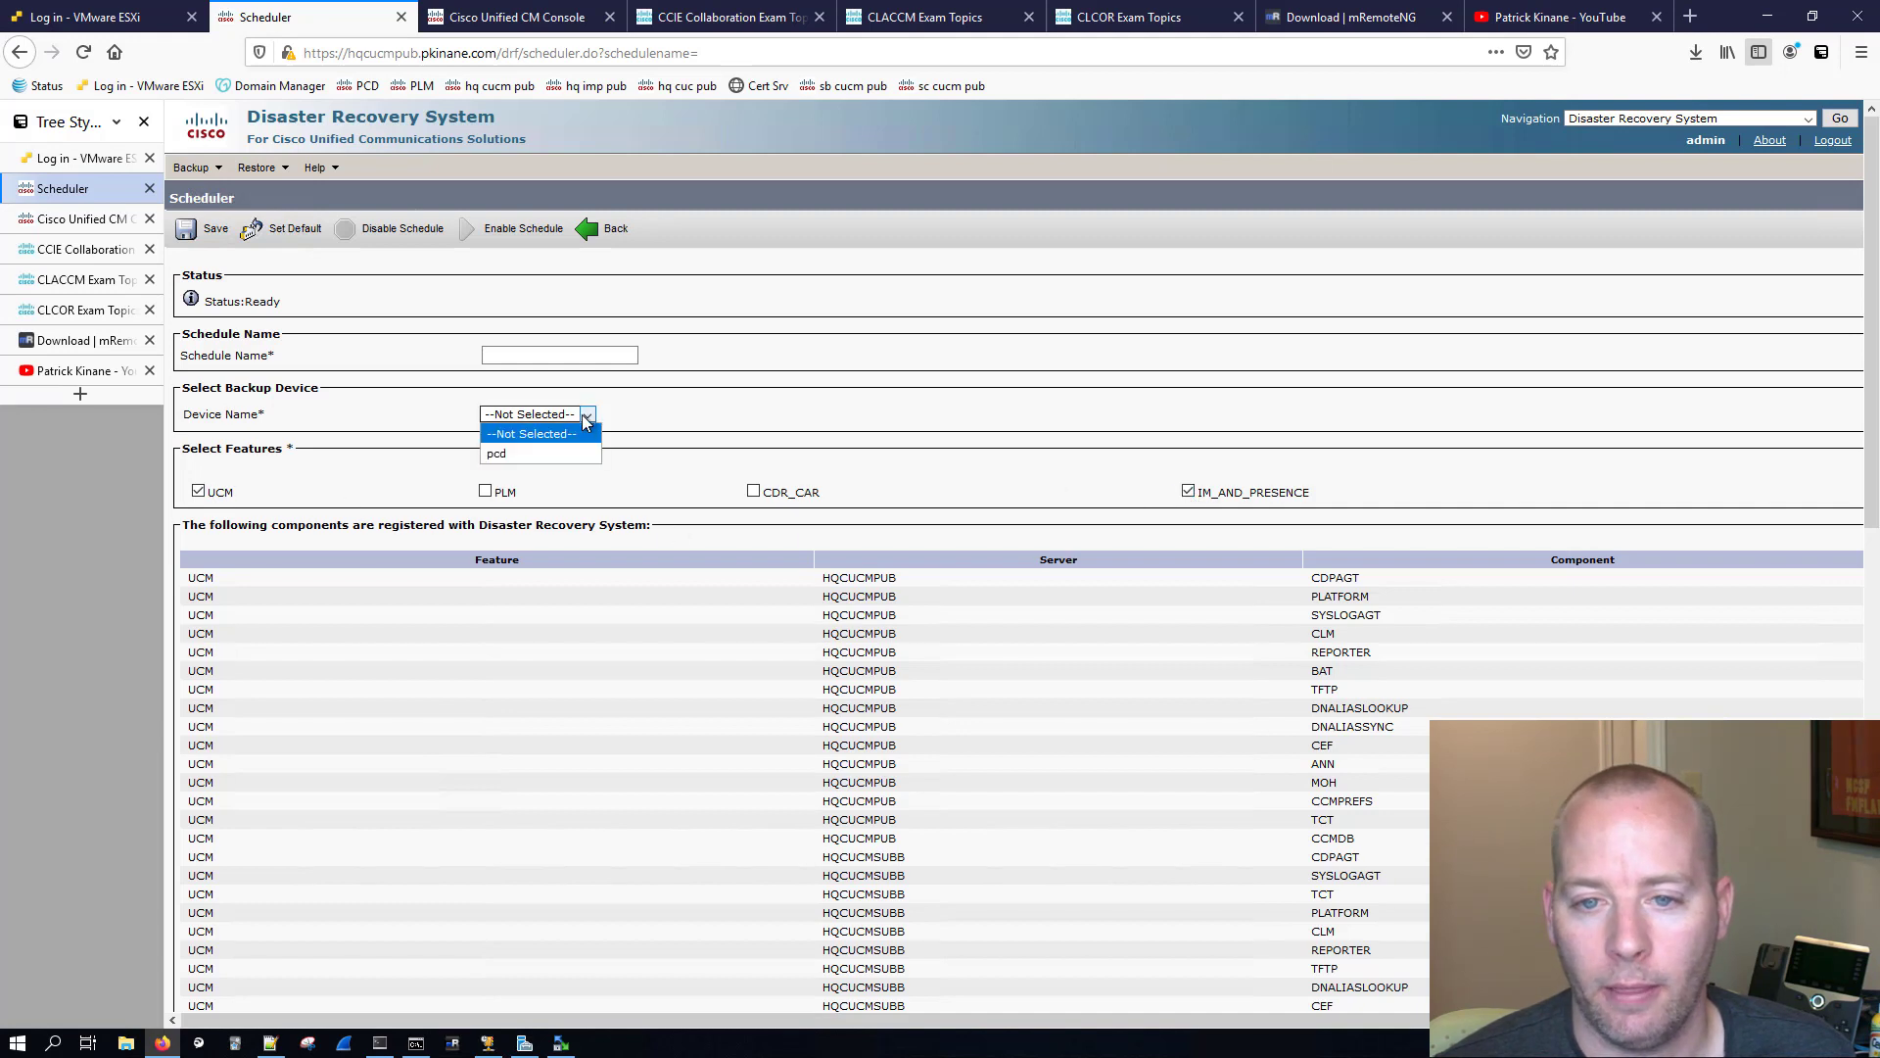
{"action": "left_click", "coordinate": [498, 456]}
Step: Name the backup schedule ucm_imp_mwf
{"action": "left_click", "coordinate": [511, 355]}
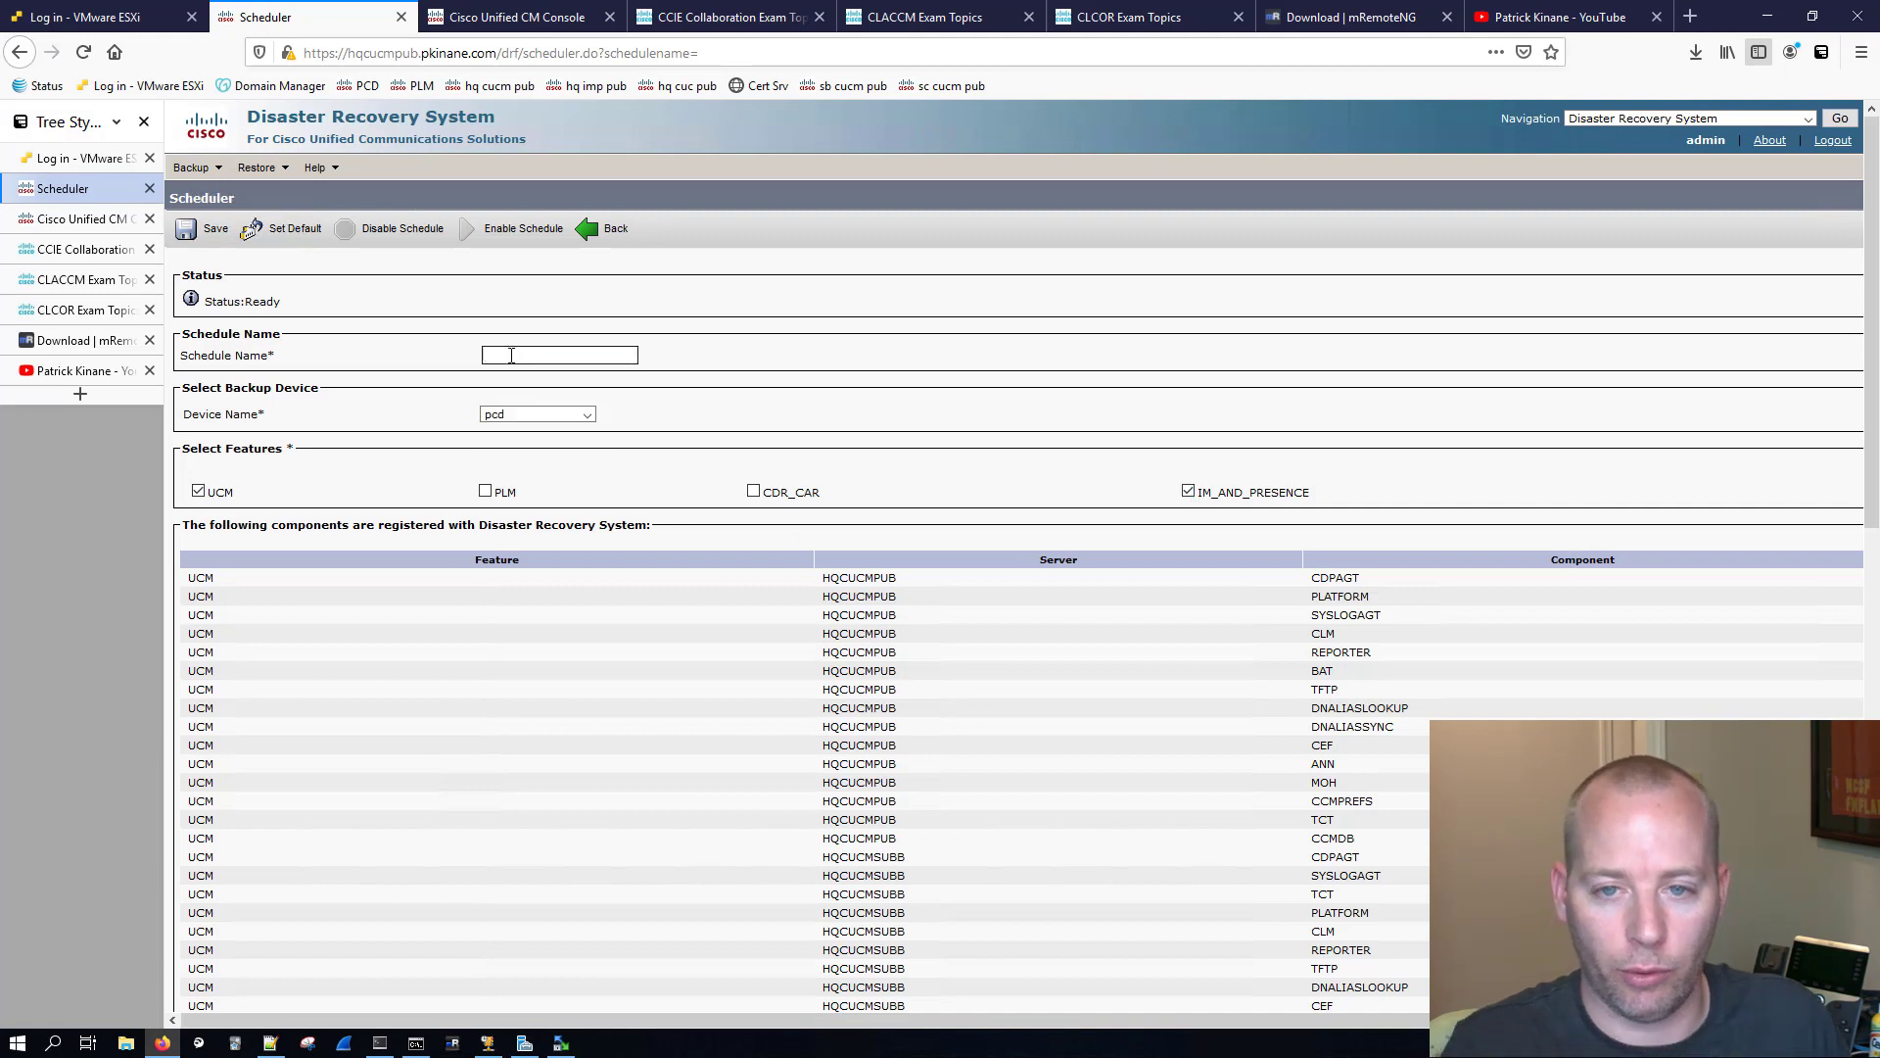
{"action": "type", "text": "ucm"}
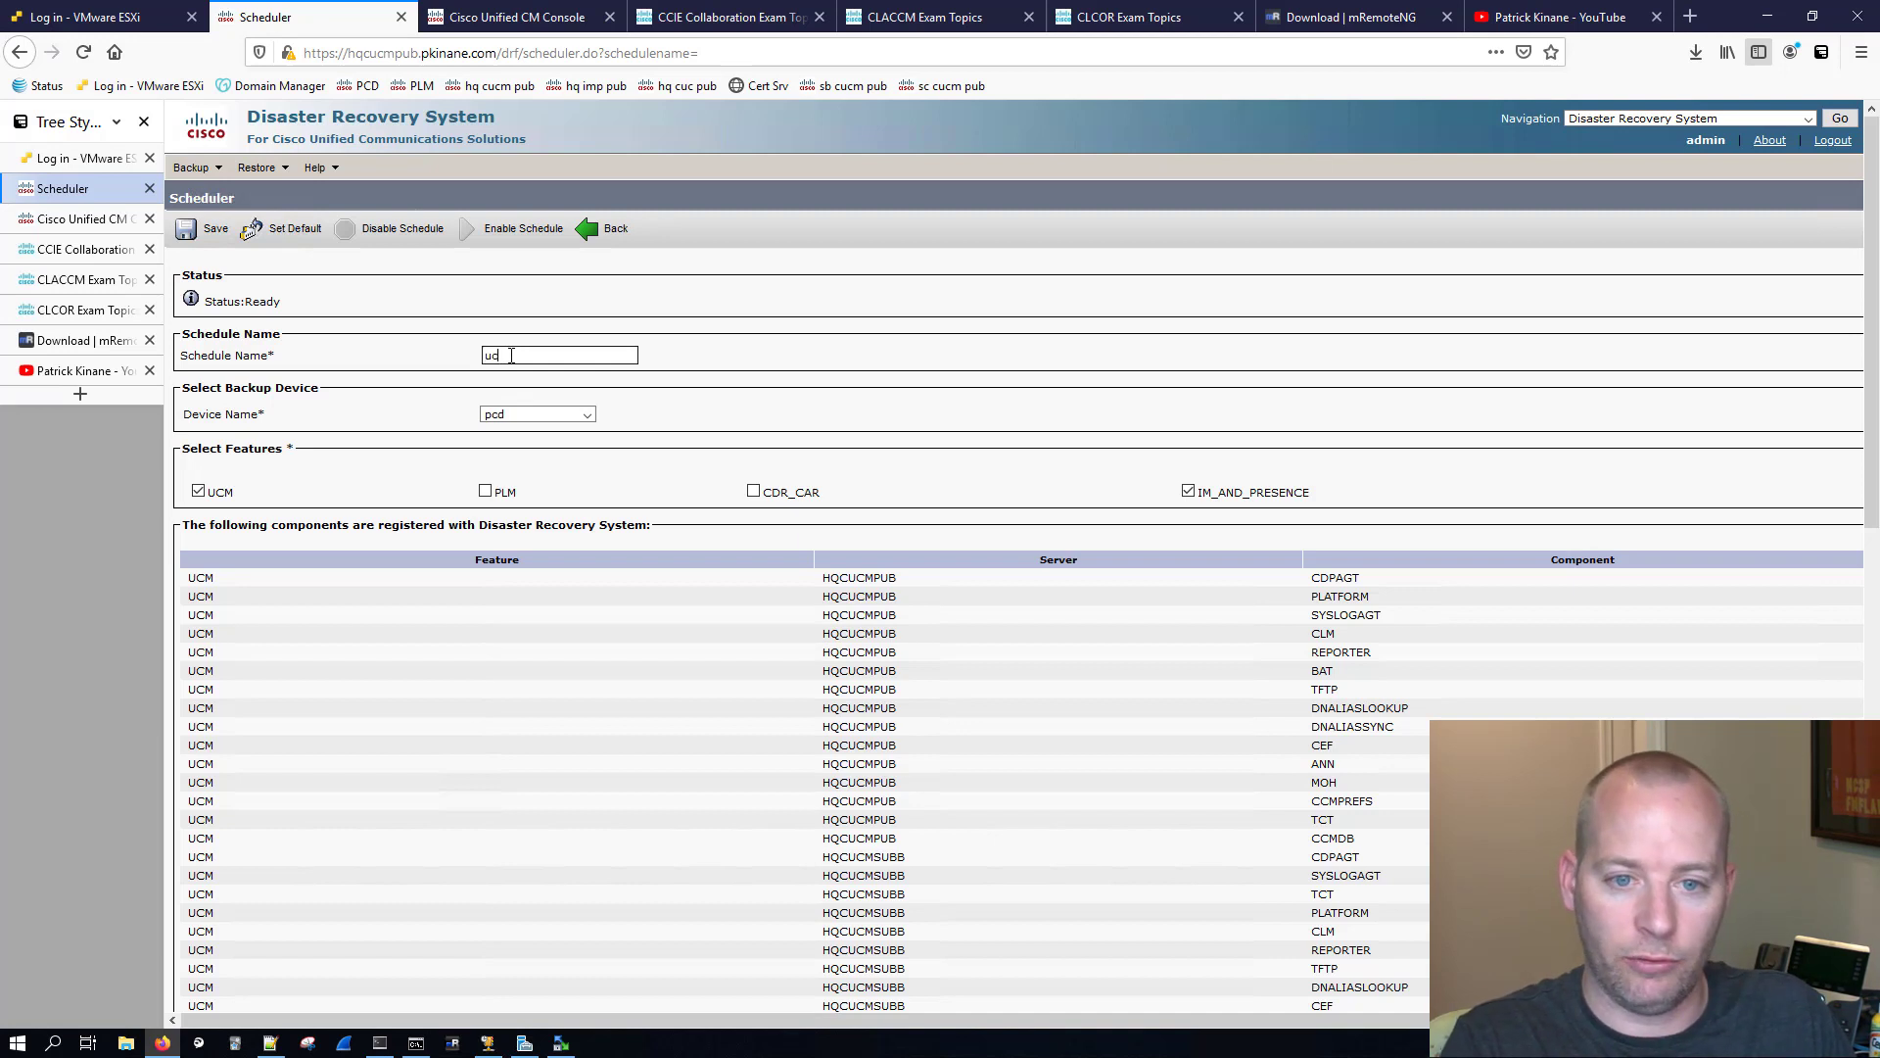
{"action": "type", "text": "_imp"}
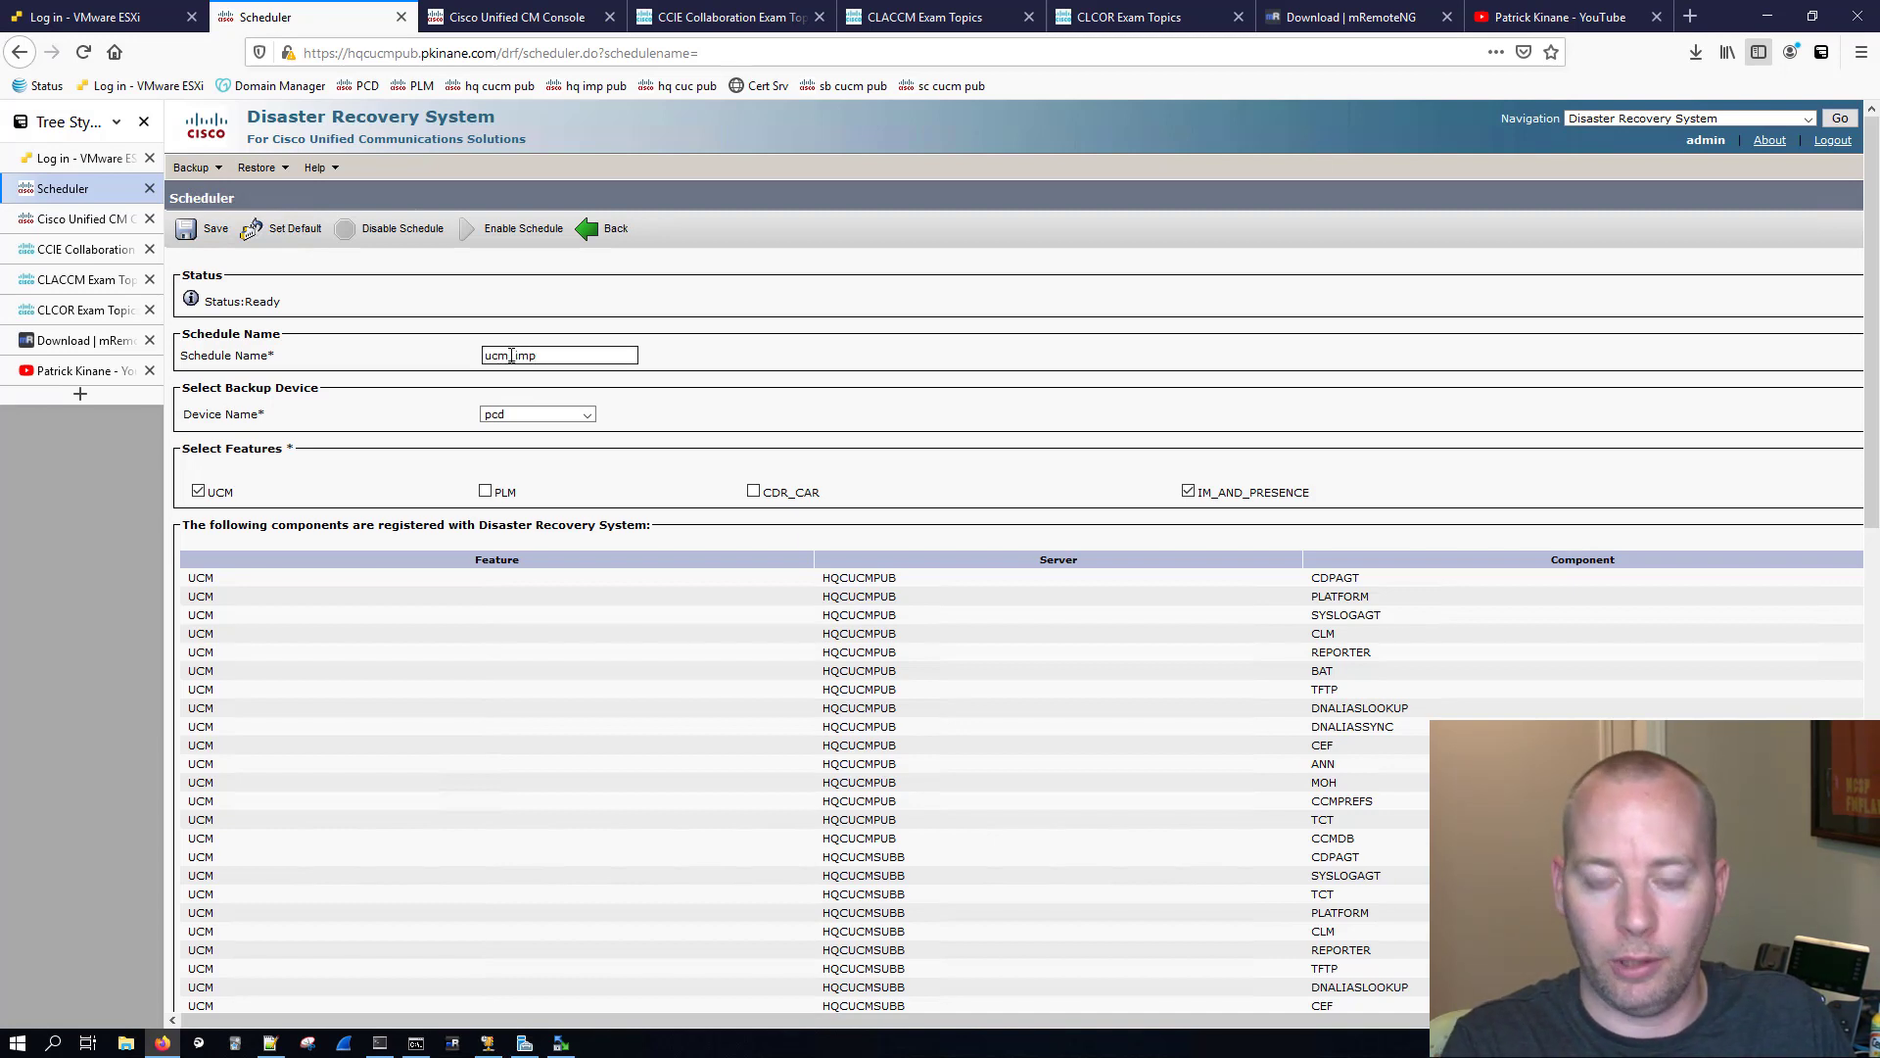
{"action": "type", "text": "_mwf"}
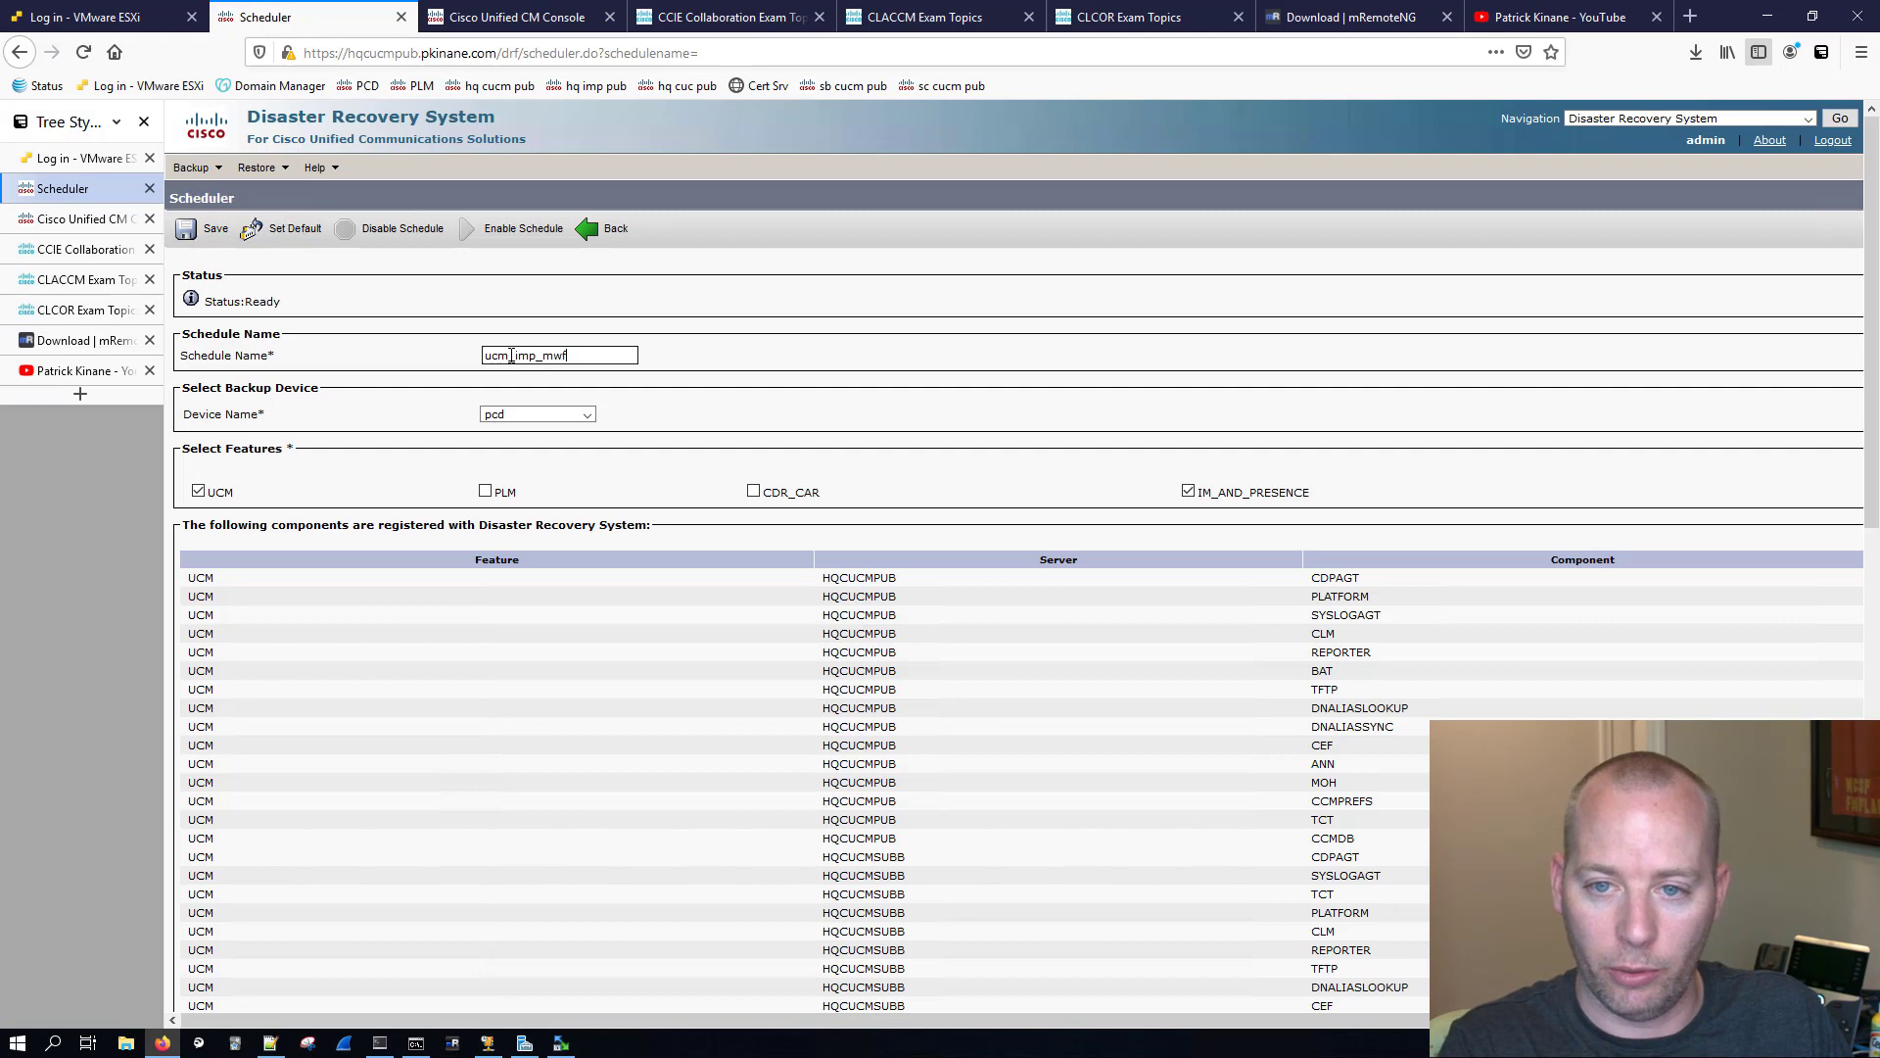
{"action": "left_click", "coordinate": [596, 522]}
Step: Set the schedule to start at 16:00 weekly on Monday, Wednesday and Friday, and save it, acknowledging the encryption notice
{"action": "scroll", "coordinate": [597, 522], "scroll_direction": "down", "scroll_amount": 10}
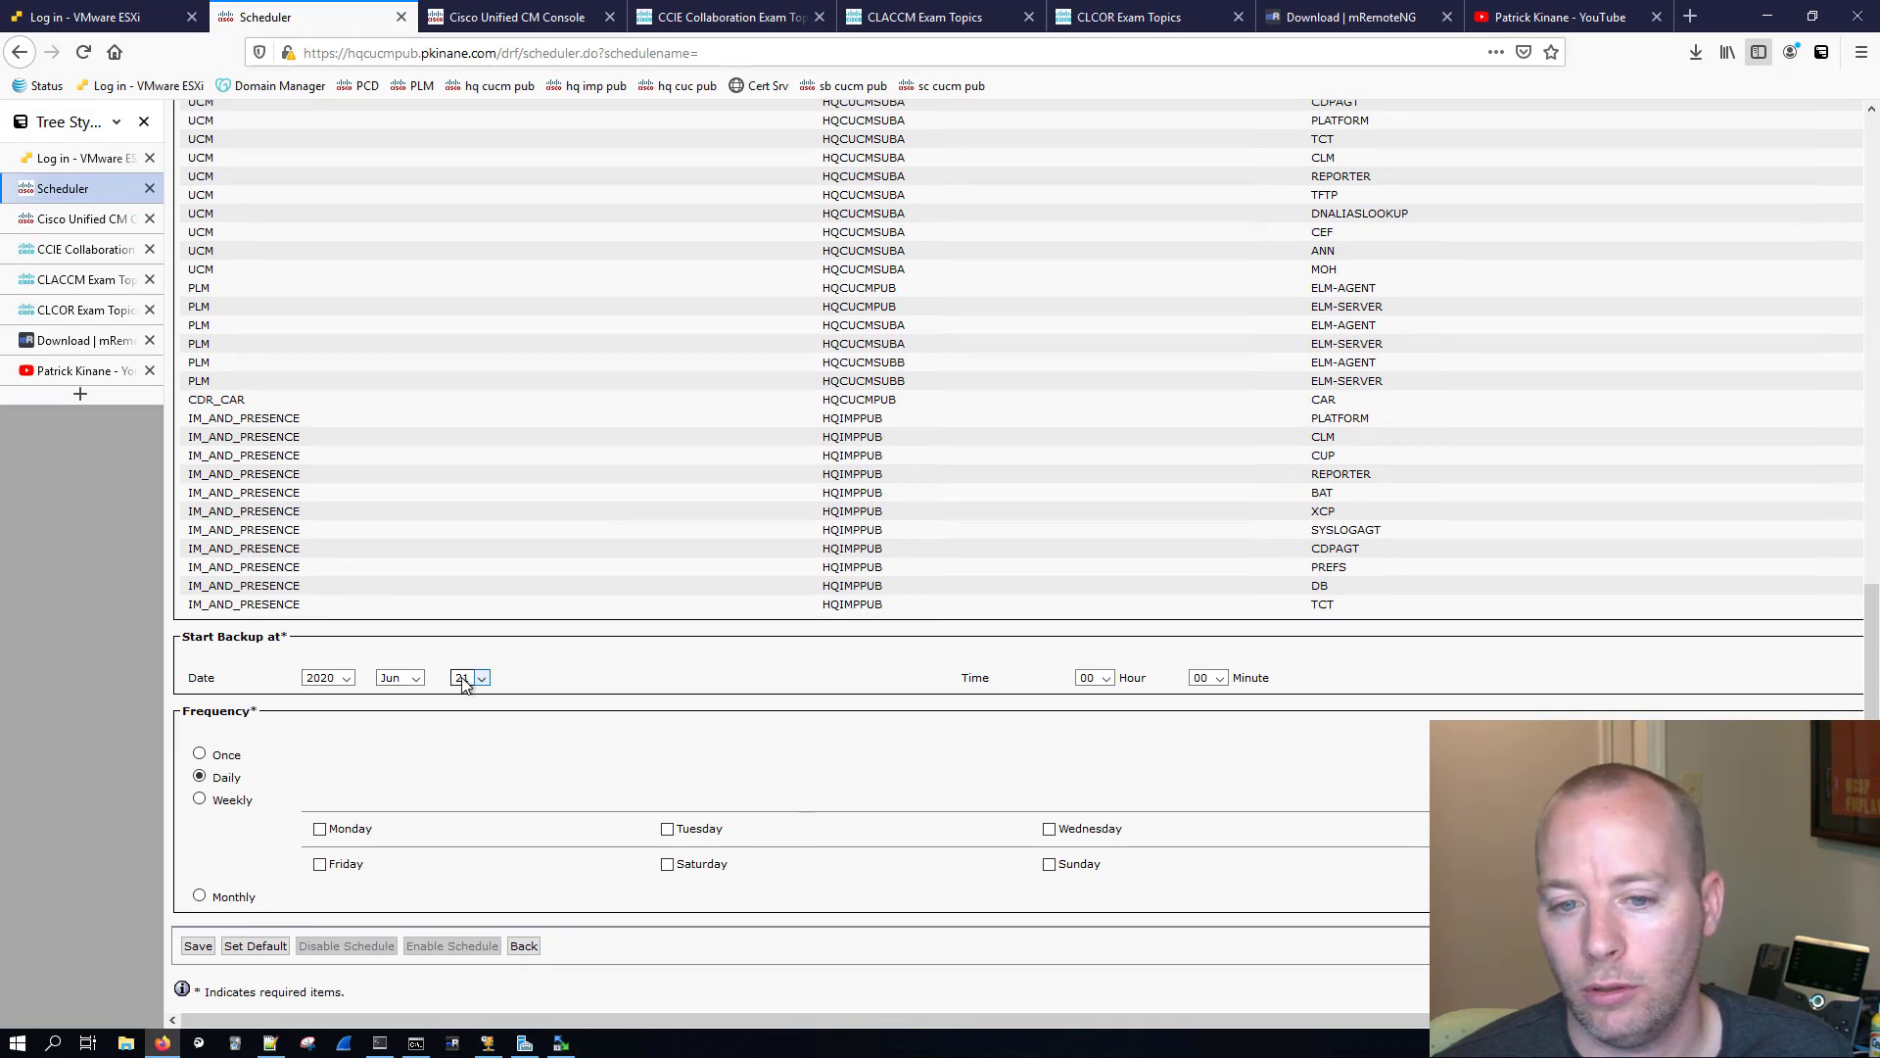
{"action": "left_click", "coordinate": [1107, 680]}
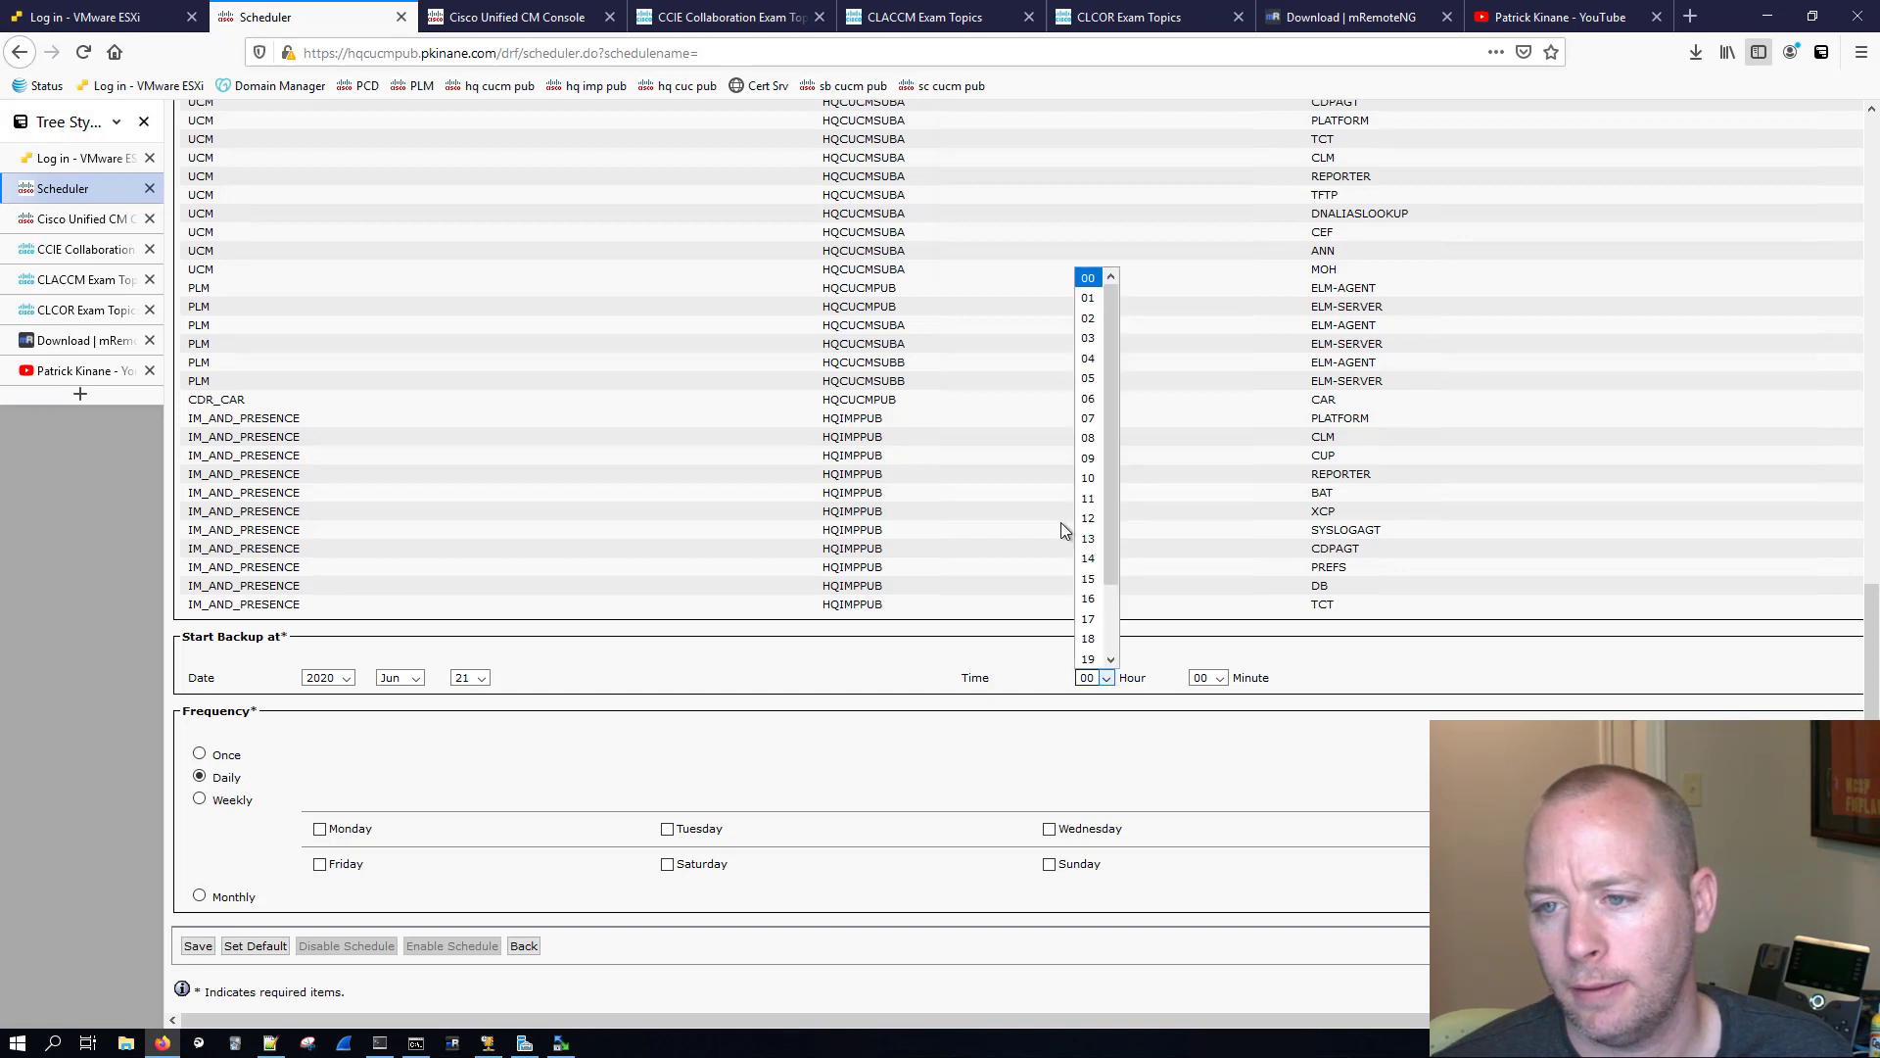
{"action": "left_click", "coordinate": [1092, 600]}
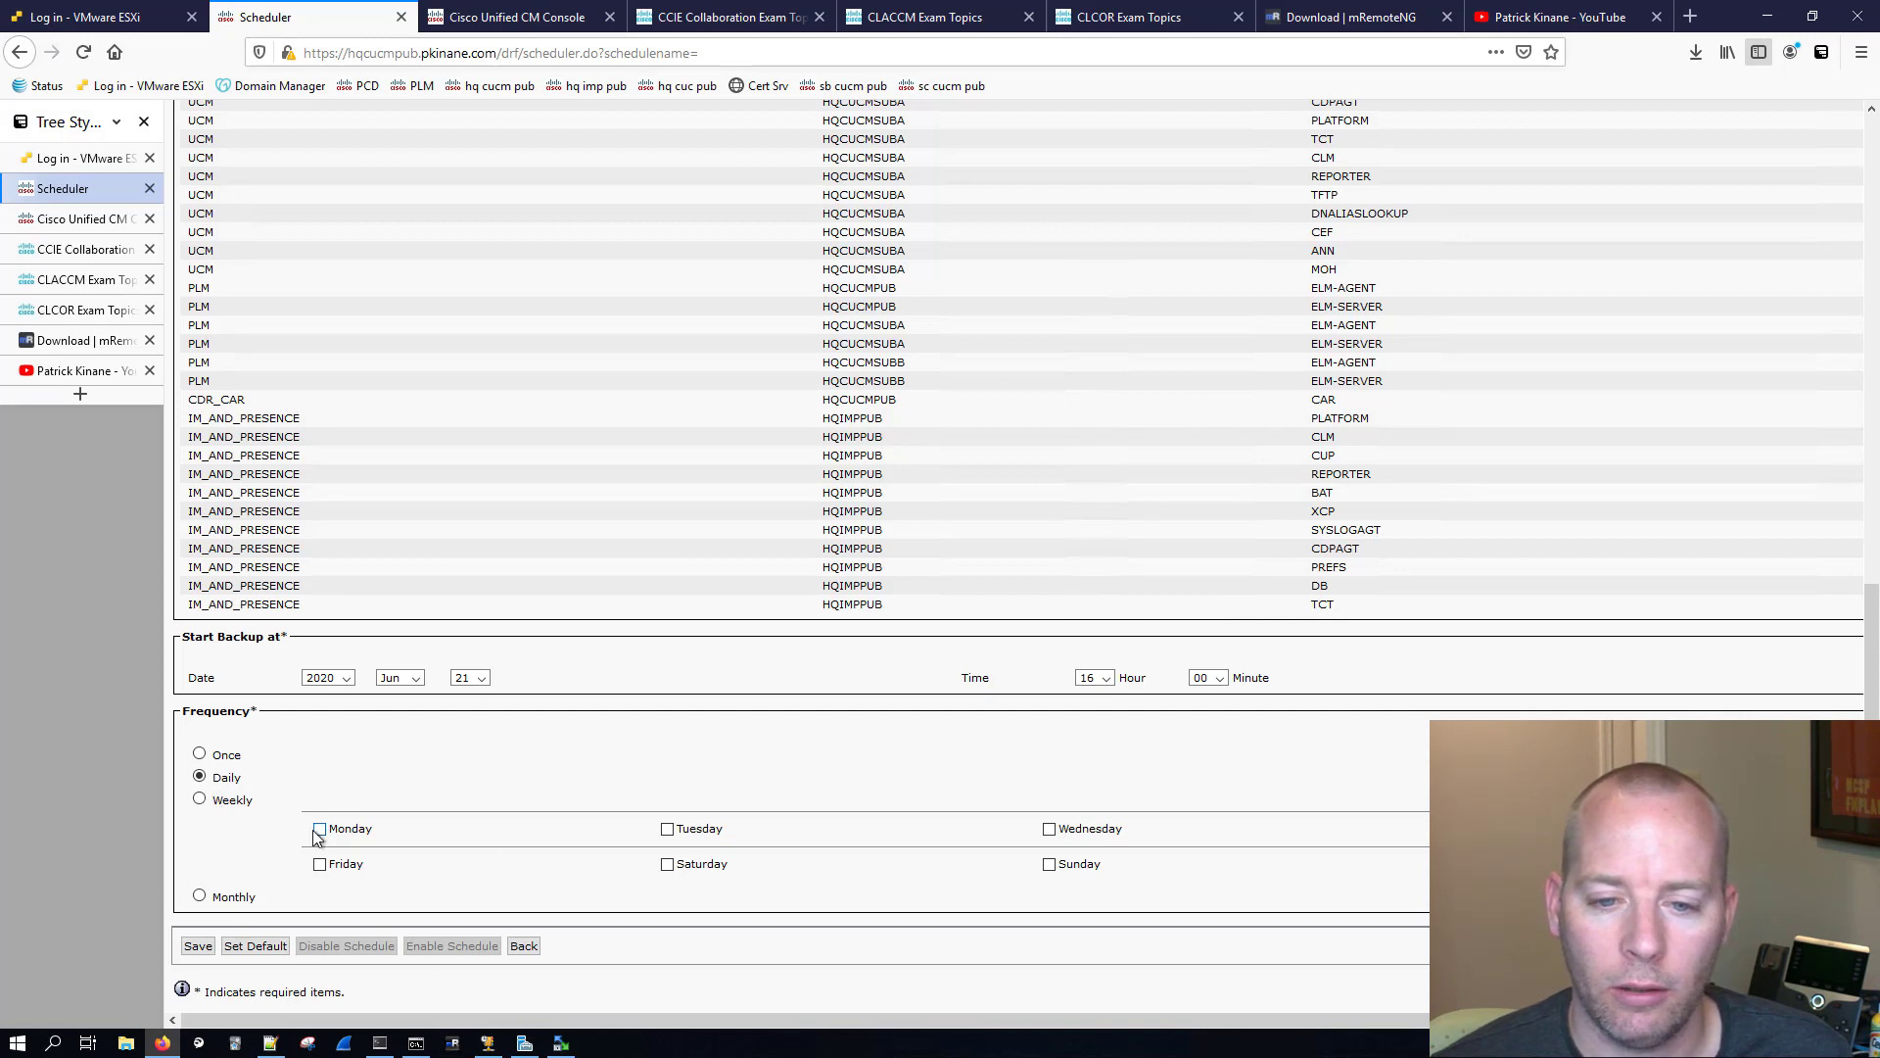
{"action": "left_click", "coordinate": [1049, 828]}
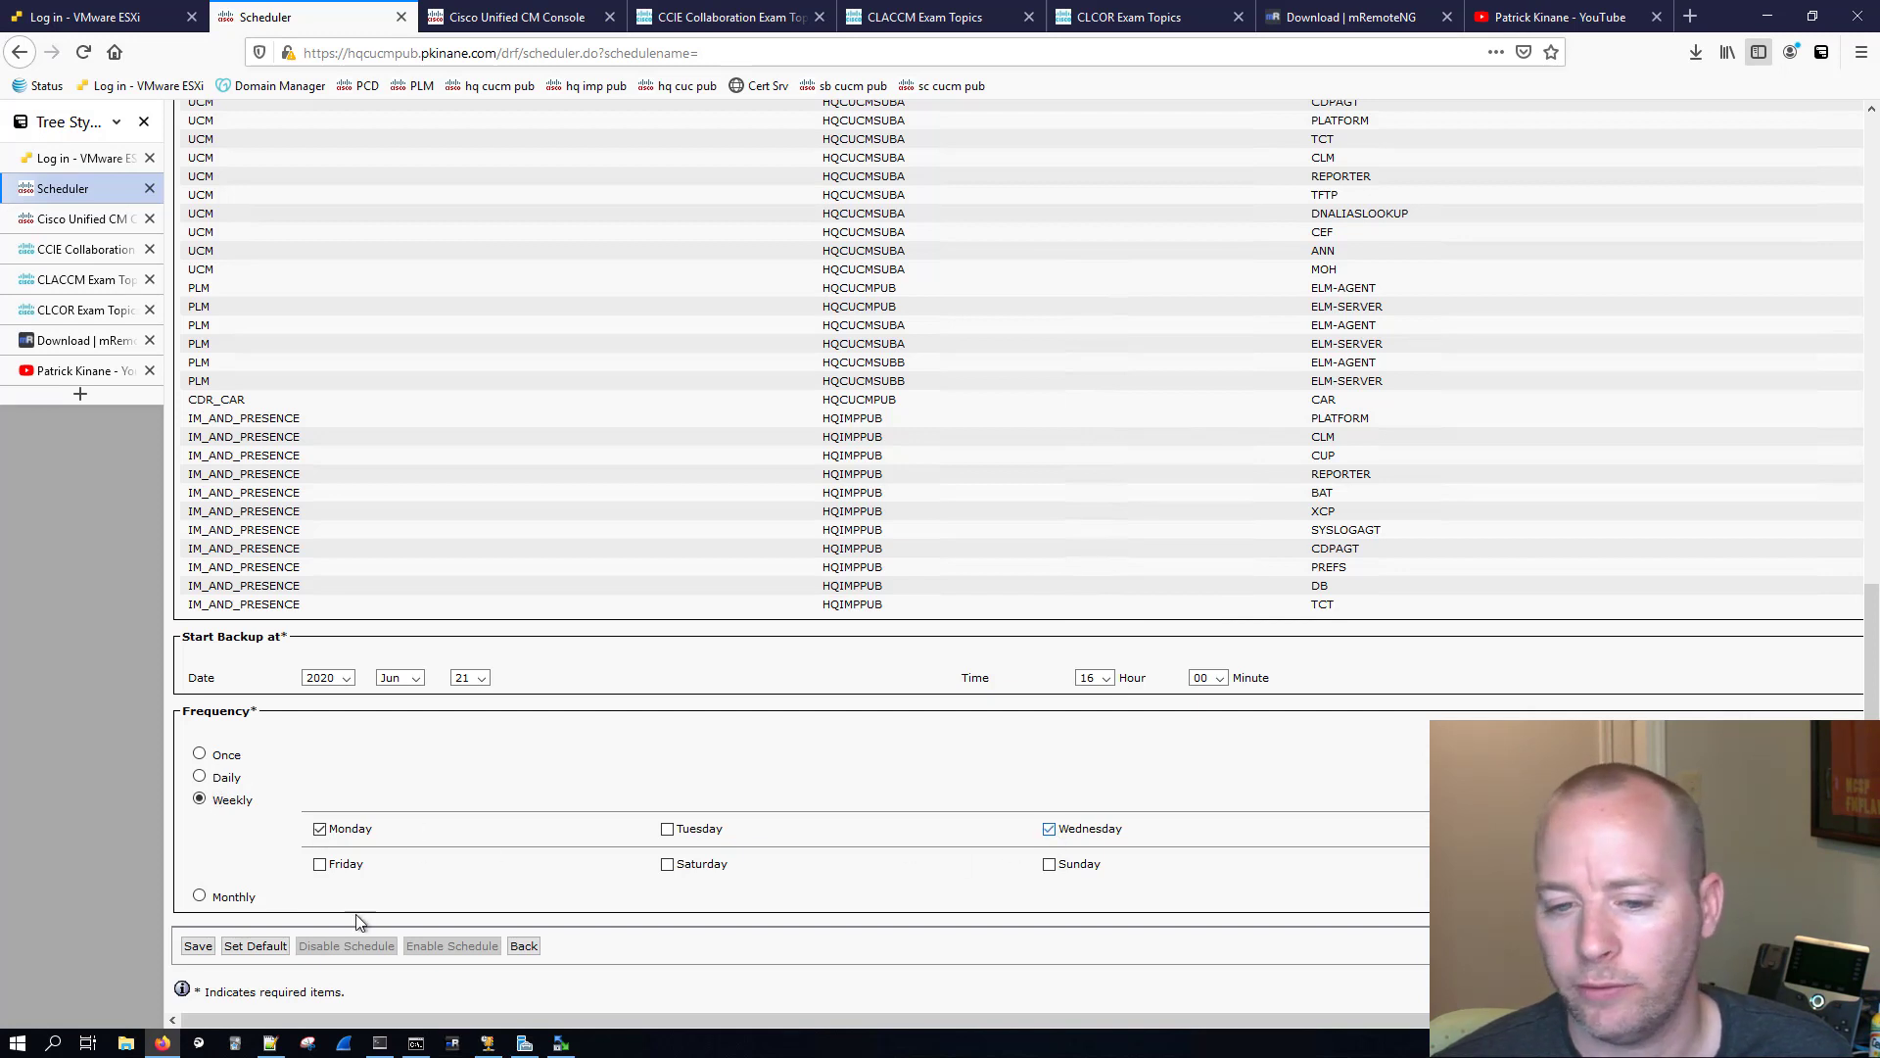
{"action": "left_click", "coordinate": [320, 863]}
{"action": "left_click", "coordinate": [198, 946]}
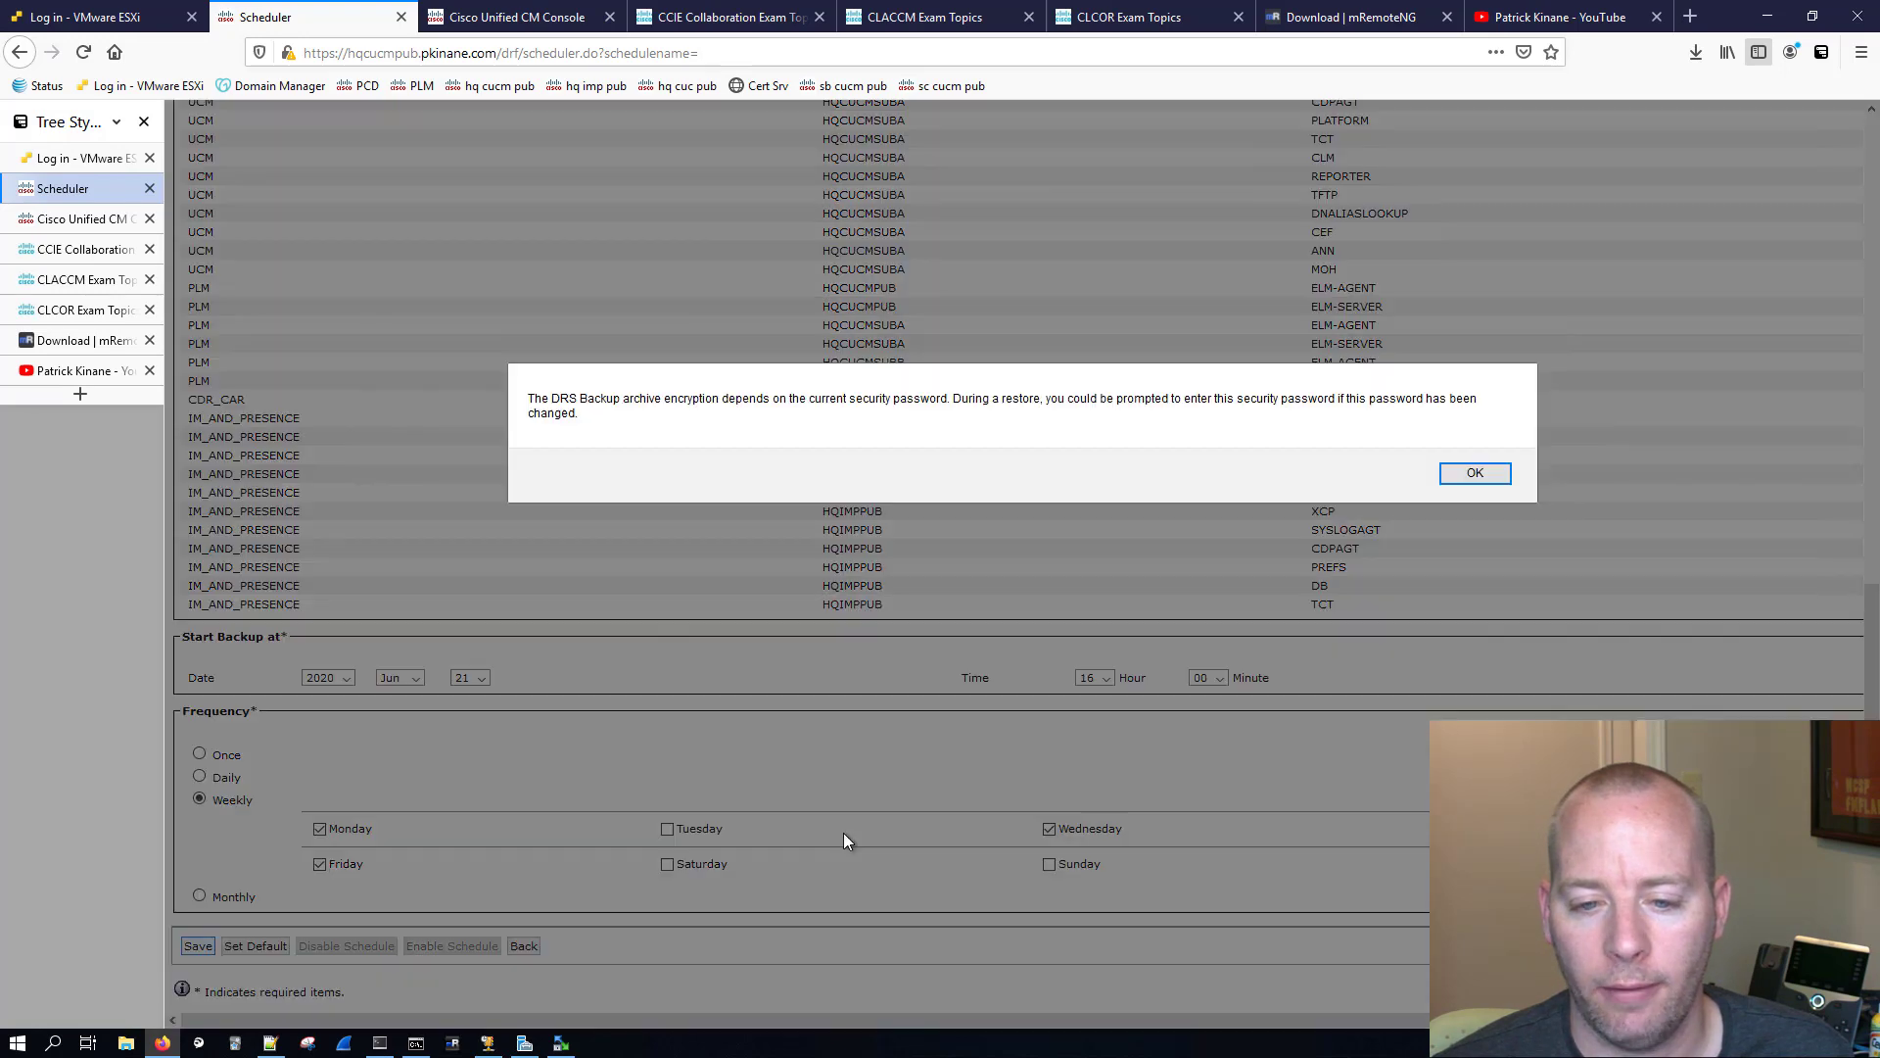
{"action": "left_click", "coordinate": [1477, 475]}
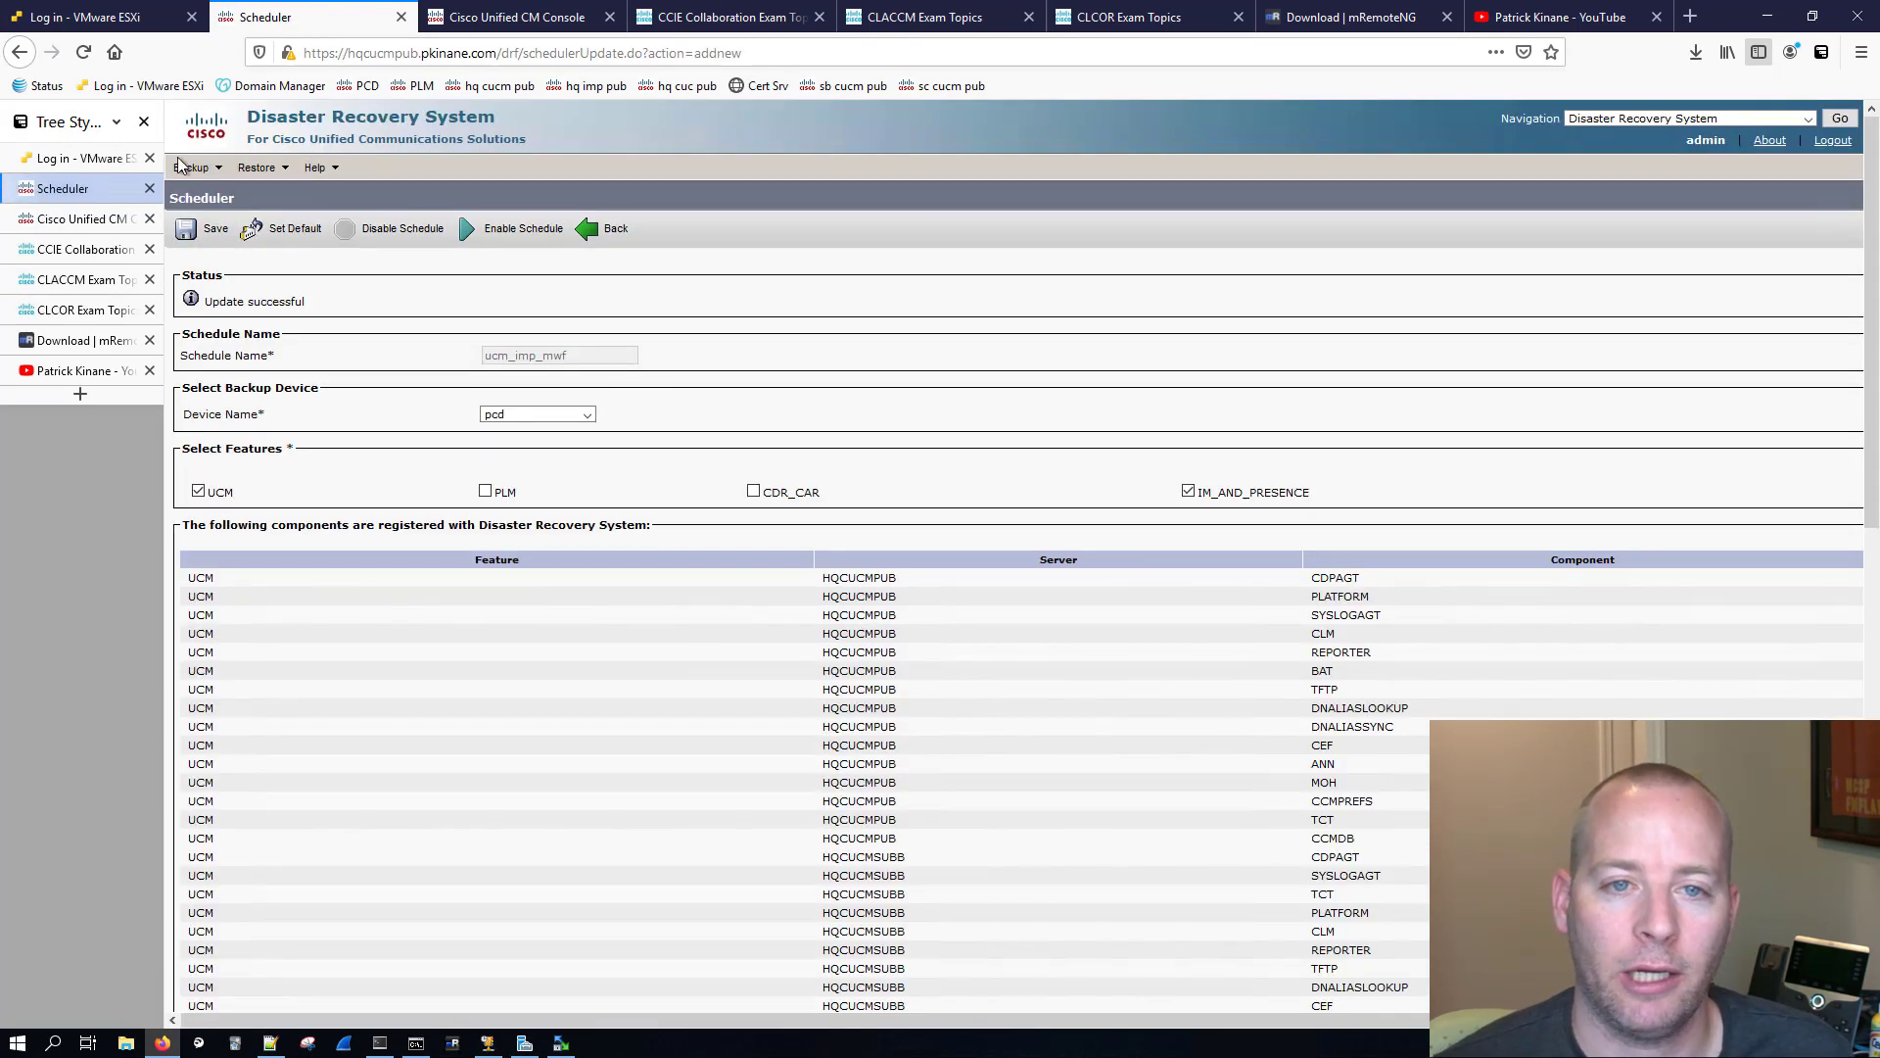
Step: Start a manual backup of the UCM and IM_AND_PRESENCE features to the pcd backup device
{"action": "mouse_move", "coordinate": [192, 167]}
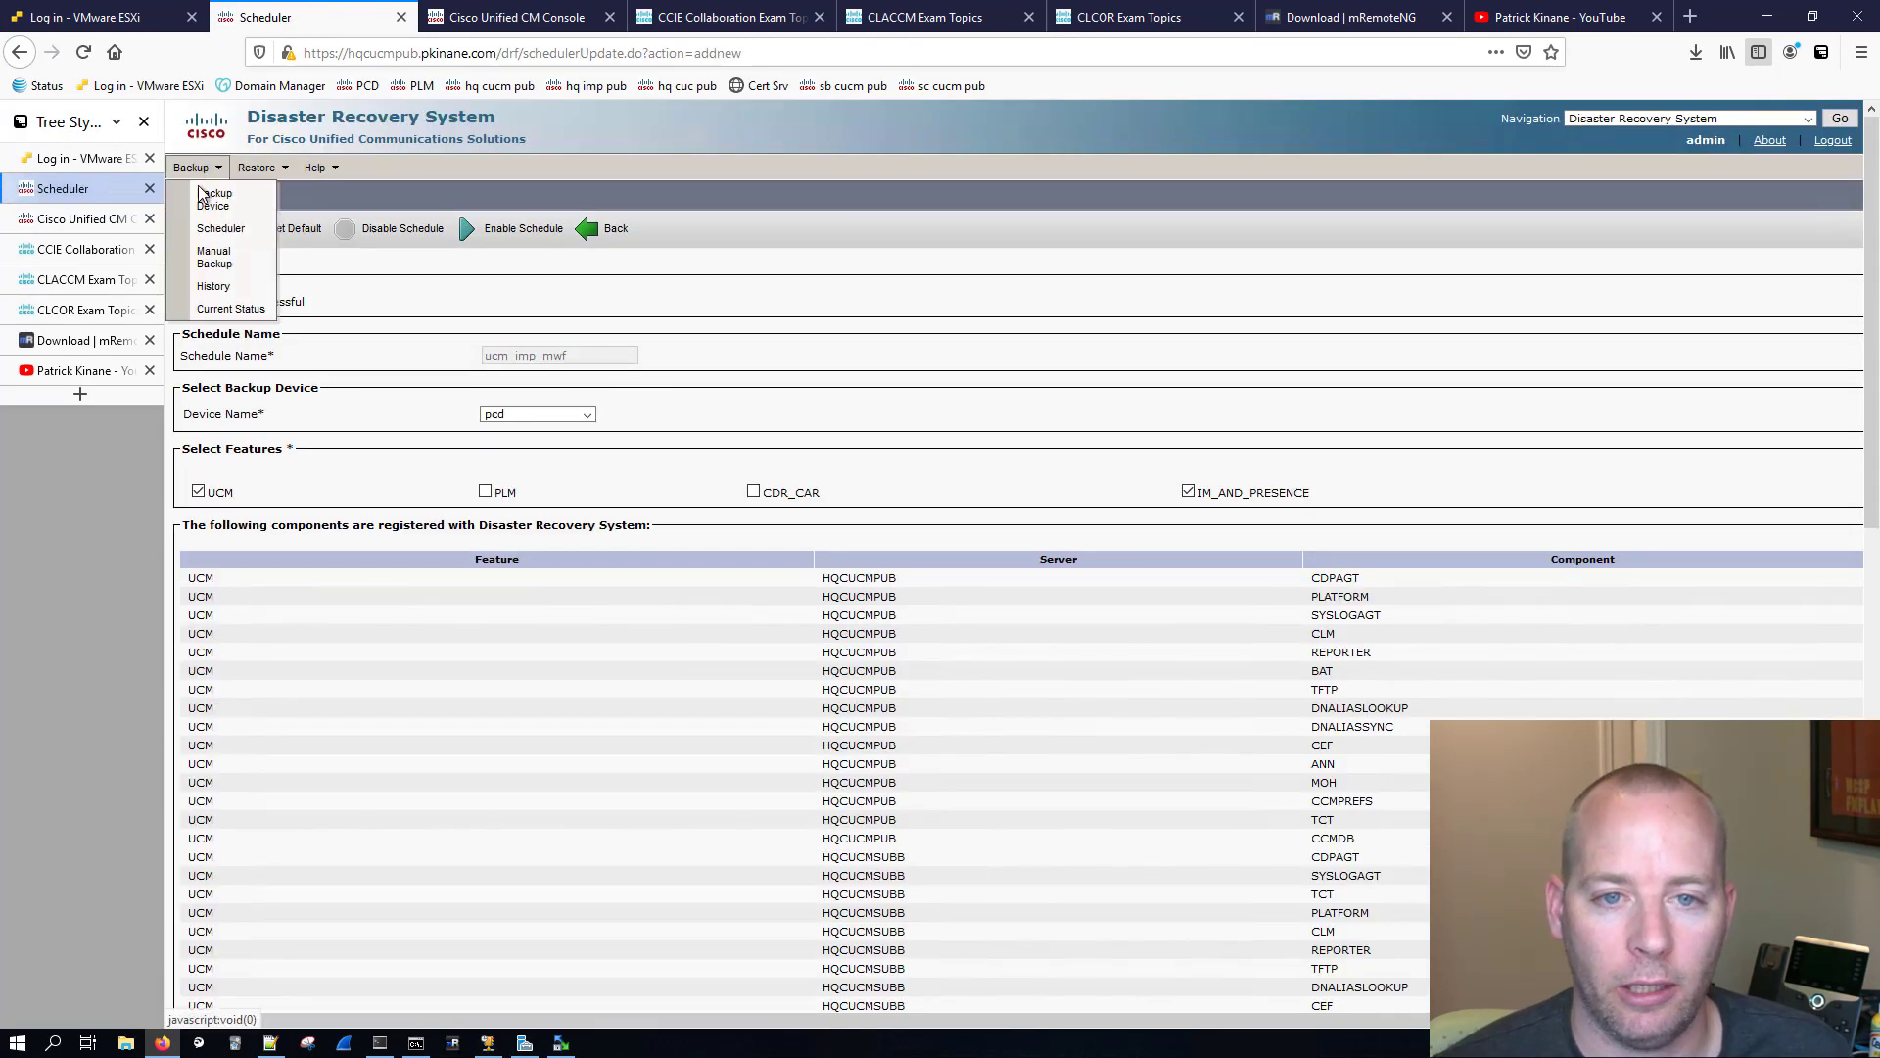
{"action": "left_click", "coordinate": [231, 272]}
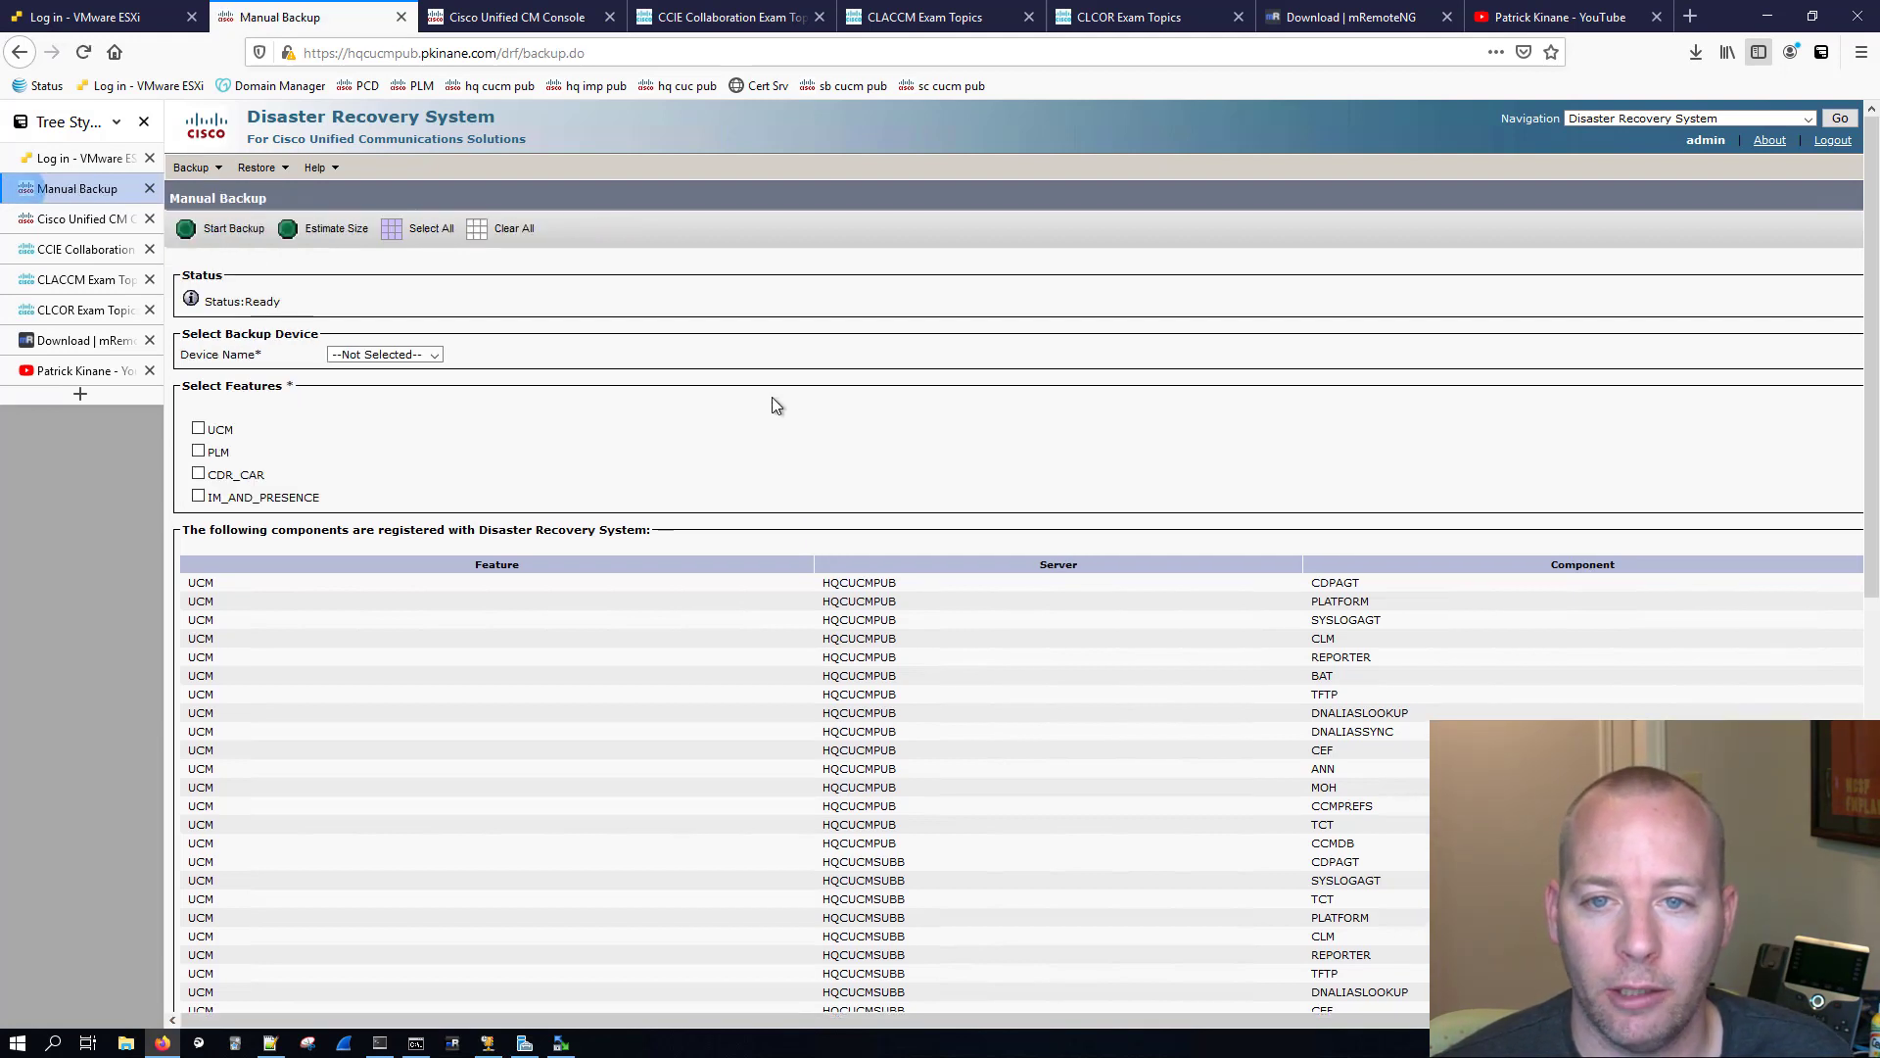
{"action": "left_click", "coordinate": [383, 355]}
{"action": "left_click", "coordinate": [344, 390]}
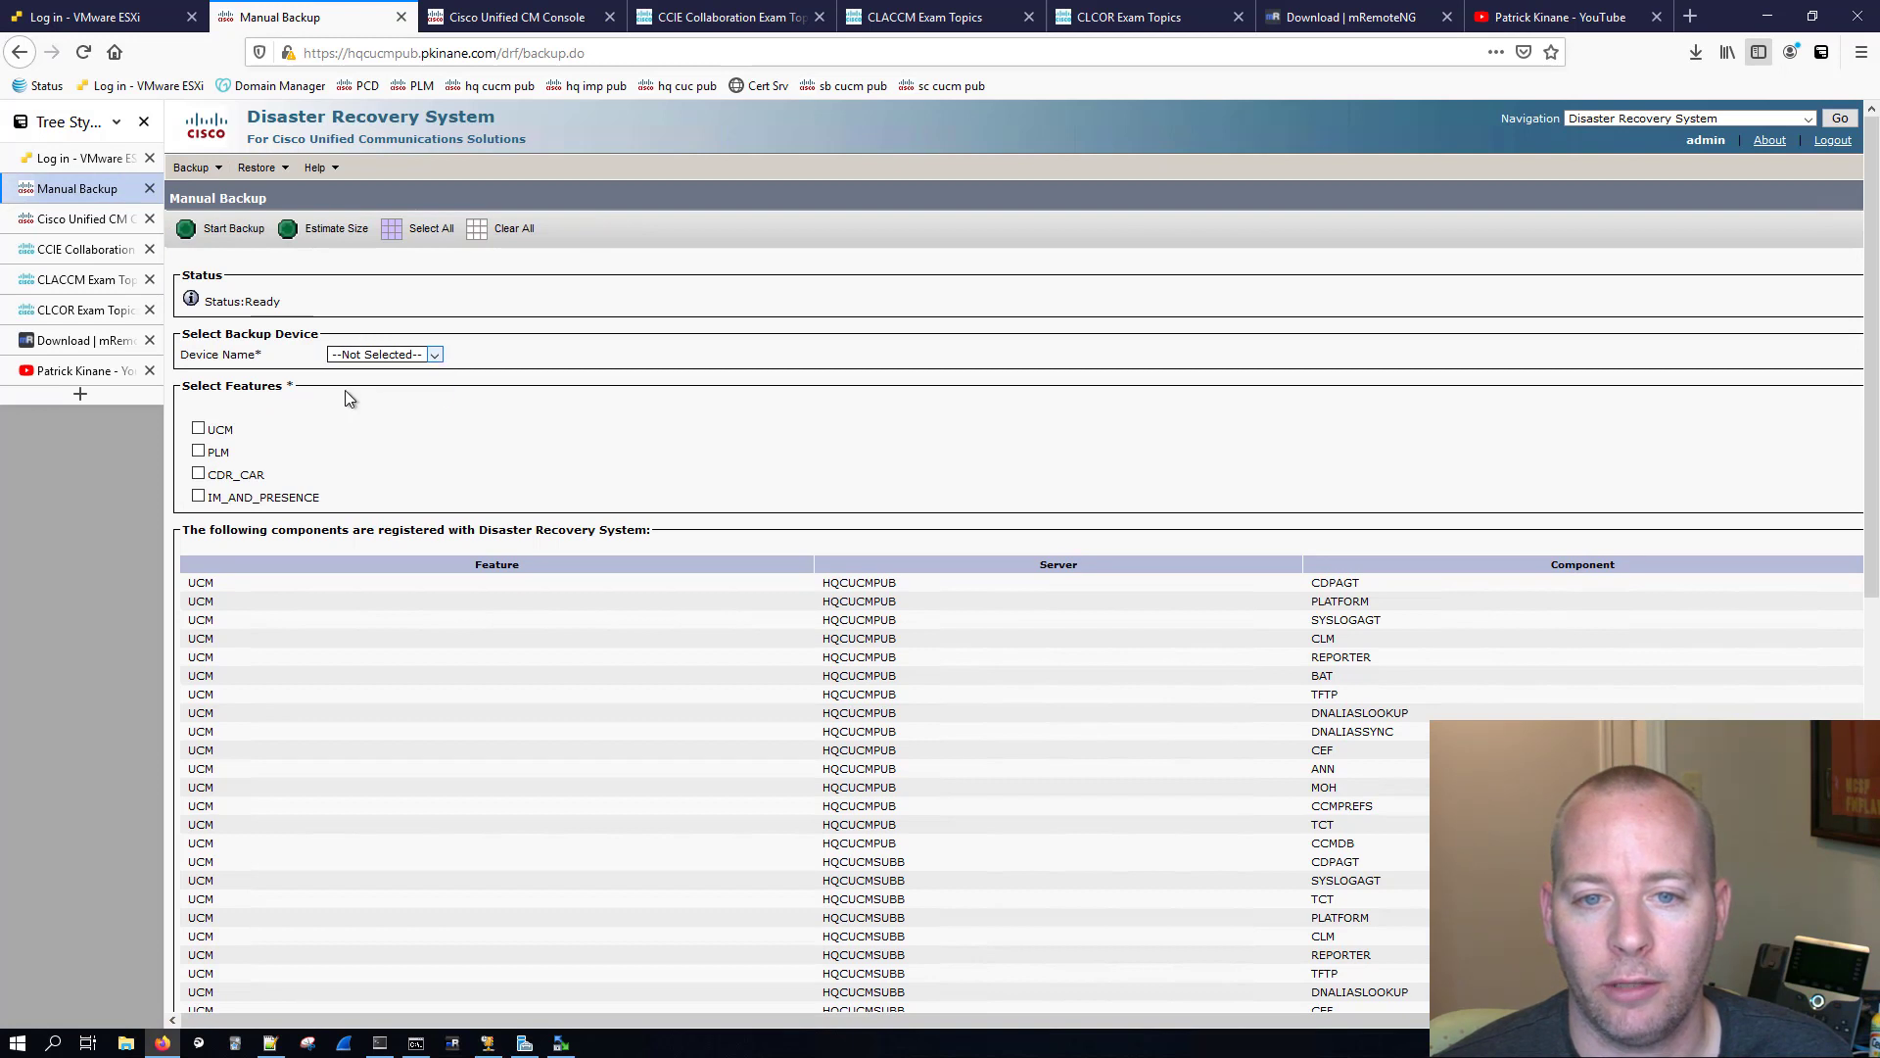
{"action": "left_click", "coordinate": [198, 429]}
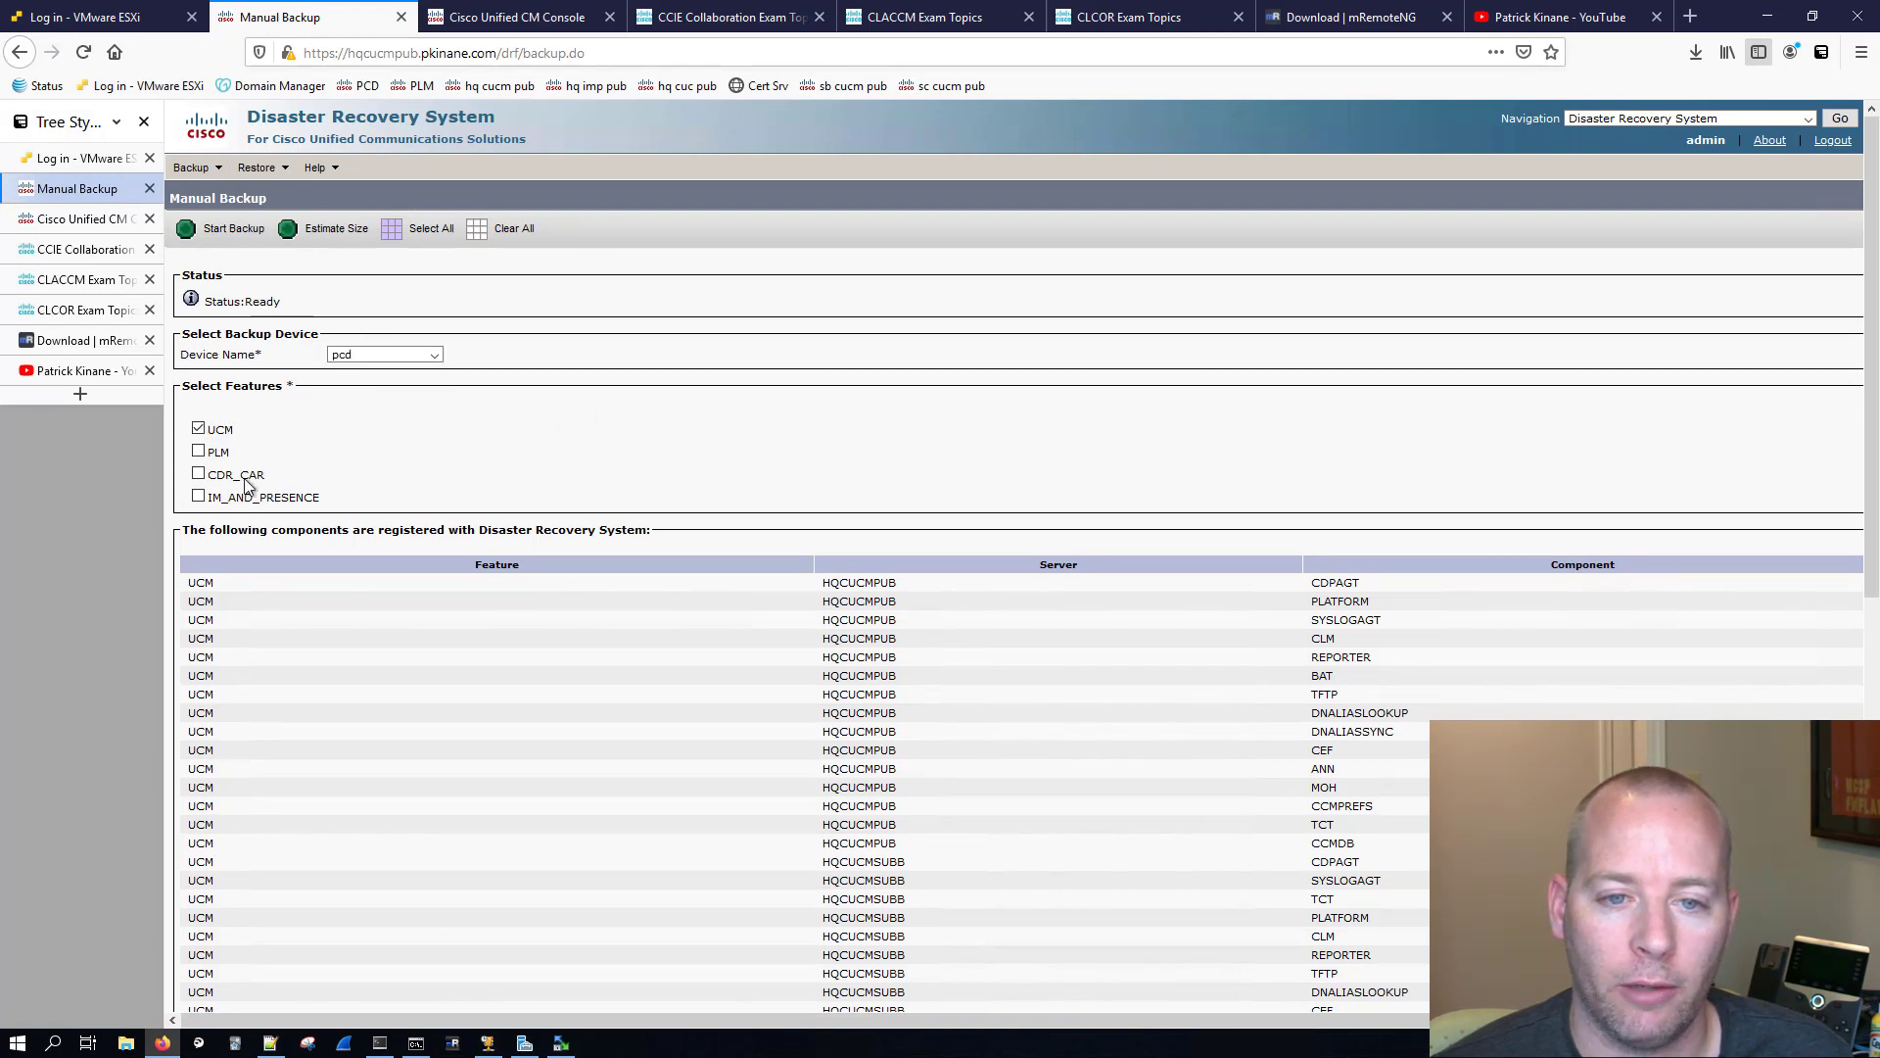
{"action": "left_click", "coordinate": [199, 498]}
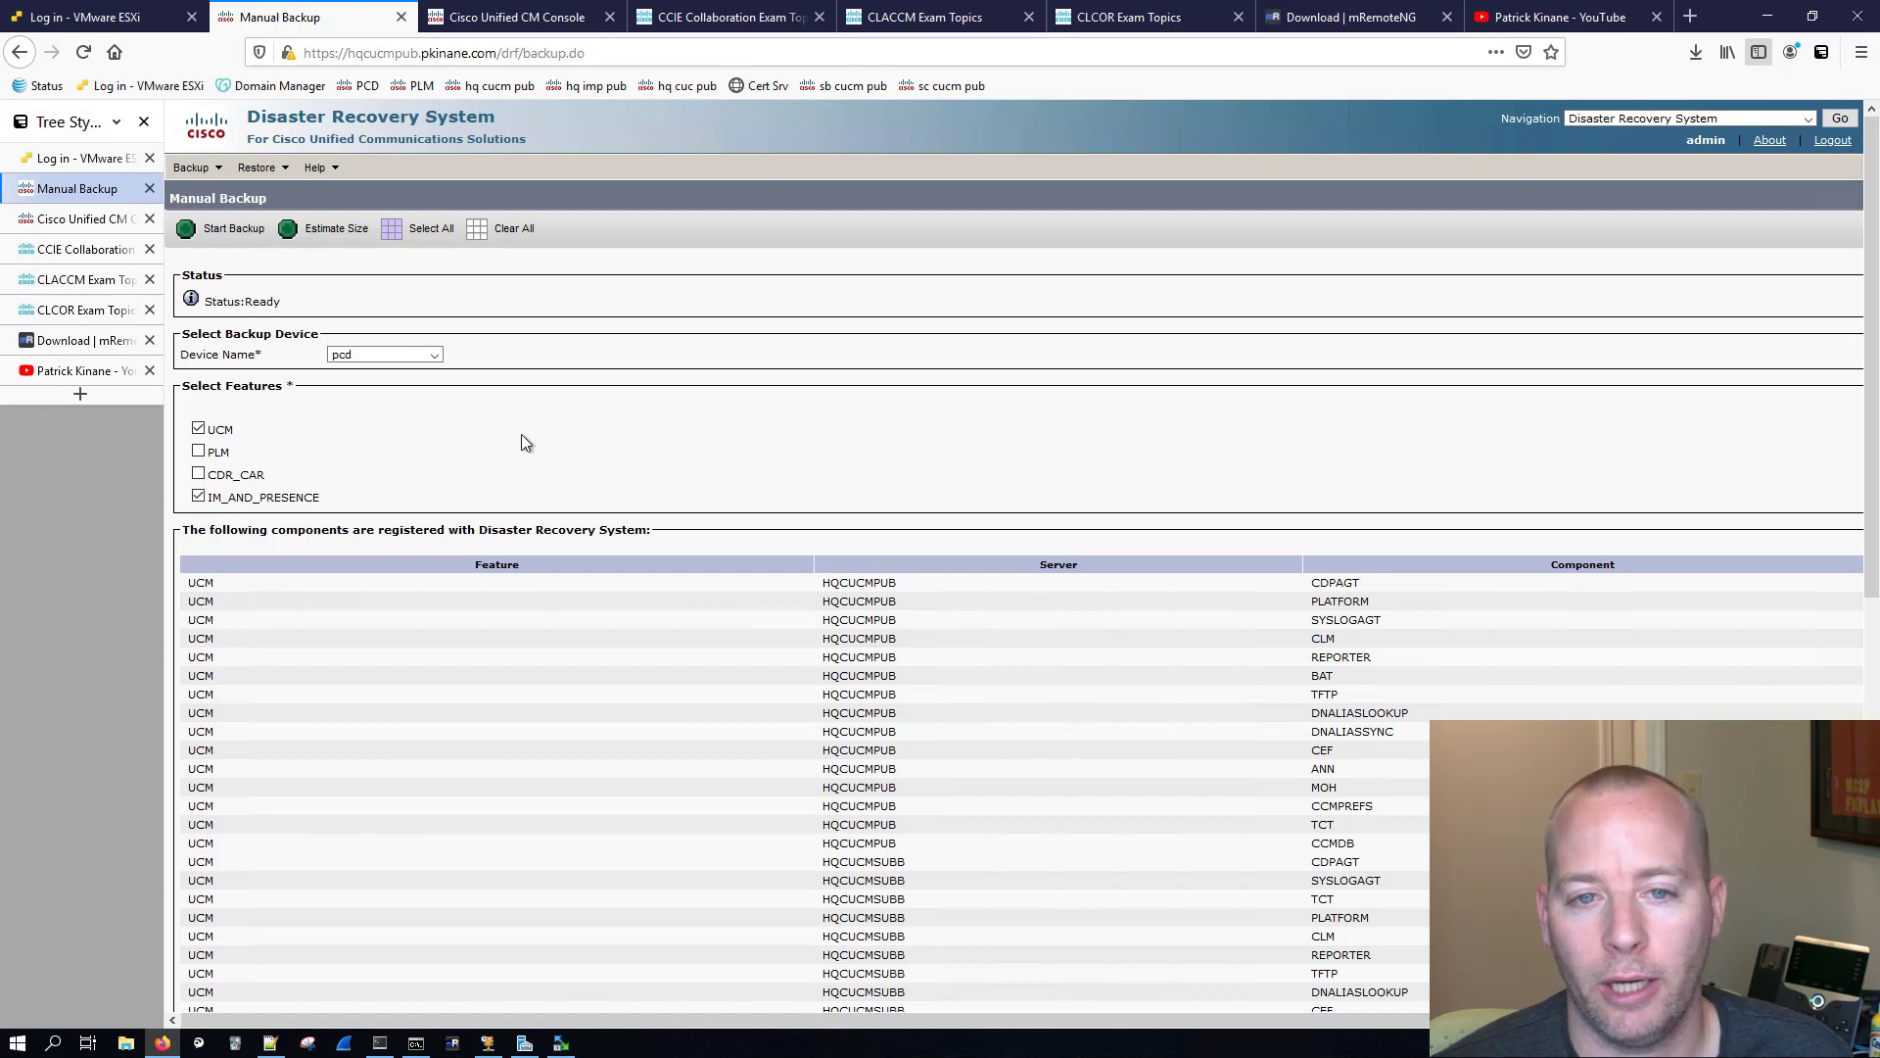
{"action": "scroll", "coordinate": [566, 468], "scroll_direction": "down", "scroll_amount": 7}
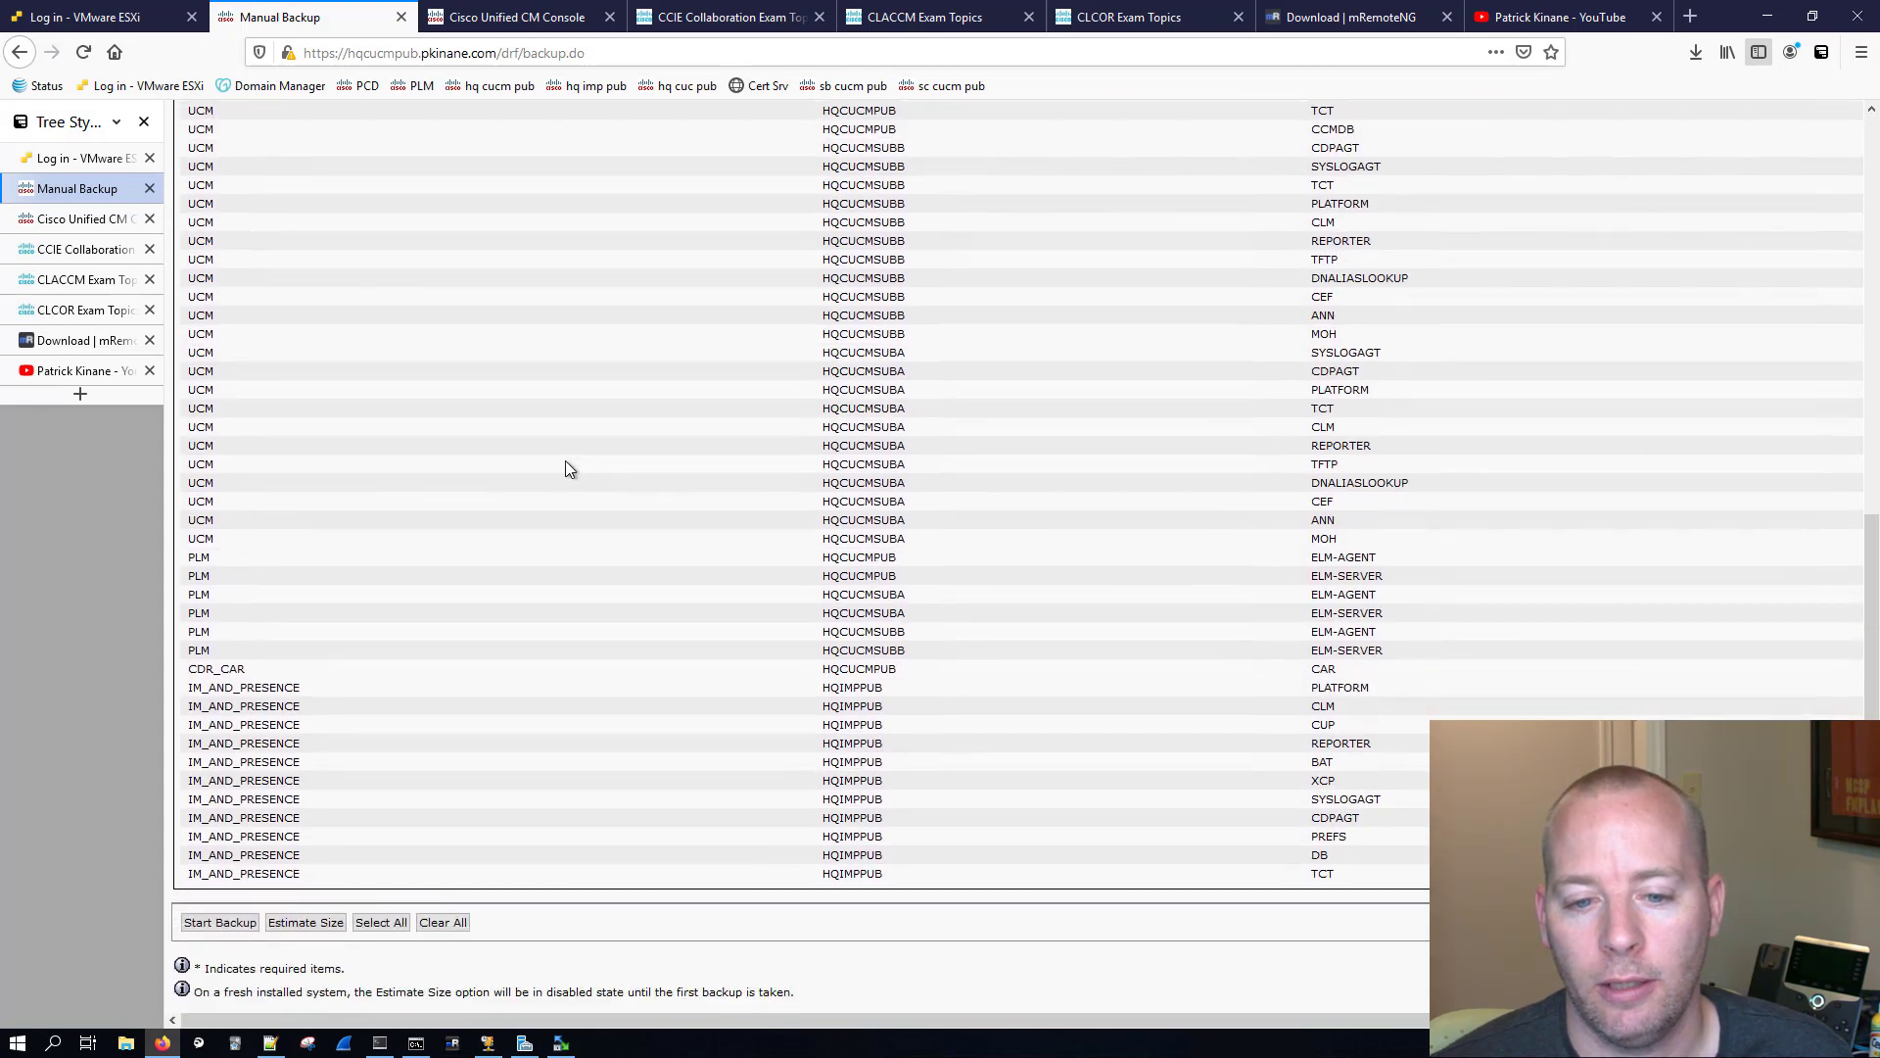
{"action": "left_click", "coordinate": [221, 922]}
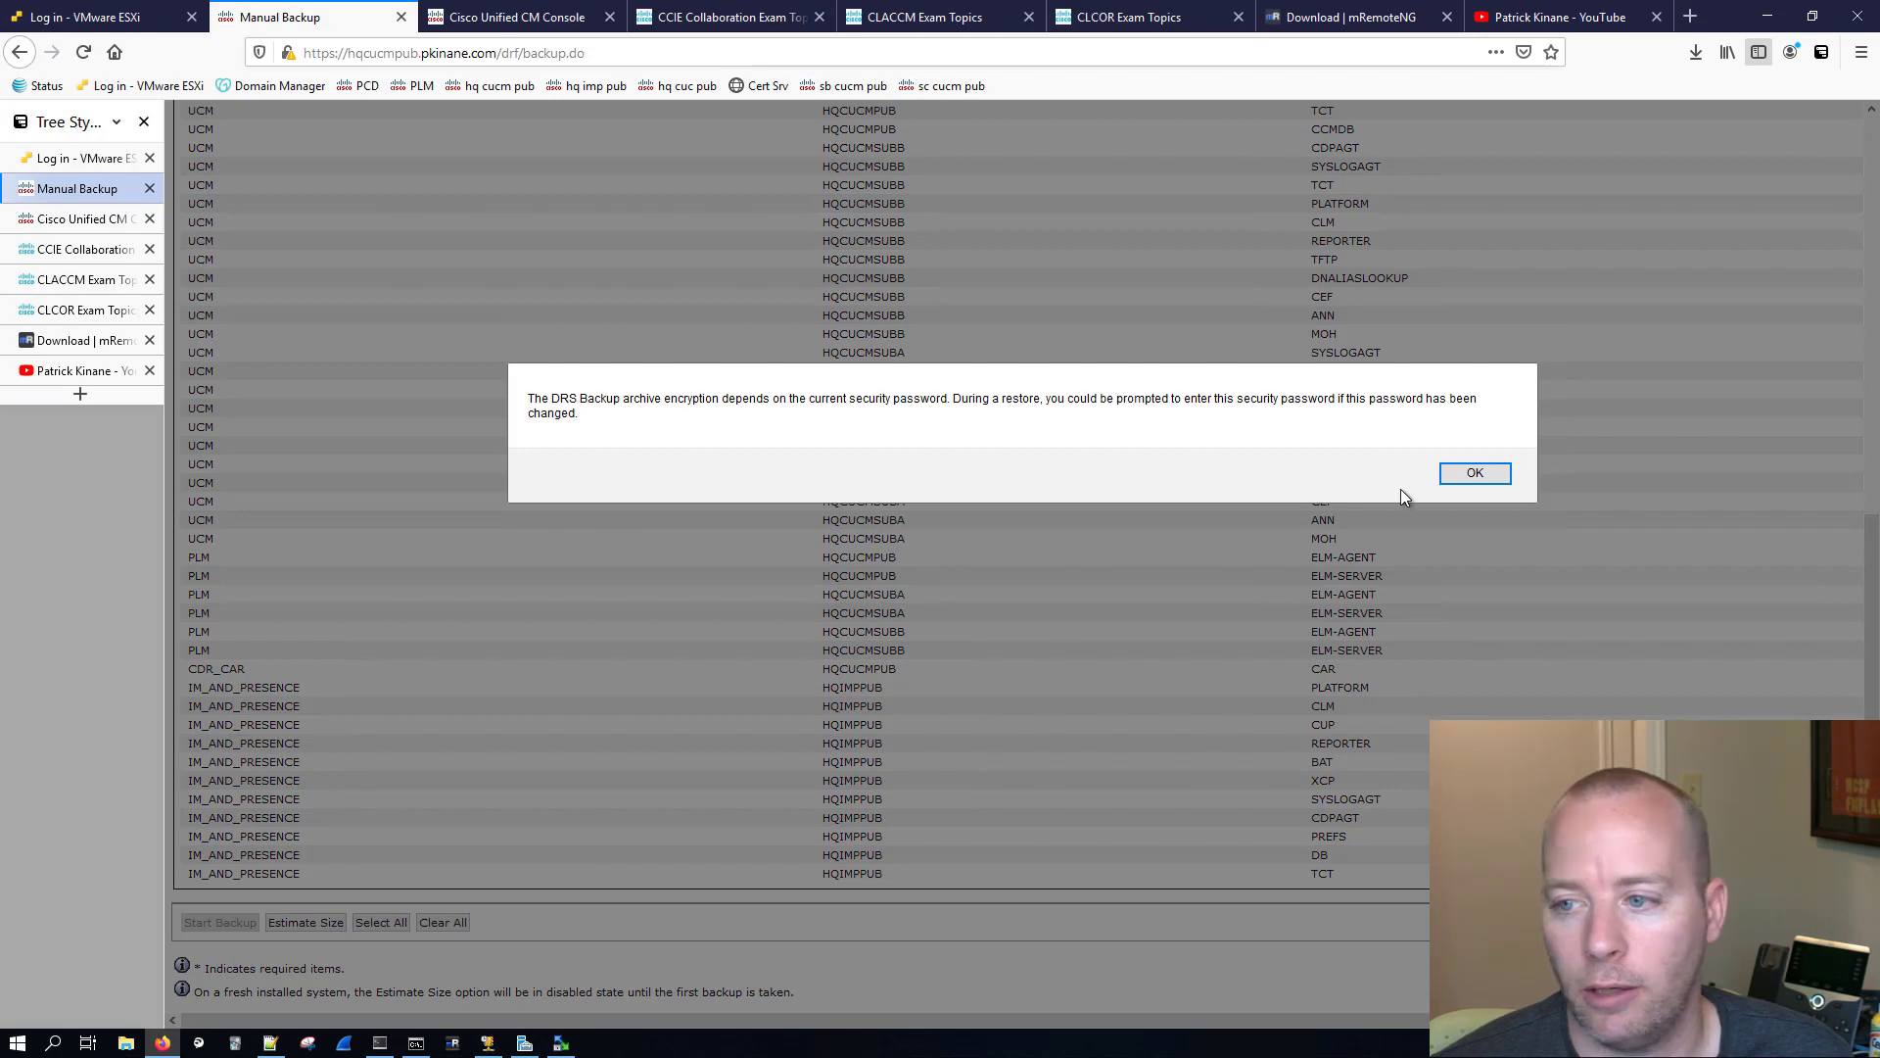
{"action": "left_click", "coordinate": [1471, 473]}
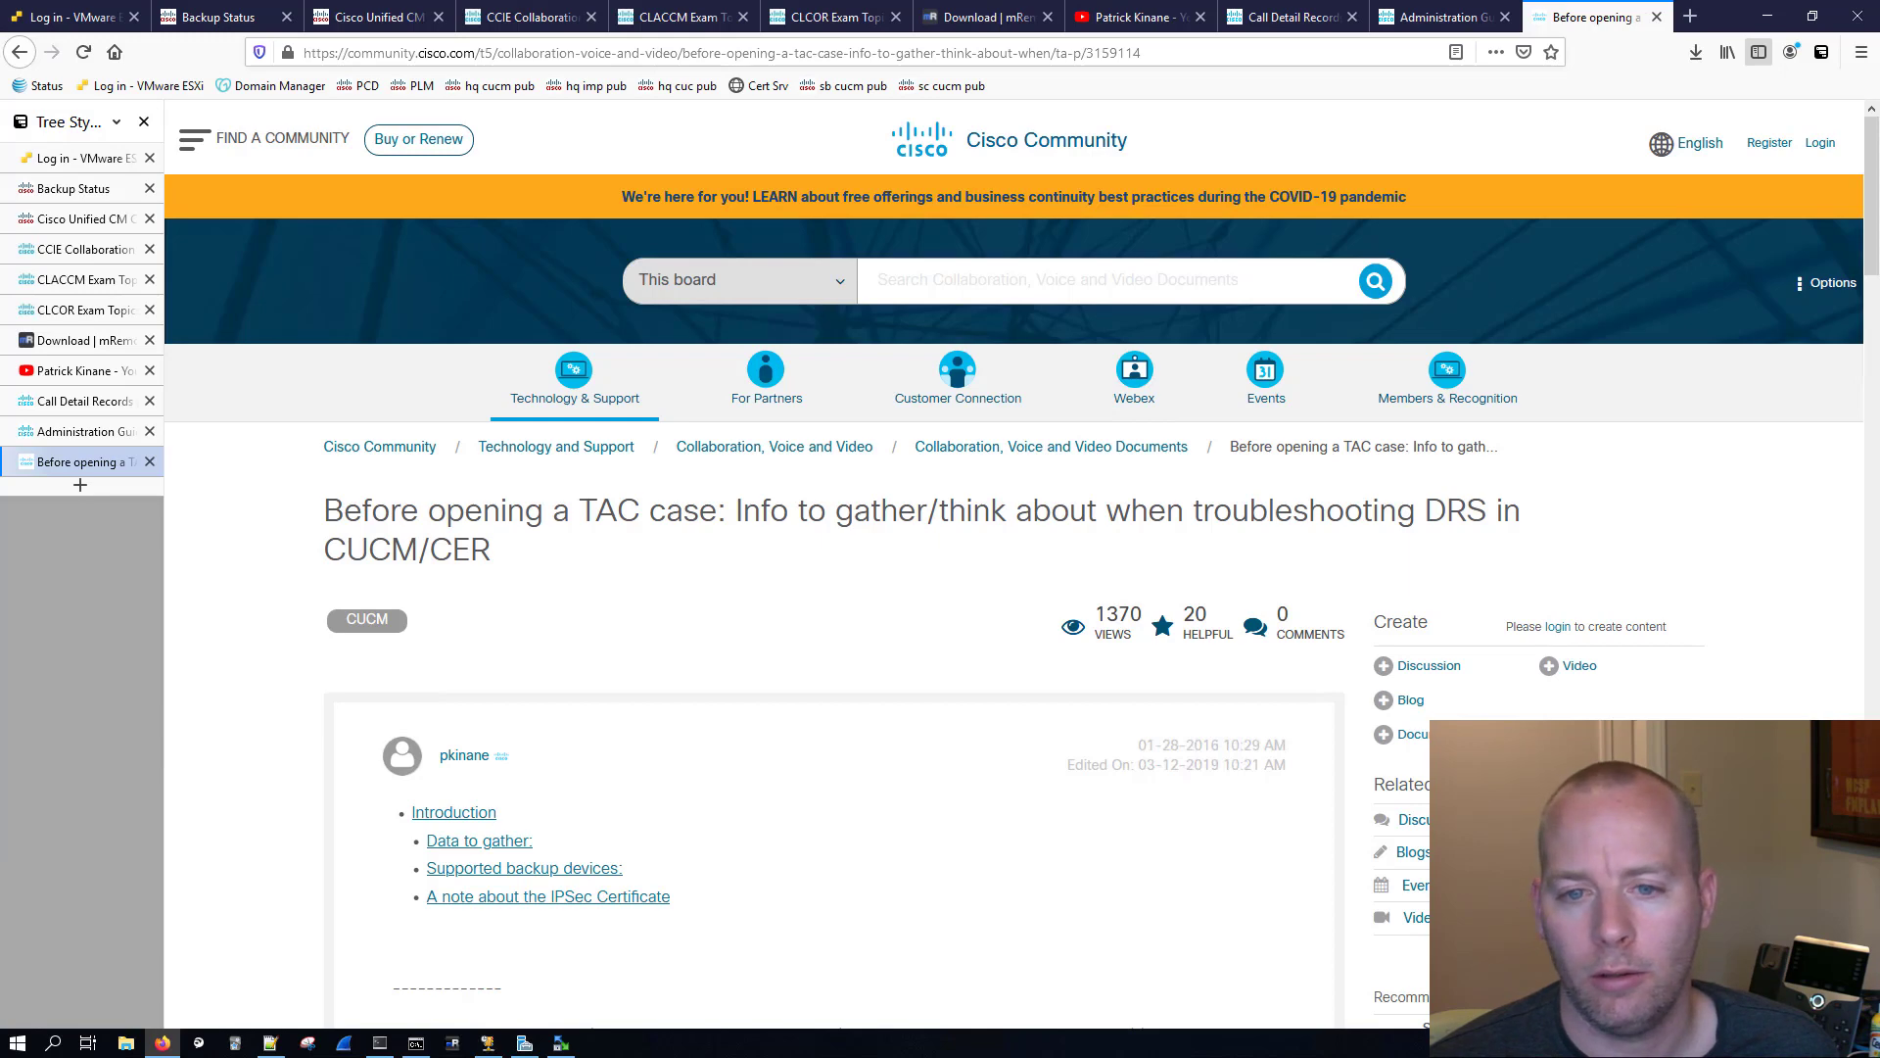
Step: Read the Cisco Community article on troubleshooting DRS before opening a TAC case, through the data to gather and supported backup devices
{"action": "left_click_drag", "start_coordinate": [349, 511], "coordinate": [806, 576]}
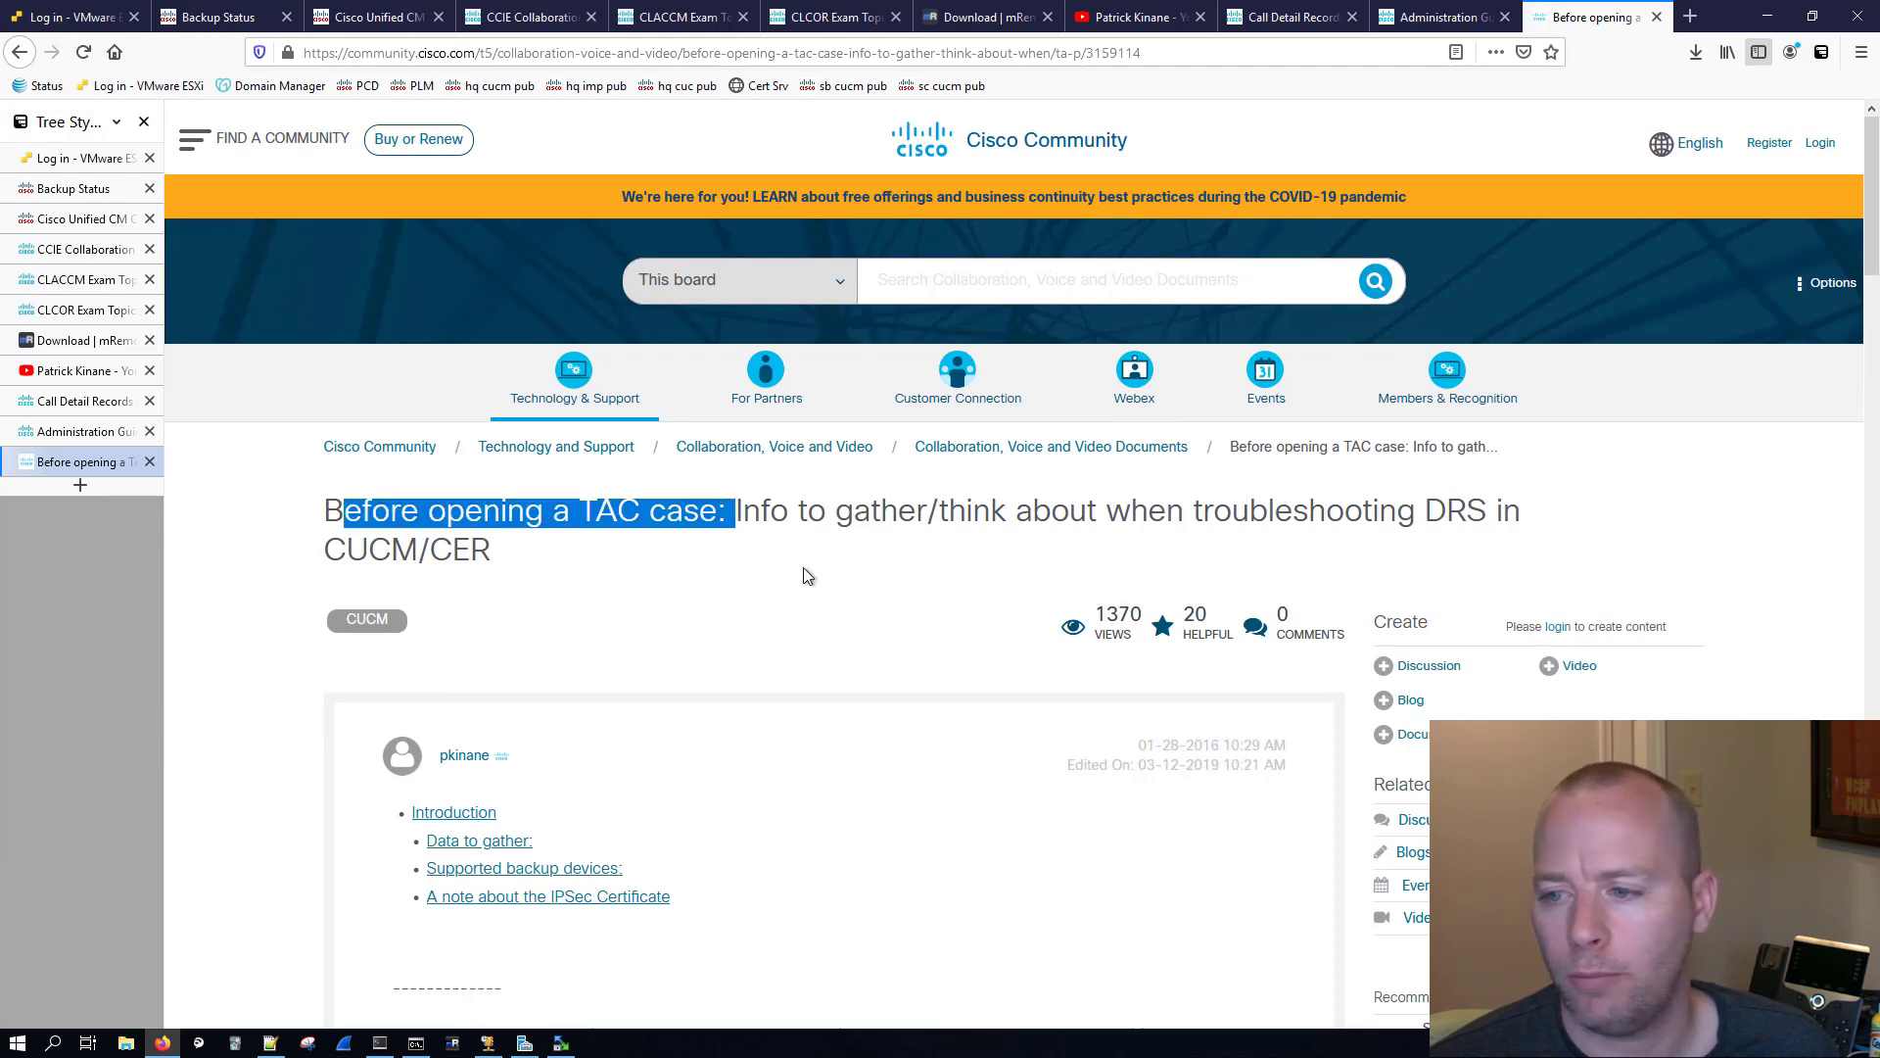
{"action": "left_click", "coordinate": [806, 576]}
{"action": "scroll", "coordinate": [806, 576], "scroll_direction": "down", "scroll_amount": 3}
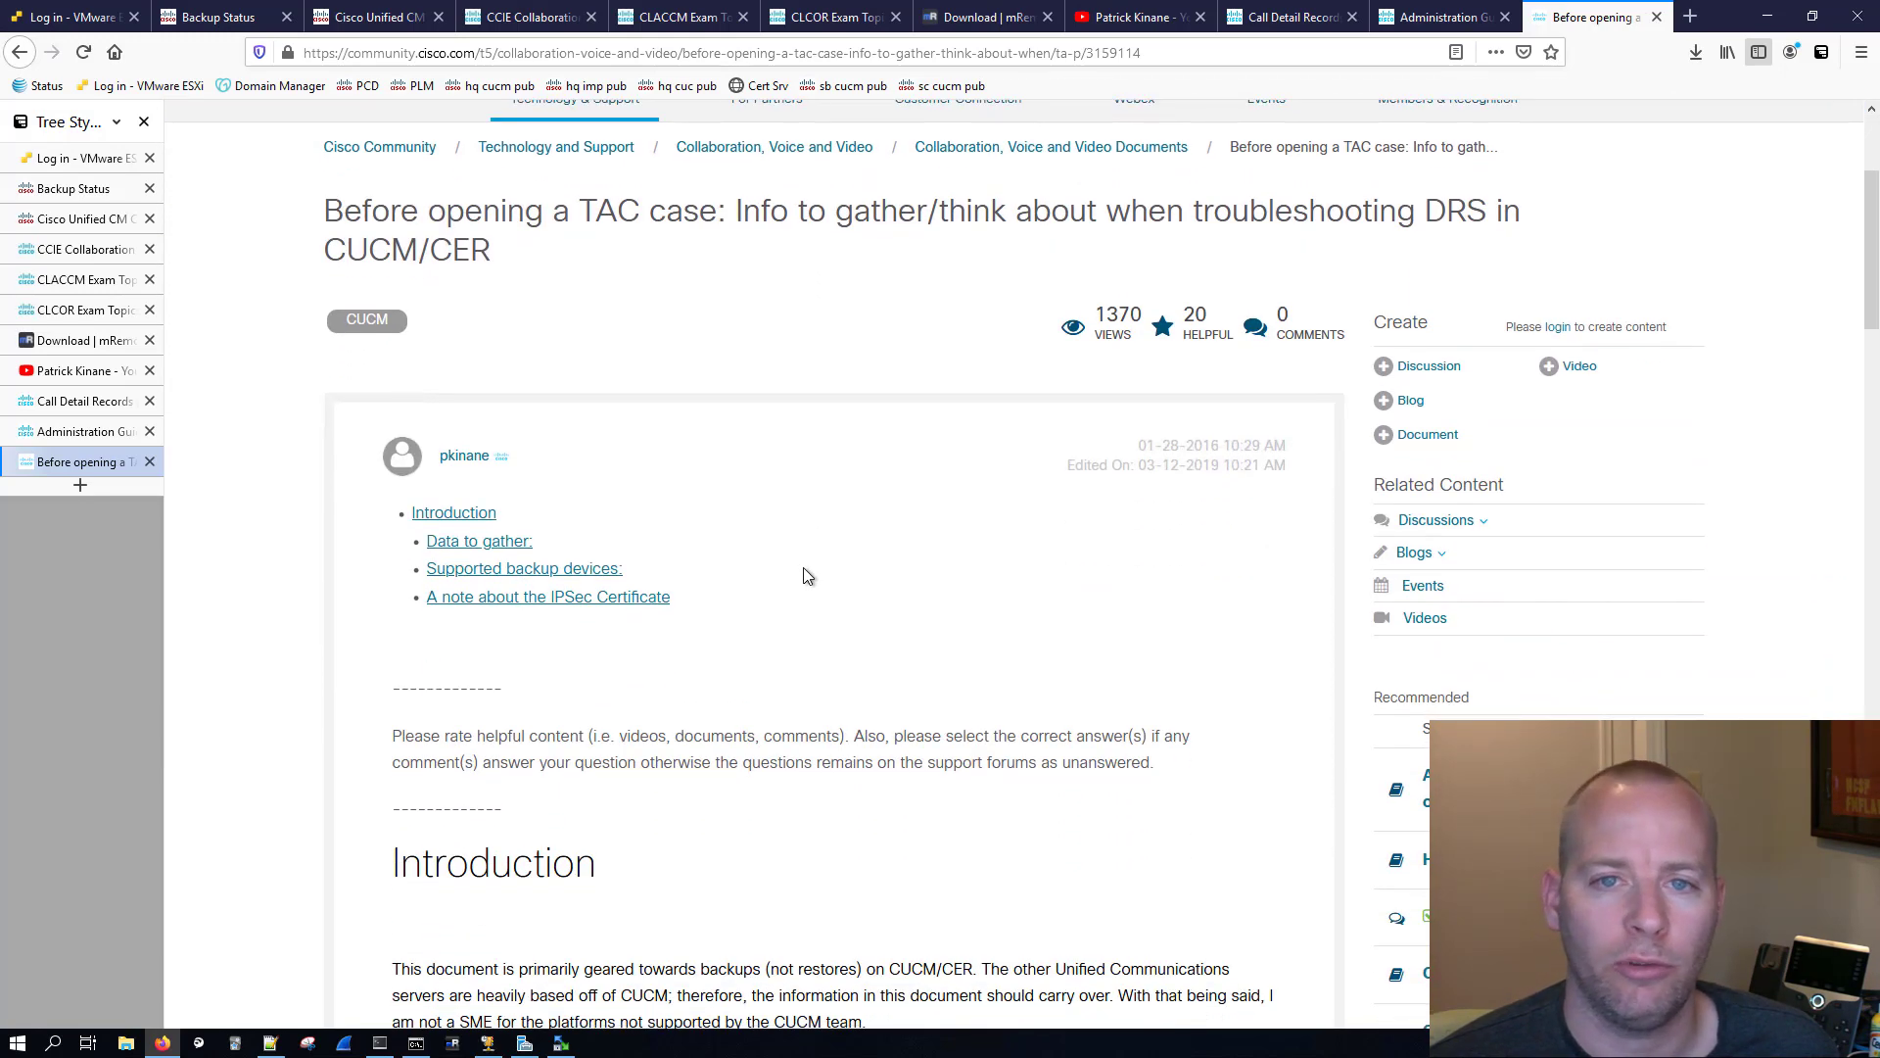
{"action": "scroll", "coordinate": [806, 576], "scroll_direction": "down", "scroll_amount": 5}
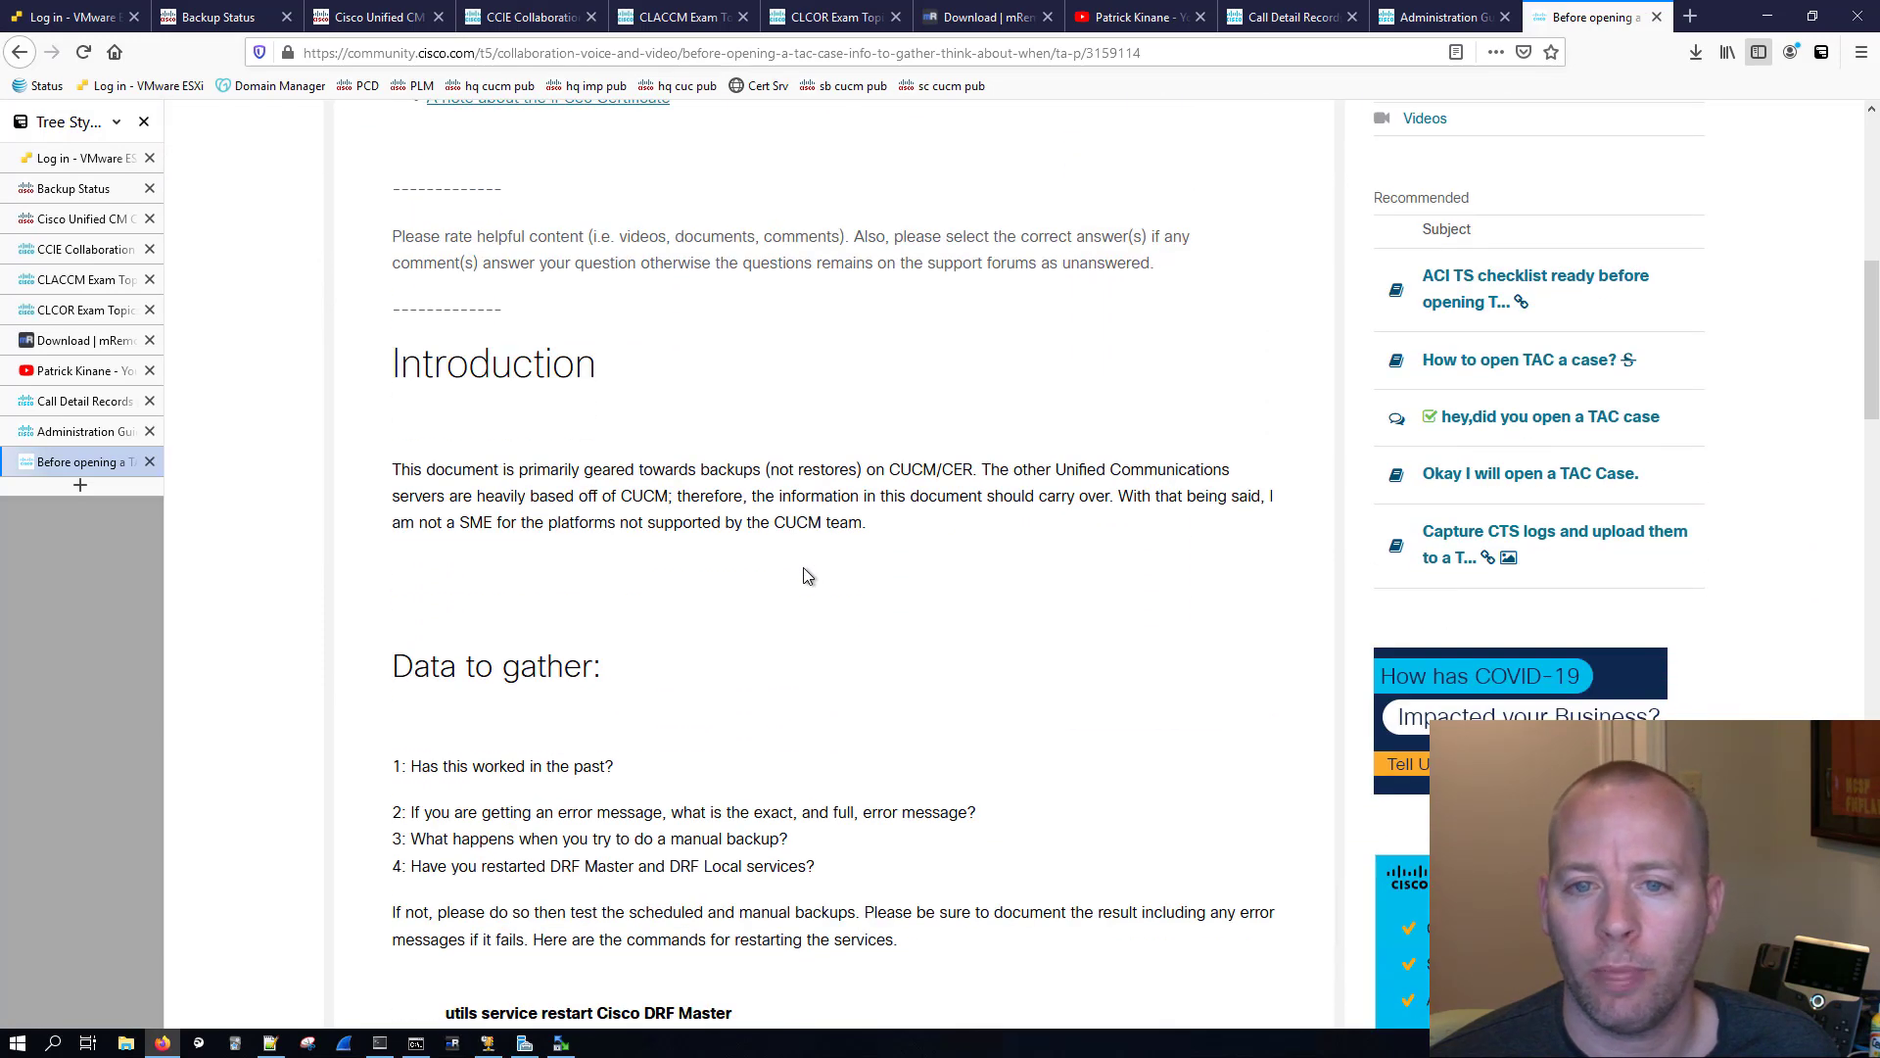
{"action": "scroll", "coordinate": [806, 576], "scroll_direction": "down", "scroll_amount": 7}
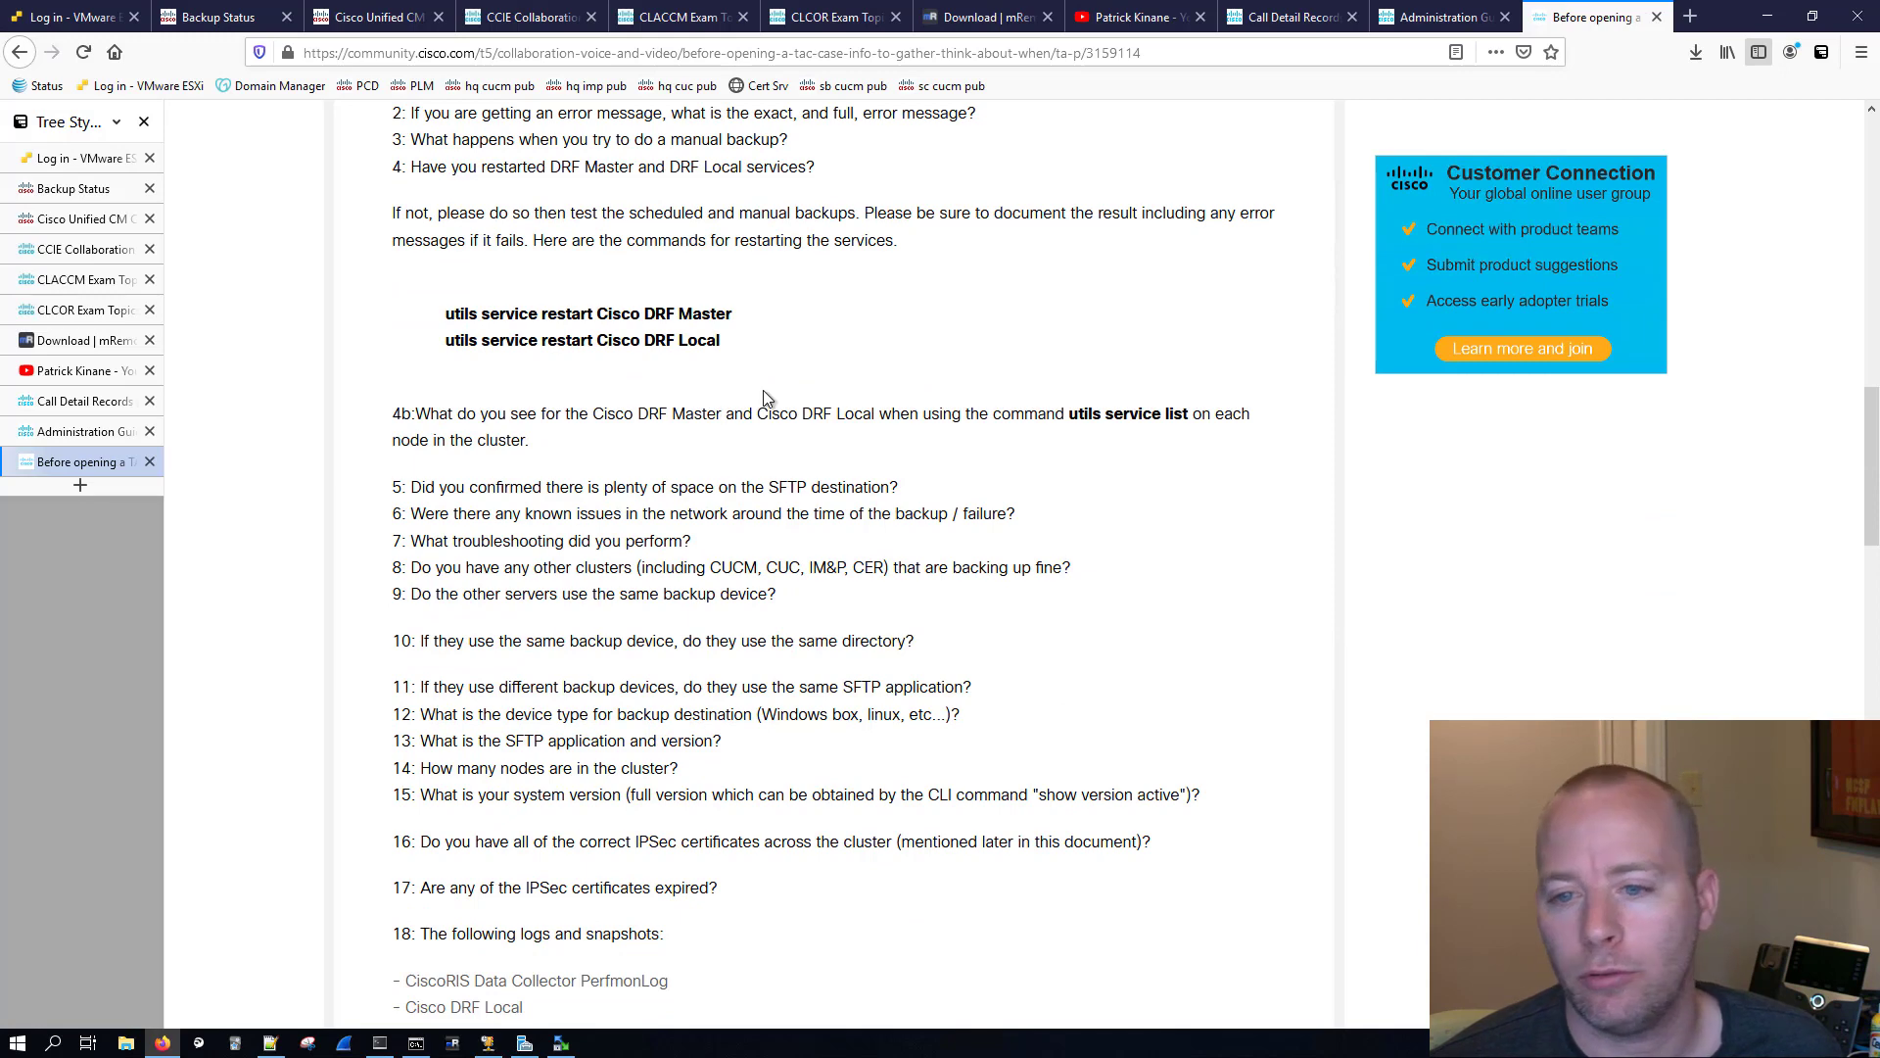
{"action": "scroll", "coordinate": [764, 396], "scroll_direction": "down", "scroll_amount": 3}
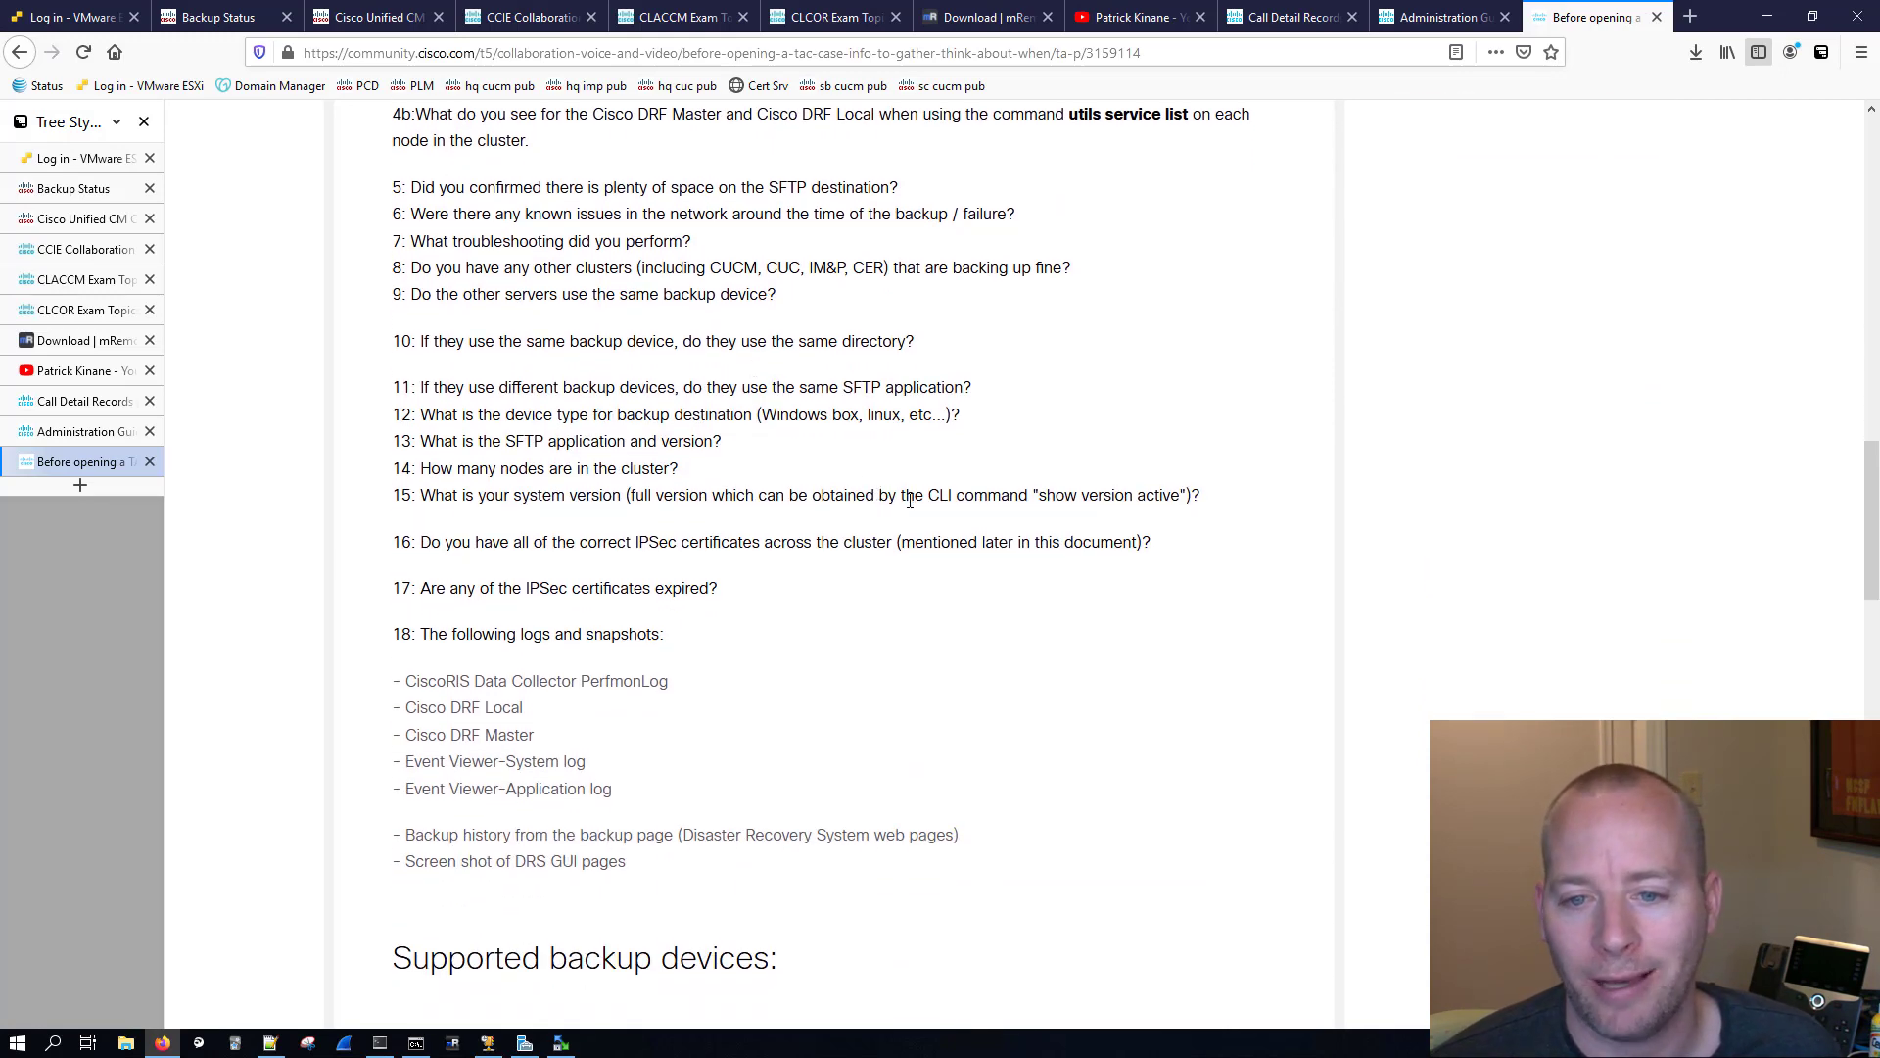
{"action": "scroll", "coordinate": [1050, 489], "scroll_direction": "down", "scroll_amount": 6}
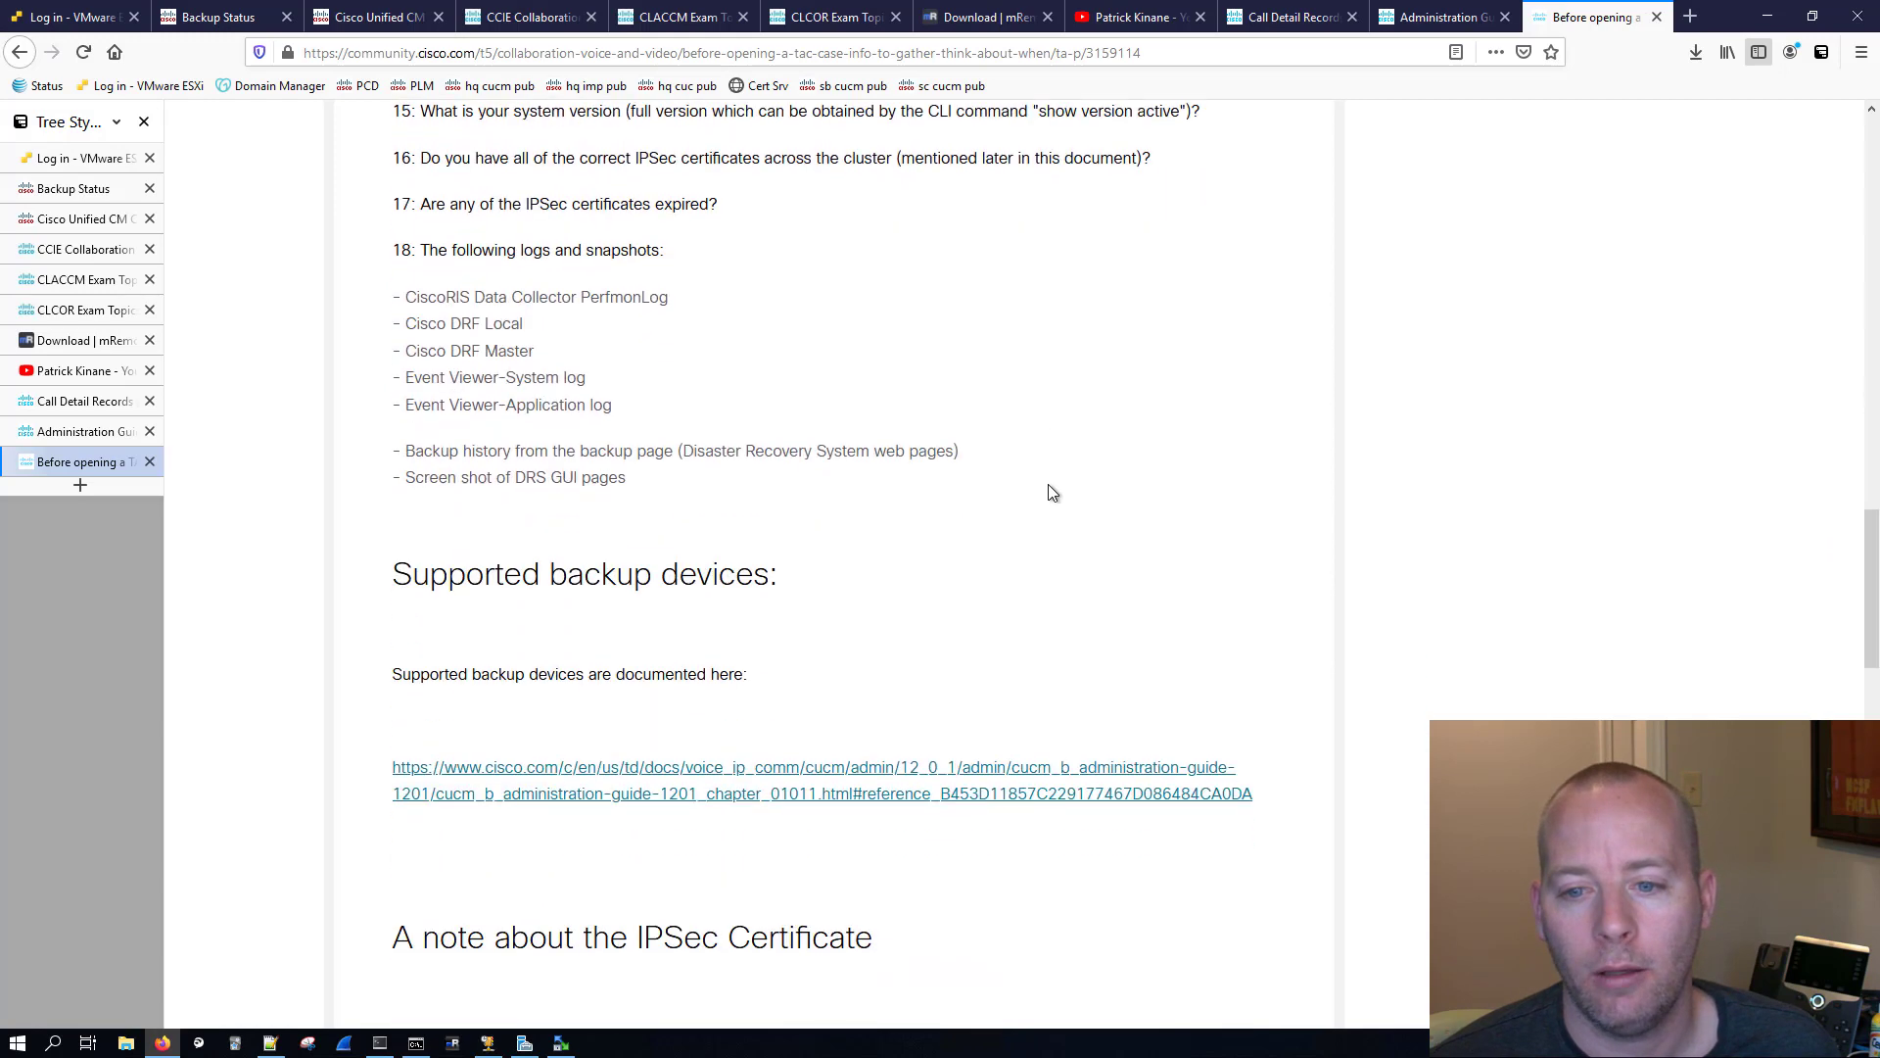
Step: Examine the article's note about which IPSec certificates the publisher and subscribers need
{"action": "scroll", "coordinate": [1050, 490], "scroll_direction": "down", "scroll_amount": 4}
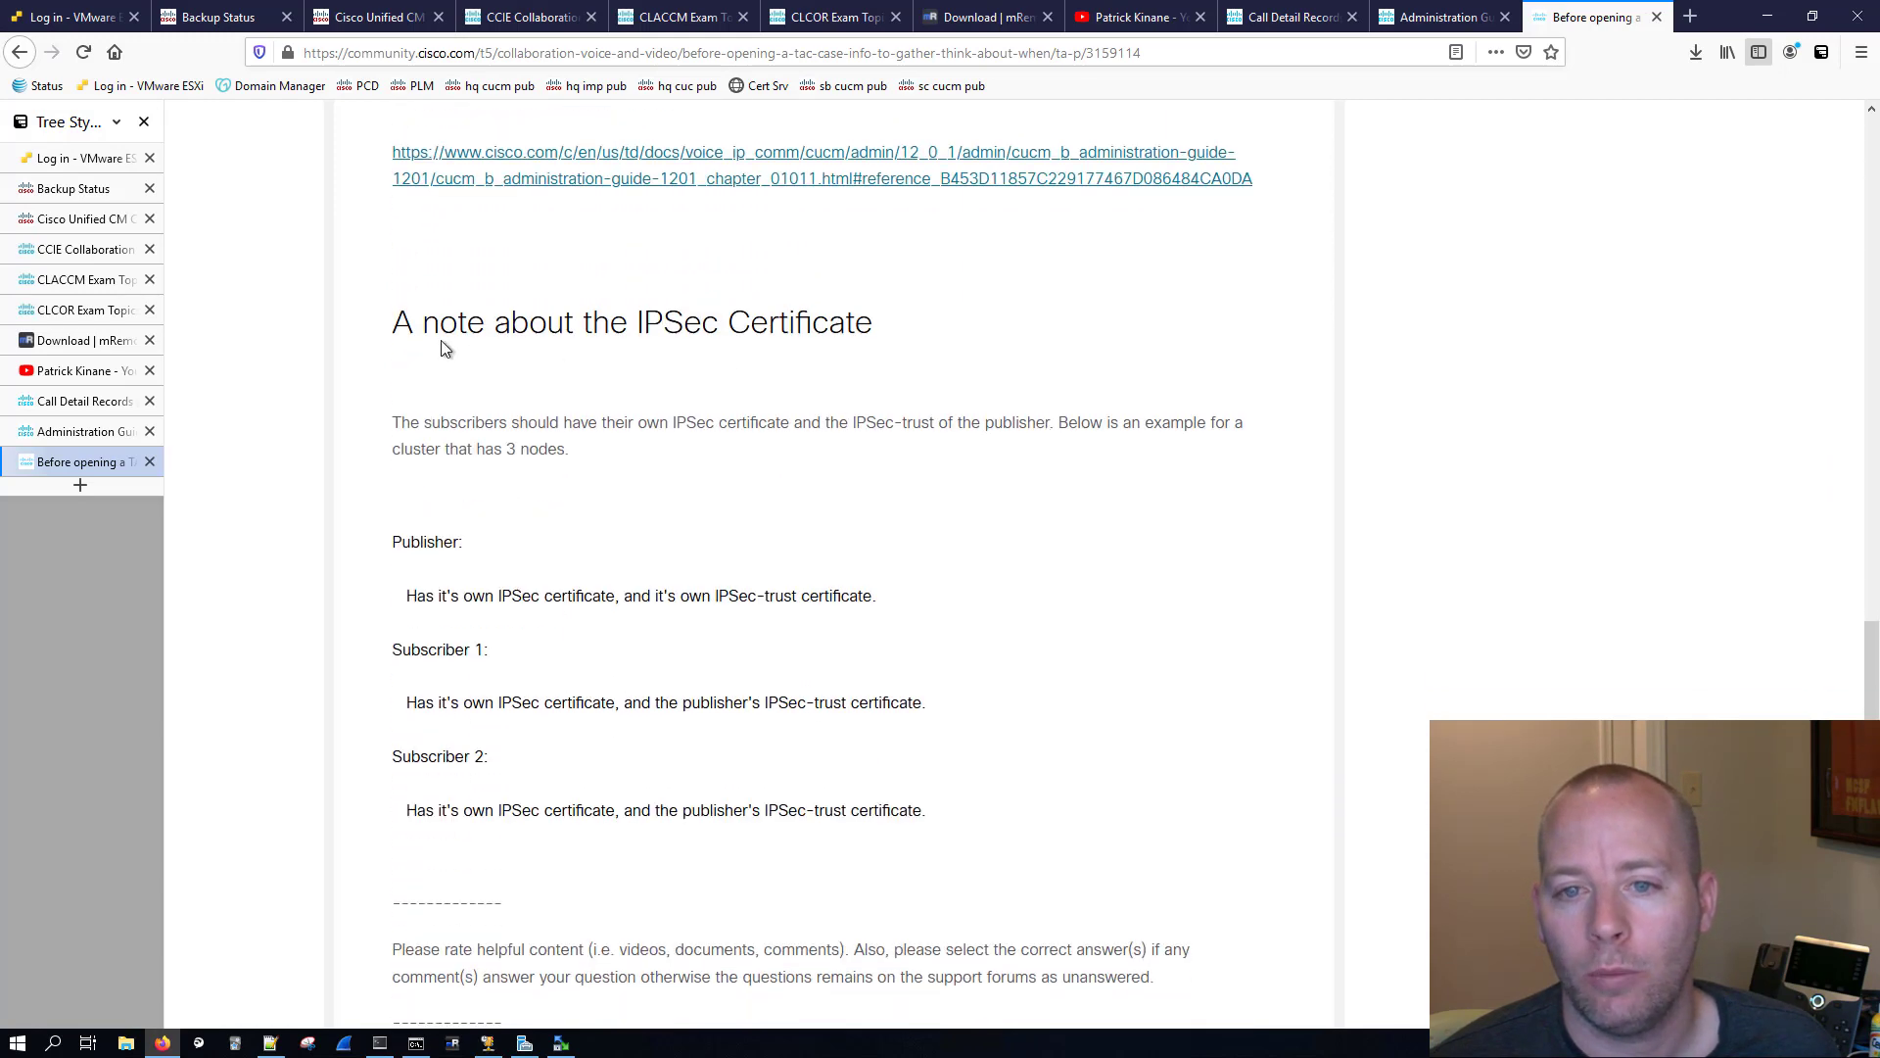
{"action": "scroll", "coordinate": [614, 423], "scroll_direction": "down", "scroll_amount": 1}
{"action": "left_click_drag", "start_coordinate": [413, 224], "coordinate": [920, 294]}
{"action": "left_click", "coordinate": [978, 311]}
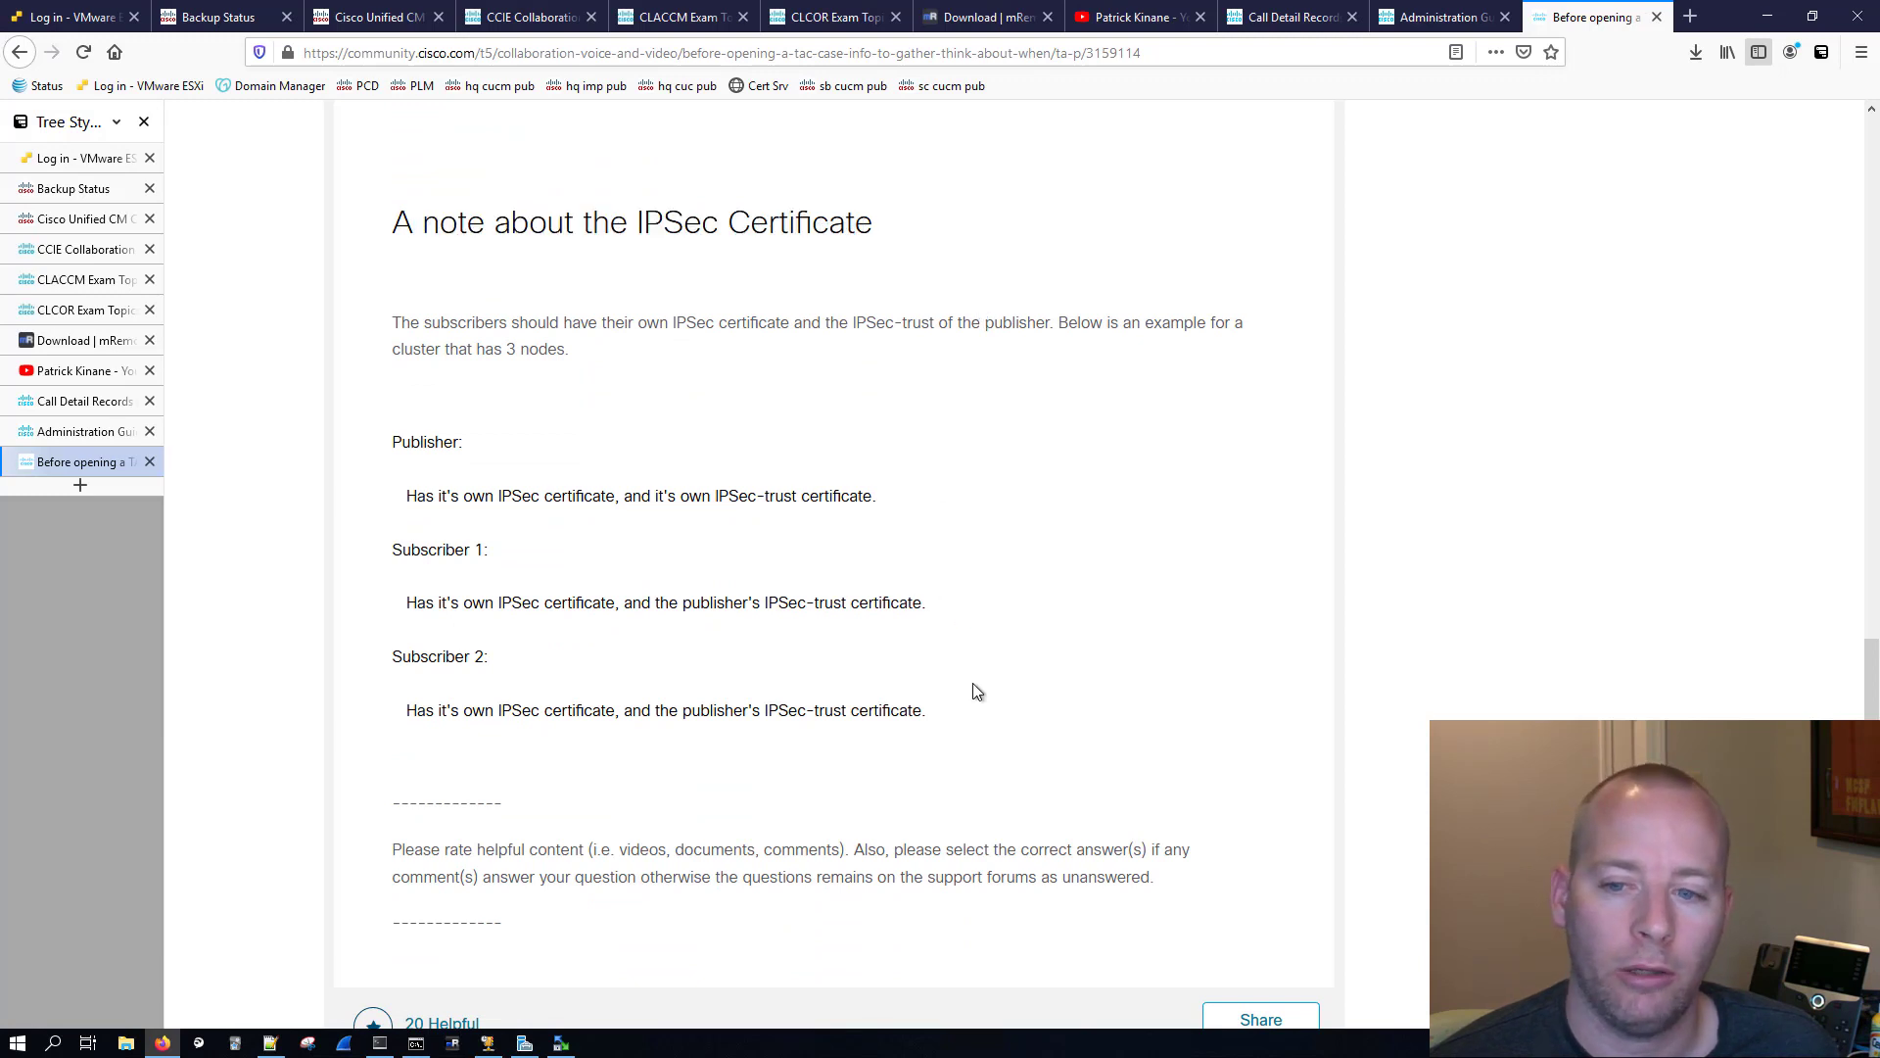
{"action": "left_click_drag", "start_coordinate": [862, 749], "coordinate": [520, 431]}
{"action": "left_click", "coordinate": [628, 430]}
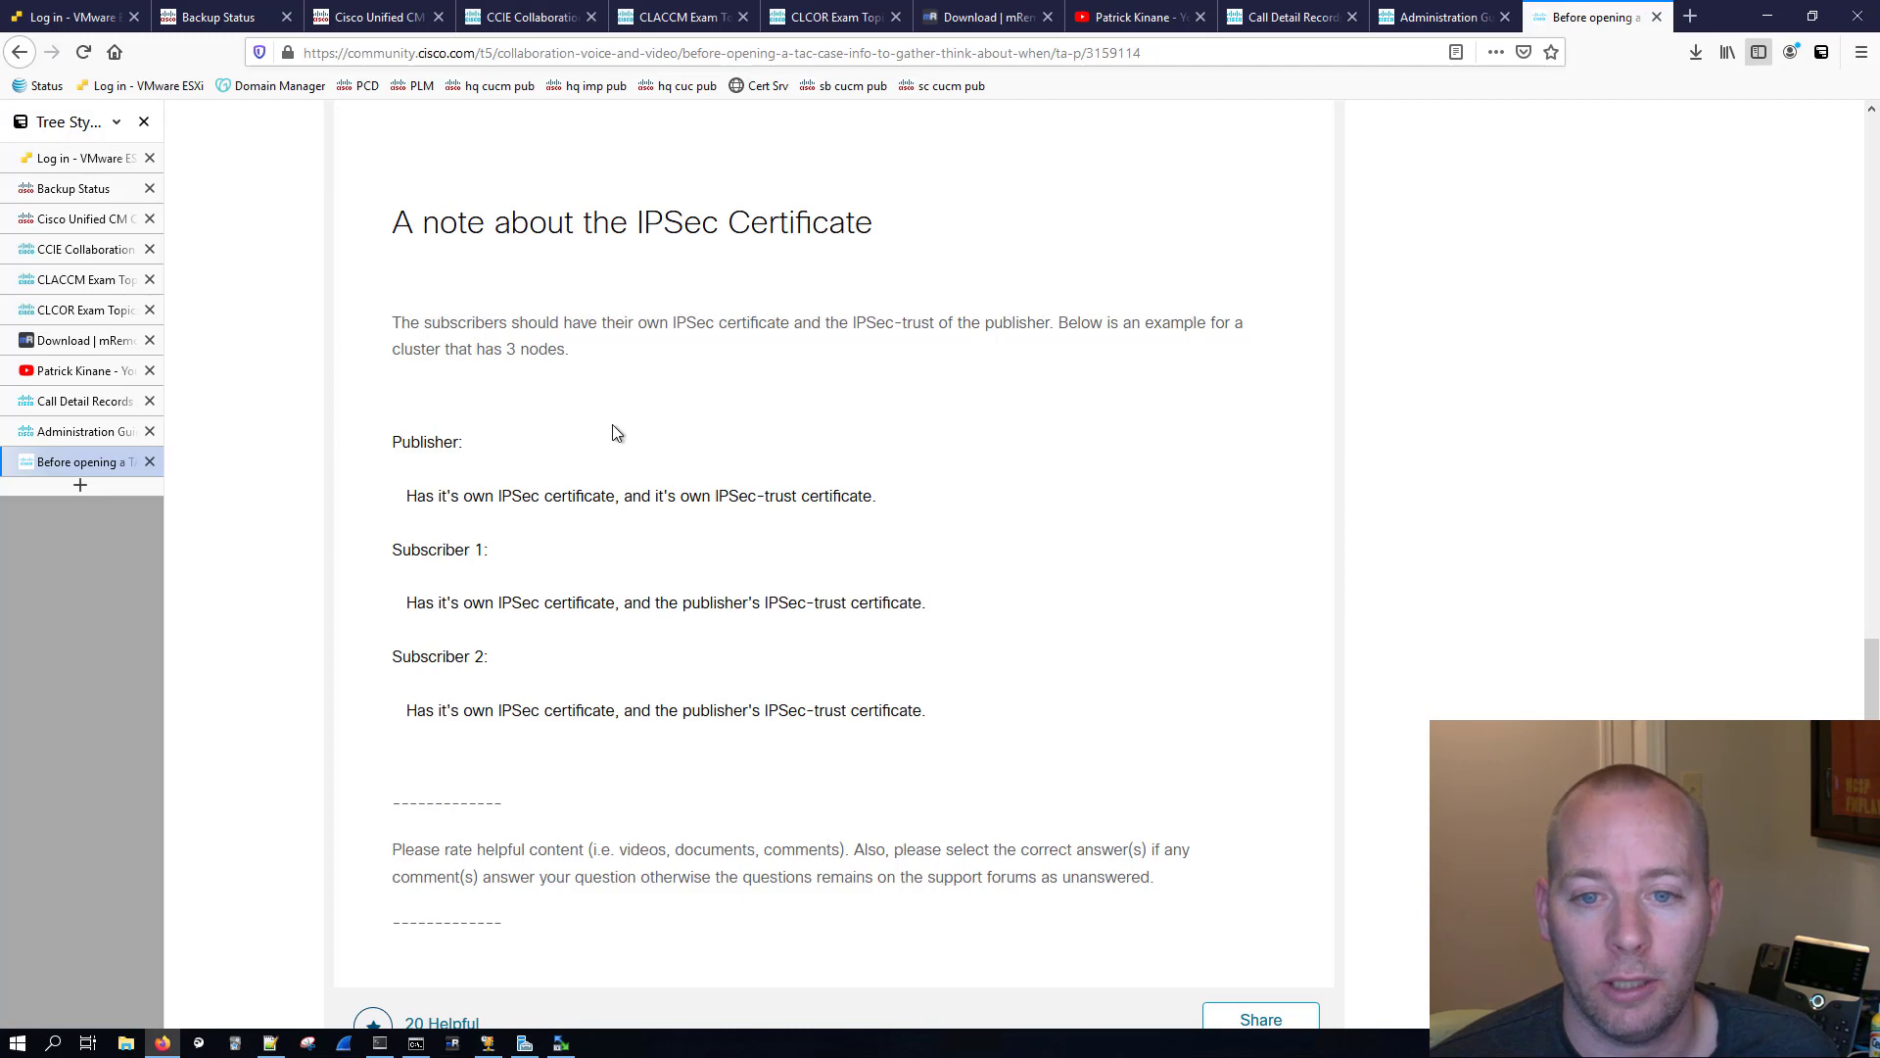
Step: Review the DRS troubleshooting article from the IPSec certificate note back to its introduction, and check the Disaster Recovery System backup status
{"action": "left_click", "coordinate": [113, 432]}
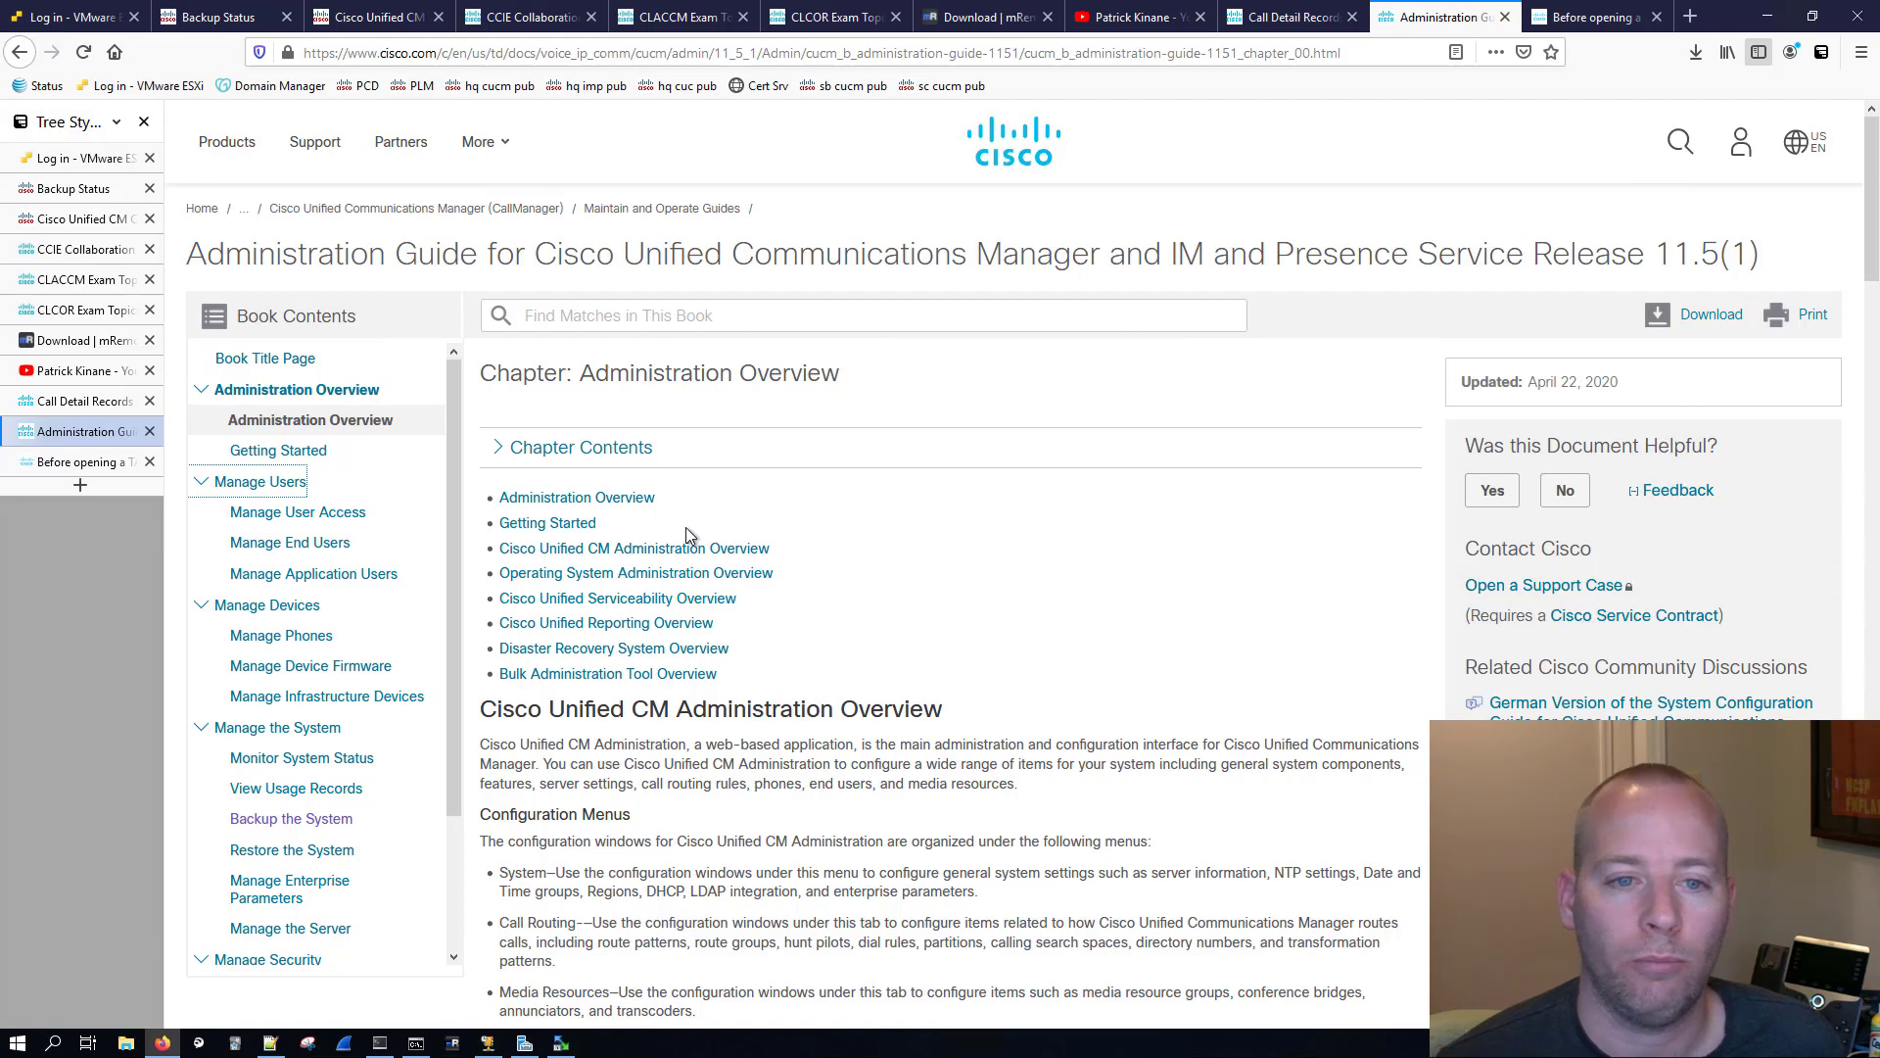
{"action": "left_click", "coordinate": [80, 463]}
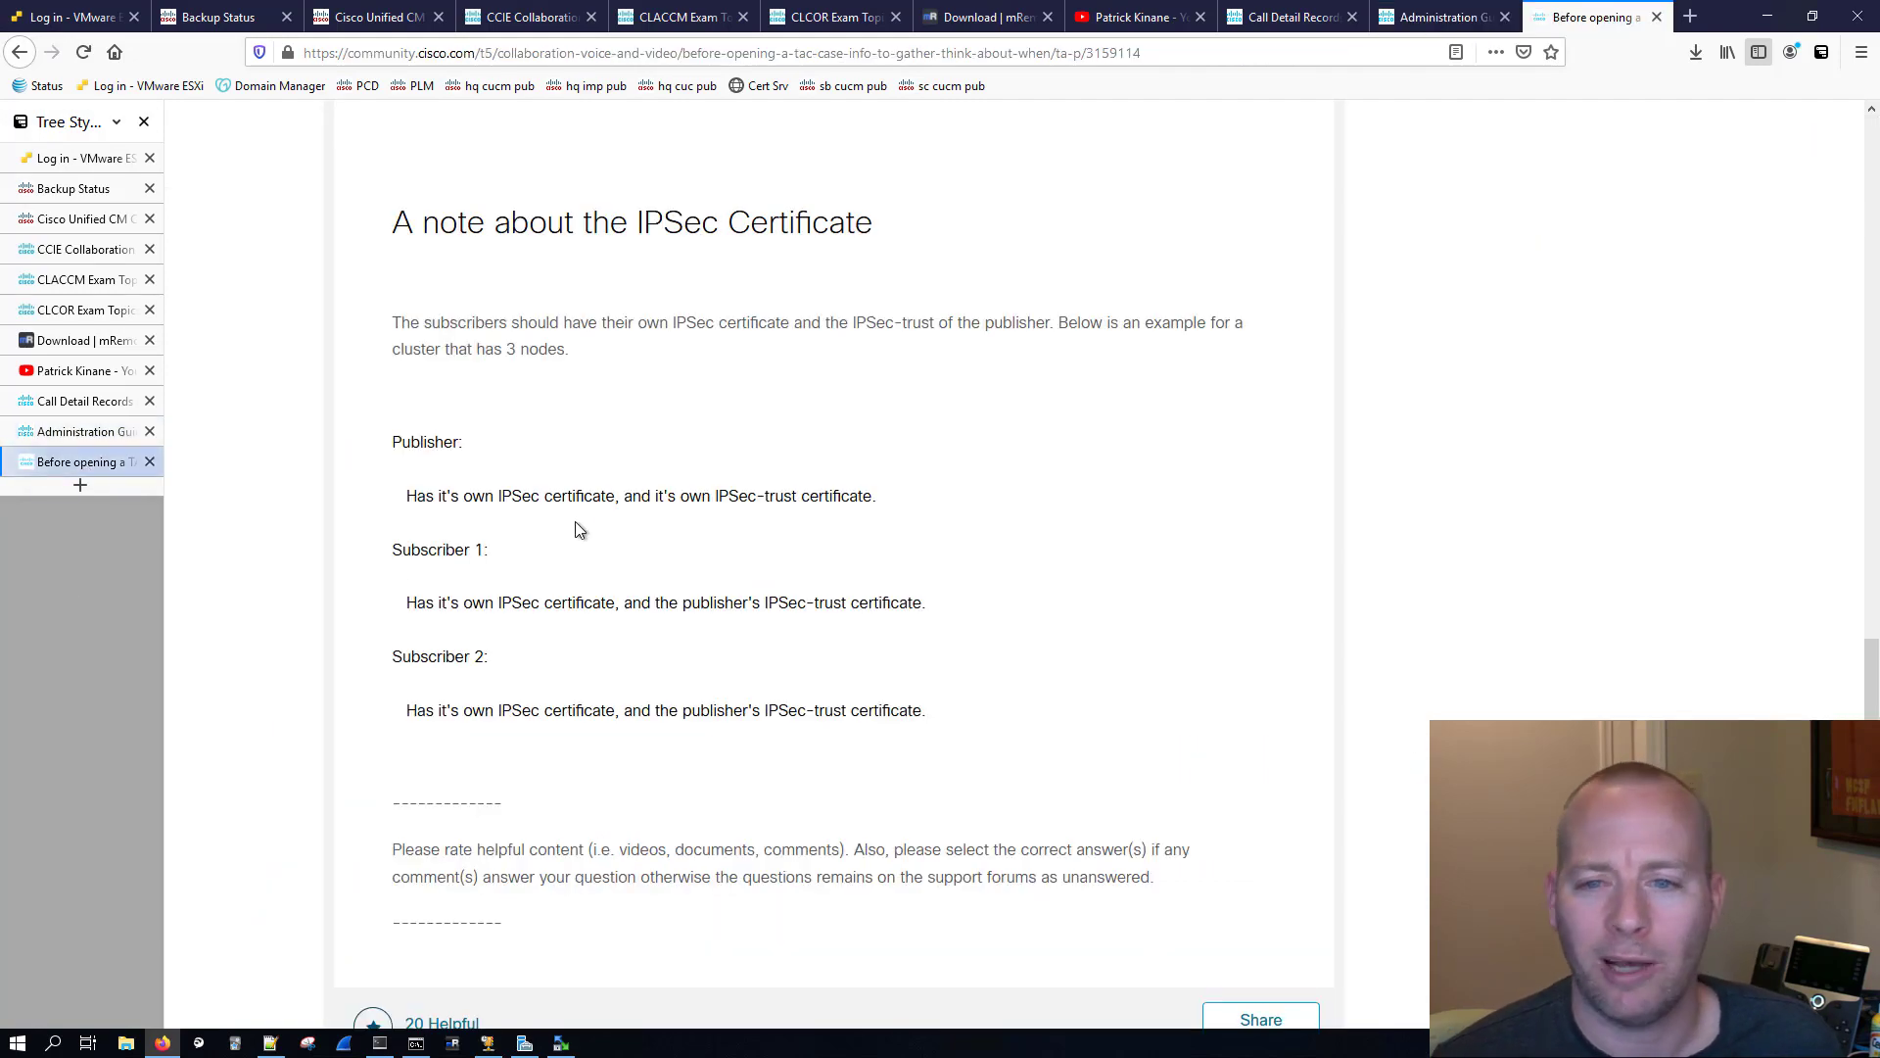
{"action": "scroll", "coordinate": [578, 529], "scroll_direction": "up", "scroll_amount": 15}
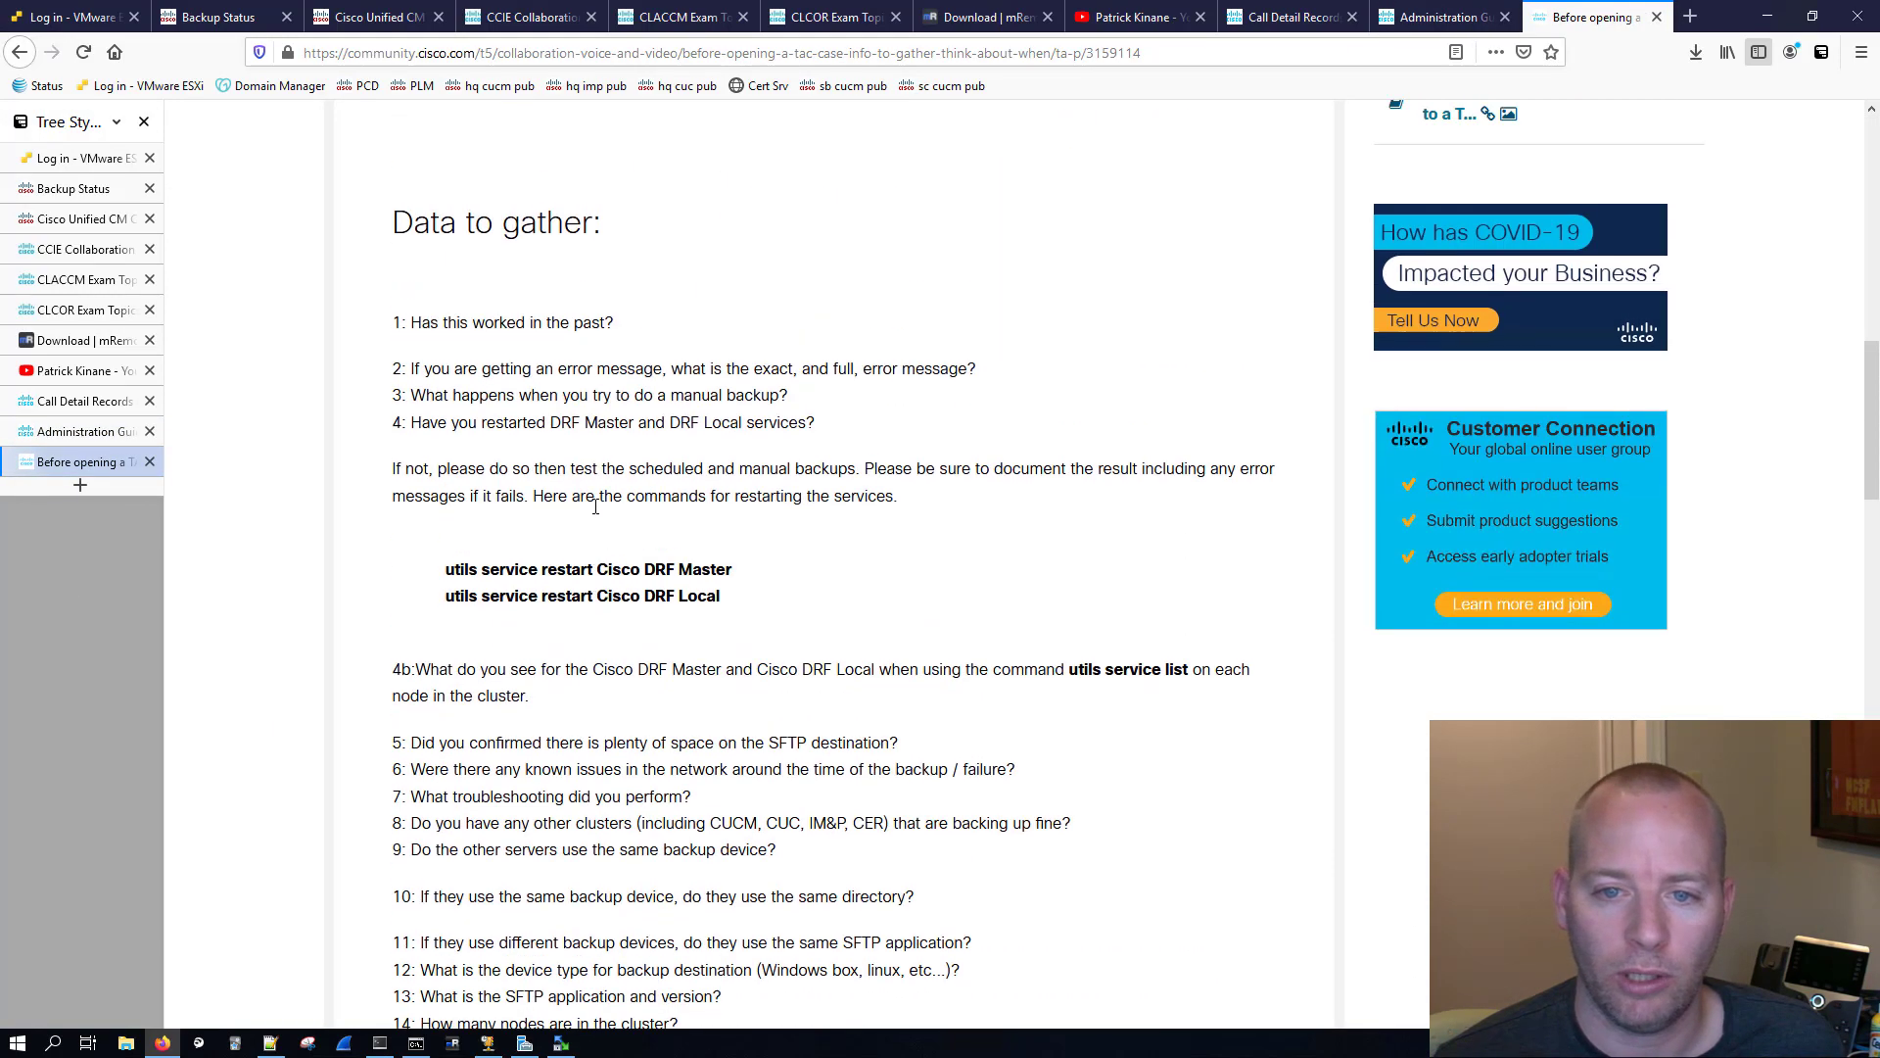
{"action": "scroll", "coordinate": [596, 506], "scroll_direction": "up", "scroll_amount": 5}
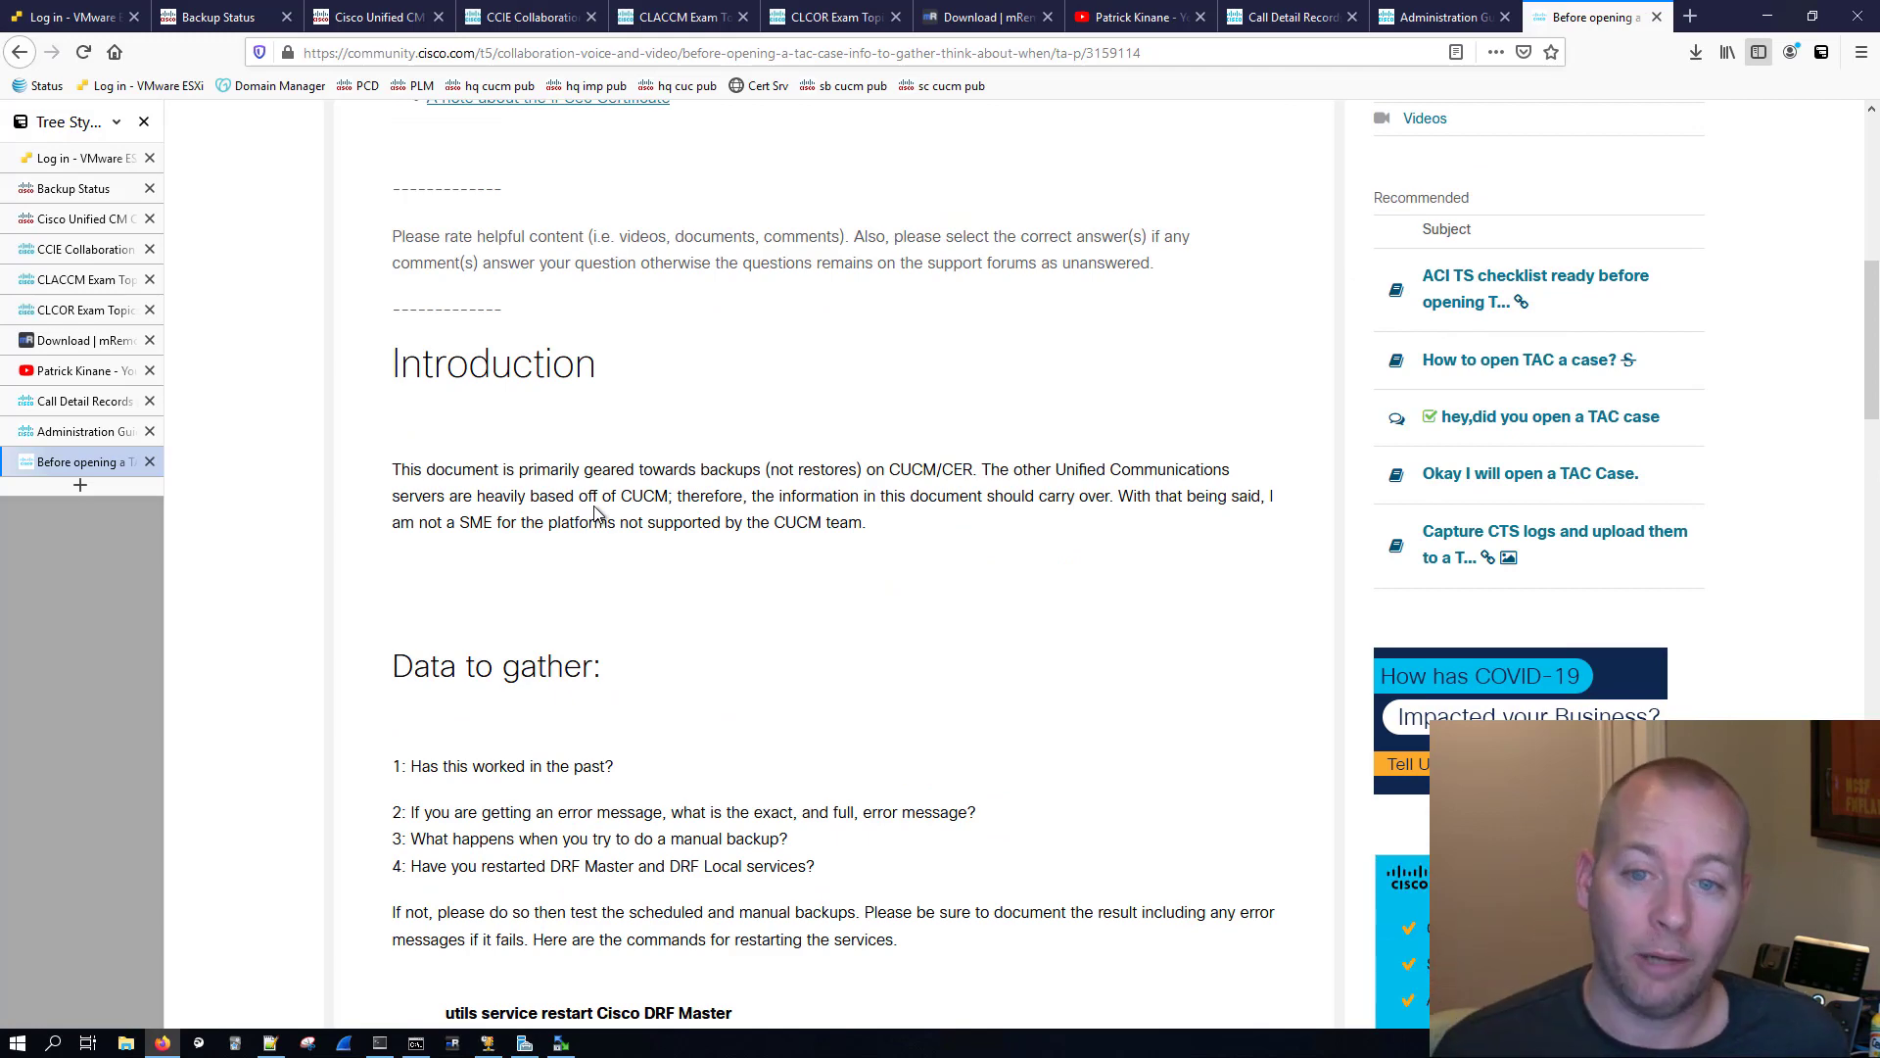
{"action": "scroll", "coordinate": [595, 514], "scroll_direction": "up", "scroll_amount": 7}
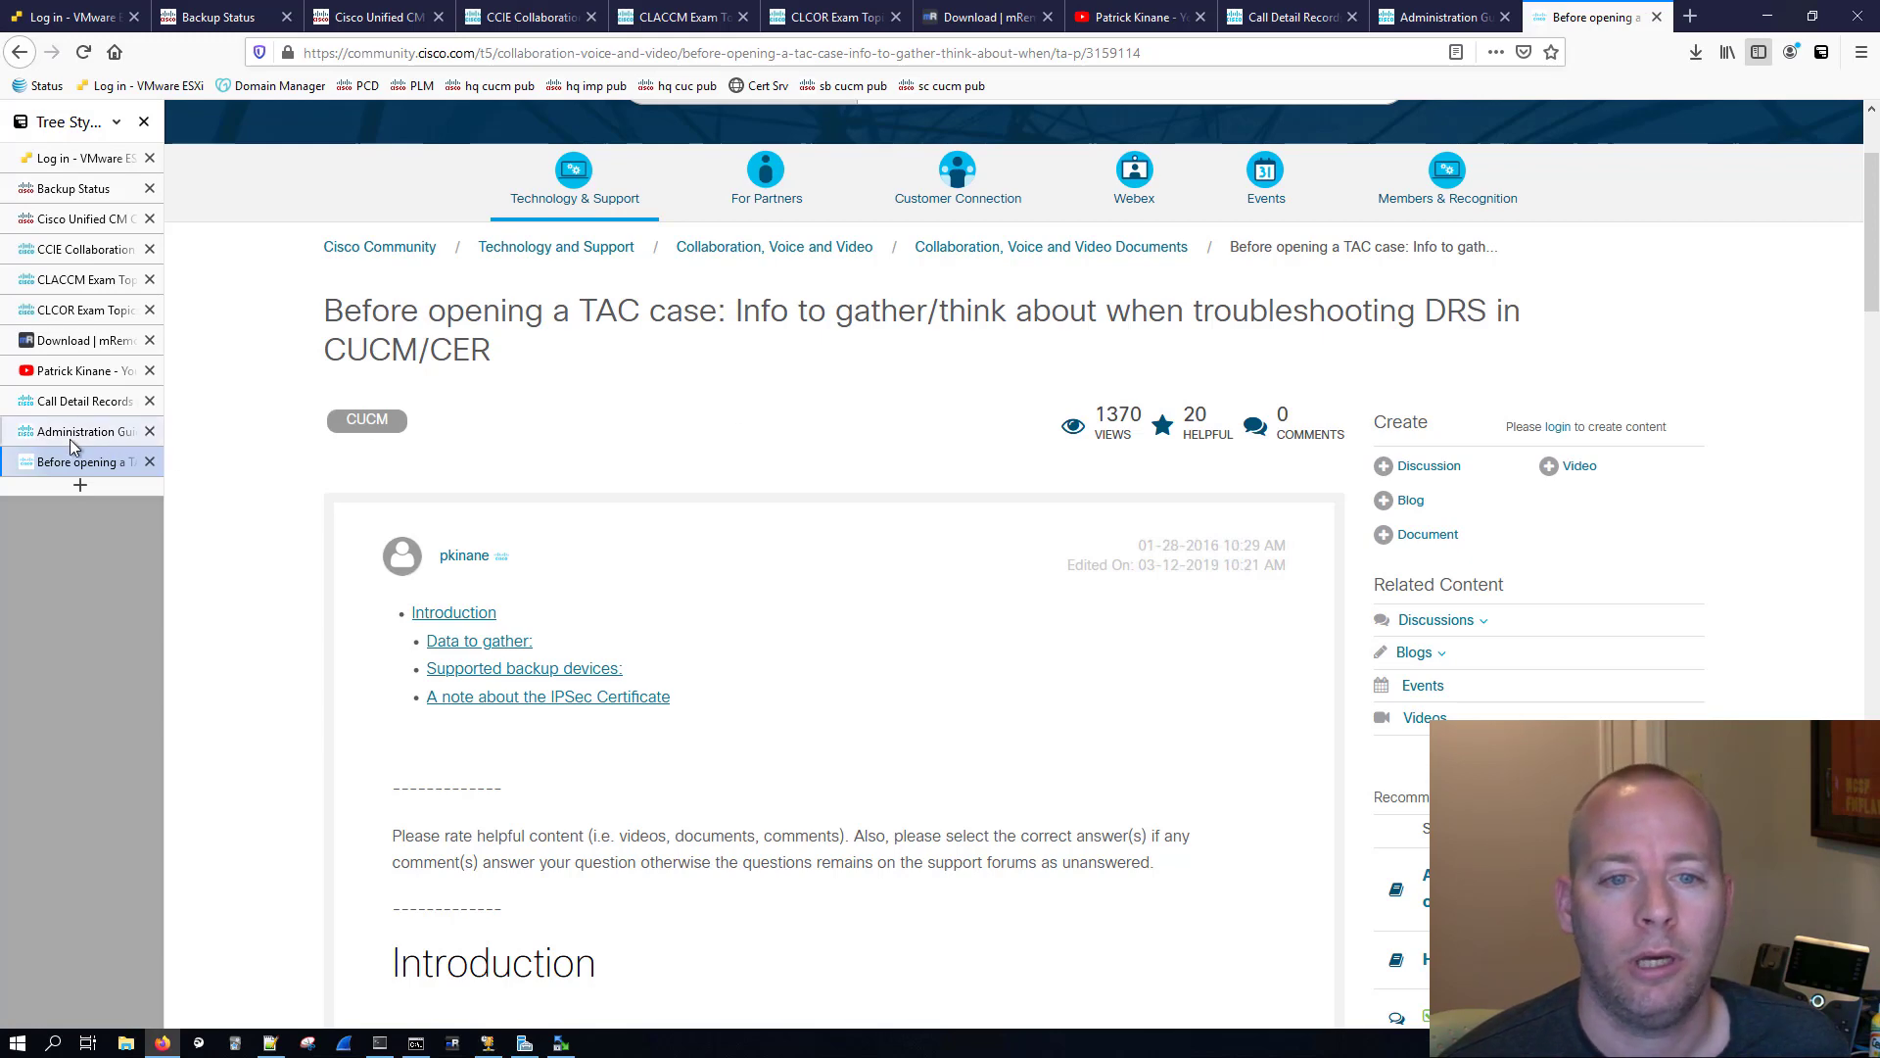
{"action": "left_click", "coordinate": [59, 189]}
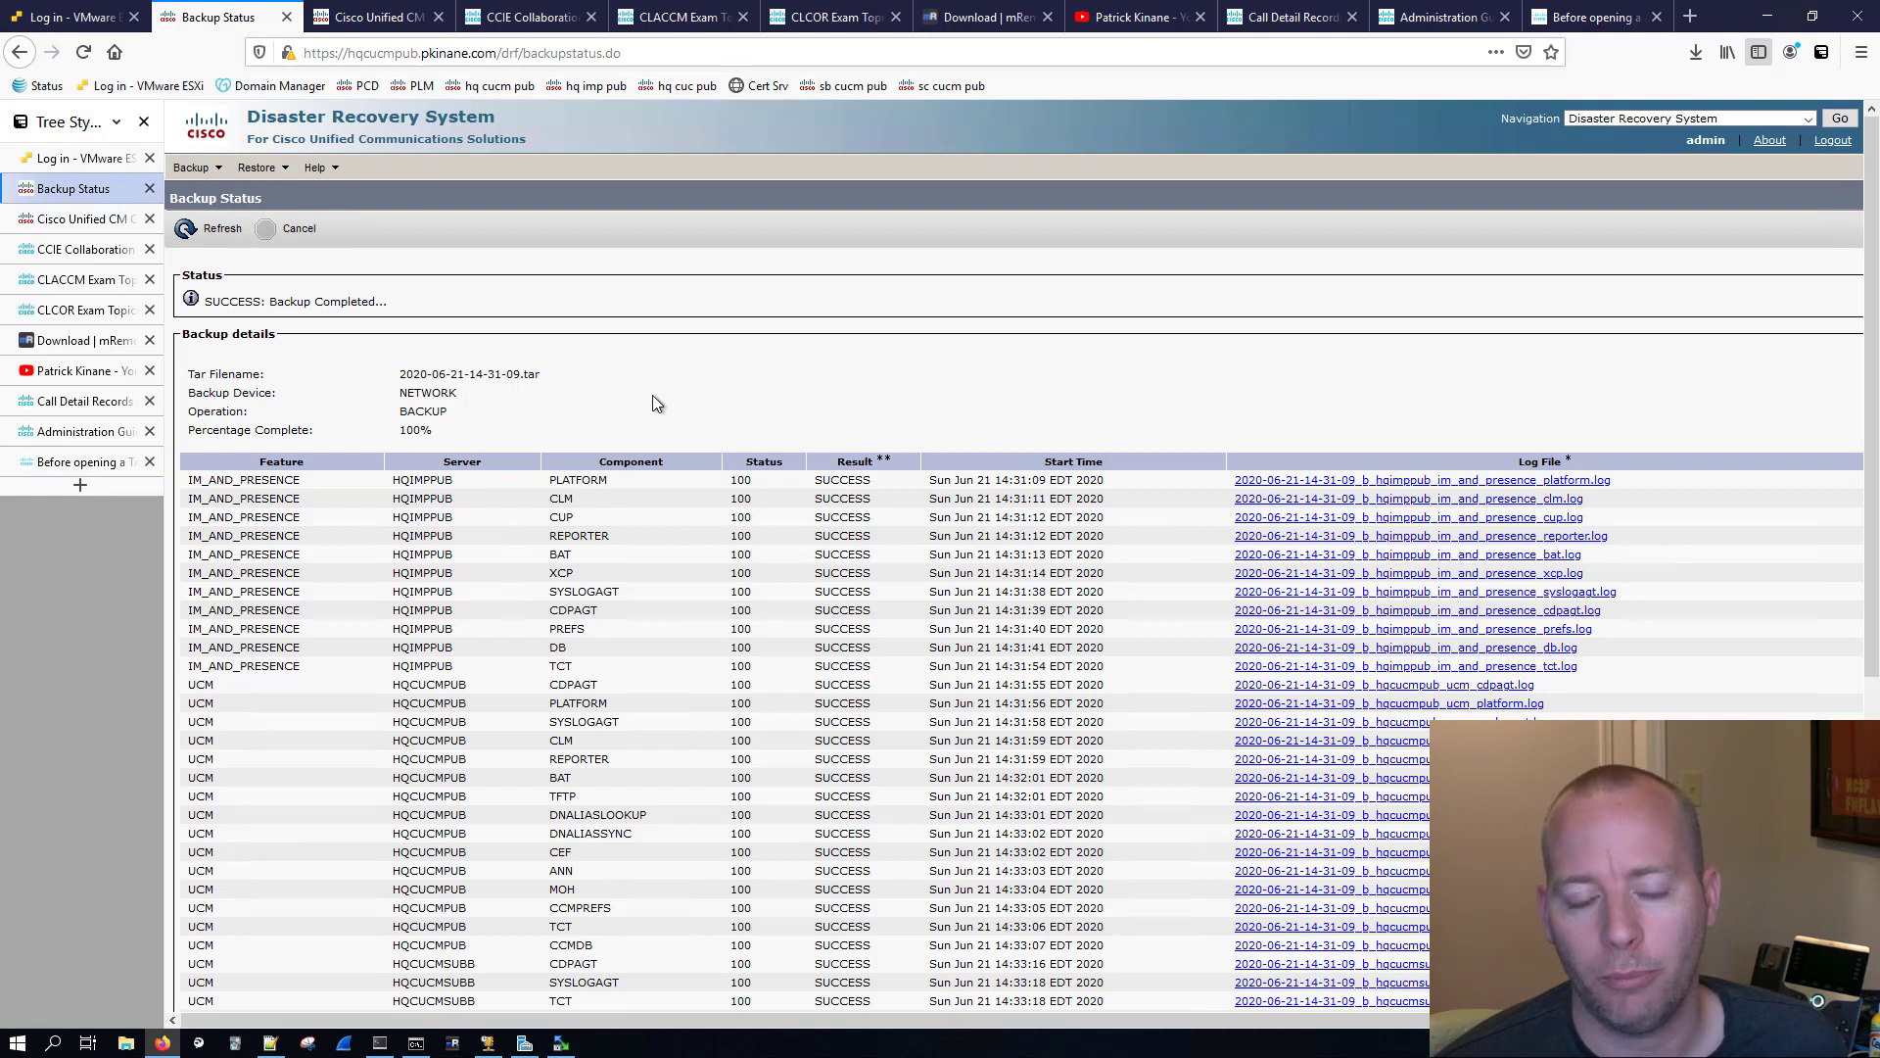
Step: Examine the codec types and call termination cause codes in the Call Detail Records Administration Guide's Cisco Call Detail Records Codes chapter
{"action": "left_click", "coordinate": [47, 402]}
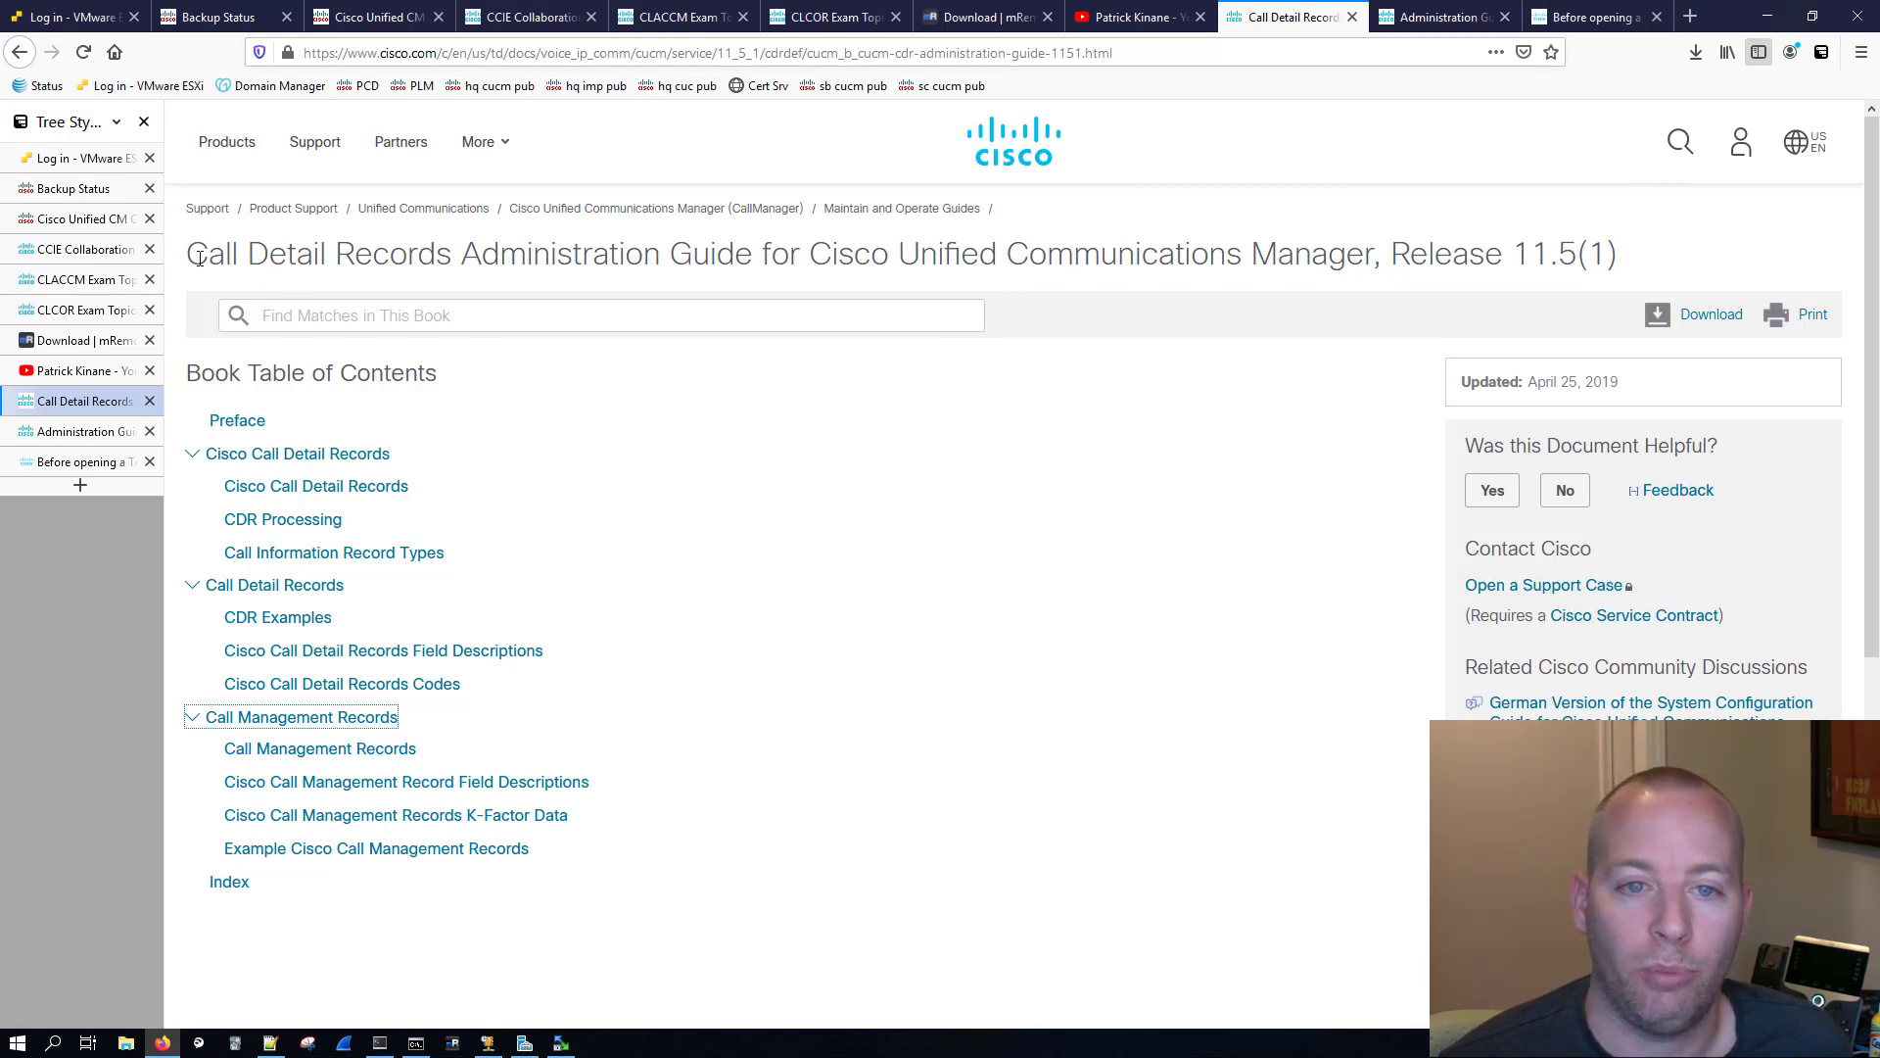
{"action": "left_click_drag", "start_coordinate": [188, 256], "coordinate": [451, 257]}
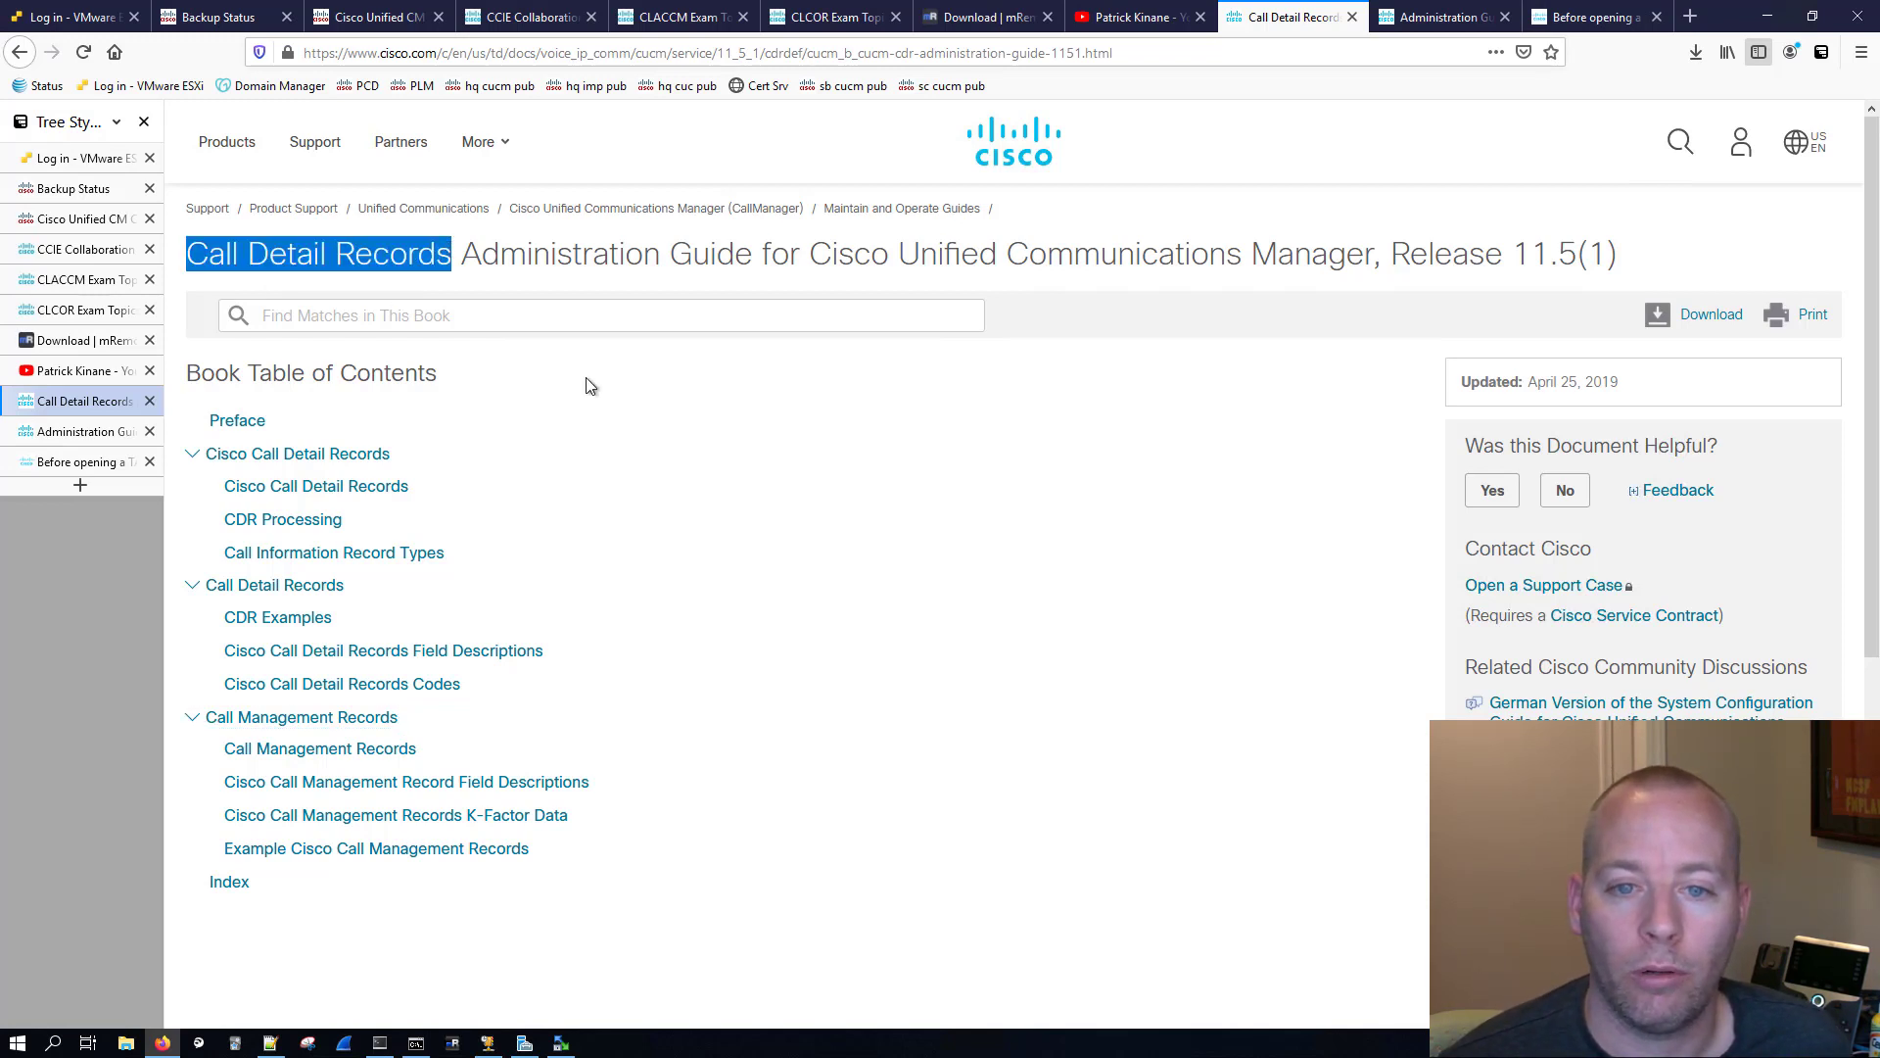
{"action": "left_click", "coordinate": [790, 438]}
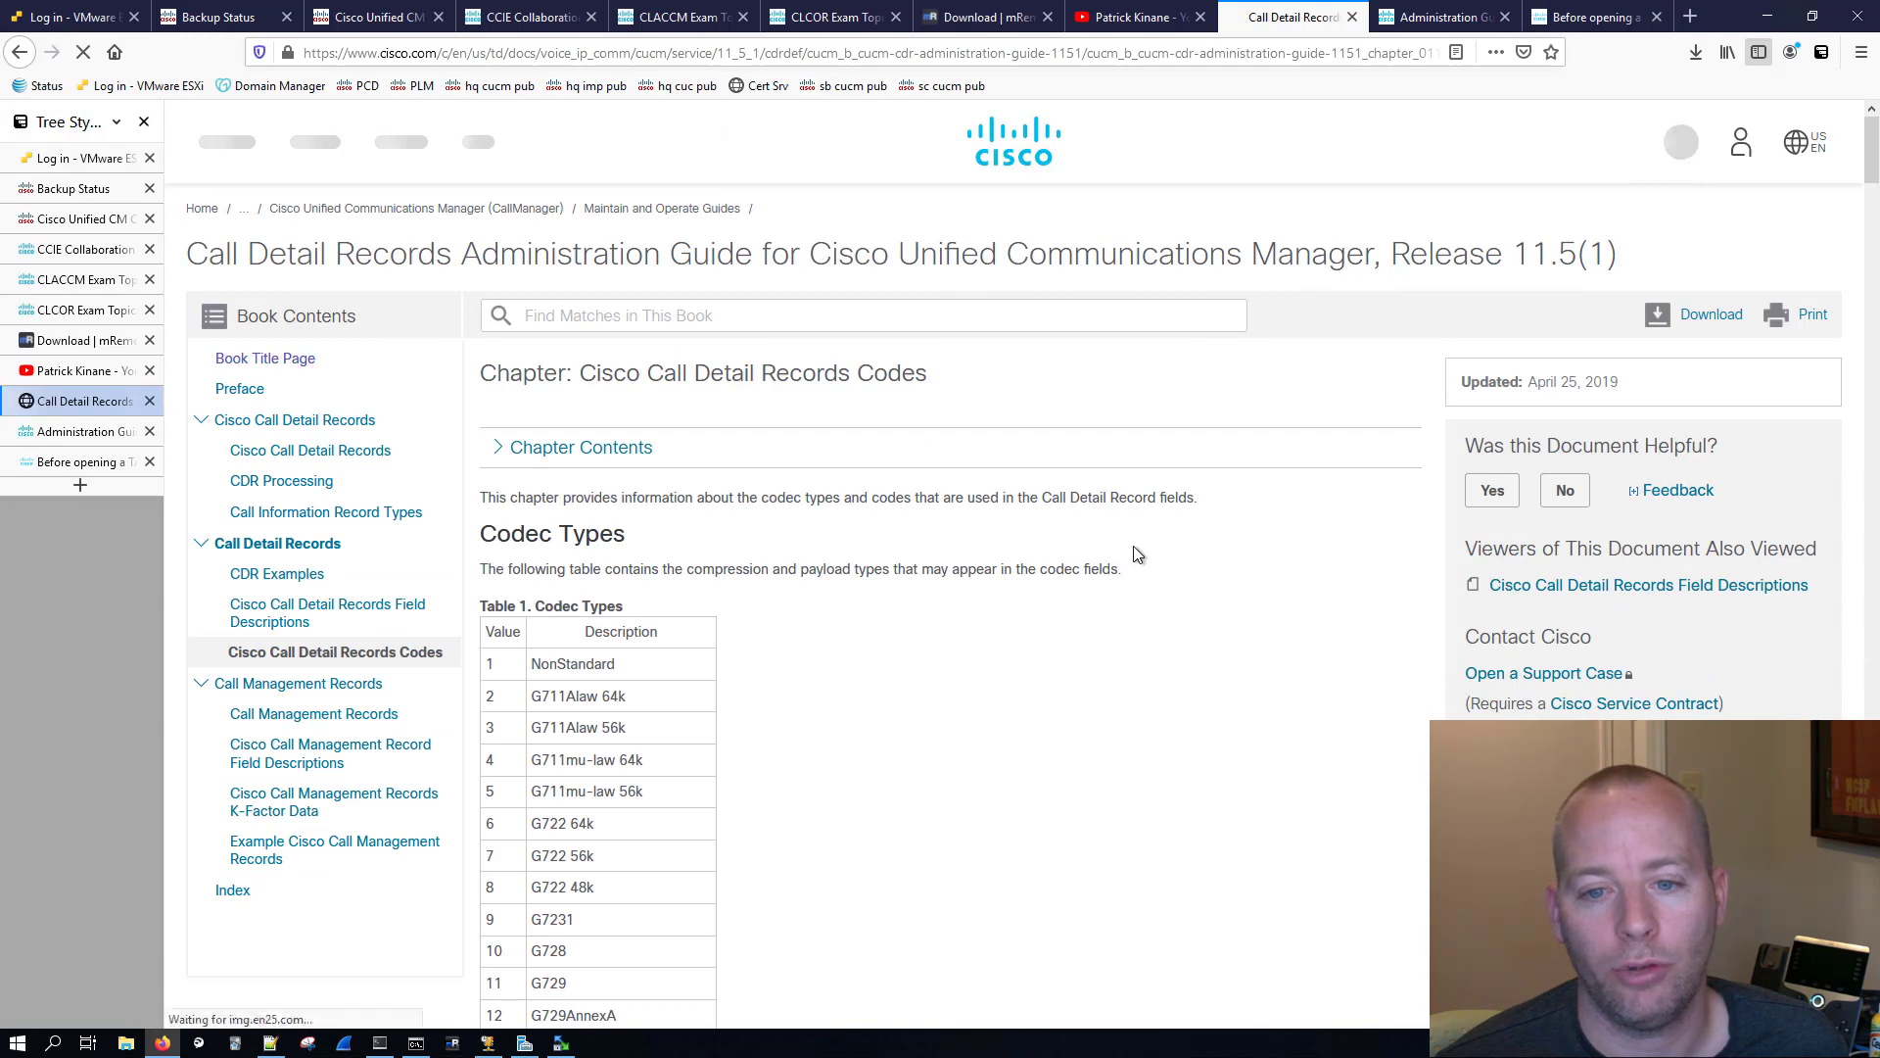
{"action": "scroll", "coordinate": [1067, 537], "scroll_direction": "down", "scroll_amount": 15}
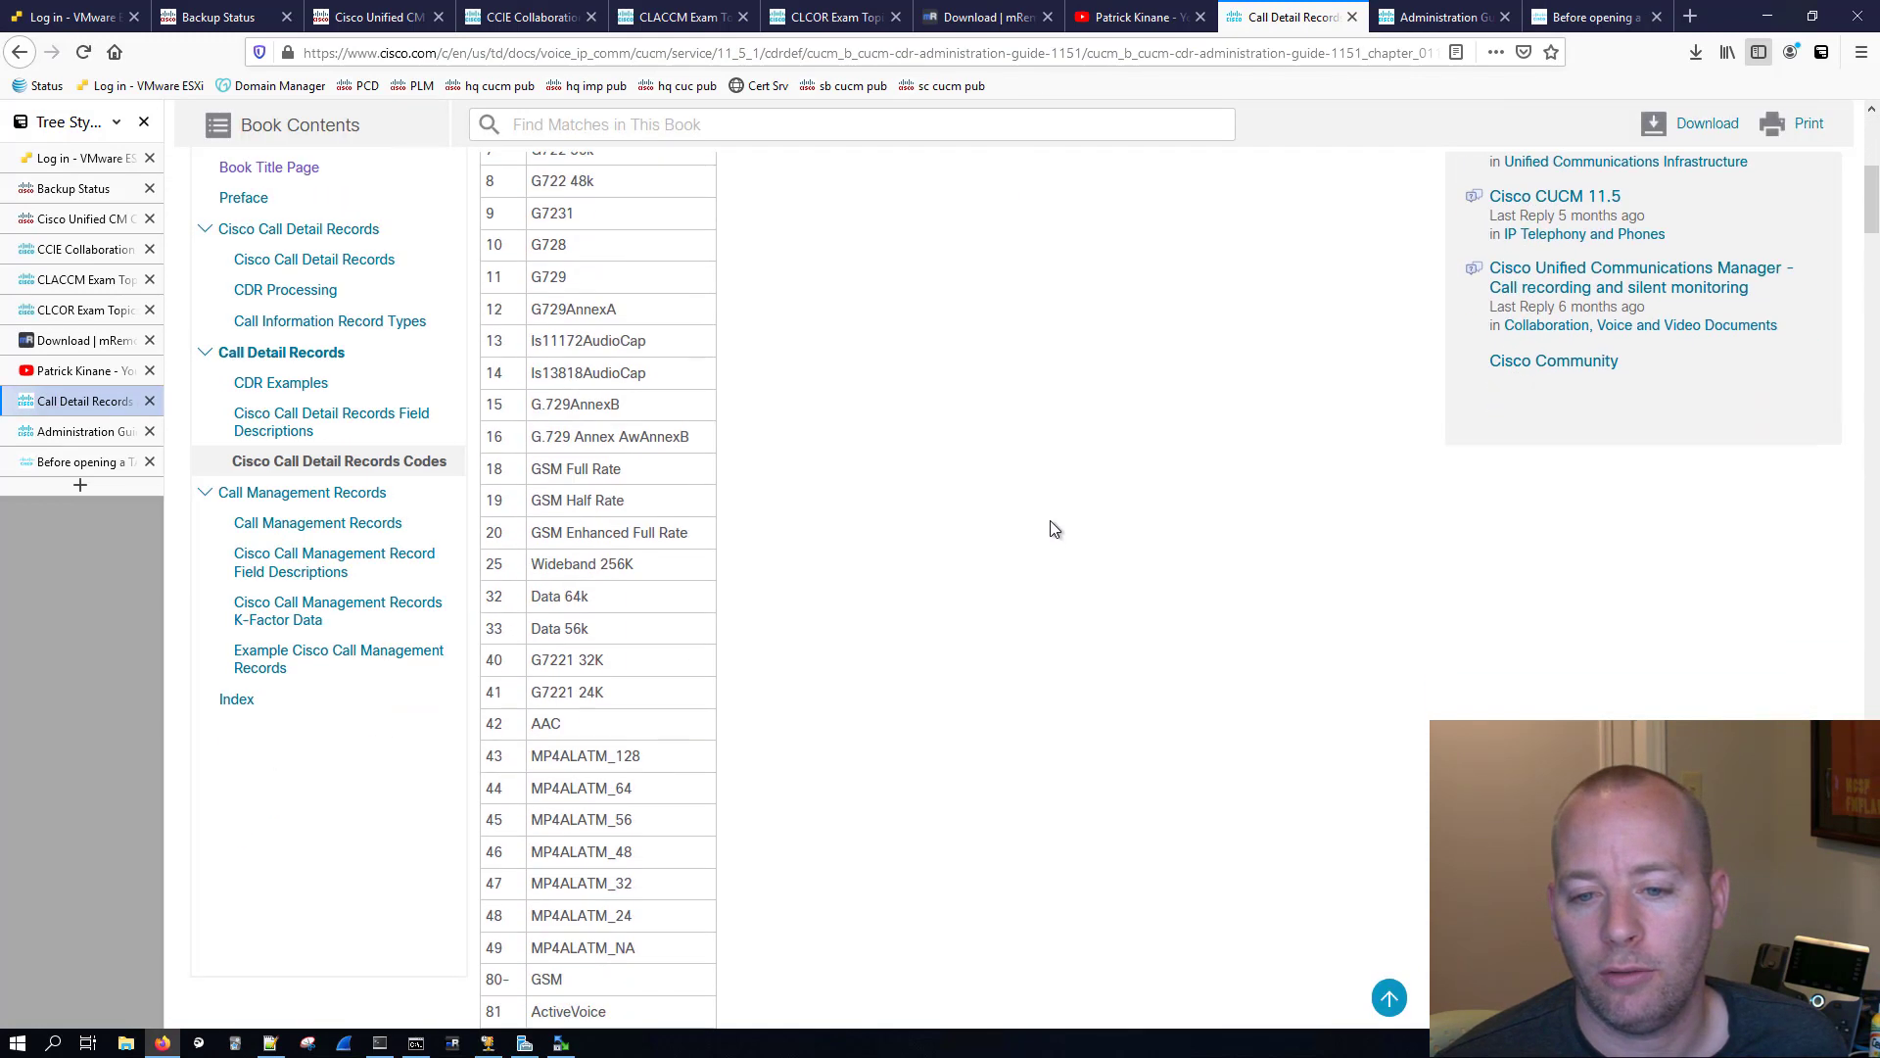
{"action": "scroll", "coordinate": [1052, 529], "scroll_direction": "down", "scroll_amount": 15}
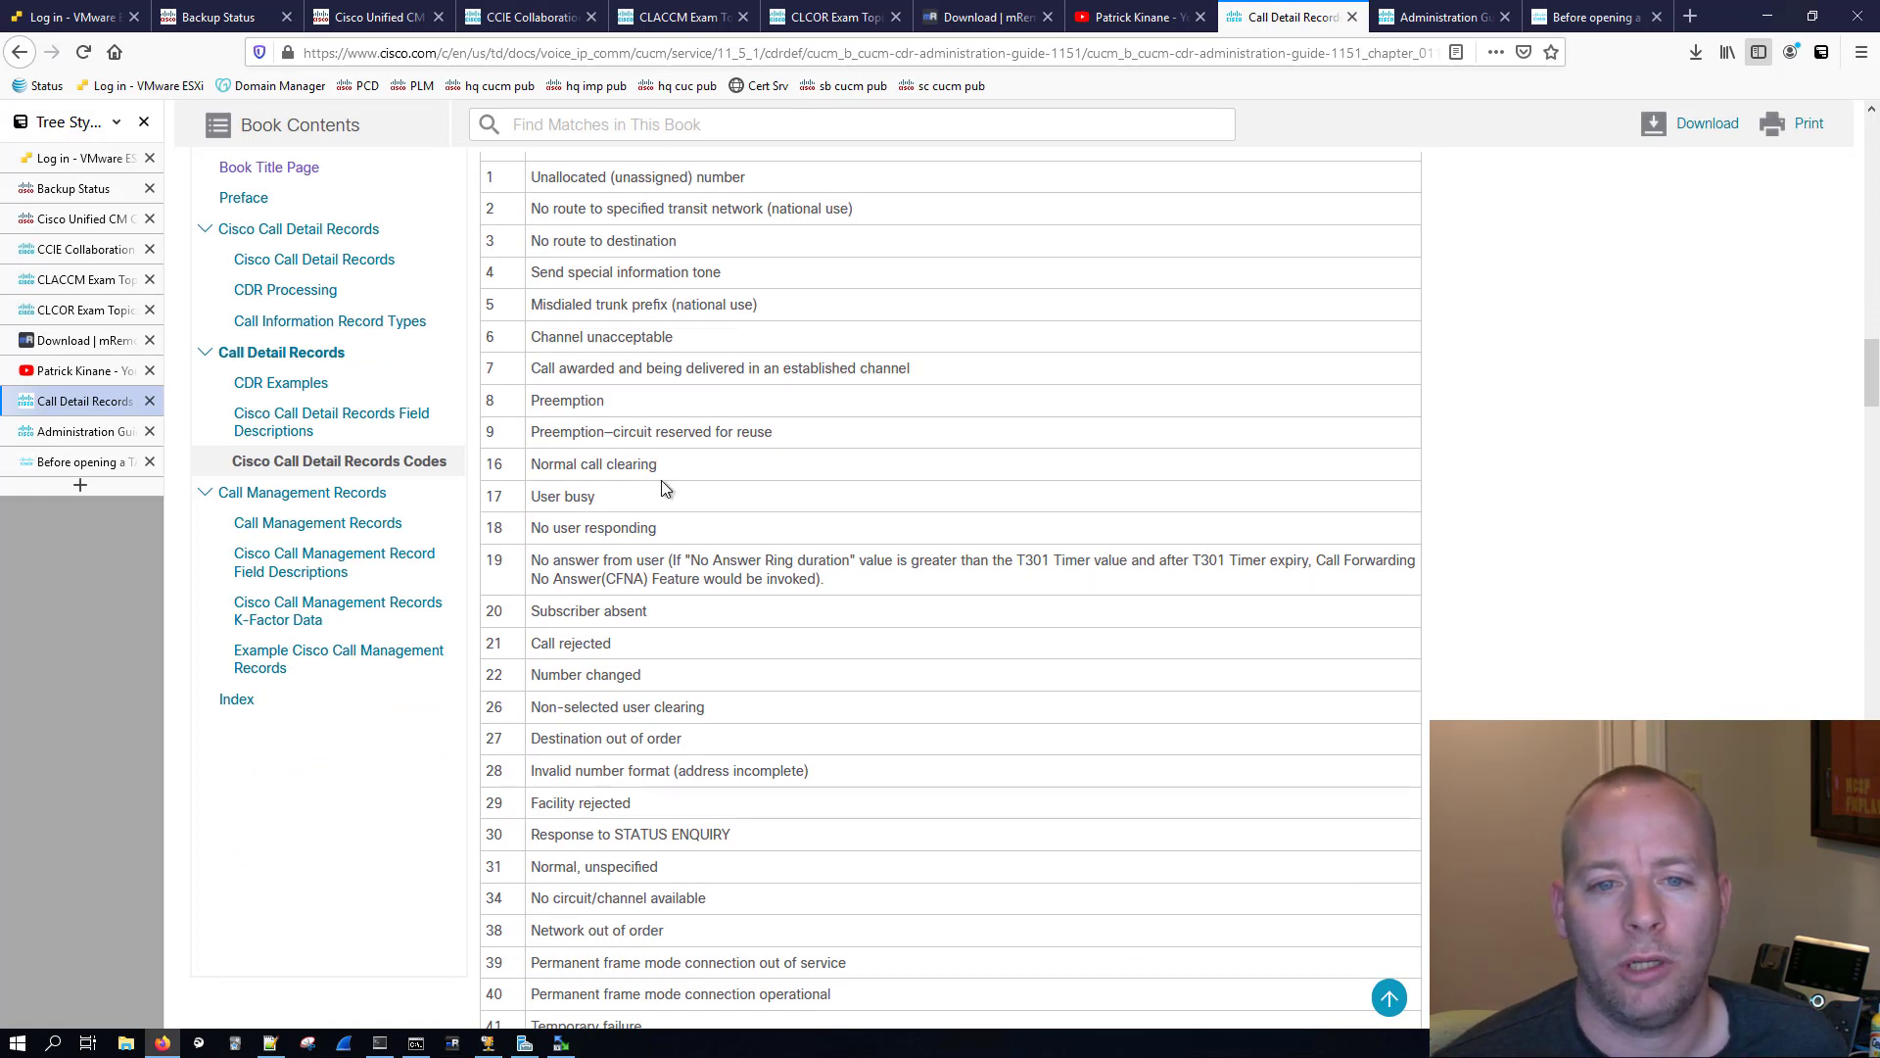
Step: Read through the CDR field descriptions in the Cisco Call Detail Records Field Descriptions chapter
{"action": "left_click", "coordinate": [294, 415]}
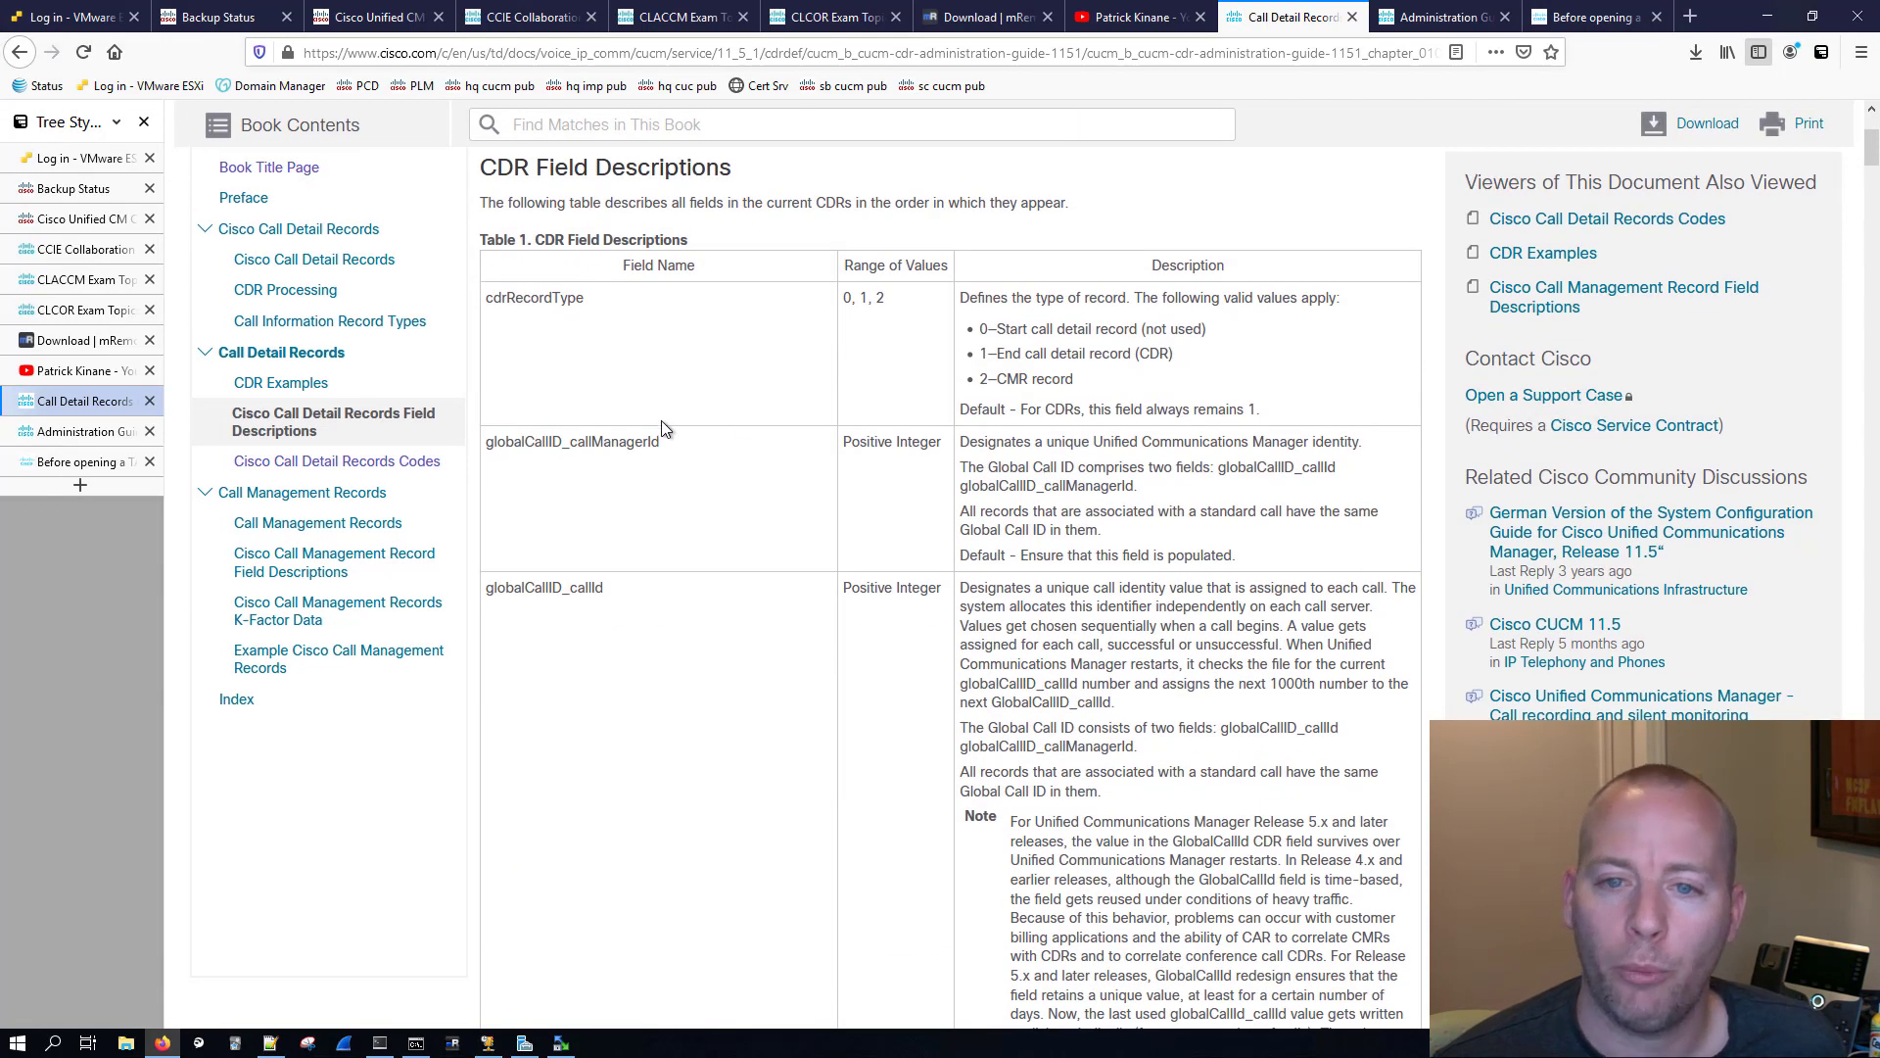
{"action": "scroll", "coordinate": [684, 394], "scroll_direction": "down", "scroll_amount": 6}
{"action": "scroll", "coordinate": [684, 394], "scroll_direction": "down", "scroll_amount": 20}
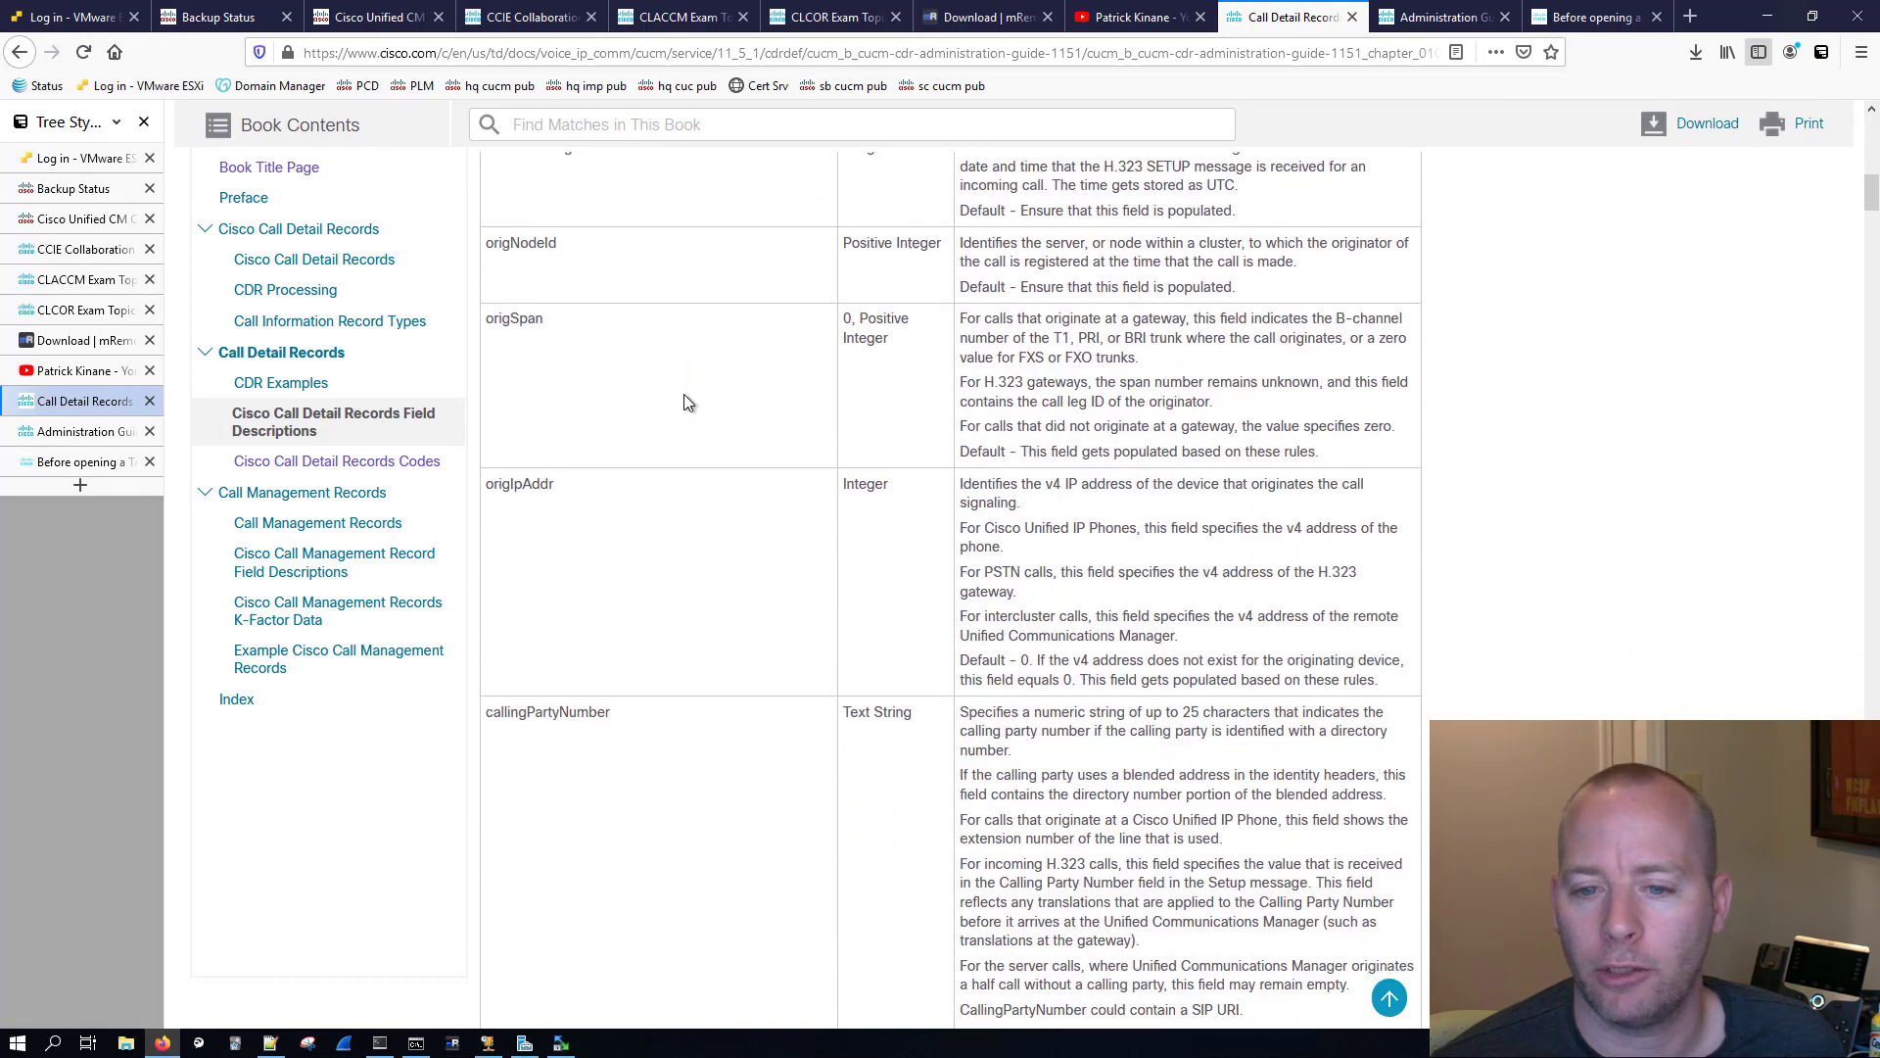
{"action": "scroll", "coordinate": [685, 402], "scroll_direction": "down", "scroll_amount": 1}
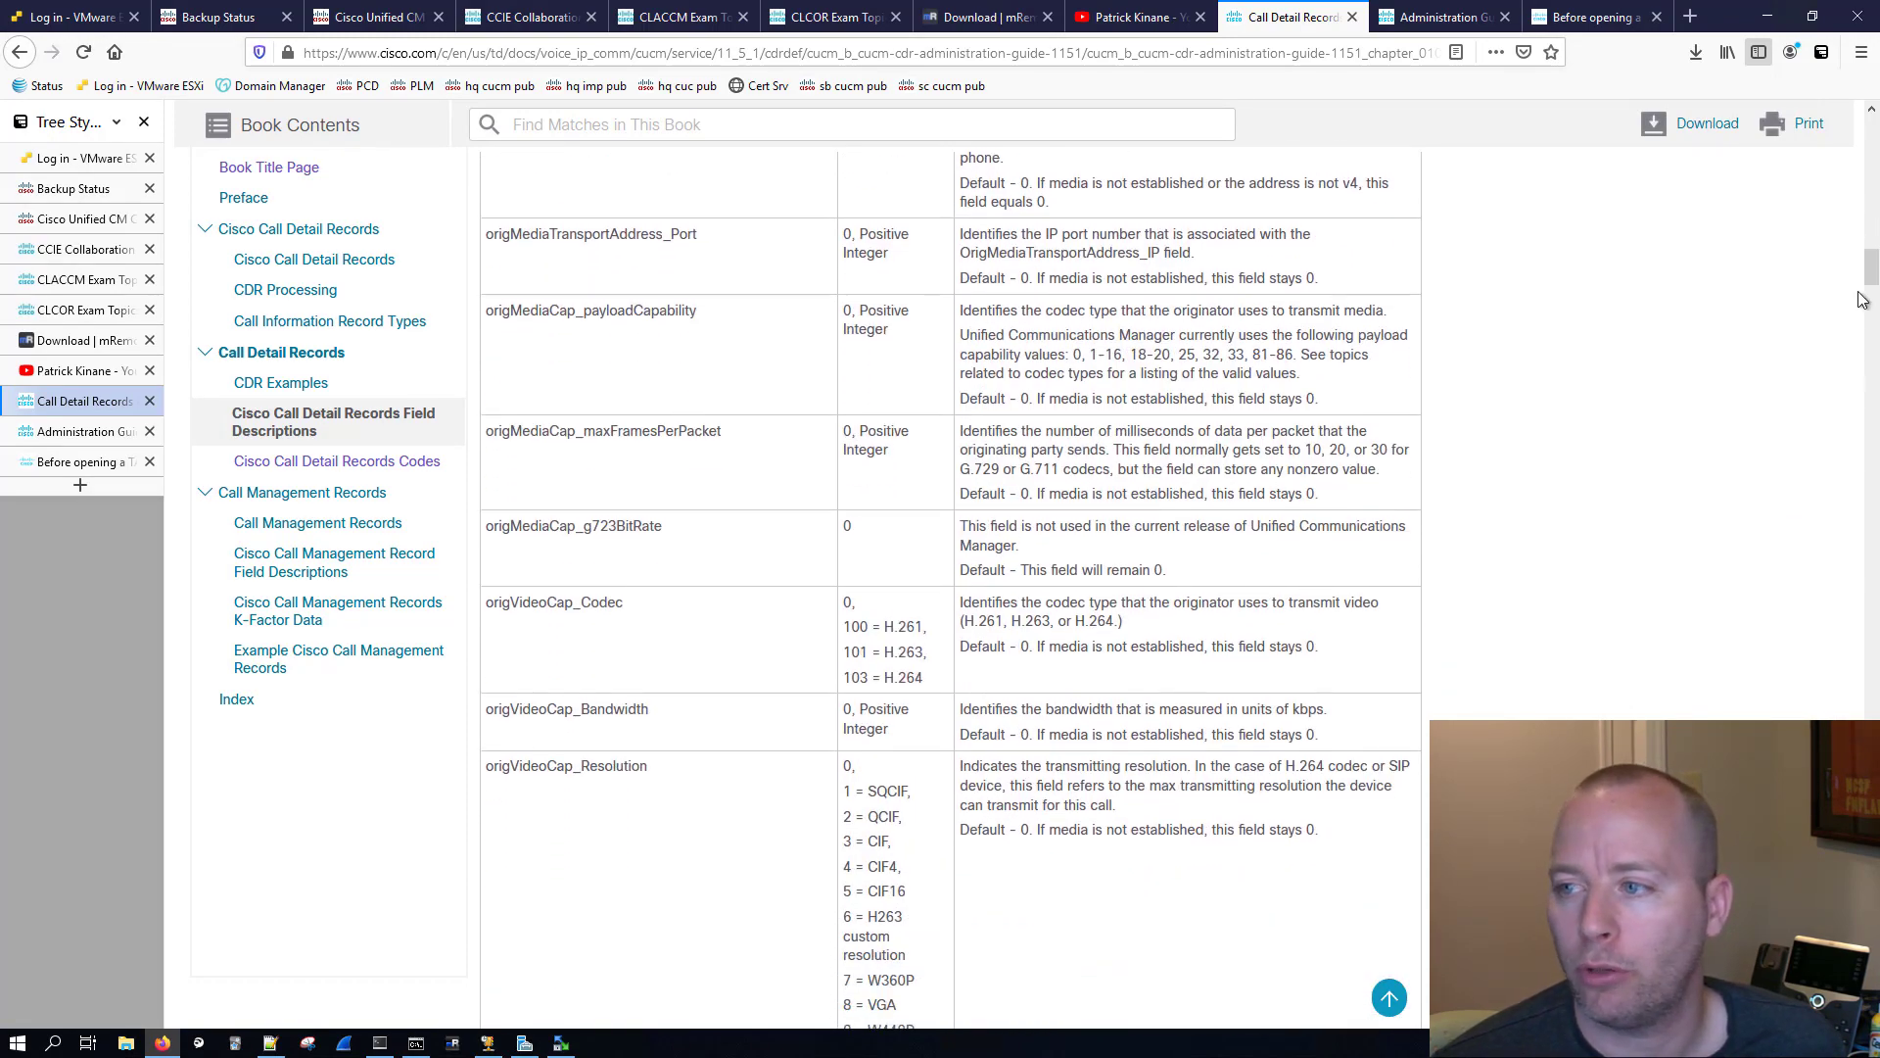
{"action": "left_click_drag", "start_coordinate": [1871, 275], "coordinate": [1871, 127]}
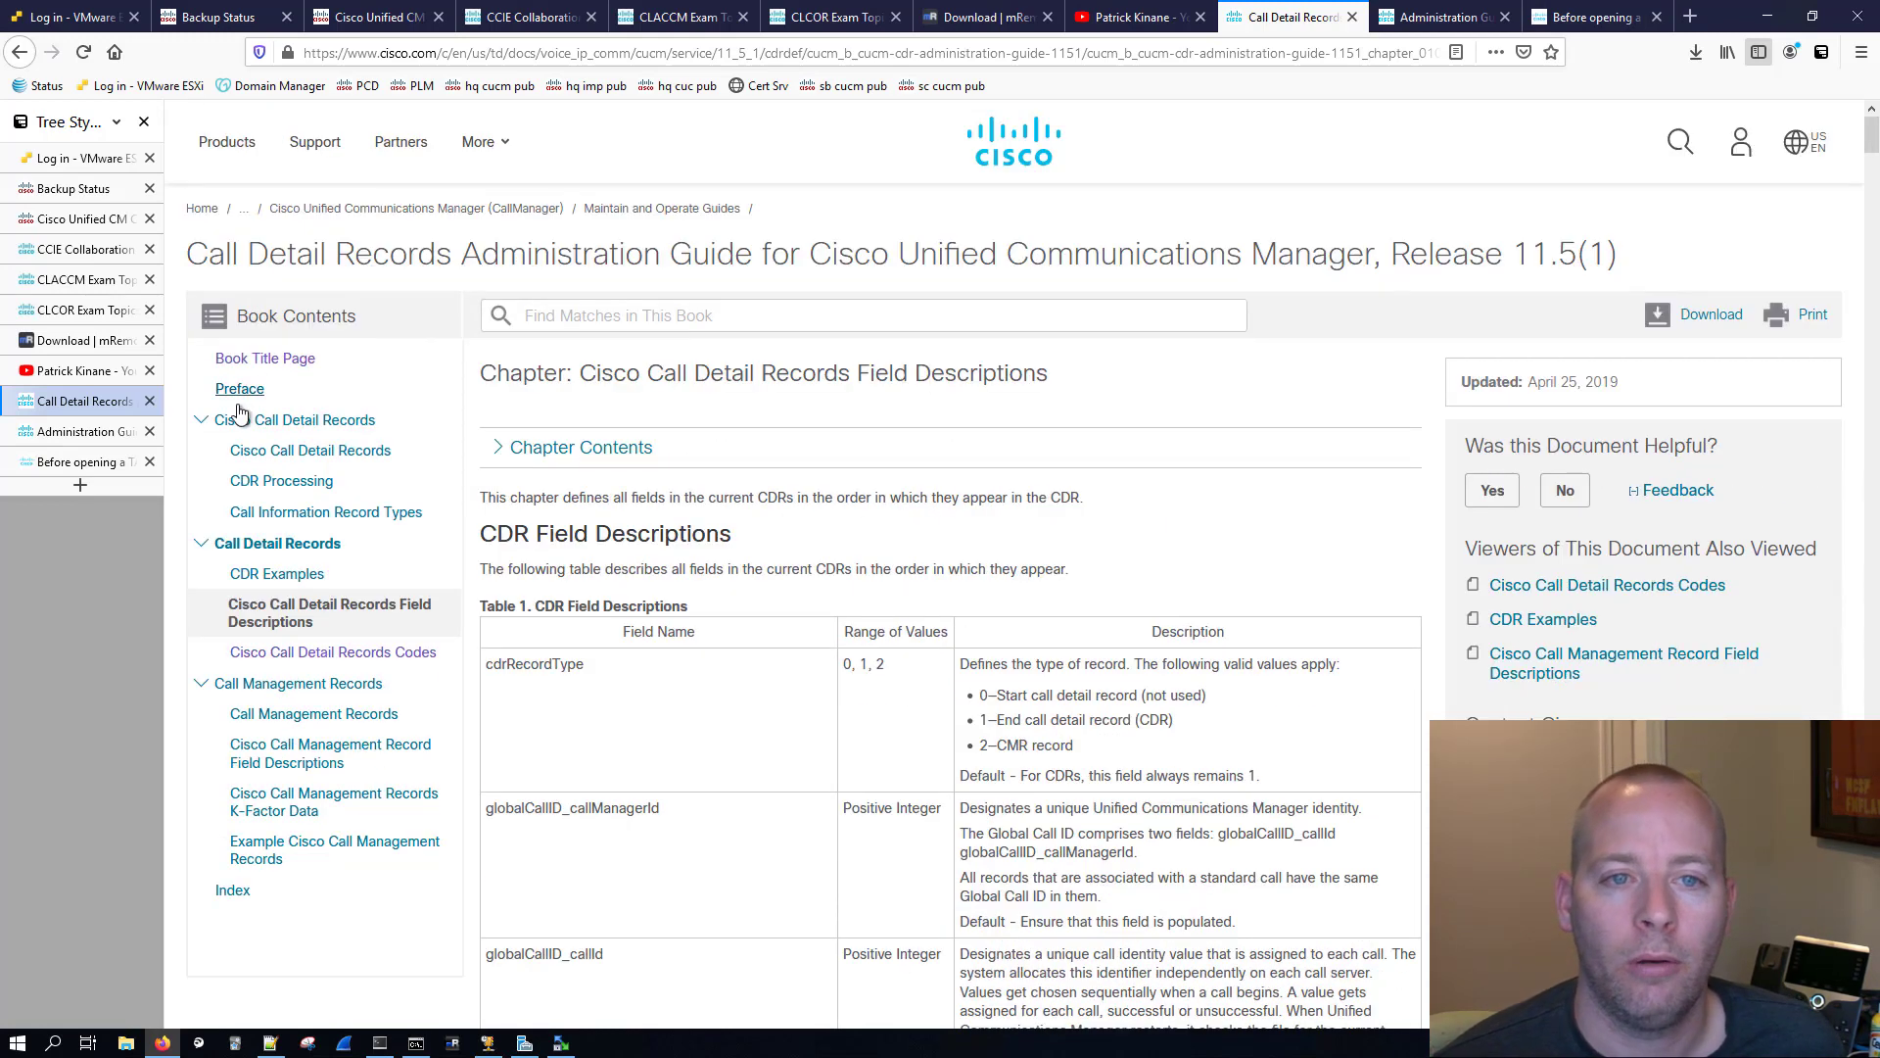
Step: Switch from the Disaster Recovery System to Cisco Unified CM Administration and log in with the saved admin credentials
{"action": "left_click", "coordinate": [118, 190]}
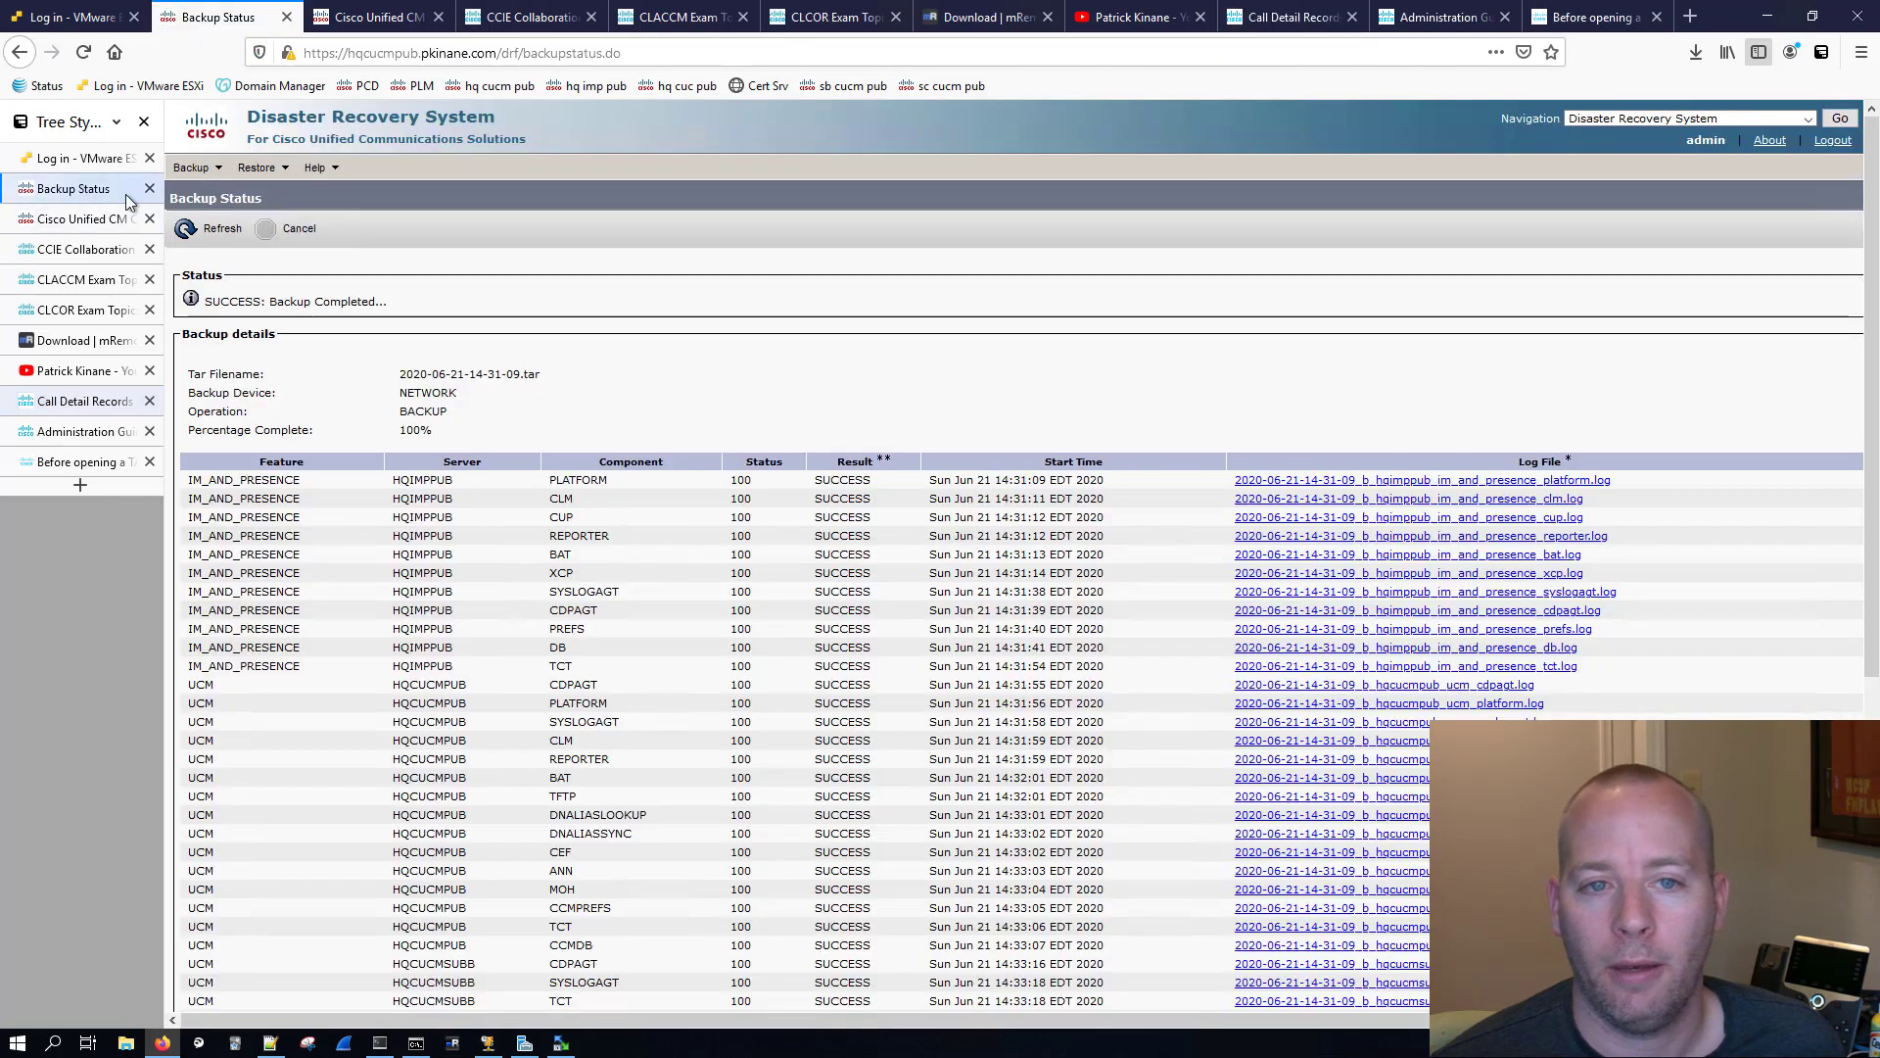
{"action": "left_click", "coordinate": [1748, 118]}
{"action": "left_click", "coordinate": [1664, 149]}
{"action": "left_click", "coordinate": [1838, 118]}
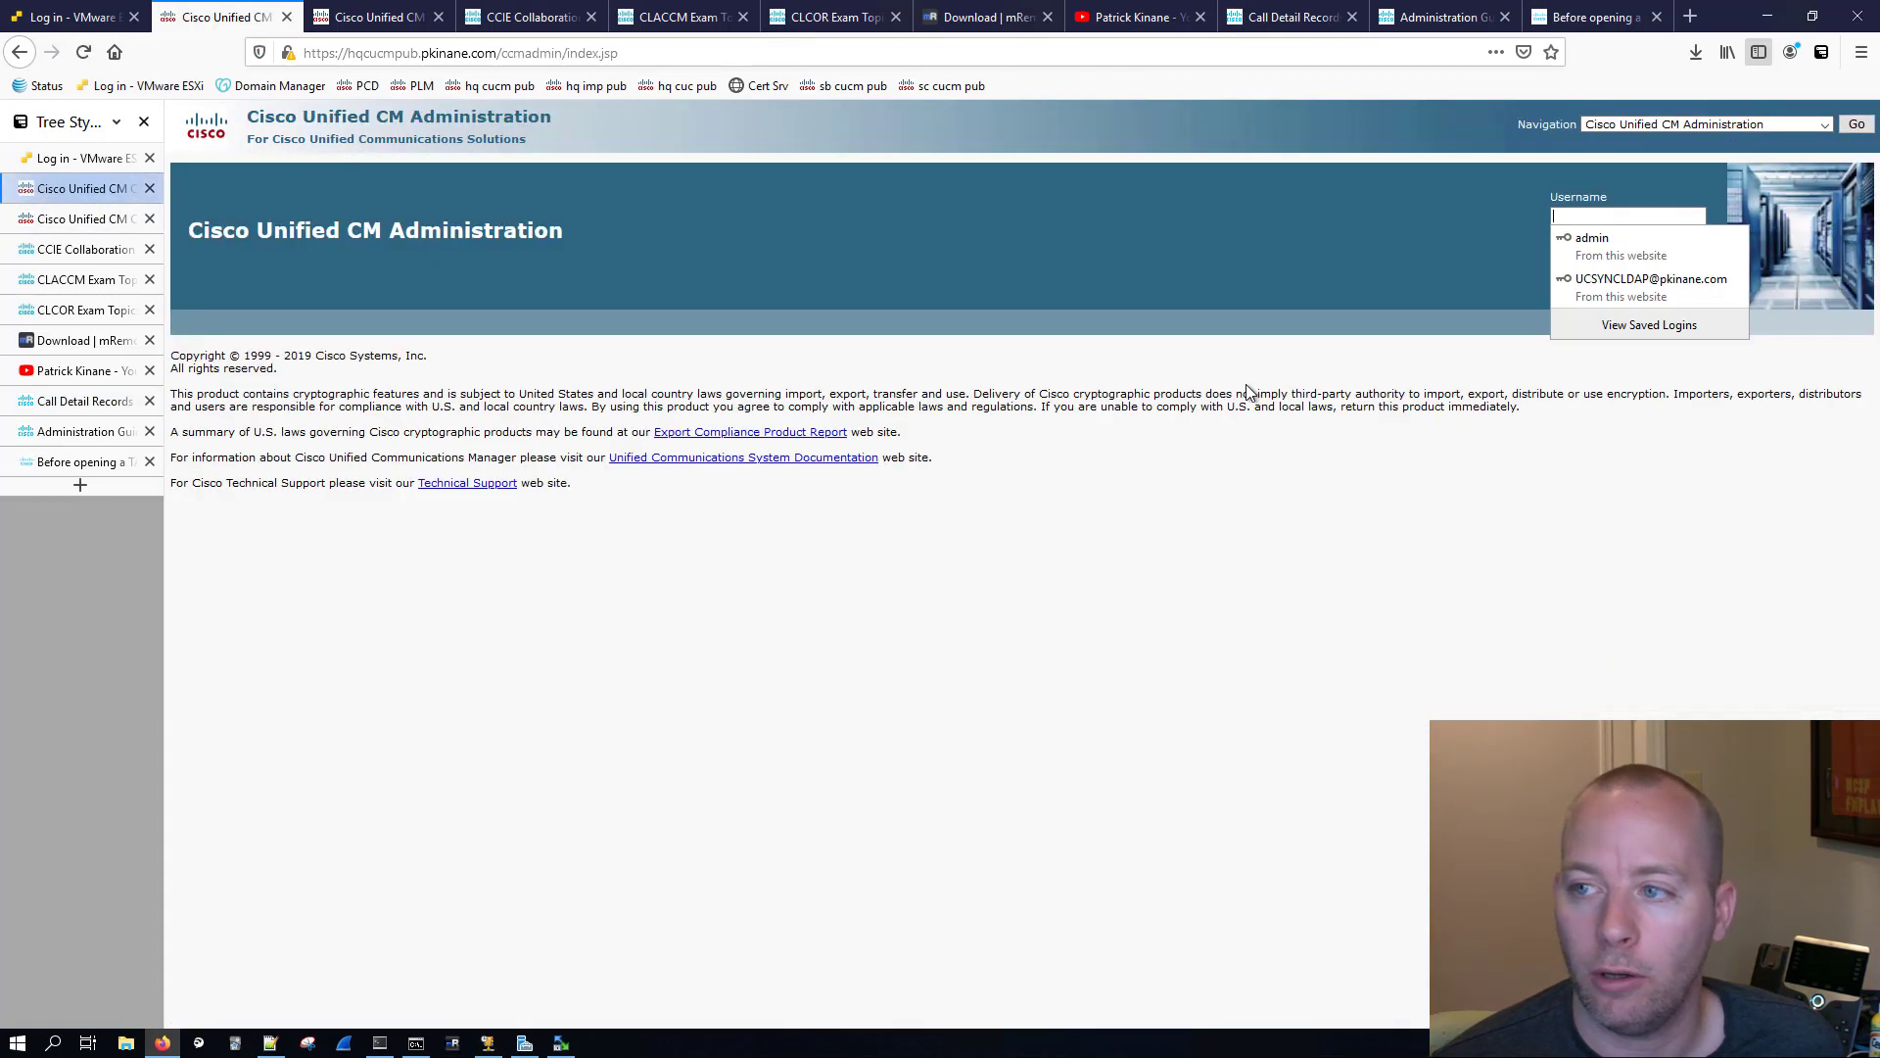
{"action": "left_click", "coordinate": [1588, 240]}
{"action": "left_click", "coordinate": [1624, 277]}
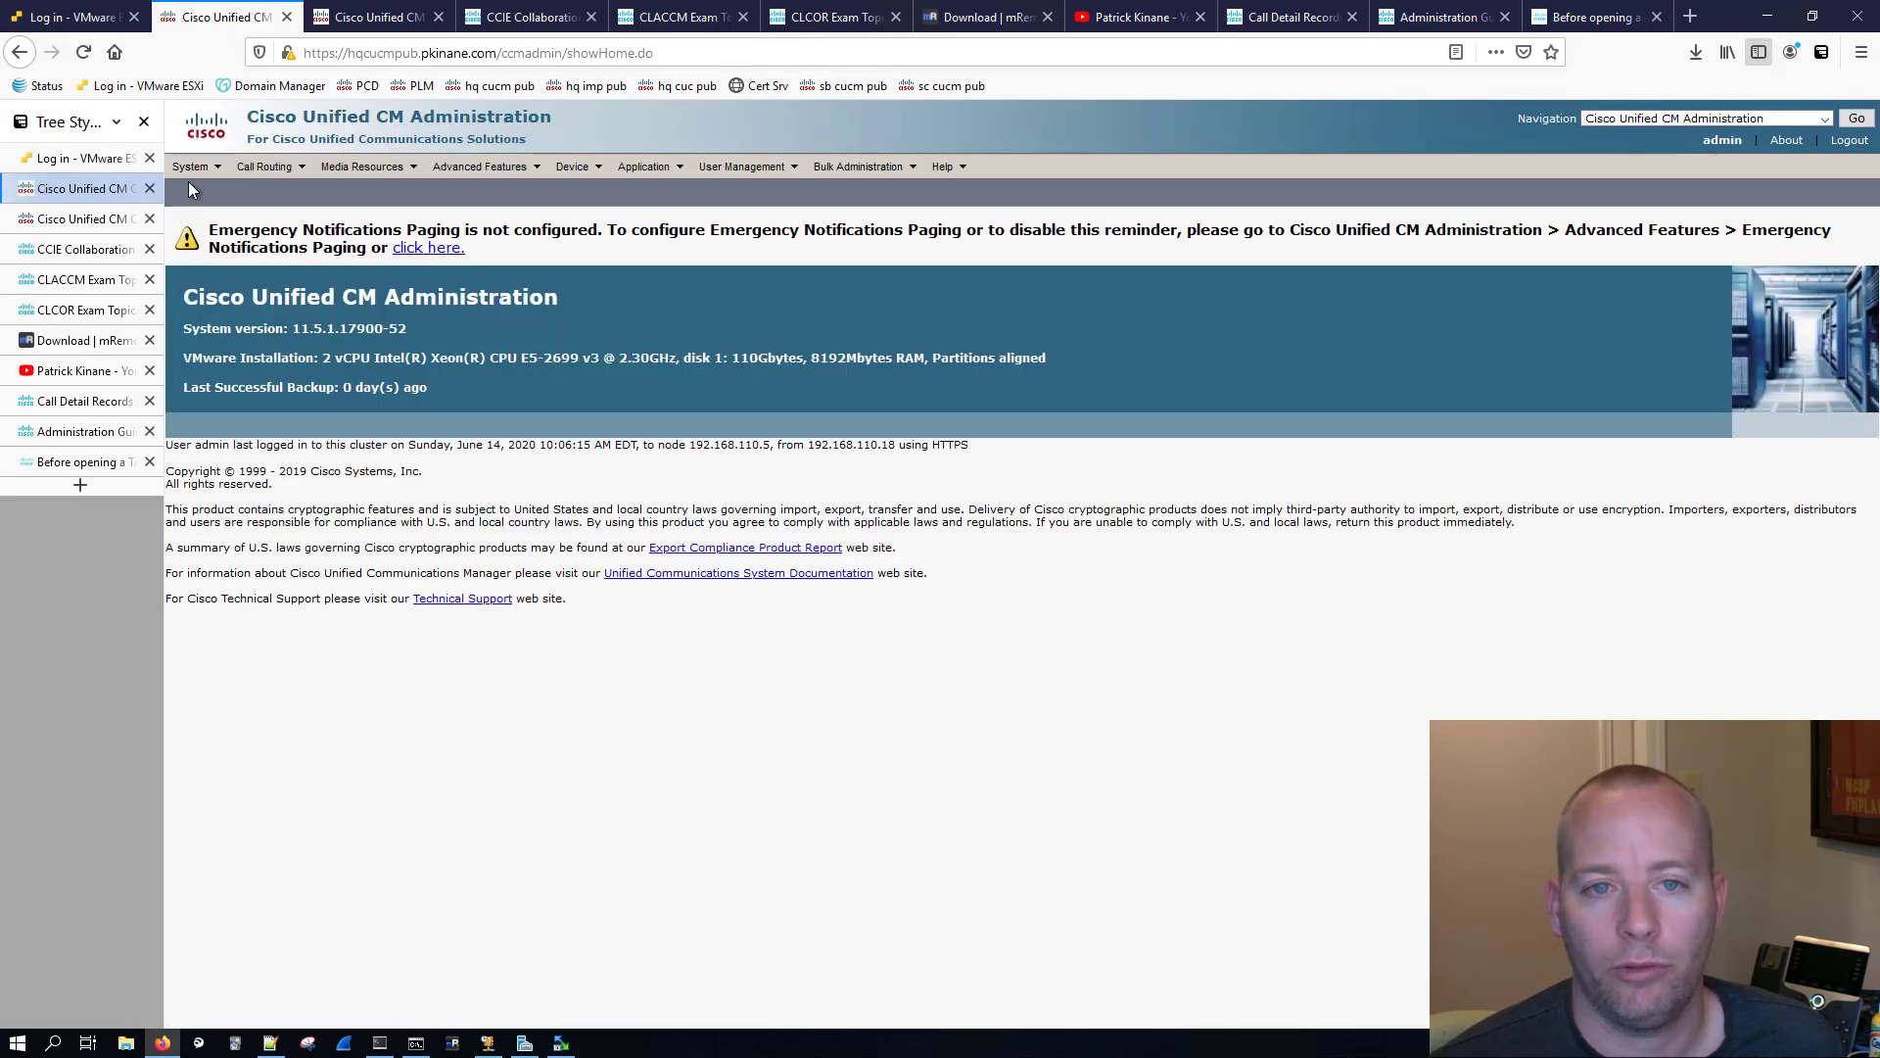
Step: Open the service parameters of the Cisco CallManager service on the hqcucmpub CUCM Voice/Video server
{"action": "mouse_move", "coordinate": [180, 172]}
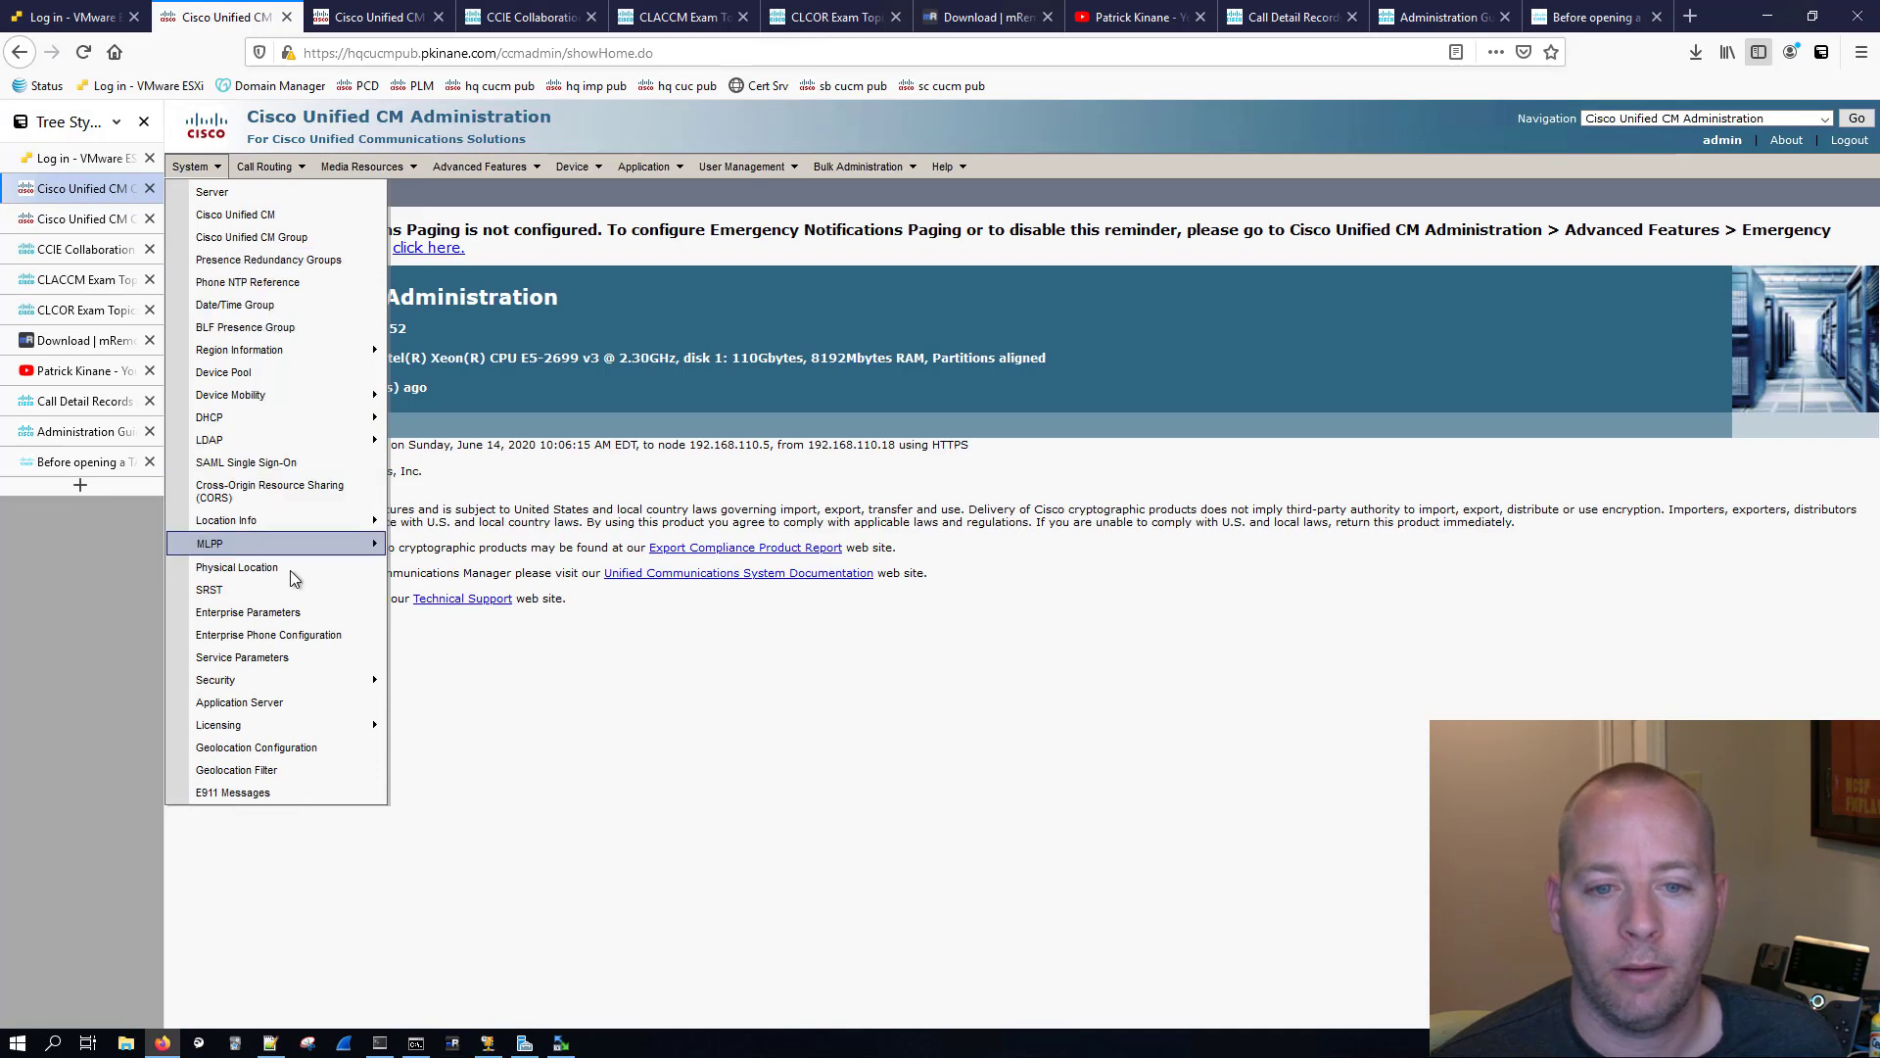
{"action": "left_click", "coordinate": [245, 657]}
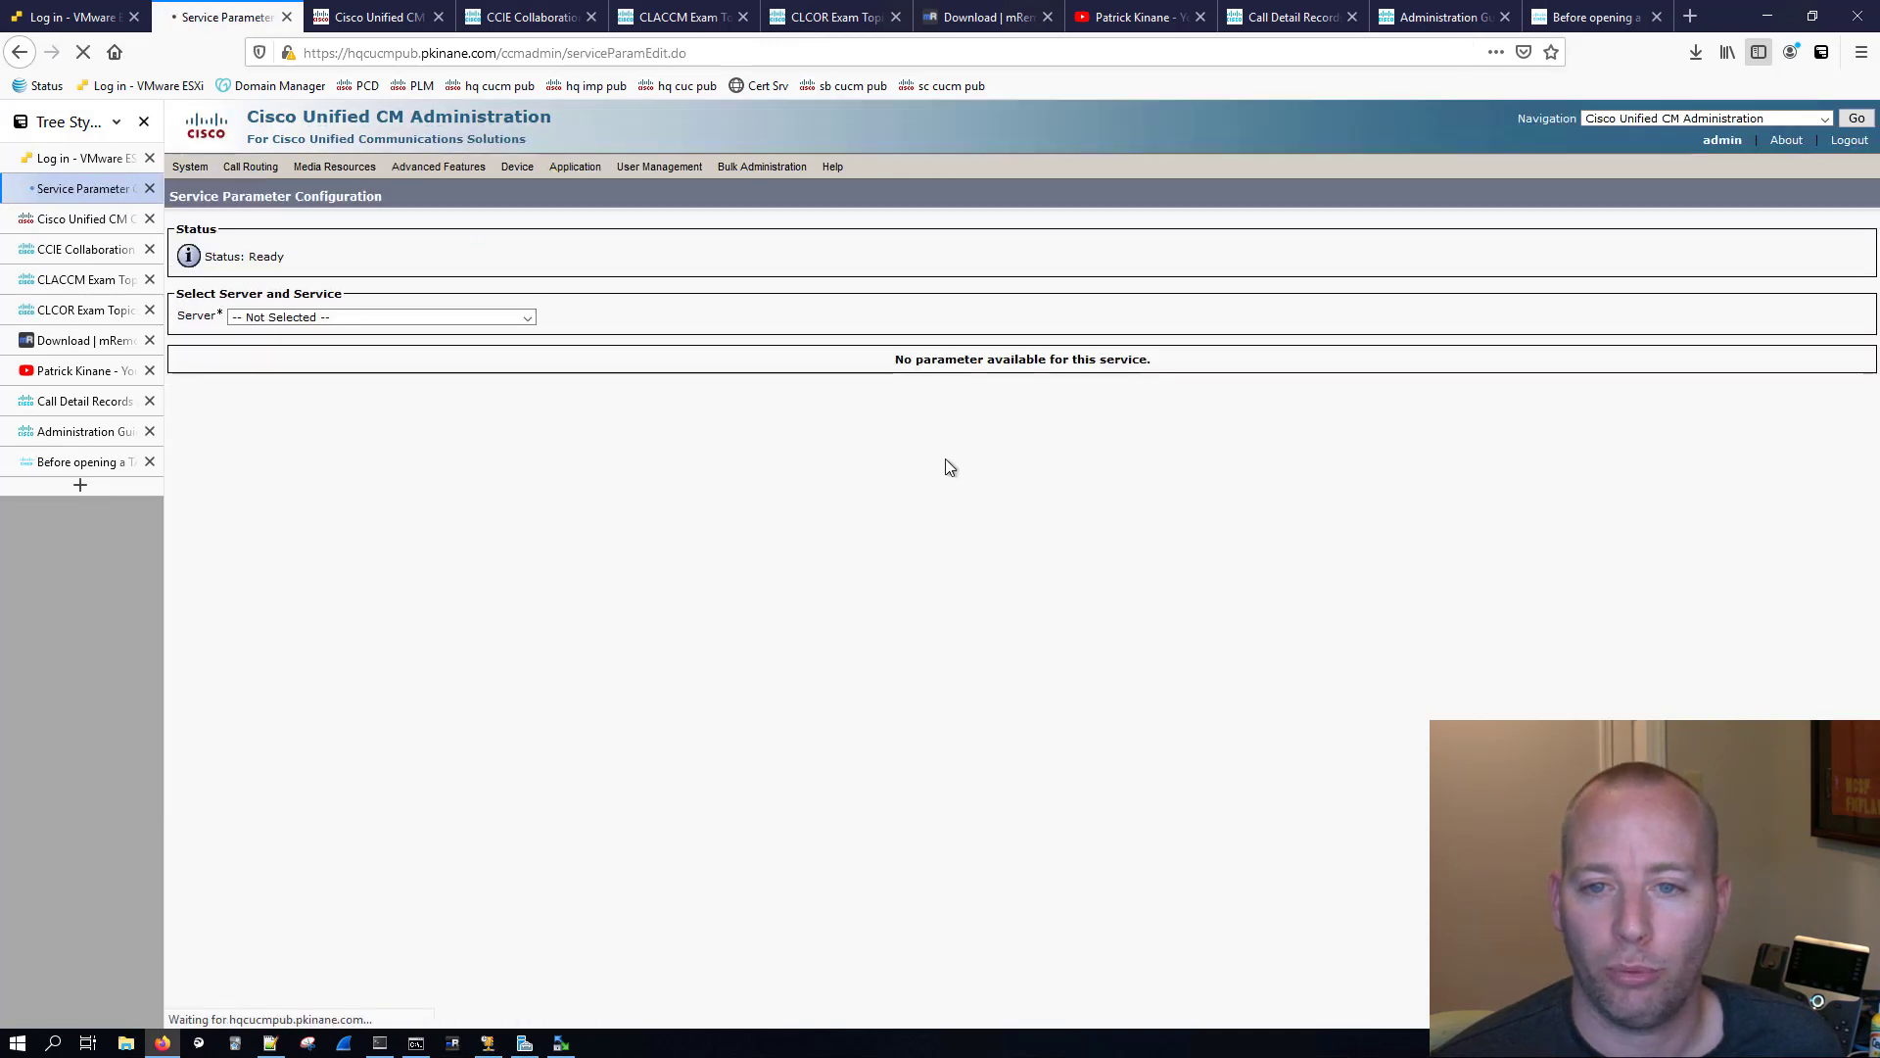
{"action": "left_click", "coordinate": [451, 318]}
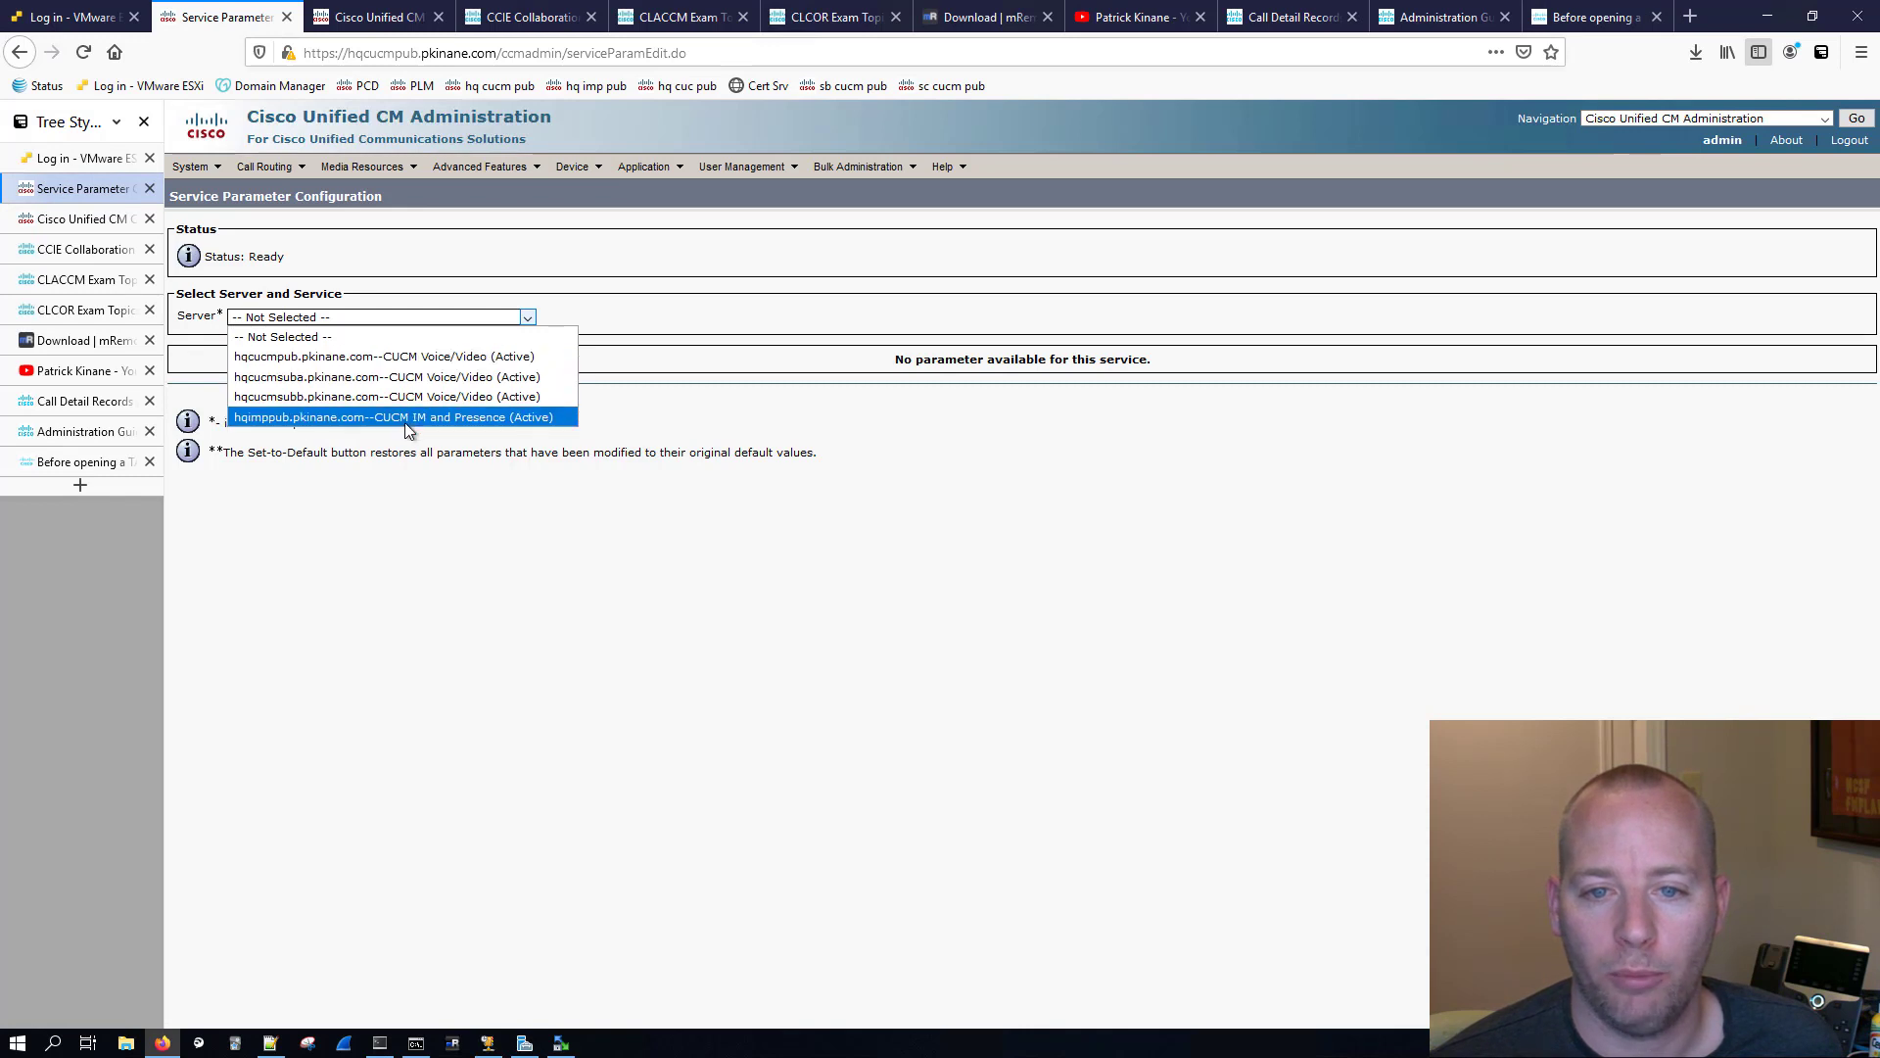
{"action": "left_click", "coordinate": [454, 356]}
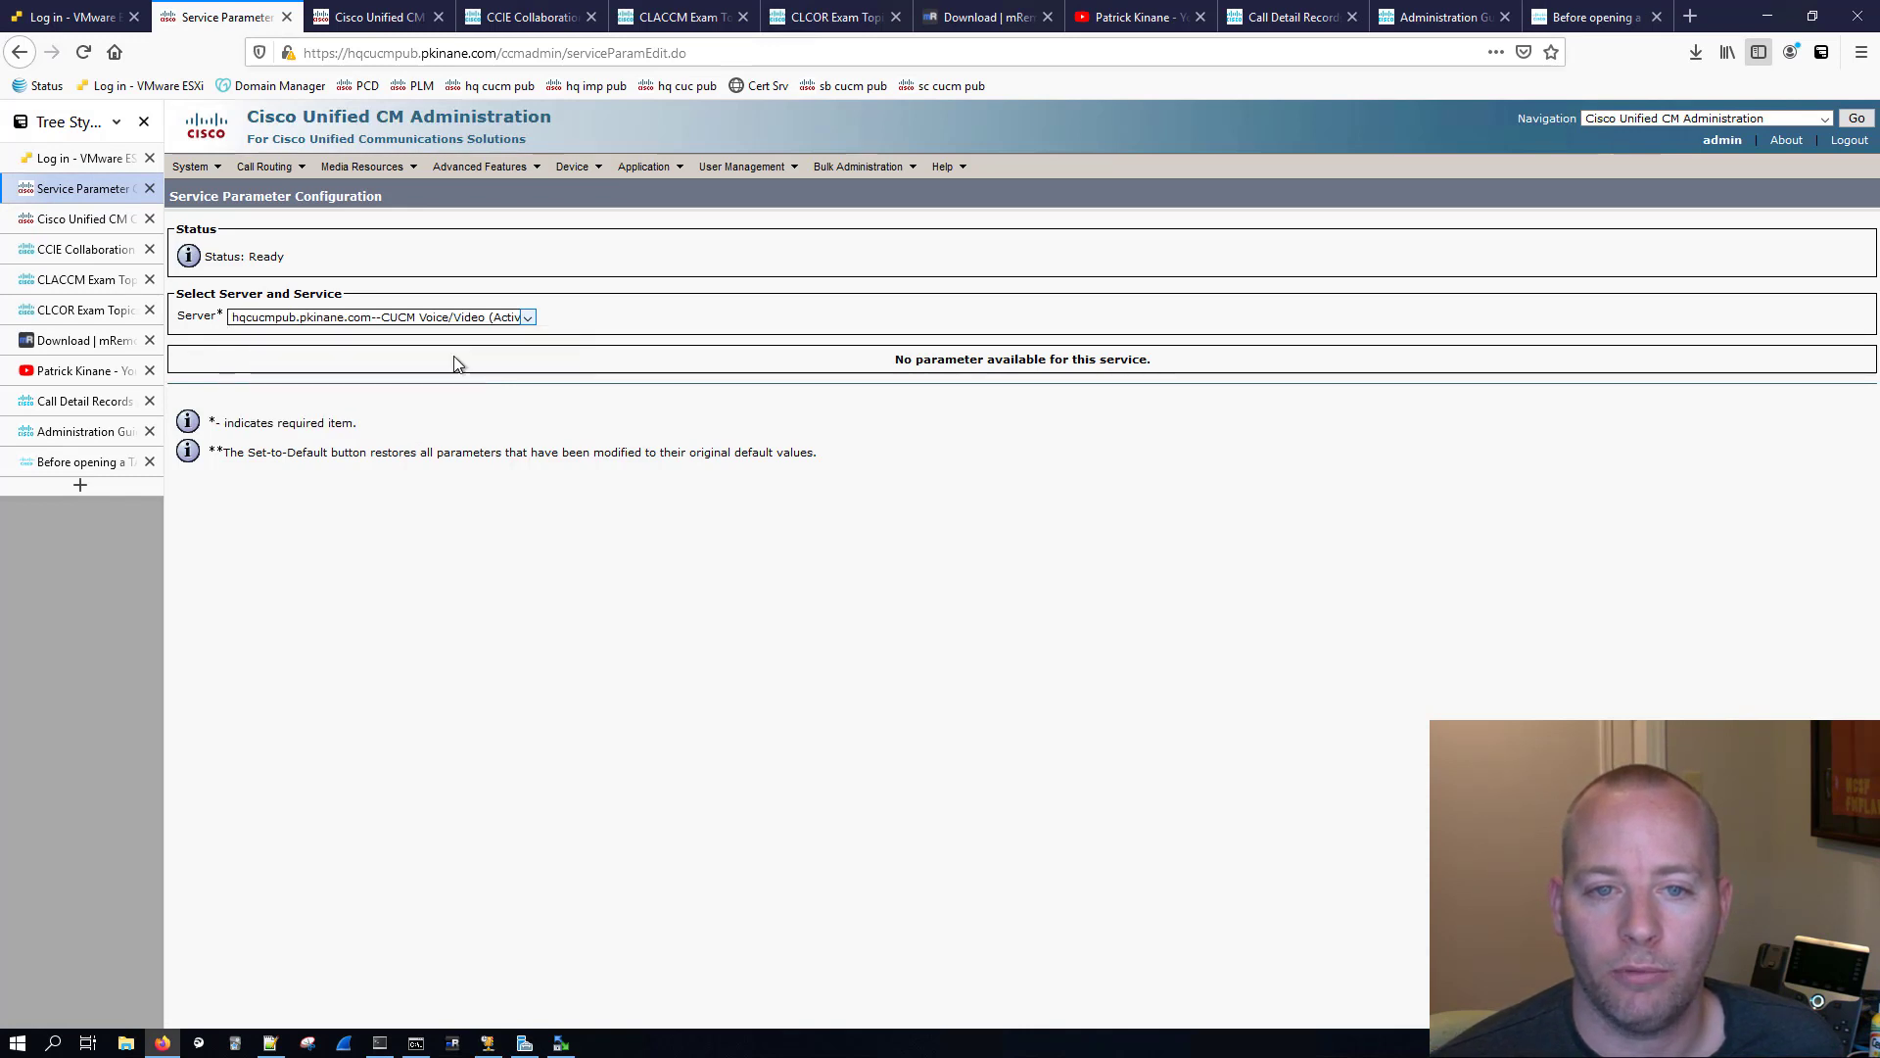
{"action": "left_click", "coordinate": [352, 340]}
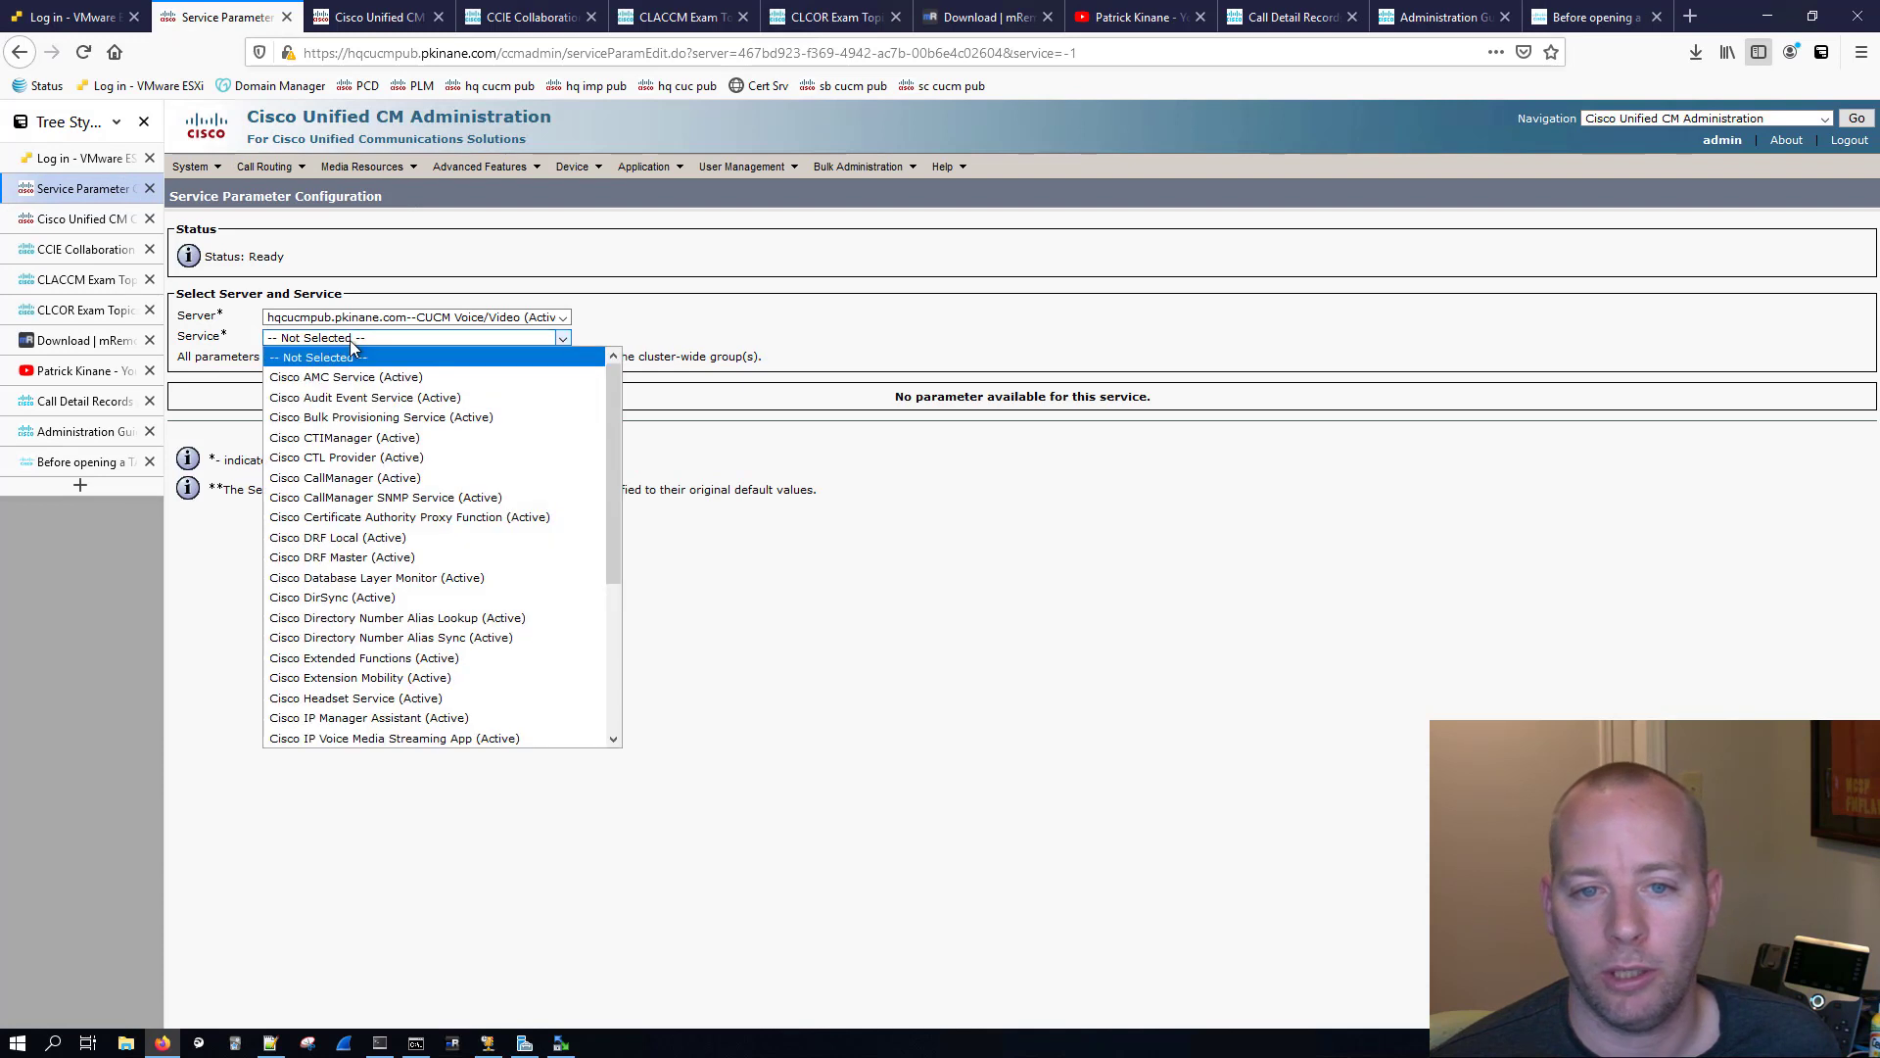
{"action": "left_click", "coordinate": [384, 477]}
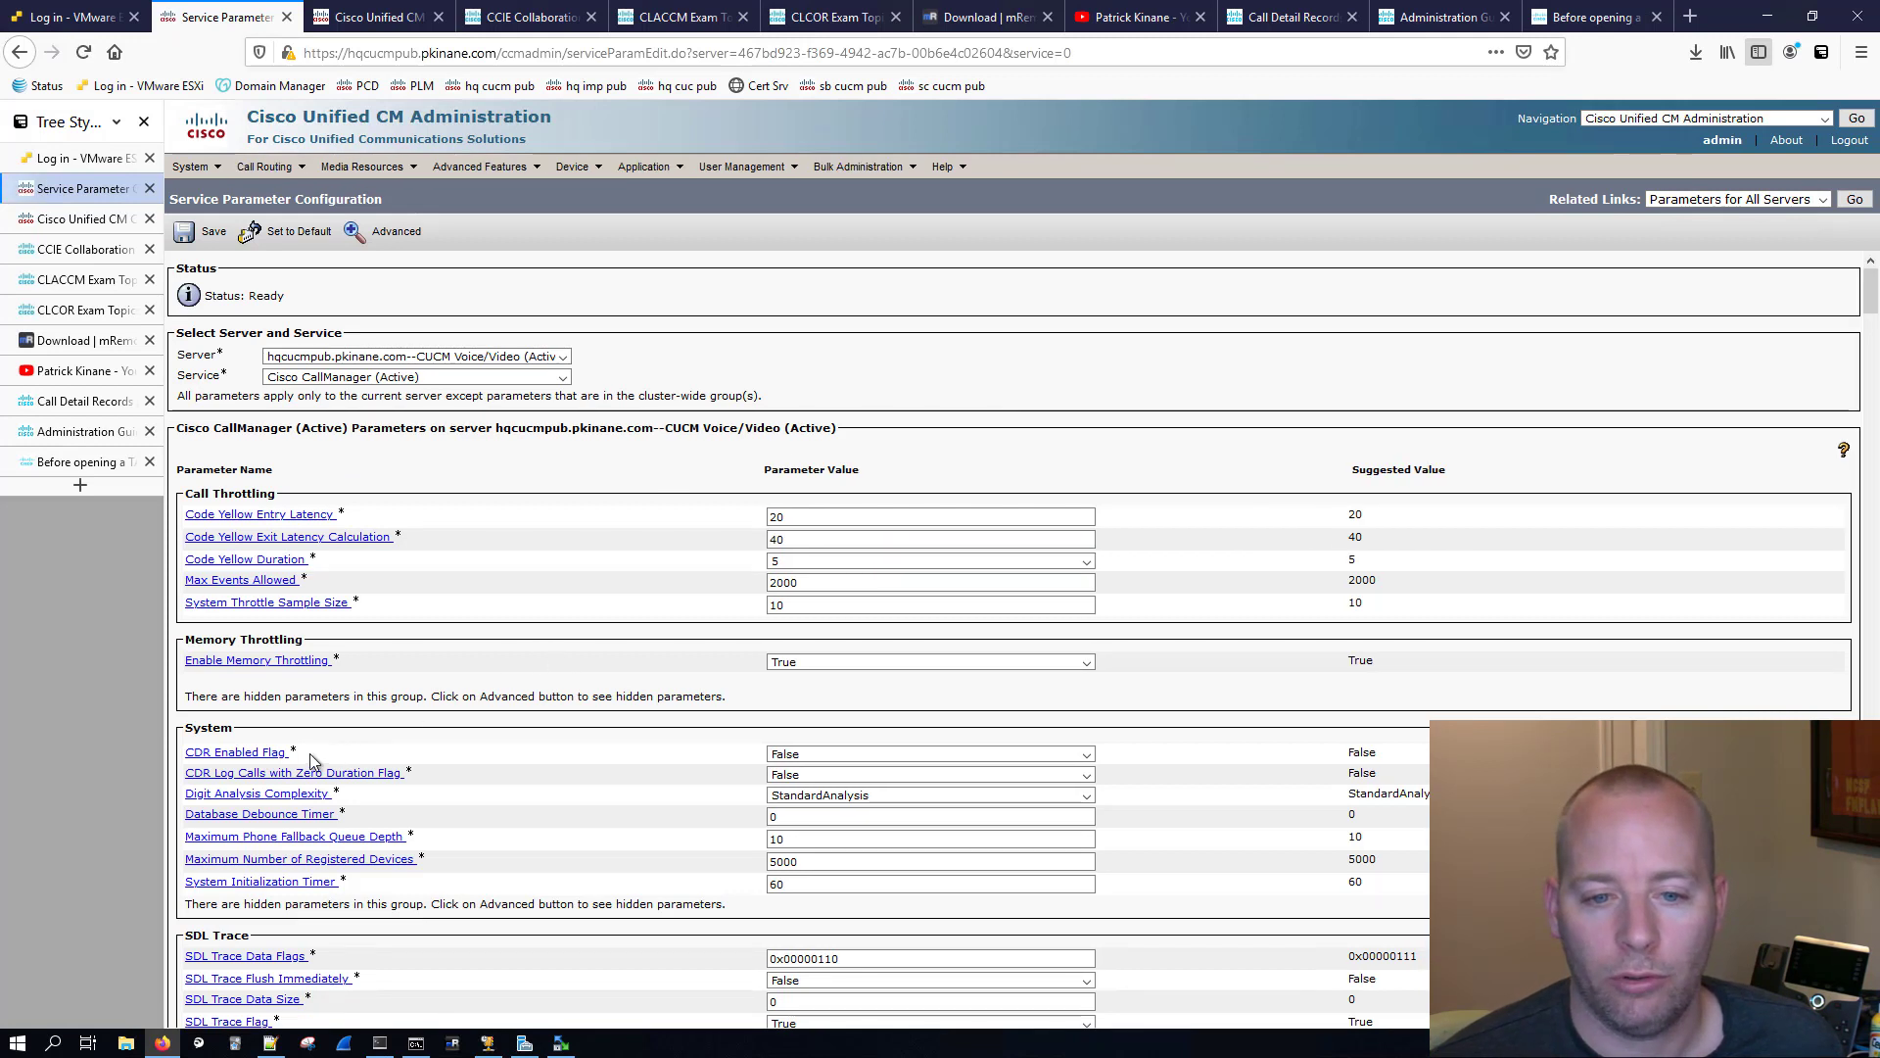
Step: Set CDR Enabled Flag and CDR Log Calls with Zero Duration Flag to True, and save the service parameters
{"action": "left_click_drag", "start_coordinate": [290, 752], "coordinate": [184, 763]}
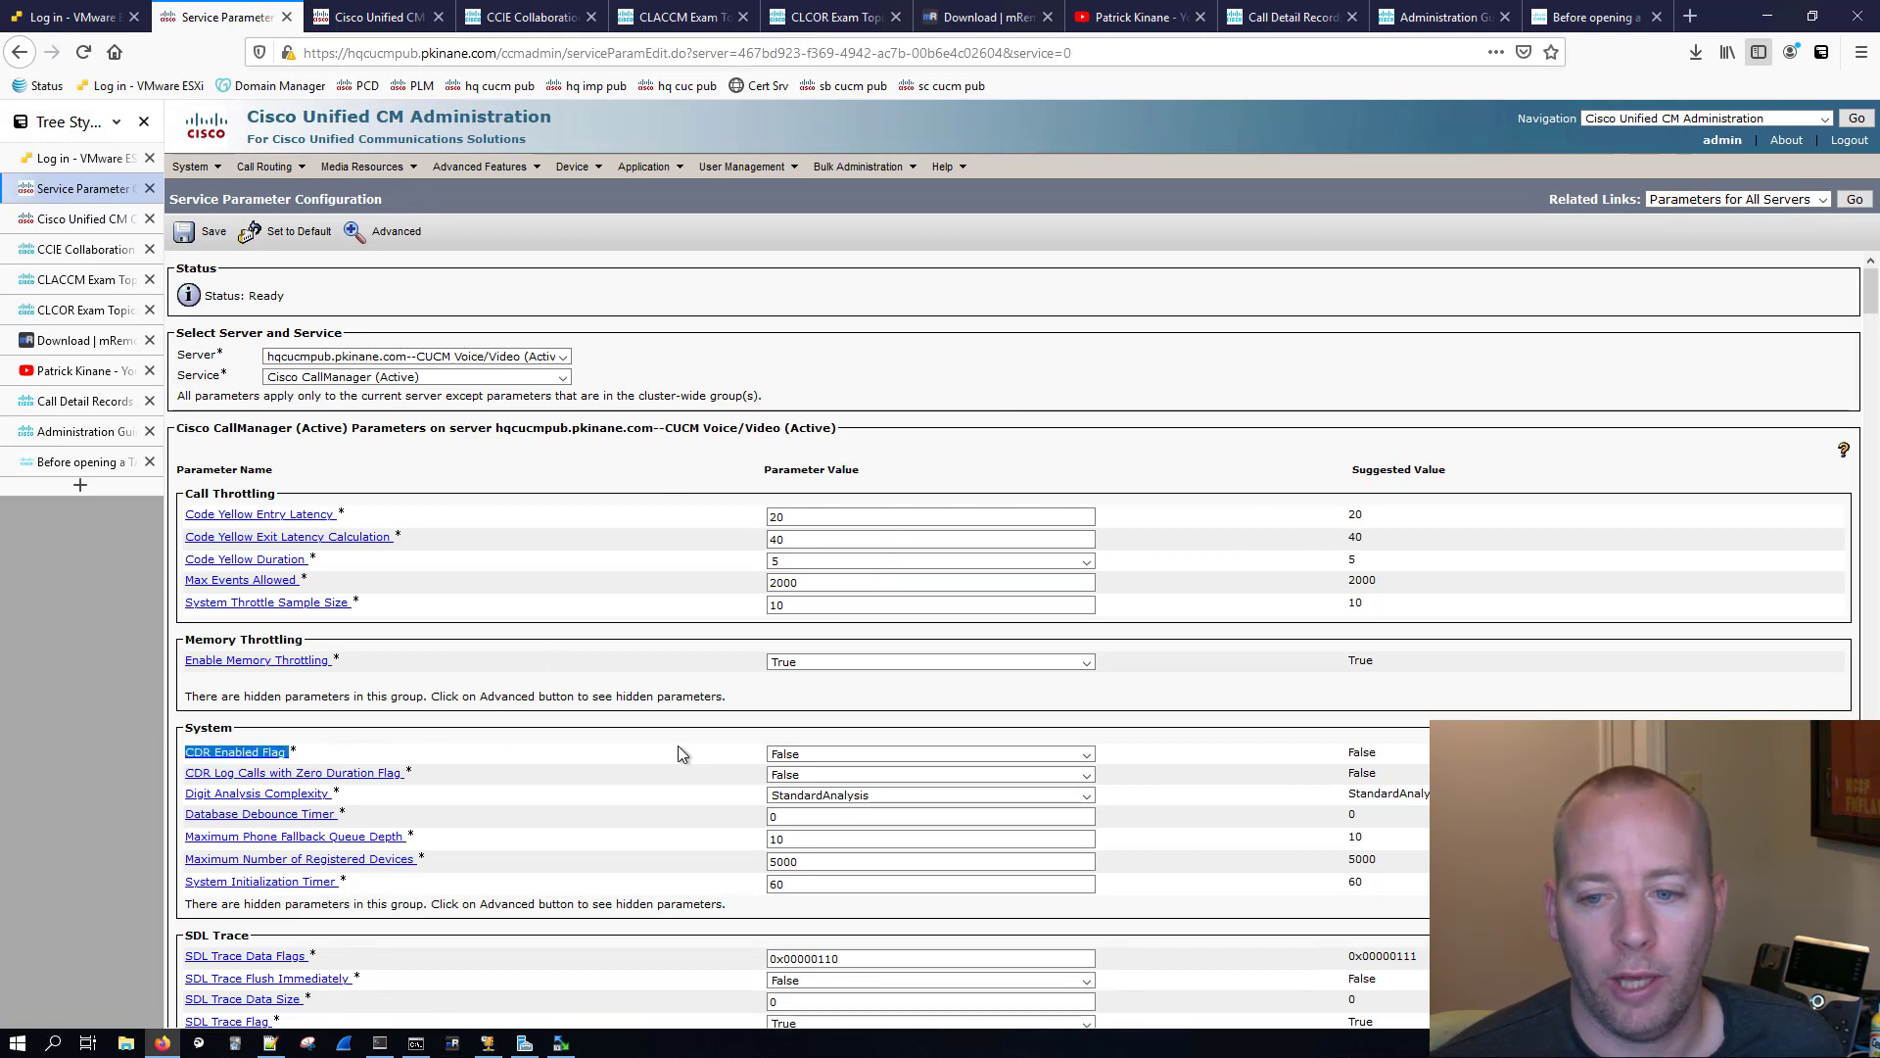
{"action": "left_click", "coordinate": [840, 754]}
{"action": "left_click", "coordinate": [828, 774]}
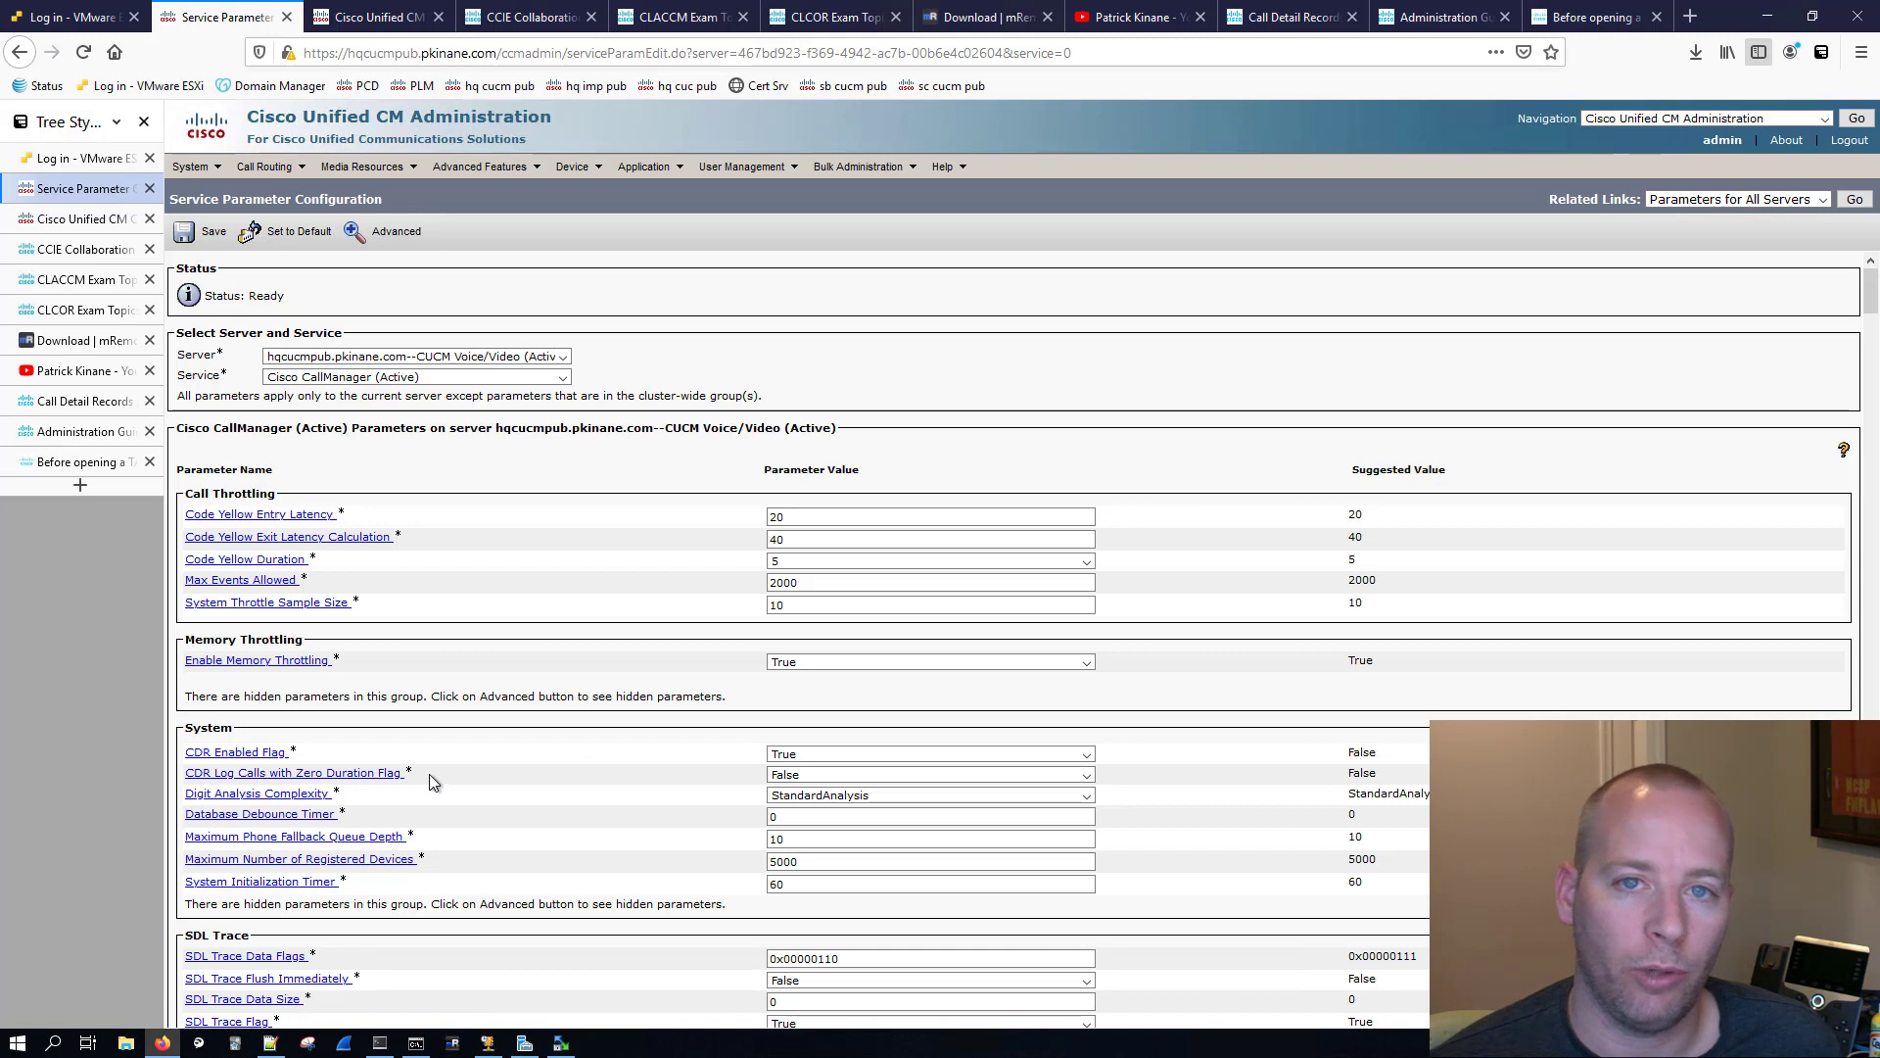
{"action": "left_click", "coordinate": [796, 774]}
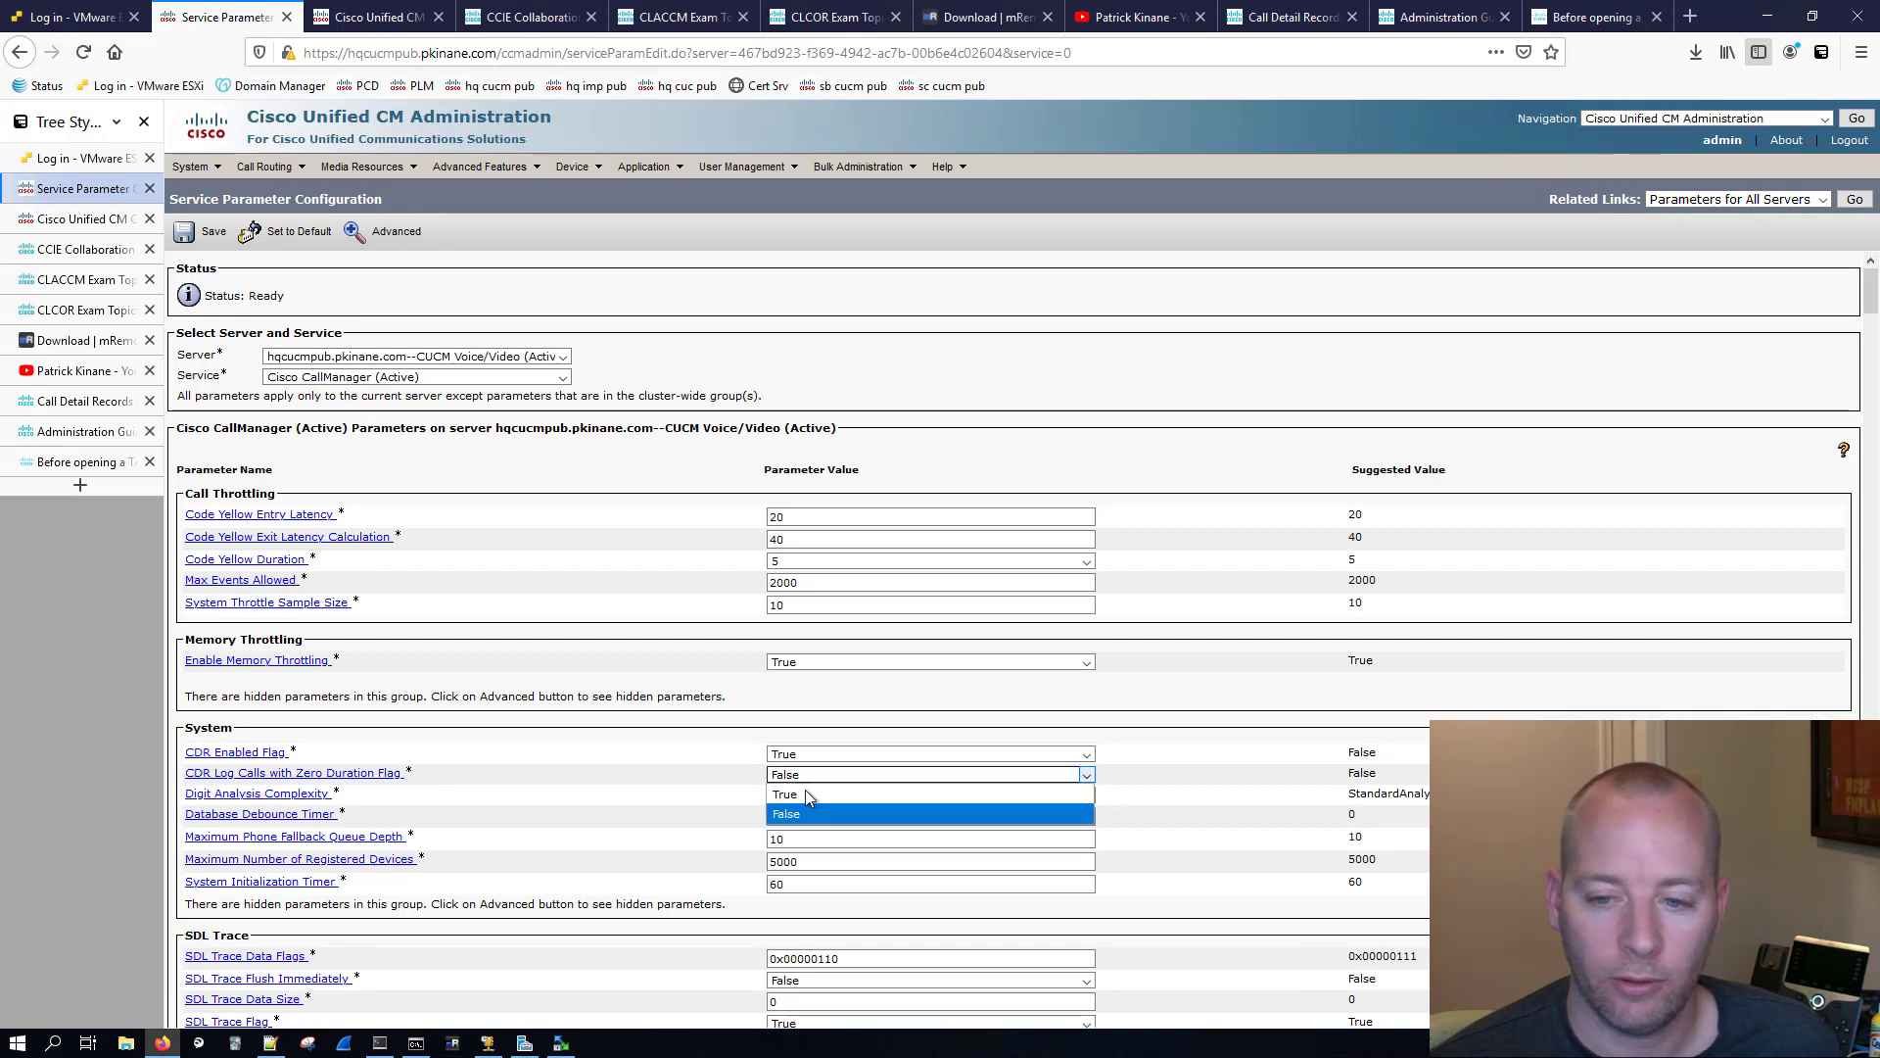
{"action": "left_click", "coordinate": [805, 787]}
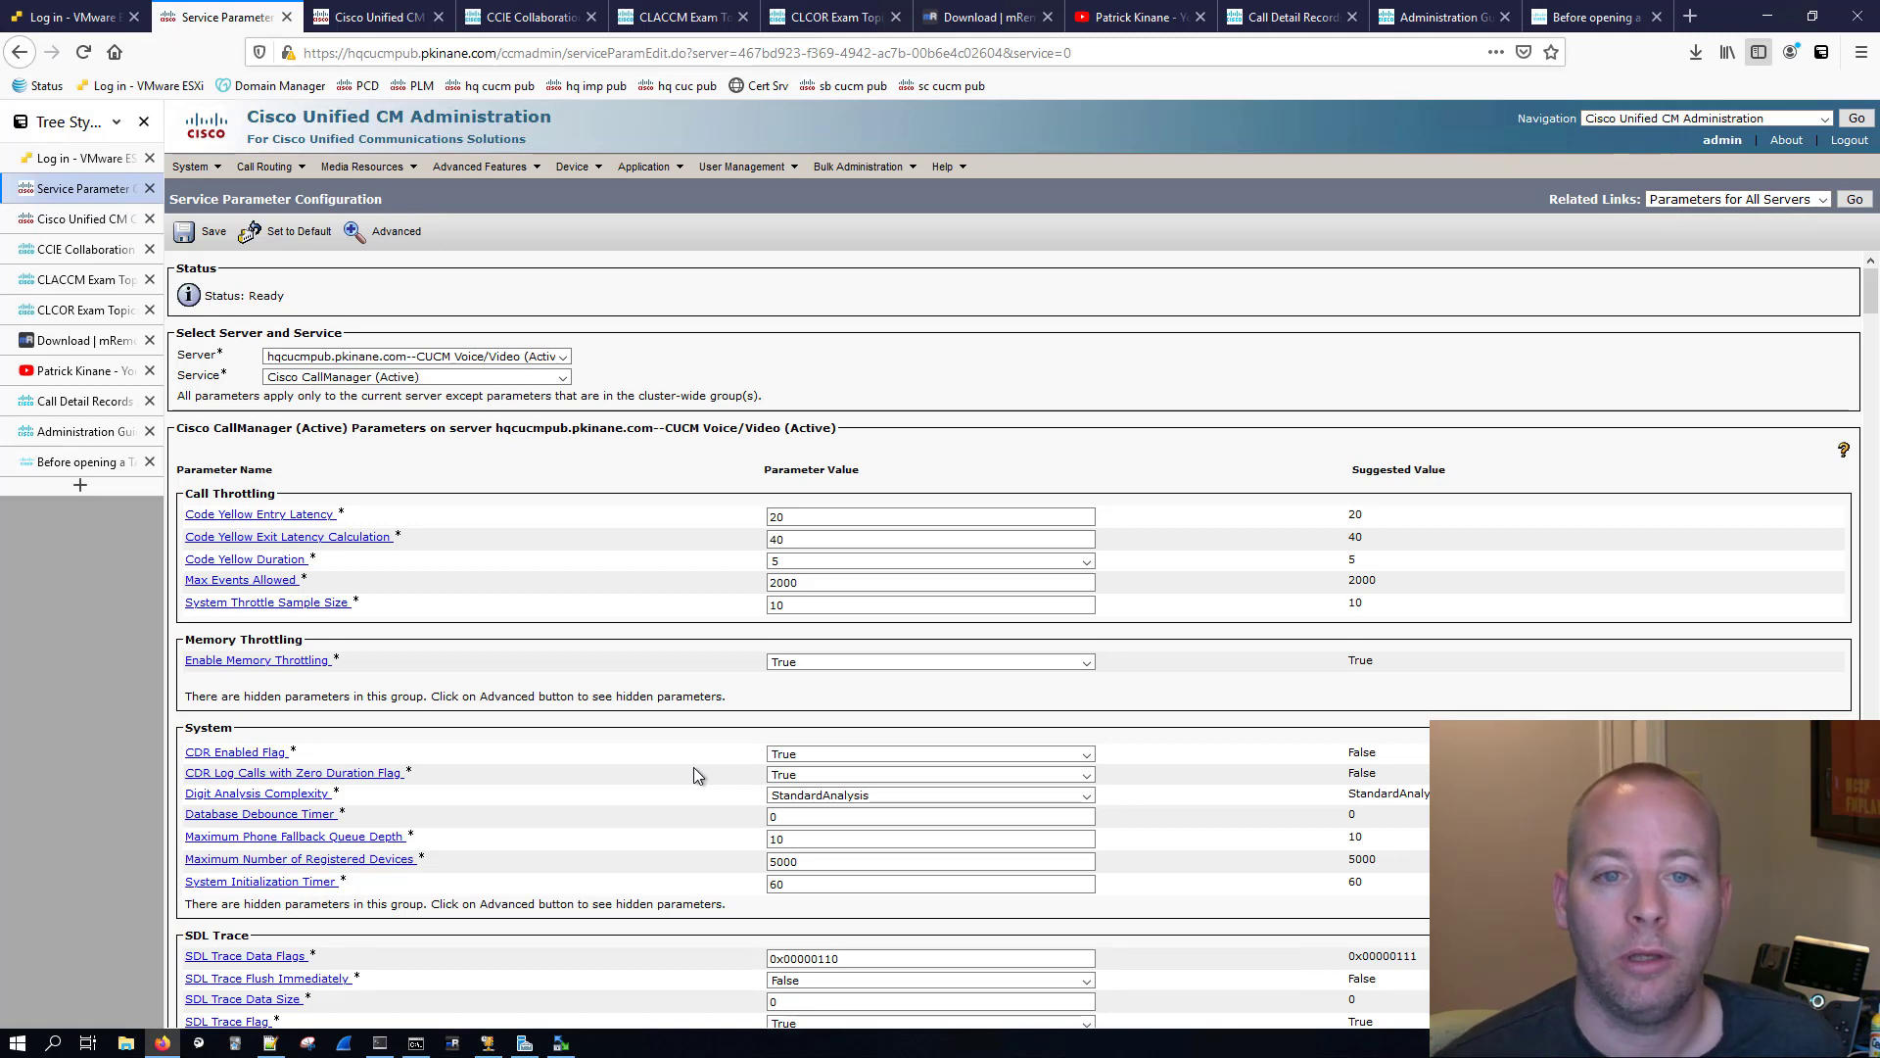
{"action": "left_click", "coordinate": [200, 232]}
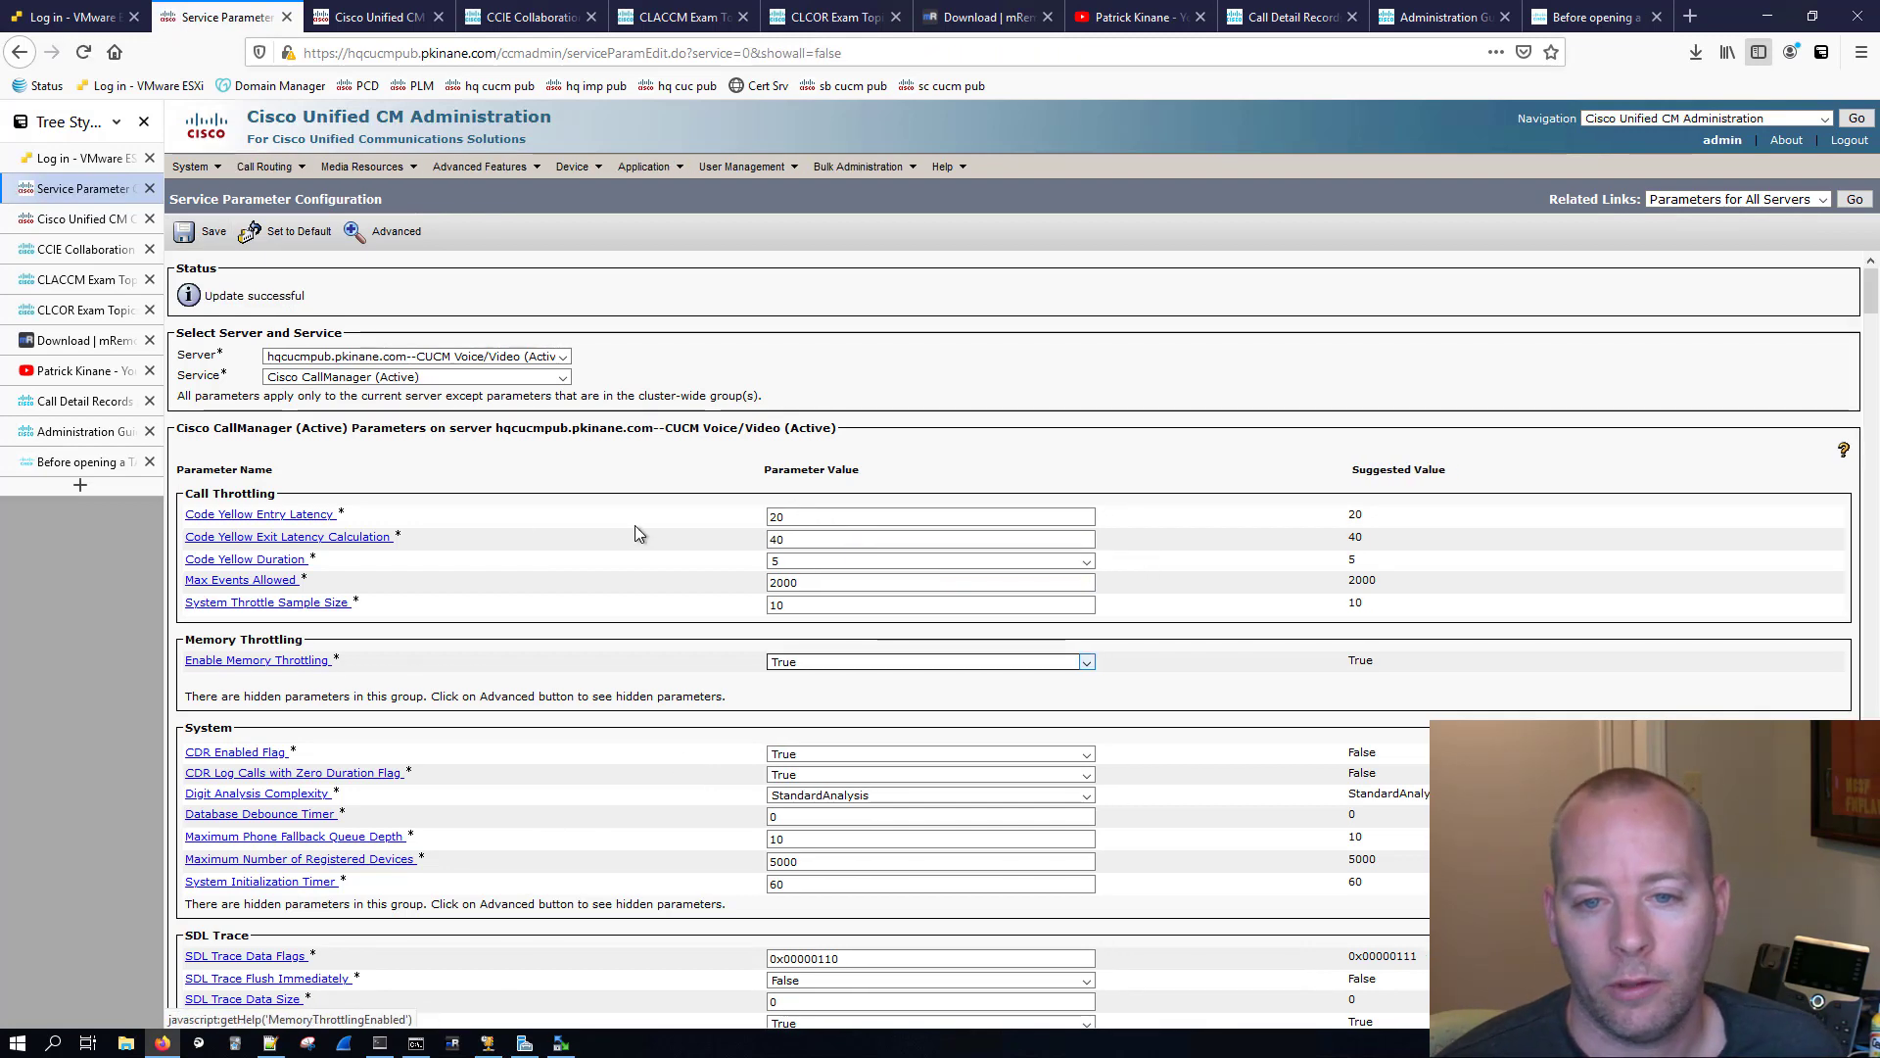
Step: Show the advanced parameters, find "diag", set Call Diagnostics Enabled to Enabled Only When CDR Enabled Flag is True, and save
{"action": "left_click", "coordinate": [405, 238]}
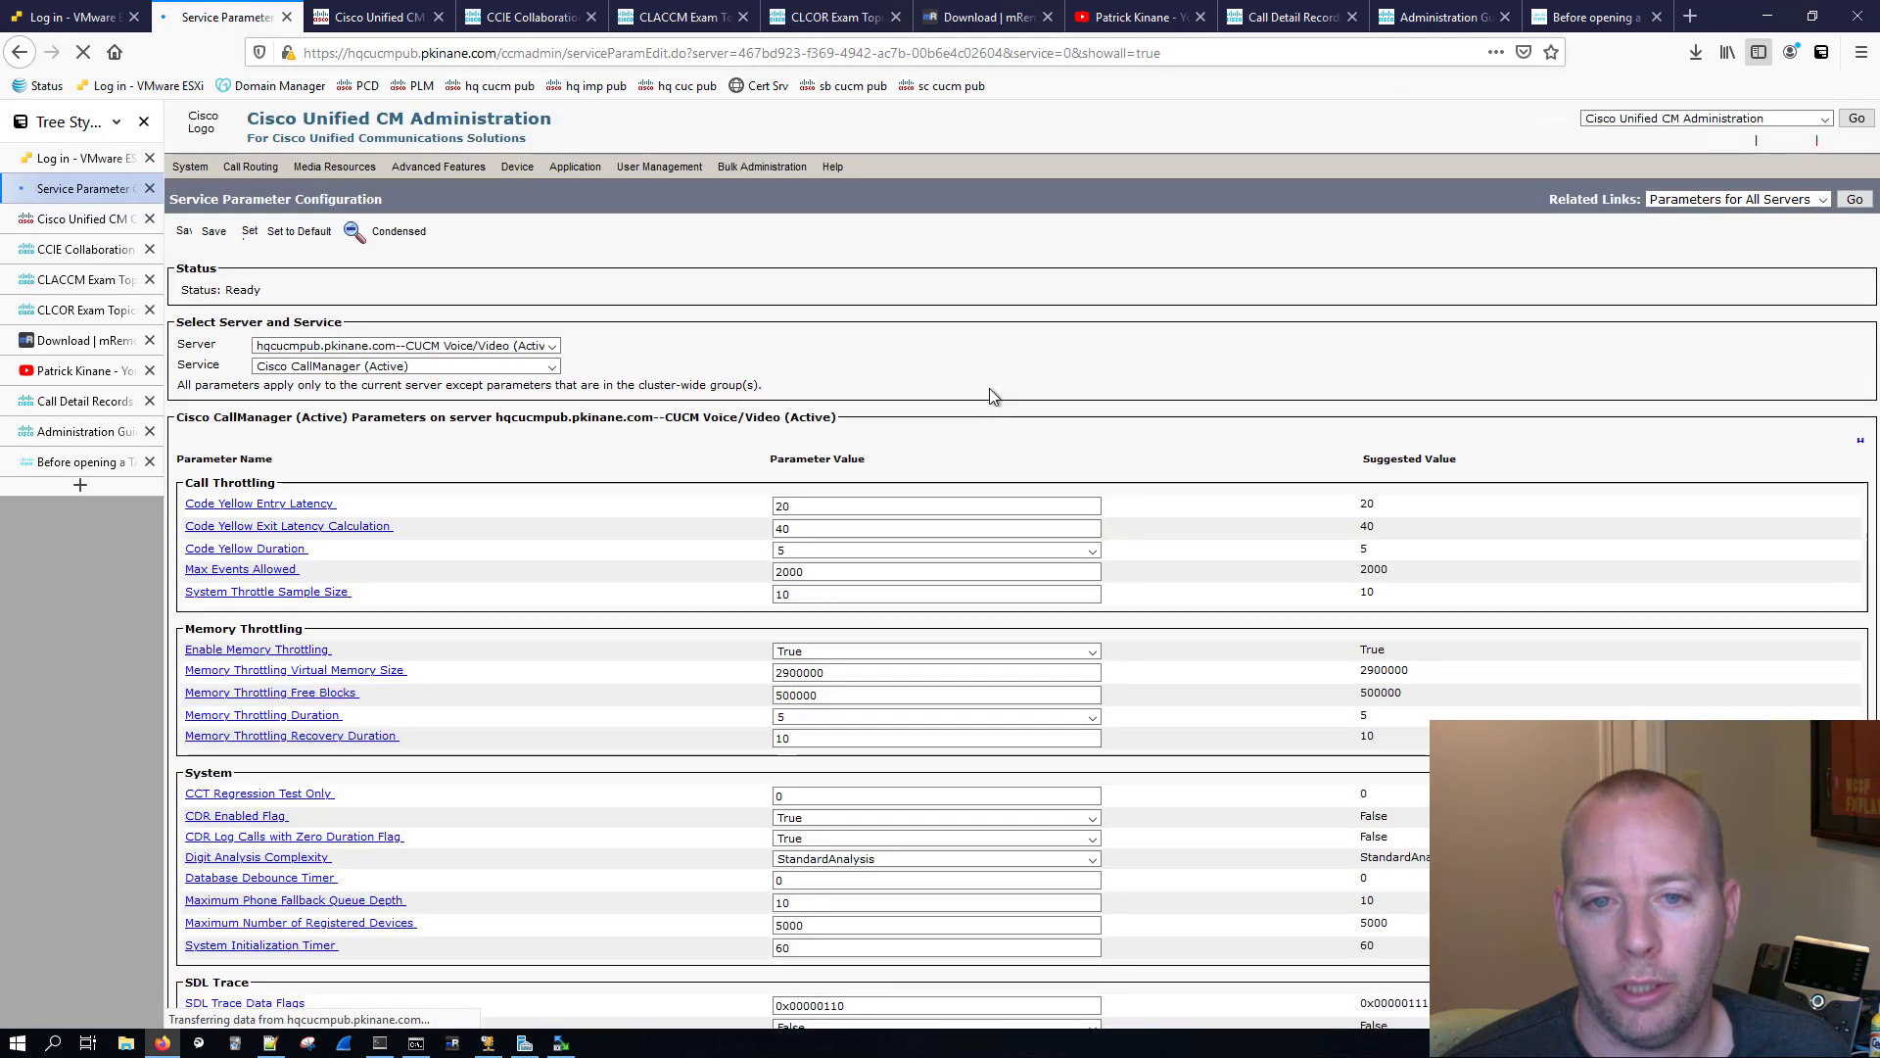
{"action": "key", "text": "ctrl+f"}
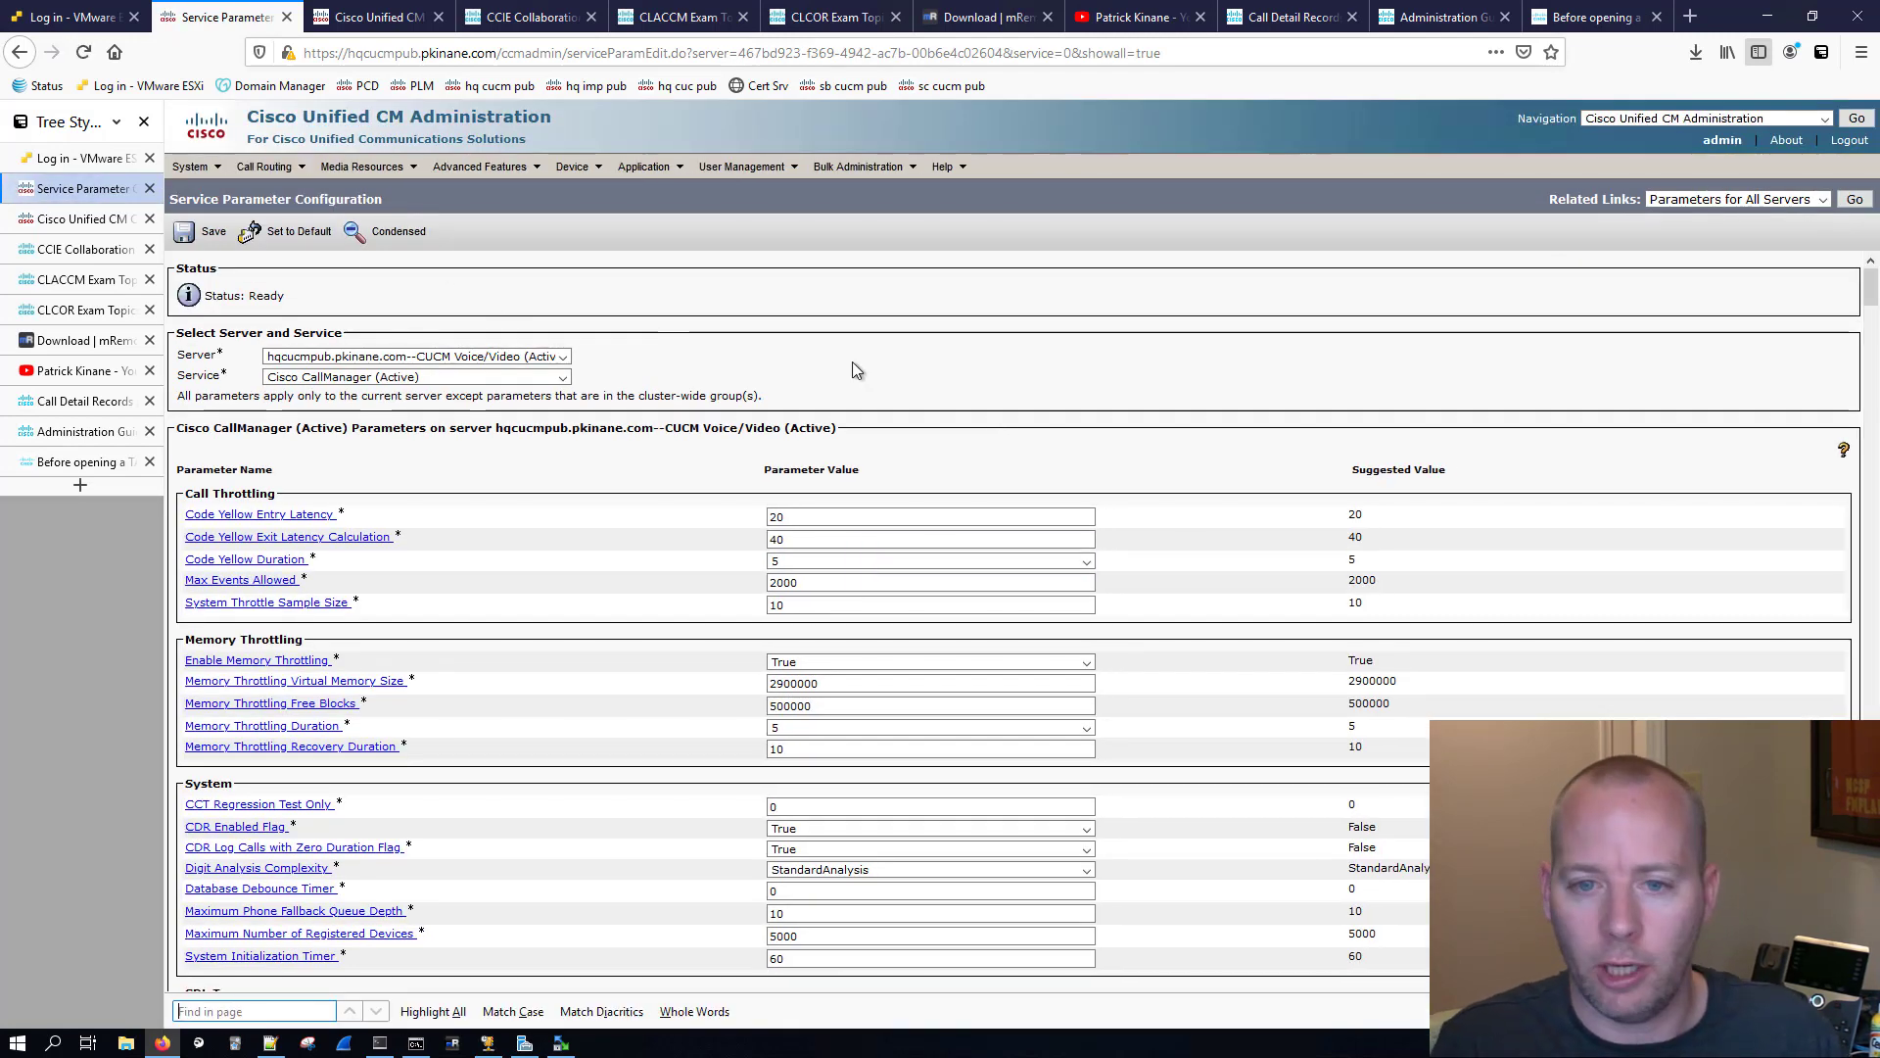
{"action": "type", "text": "diag"}
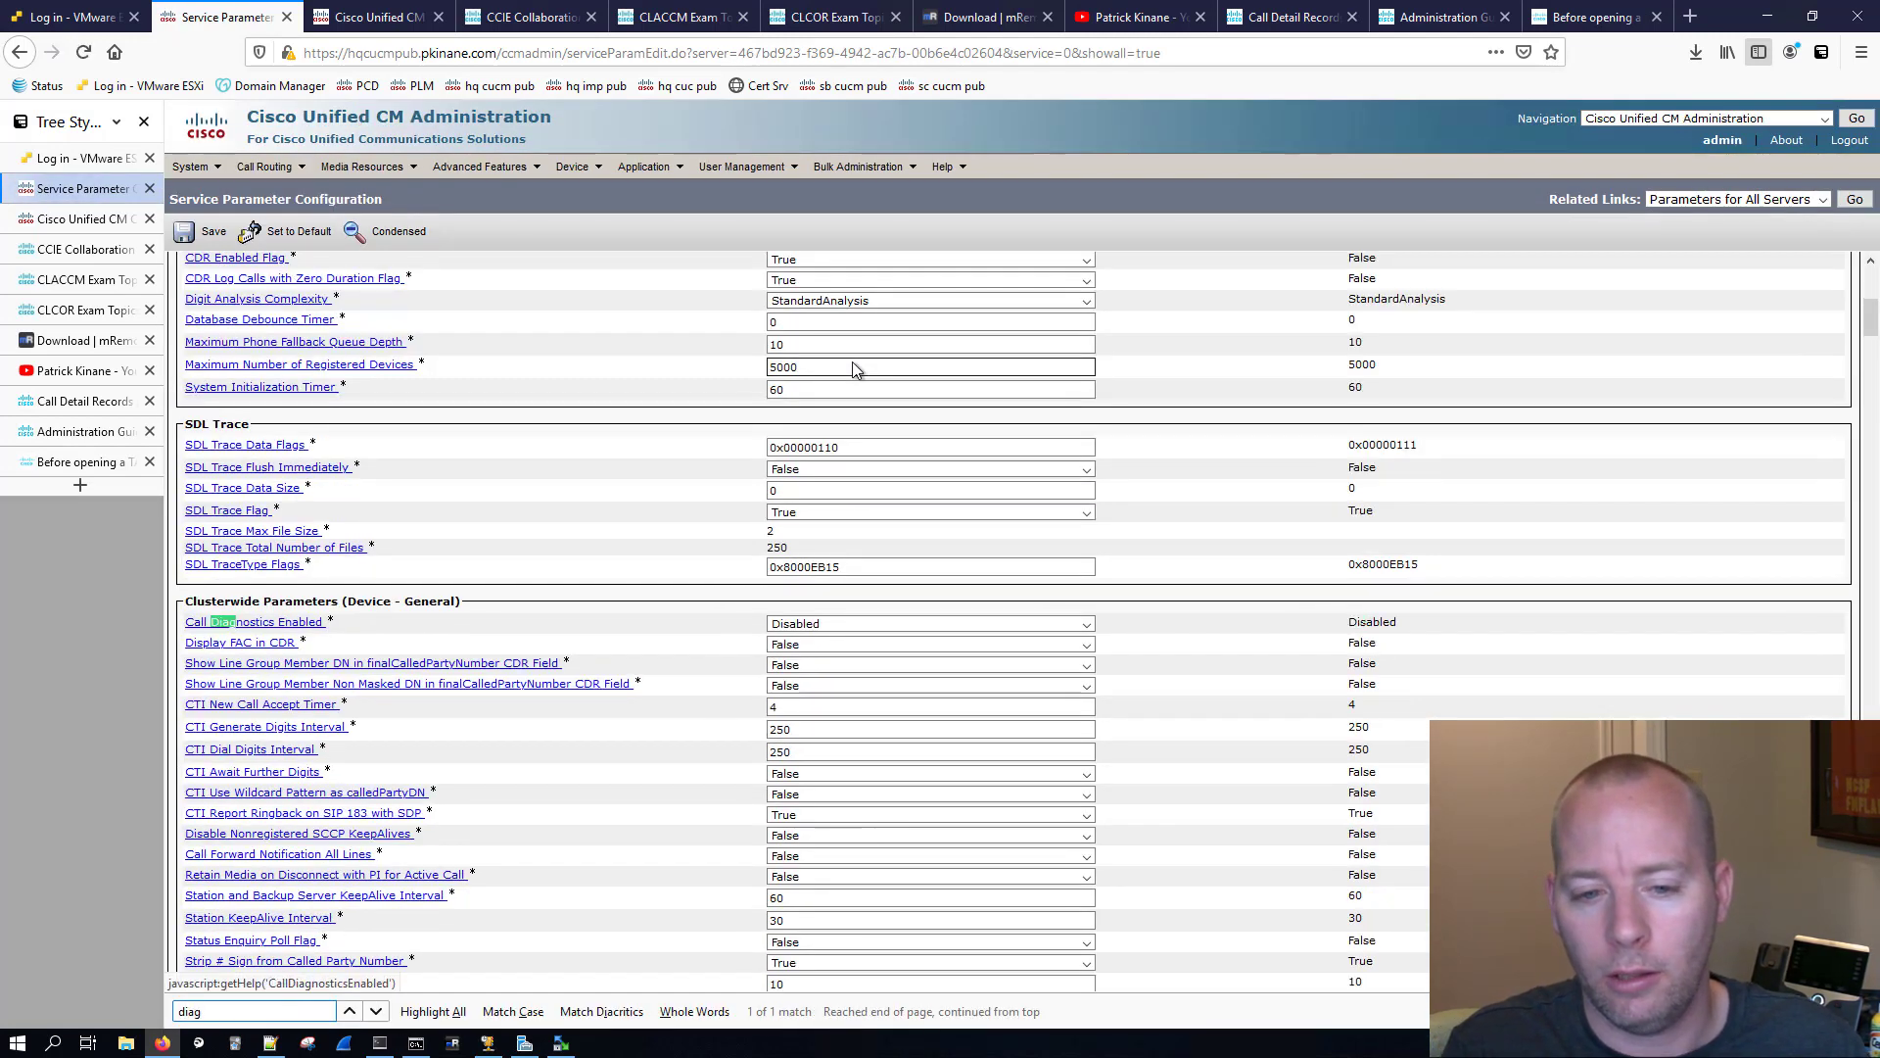
{"action": "left_click", "coordinate": [850, 621]}
{"action": "left_click", "coordinate": [866, 664]}
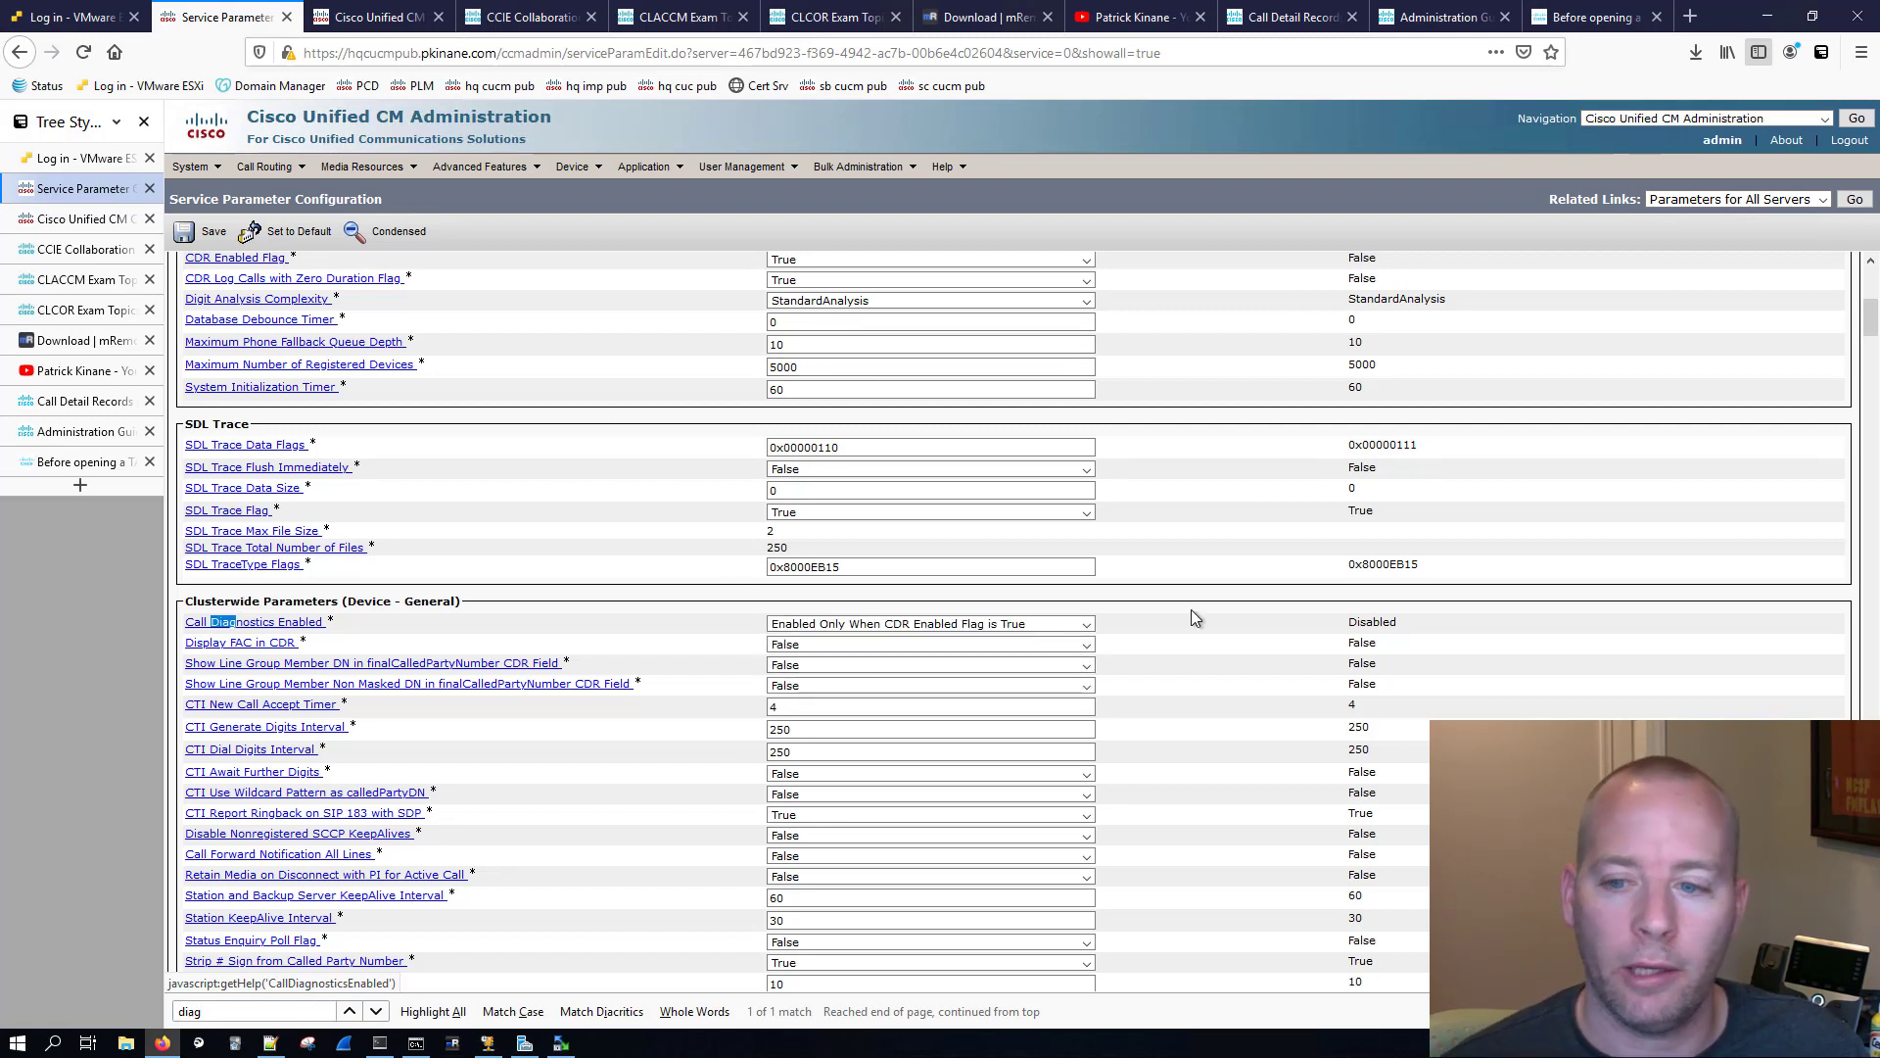
{"action": "left_click", "coordinate": [207, 235]}
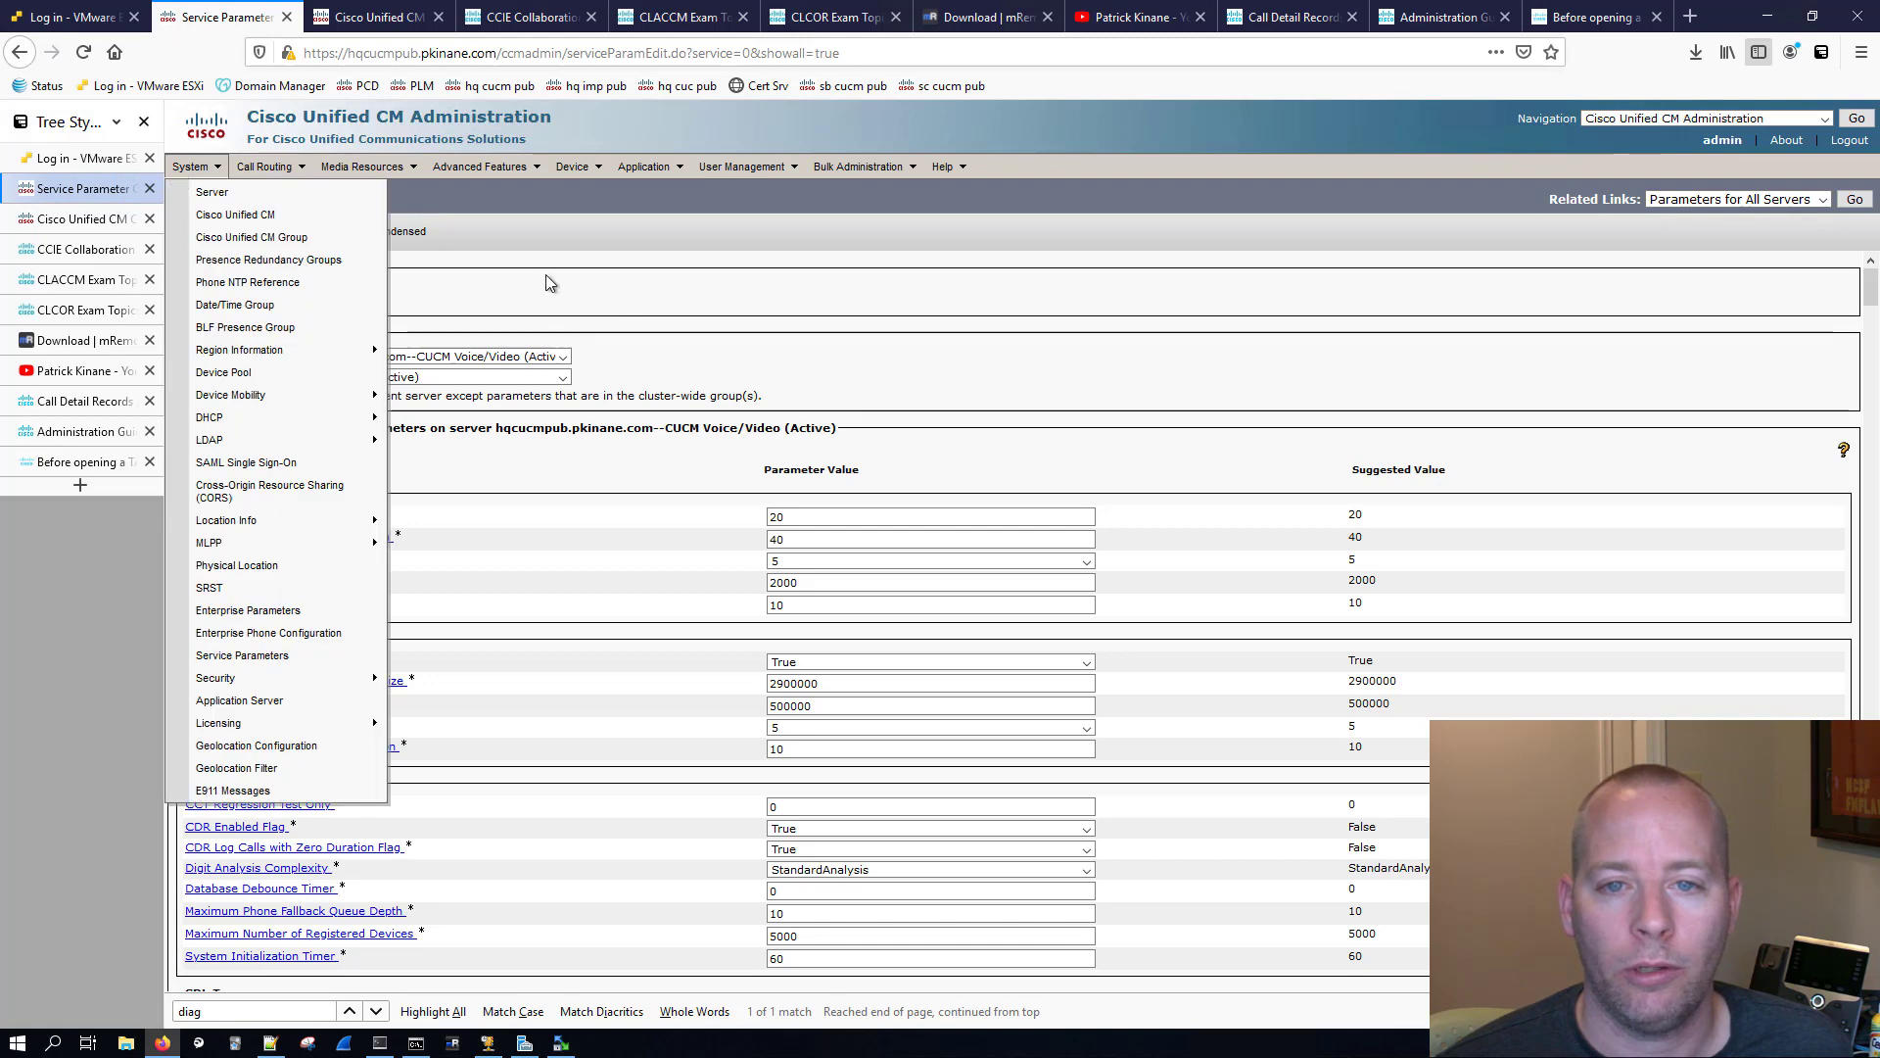
{"action": "left_click_drag", "start_coordinate": [392, 316], "coordinate": [221, 242]}
{"action": "left_click", "coordinate": [221, 237]}
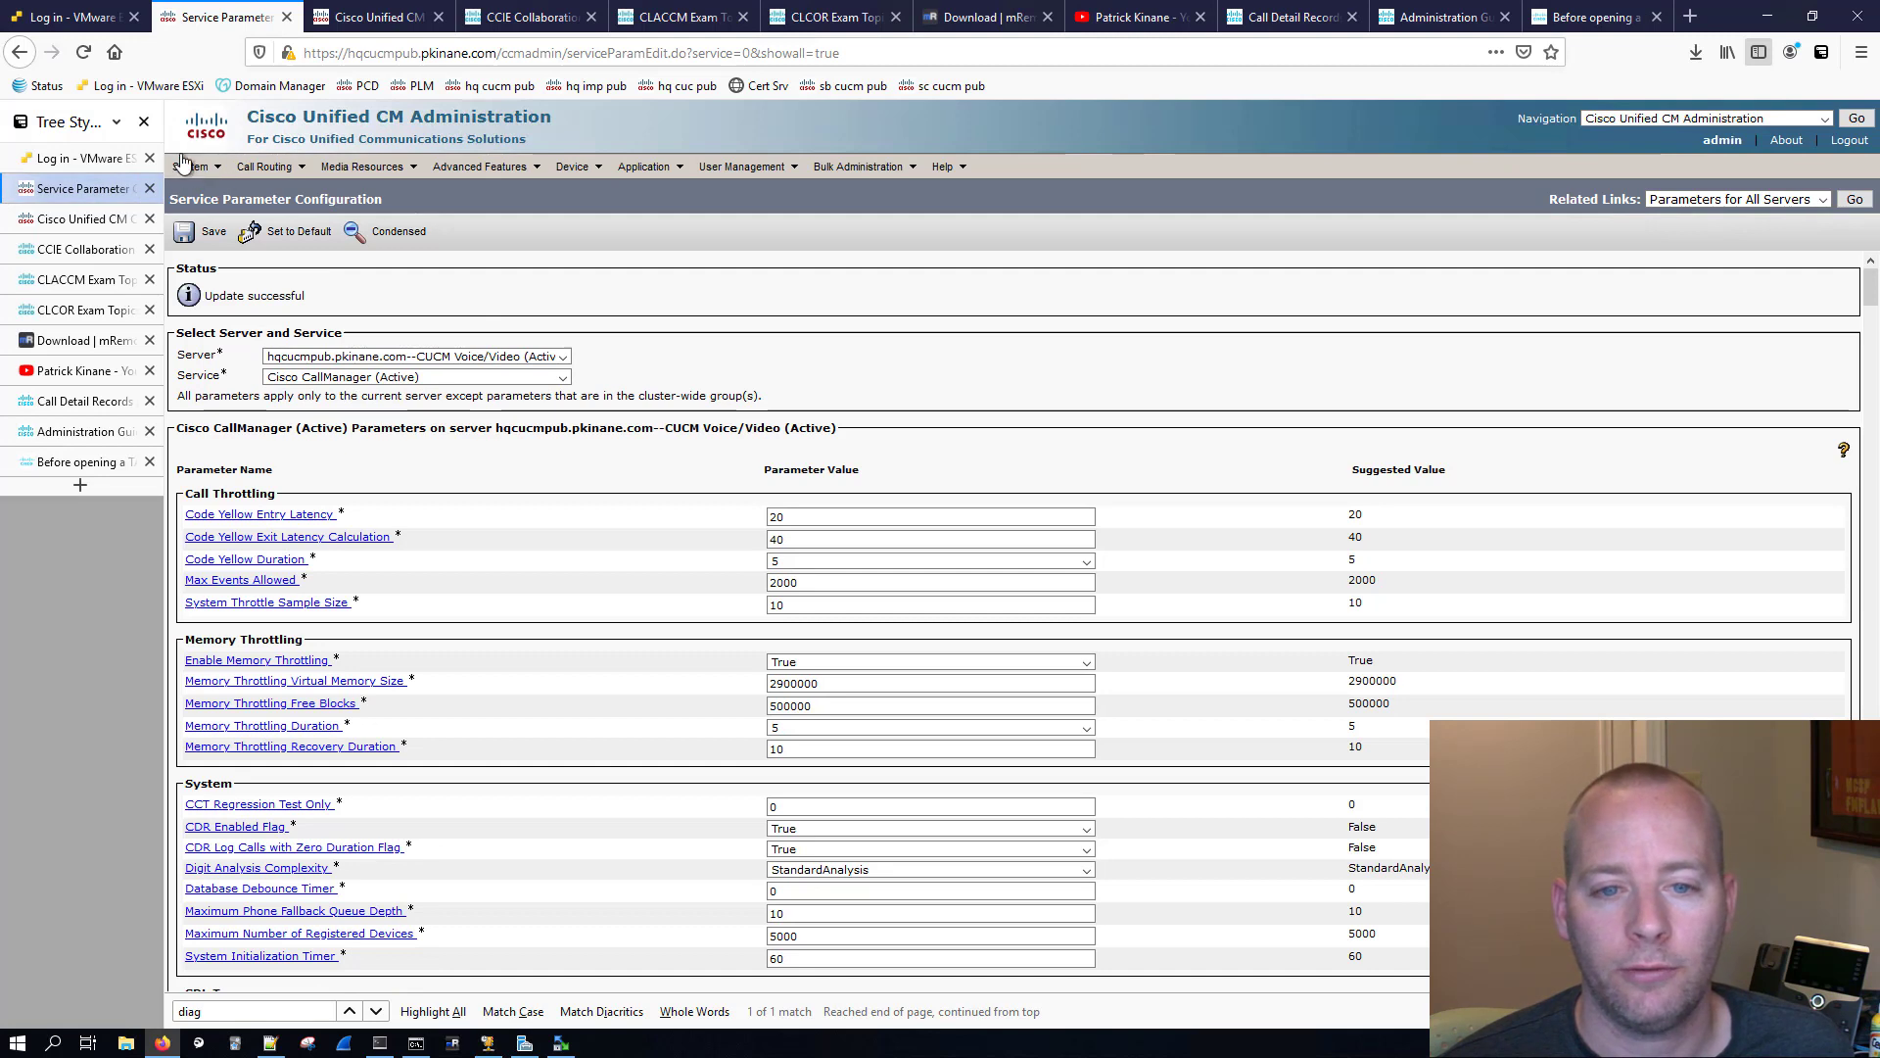
Step: Open the enterprise parameters and find "cdr" on the page to locate the CDR File Time Interval
{"action": "mouse_move", "coordinate": [196, 172]}
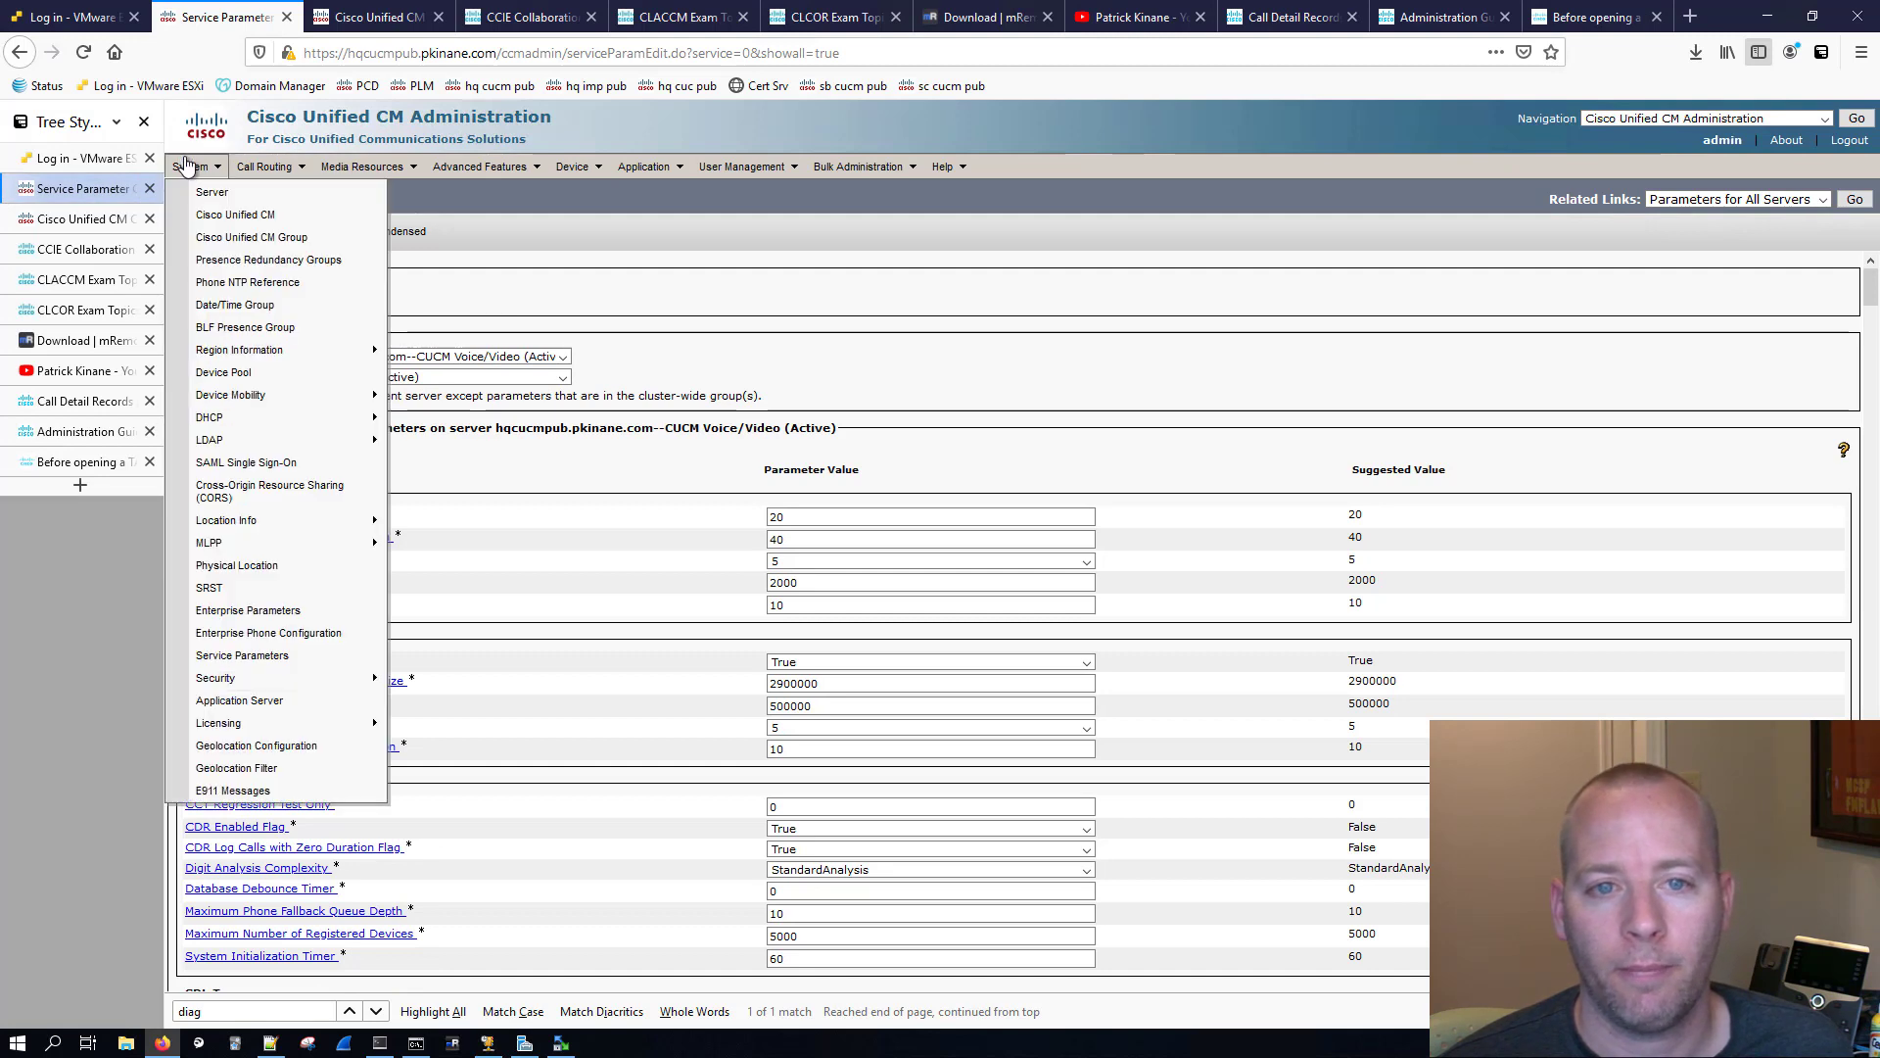
{"action": "left_click", "coordinate": [284, 612]}
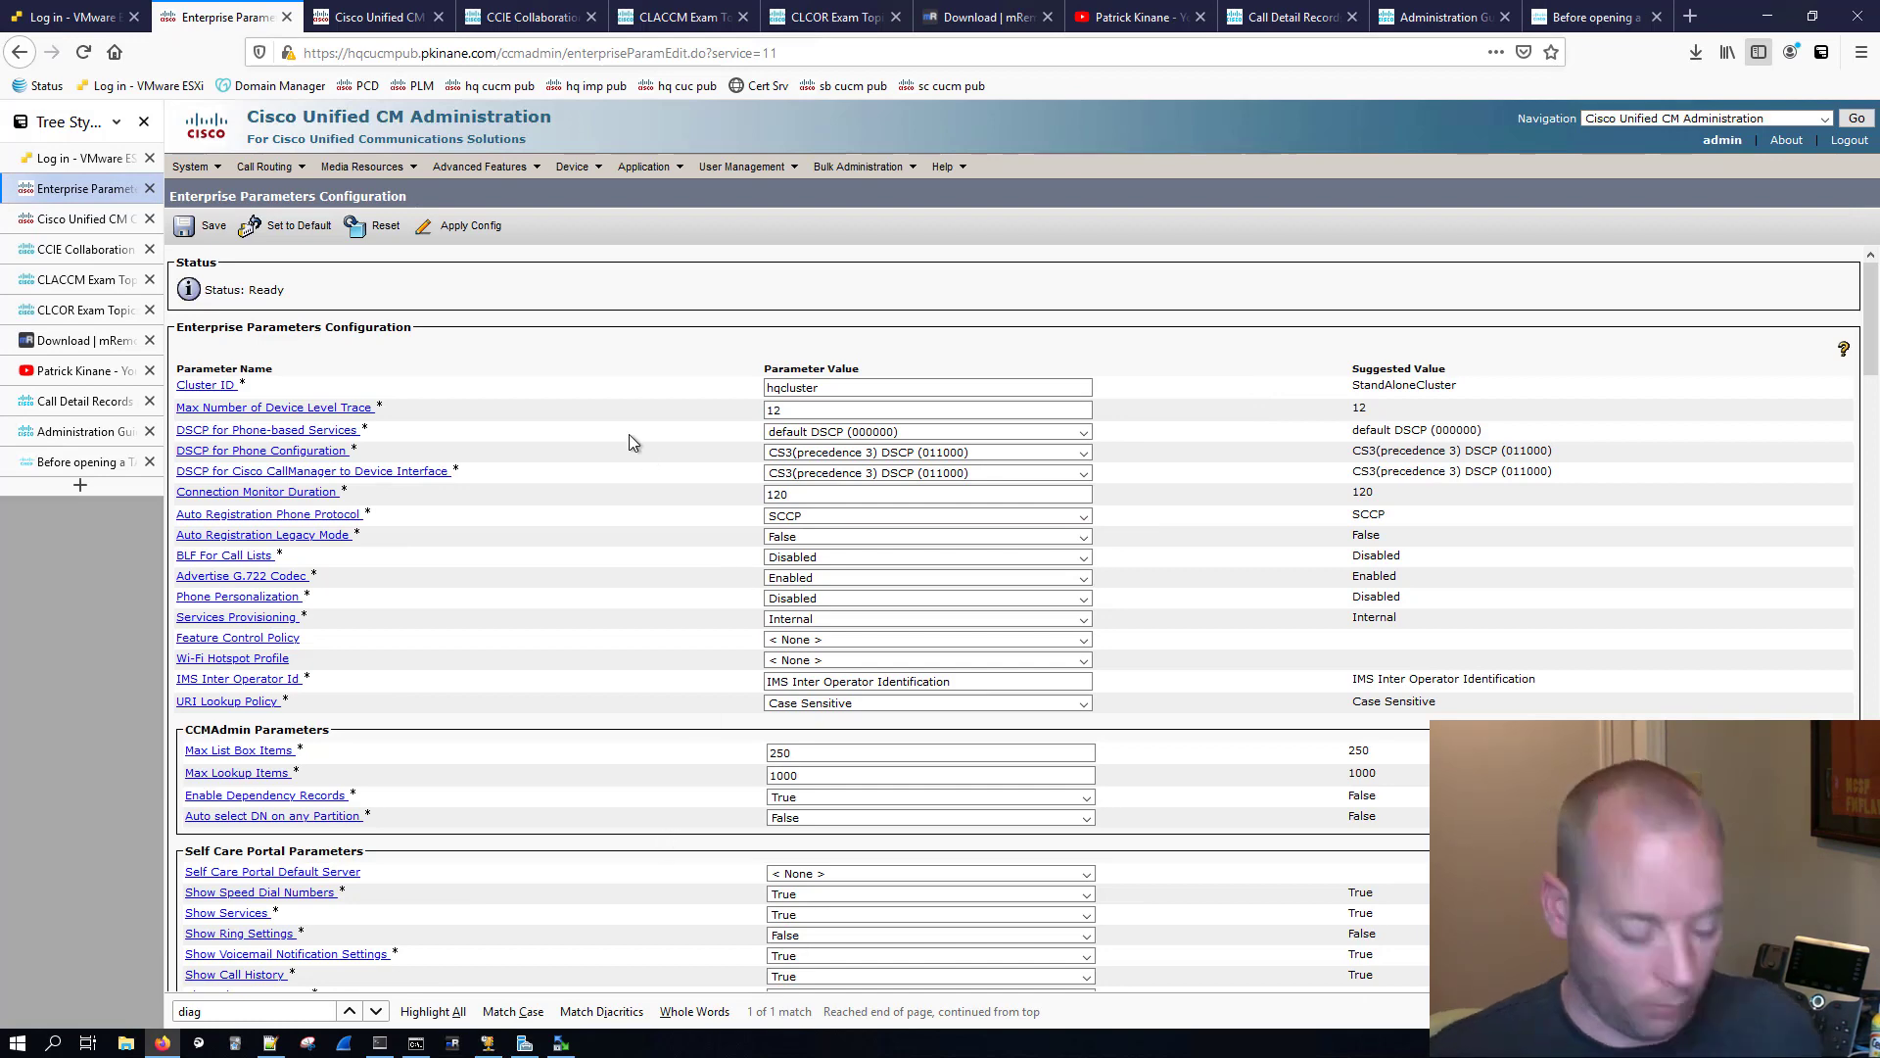
{"action": "key", "text": "ctrl+f"}
{"action": "type", "text": "cdr"}
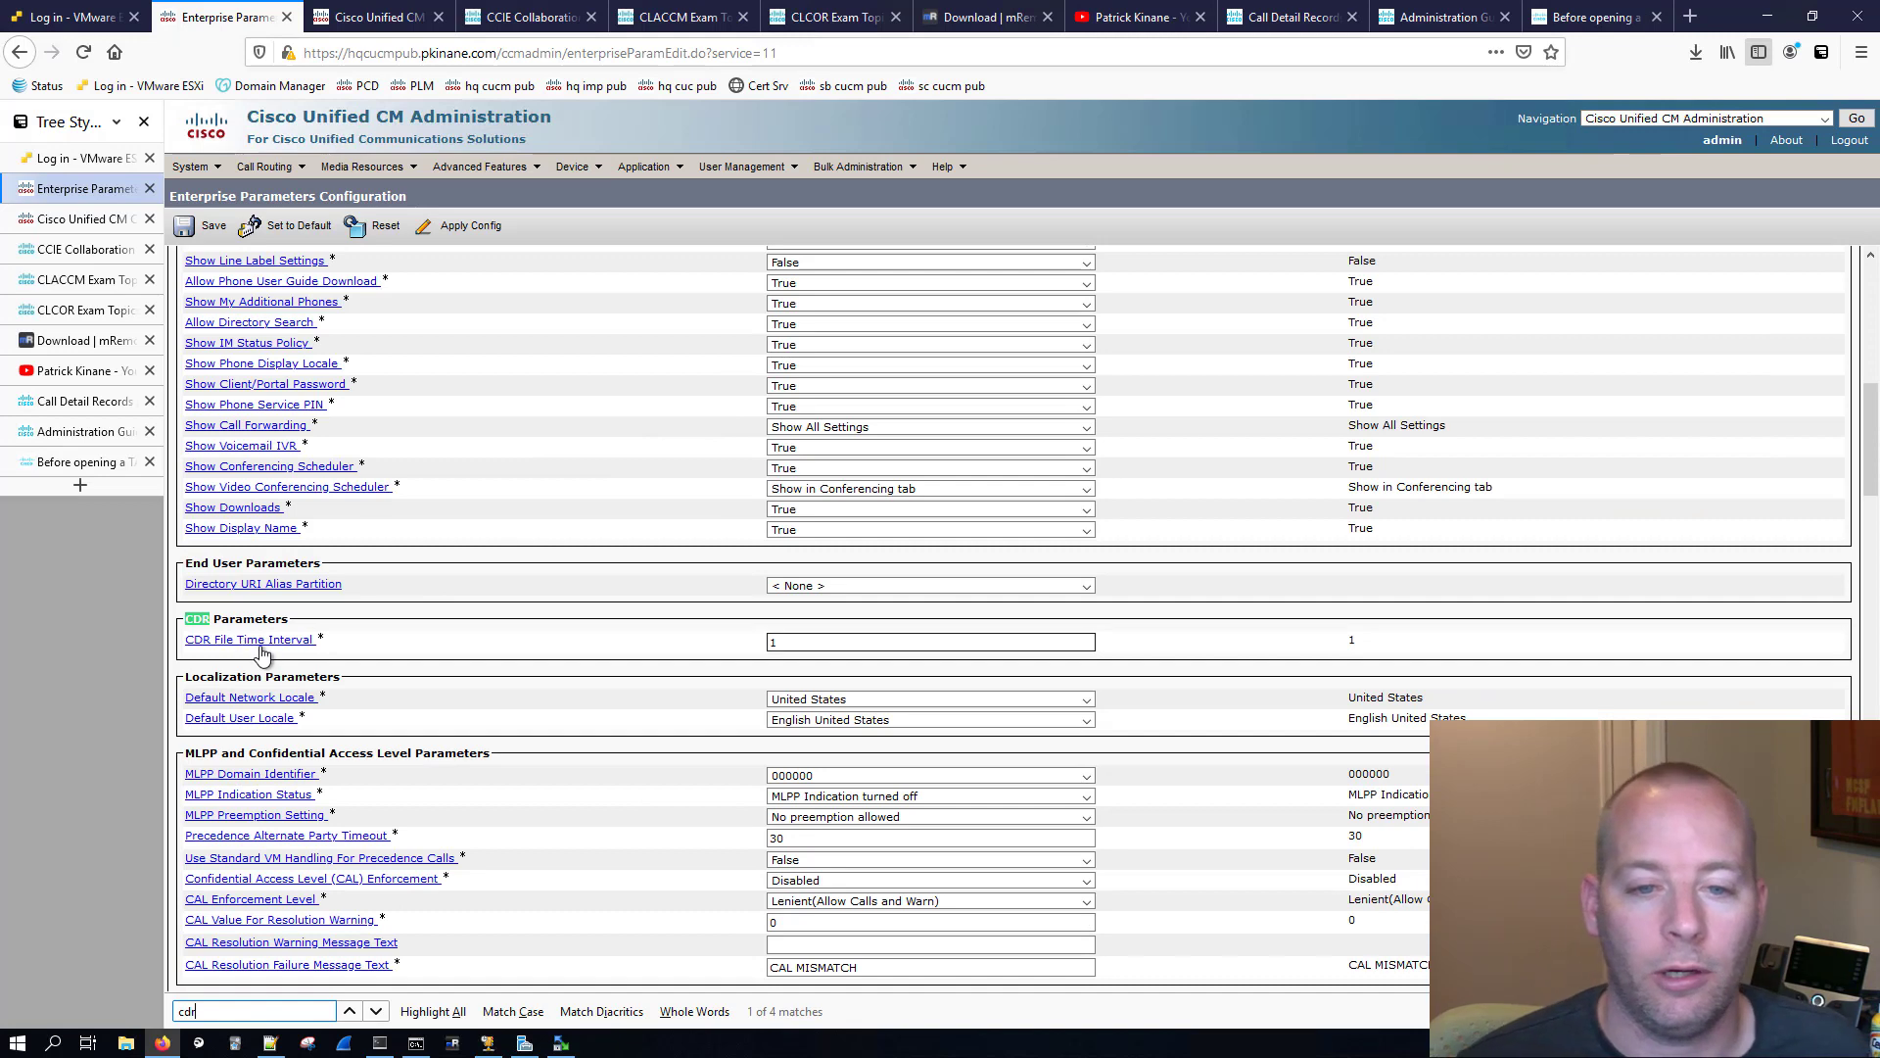
{"action": "double_click", "coordinate": [781, 642]}
Step: Read the help for CDR File Time Interval, checking its default, minimum and unit, and close the help window
{"action": "left_click", "coordinate": [294, 645]}
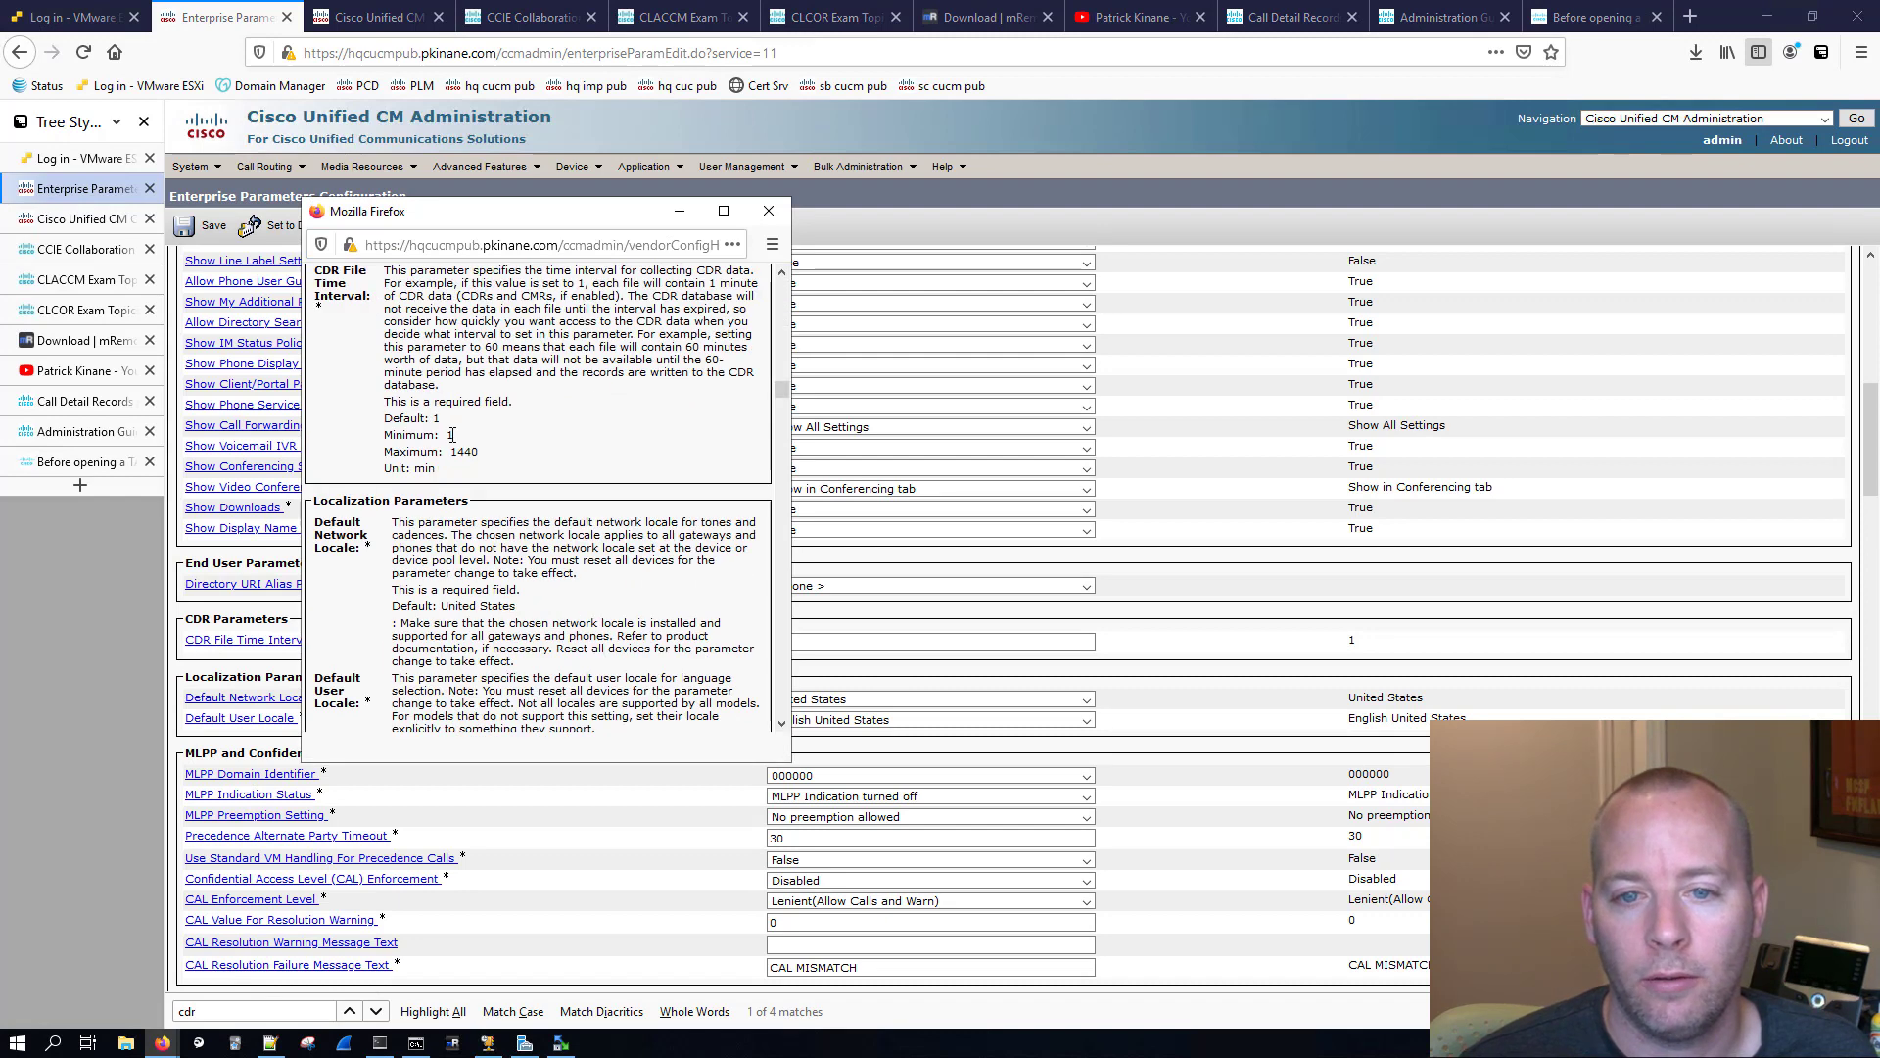
{"action": "left_click_drag", "start_coordinate": [387, 403], "coordinate": [527, 435]}
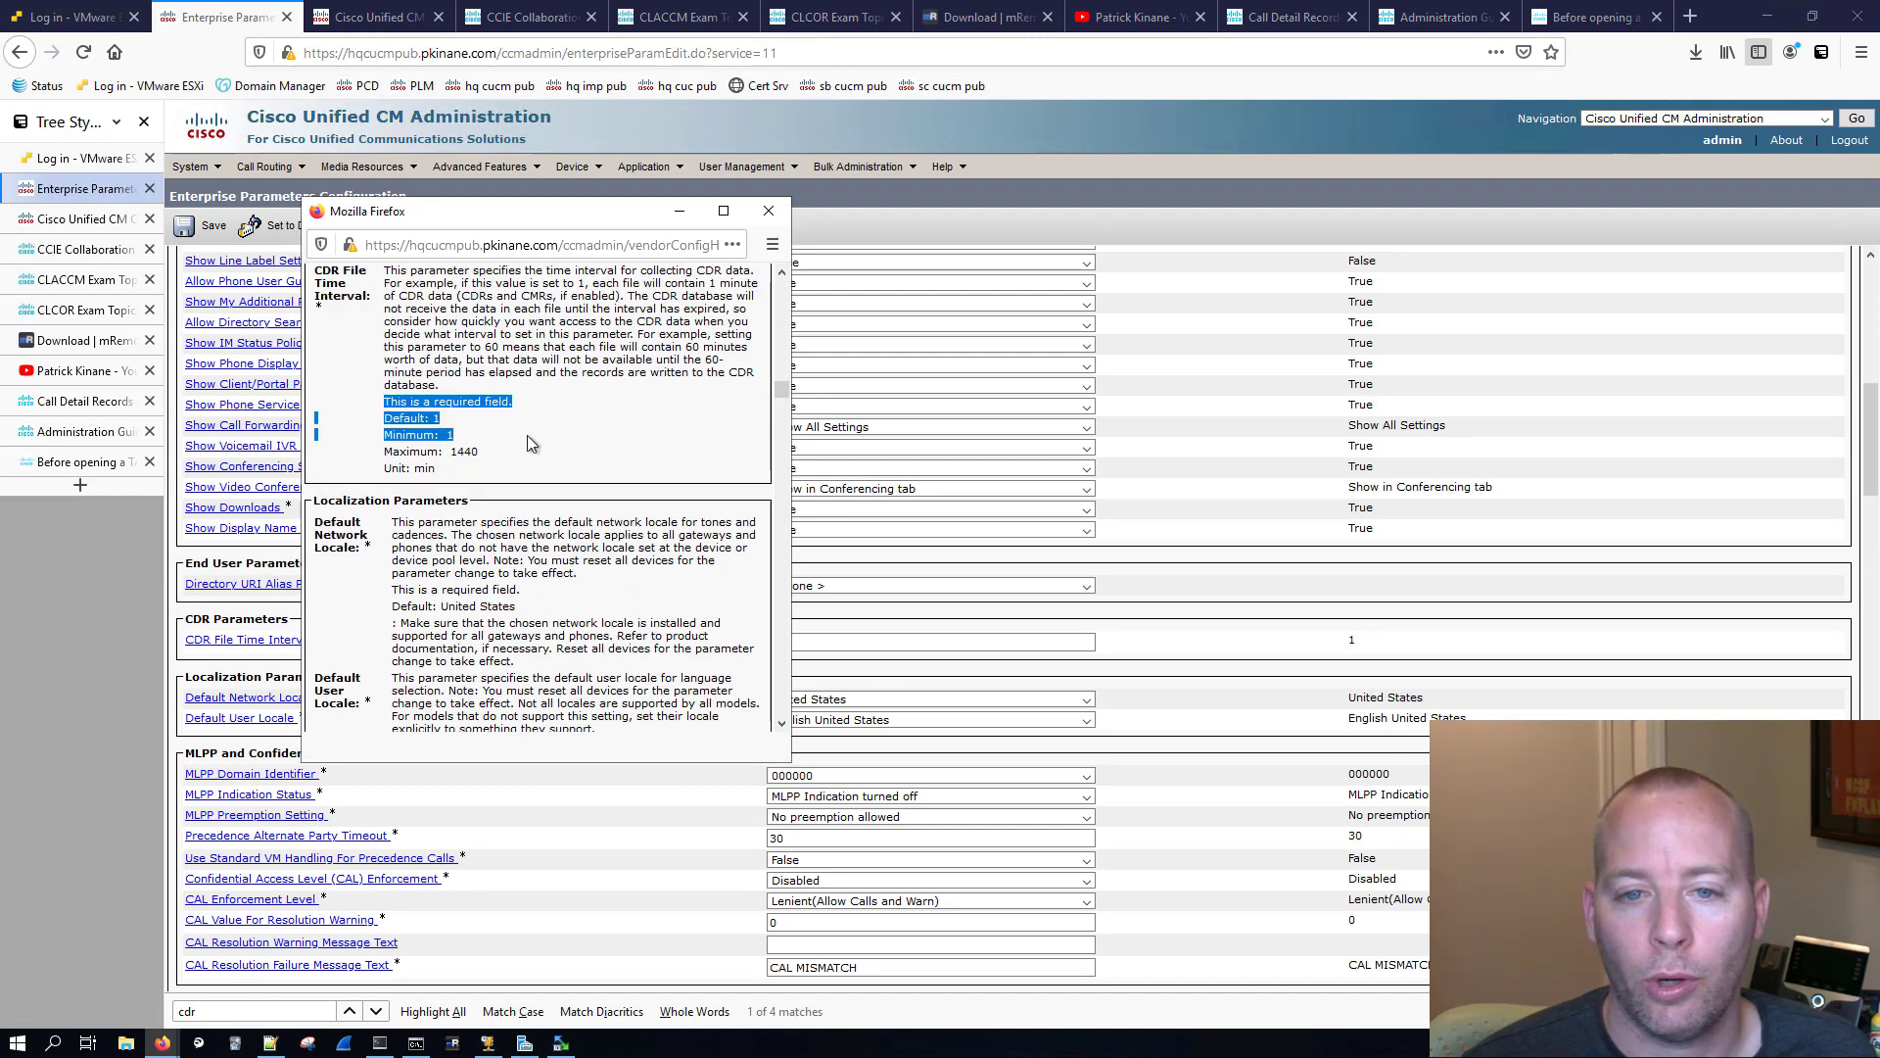
{"action": "left_click", "coordinate": [461, 431]}
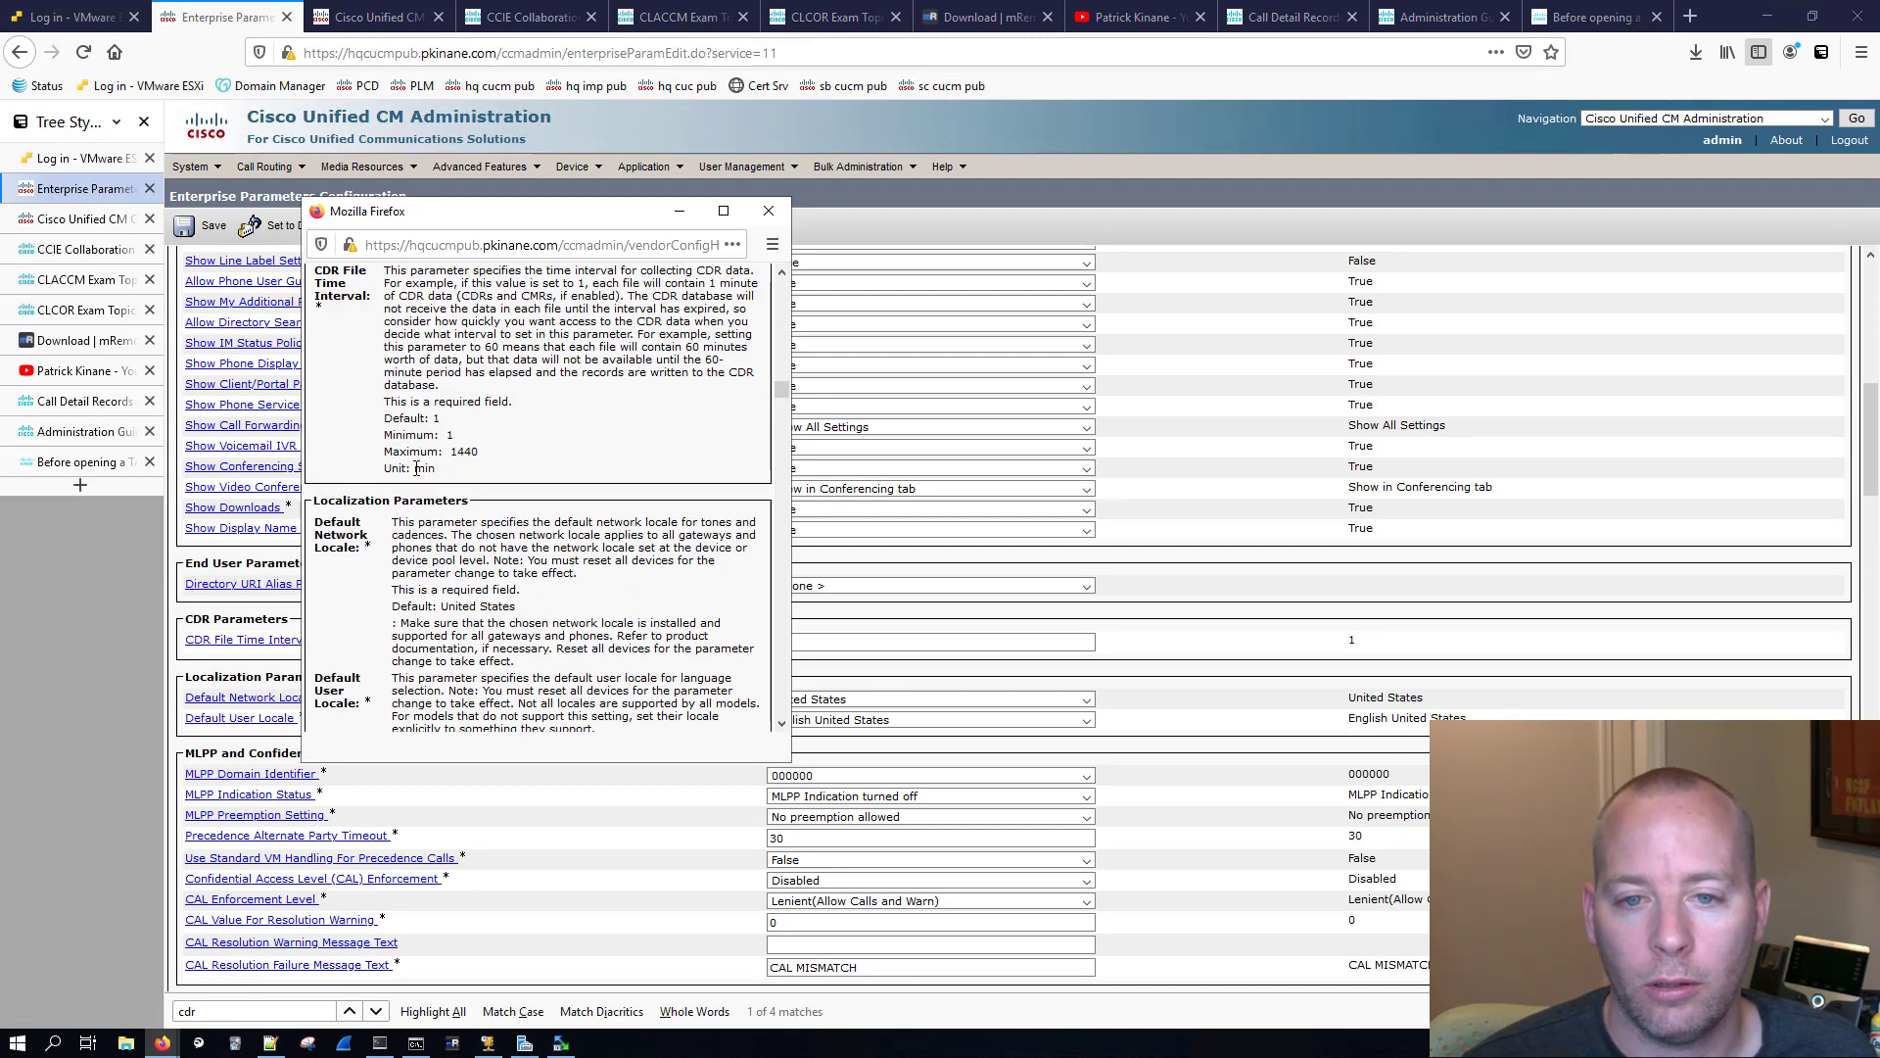
{"action": "left_click_drag", "start_coordinate": [388, 468], "coordinate": [446, 470]}
{"action": "left_click", "coordinate": [480, 472]}
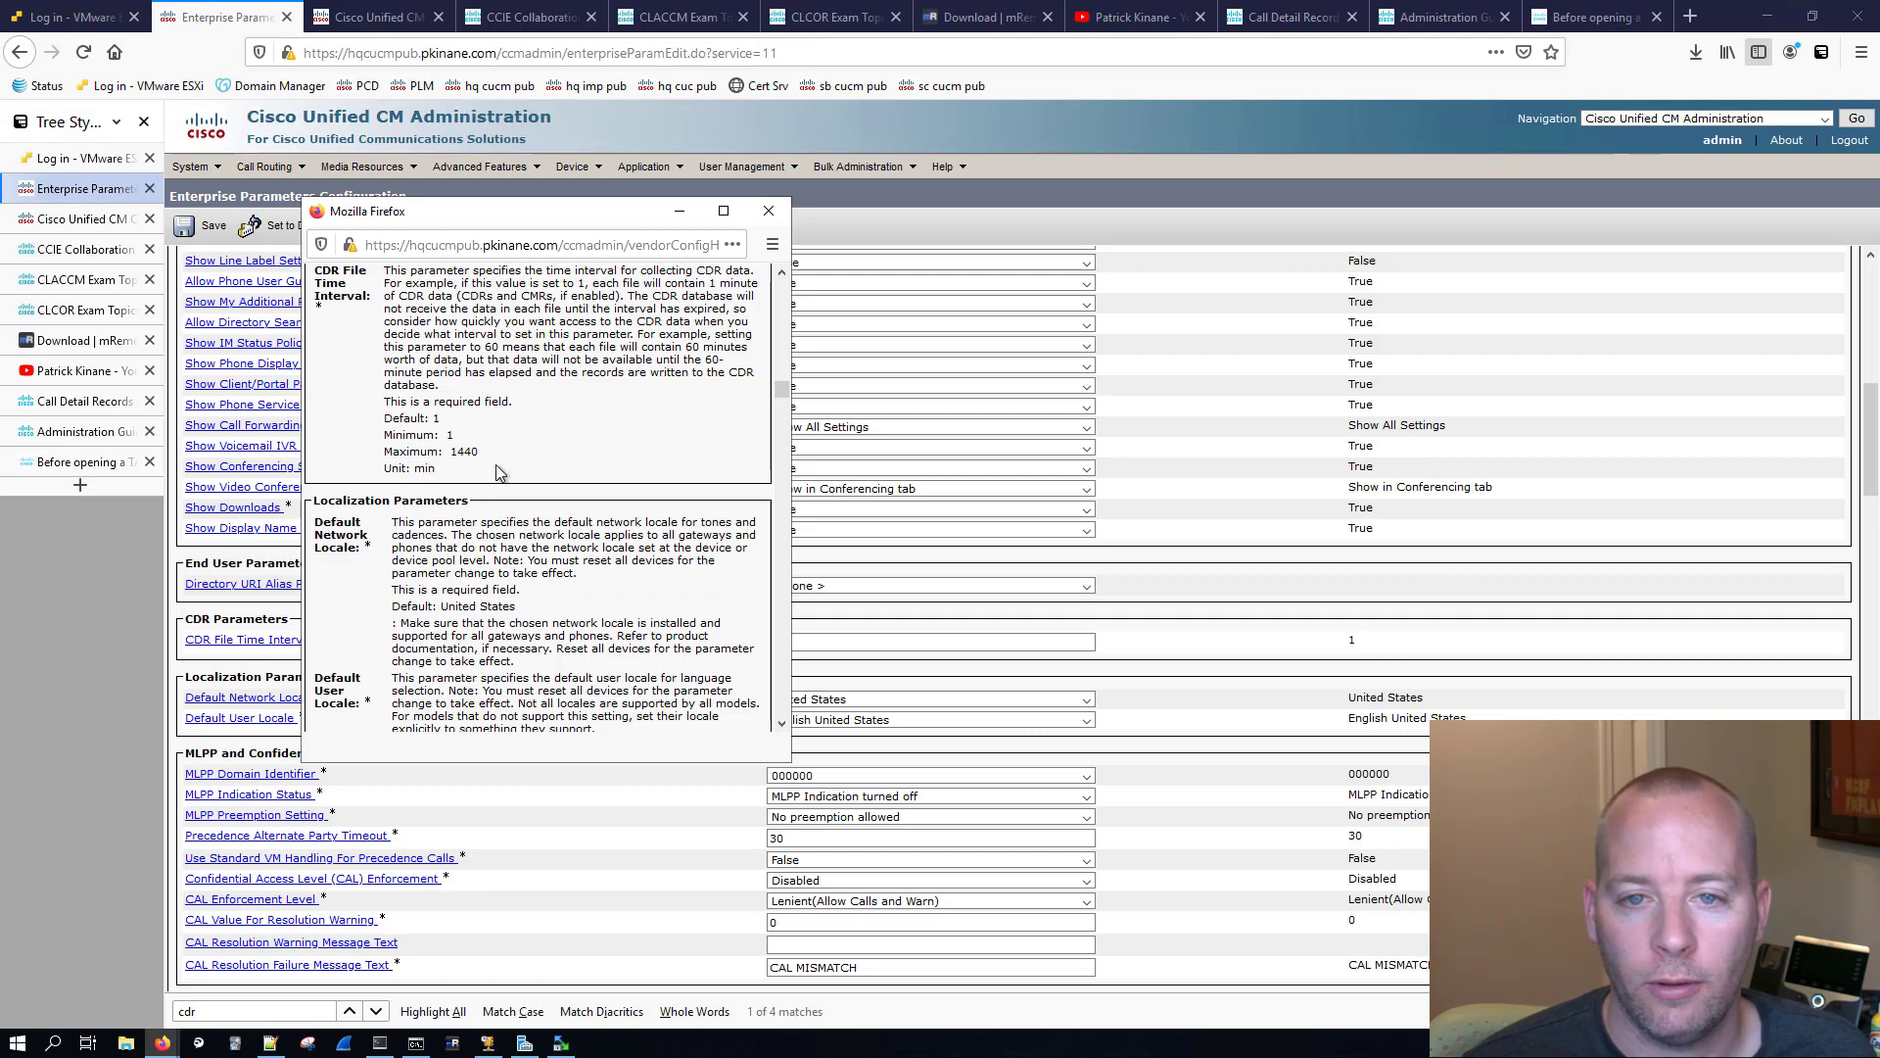
{"action": "left_click", "coordinate": [769, 213]}
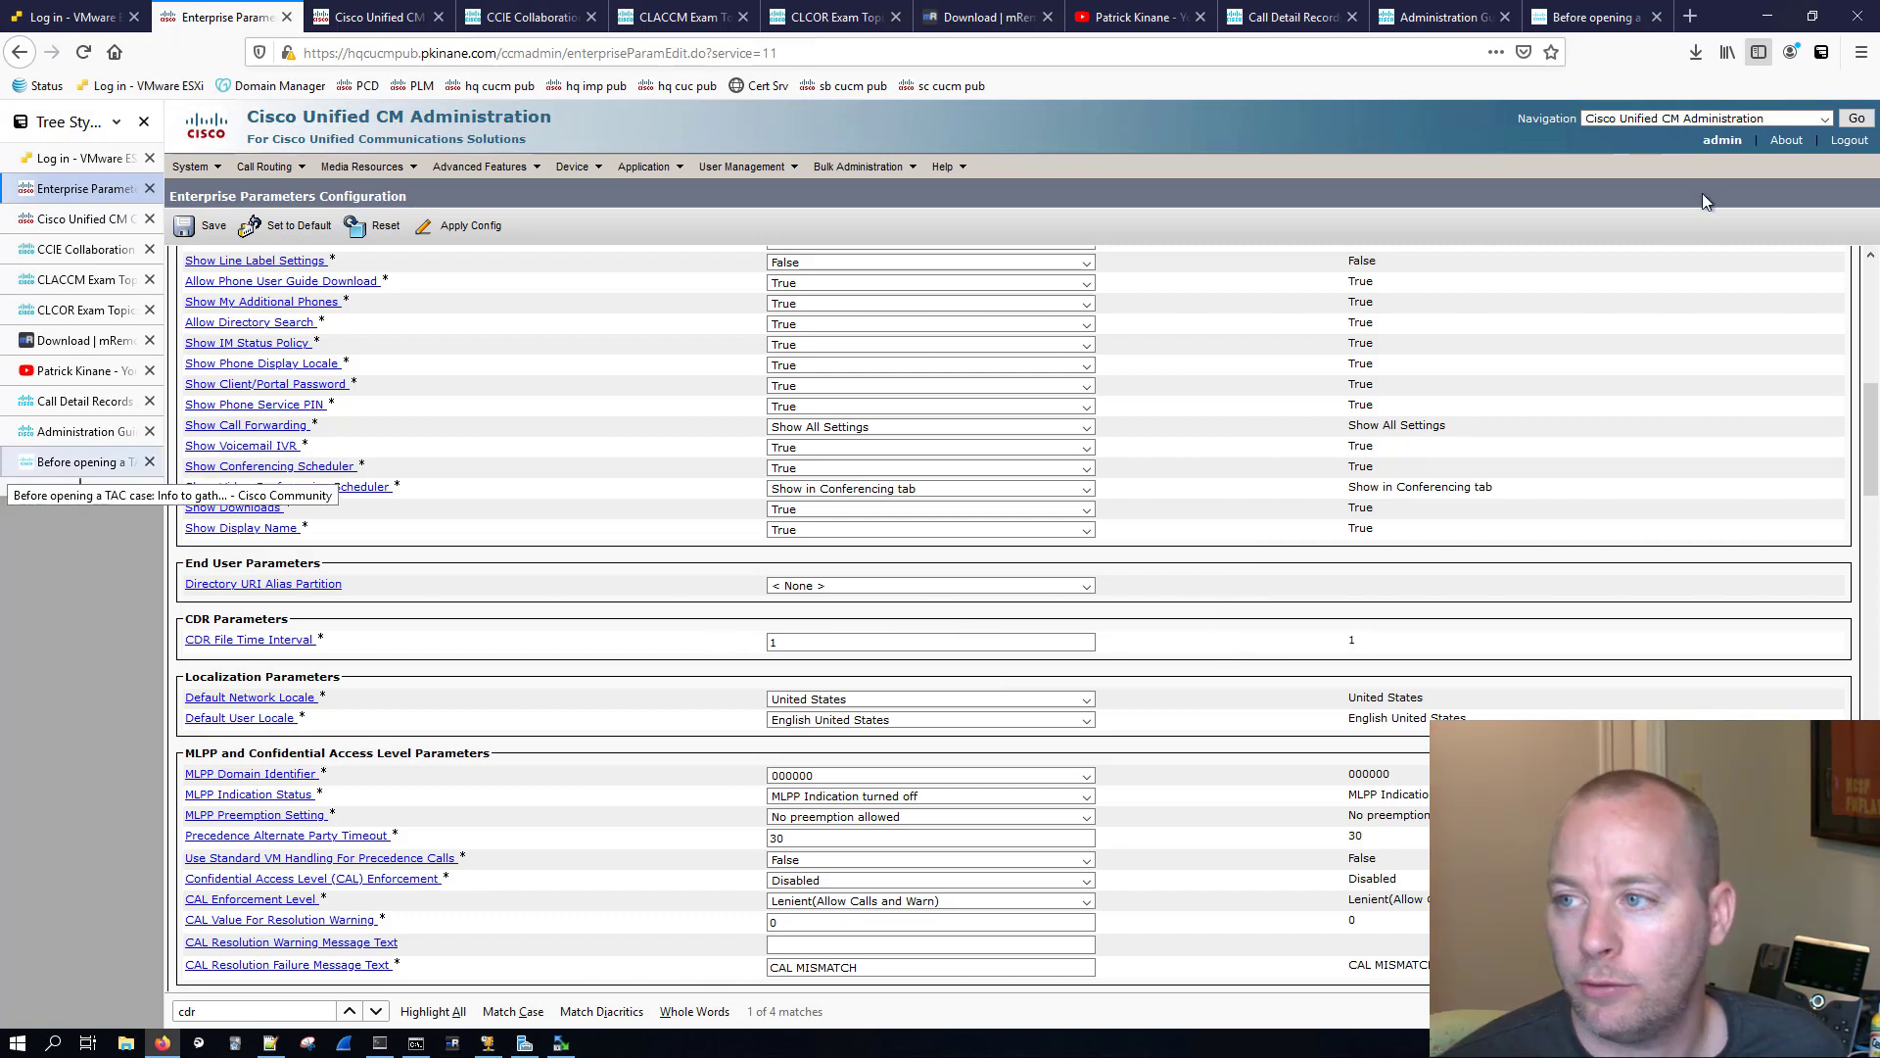
Step: Switch from Cisco Unified CM Administration to Cisco Unified Serviceability
{"action": "left_click", "coordinate": [1723, 119]}
{"action": "left_click", "coordinate": [1685, 196]}
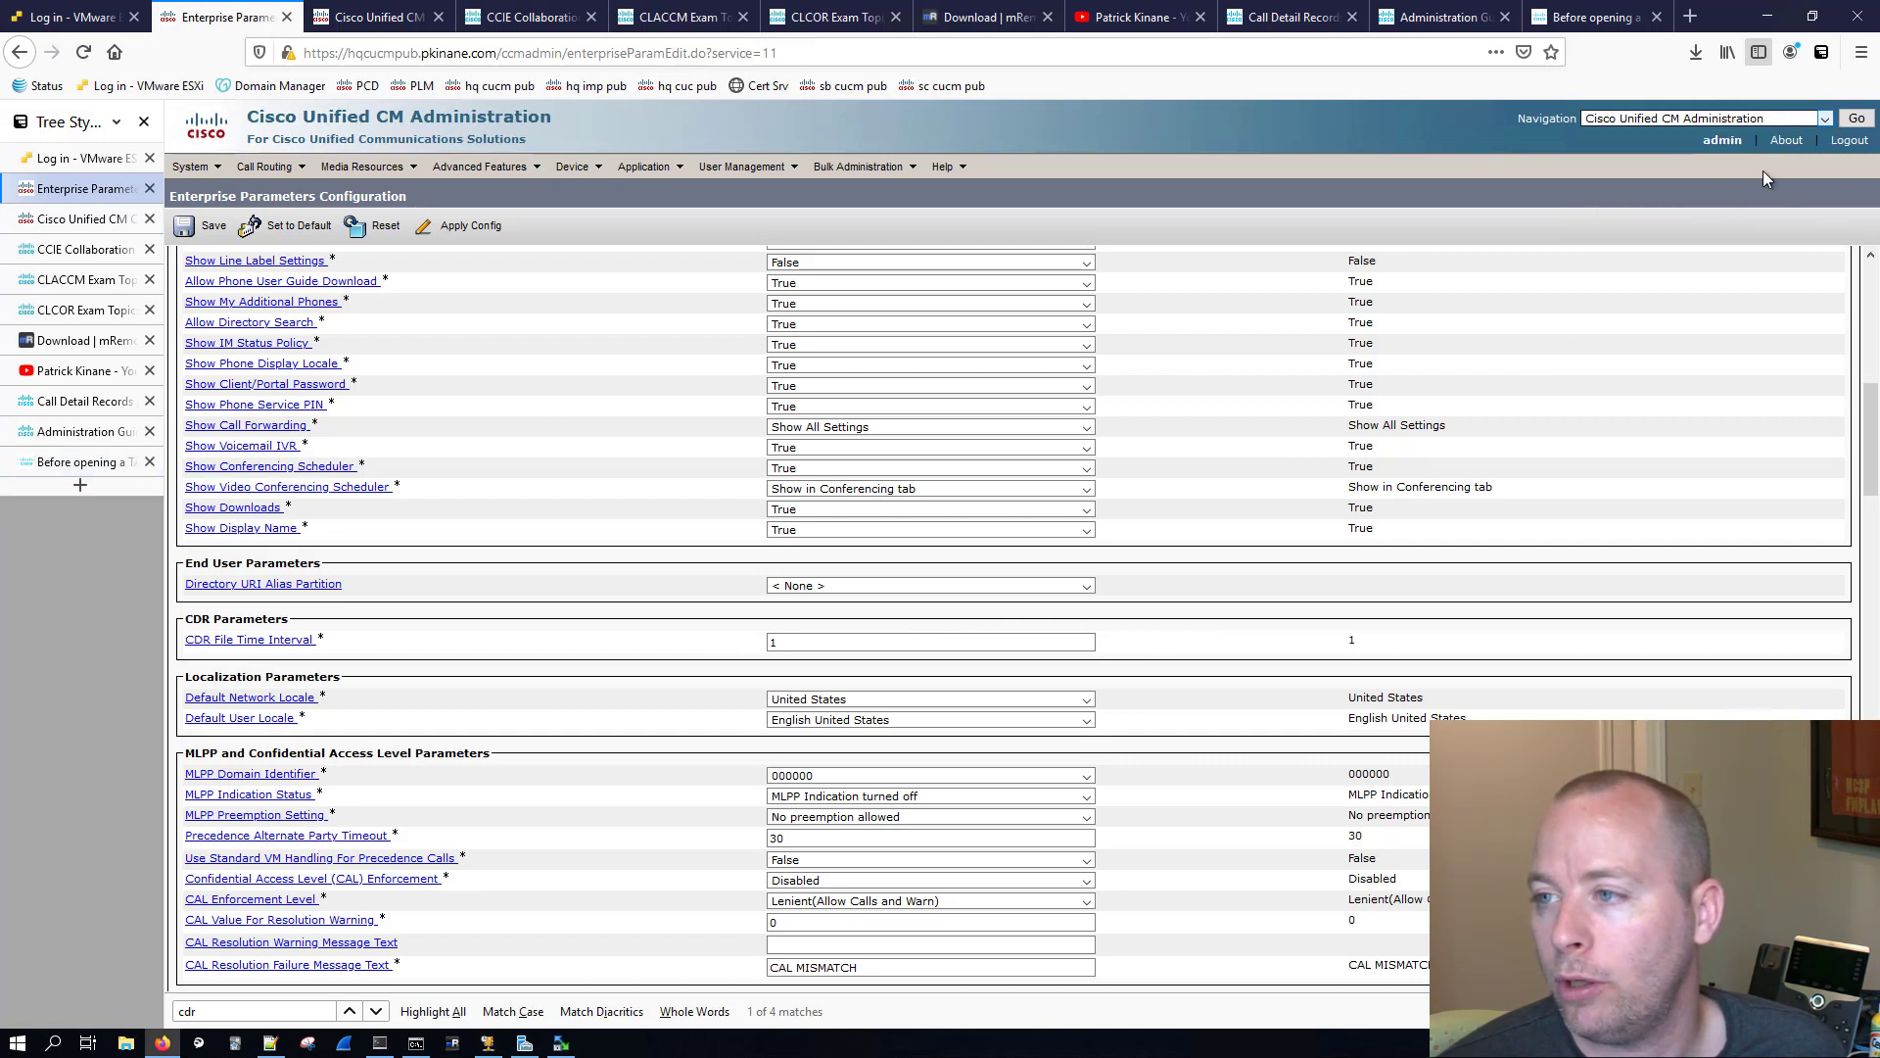
{"action": "left_click", "coordinate": [1857, 118]}
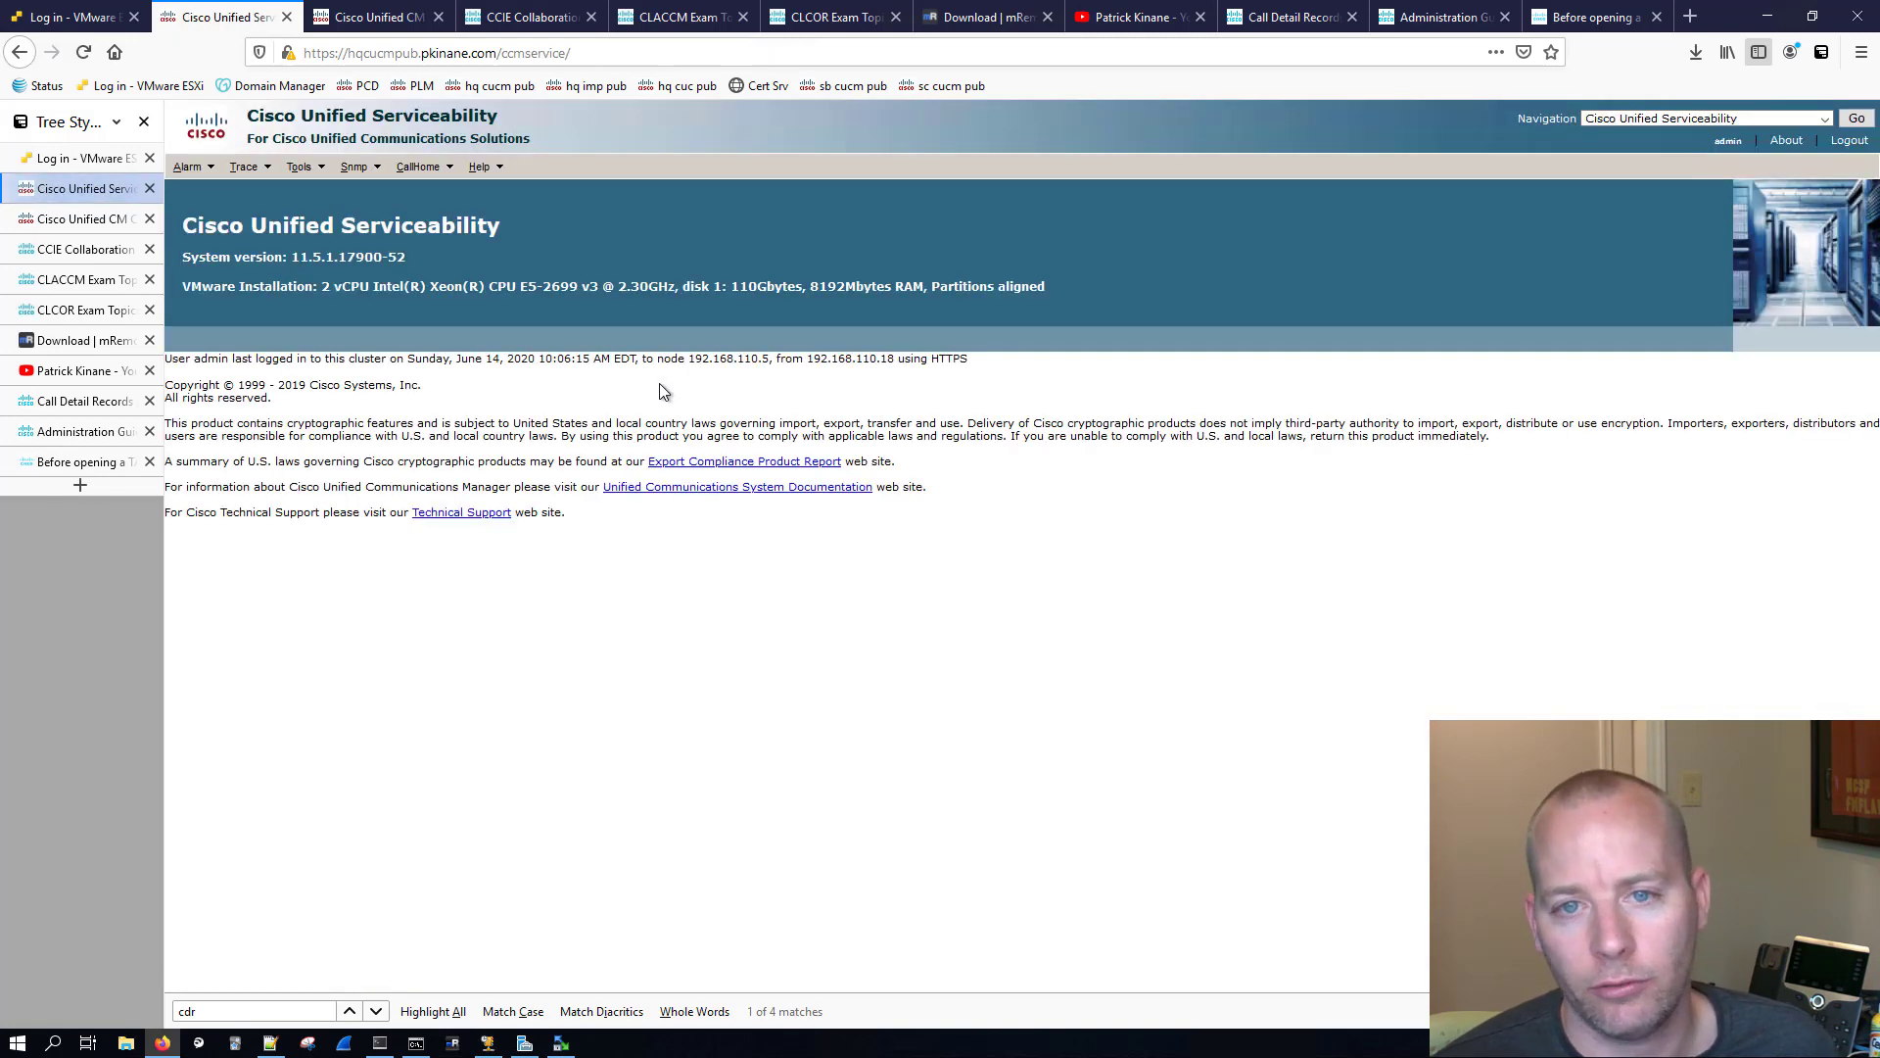
Step: Open the feature services control center for the hqcucmpub CUCM Voice/Video server and check the status of its CDR services
{"action": "left_click", "coordinate": [300, 166]}
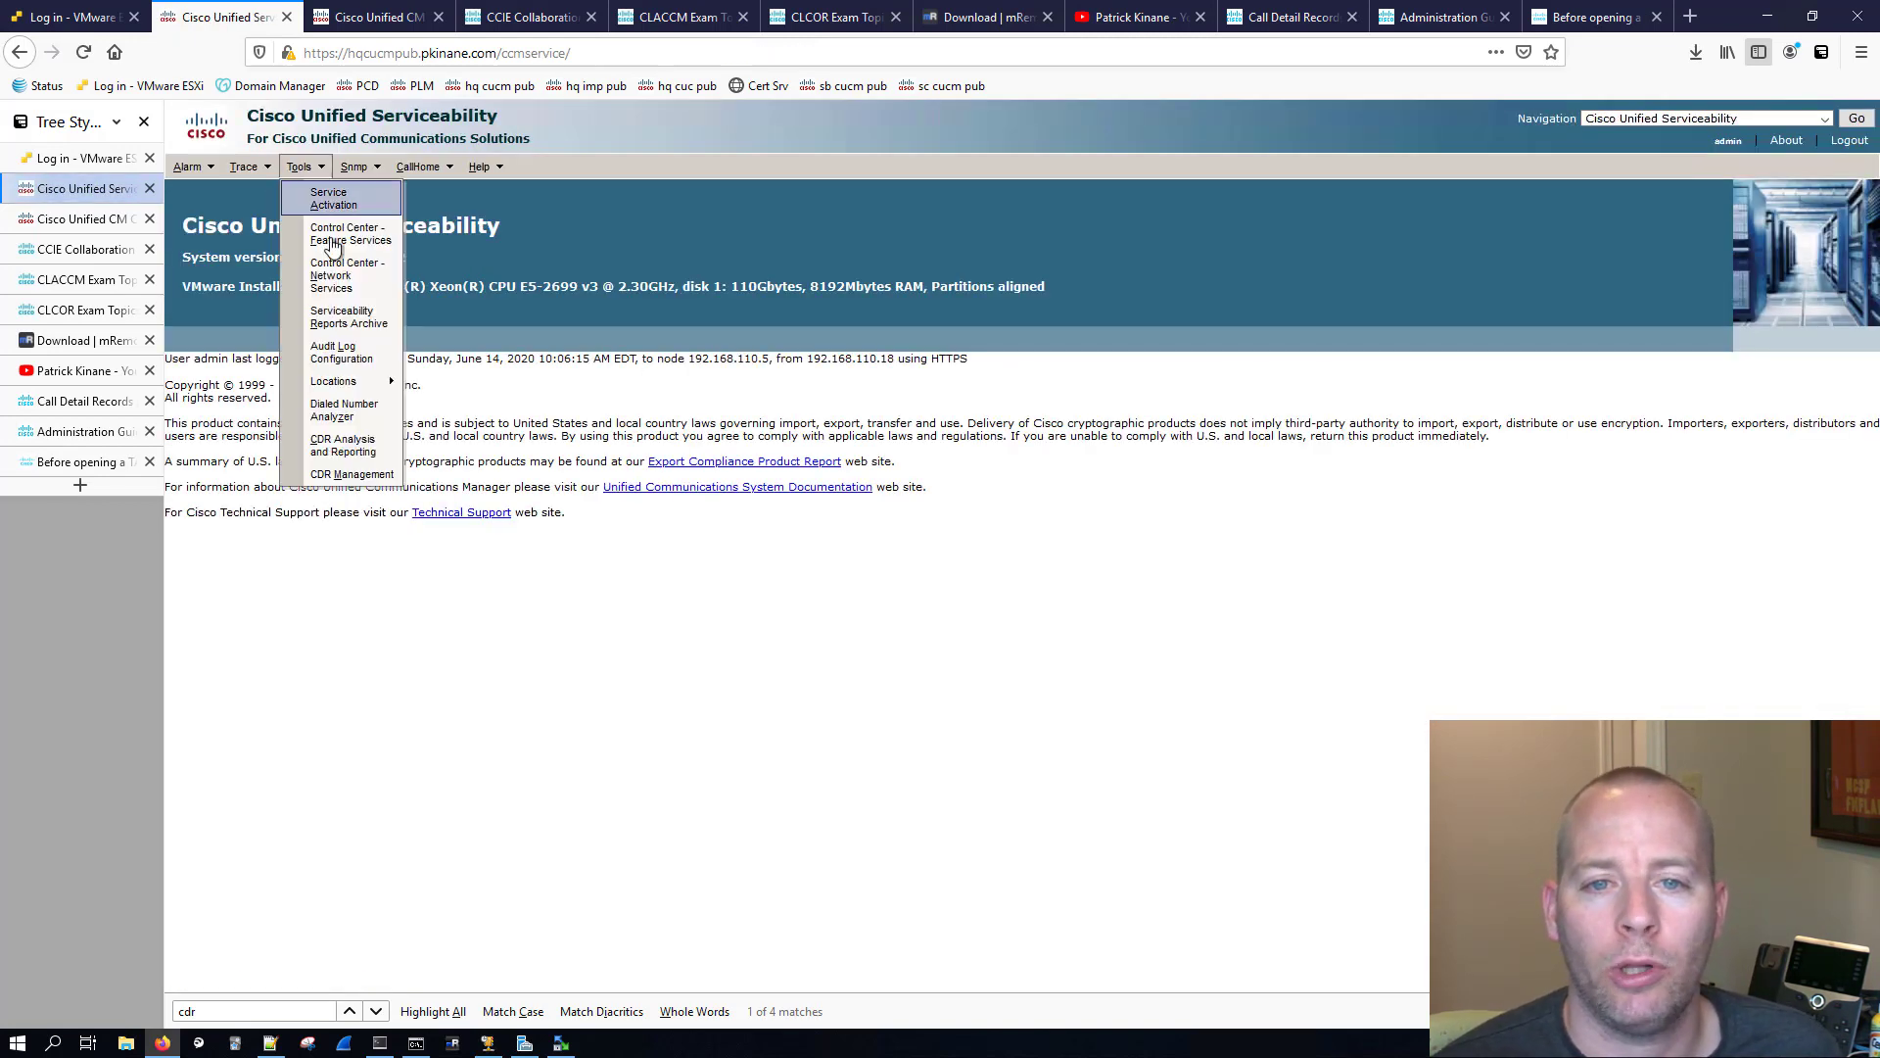
{"action": "left_click", "coordinate": [349, 233]}
{"action": "left_click", "coordinate": [509, 291]}
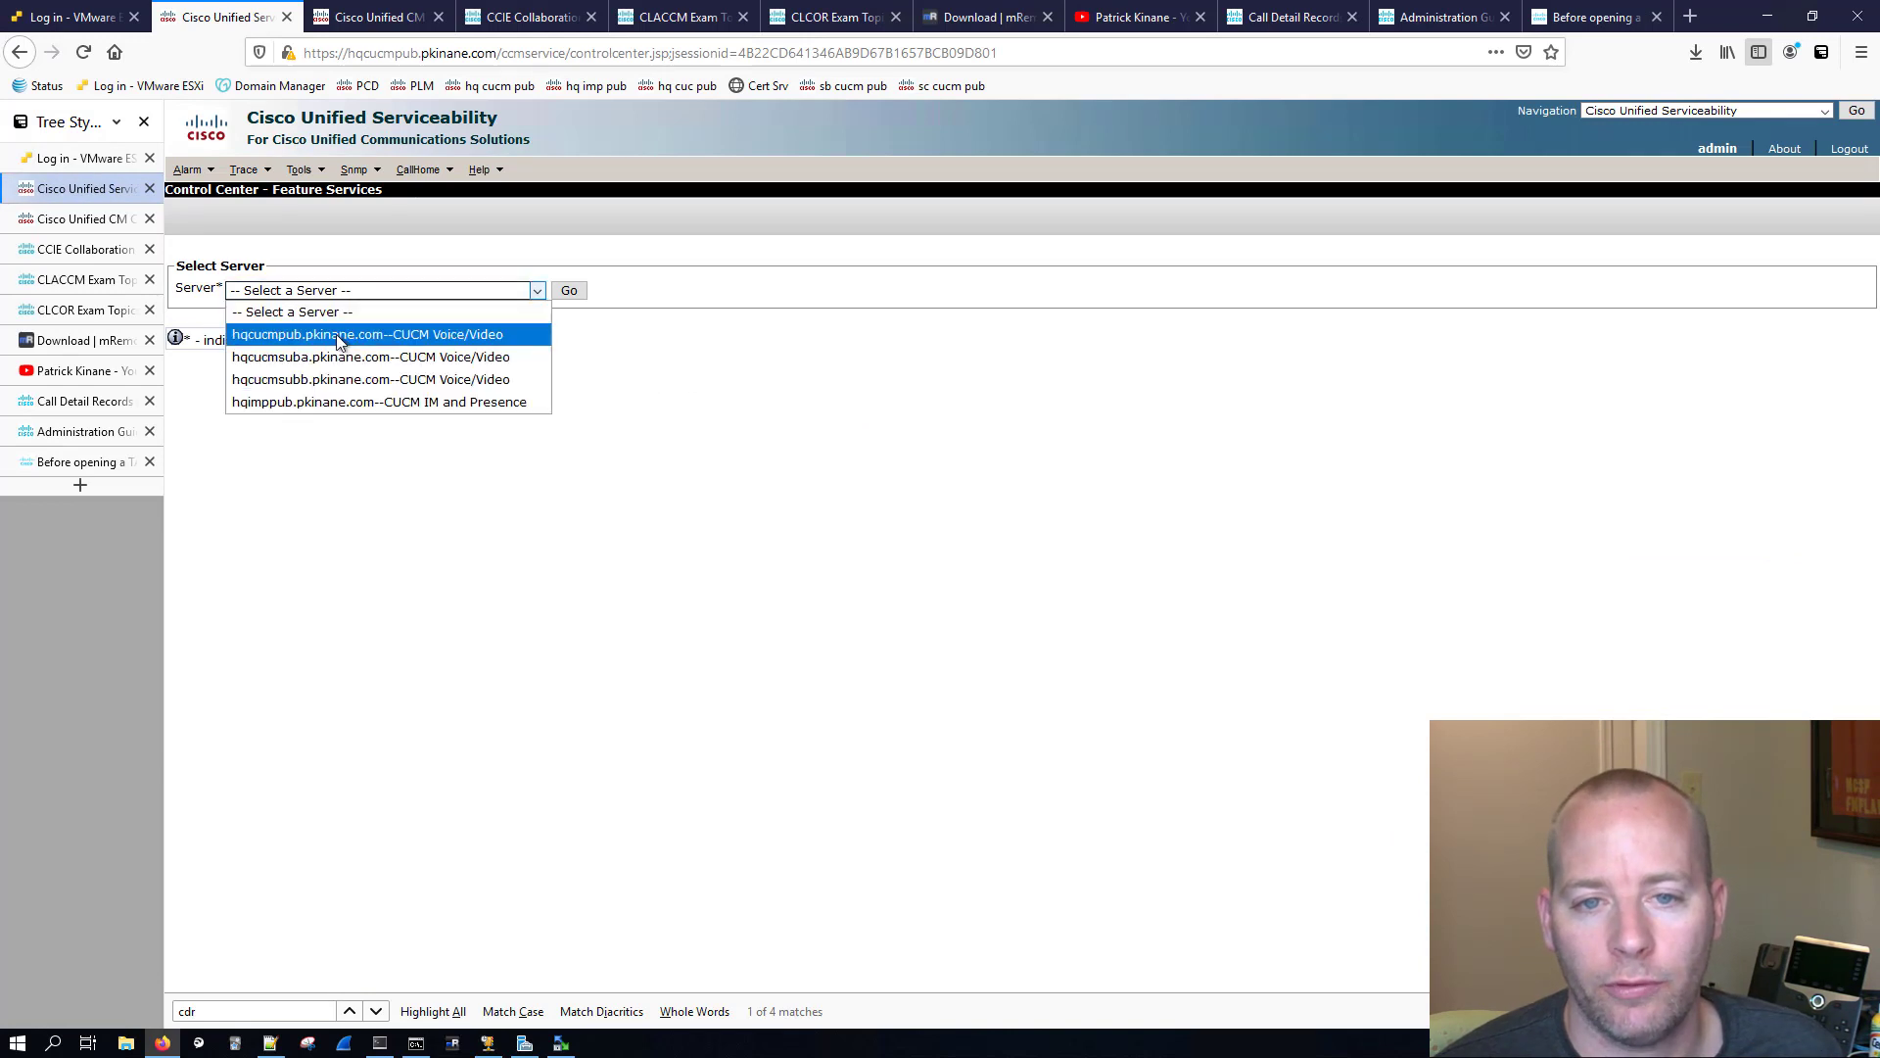
{"action": "left_click", "coordinate": [411, 332]}
{"action": "left_click", "coordinate": [581, 291]}
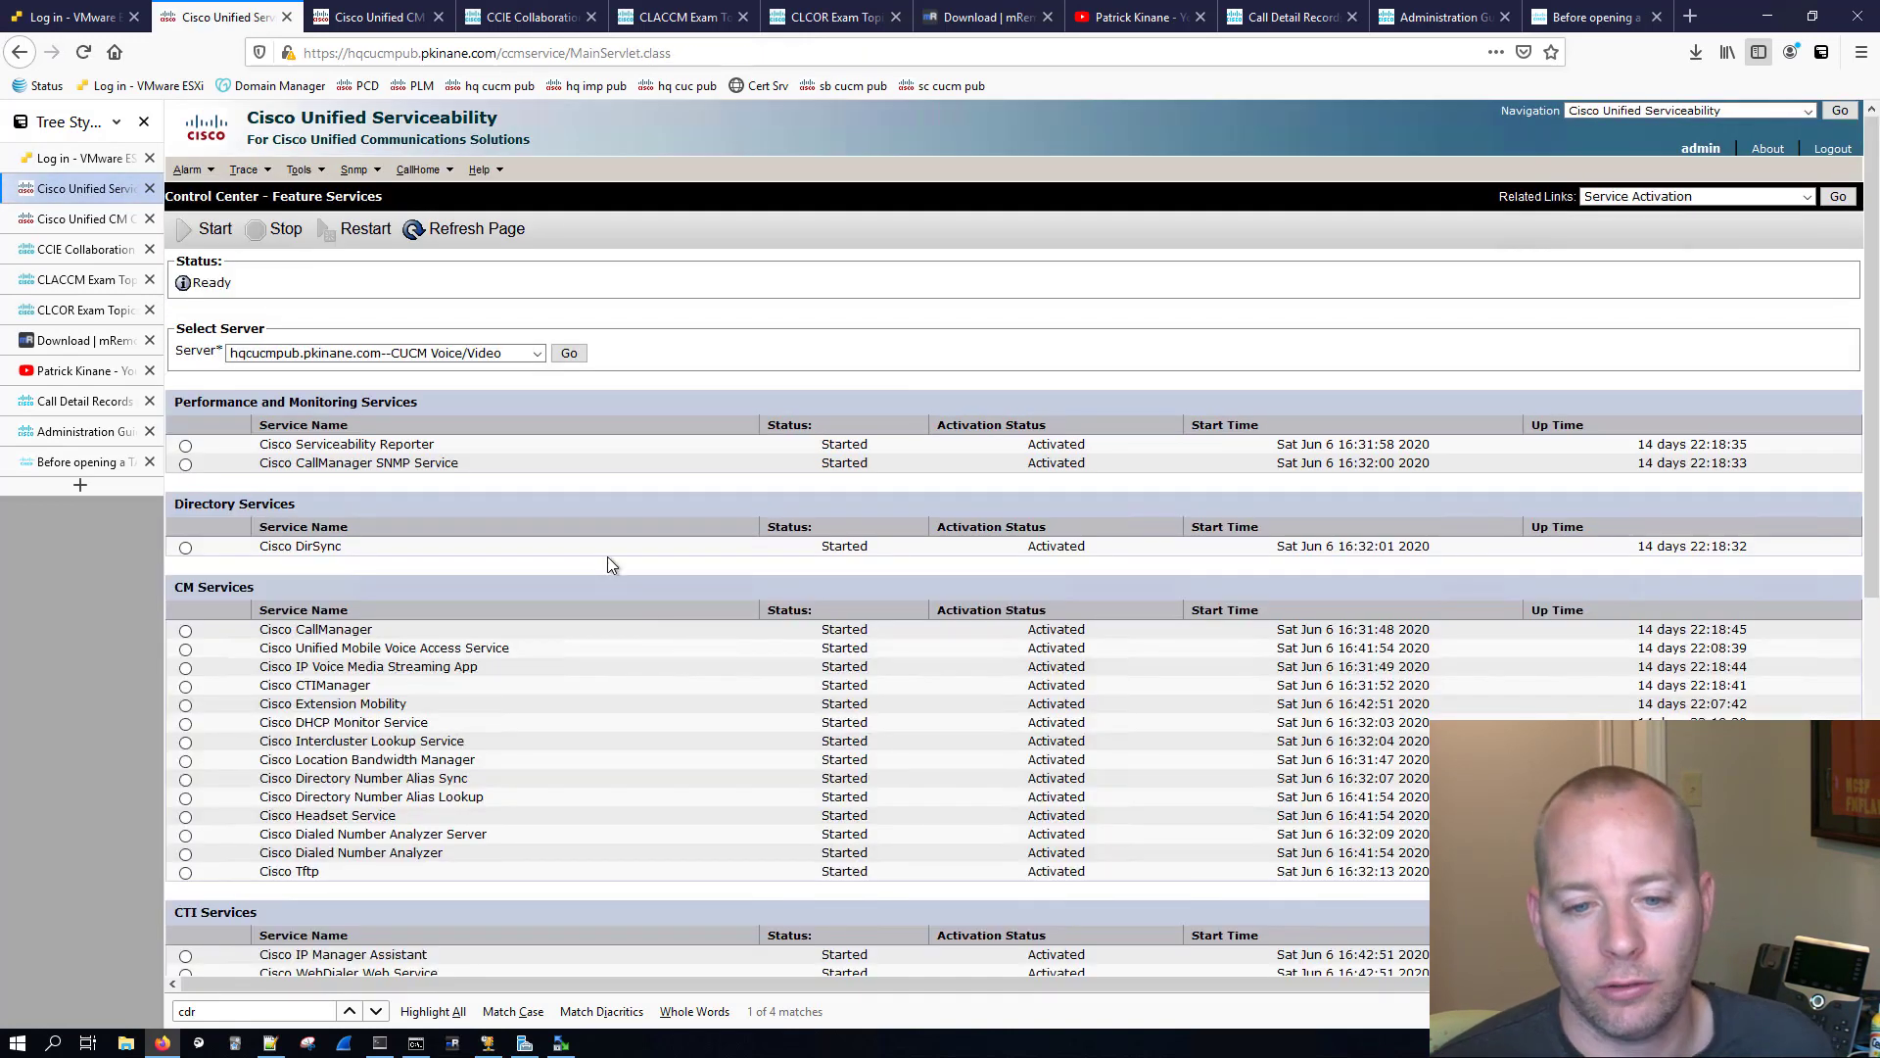
{"action": "scroll", "coordinate": [609, 557], "scroll_direction": "down", "scroll_amount": 6}
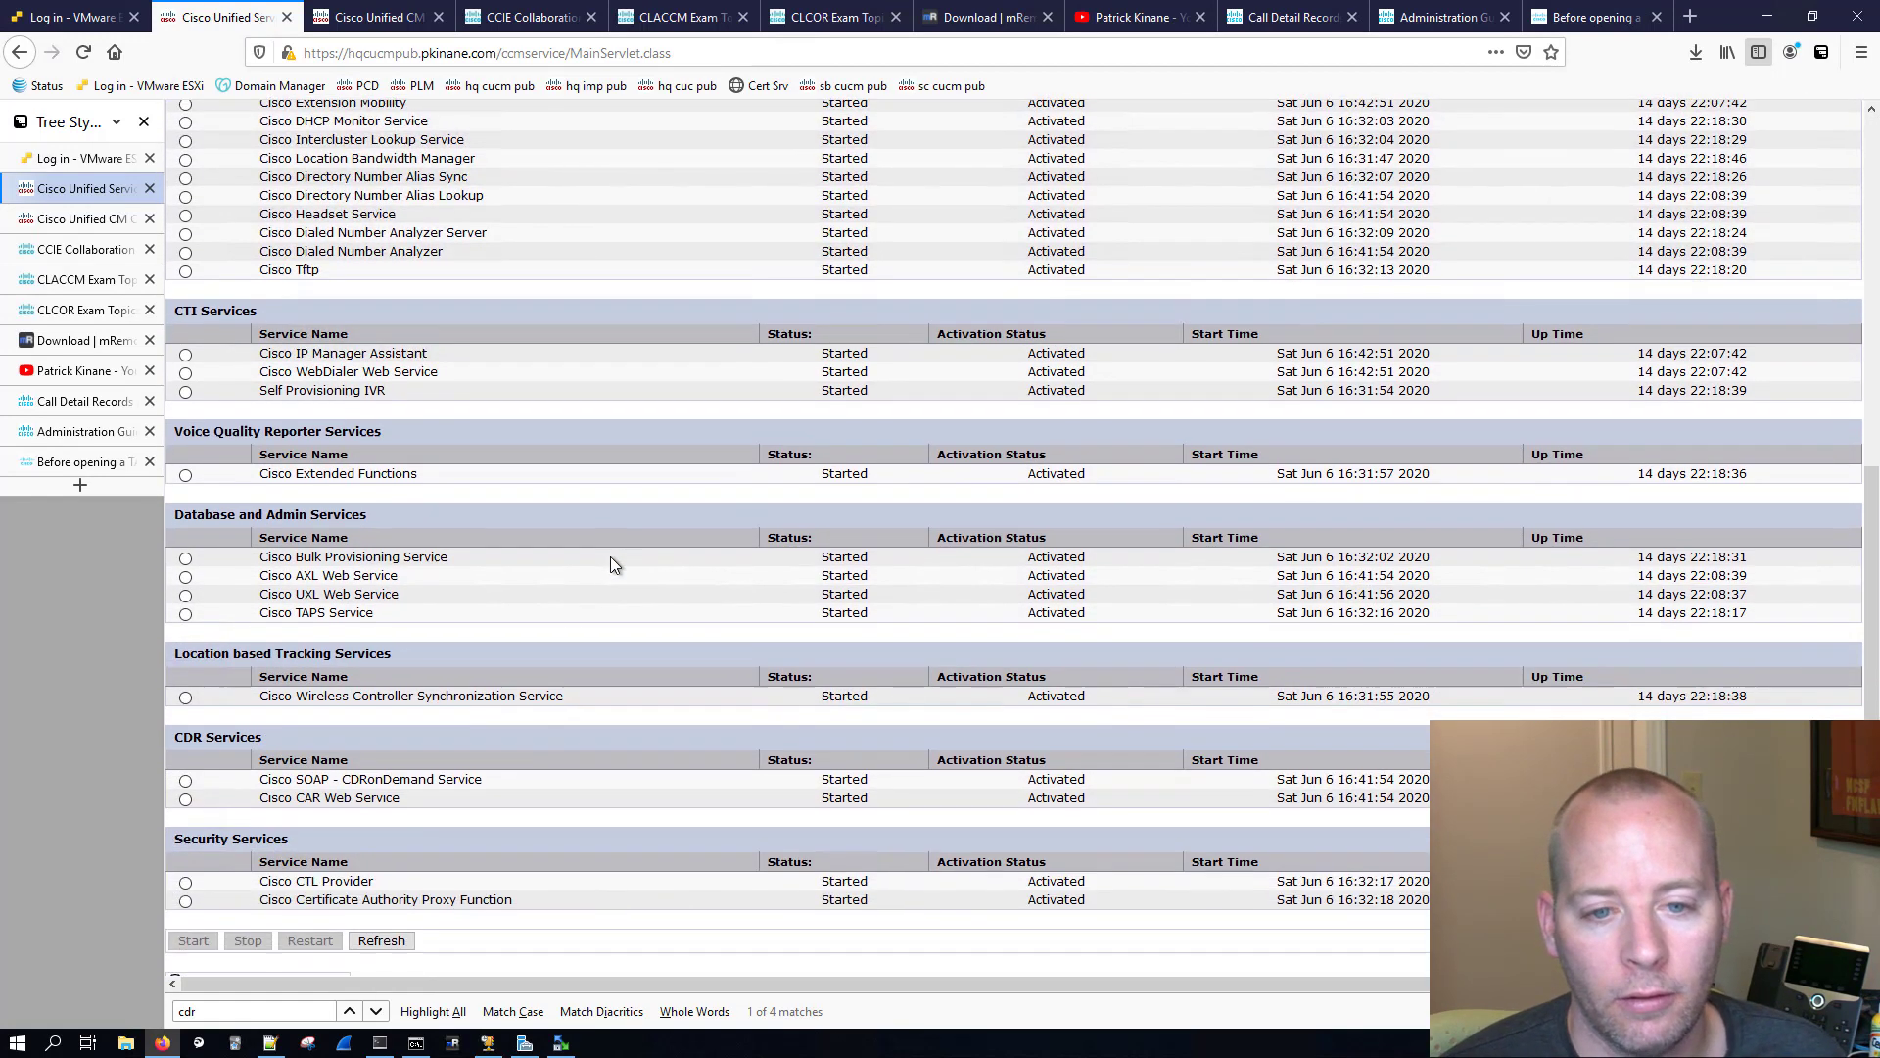
{"action": "scroll", "coordinate": [609, 557], "scroll_direction": "down", "scroll_amount": 1}
{"action": "left_click_drag", "start_coordinate": [264, 722], "coordinate": [176, 720]}
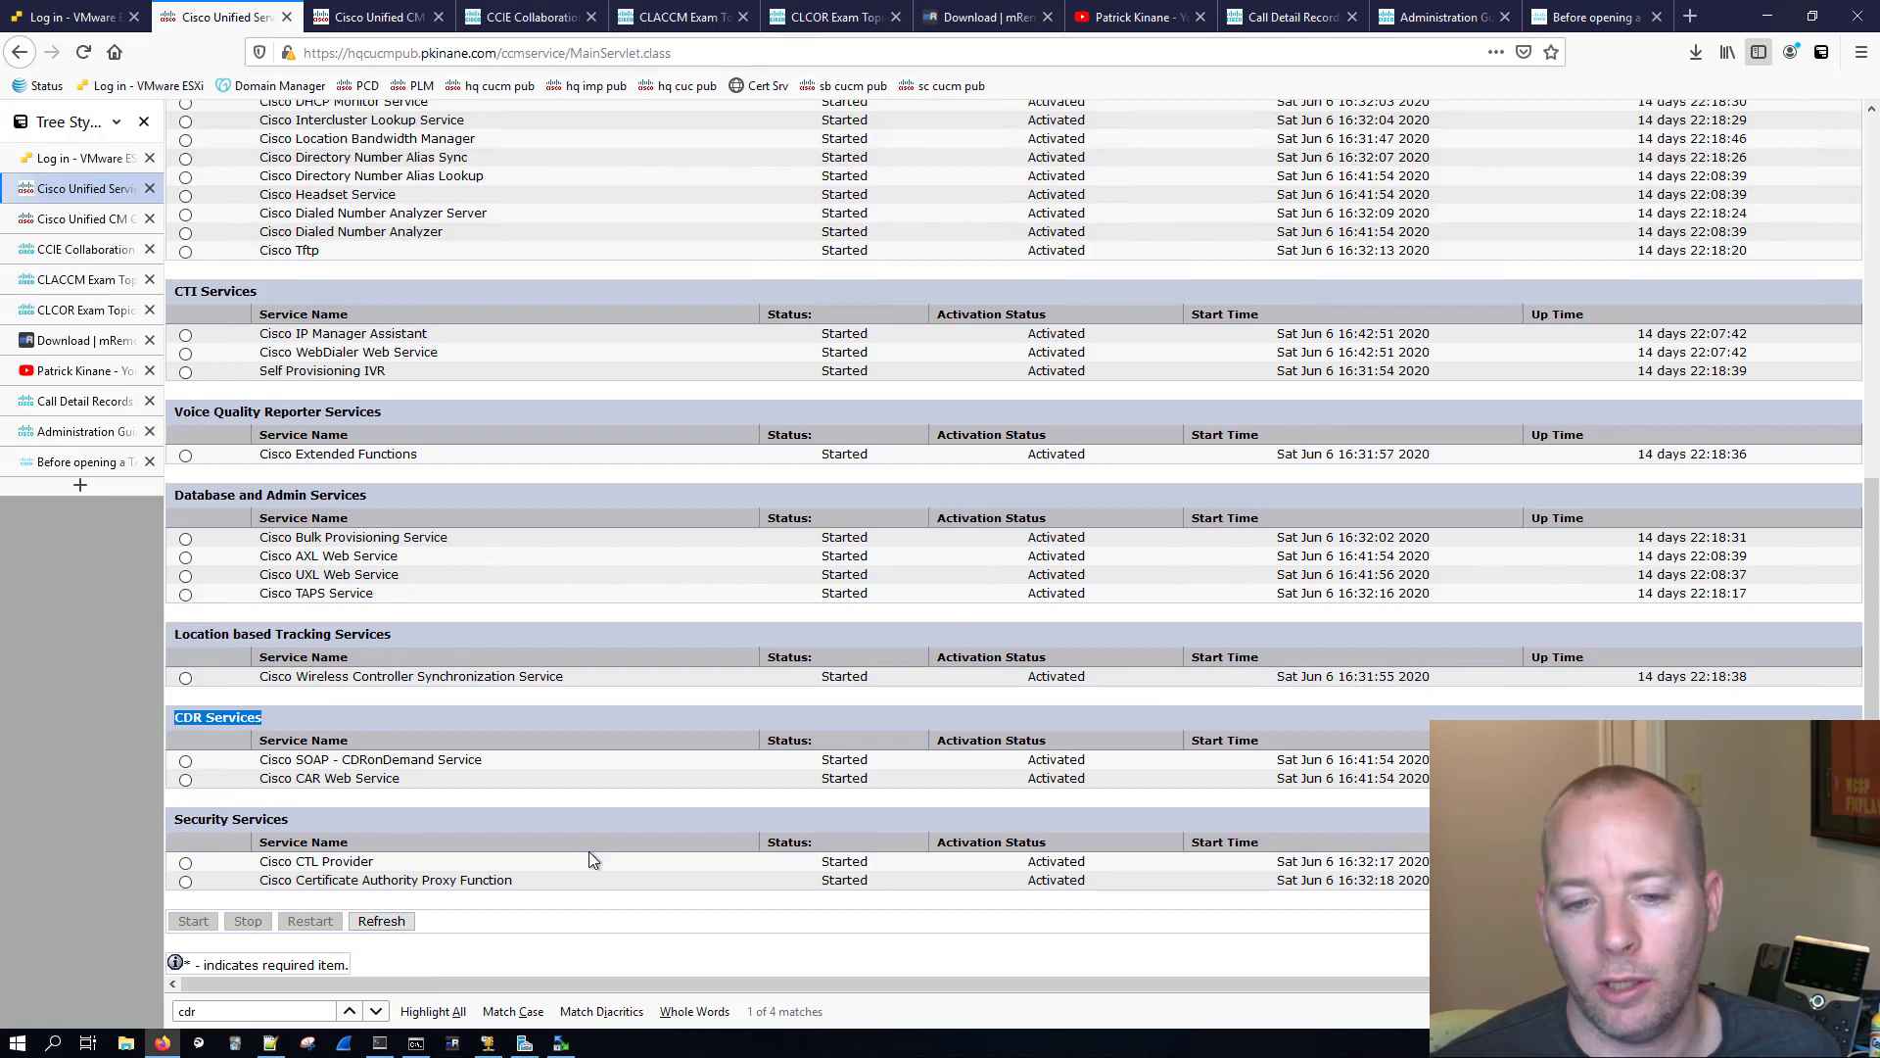
{"action": "scroll", "coordinate": [881, 588], "scroll_direction": "up", "scroll_amount": 10}
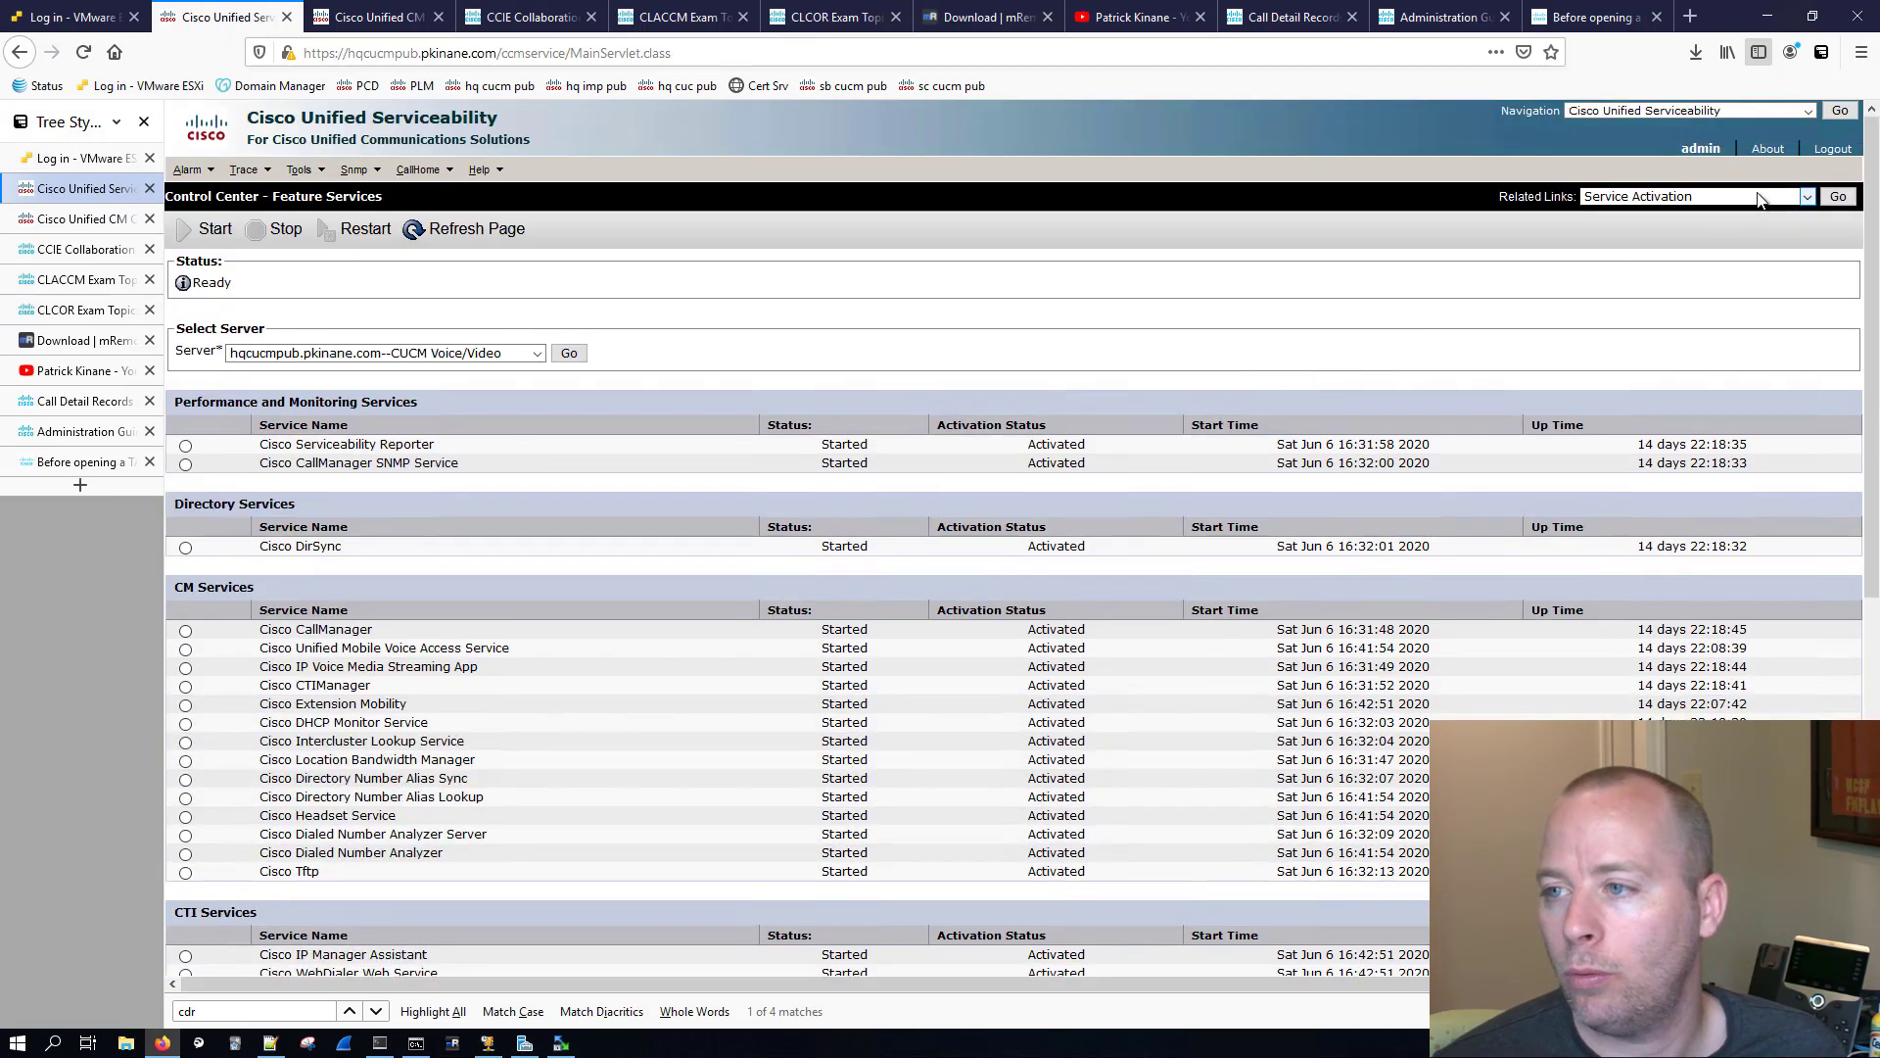
Step: Go to the network services control center for the same server and check the status of its CDR services
{"action": "left_click", "coordinate": [1694, 196]}
{"action": "left_click", "coordinate": [1715, 240]}
{"action": "left_click", "coordinate": [1838, 196]}
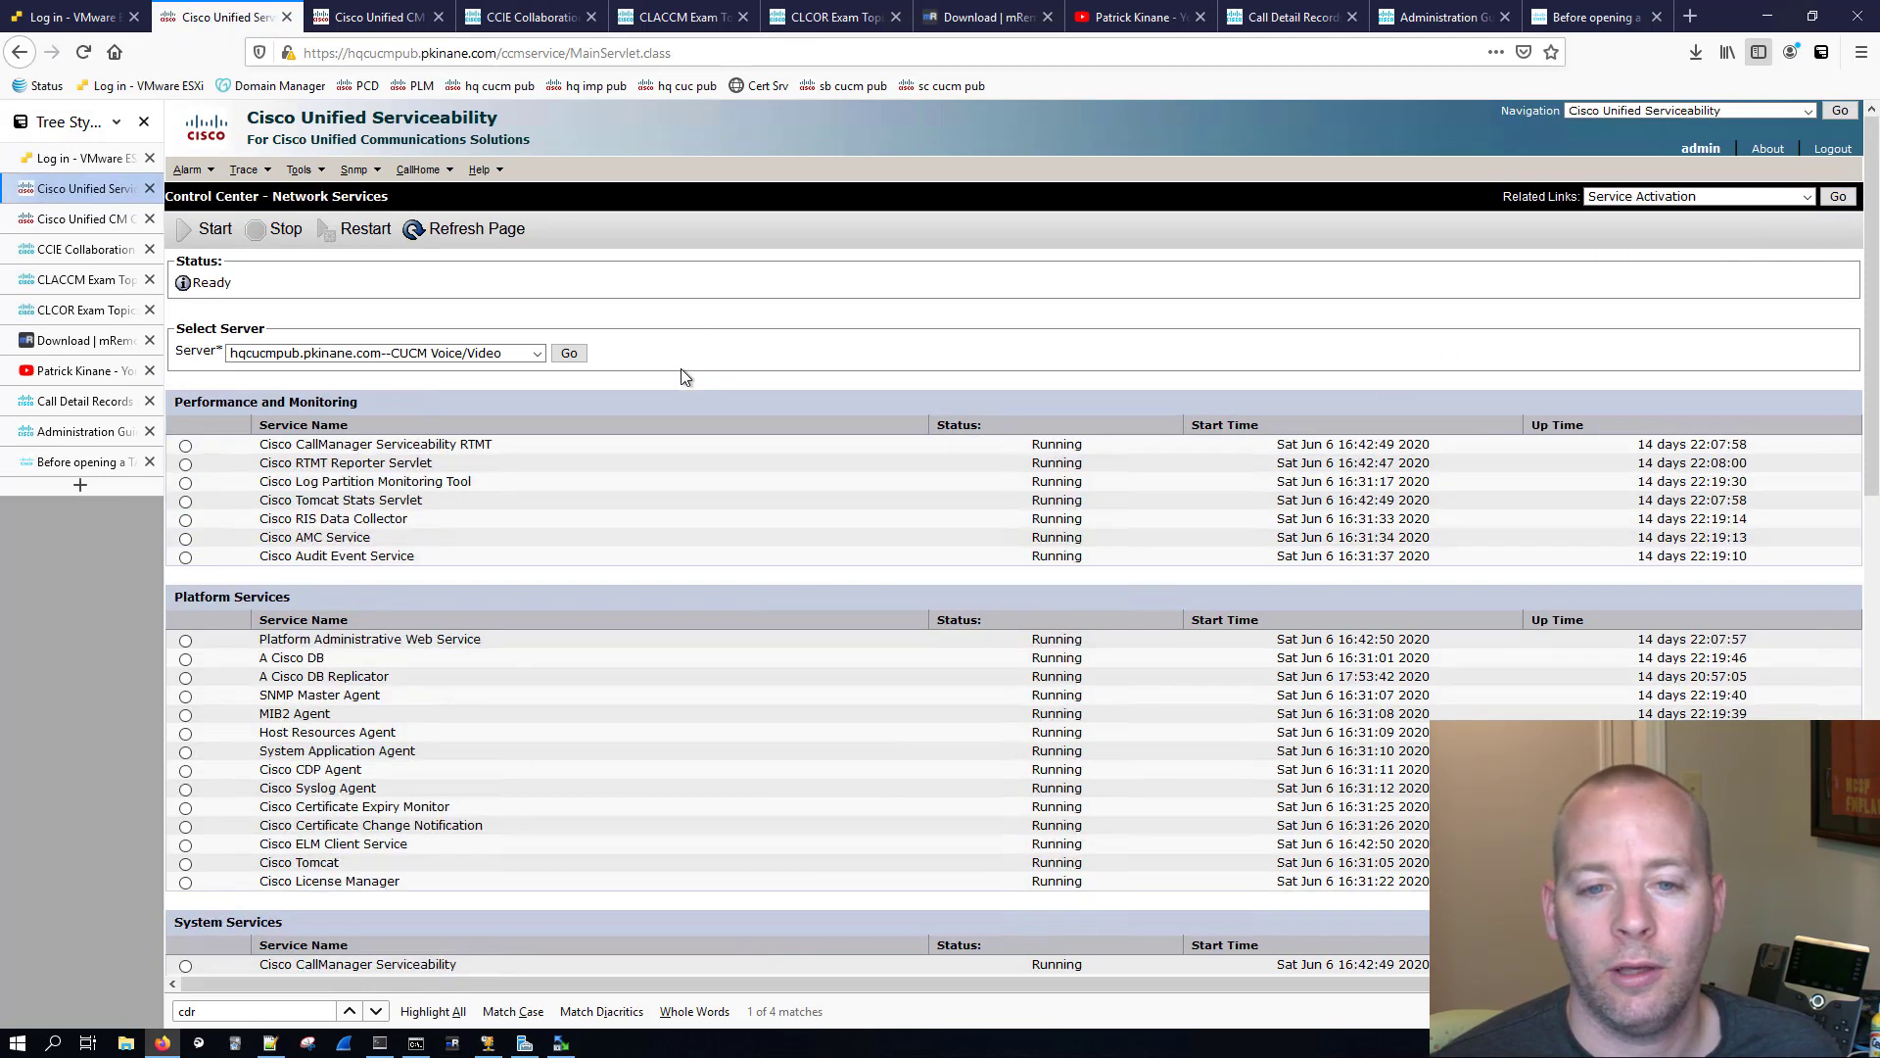
{"action": "scroll", "coordinate": [679, 369], "scroll_direction": "down", "scroll_amount": 15}
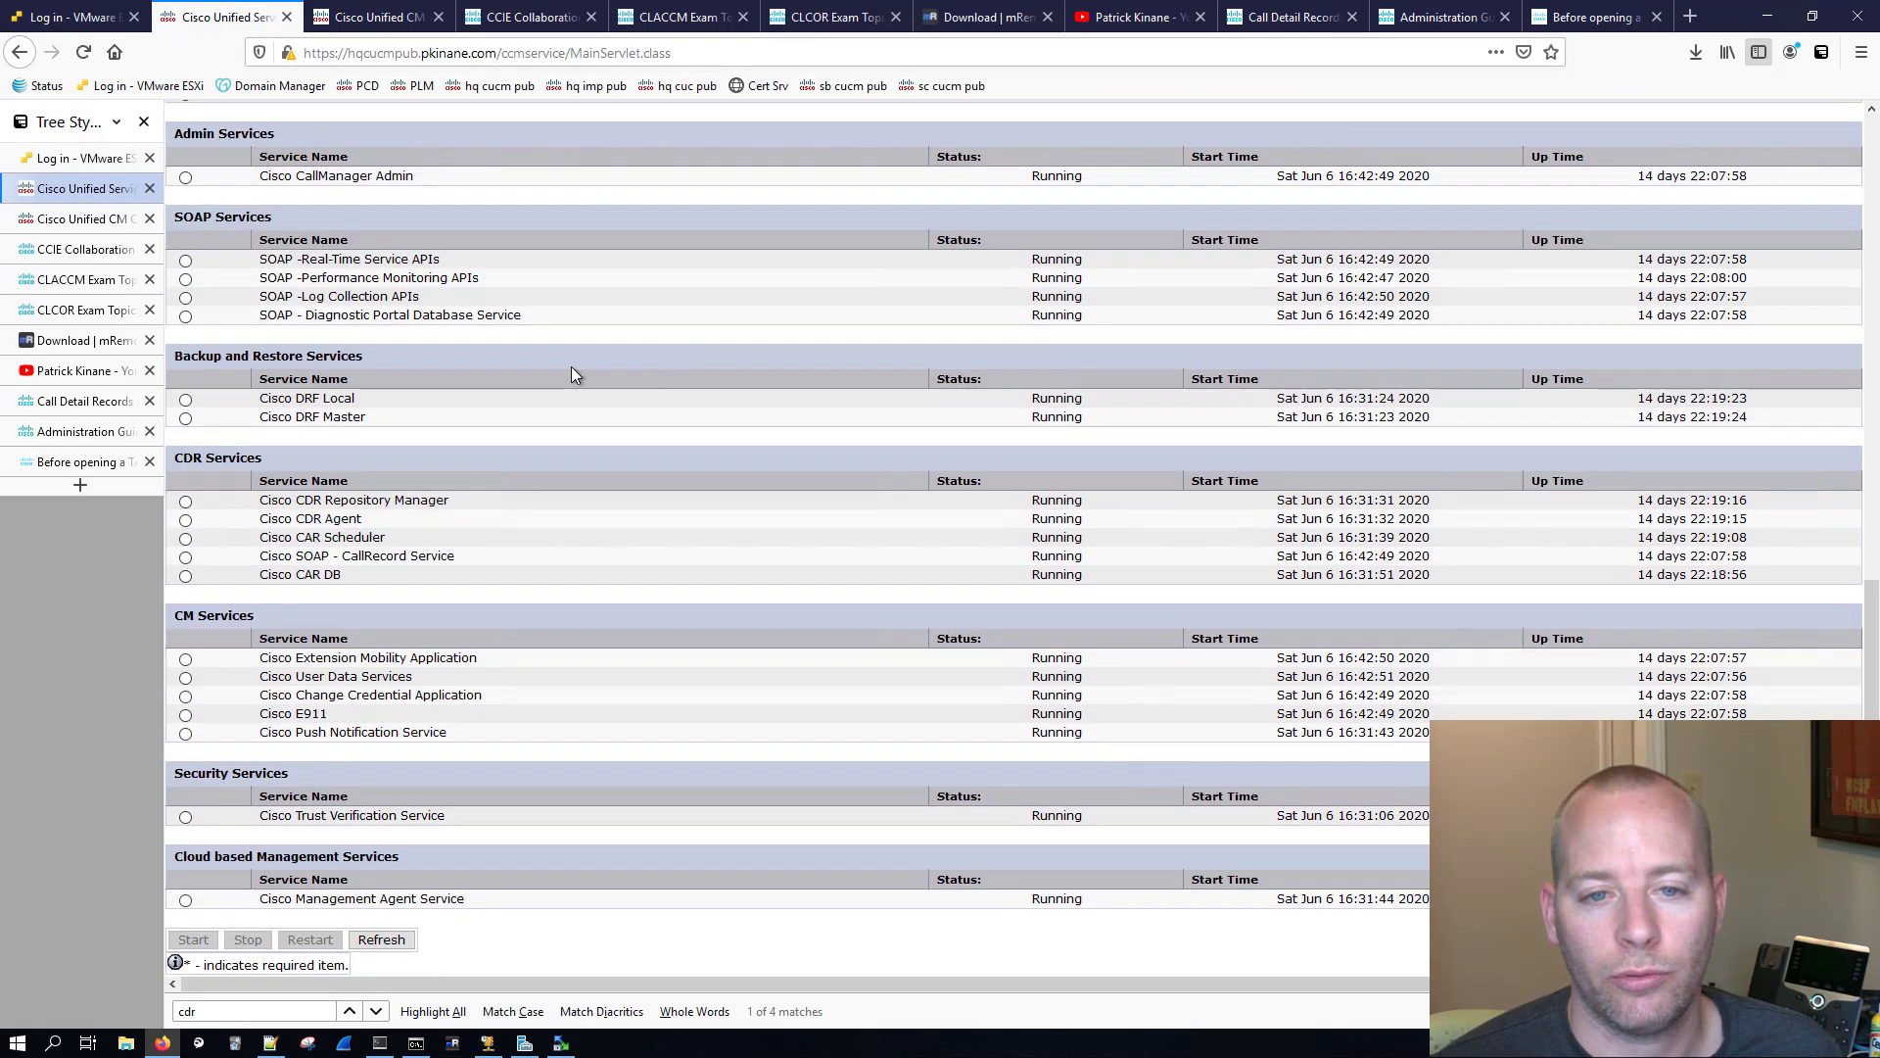
{"action": "left_click_drag", "start_coordinate": [262, 458], "coordinate": [178, 462]}
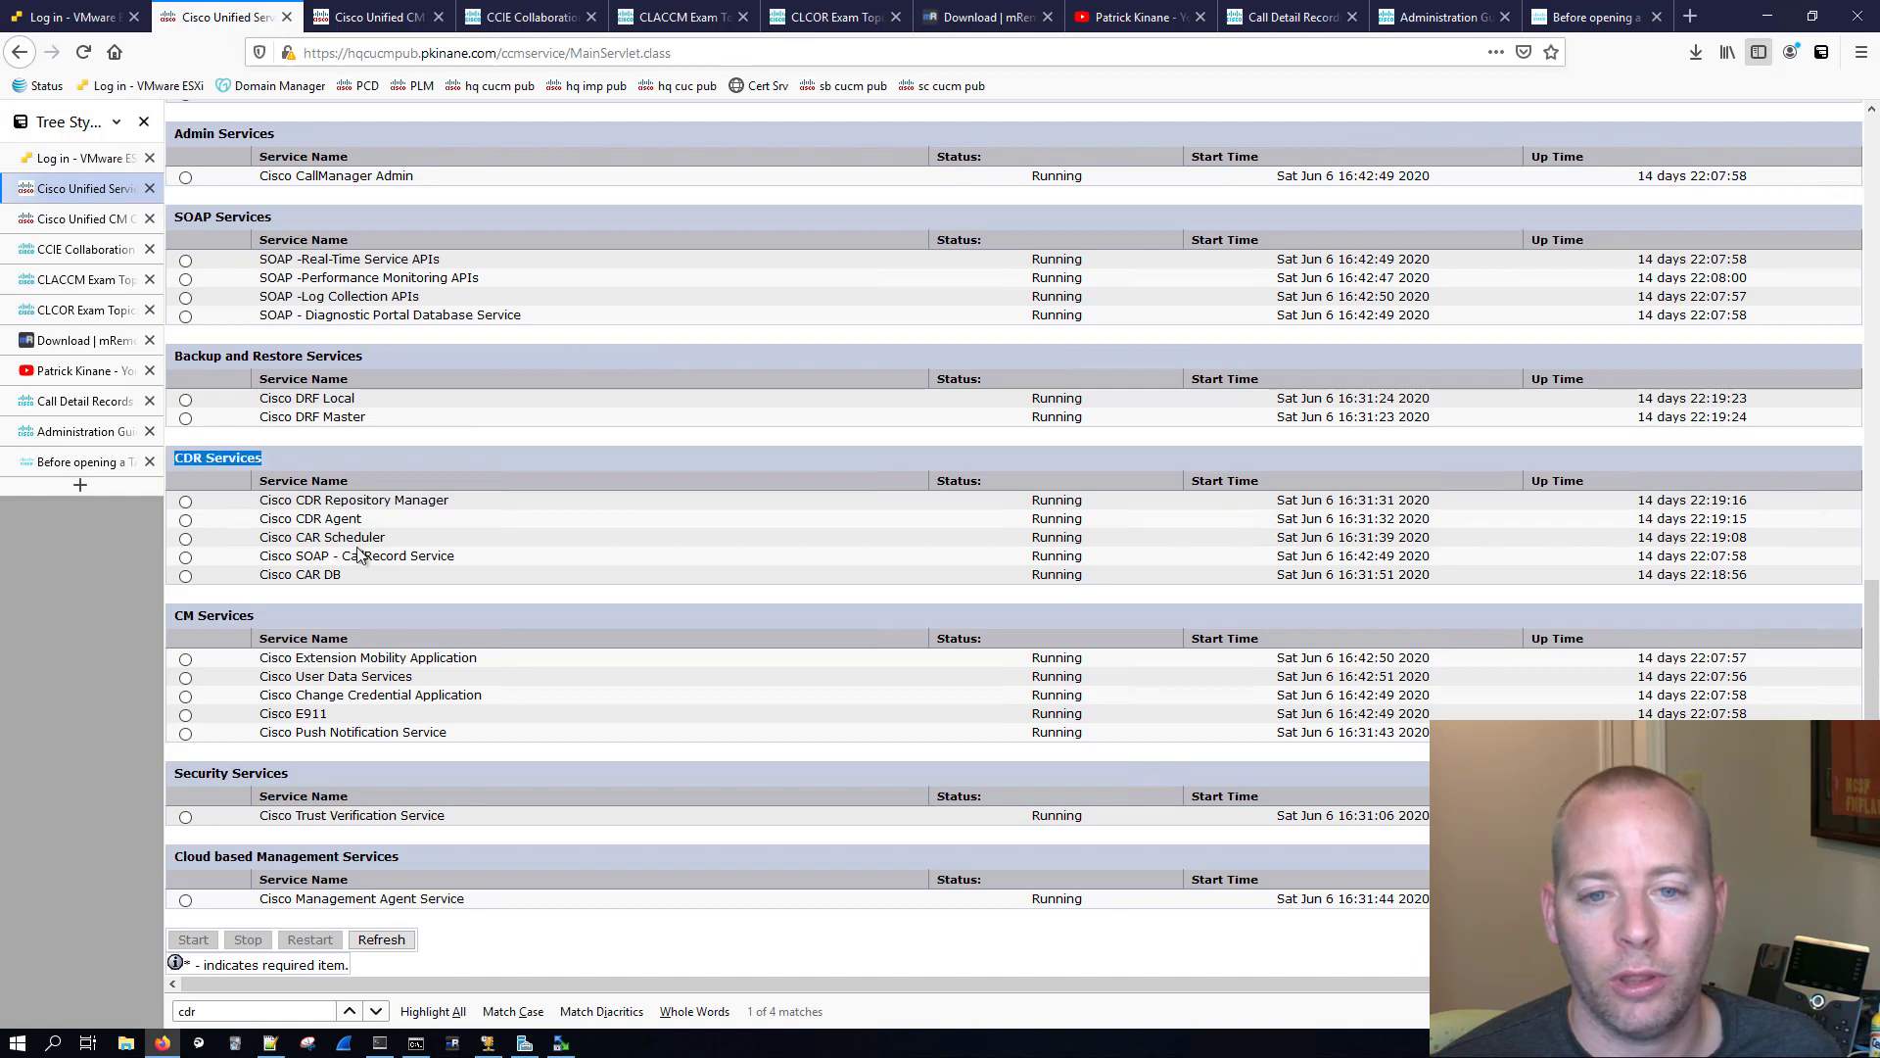
{"action": "left_click", "coordinate": [495, 567]}
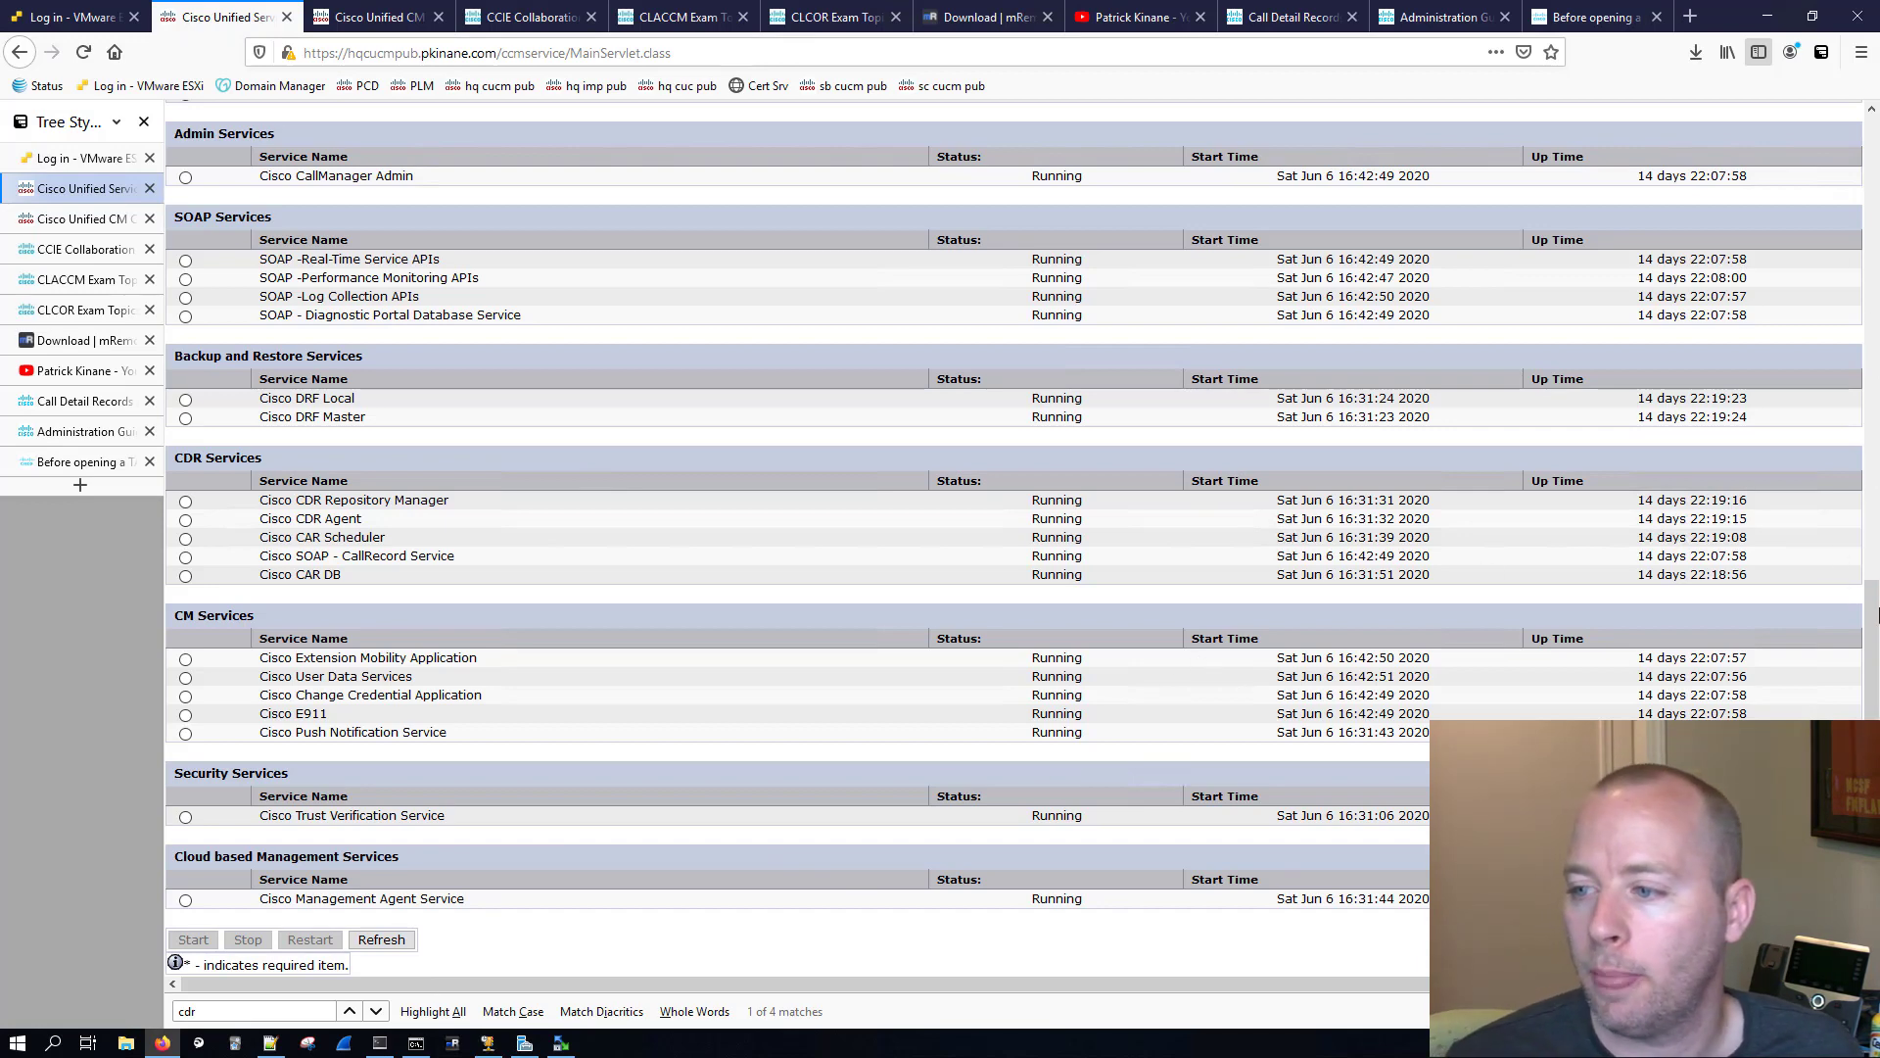
{"action": "left_click_drag", "start_coordinate": [1871, 614], "coordinate": [1870, 150]}
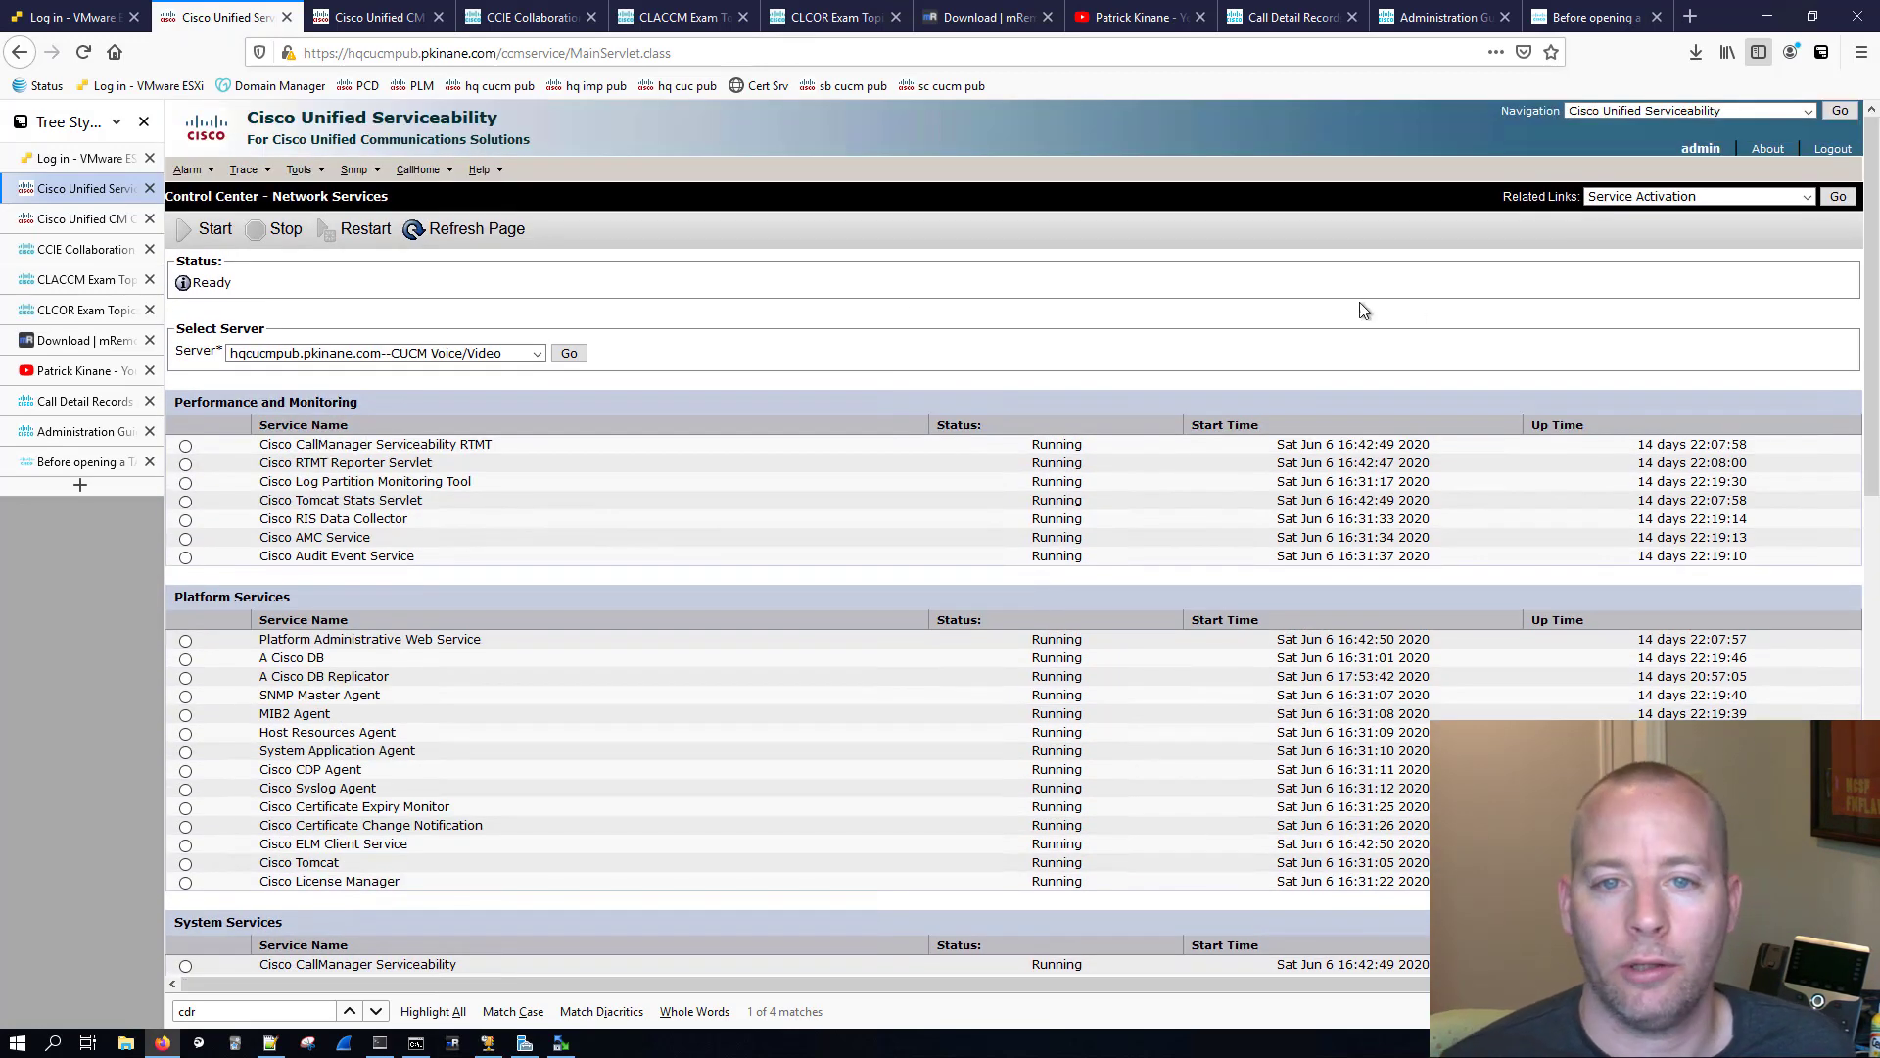
{"action": "scroll", "coordinate": [441, 215], "scroll_direction": "down", "scroll_amount": 2}
{"action": "scroll", "coordinate": [333, 183], "scroll_direction": "up", "scroll_amount": 2}
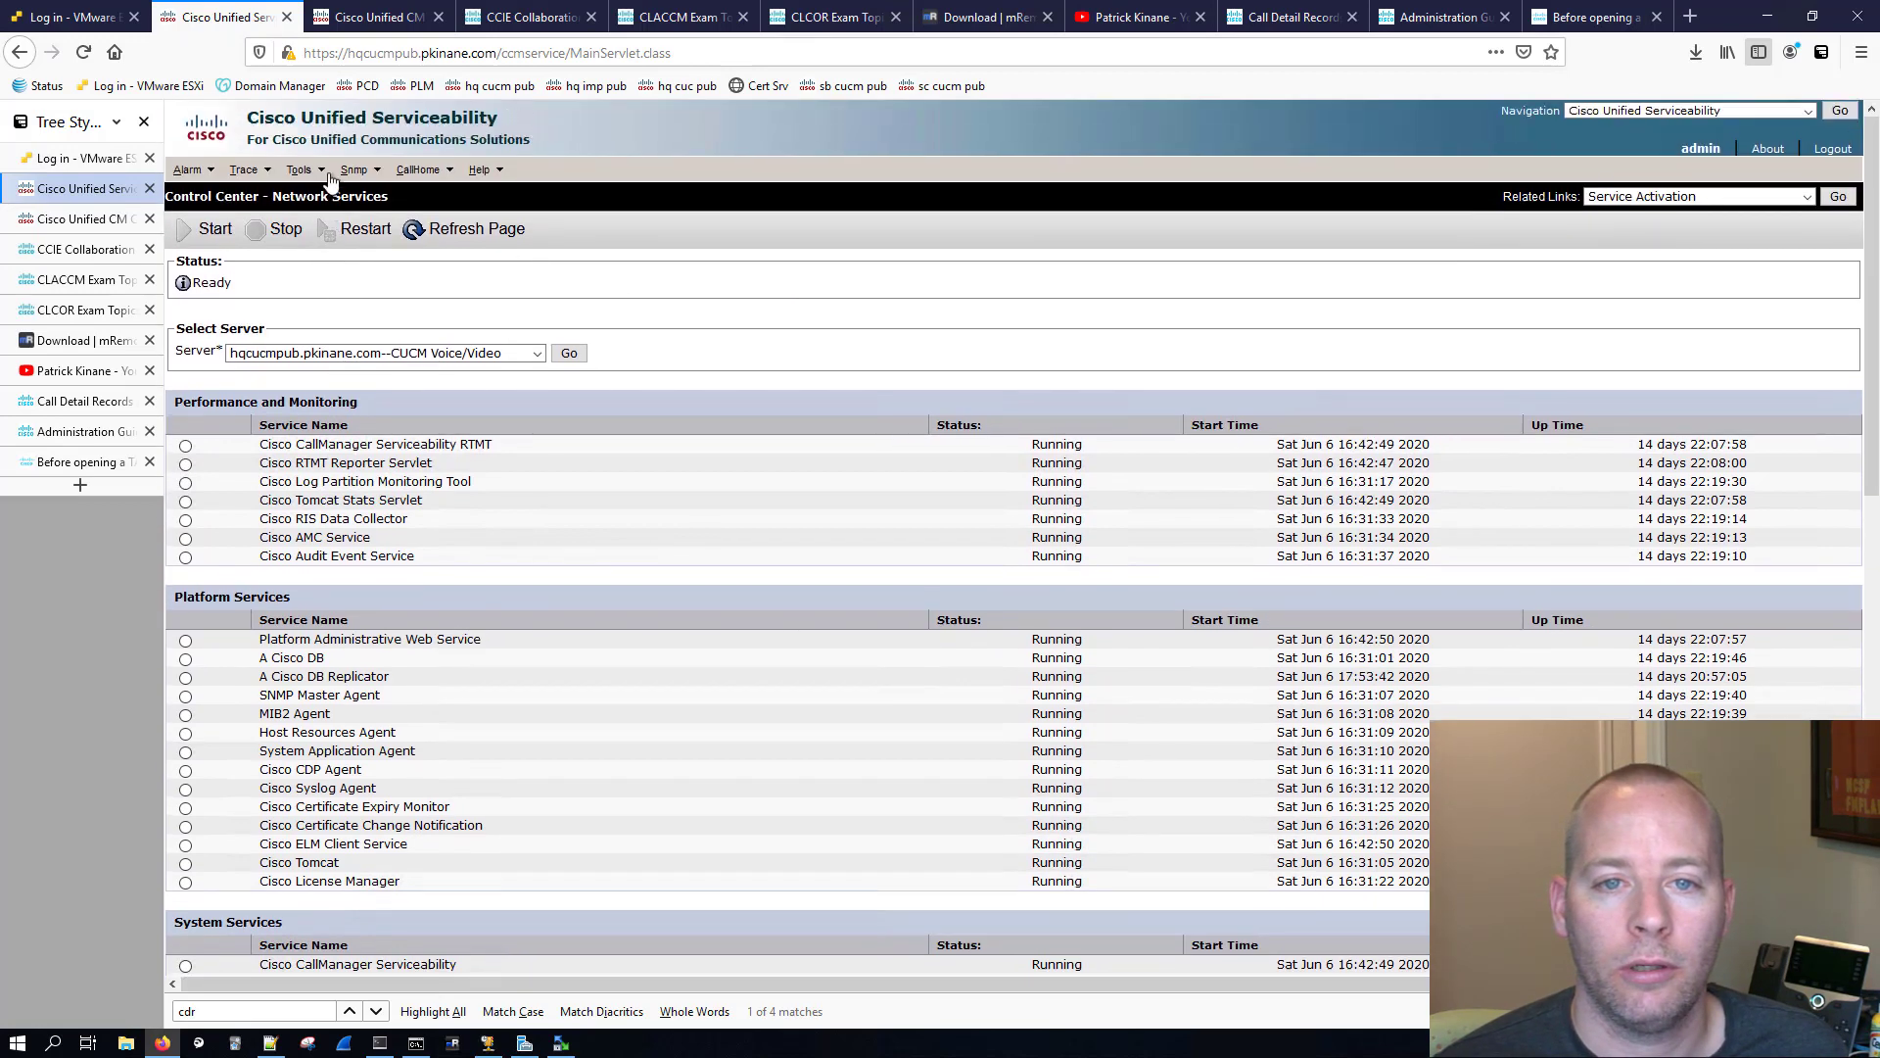
Step: Open CDR Management and start a new billing application server with host name pcd.pkinane.com
{"action": "left_click", "coordinate": [323, 174]}
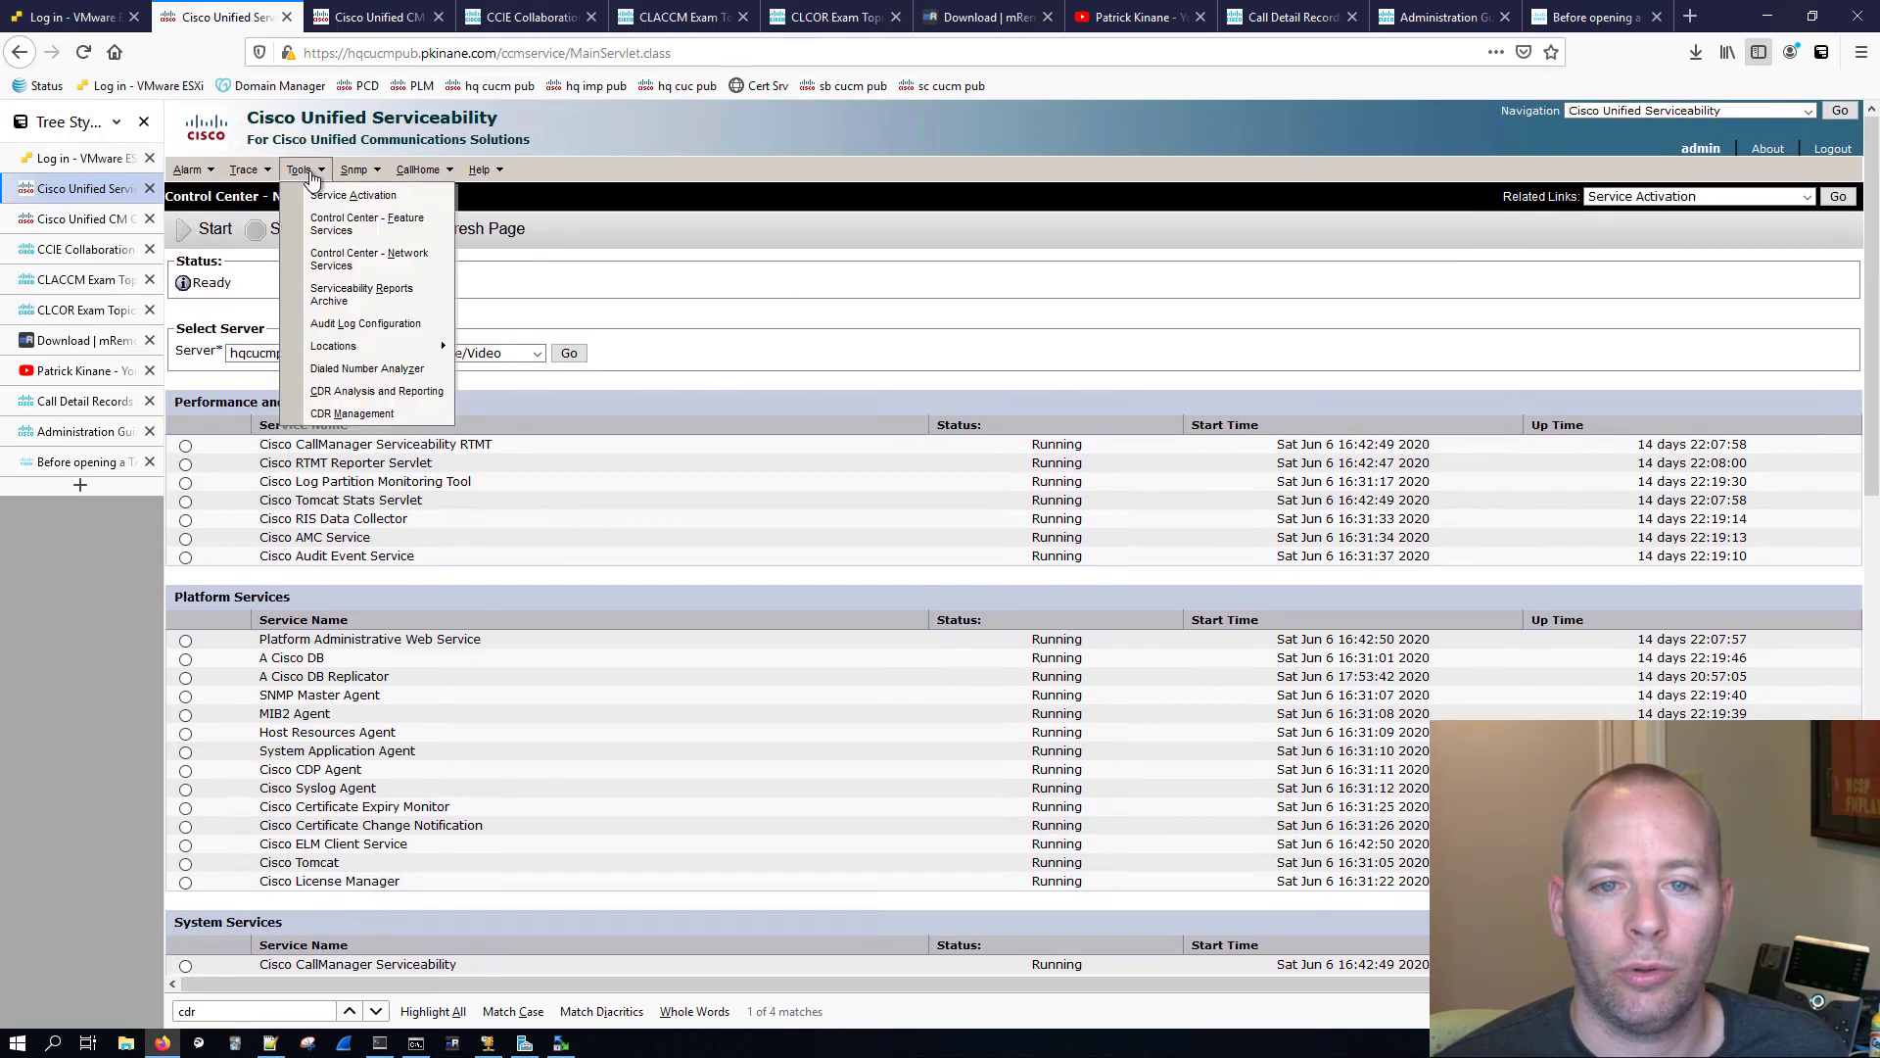
{"action": "left_click", "coordinate": [353, 413]}
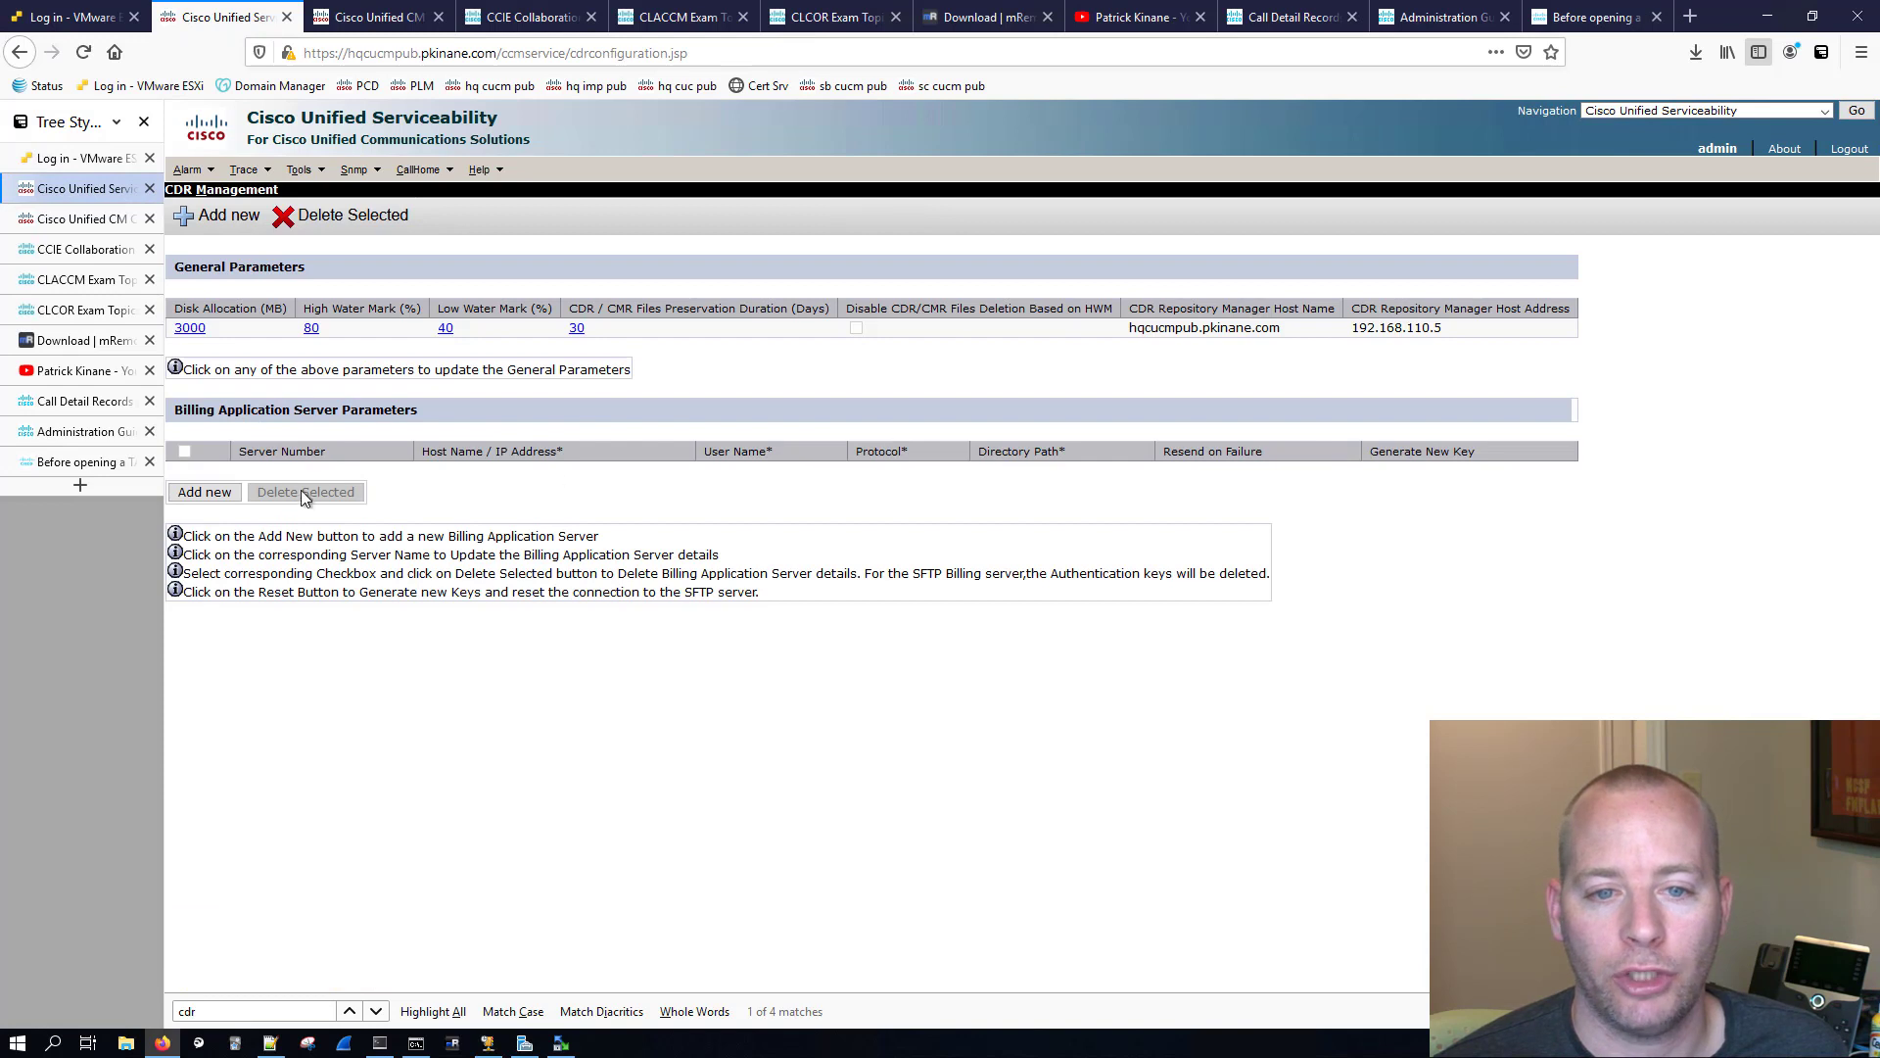
{"action": "left_click", "coordinate": [206, 493]}
{"action": "left_click", "coordinate": [355, 298]}
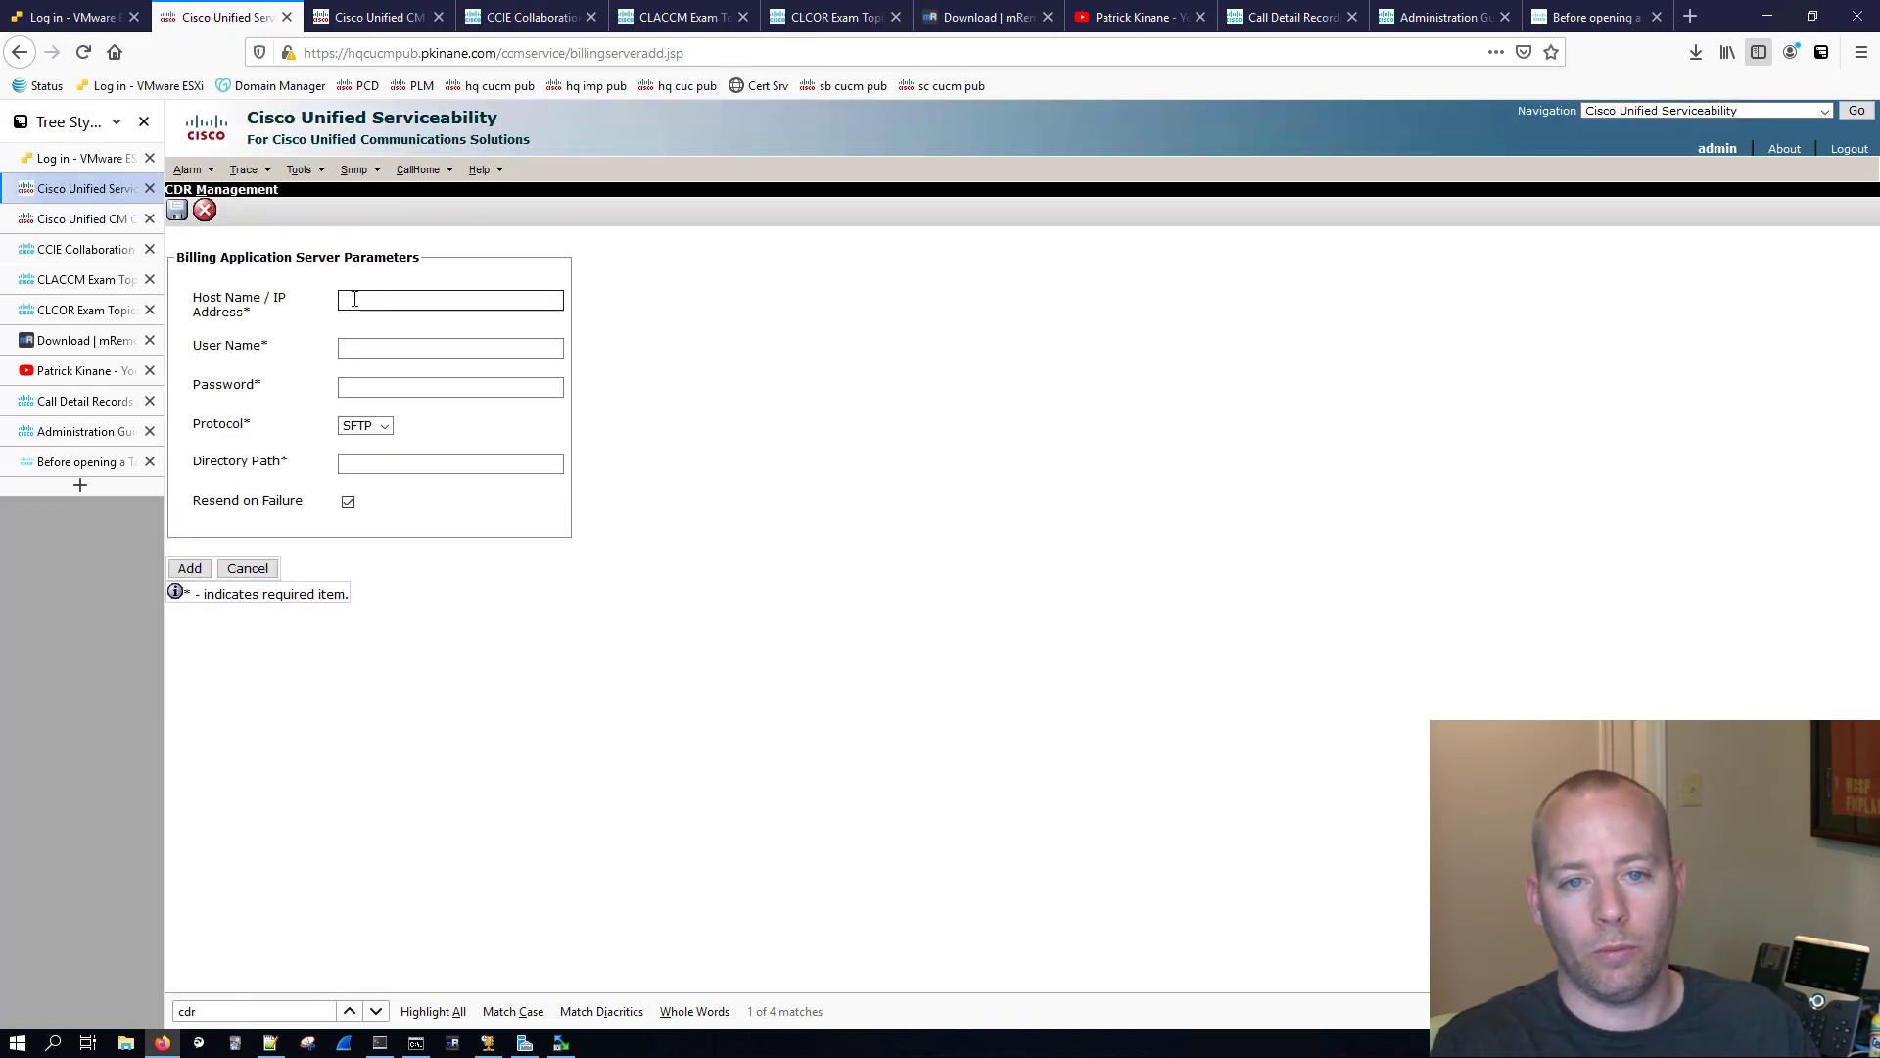
{"action": "type", "text": "pcd."}
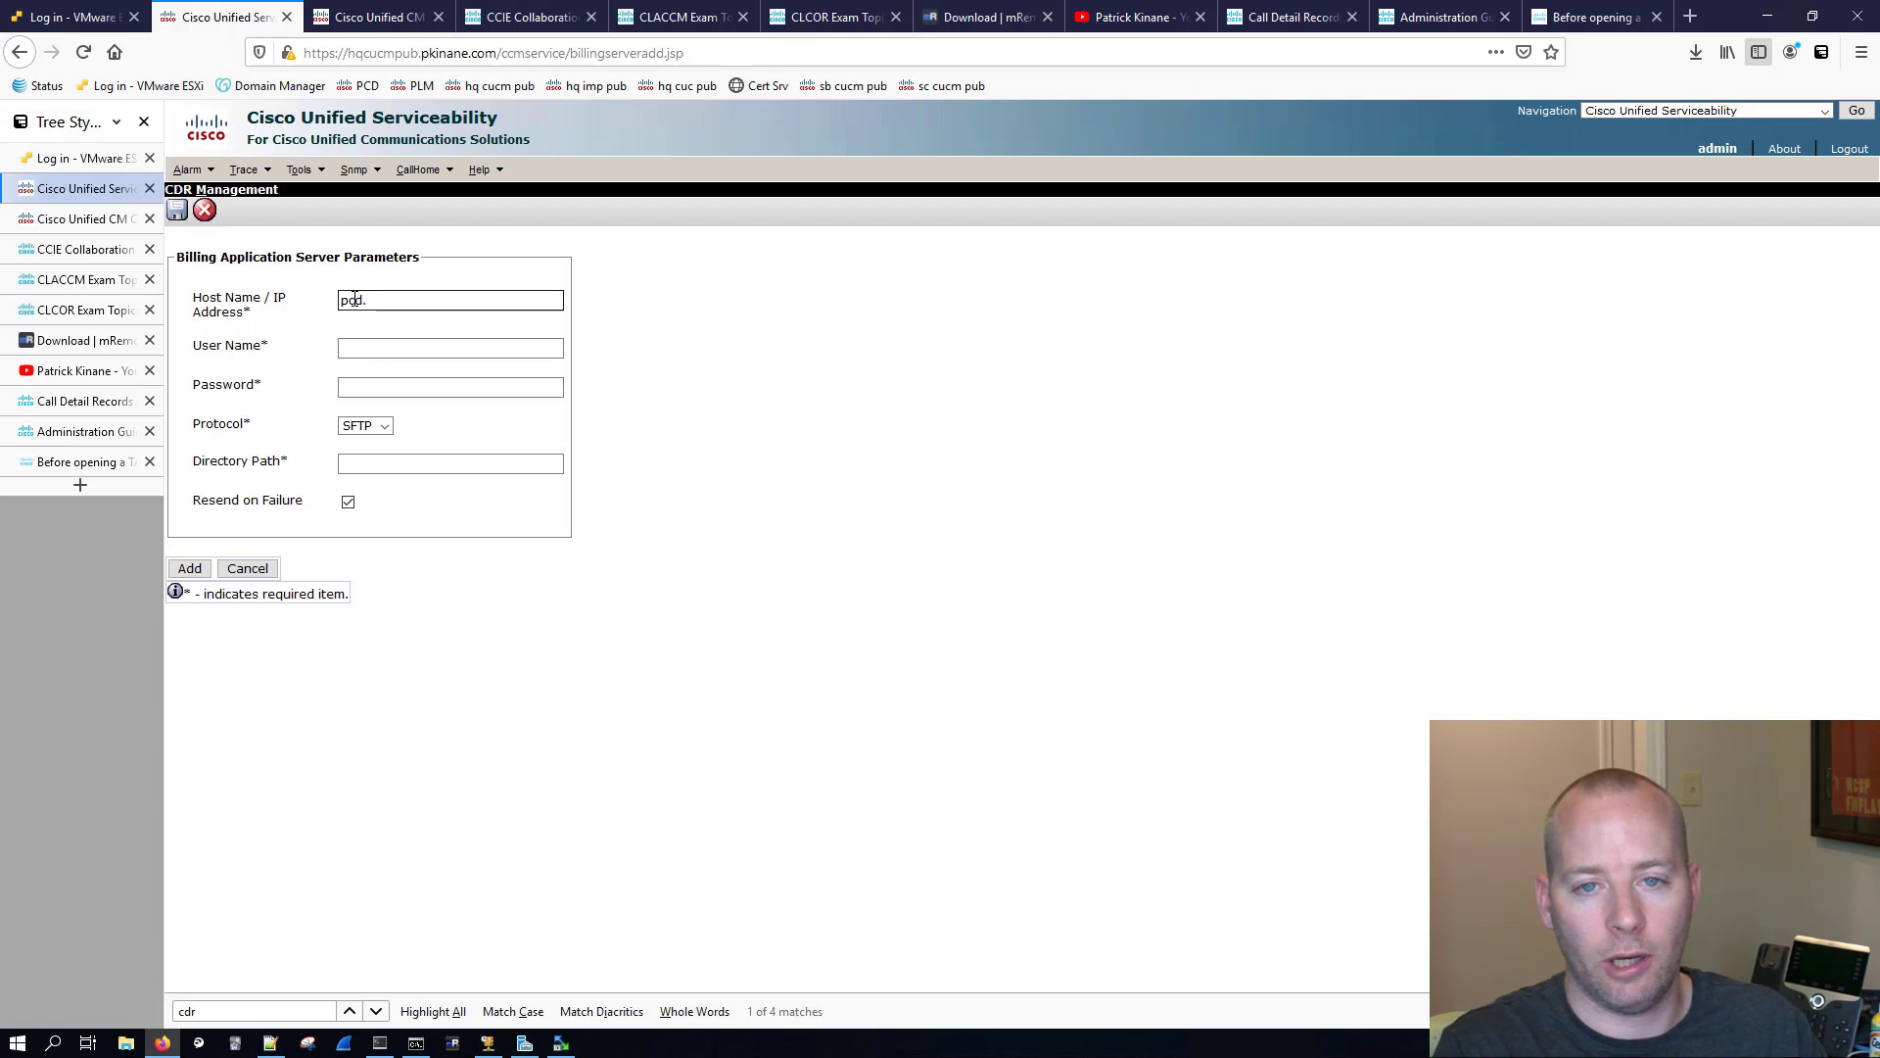
{"action": "type", "text": "pkinane.com"}
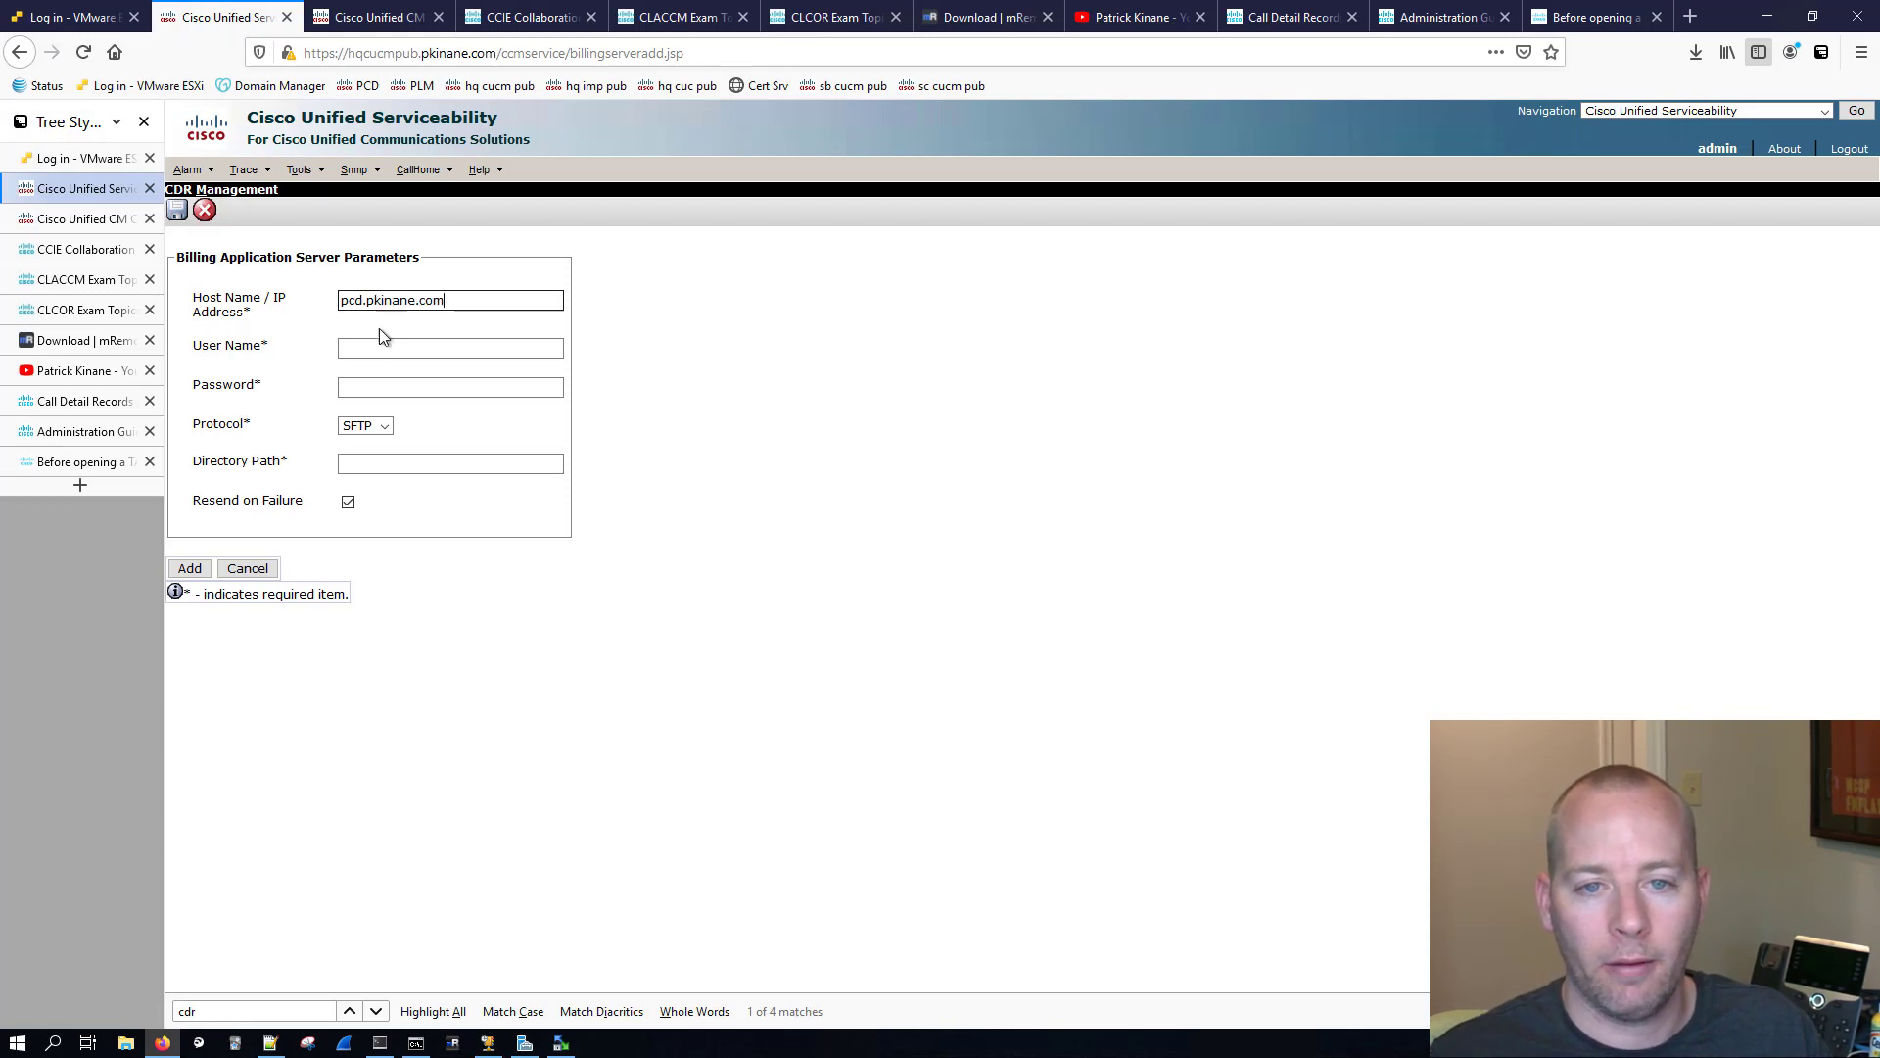
Step: Set the billing server's user name to adminsftp and enter its account password
{"action": "left_click", "coordinate": [372, 348]}
{"action": "type", "text": "admin"}
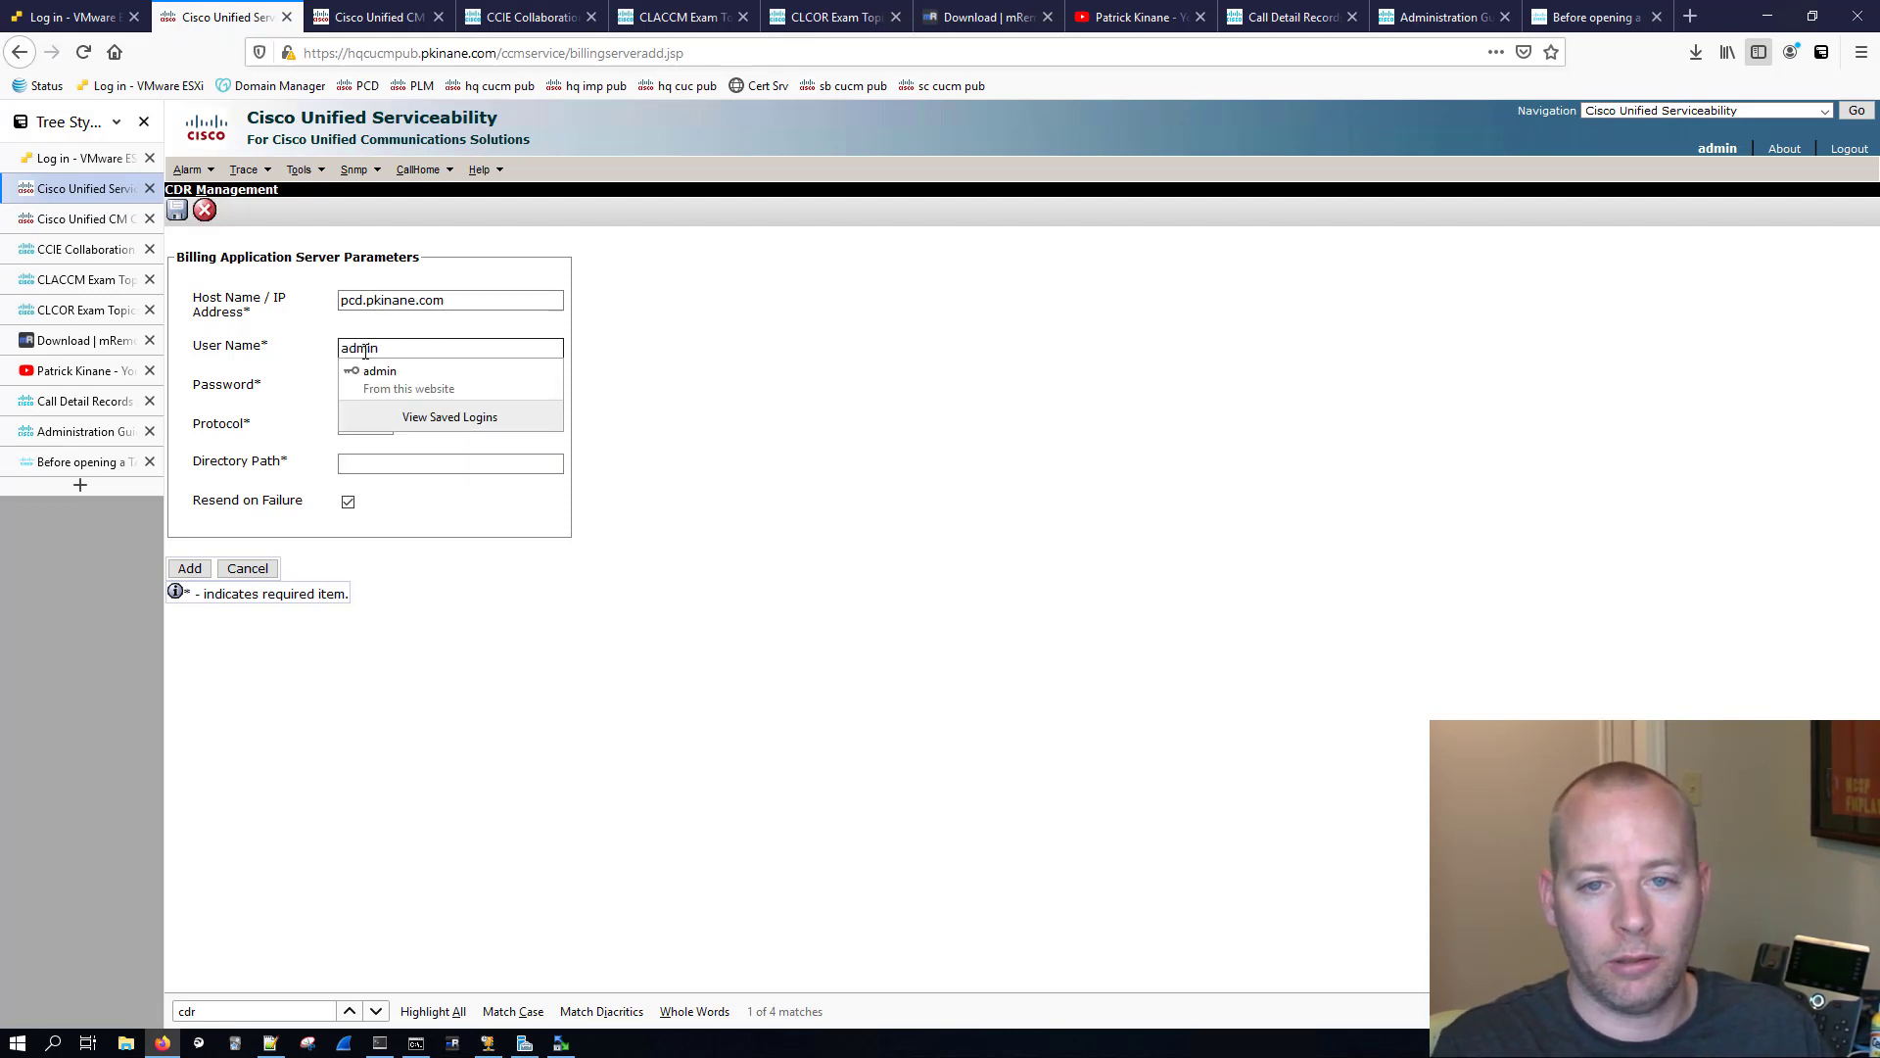
{"action": "type", "text": "sftp"}
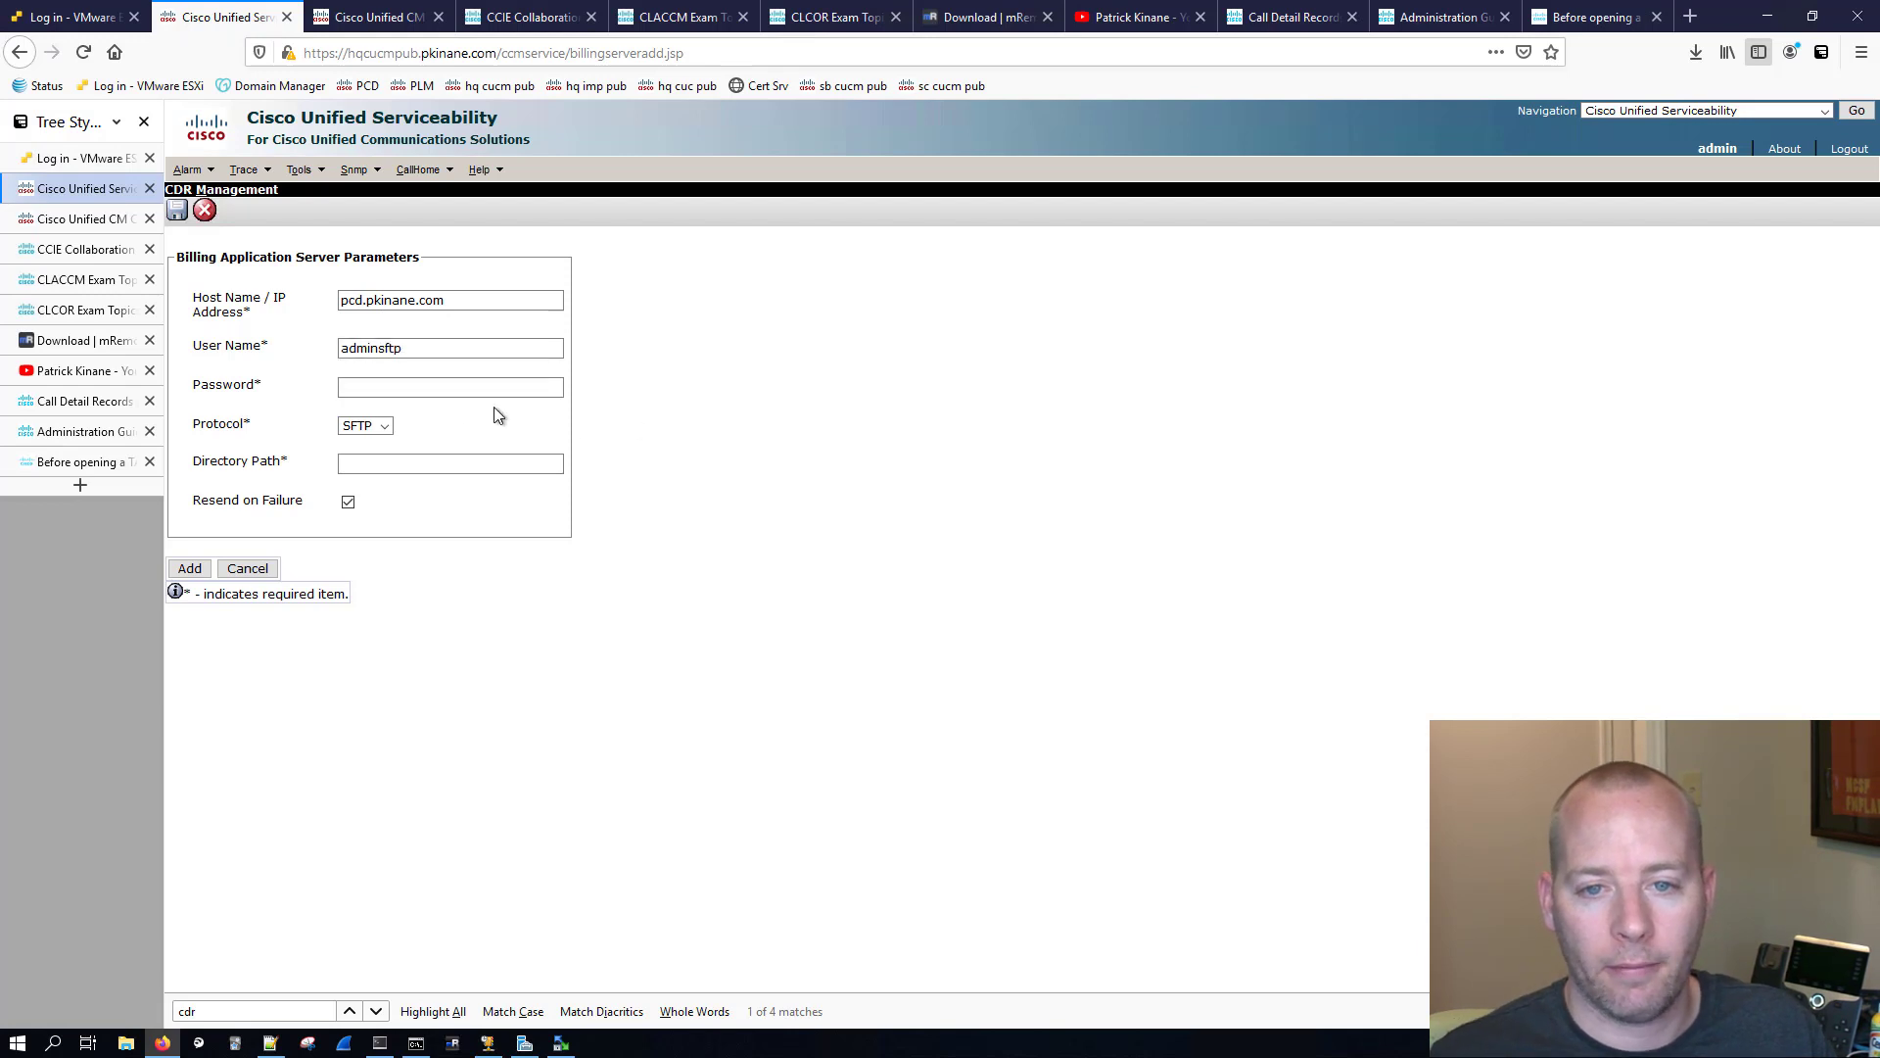
{"action": "left_click", "coordinate": [428, 389]}
{"action": "type", "text": "*******"}
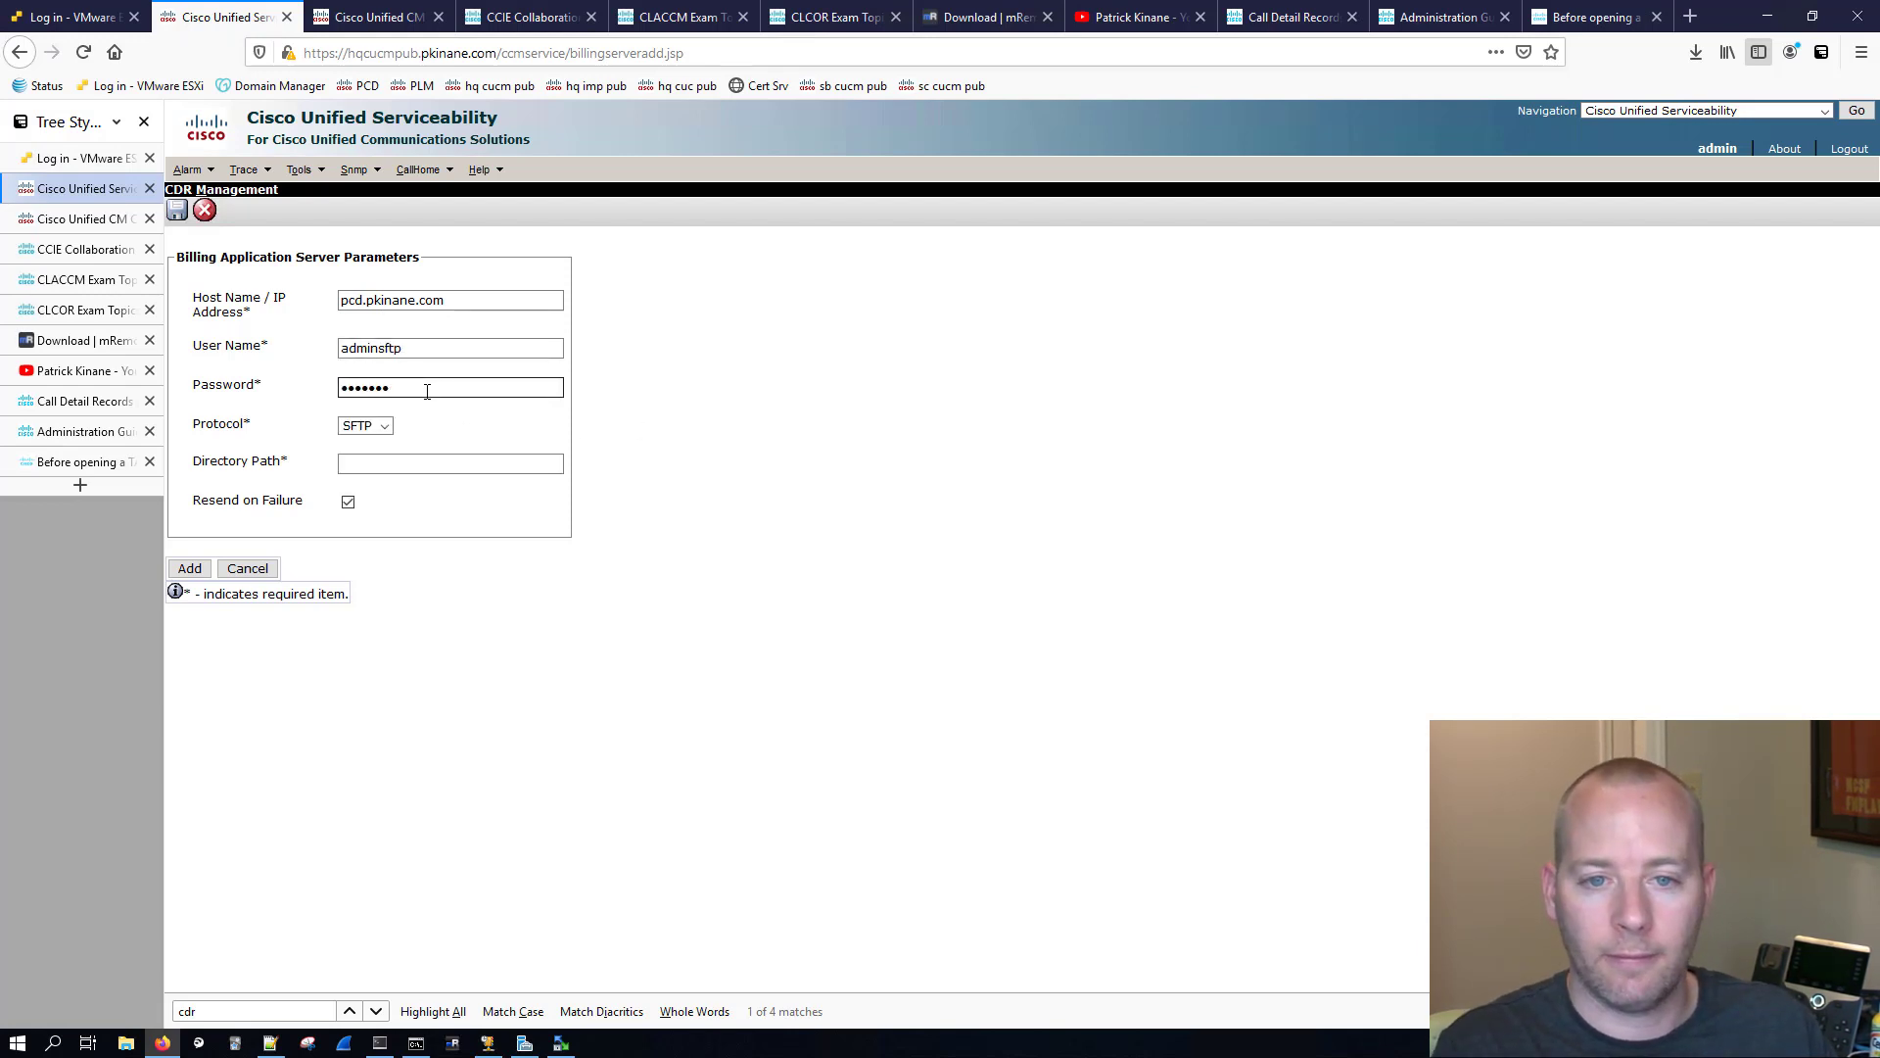
{"action": "type", "text": "*"}
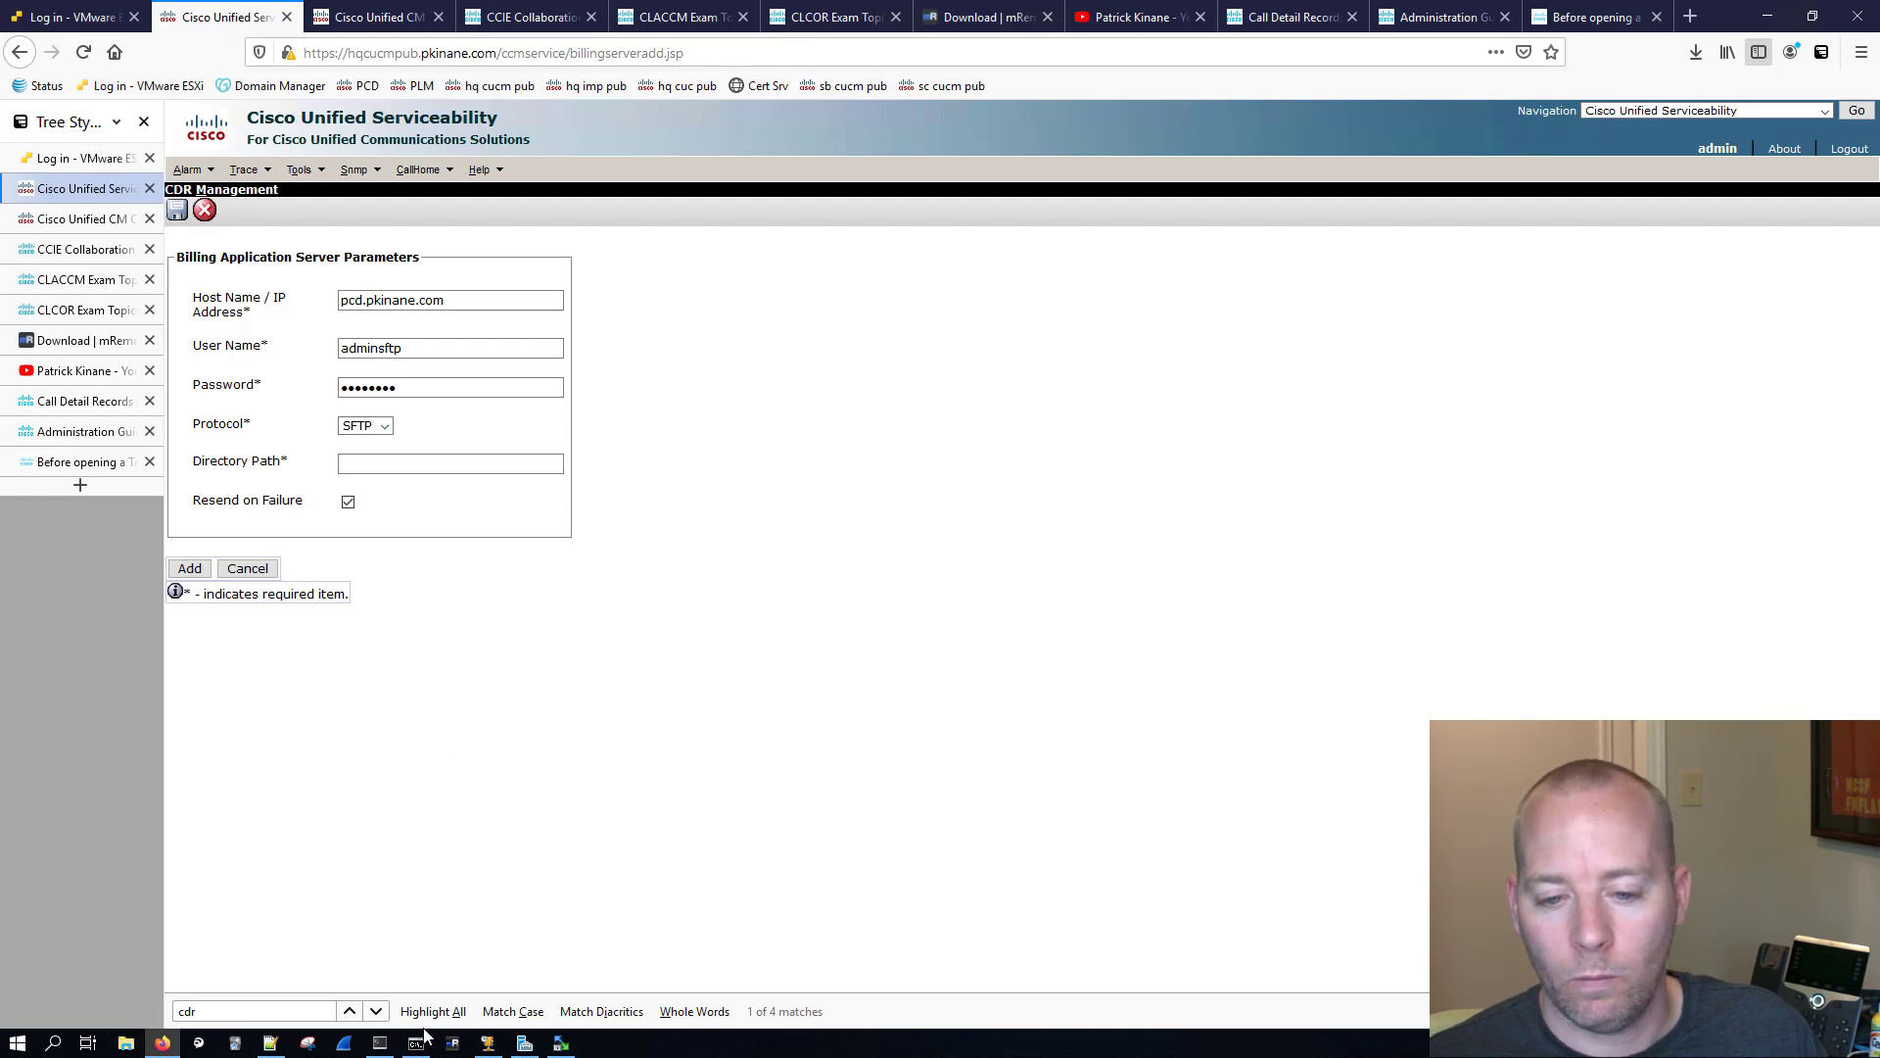
Step: Switch to WinSCP and create a folder named cdr_hq_cucm inside the remote /export directory
{"action": "left_click", "coordinate": [561, 1043]}
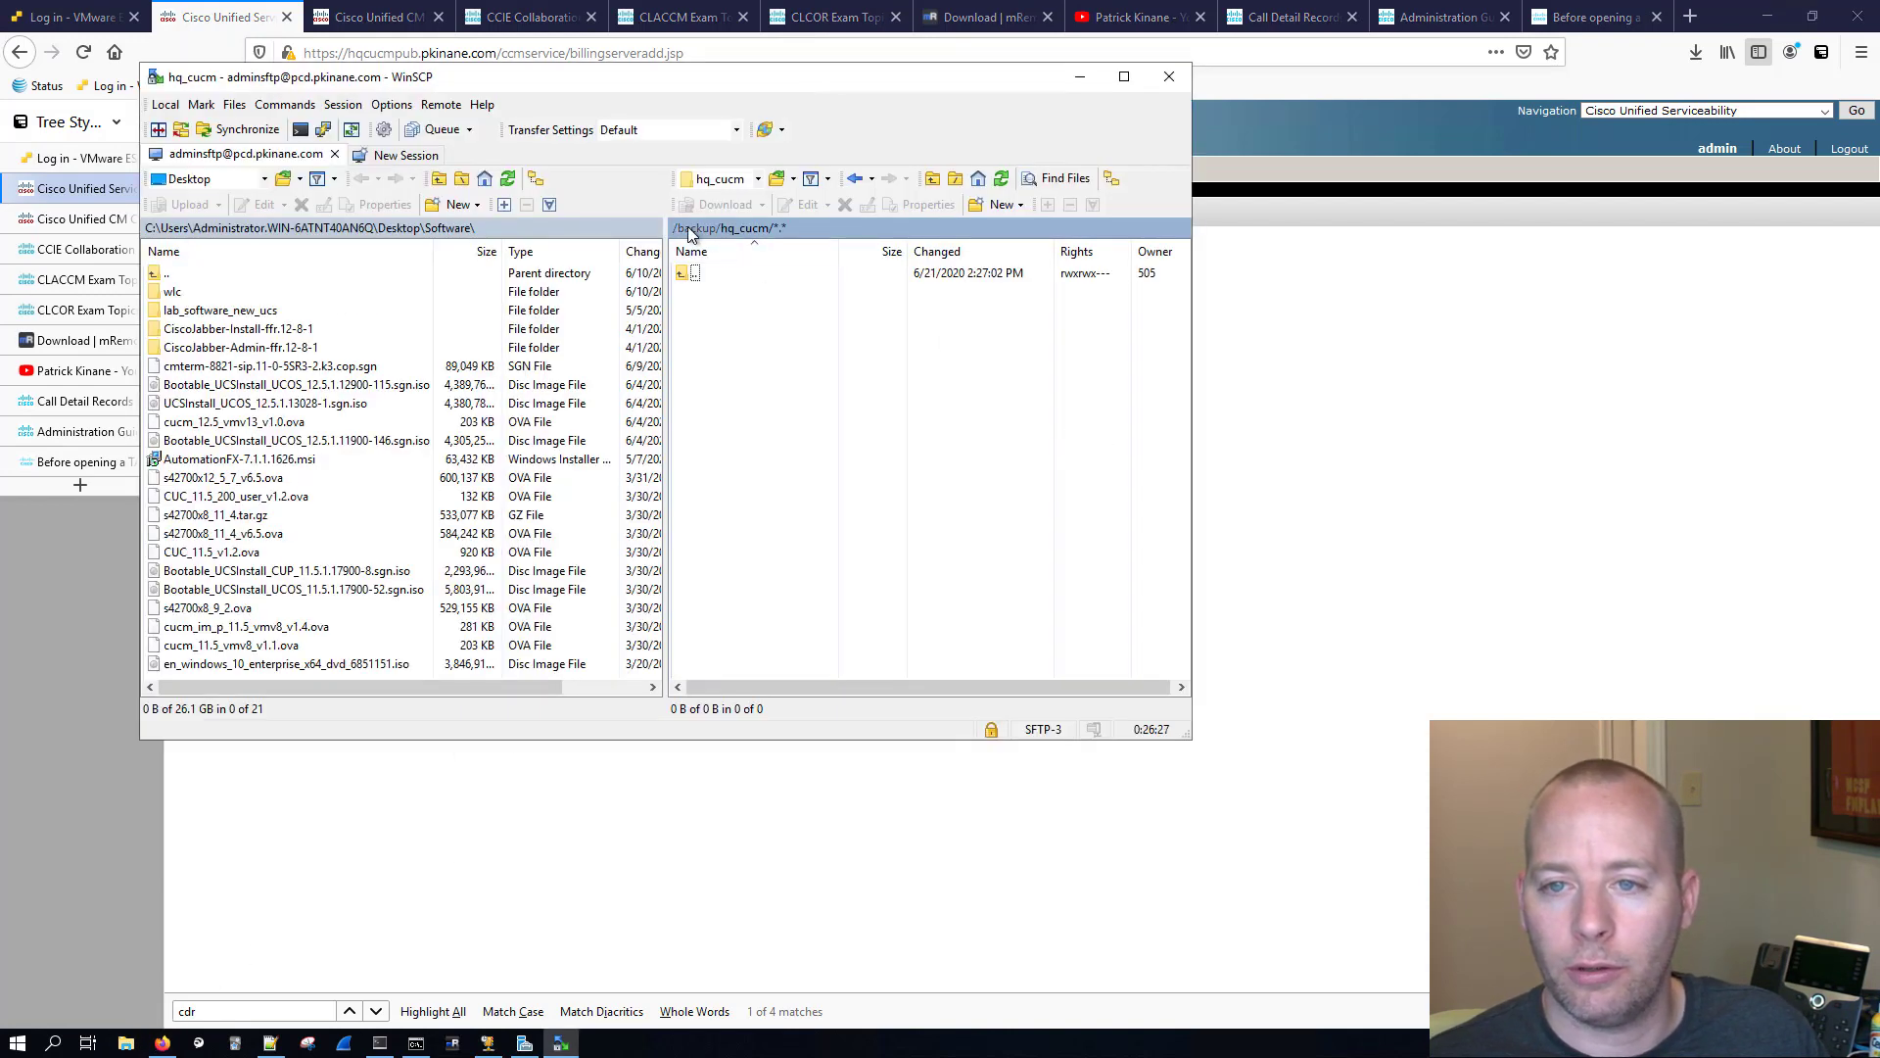
{"action": "double_click", "coordinate": [686, 273]}
{"action": "left_click", "coordinate": [676, 232]}
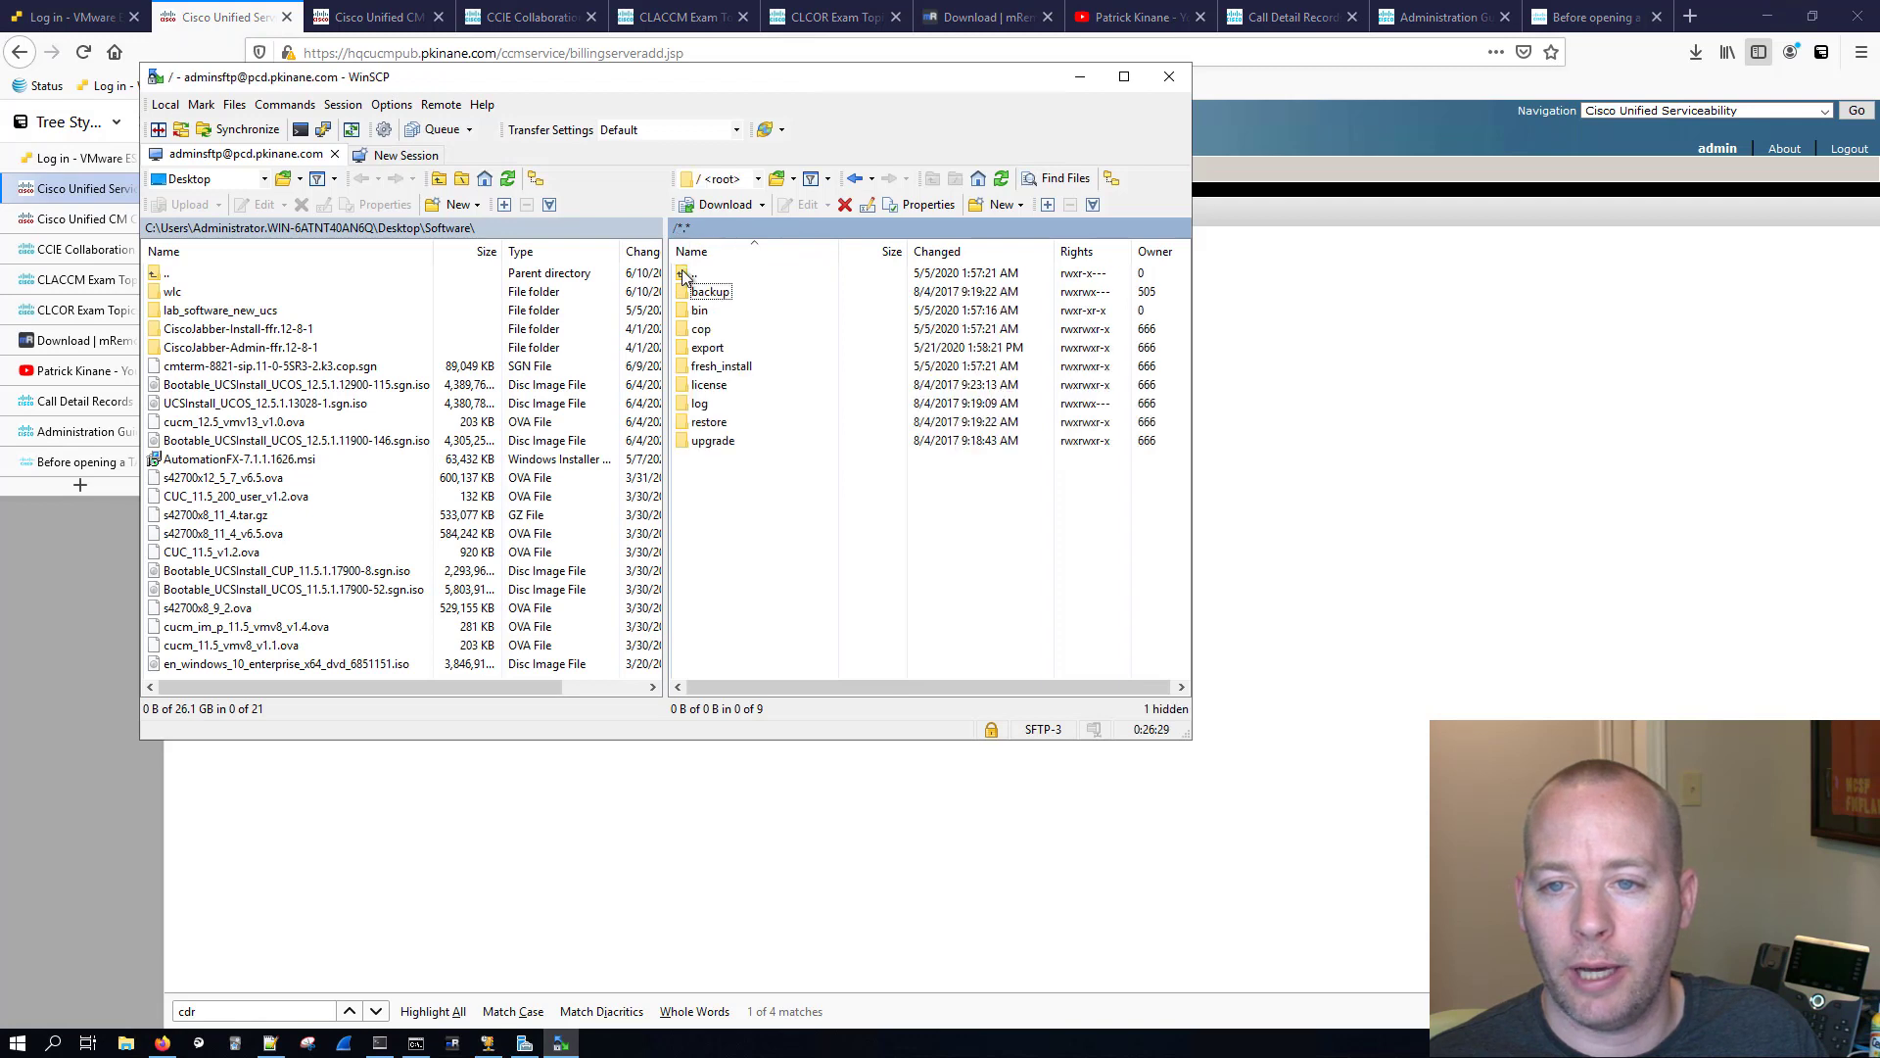
{"action": "double_click", "coordinate": [731, 347]}
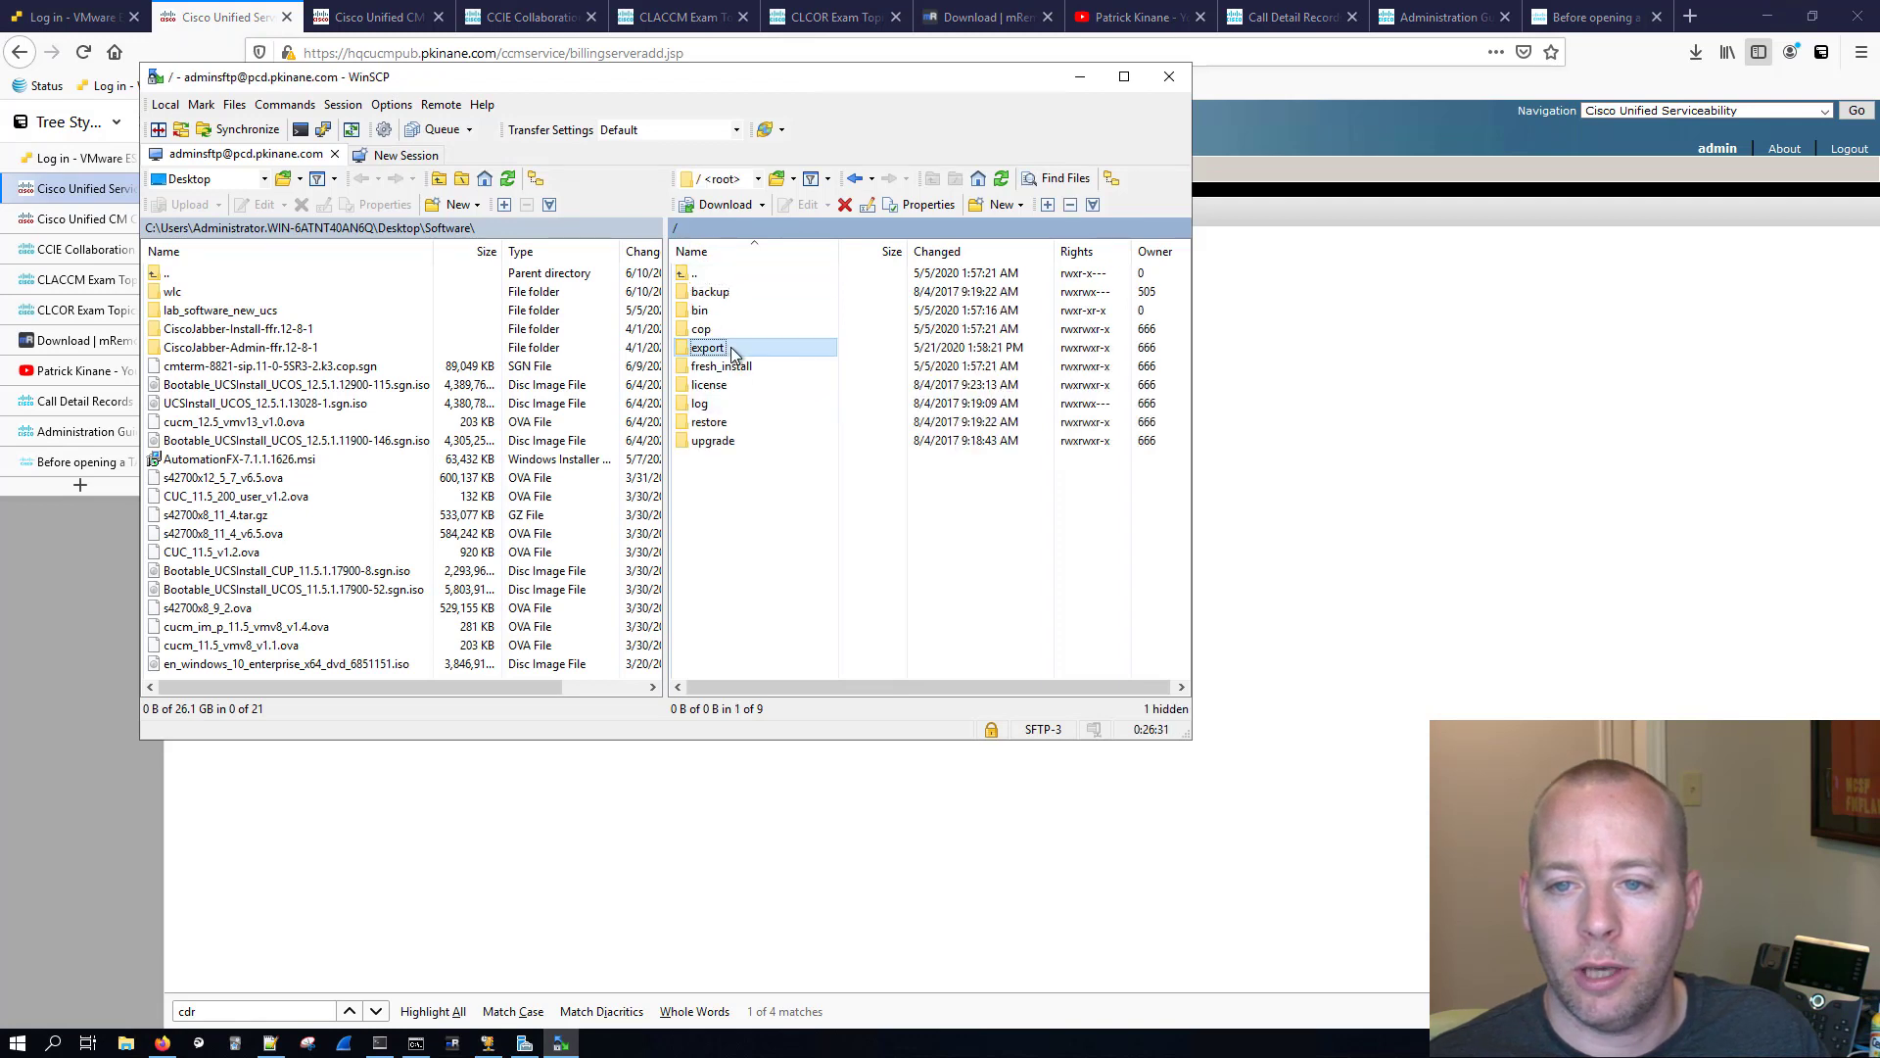
{"action": "left_click", "coordinate": [976, 215]}
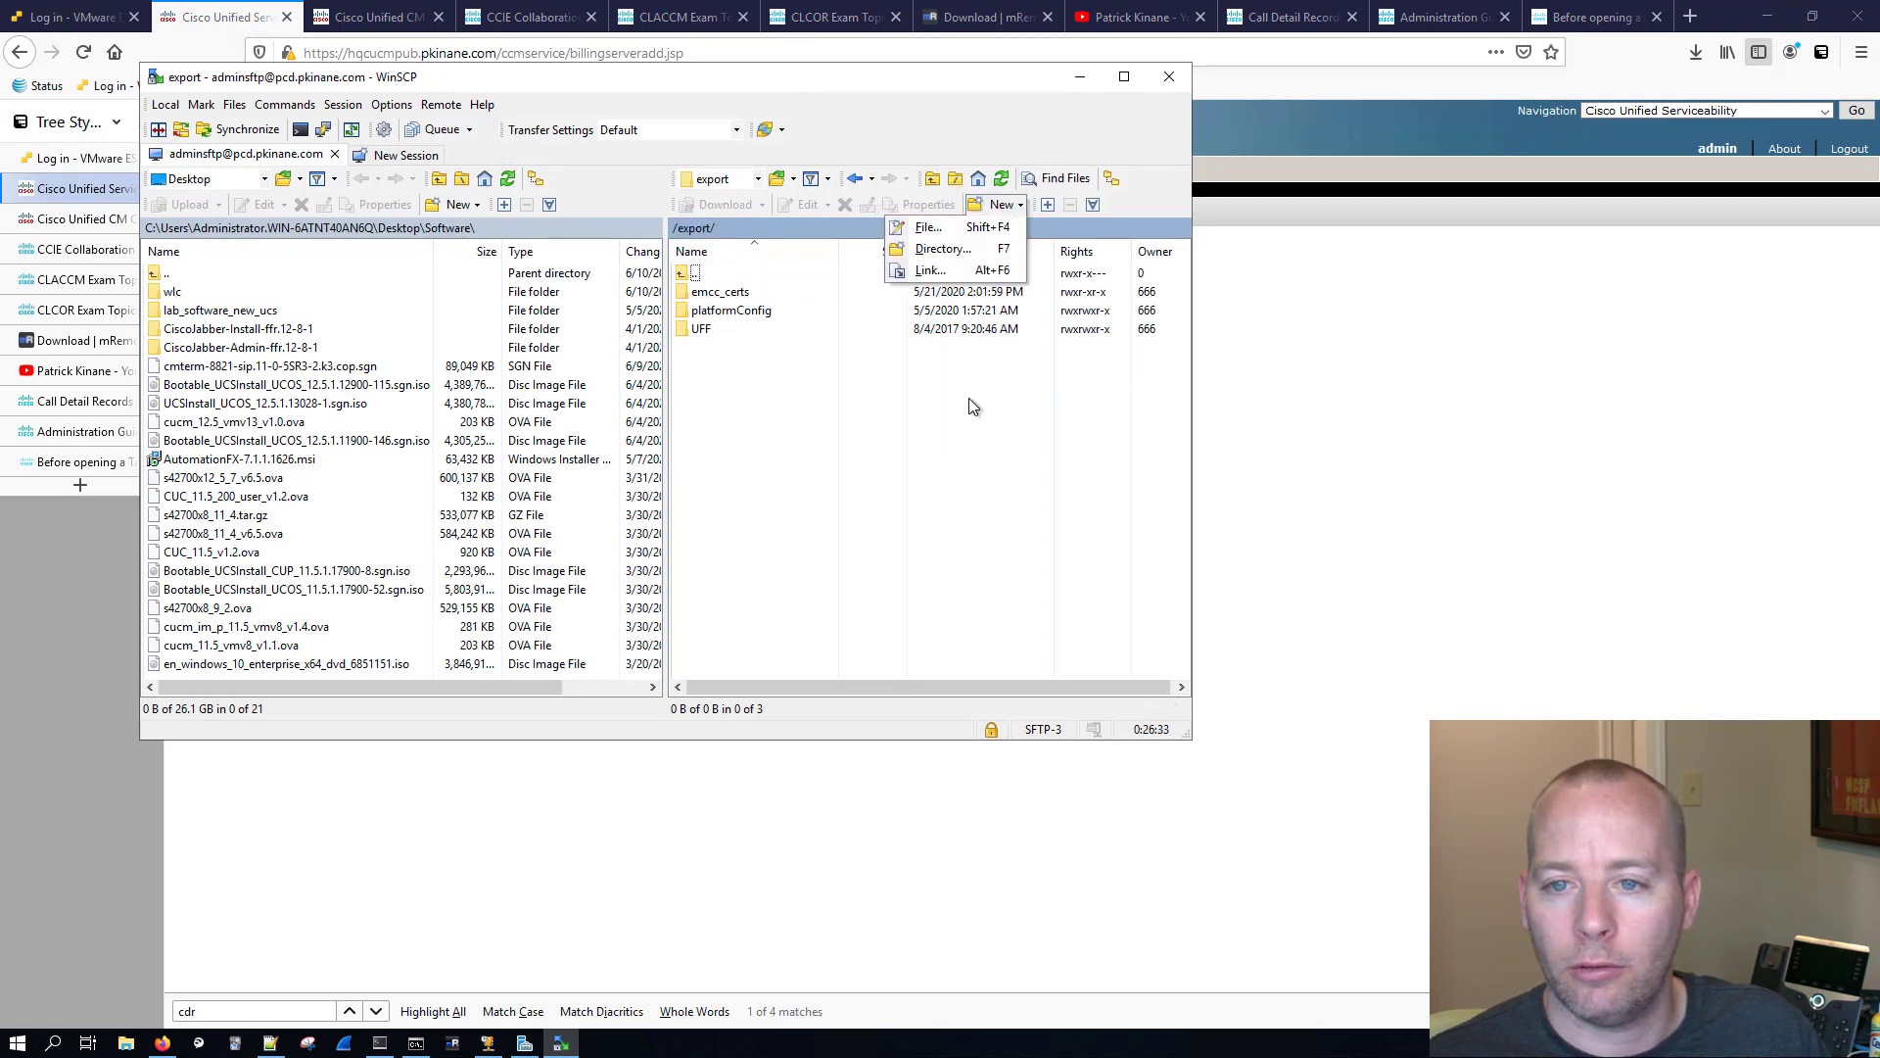
{"action": "left_click", "coordinate": [948, 335]}
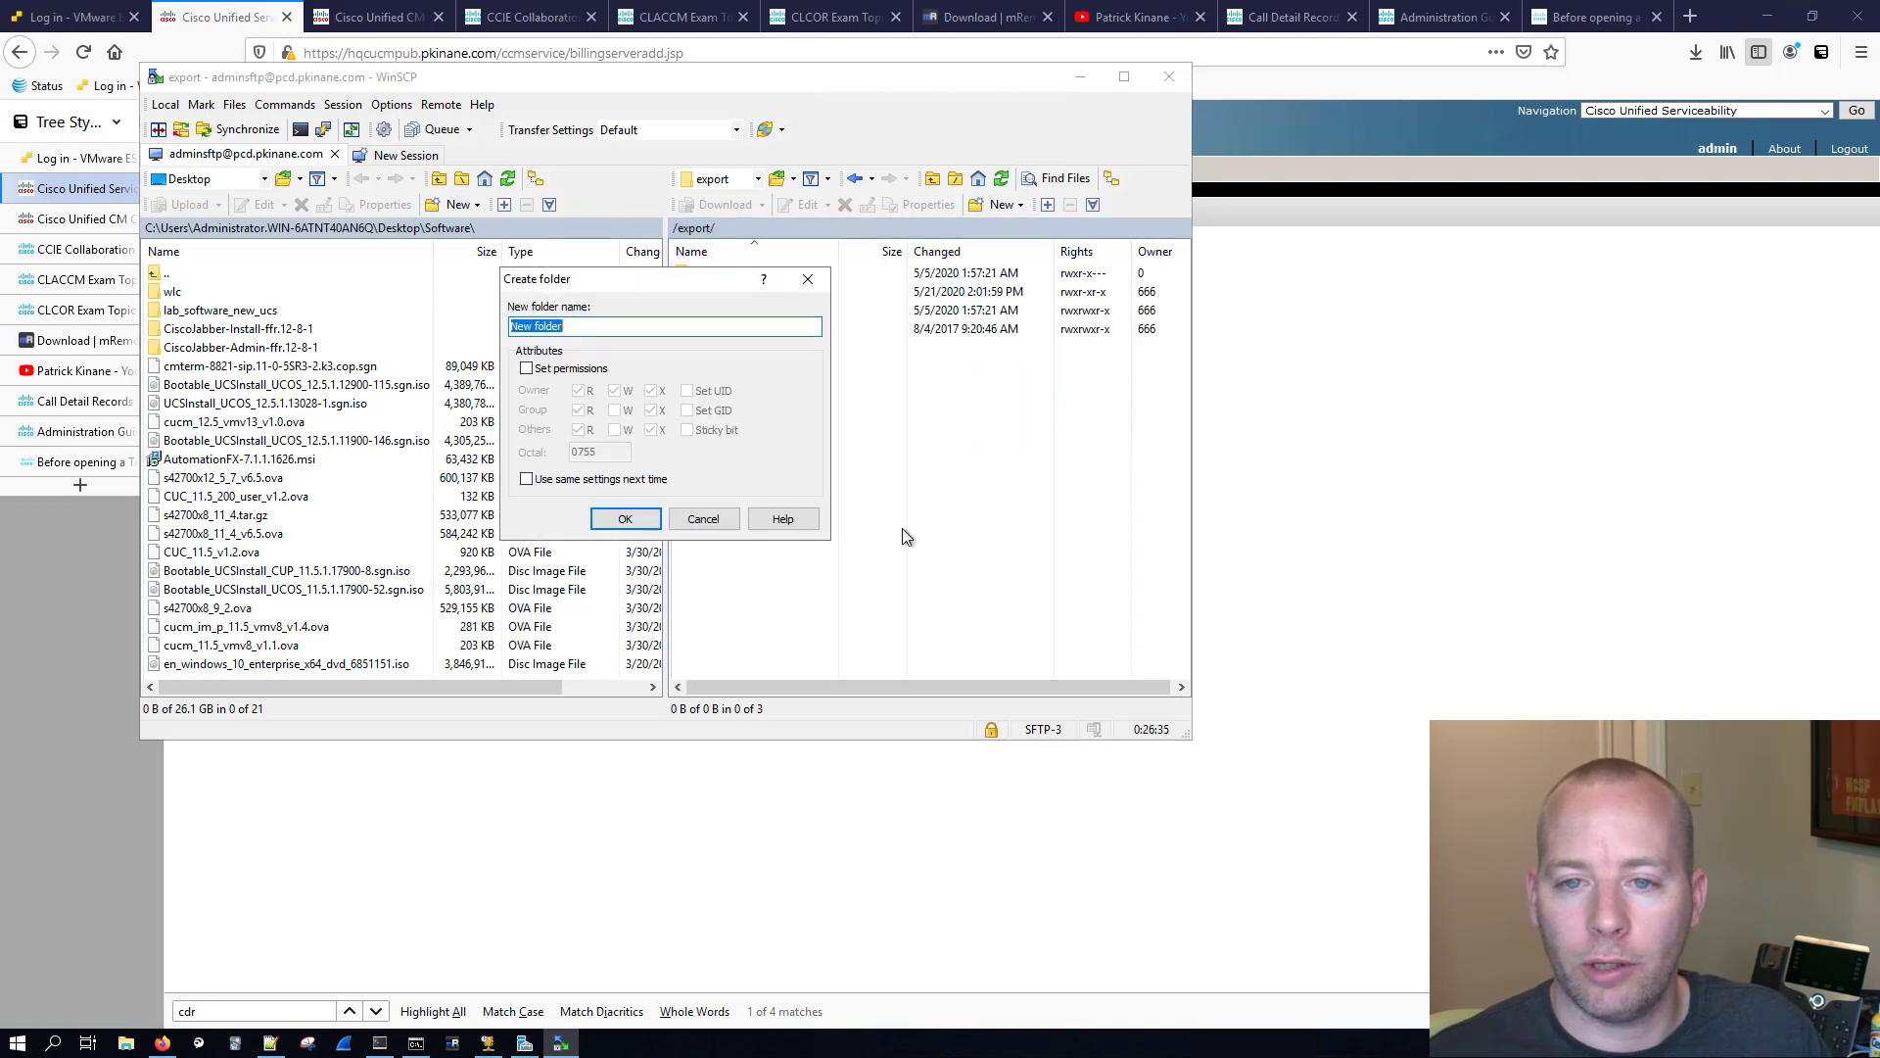
{"action": "type", "text": "cd"}
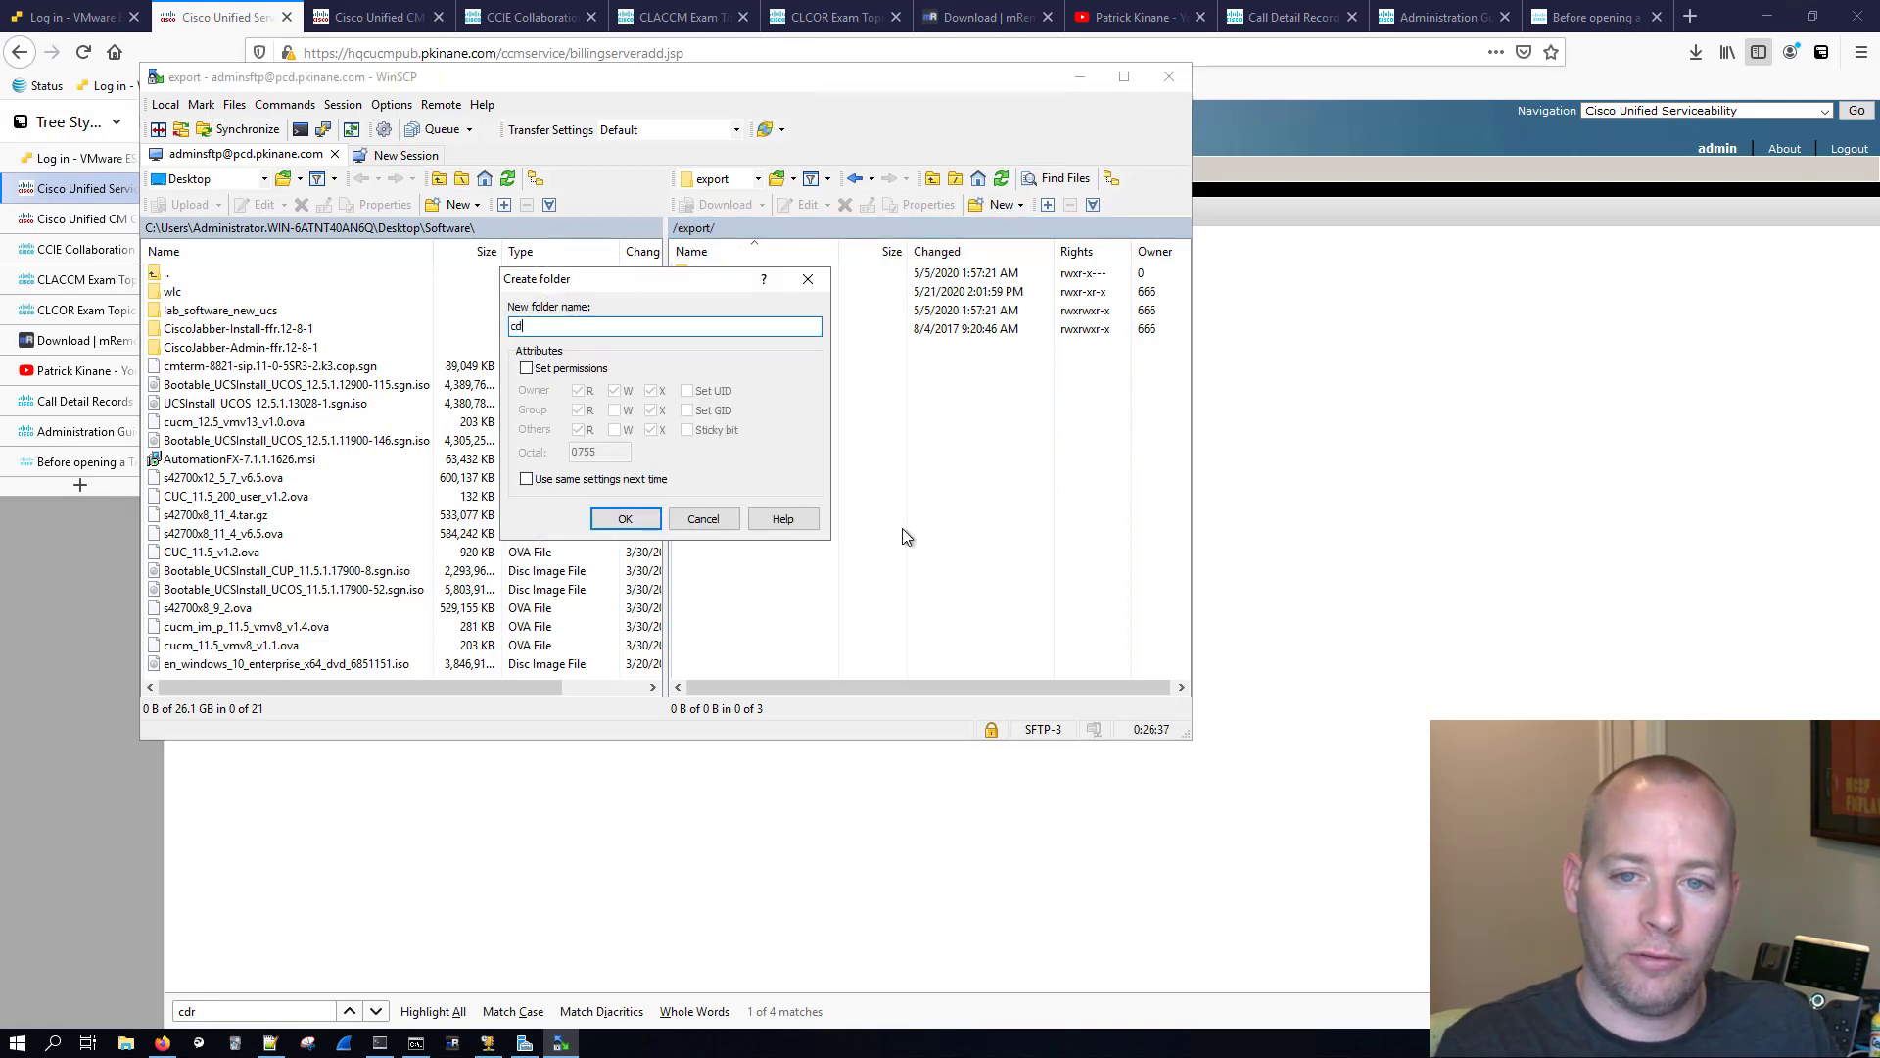
{"action": "type", "text": "r_hq"}
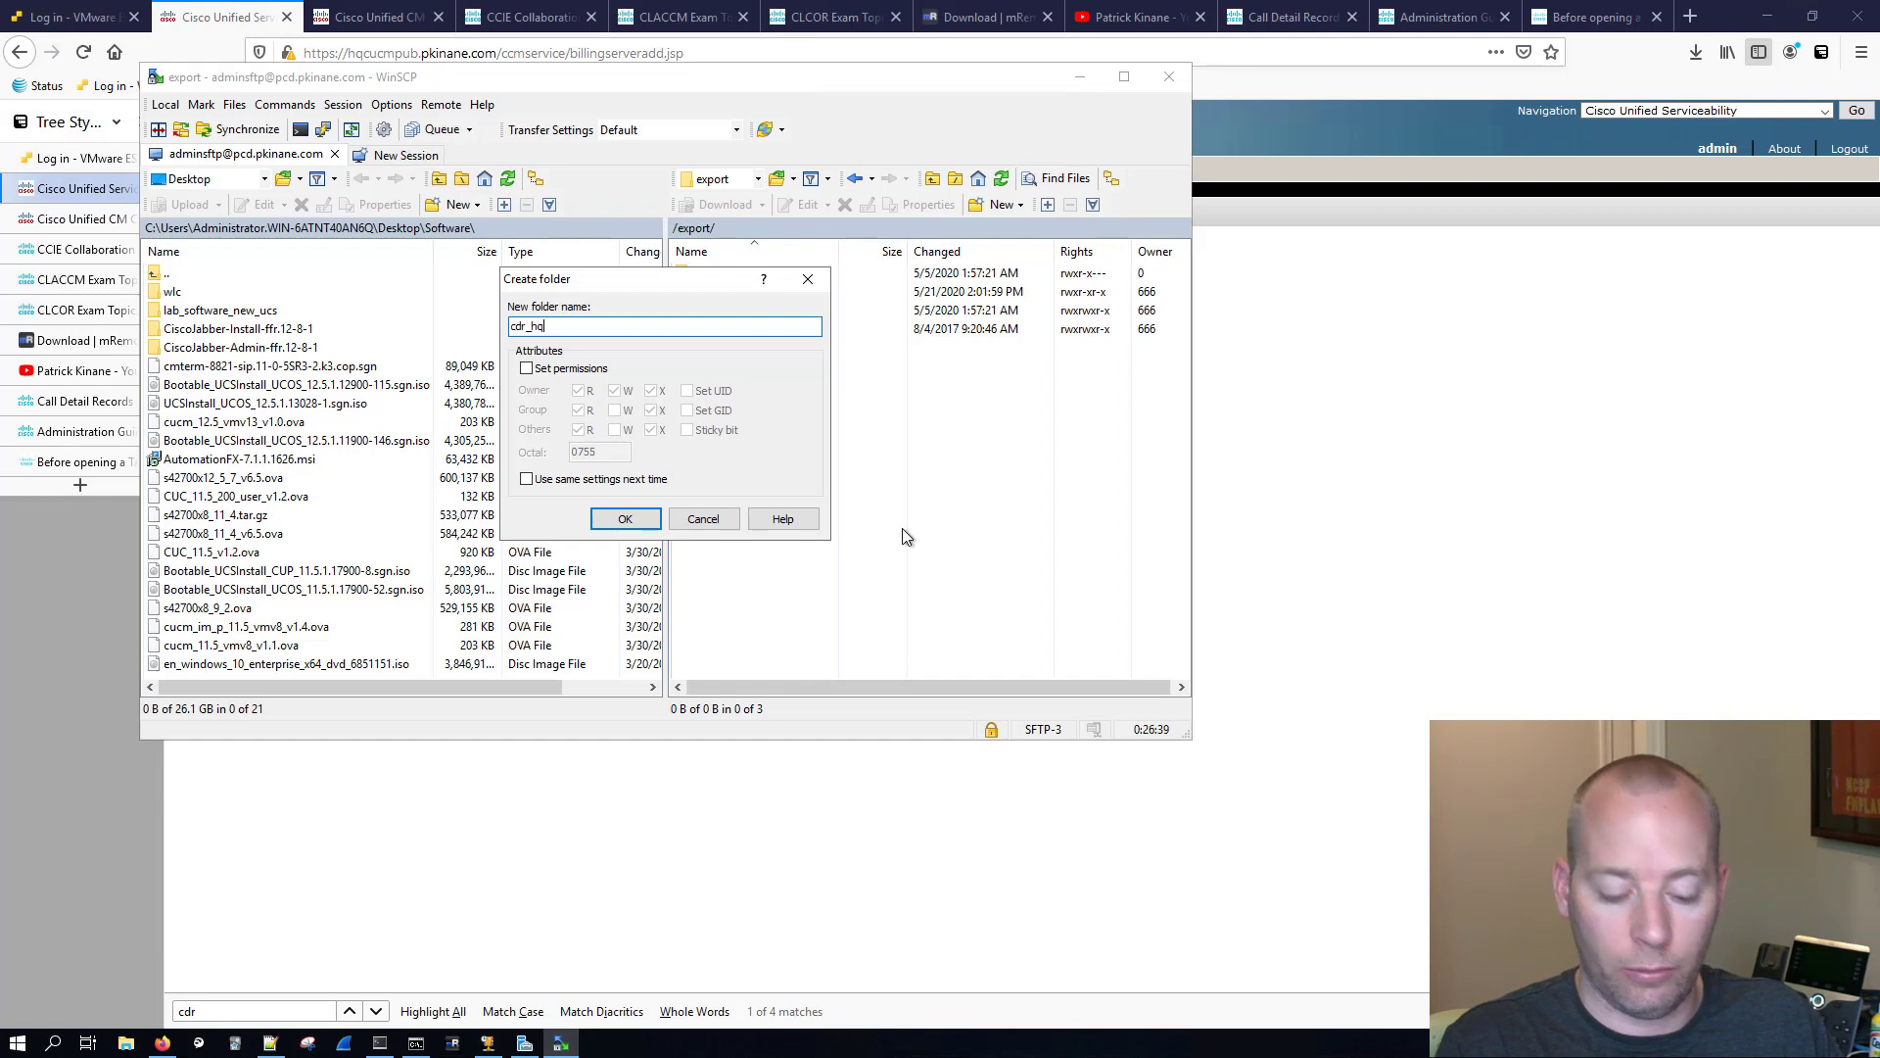
{"action": "type", "text": "_cucm"}
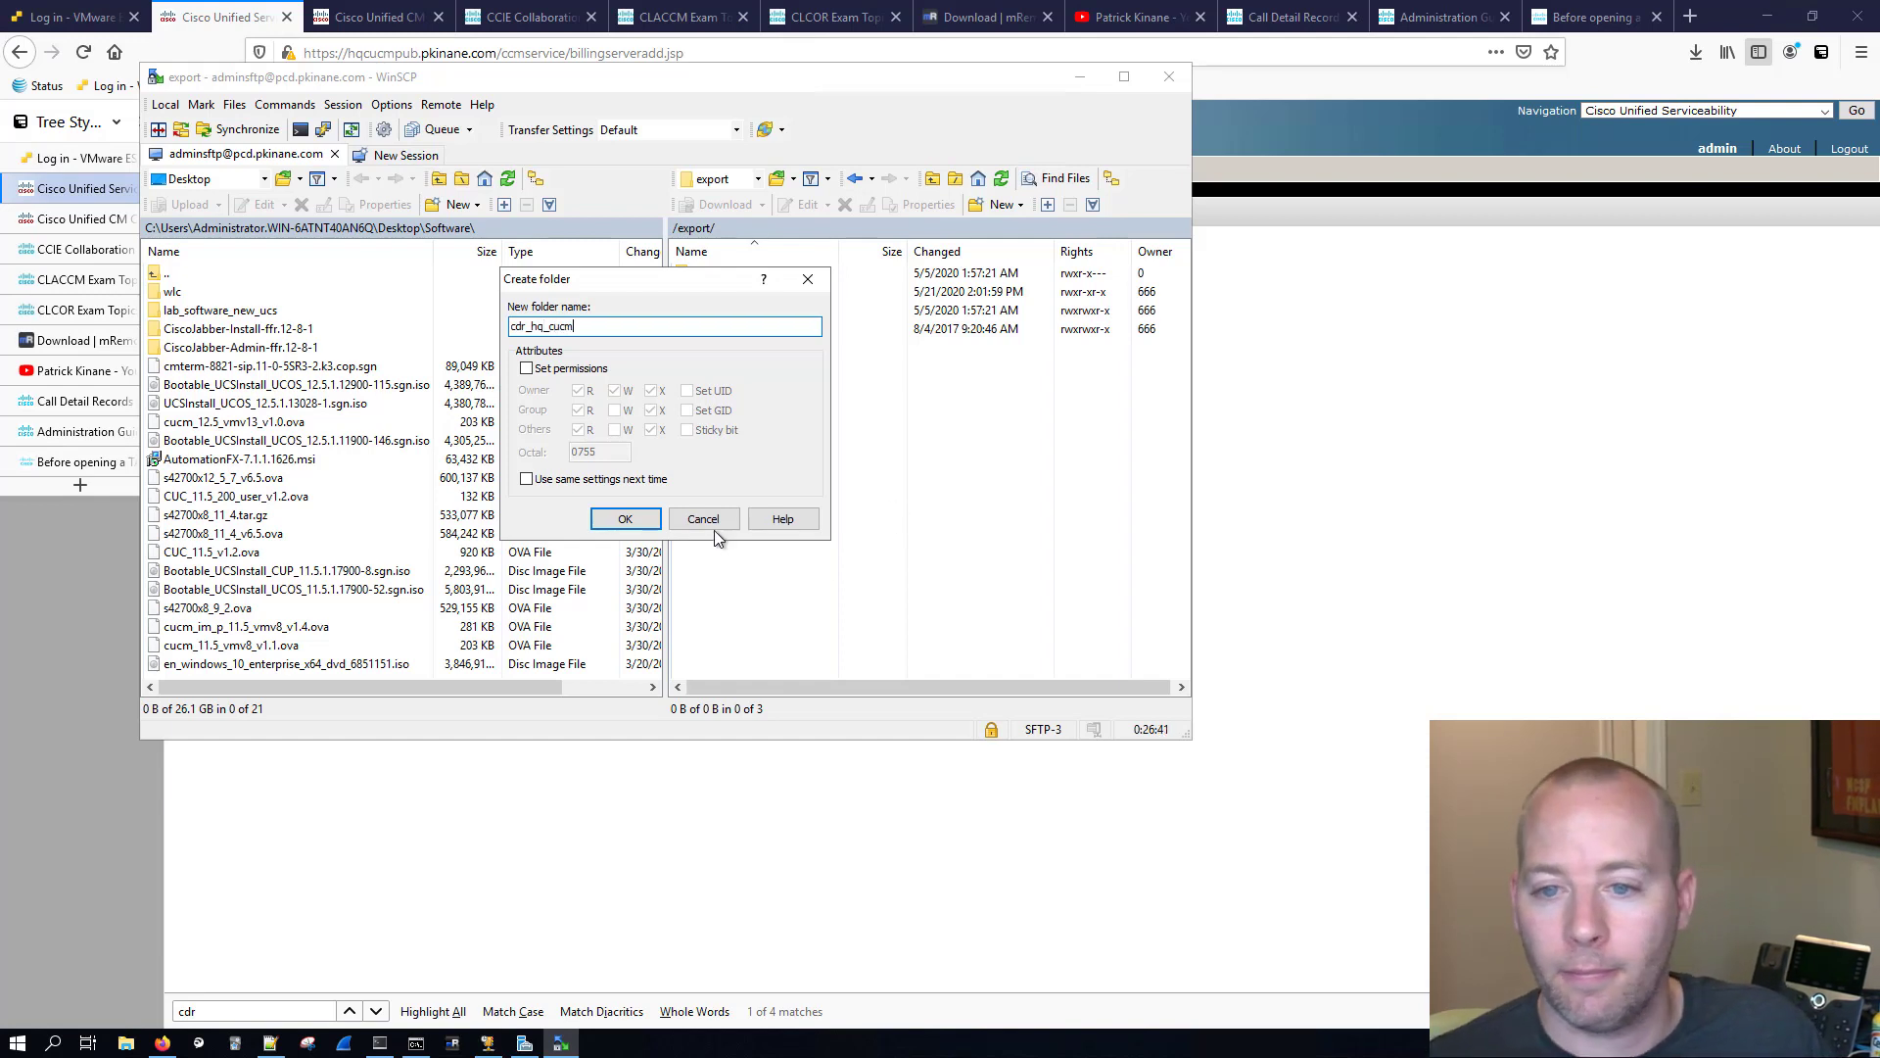
{"action": "left_click", "coordinate": [625, 519]}
Step: Copy the new remote folder's path into the billing server's directory path in the browser as /export/cdr_hq_cucm and try to add the server
{"action": "double_click", "coordinate": [744, 292]}
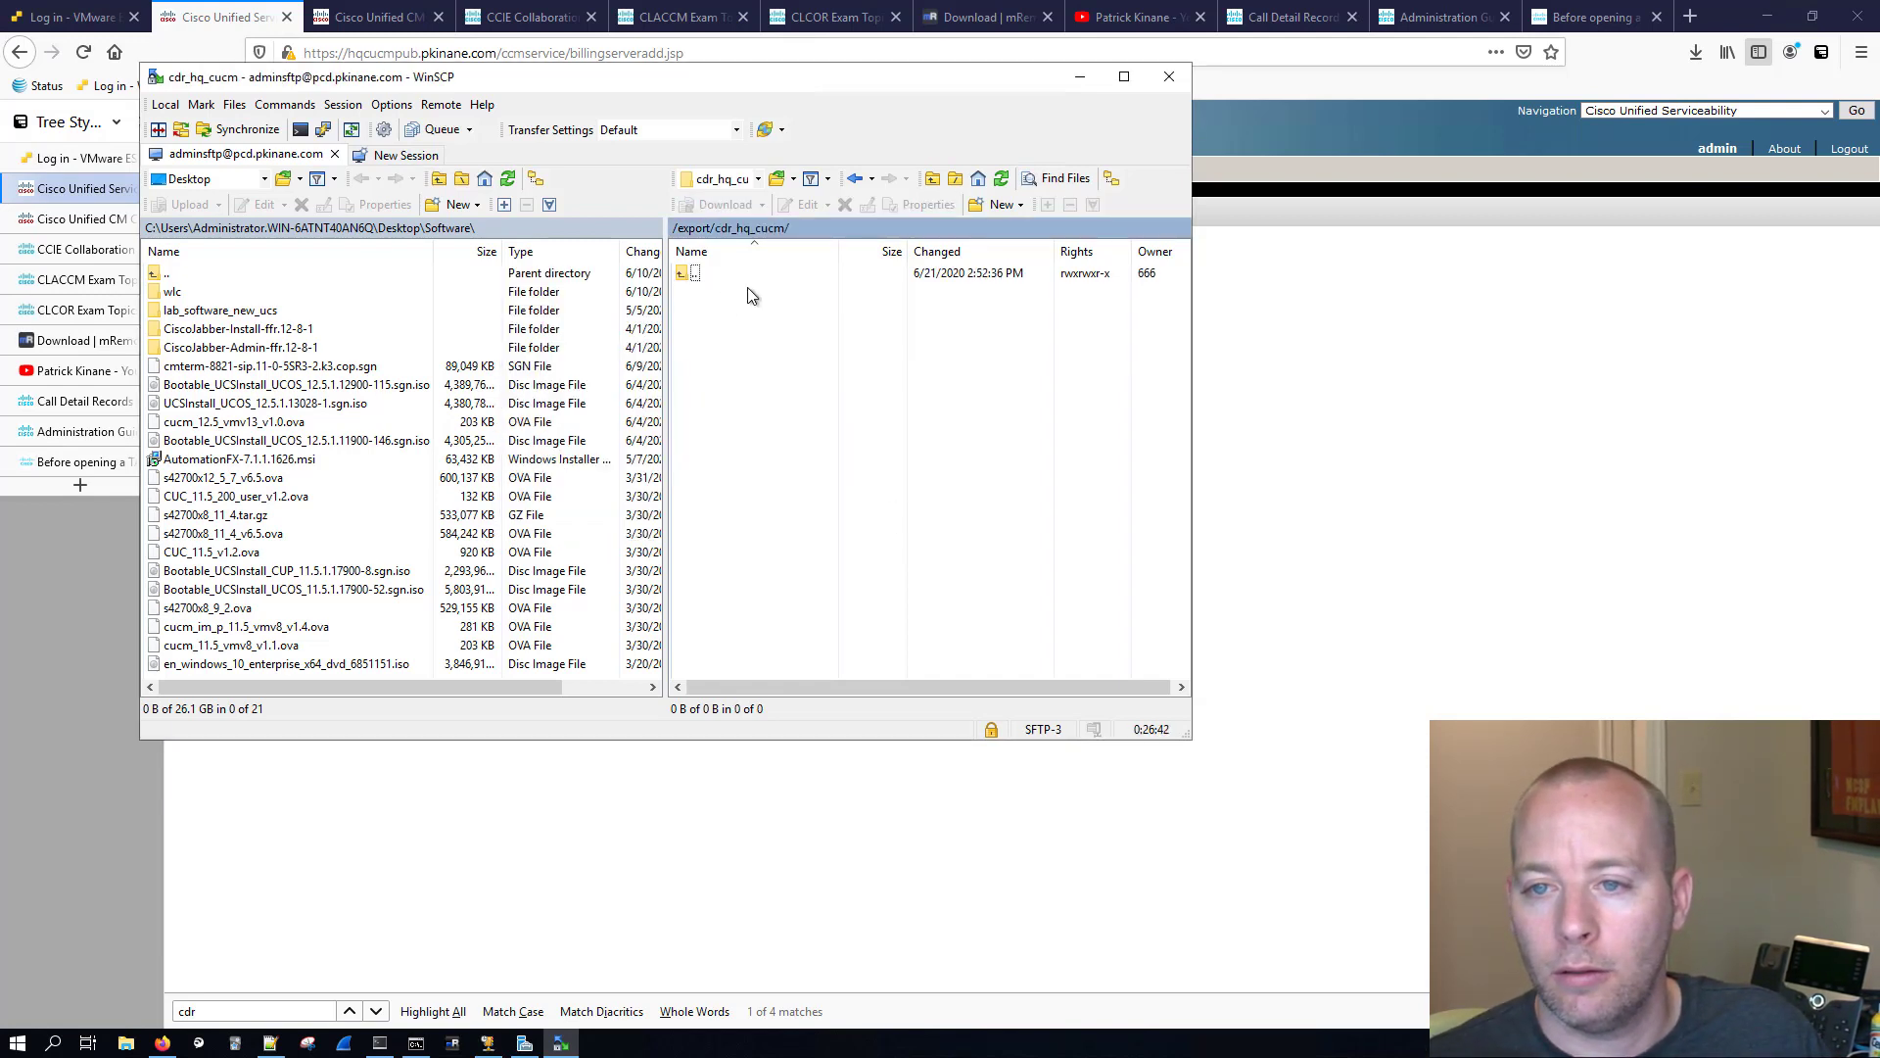
{"action": "left_click", "coordinate": [803, 231]}
{"action": "key", "text": "ctrl+c"}
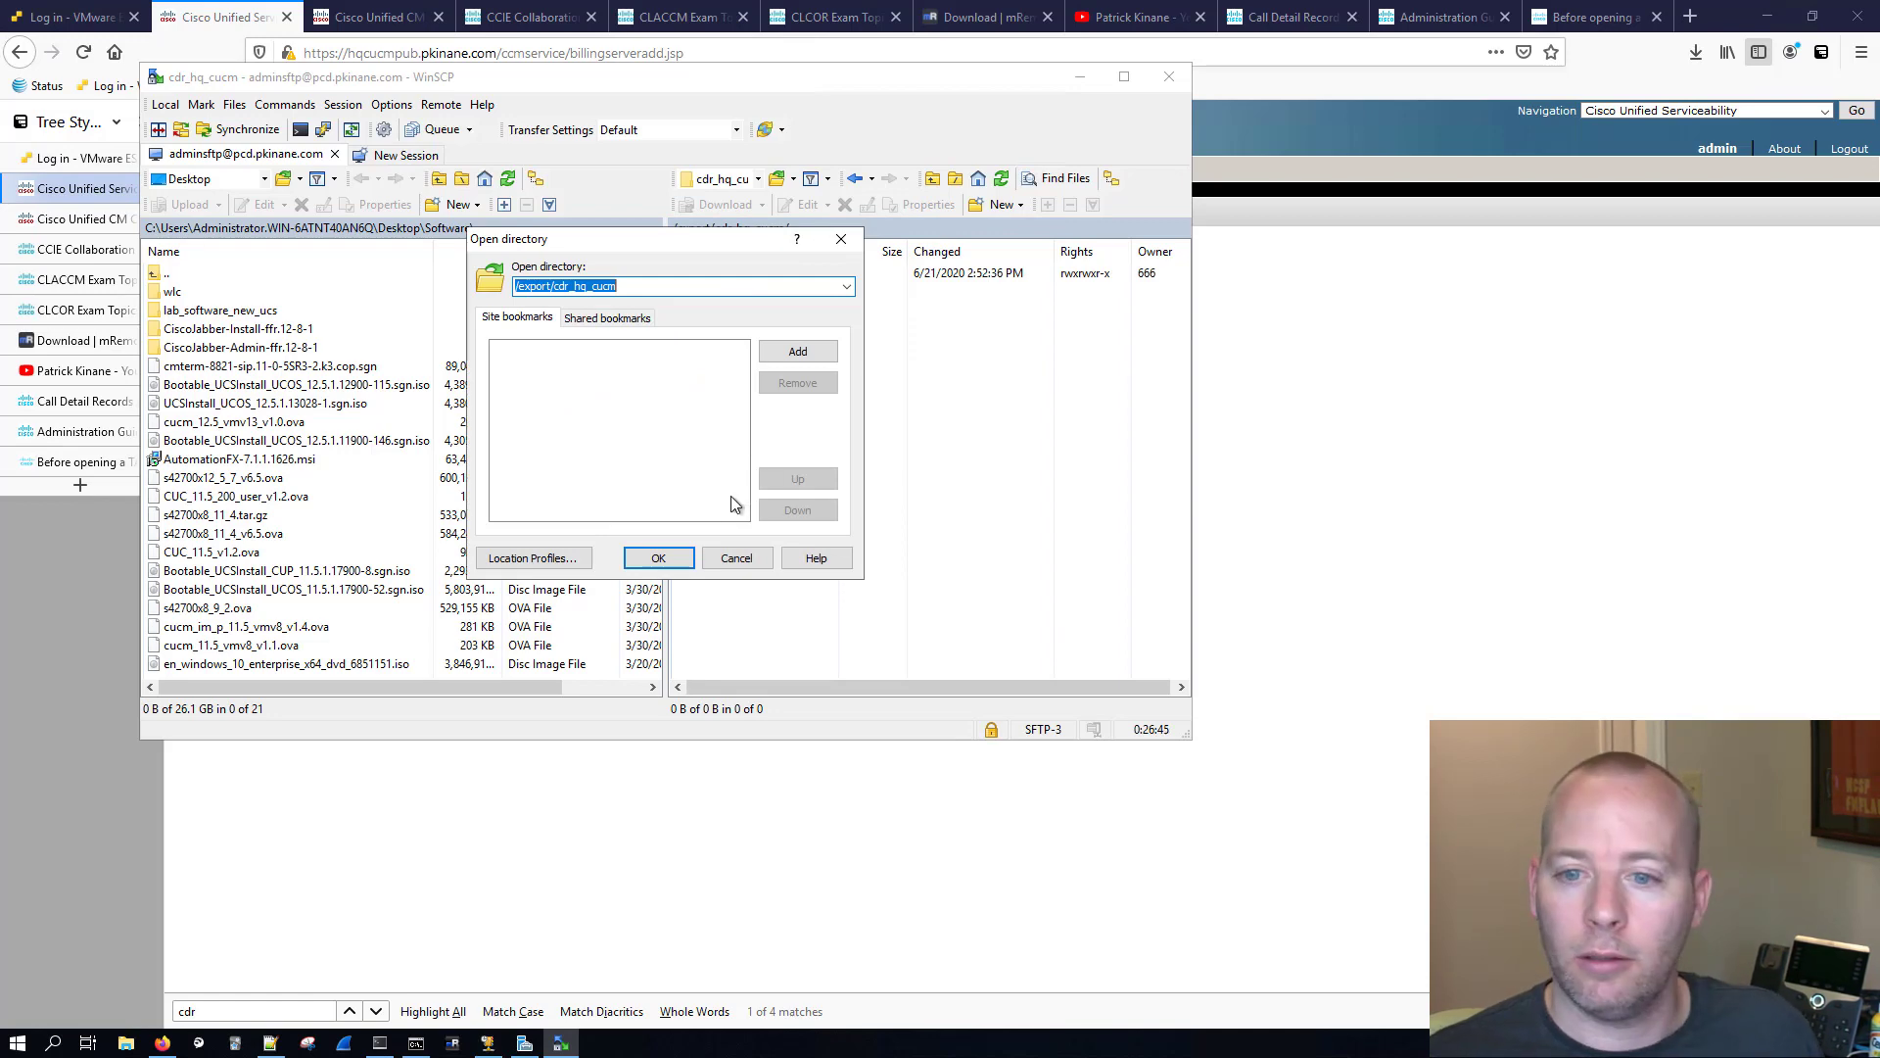
{"action": "left_click", "coordinate": [685, 556]}
{"action": "left_click", "coordinate": [400, 766]}
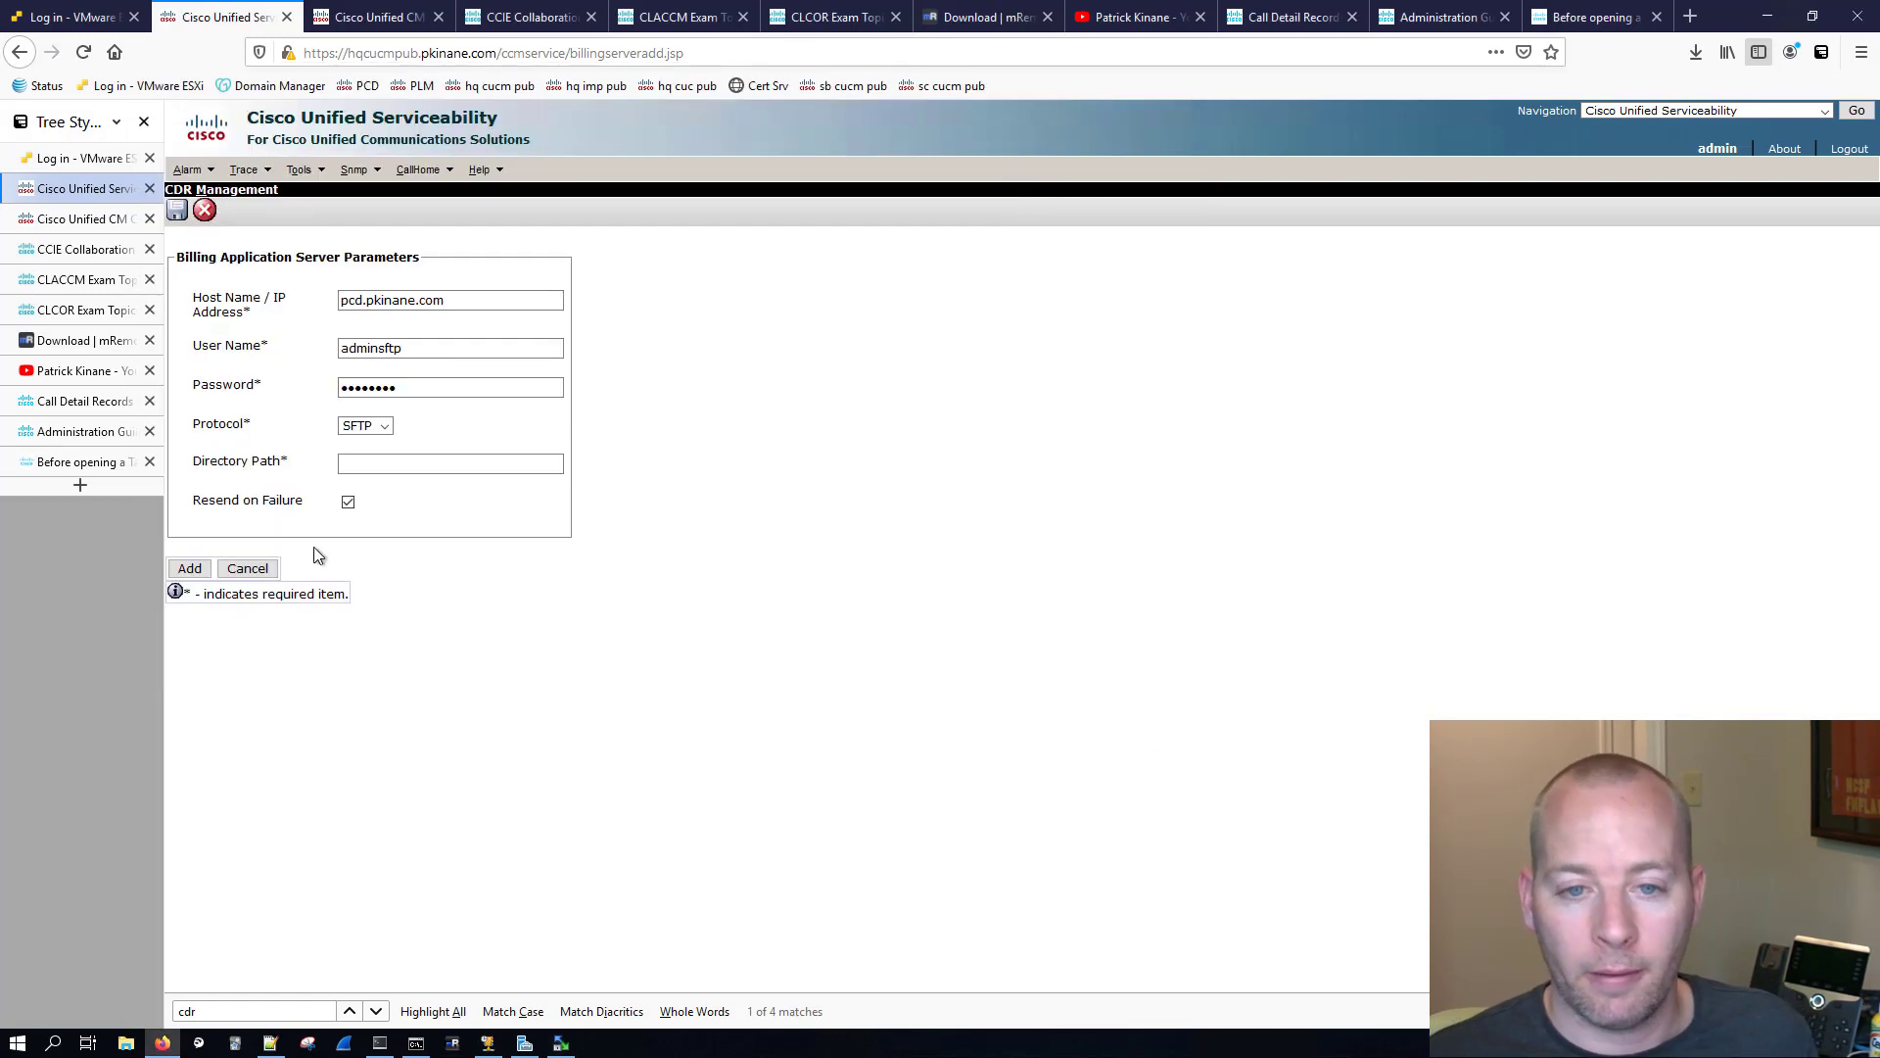
{"action": "left_click", "coordinate": [362, 464]}
{"action": "right_click", "coordinate": [362, 464]}
{"action": "left_click", "coordinate": [421, 578]}
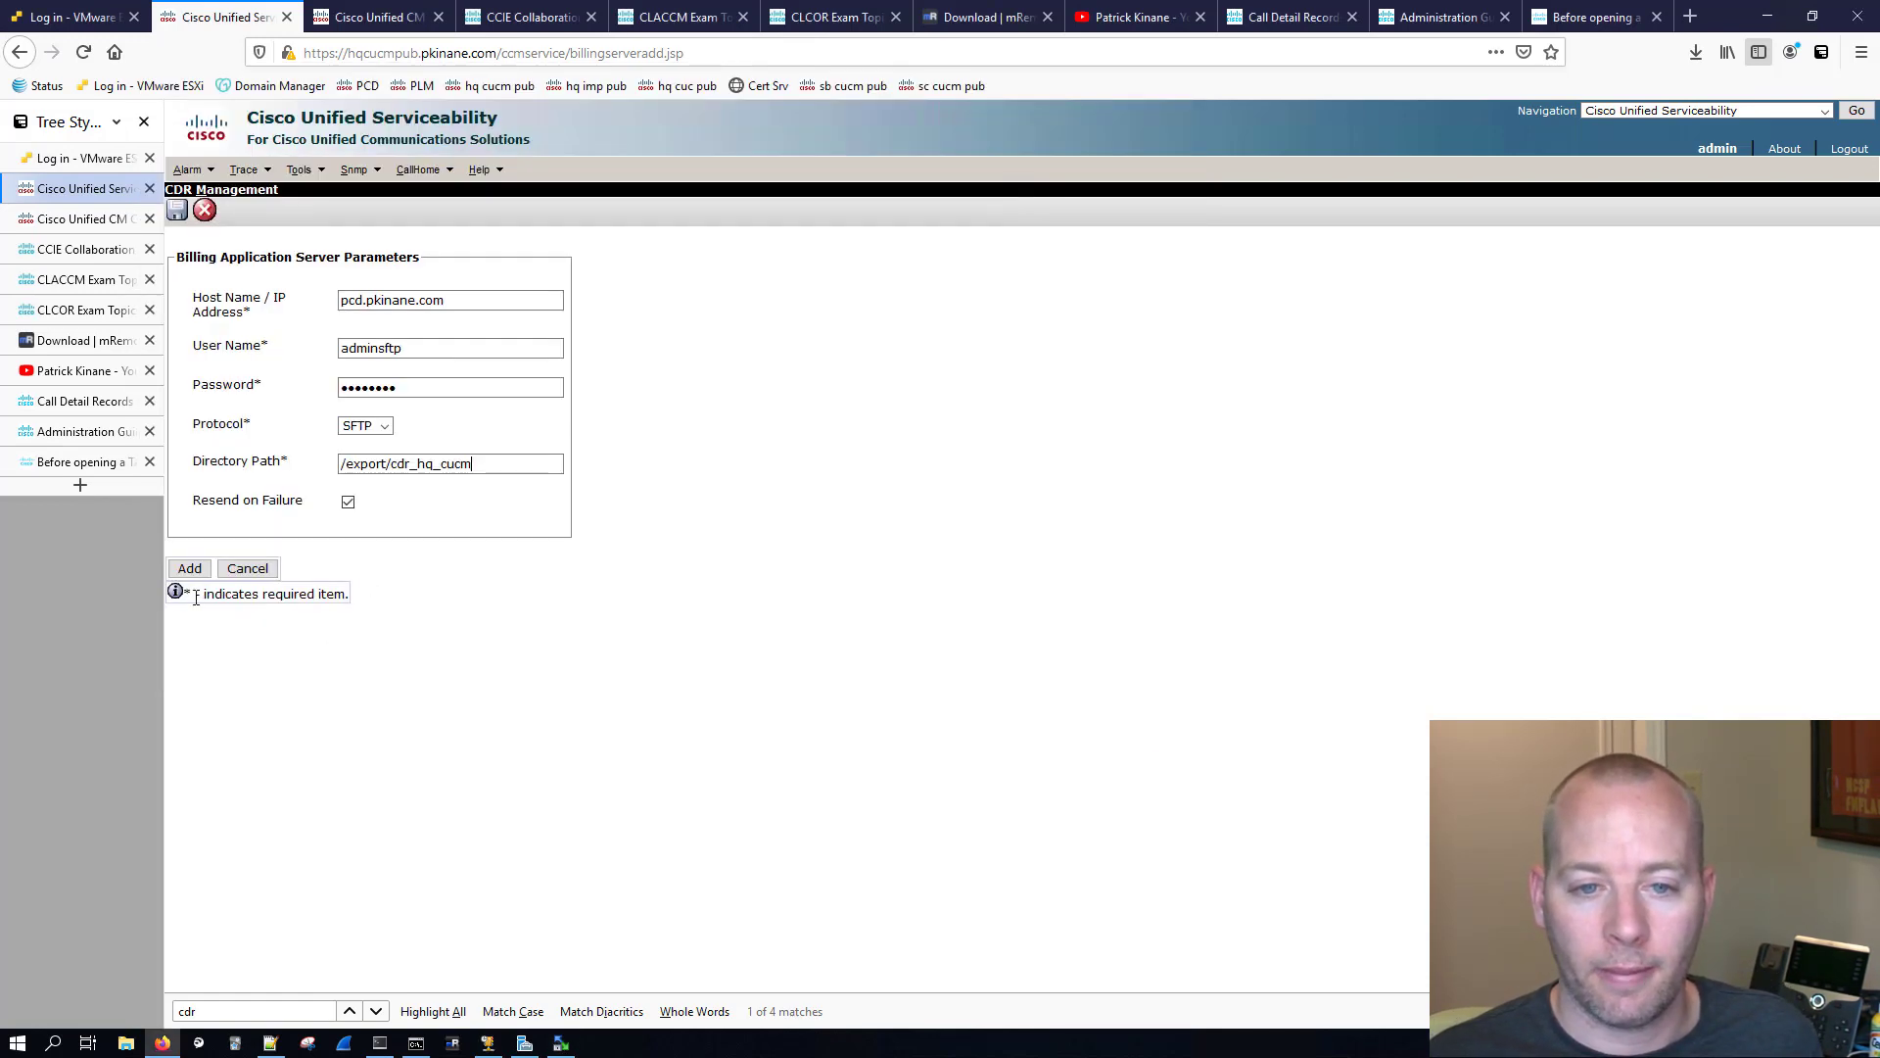
{"action": "left_click", "coordinate": [190, 568]}
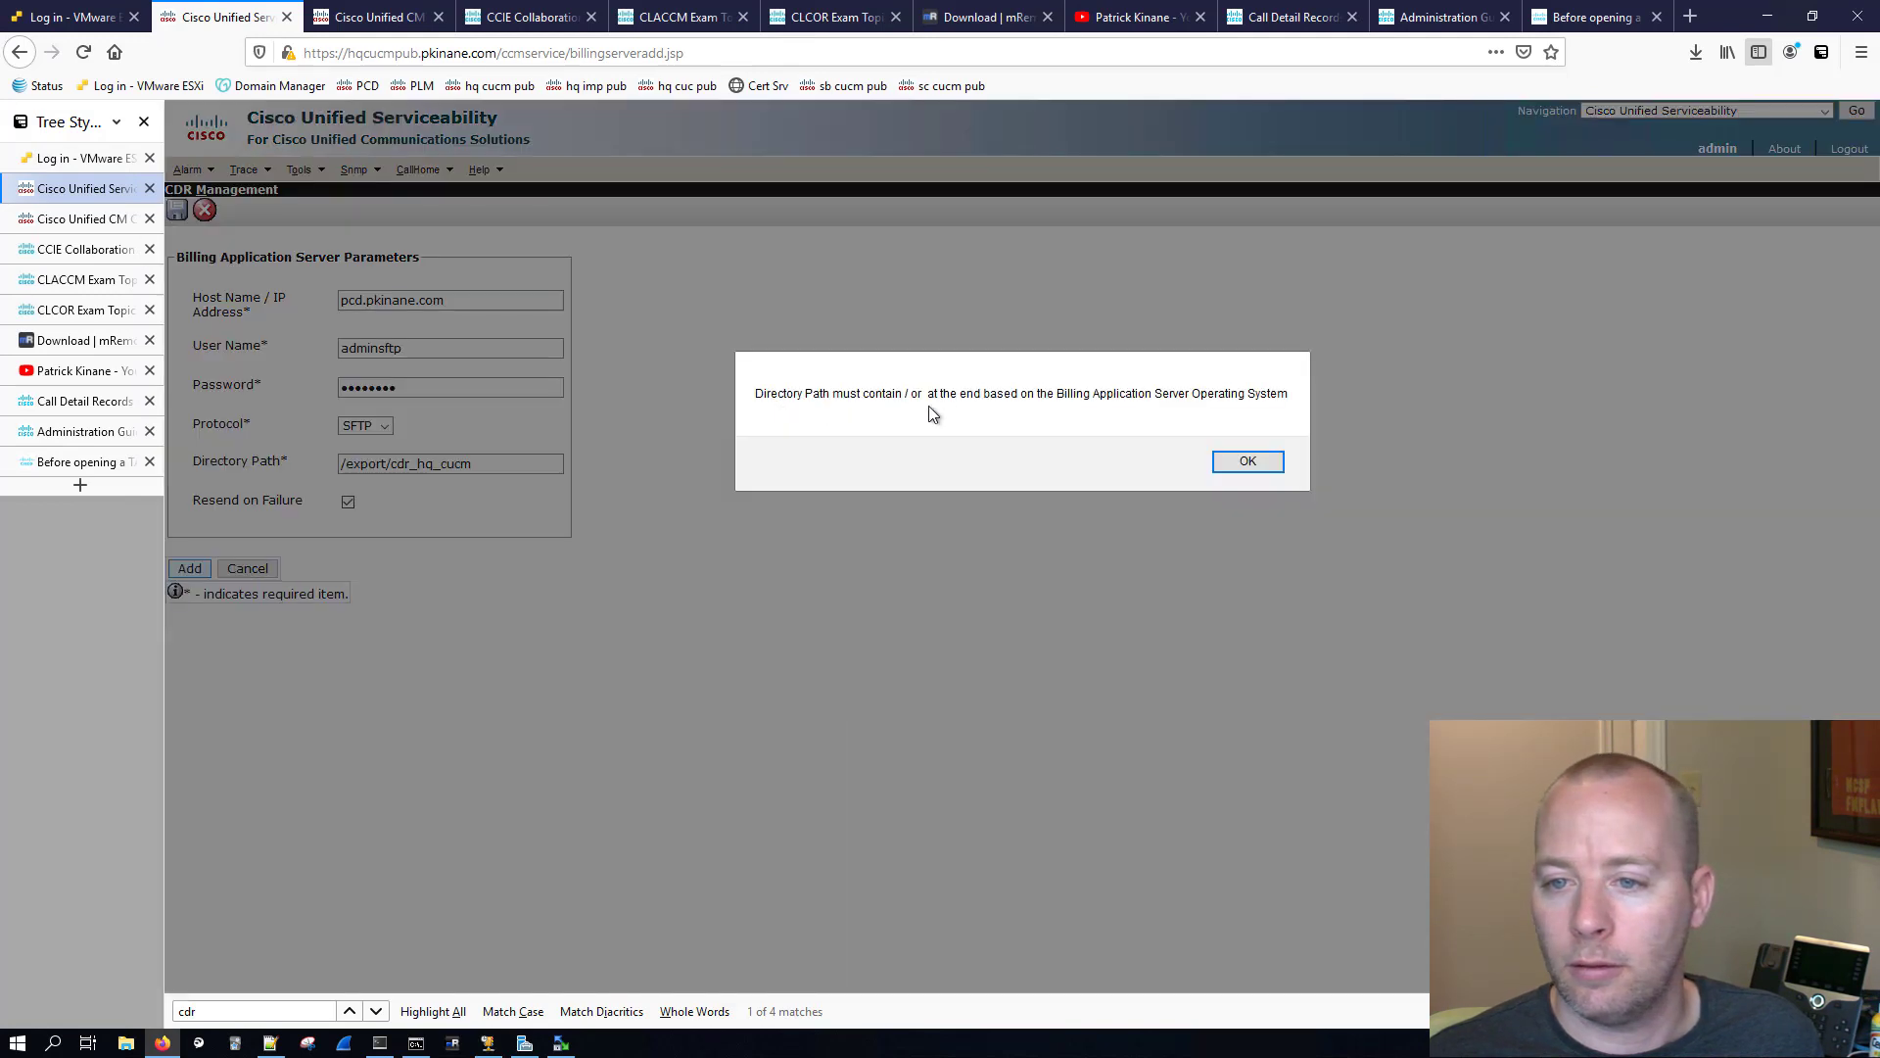
Step: Append a slash so the billing server's directory path is /export/cdr_hq_cucm/ and add the server
{"action": "left_click", "coordinate": [1220, 461]}
{"action": "left_click", "coordinate": [485, 466]}
{"action": "type", "text": "/"}
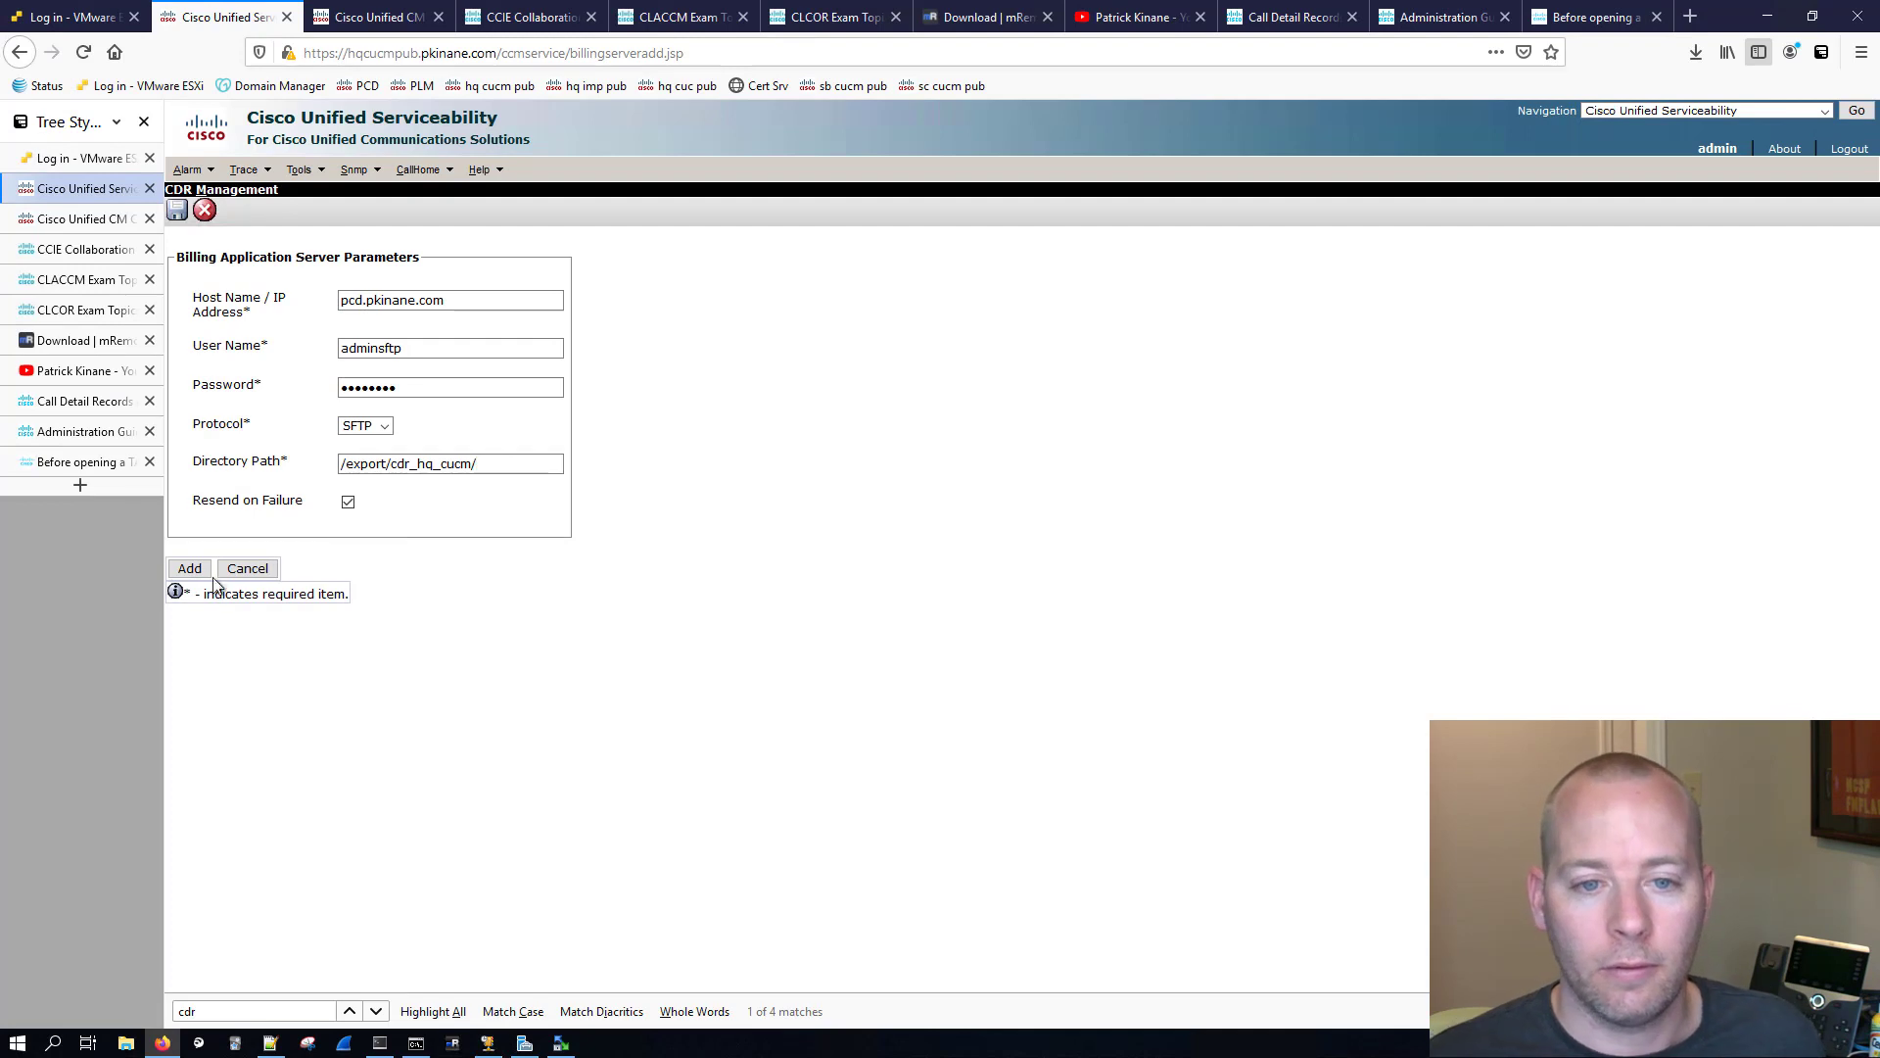
{"action": "left_click", "coordinate": [205, 573]}
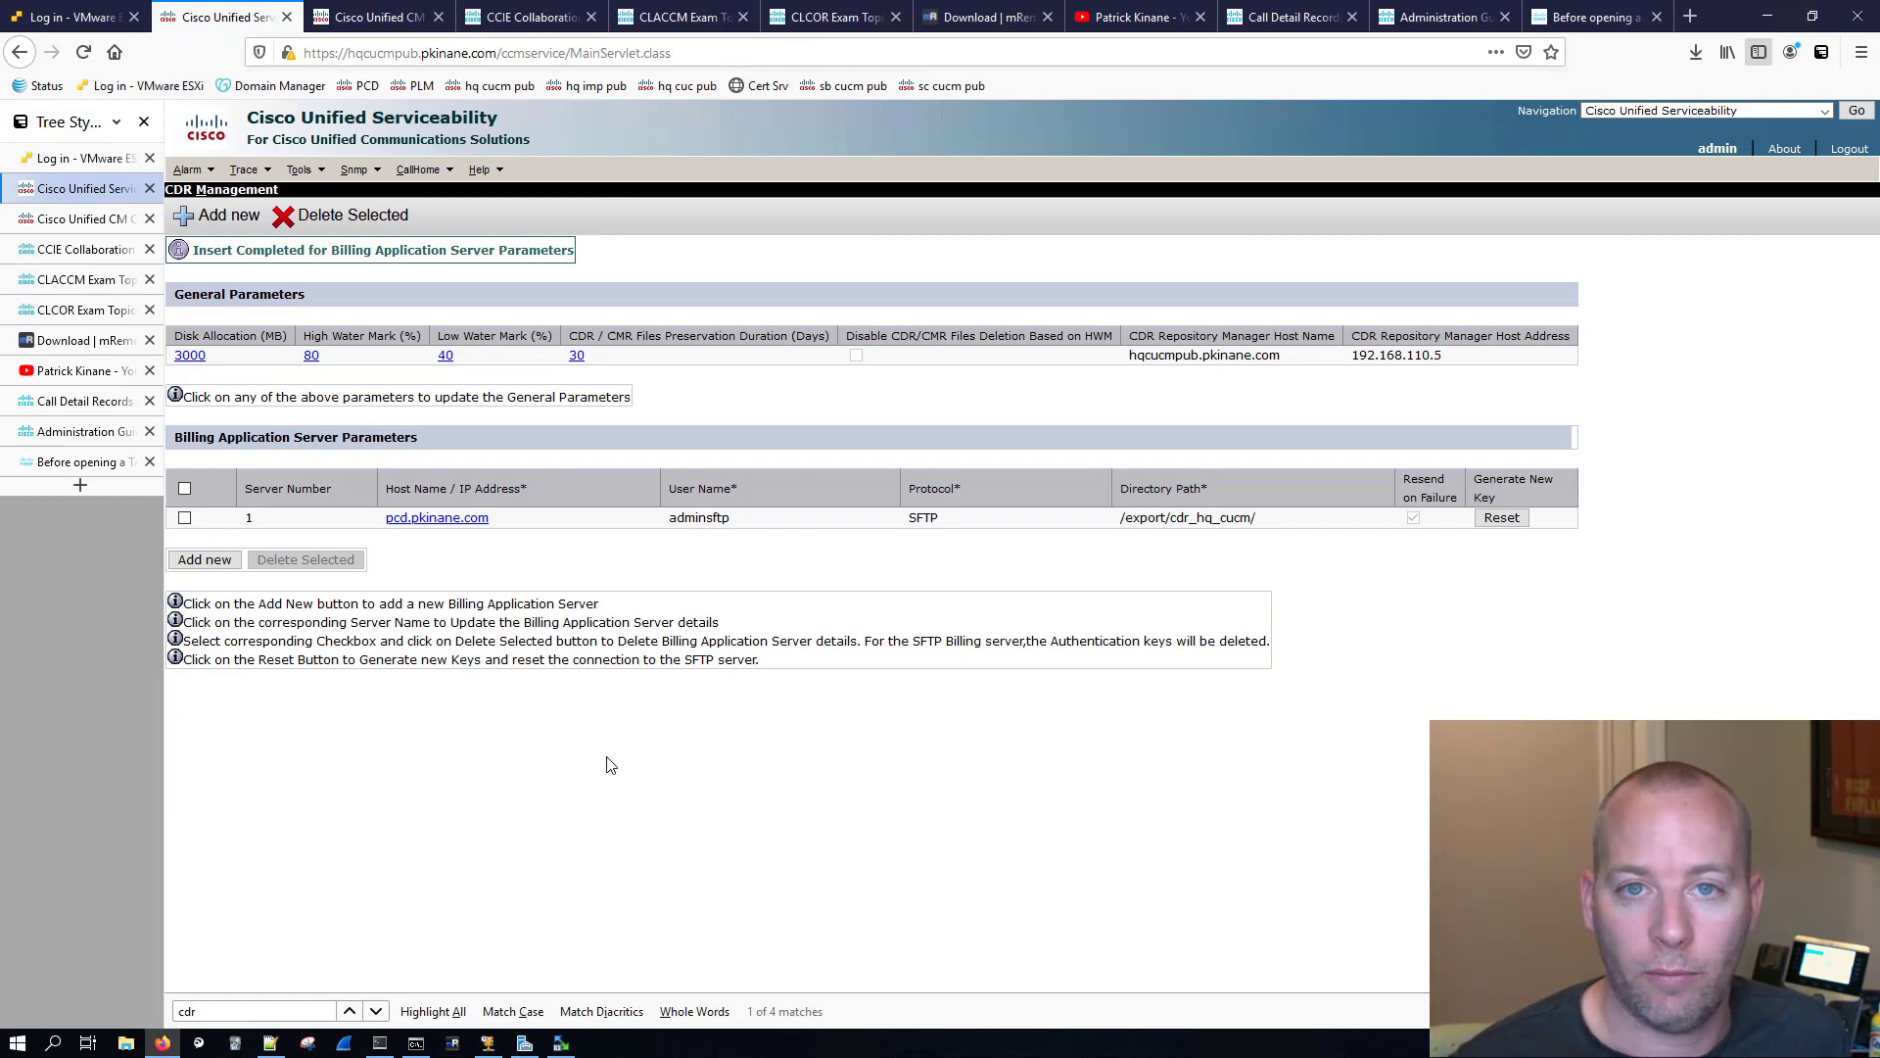
Step: Refresh the remote /export/cdr_hq_cucm folder in WinSCP to check for exported CDR files
{"action": "left_click", "coordinate": [561, 1042]}
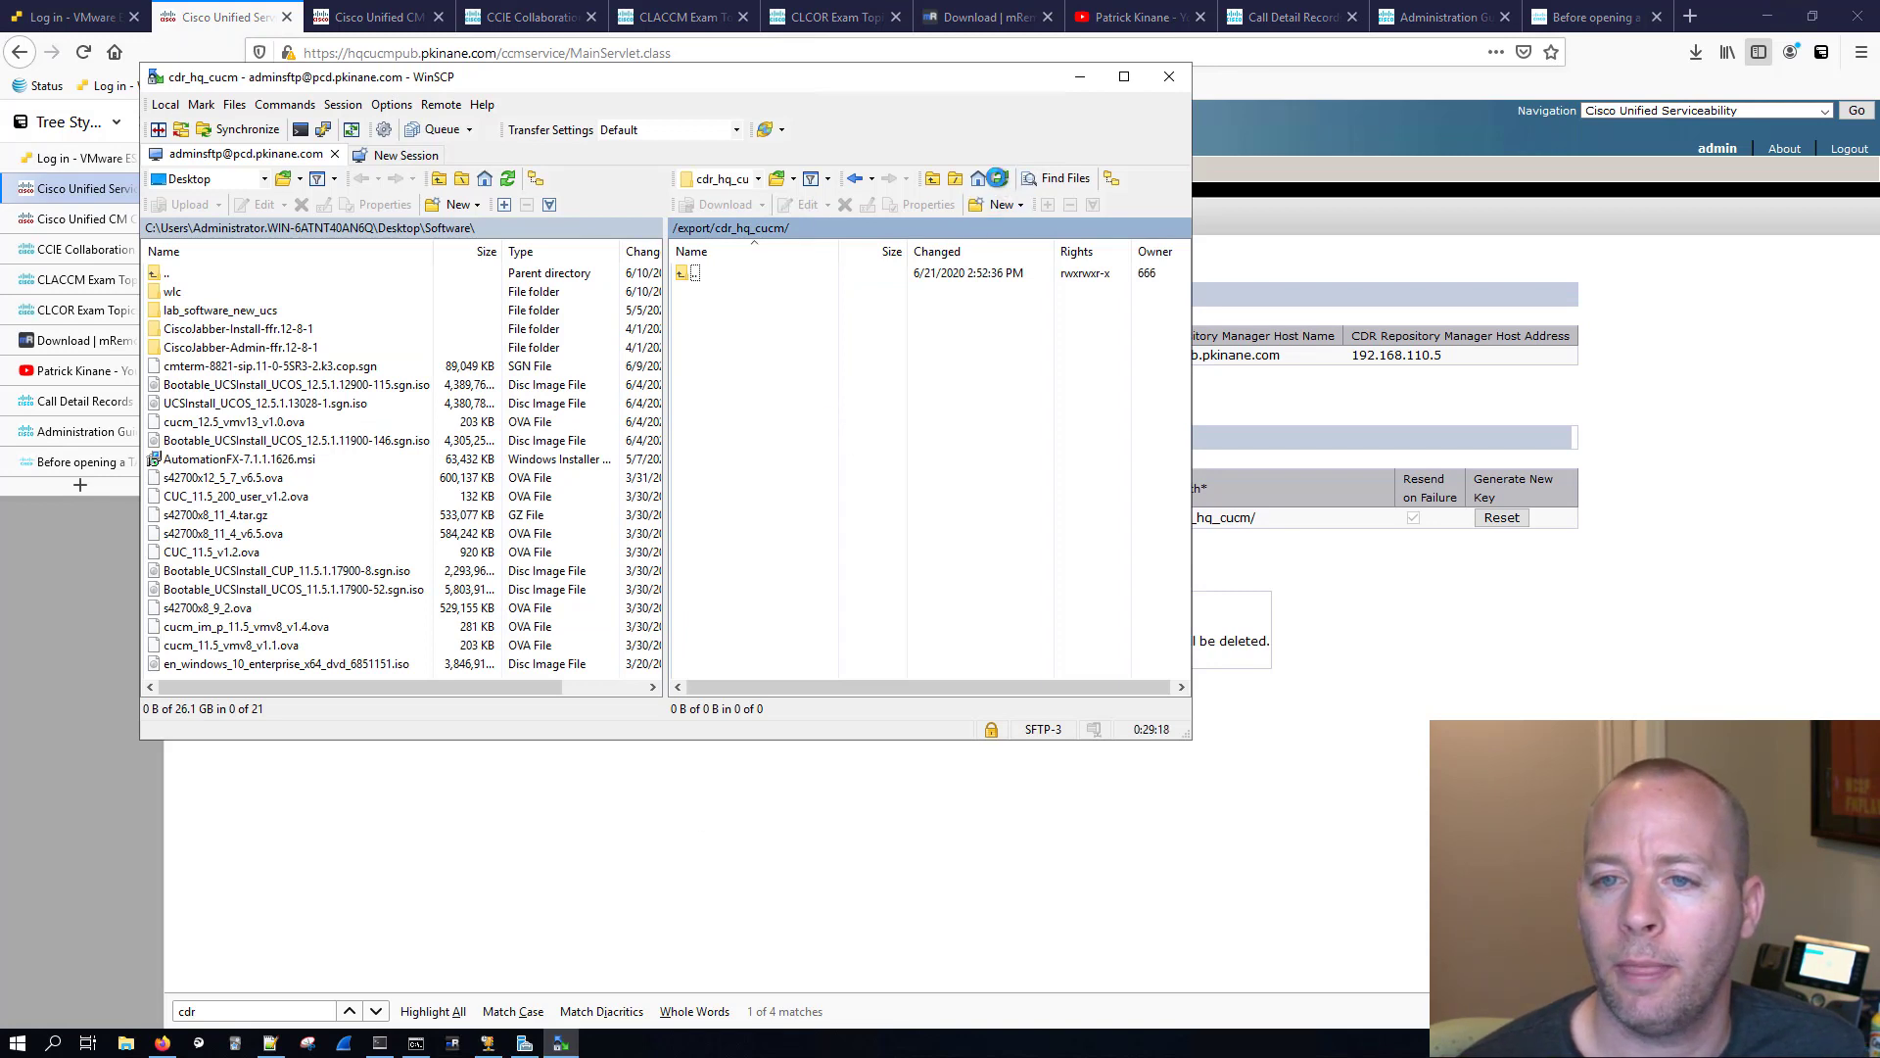
{"action": "left_click", "coordinate": [1001, 184]}
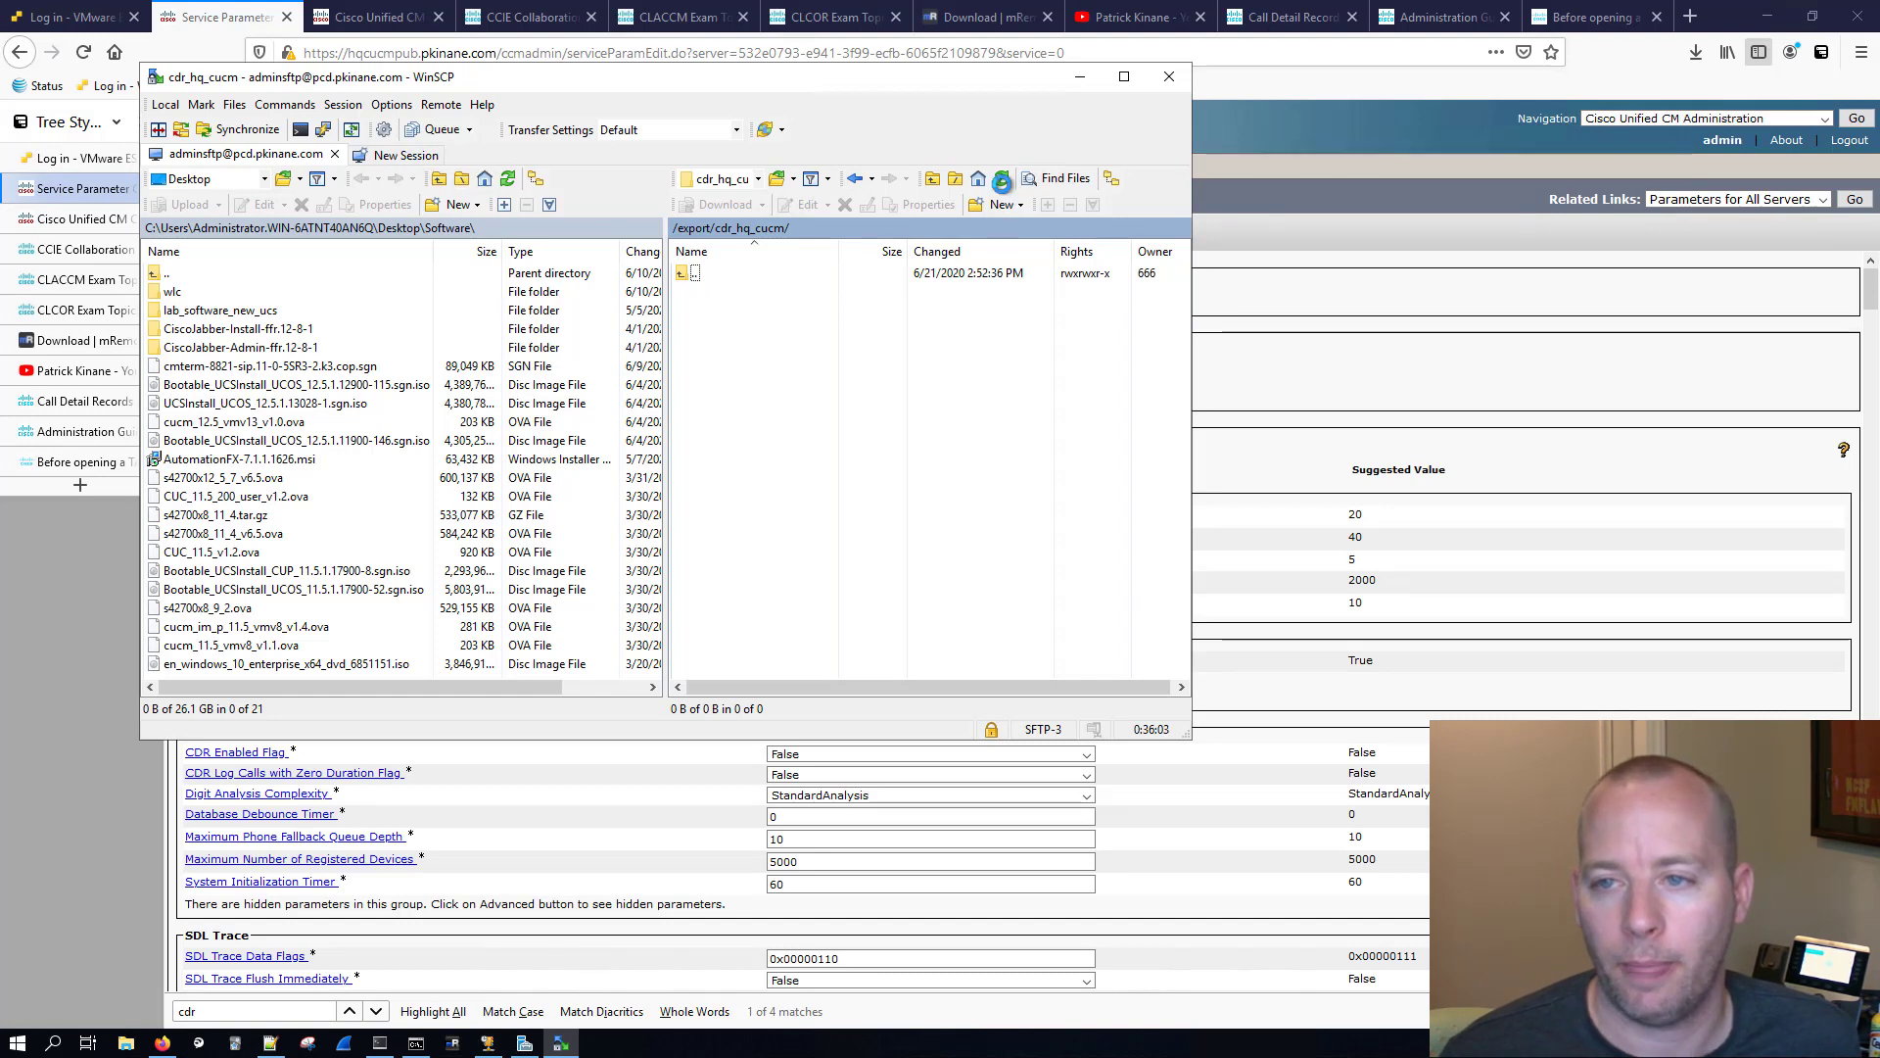
{"action": "left_click", "coordinate": [1001, 182]}
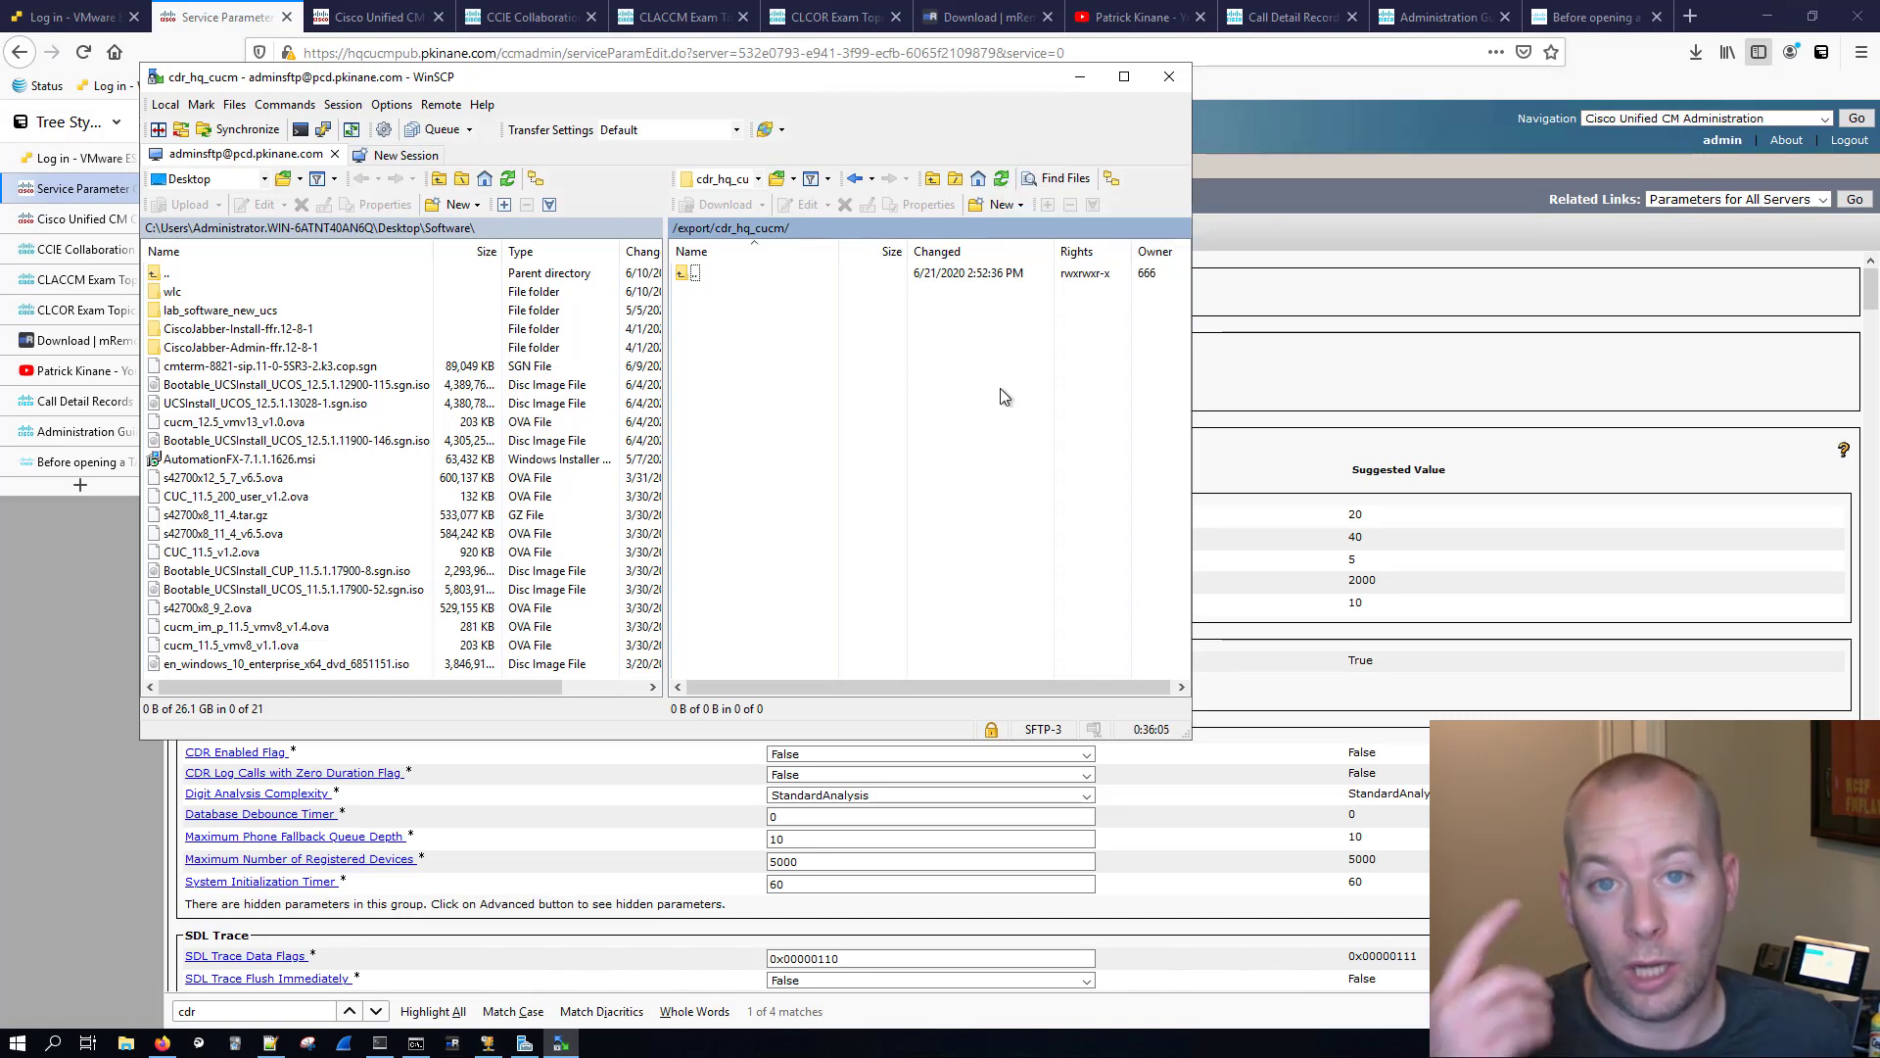
Step: In hqcucmsuba's Cisco CallManager service parameters in the browser, set CDR Enabled Flag and CDR Log Calls with Zero Duration Flag to True and save
{"action": "left_click", "coordinate": [123, 756]}
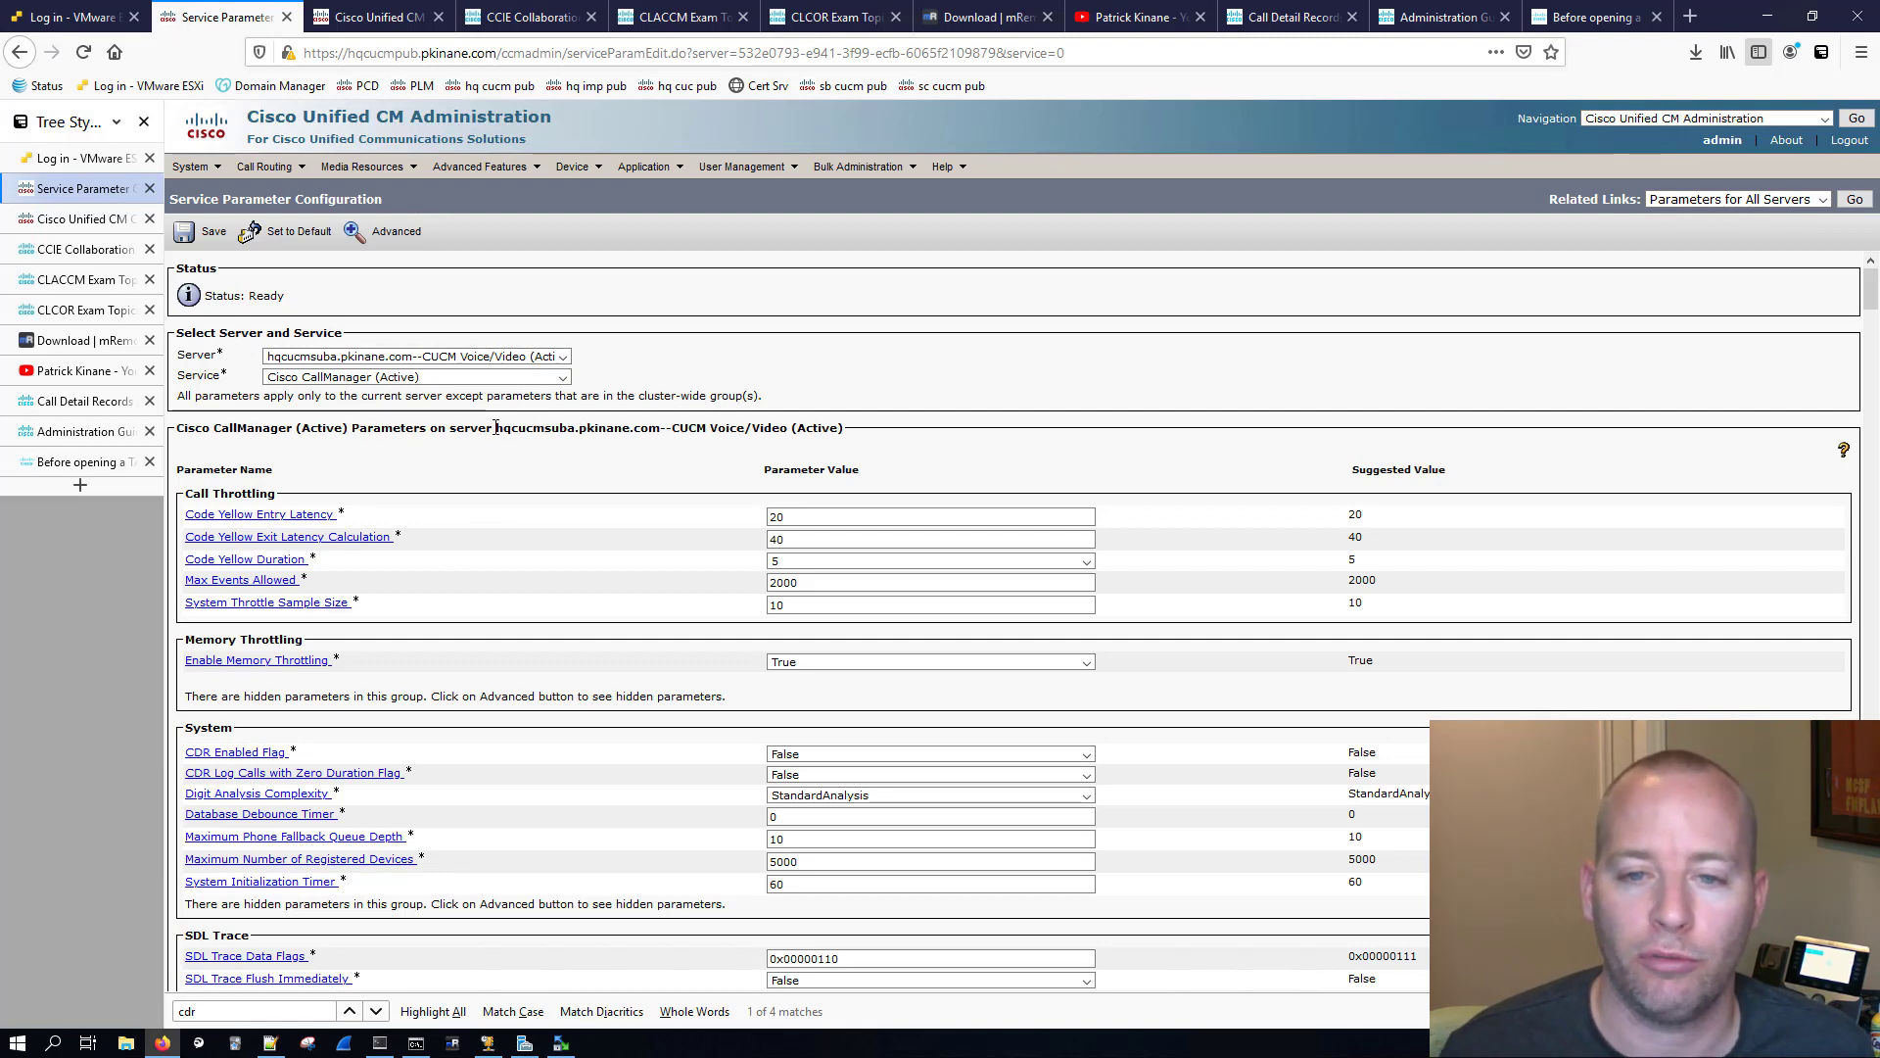
{"action": "left_click_drag", "start_coordinate": [496, 428], "coordinate": [580, 427]}
{"action": "scroll", "coordinate": [524, 680], "scroll_direction": "down", "scroll_amount": 7}
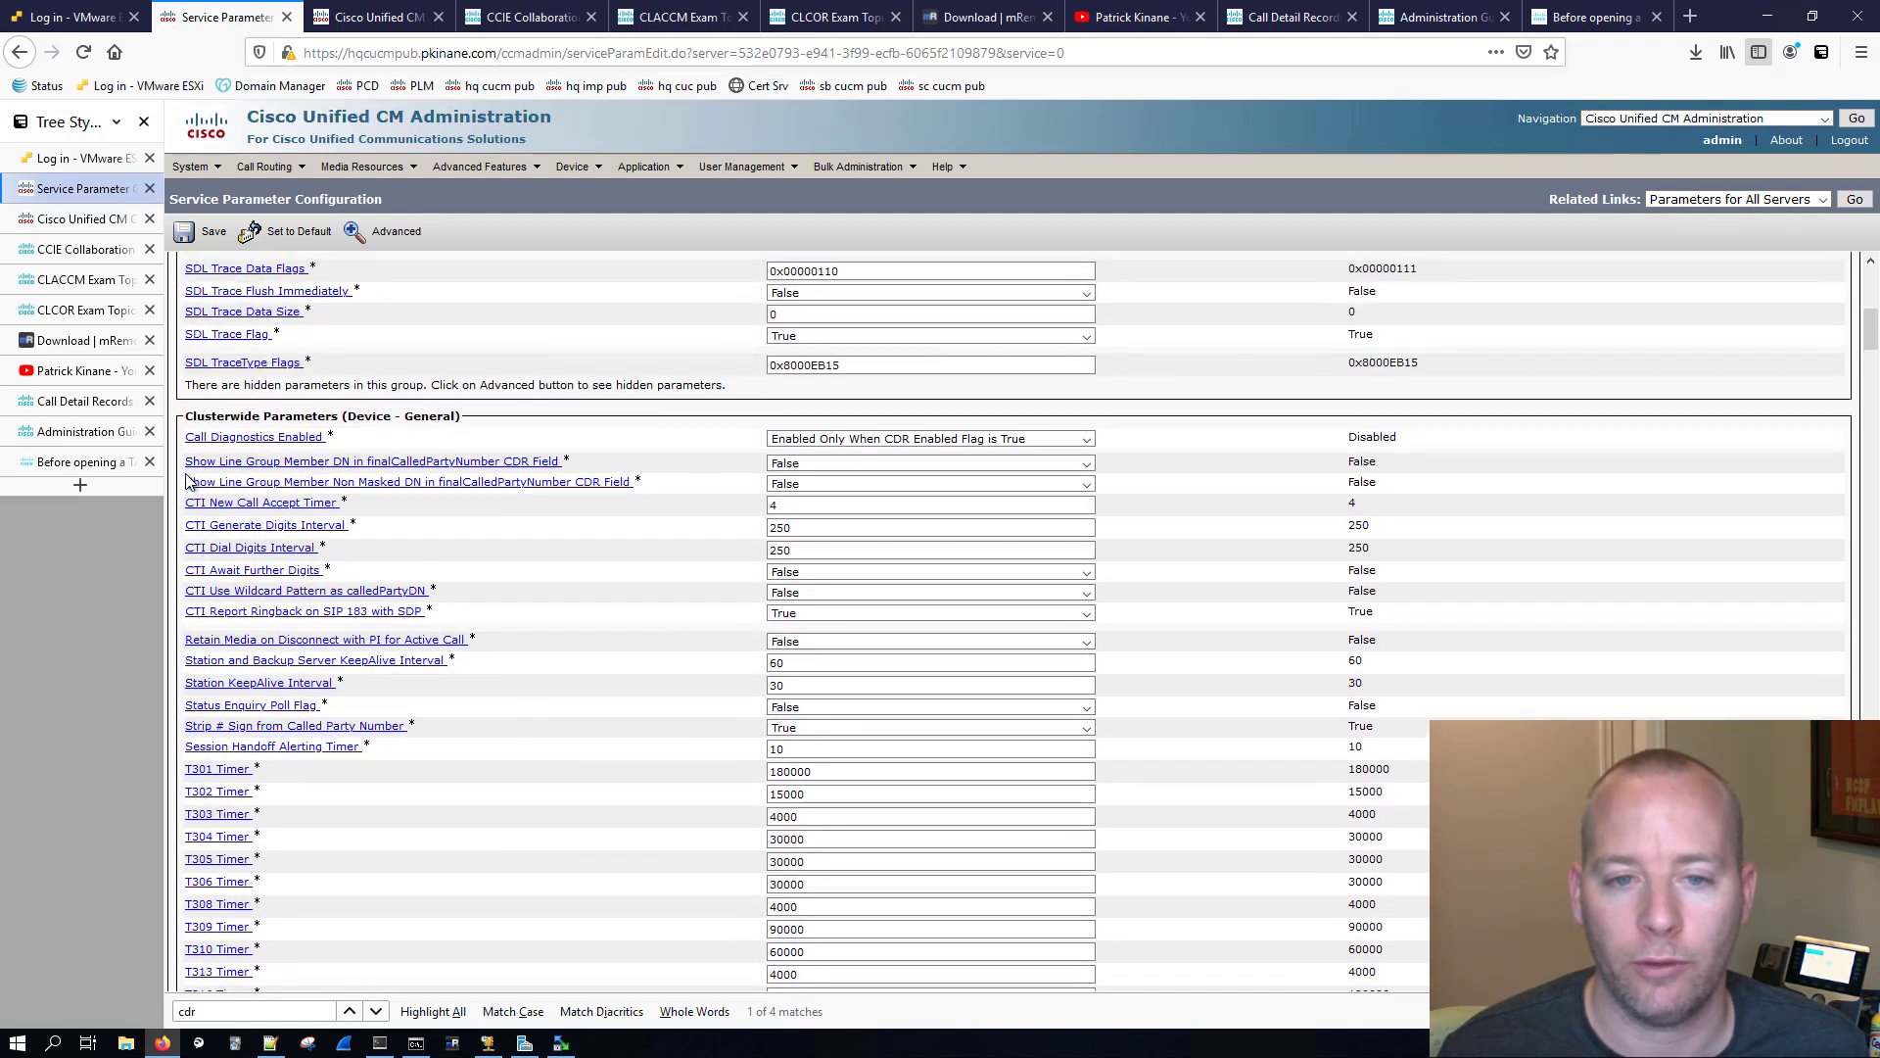
{"action": "left_click_drag", "start_coordinate": [183, 415], "coordinate": [481, 431]}
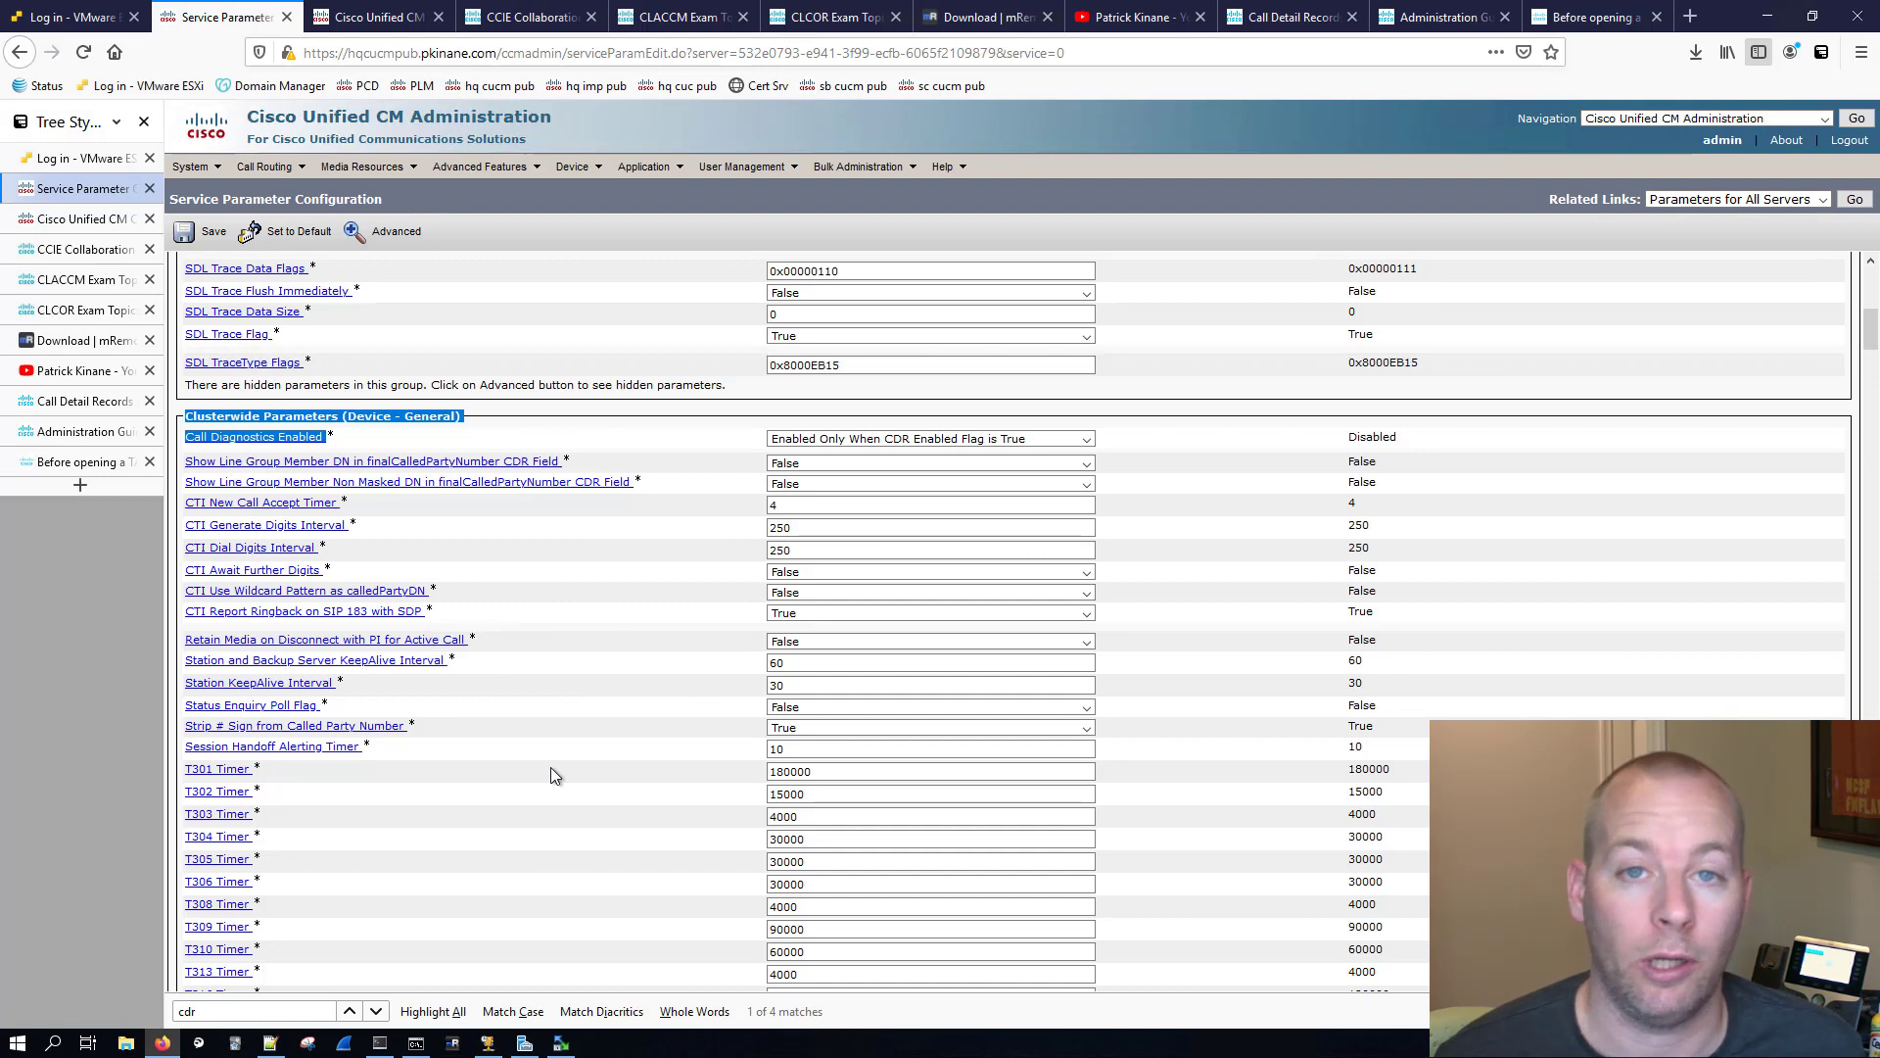
{"action": "scroll", "coordinate": [544, 748], "scroll_direction": "up", "scroll_amount": 7}
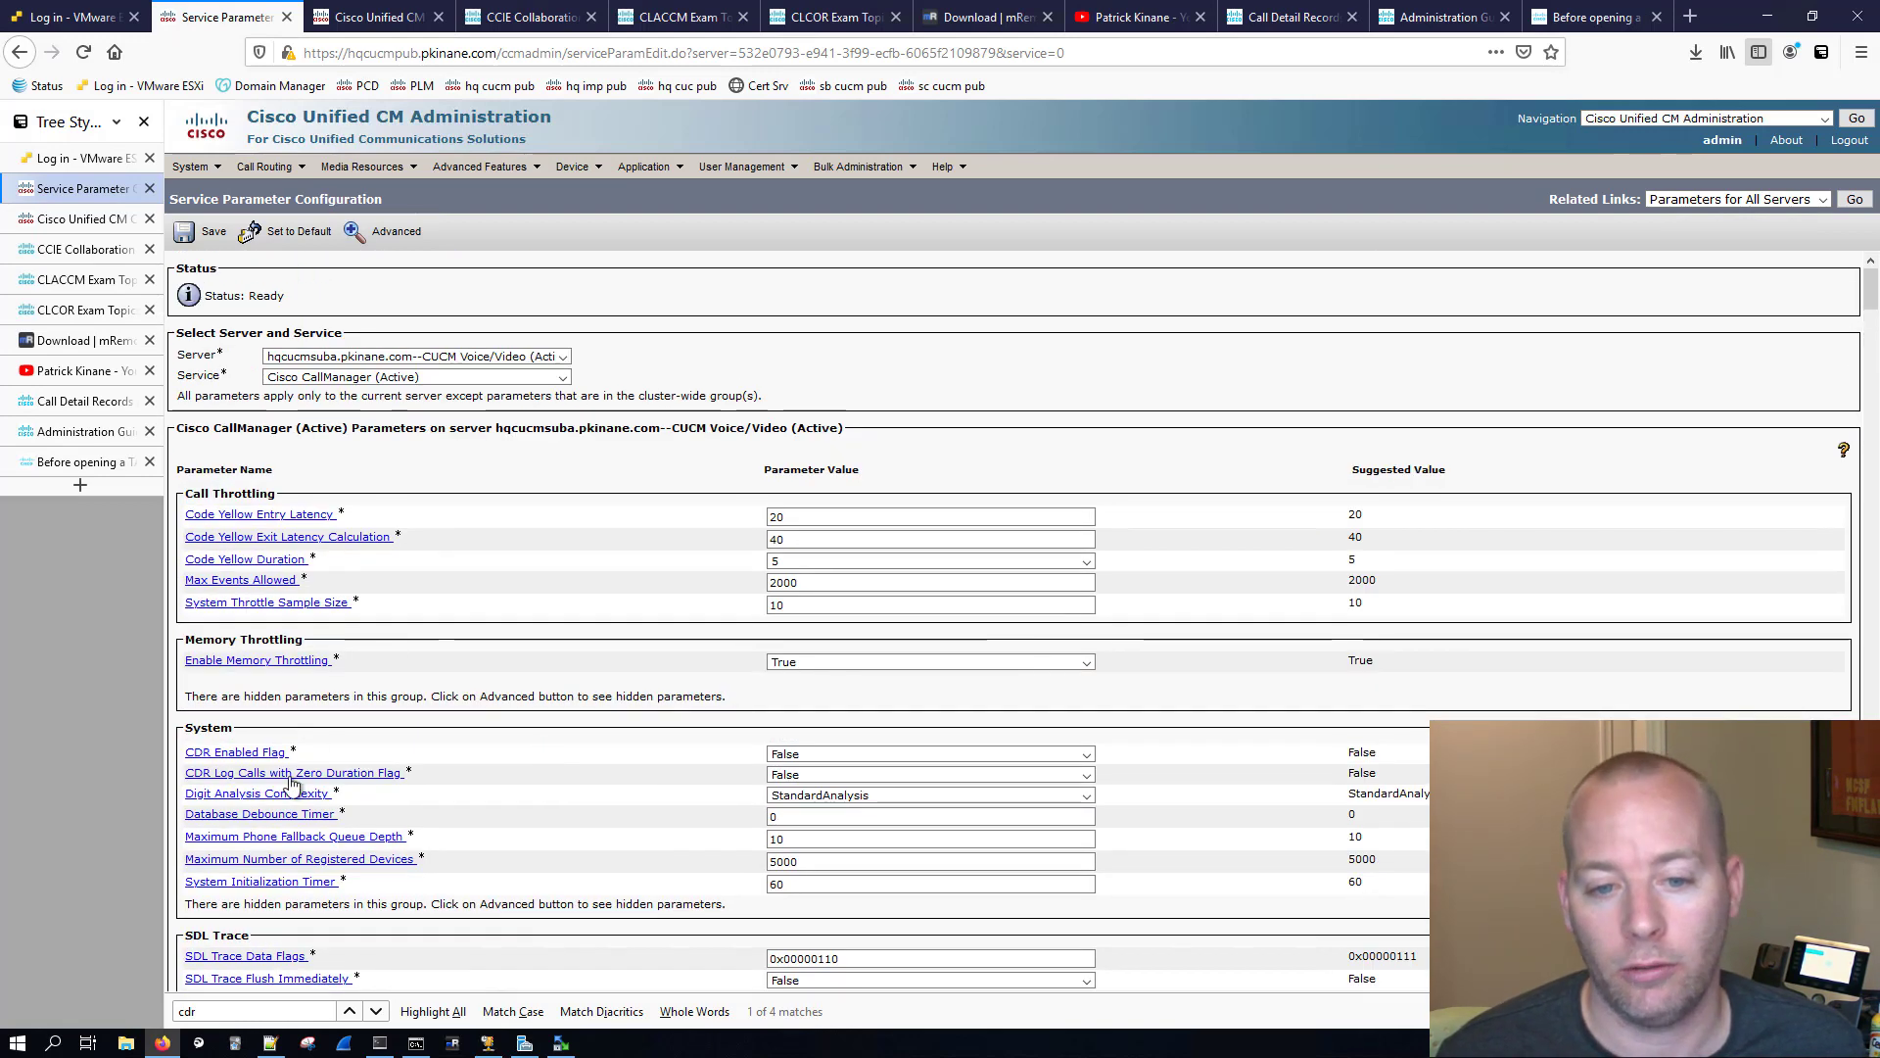
{"action": "left_click", "coordinate": [785, 754]}
{"action": "left_click", "coordinate": [788, 774]}
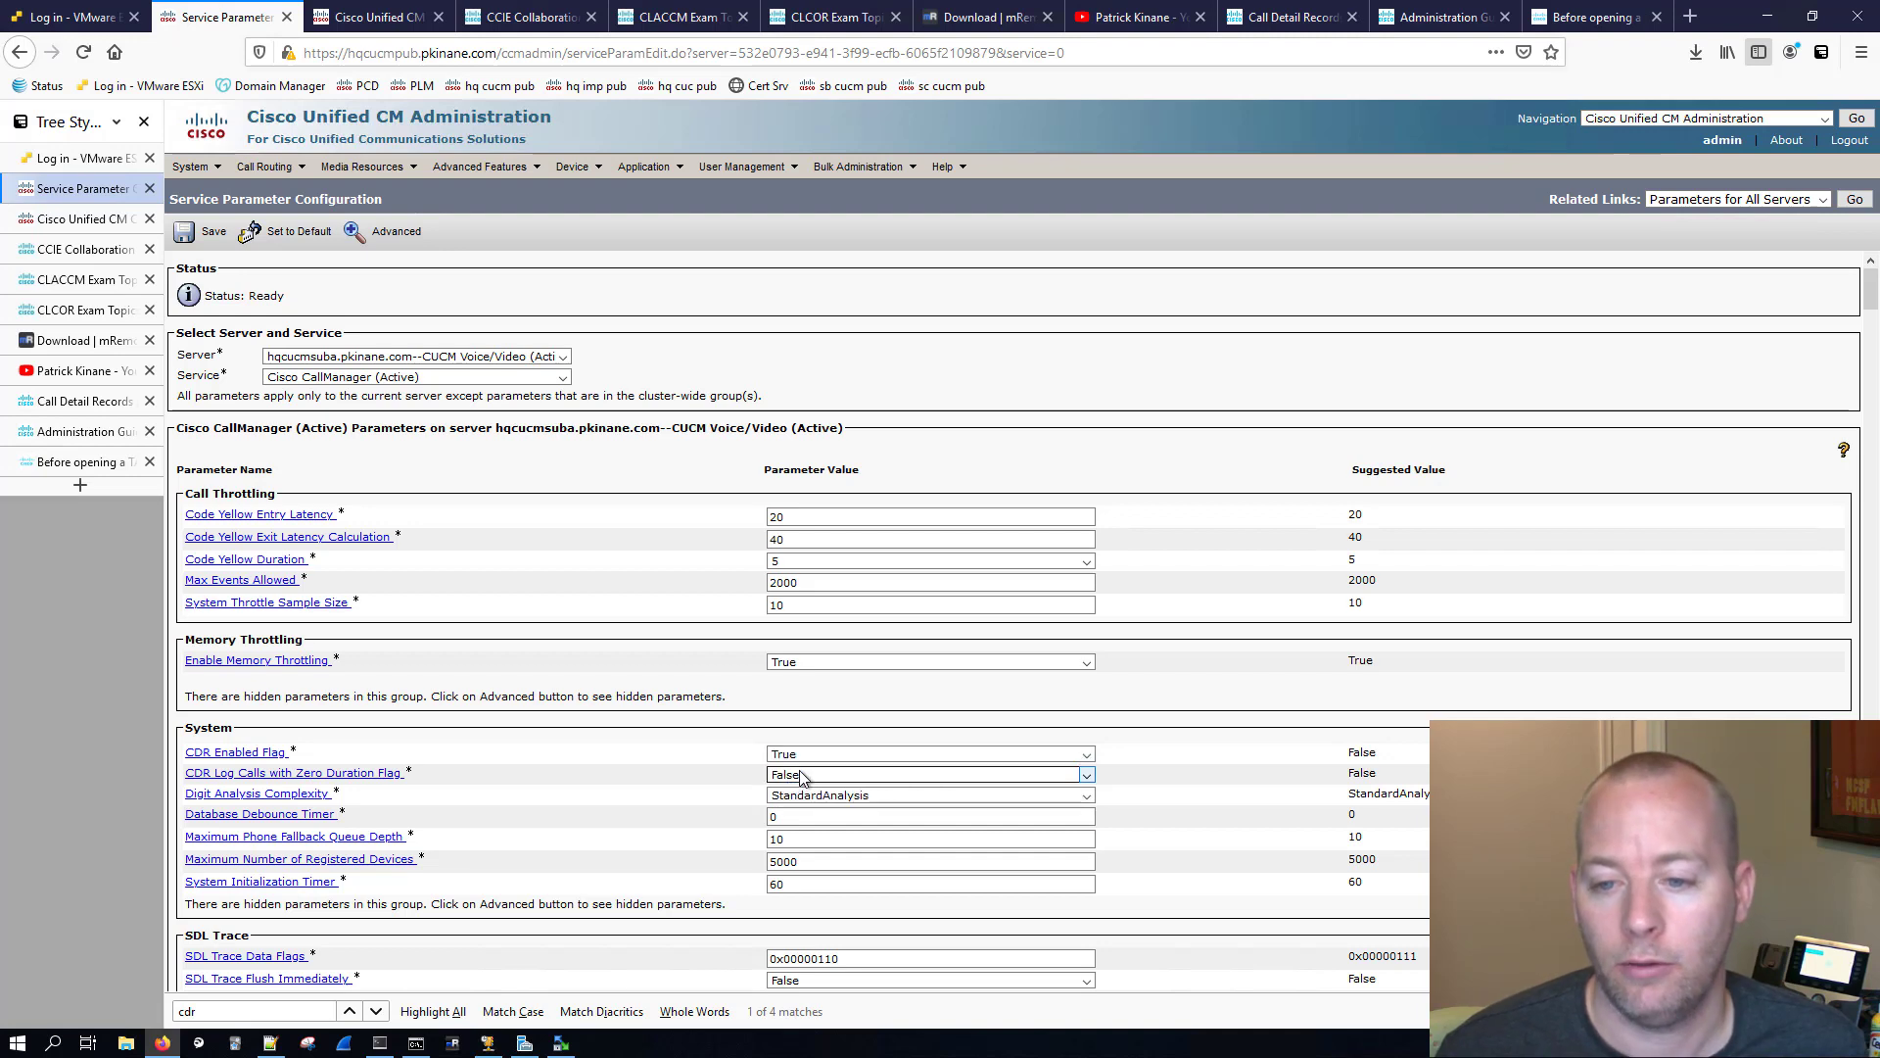
{"action": "left_click", "coordinate": [789, 775]}
{"action": "left_click", "coordinate": [791, 794]}
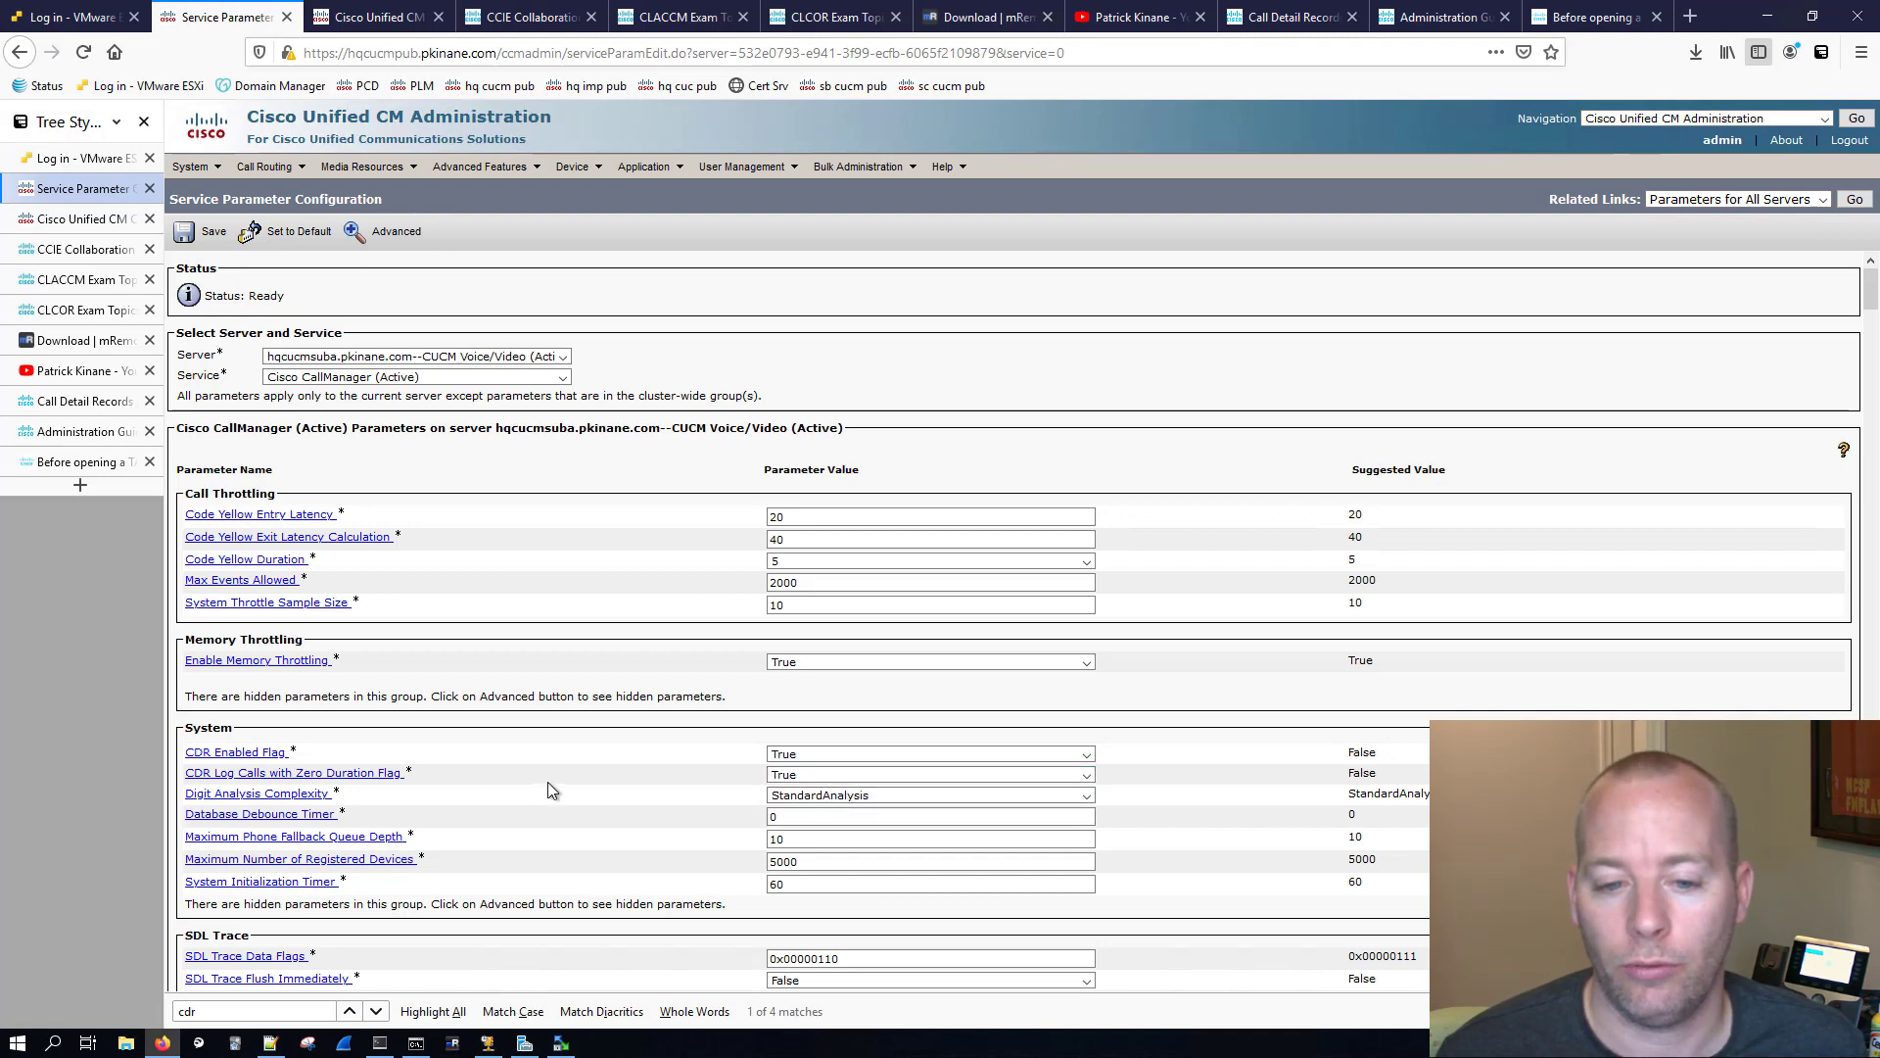
{"action": "scroll", "coordinate": [578, 748], "scroll_direction": "down", "scroll_amount": 5}
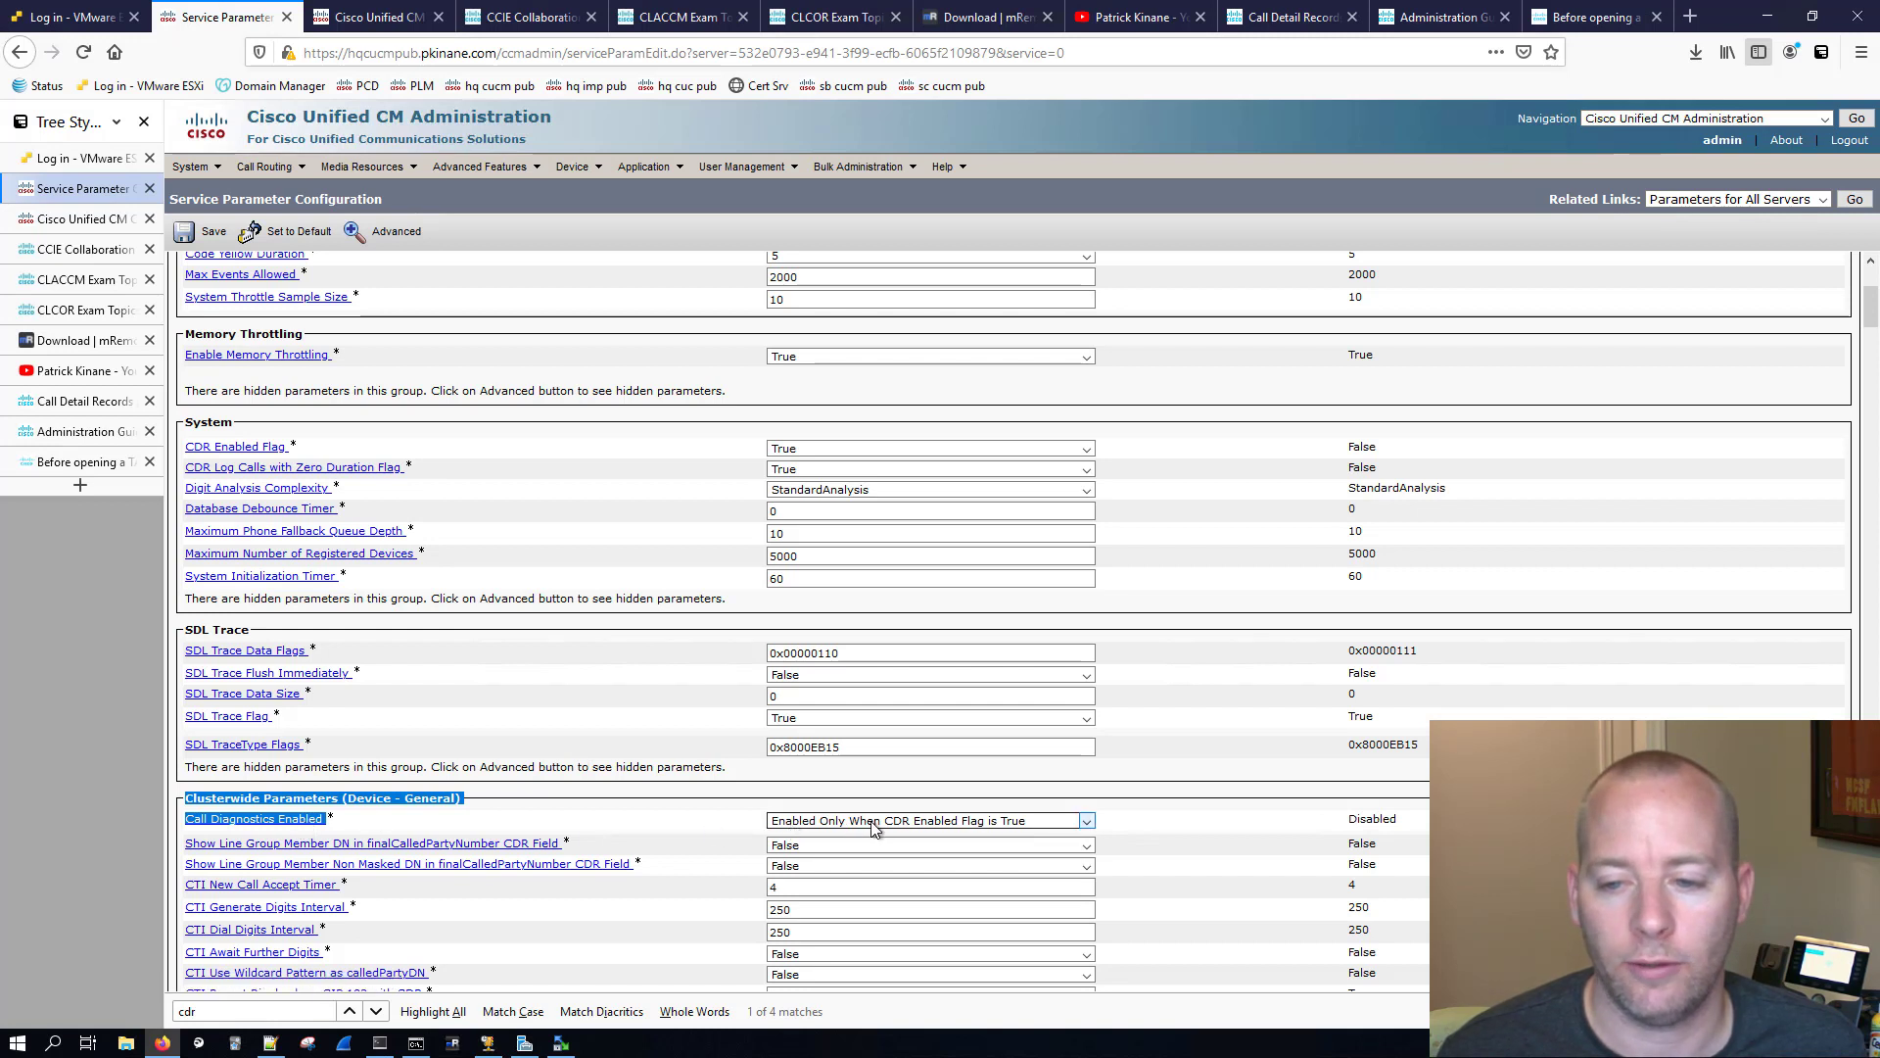
{"action": "left_click", "coordinate": [186, 243]}
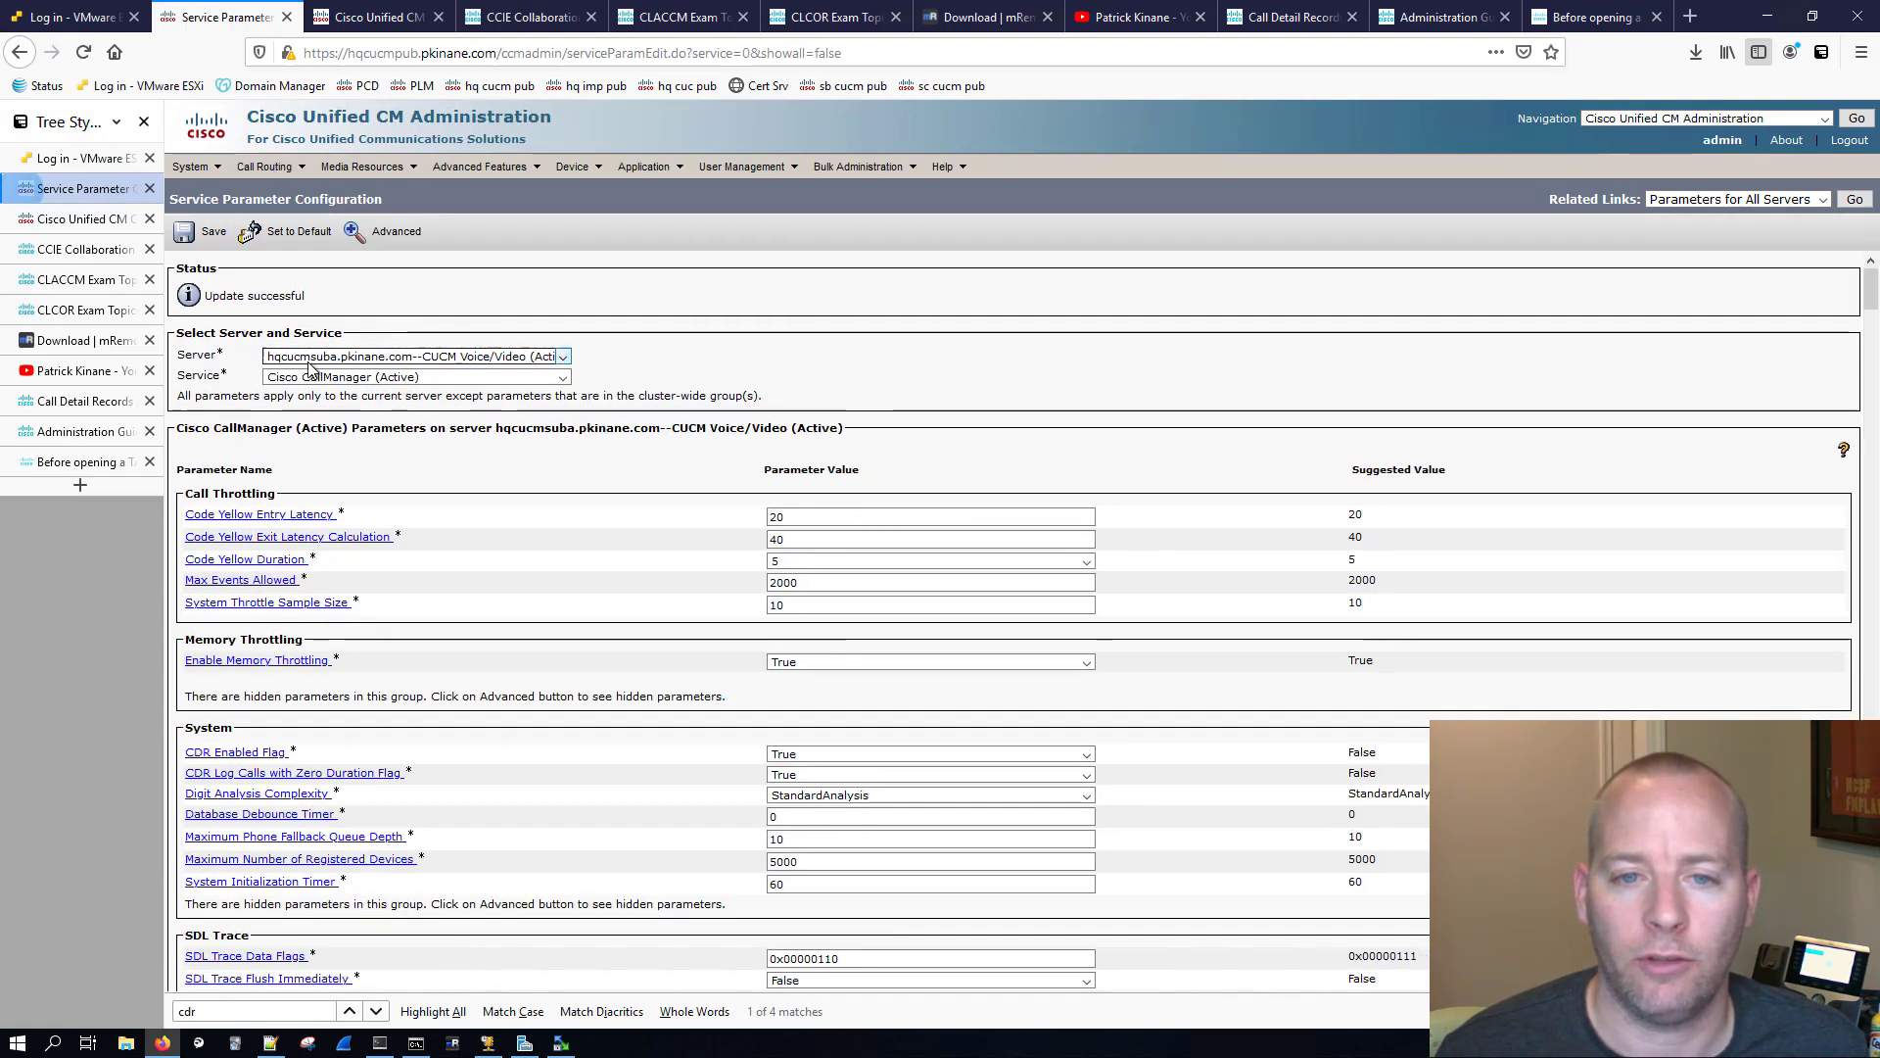
Step: Switch the service parameters to server hqcucmsubb, set CDR Enabled Flag and CDR Log Calls with Zero Duration Flag to True, and save
{"action": "left_click", "coordinate": [313, 358]}
{"action": "left_click", "coordinate": [329, 415]}
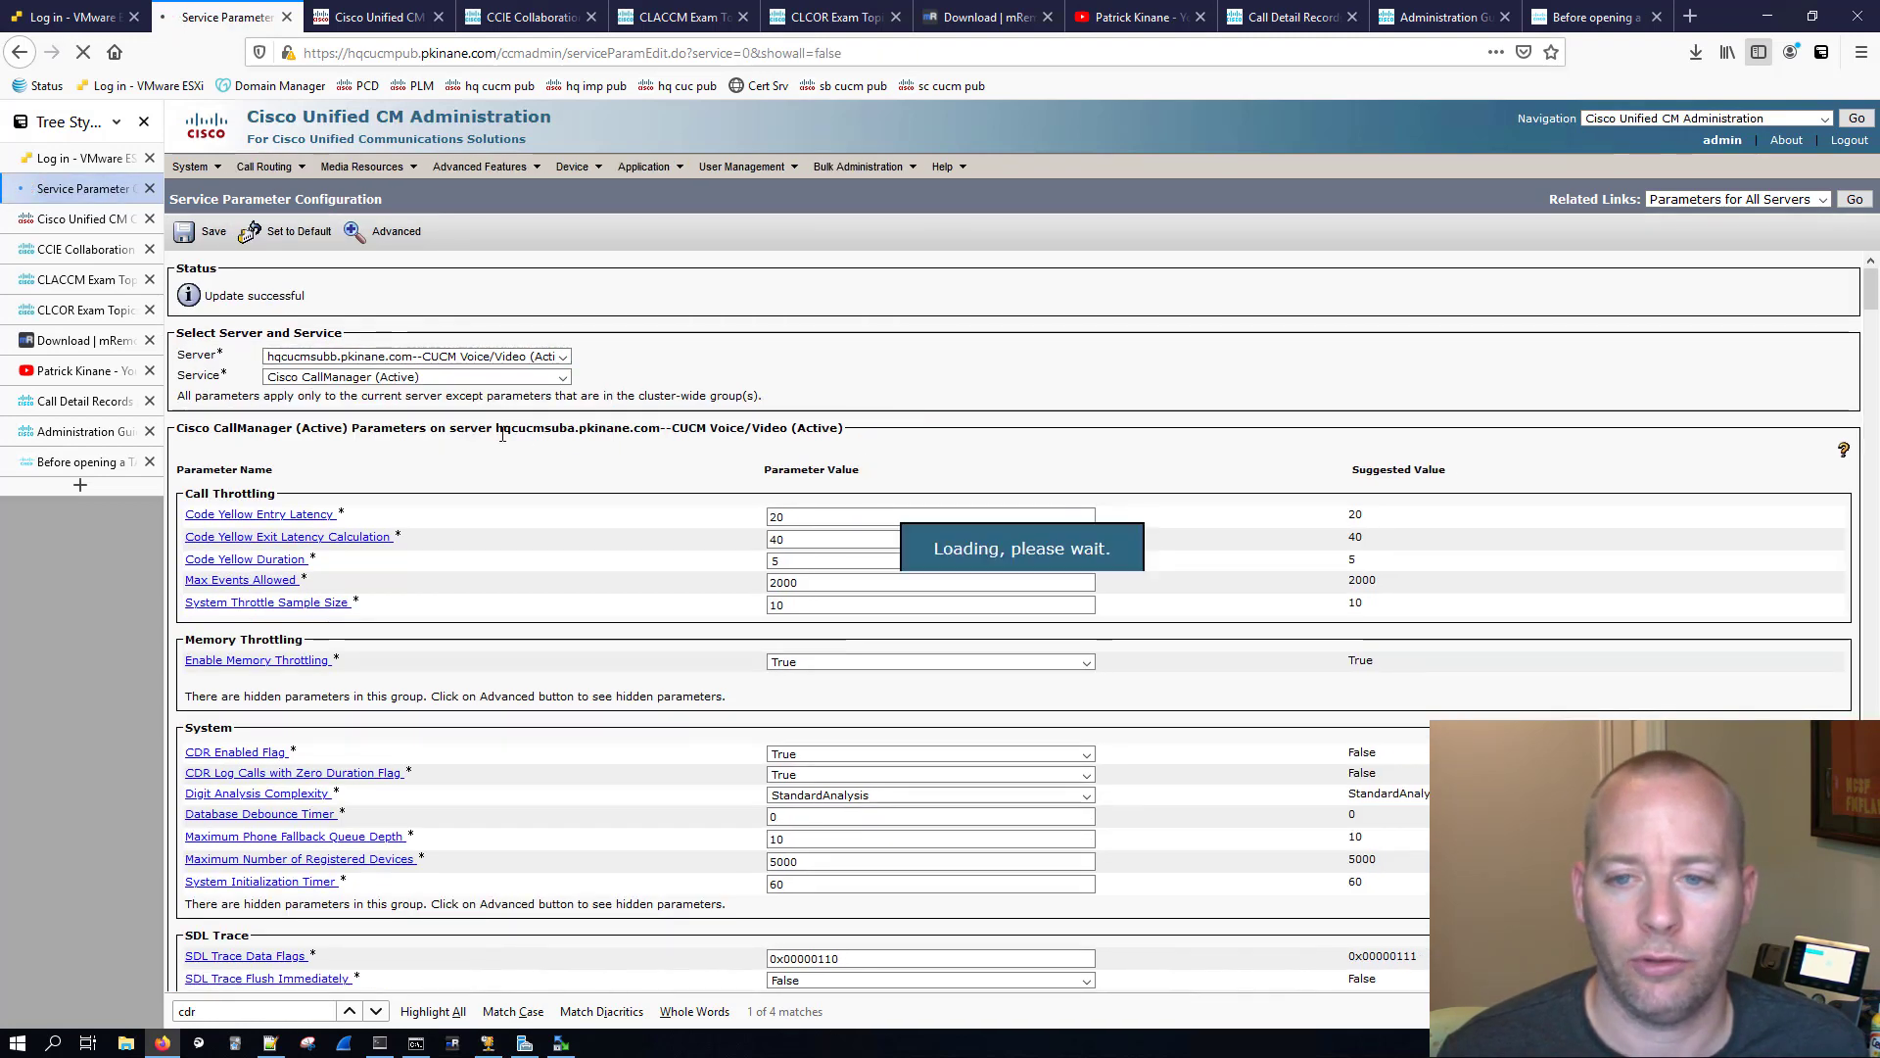
{"action": "left_click", "coordinate": [822, 754]}
{"action": "left_click", "coordinate": [793, 774]}
{"action": "left_click", "coordinate": [791, 774]}
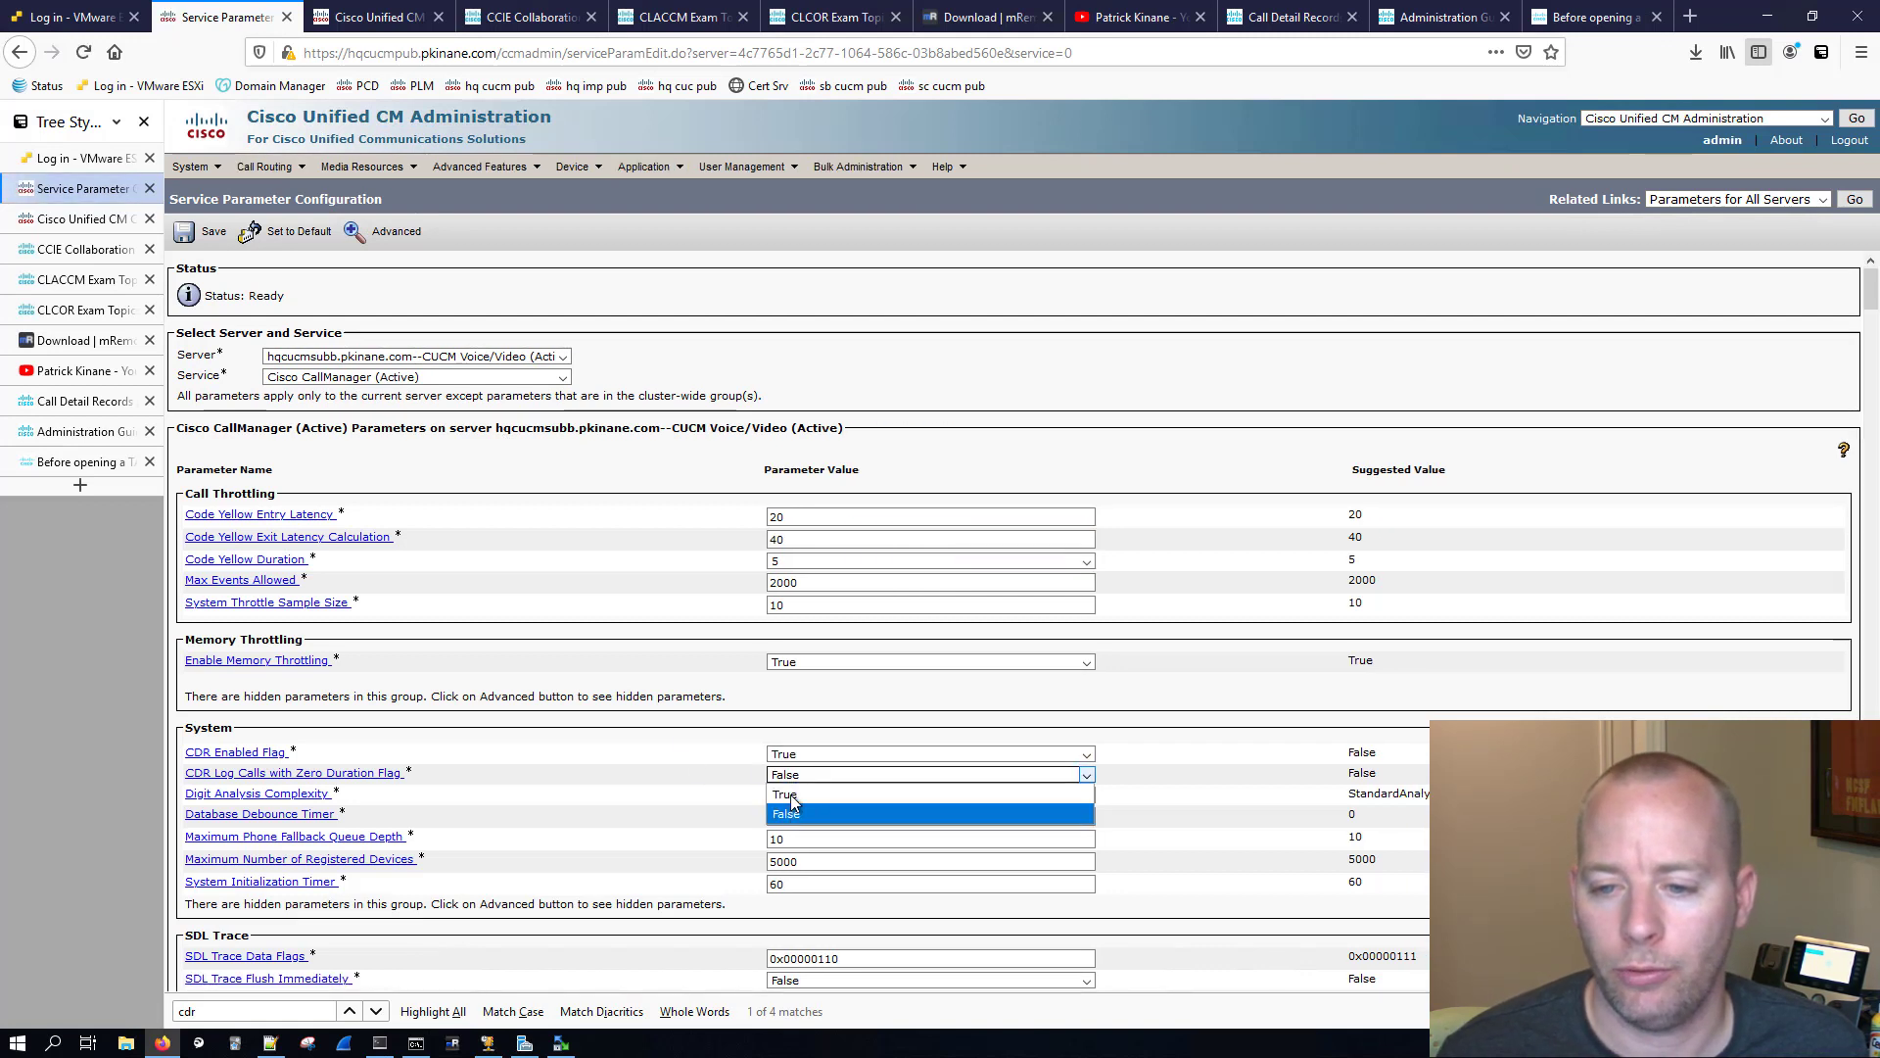
{"action": "left_click", "coordinate": [790, 795]}
{"action": "left_click", "coordinate": [208, 233]}
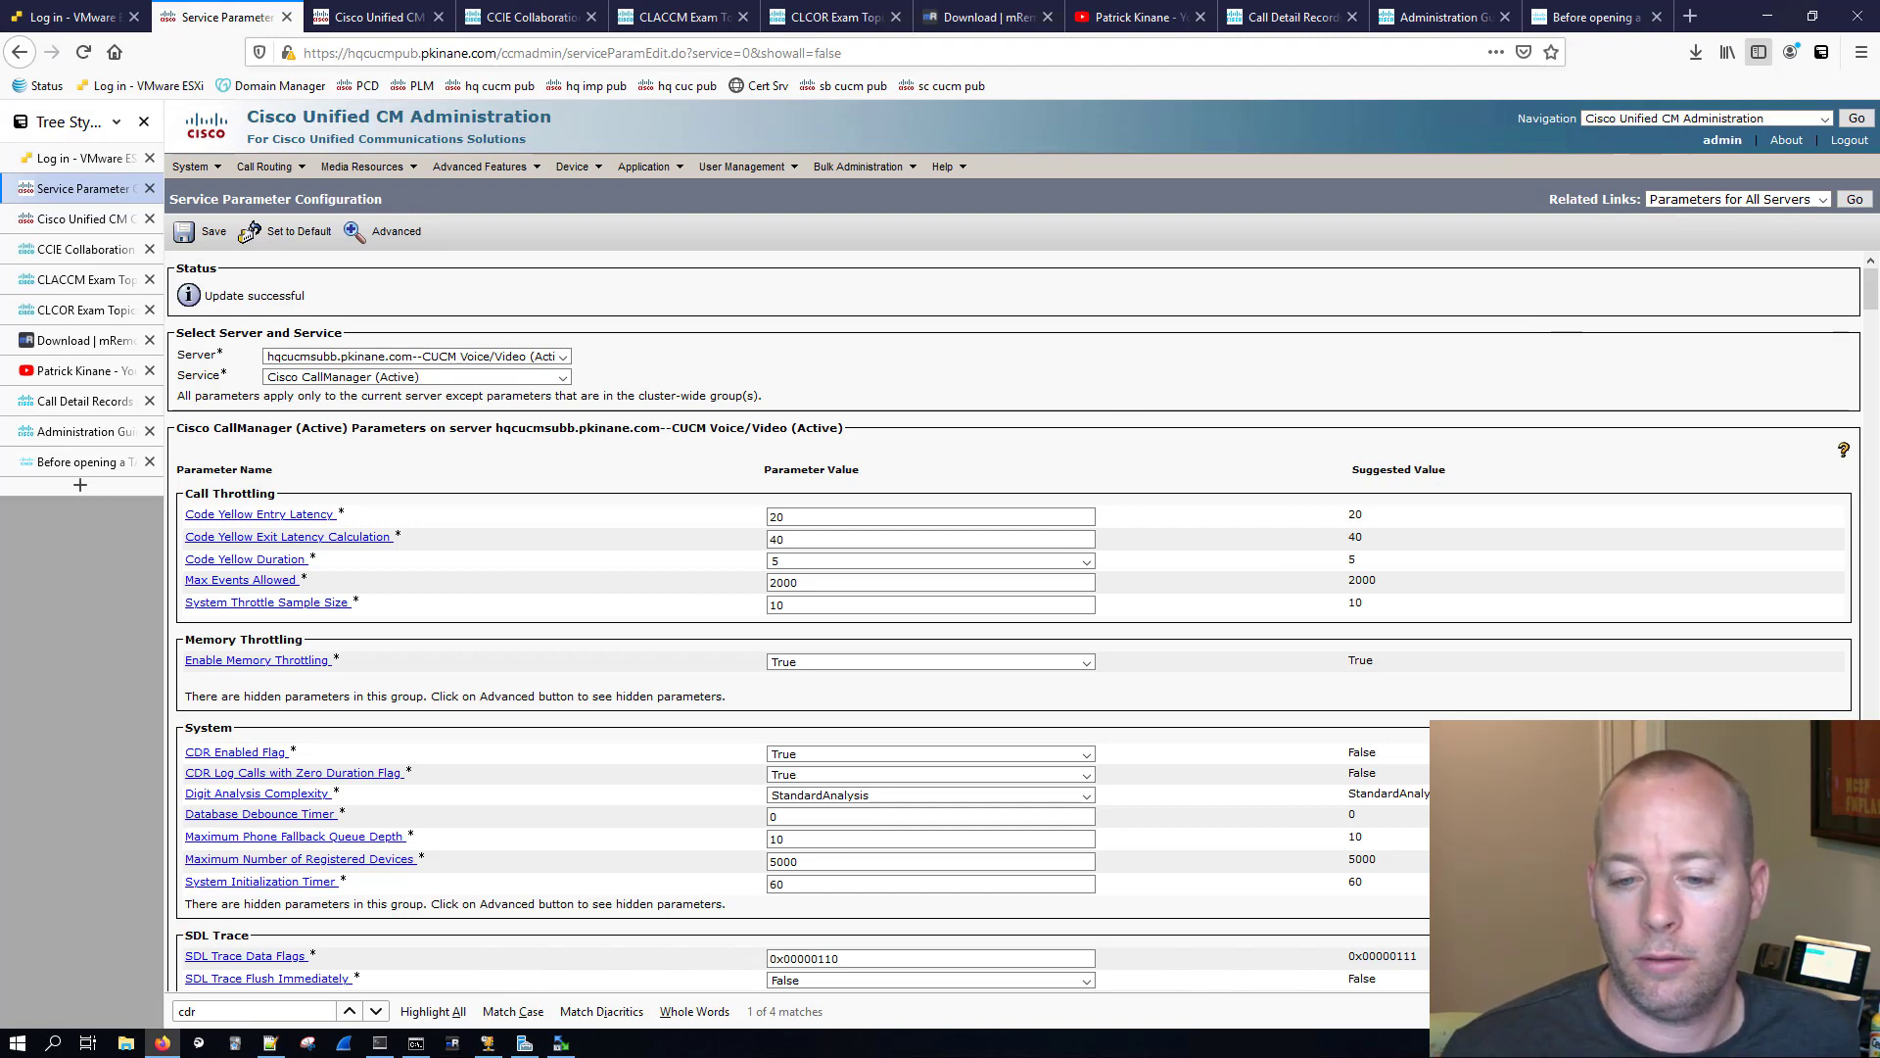
Step: Refresh the remote cdr_hq_cucm folder in WinSCP and examine the full names of the exported CDR and CMR files
{"action": "left_click", "coordinate": [560, 1043]}
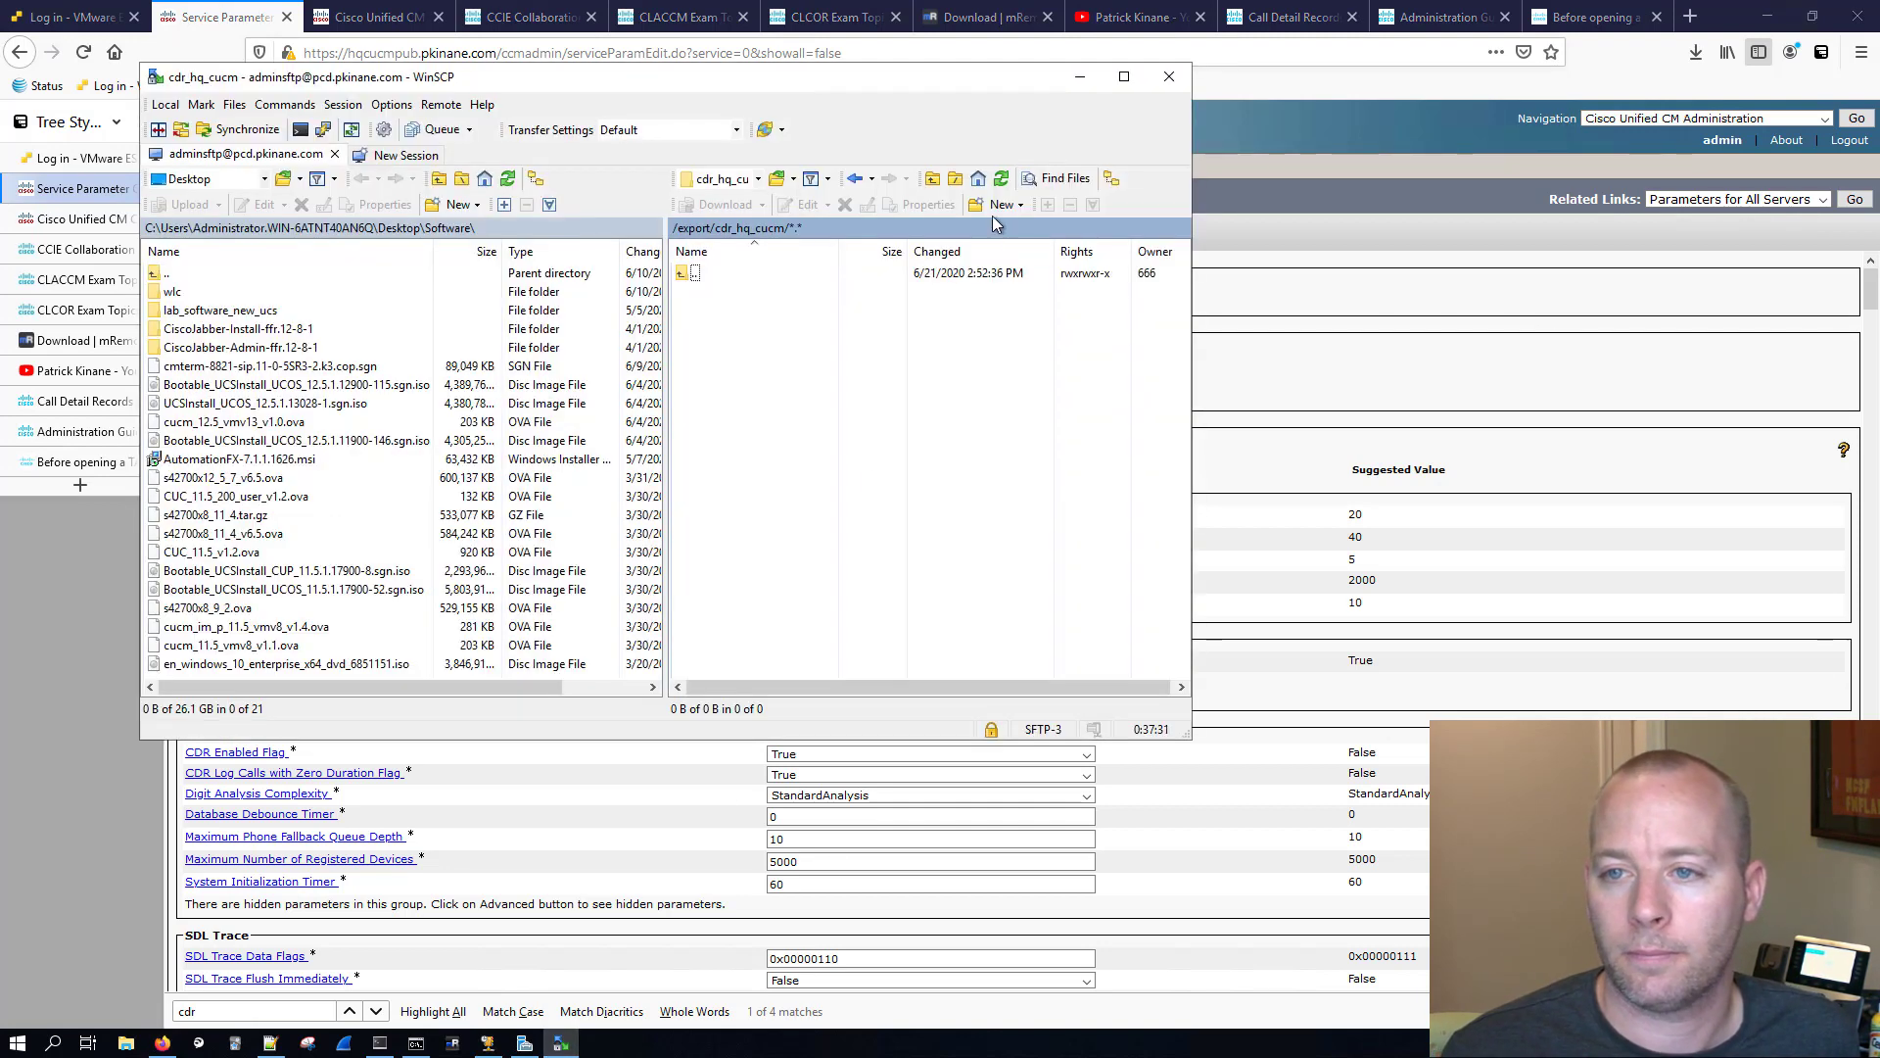
{"action": "left_click", "coordinate": [996, 180]}
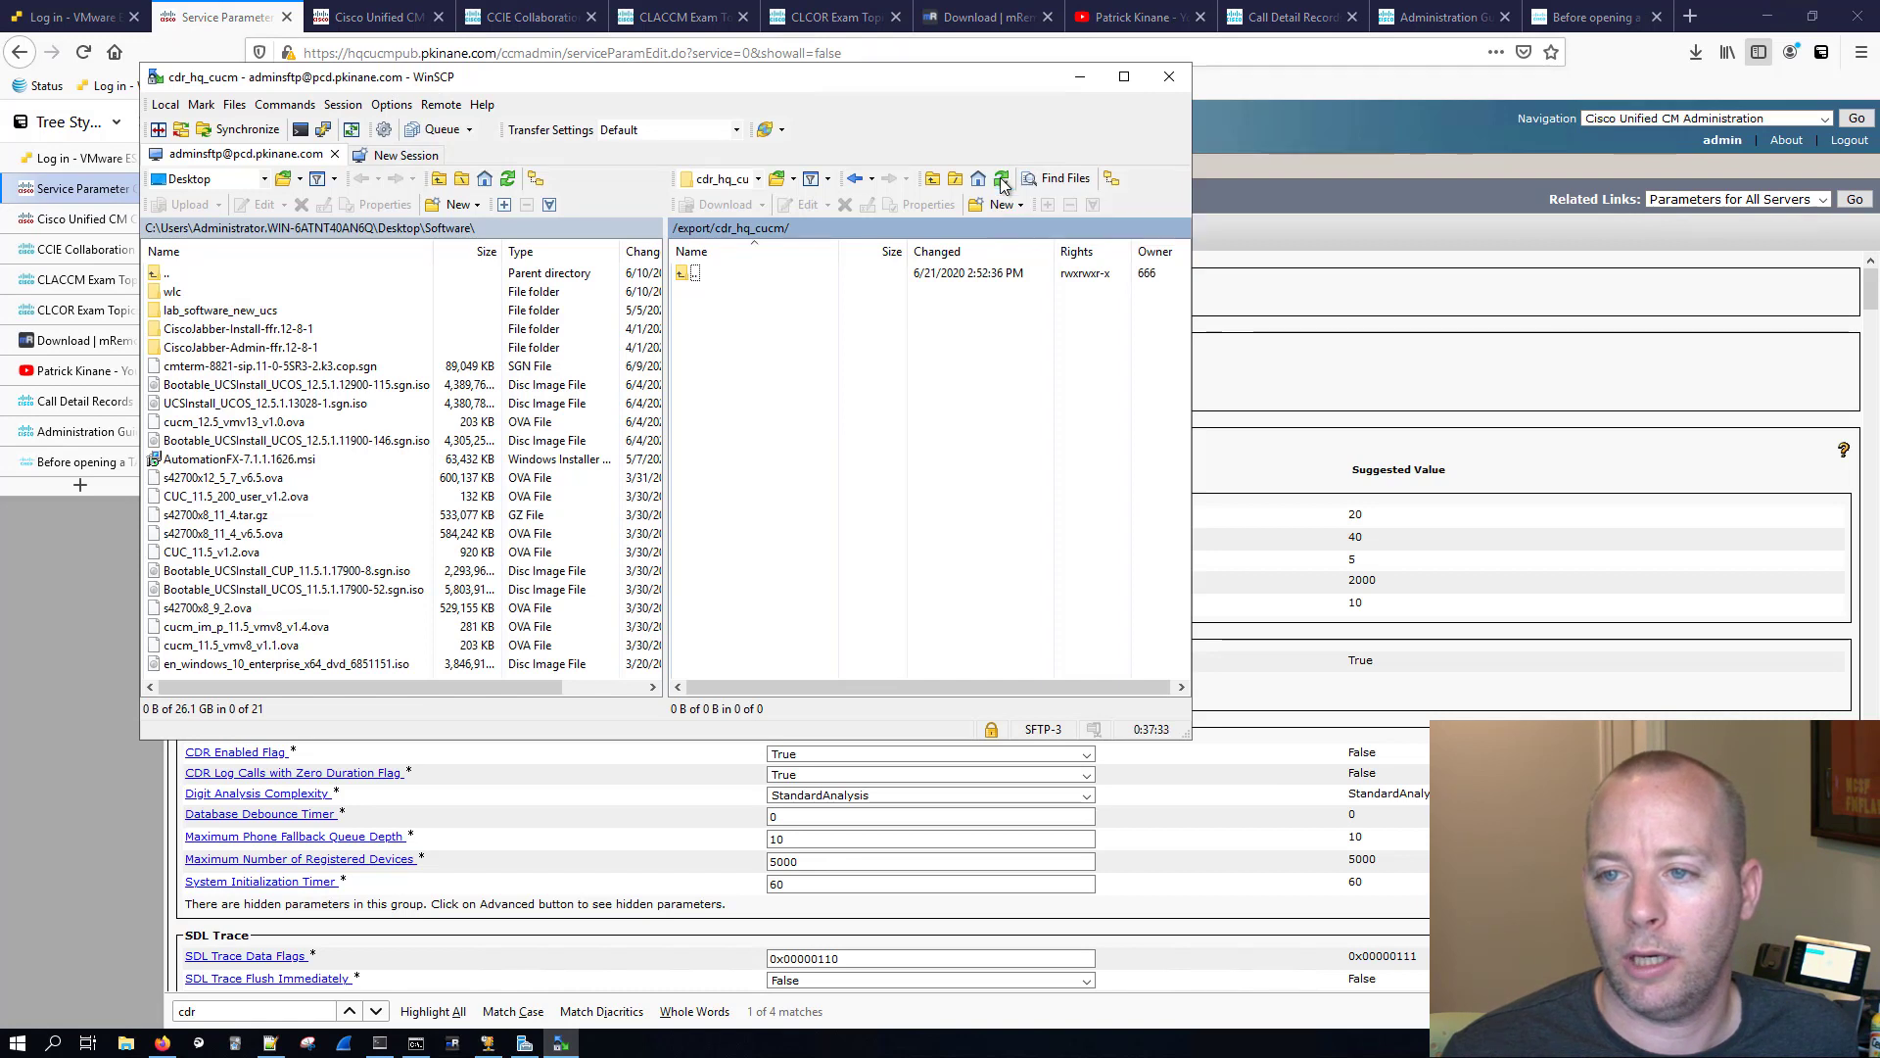
{"action": "left_click", "coordinate": [1001, 180]}
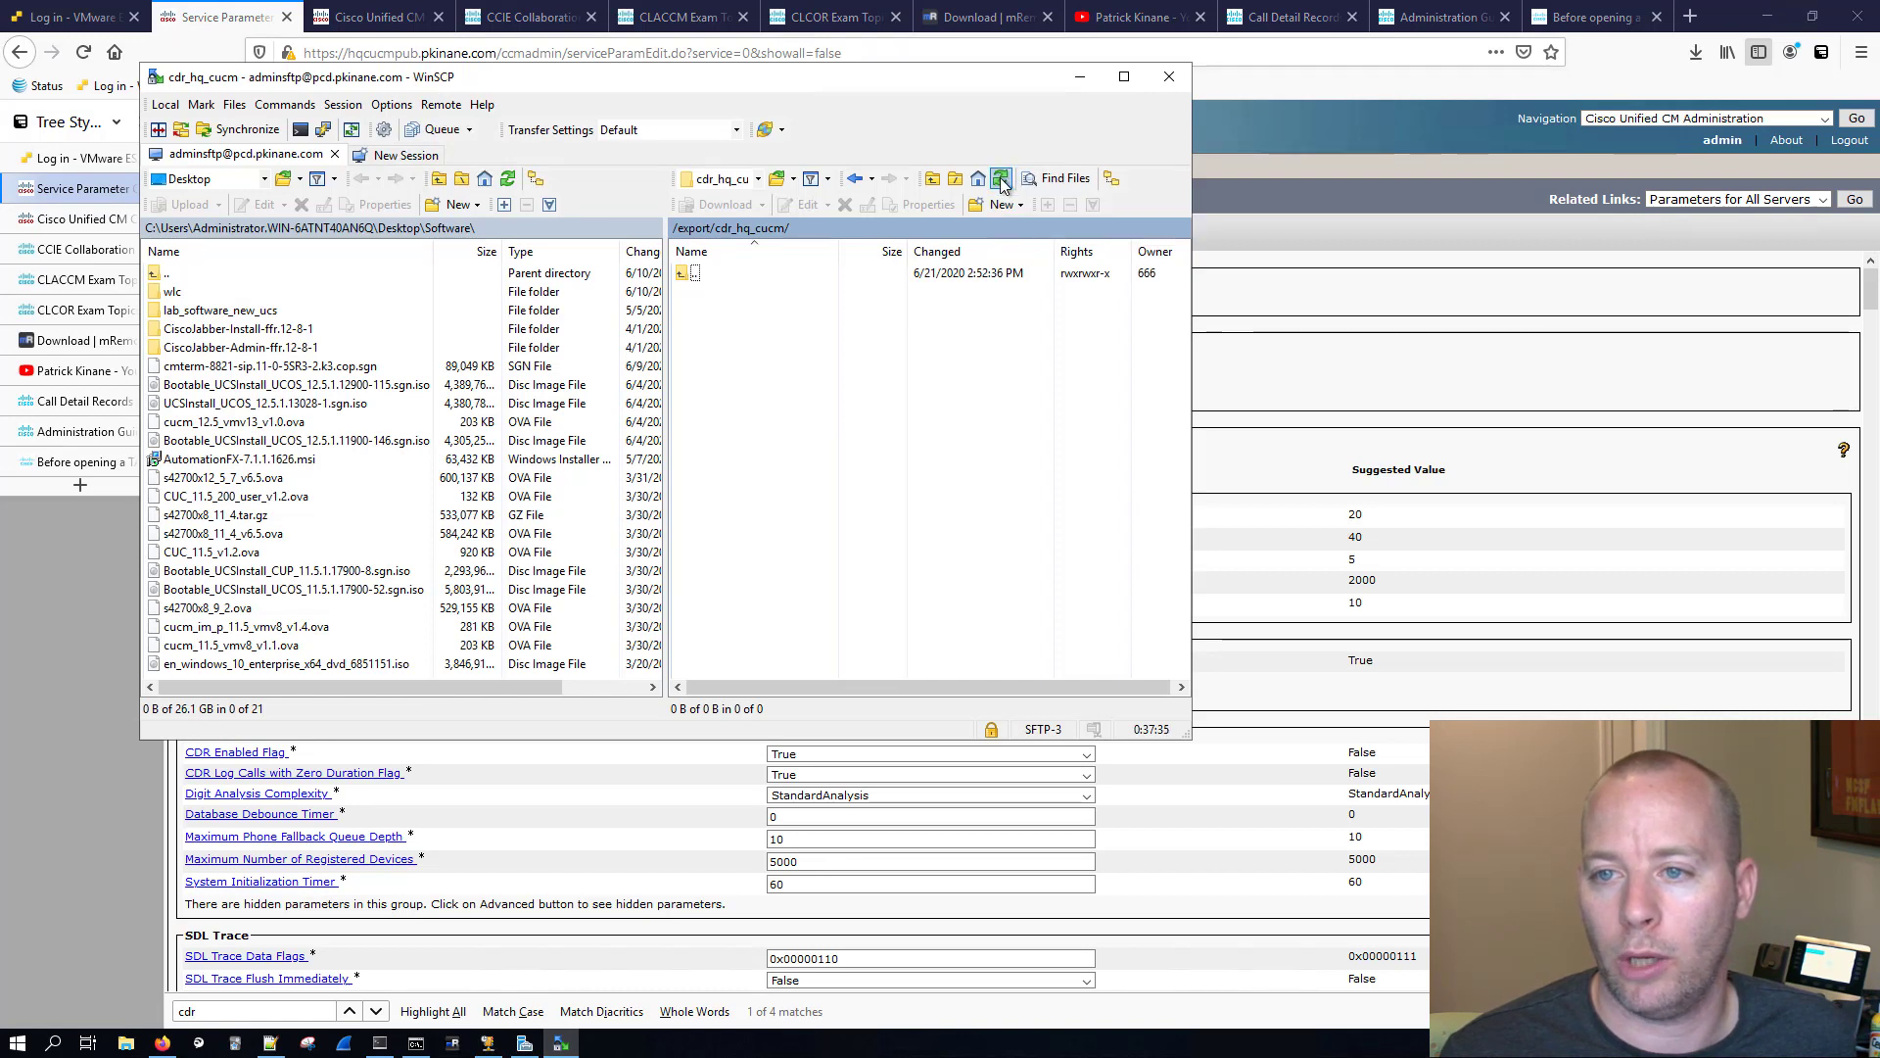
{"action": "left_click", "coordinate": [1000, 180]}
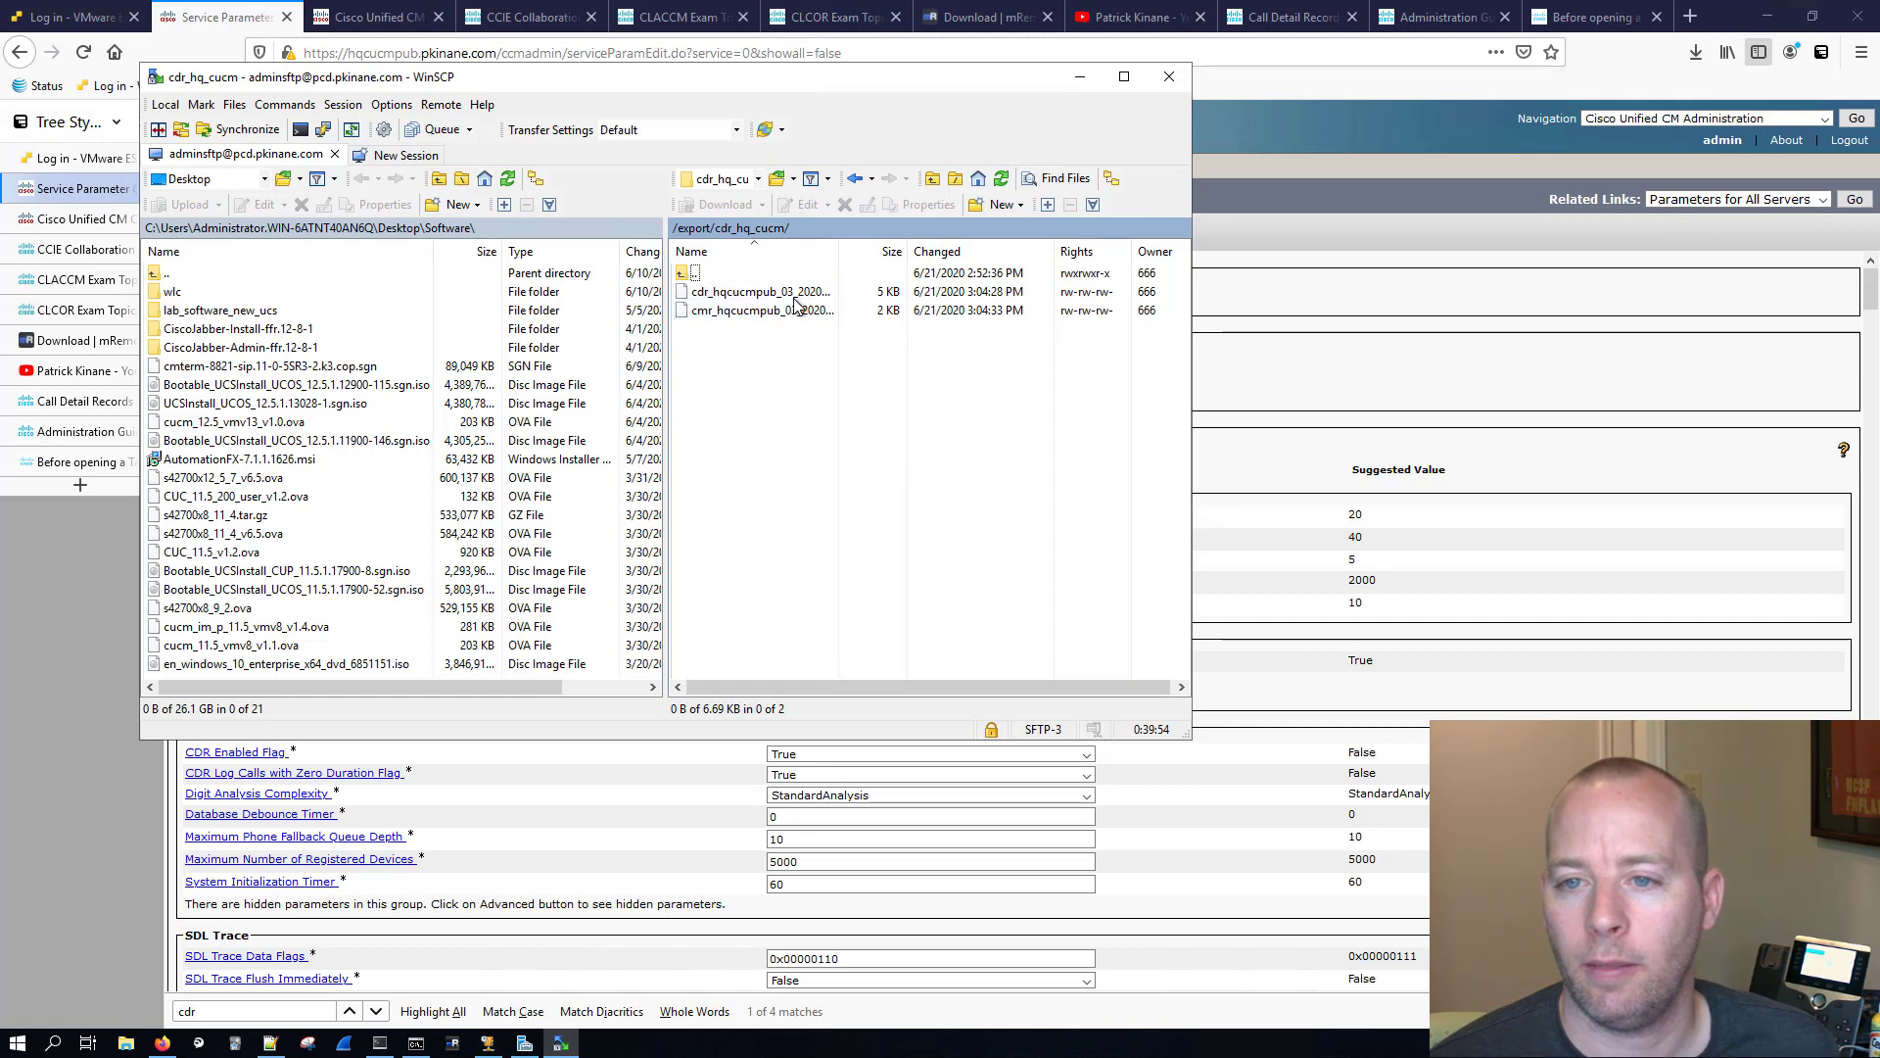
{"action": "left_click", "coordinate": [761, 292]}
{"action": "left_click_drag", "start_coordinate": [839, 250], "coordinate": [938, 251]}
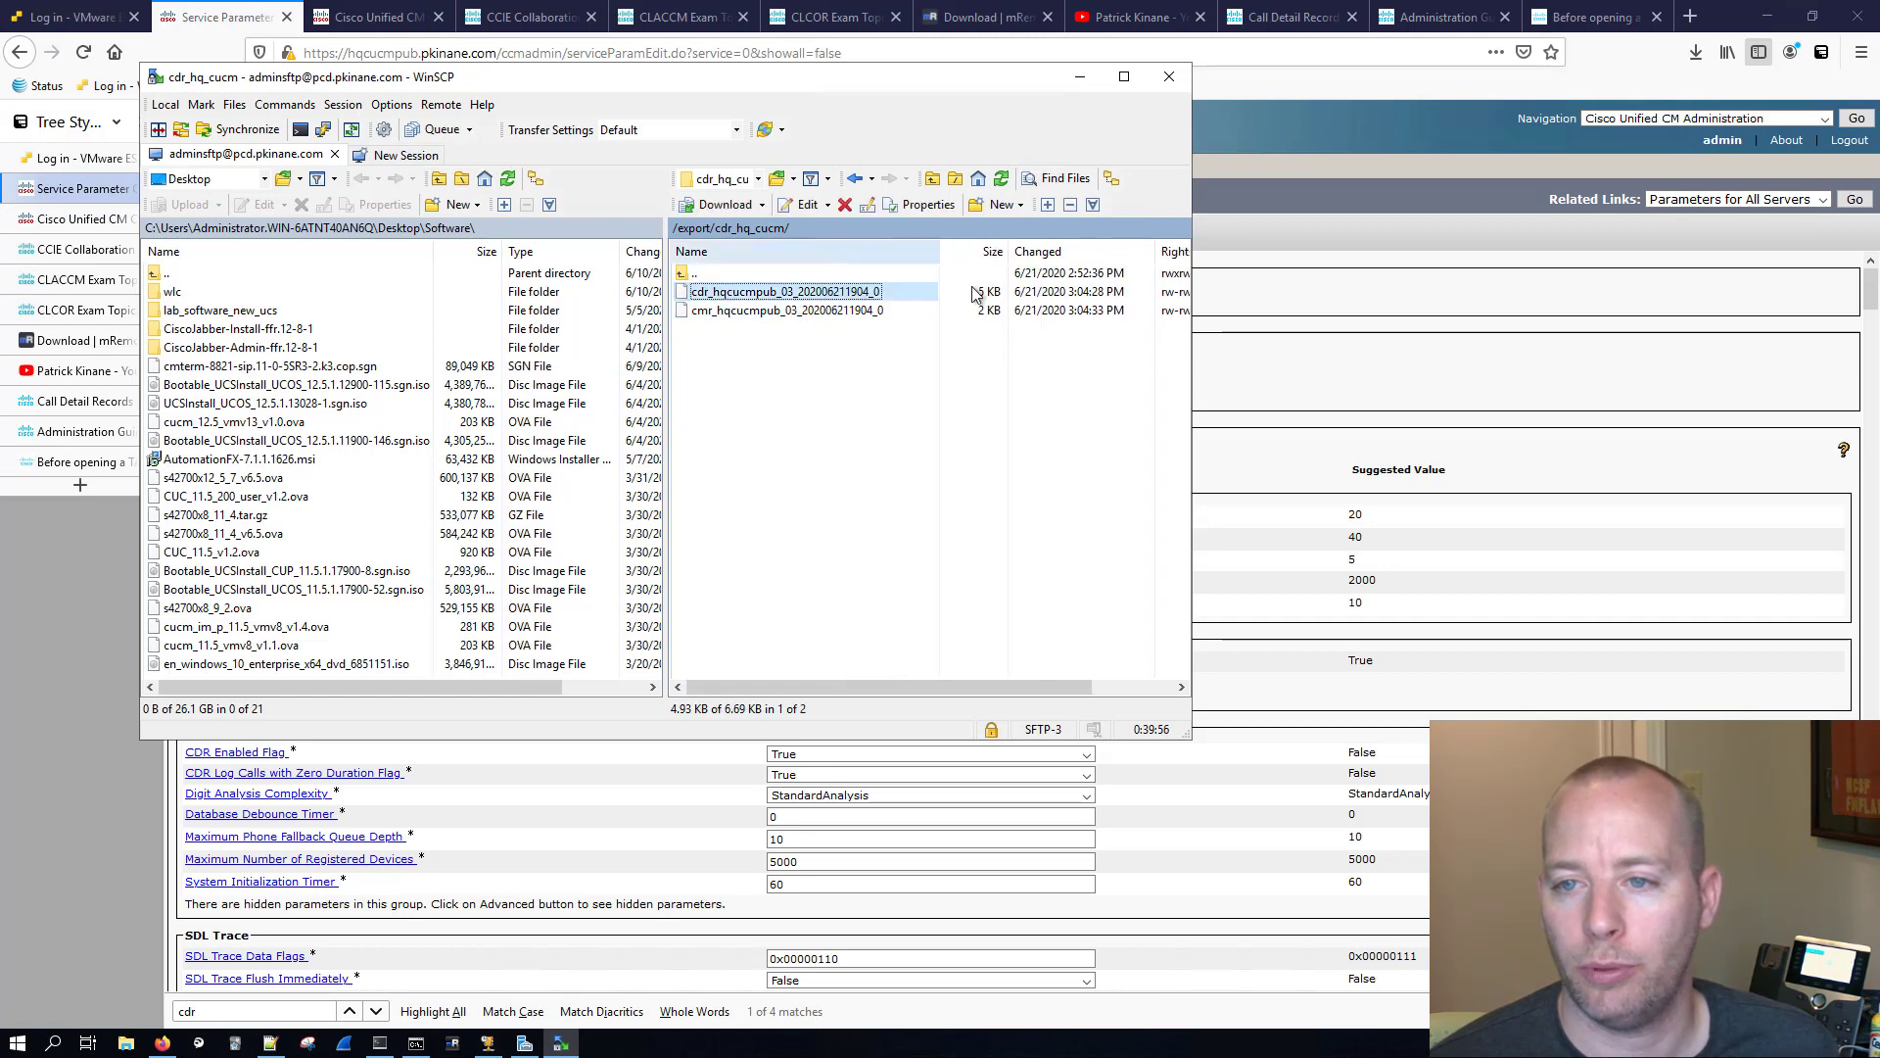
{"action": "left_click", "coordinate": [714, 313]}
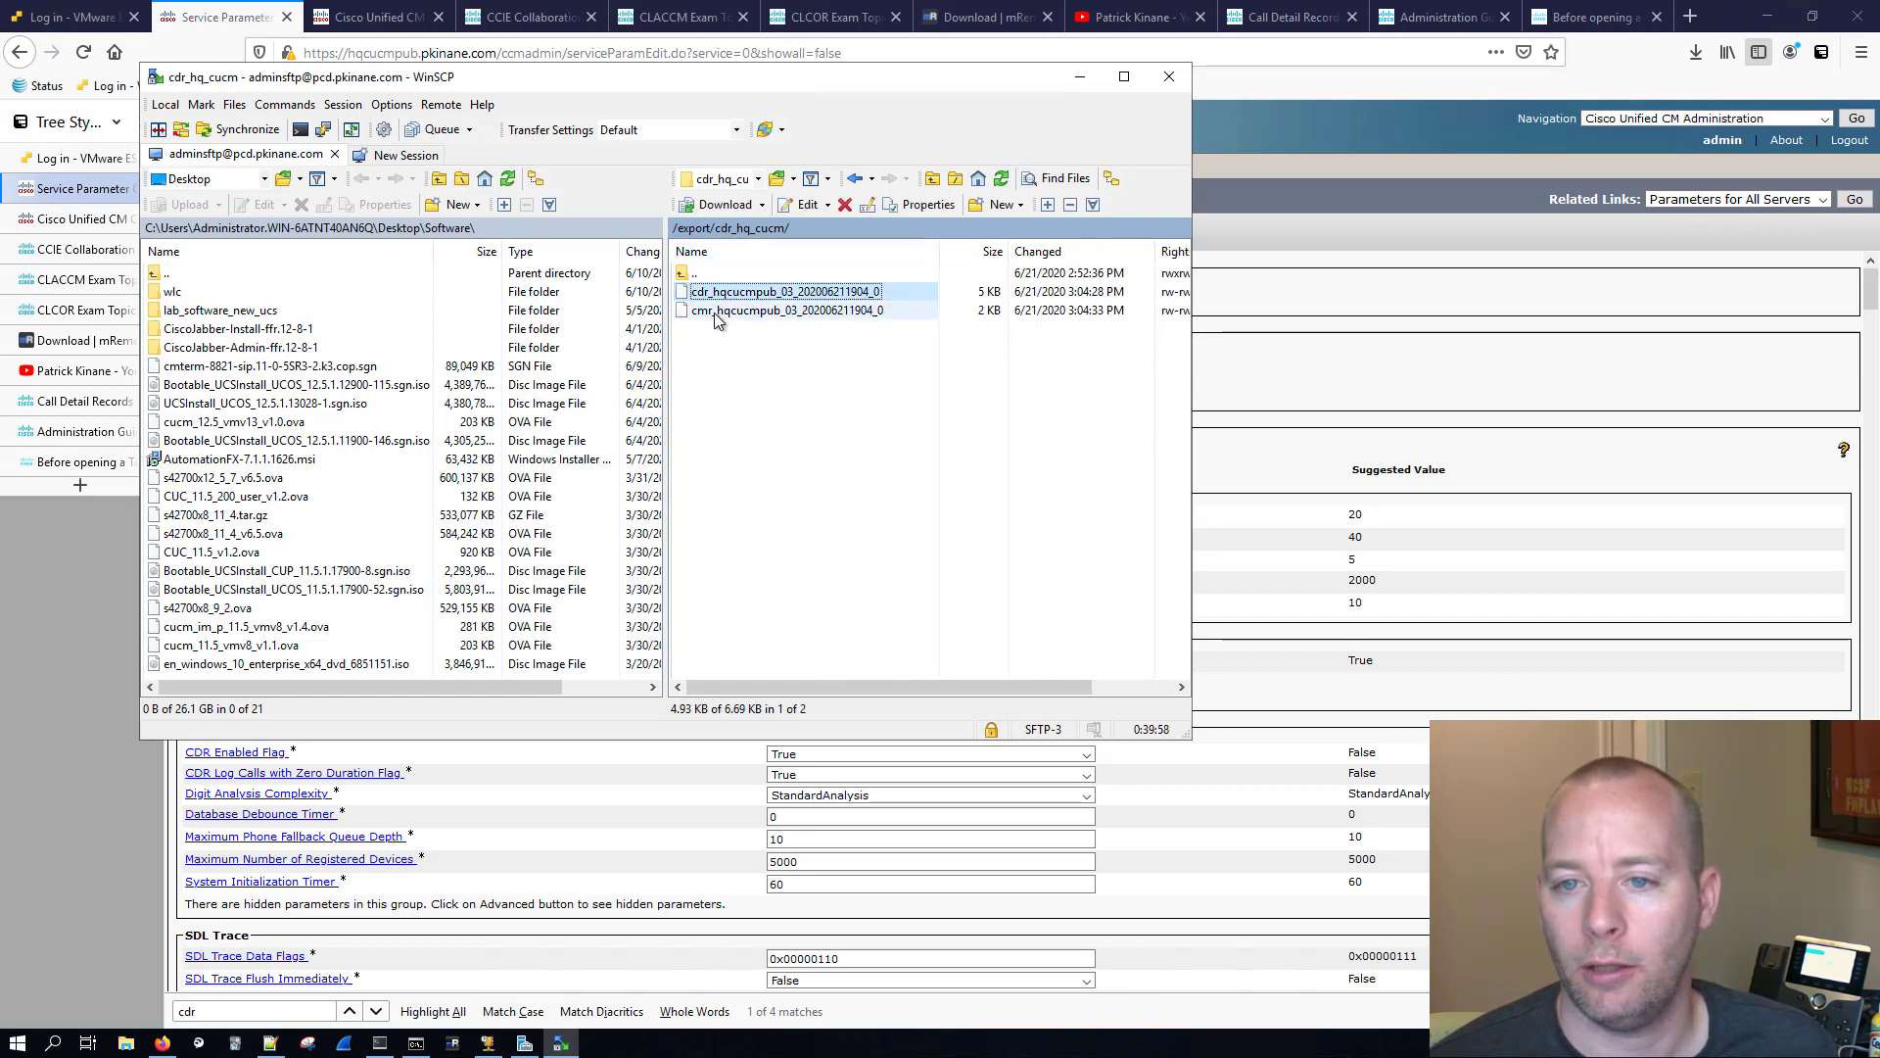
Step: Move the local side up to the Desktop and create a new folder there named cdr
{"action": "right_click", "coordinate": [730, 294]}
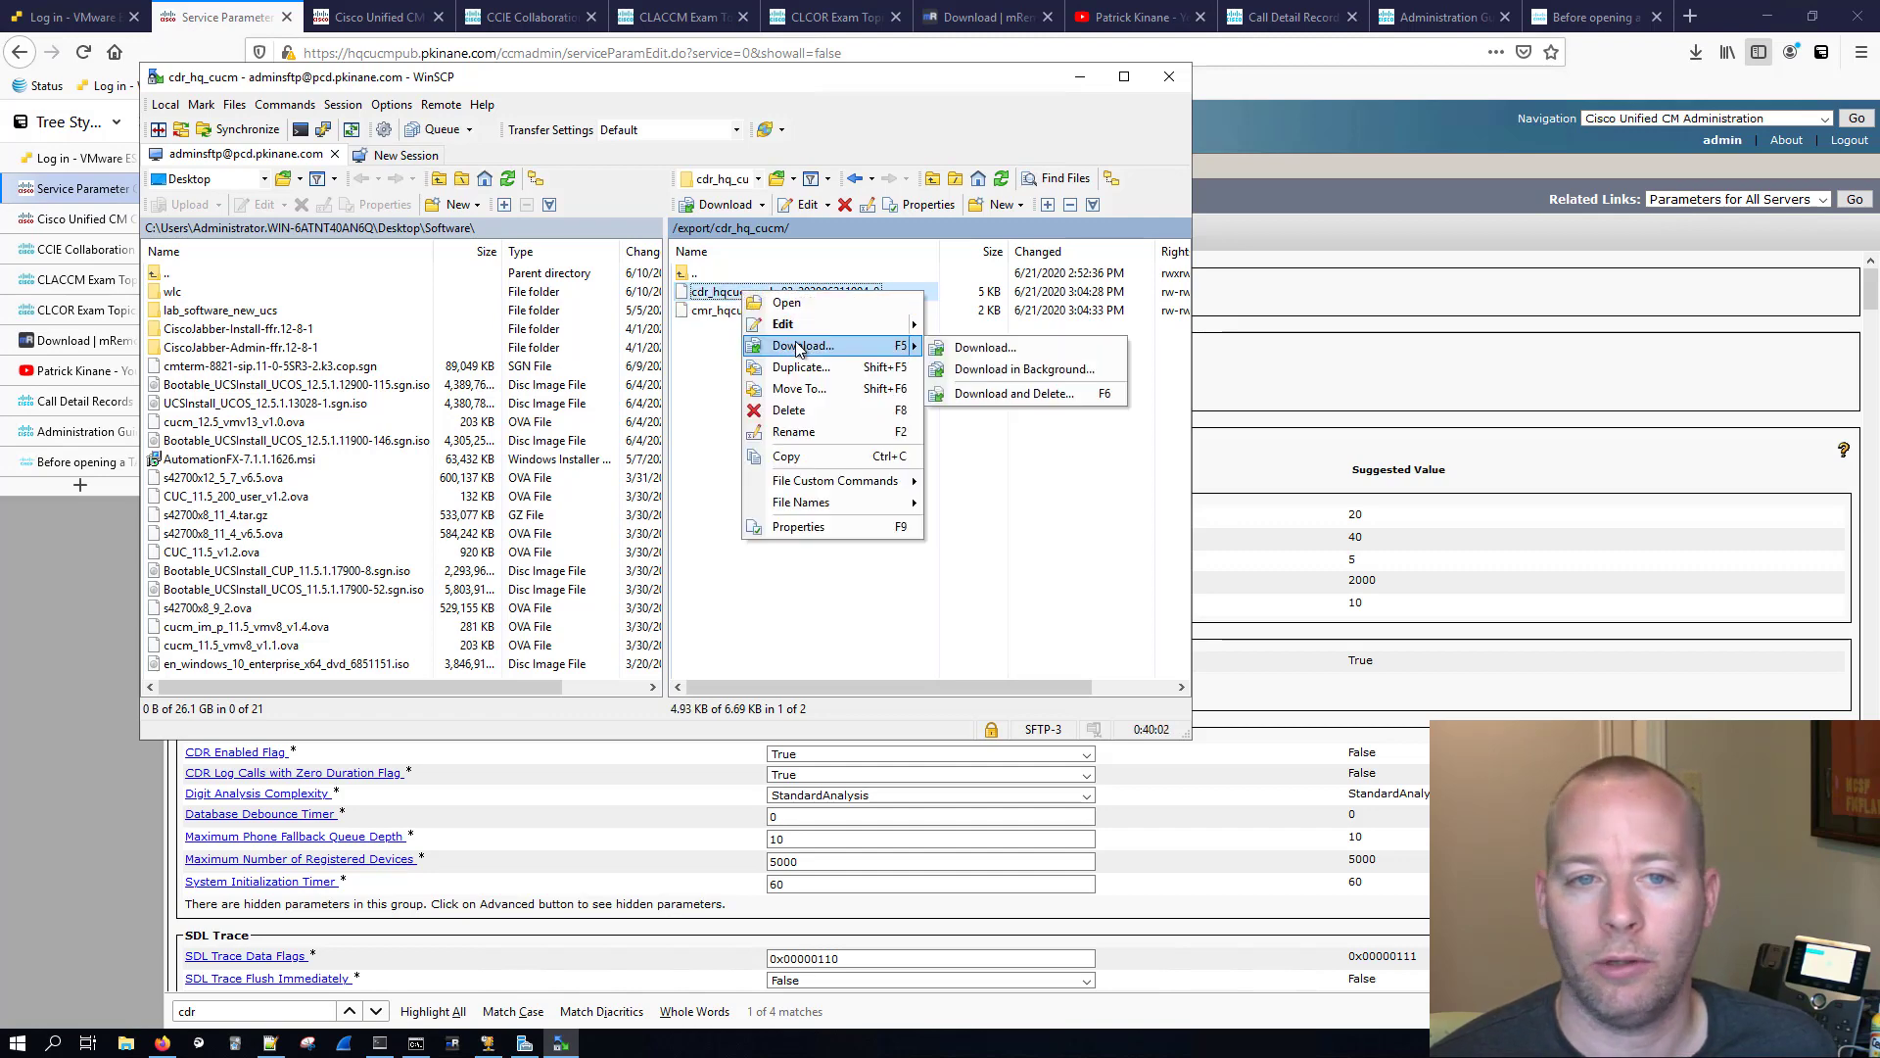
{"action": "left_click", "coordinate": [315, 300]}
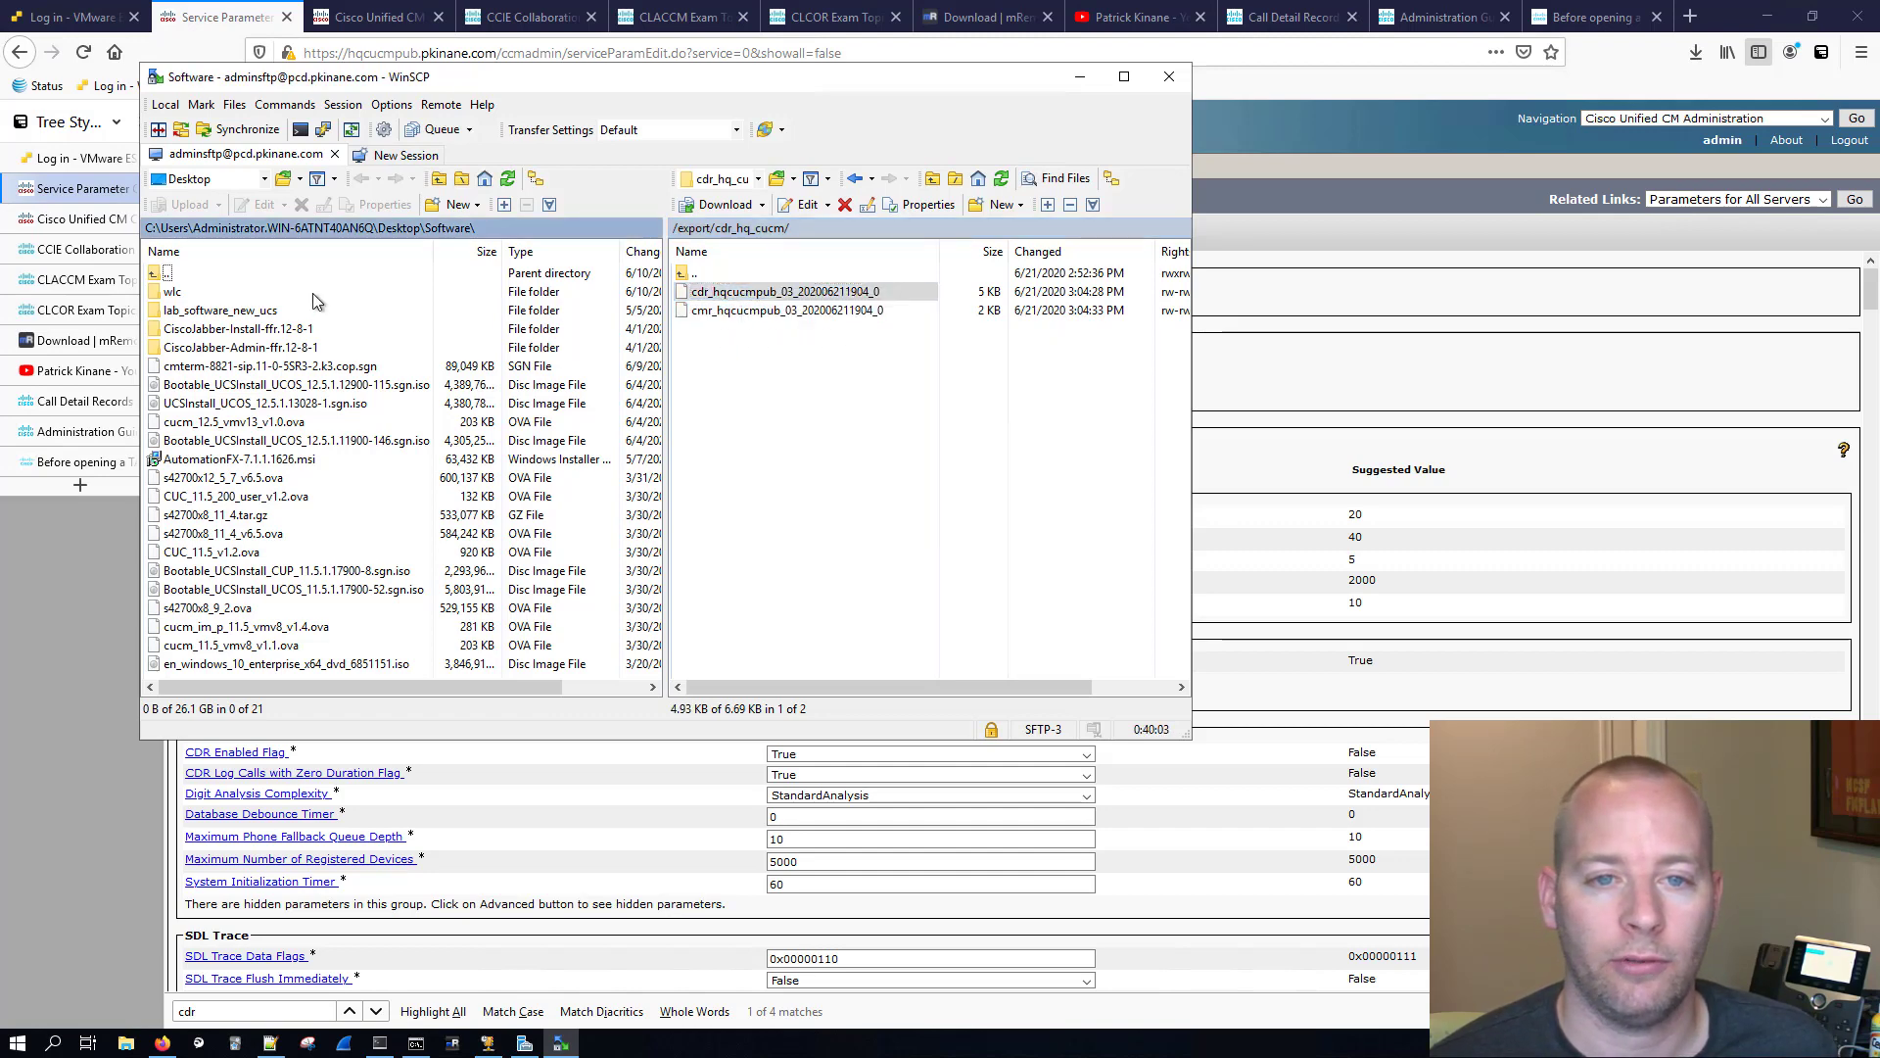
{"action": "double_click", "coordinate": [159, 274]}
{"action": "right_click", "coordinate": [747, 296]}
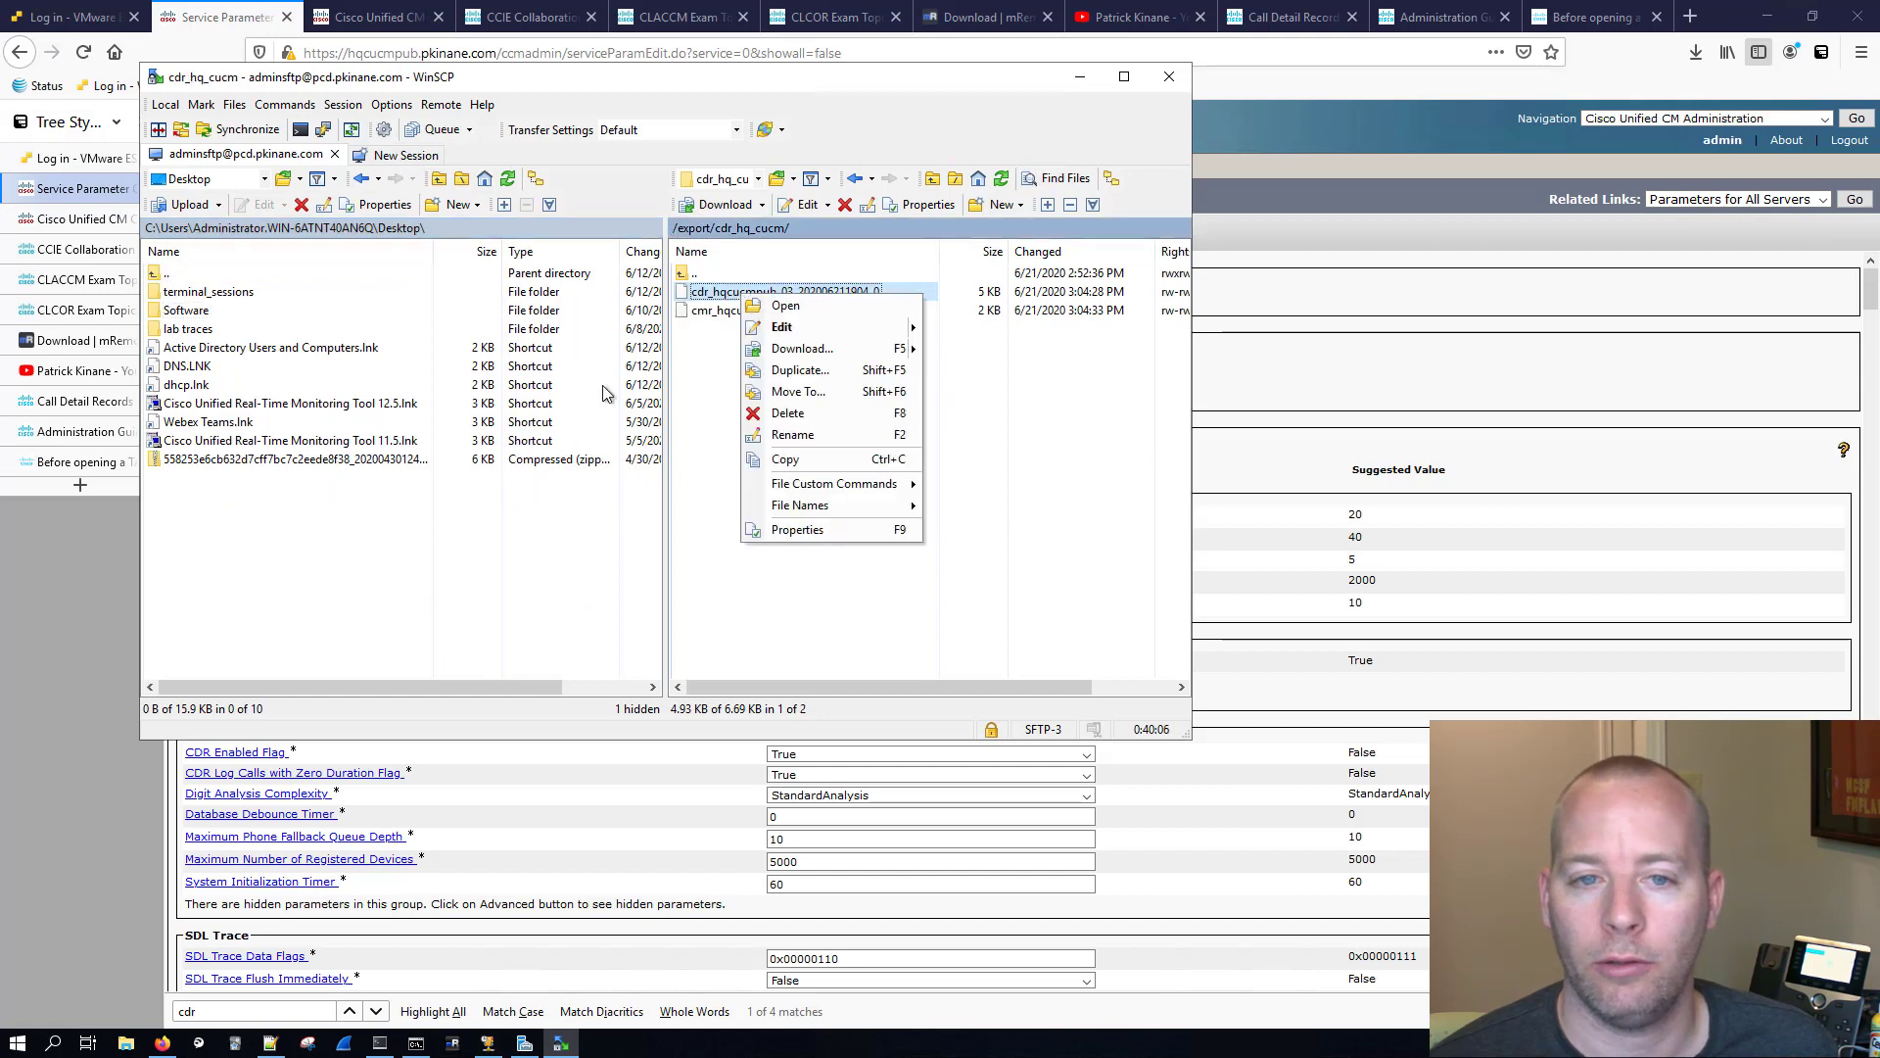
{"action": "left_click", "coordinate": [426, 526]}
{"action": "left_click", "coordinate": [442, 205]}
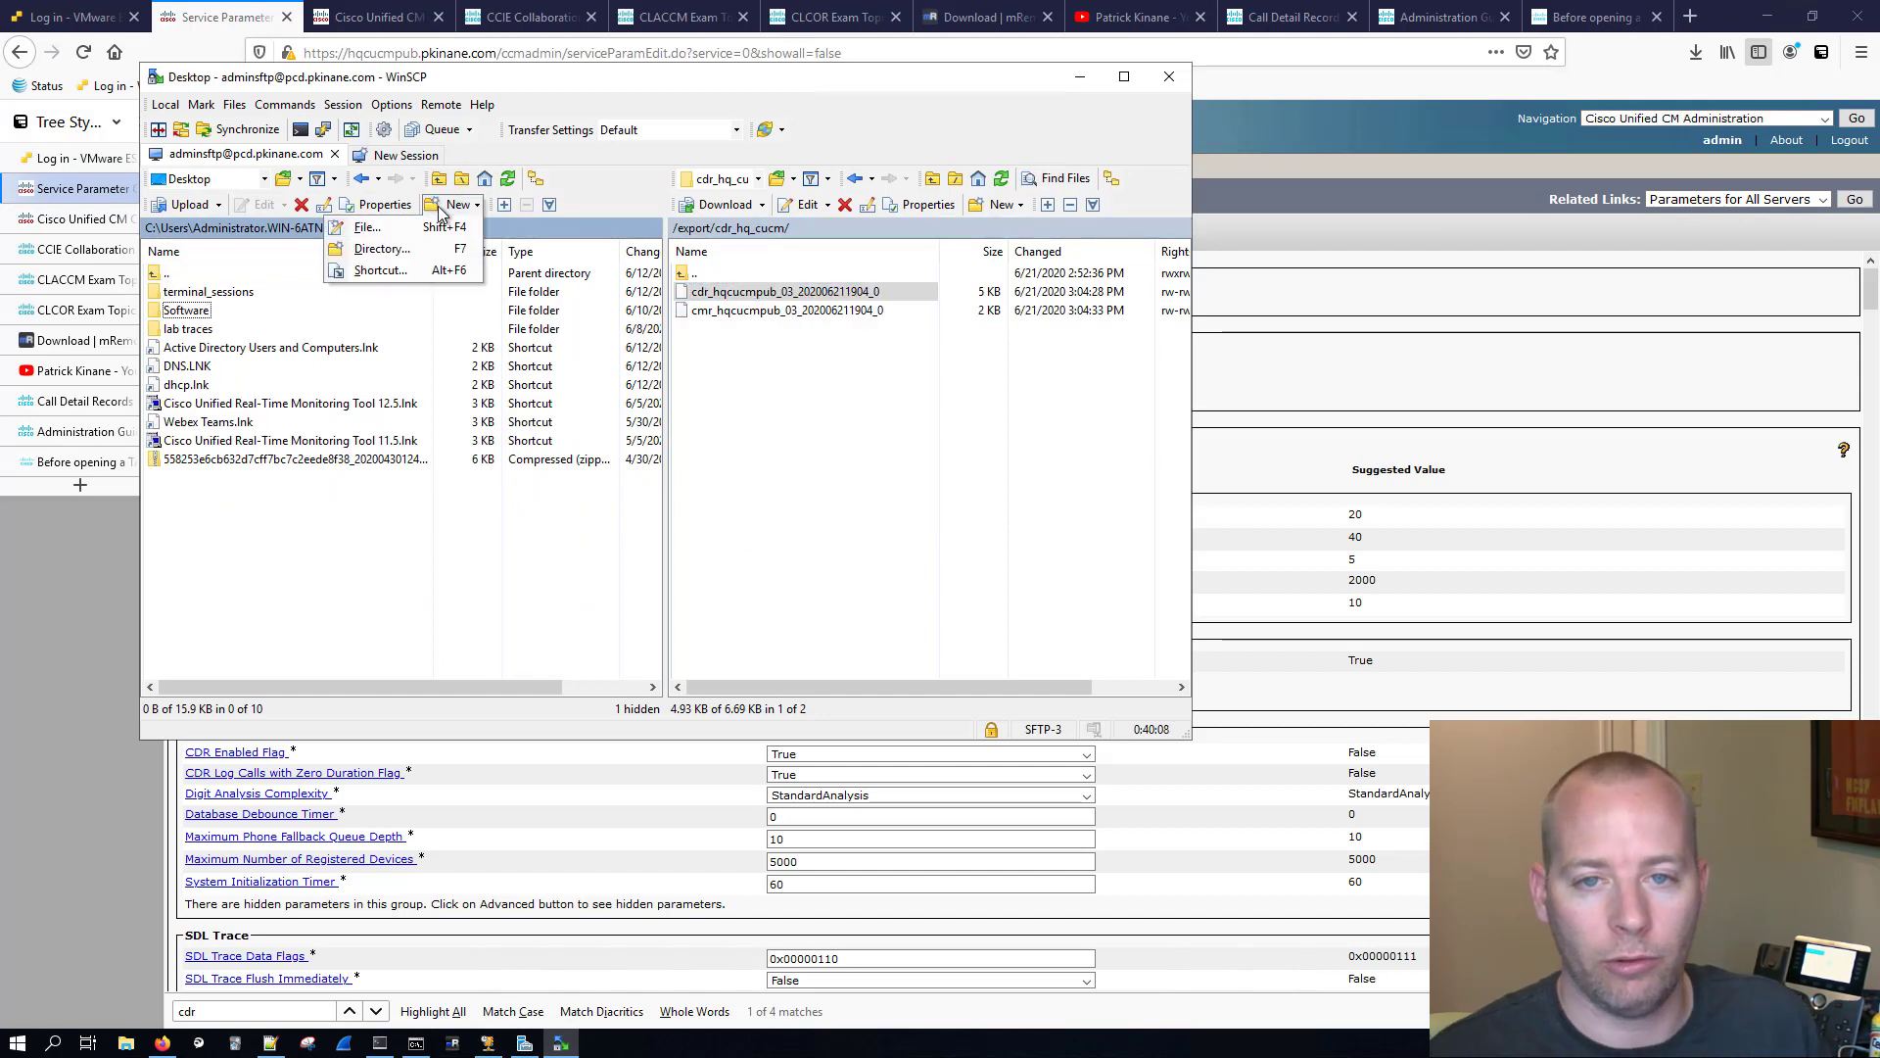
{"action": "mouse_move", "coordinate": [451, 212]}
{"action": "left_click", "coordinate": [426, 248]}
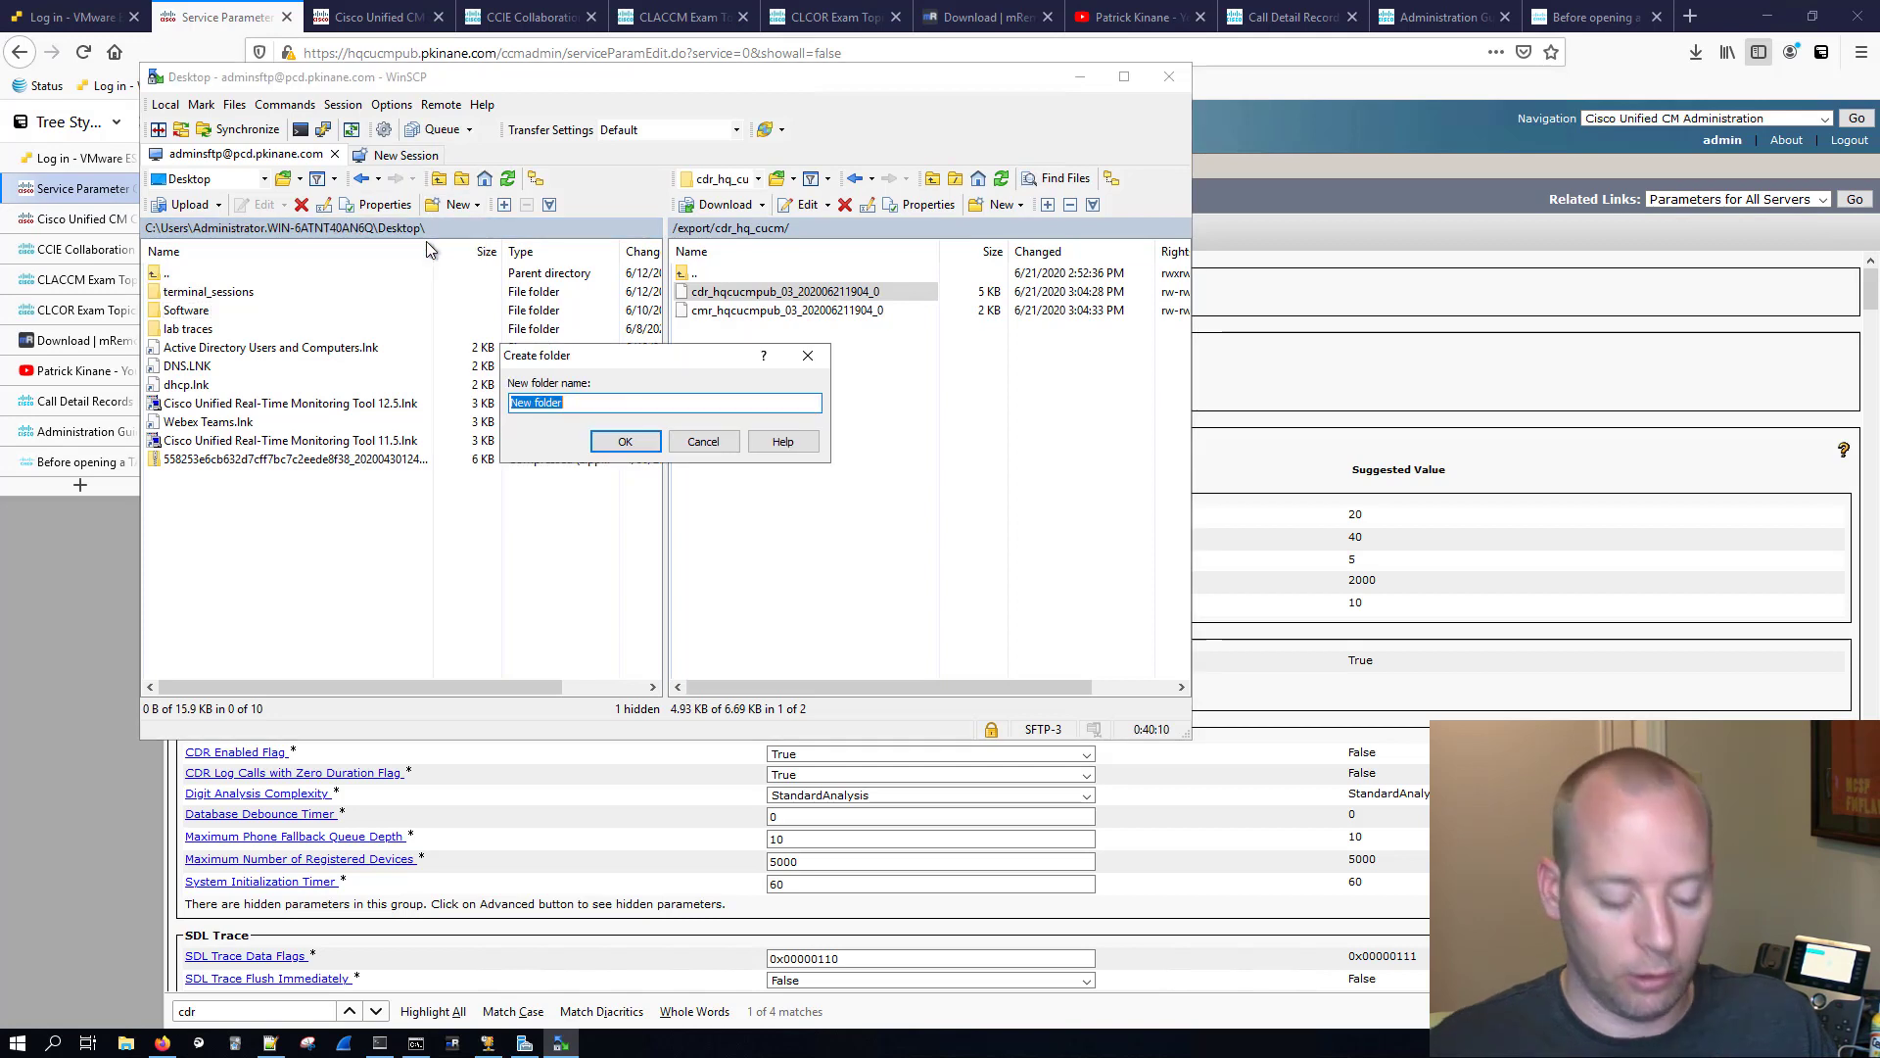
{"action": "type", "text": "cdr"}
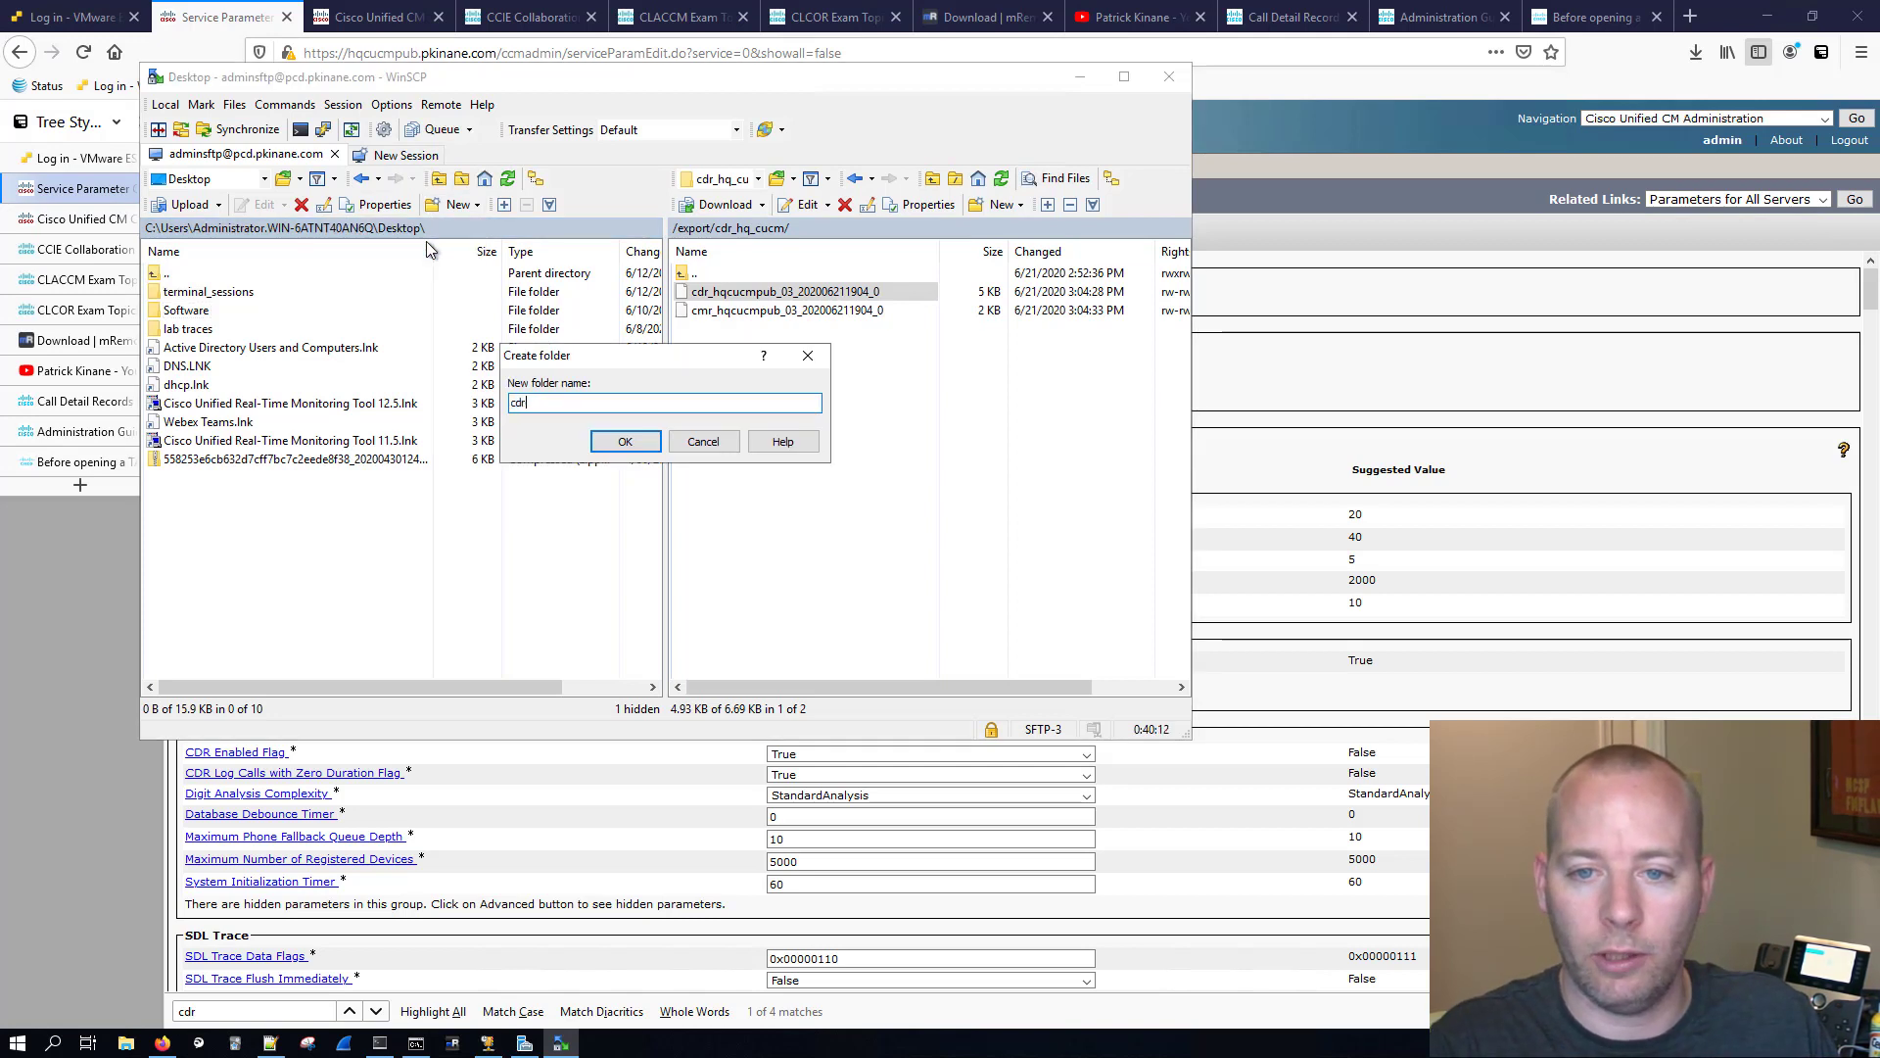
{"action": "key", "text": "Return"}
{"action": "double_click", "coordinate": [173, 292]}
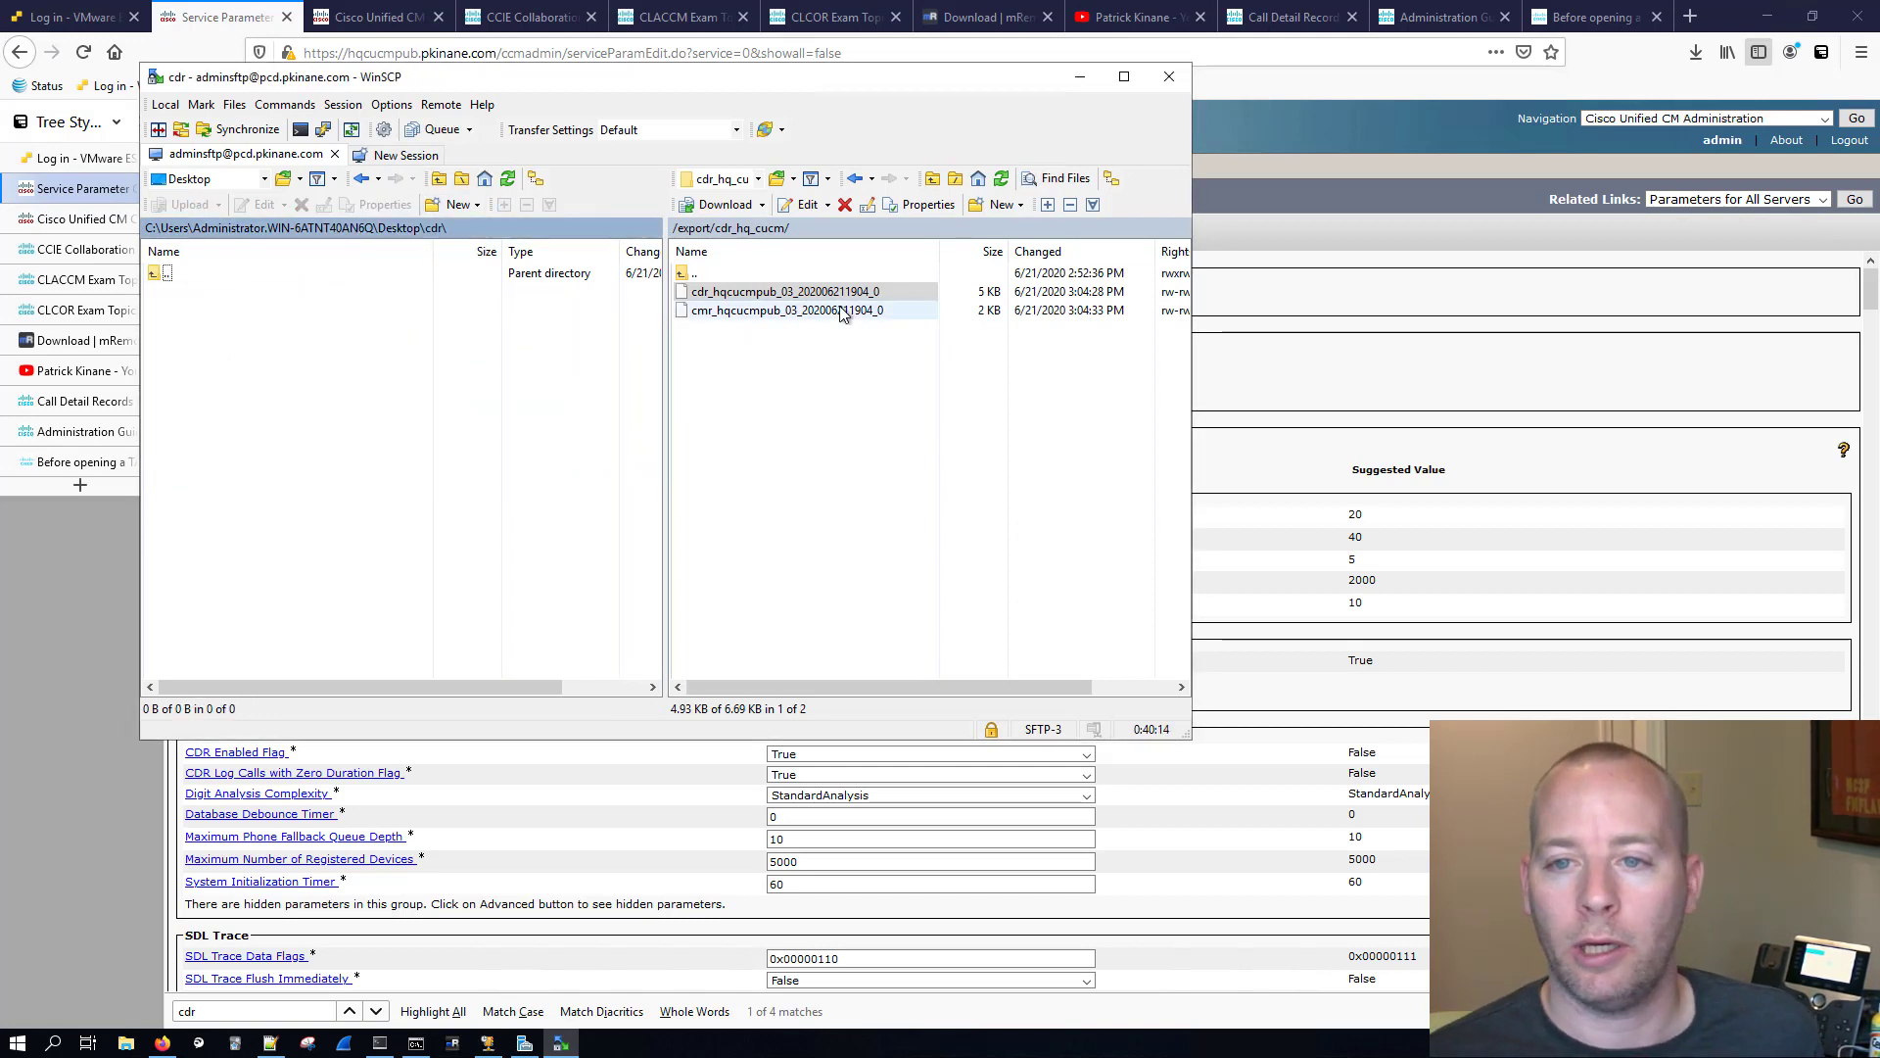
{"action": "left_click", "coordinate": [711, 205]}
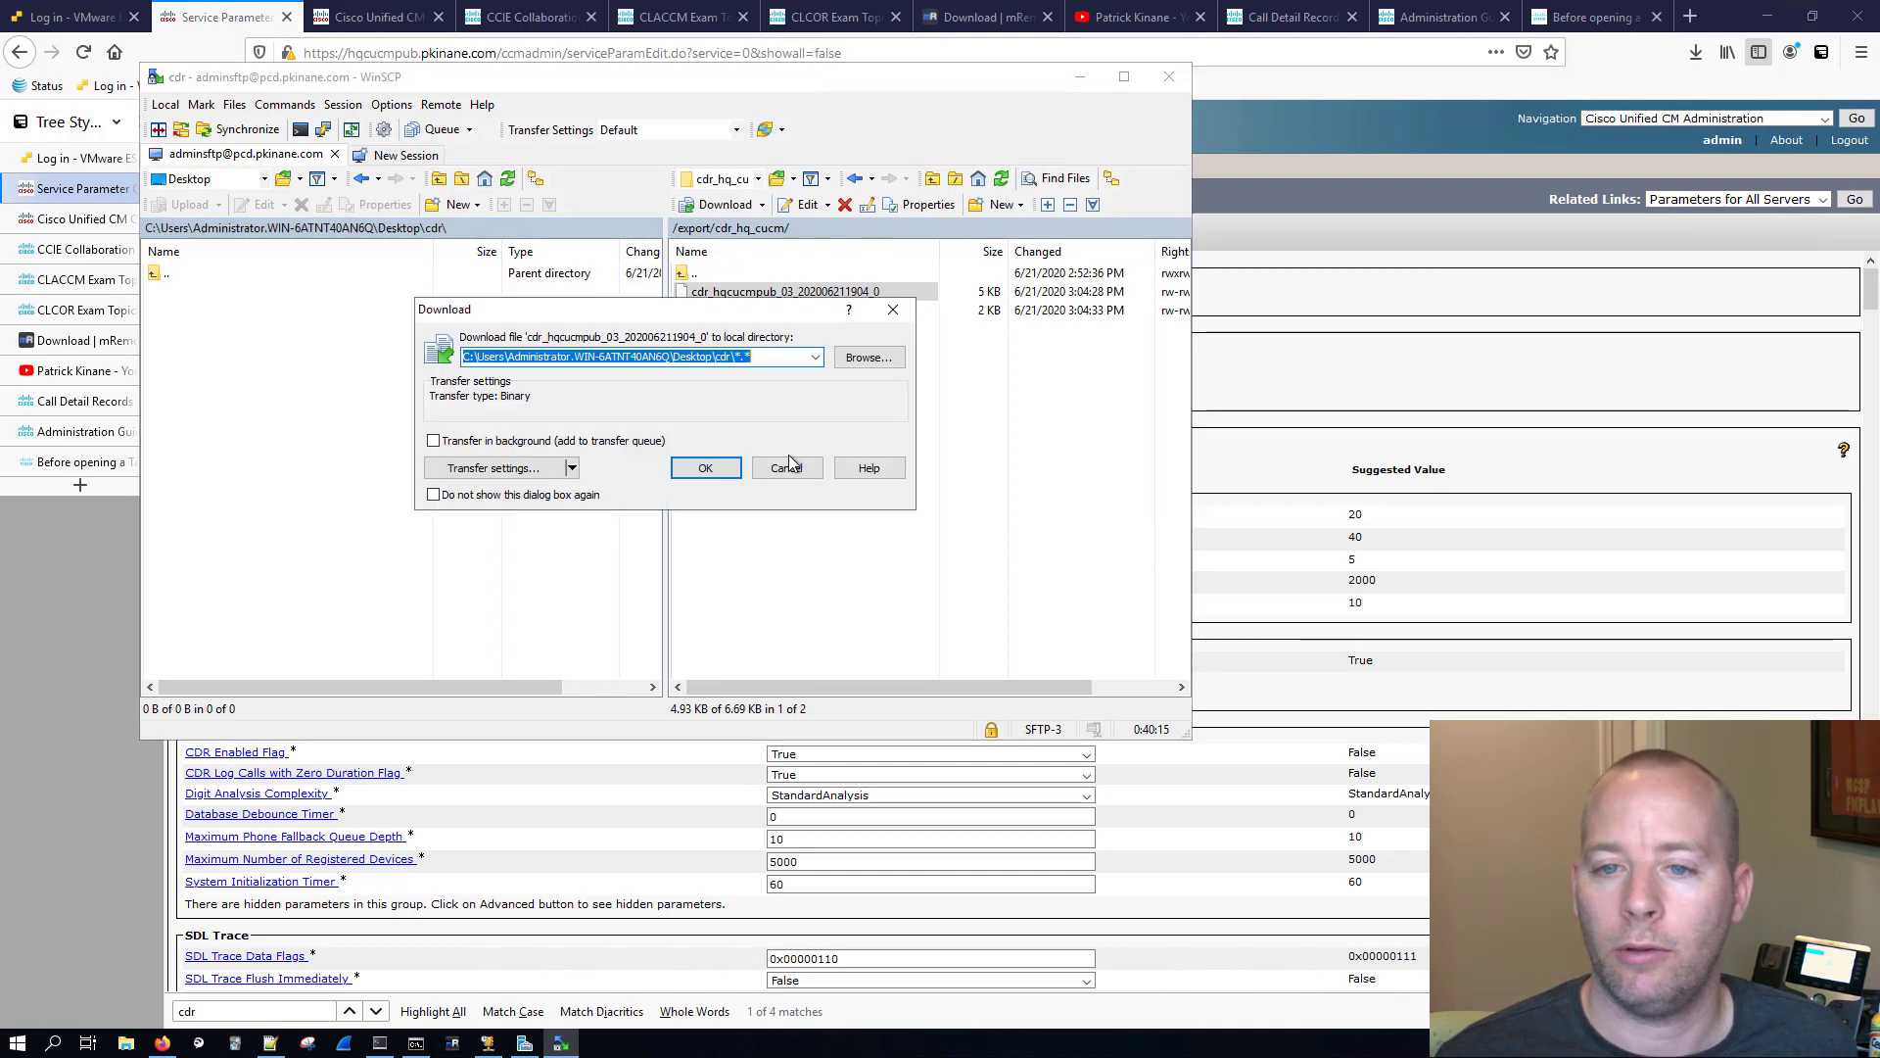
{"action": "left_click", "coordinate": [711, 470]}
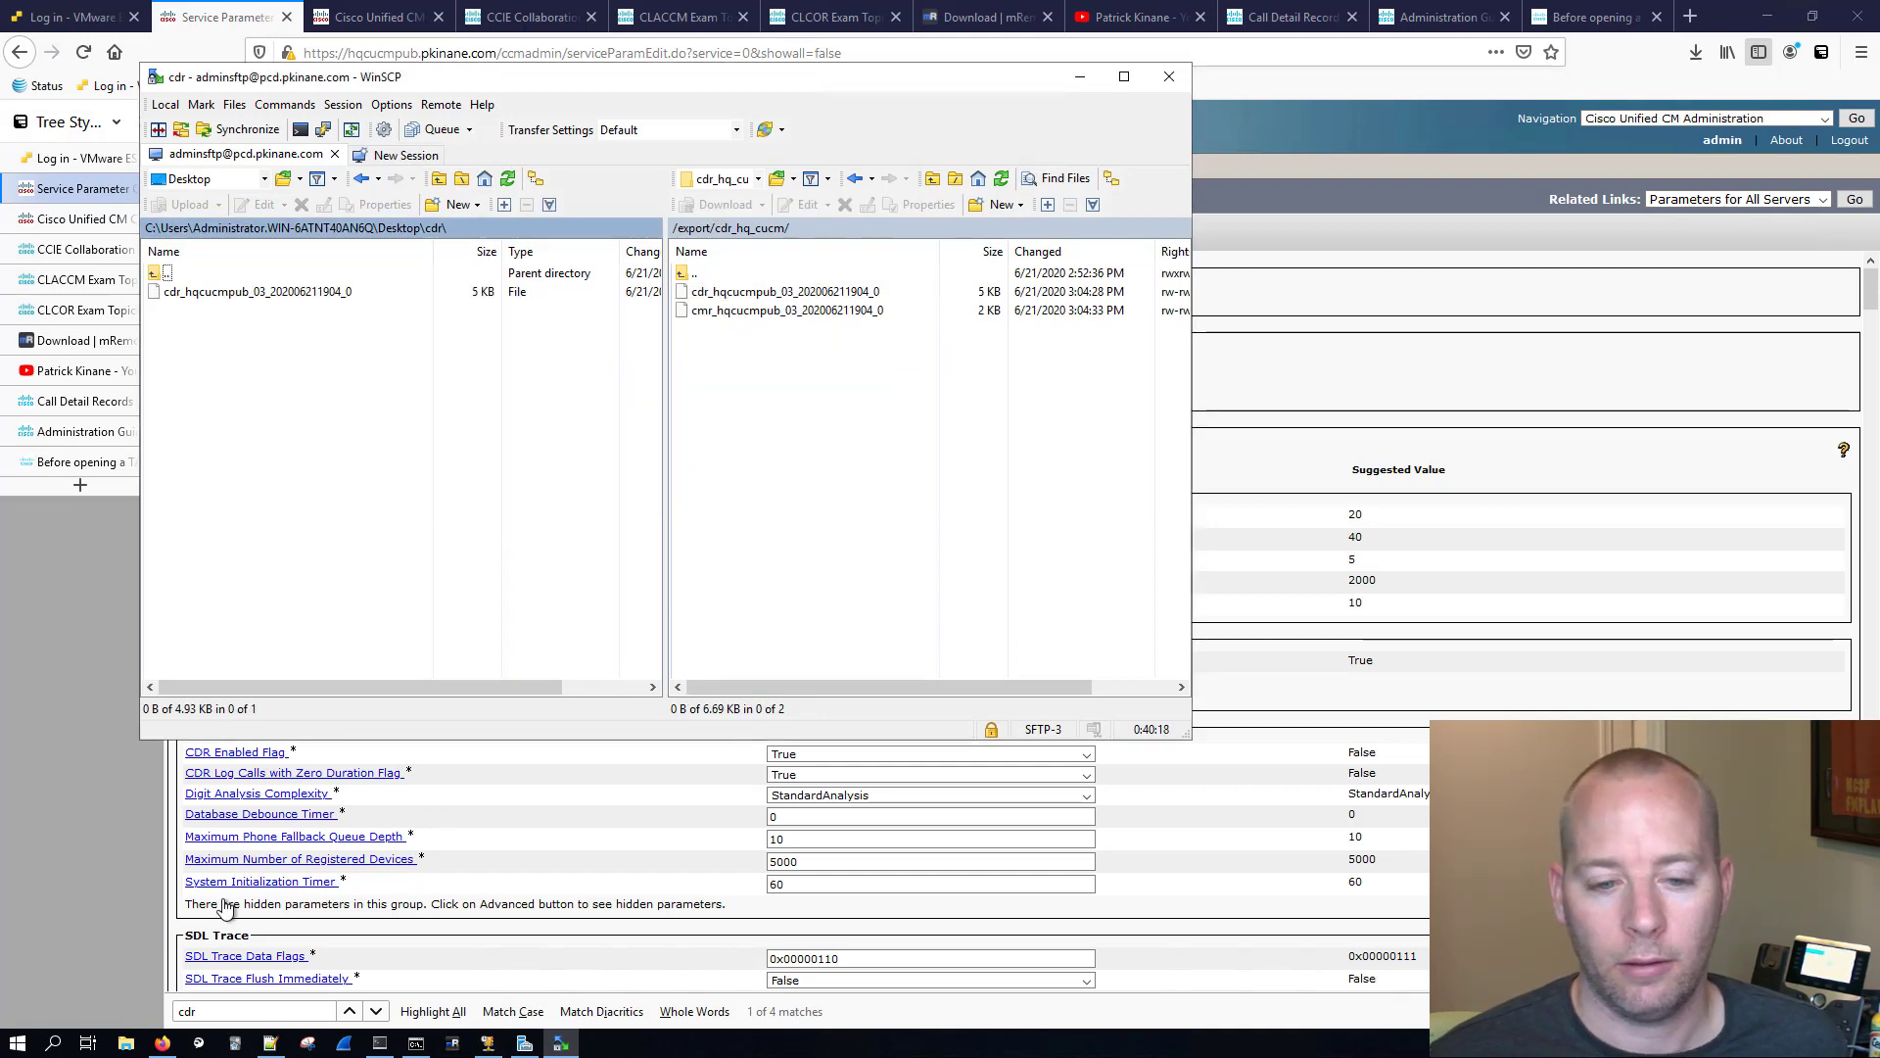
Step: In File Explorer, browse to Desktop\cdr and open the downloaded CDR file with Notepad++
{"action": "left_click", "coordinate": [126, 1043]}
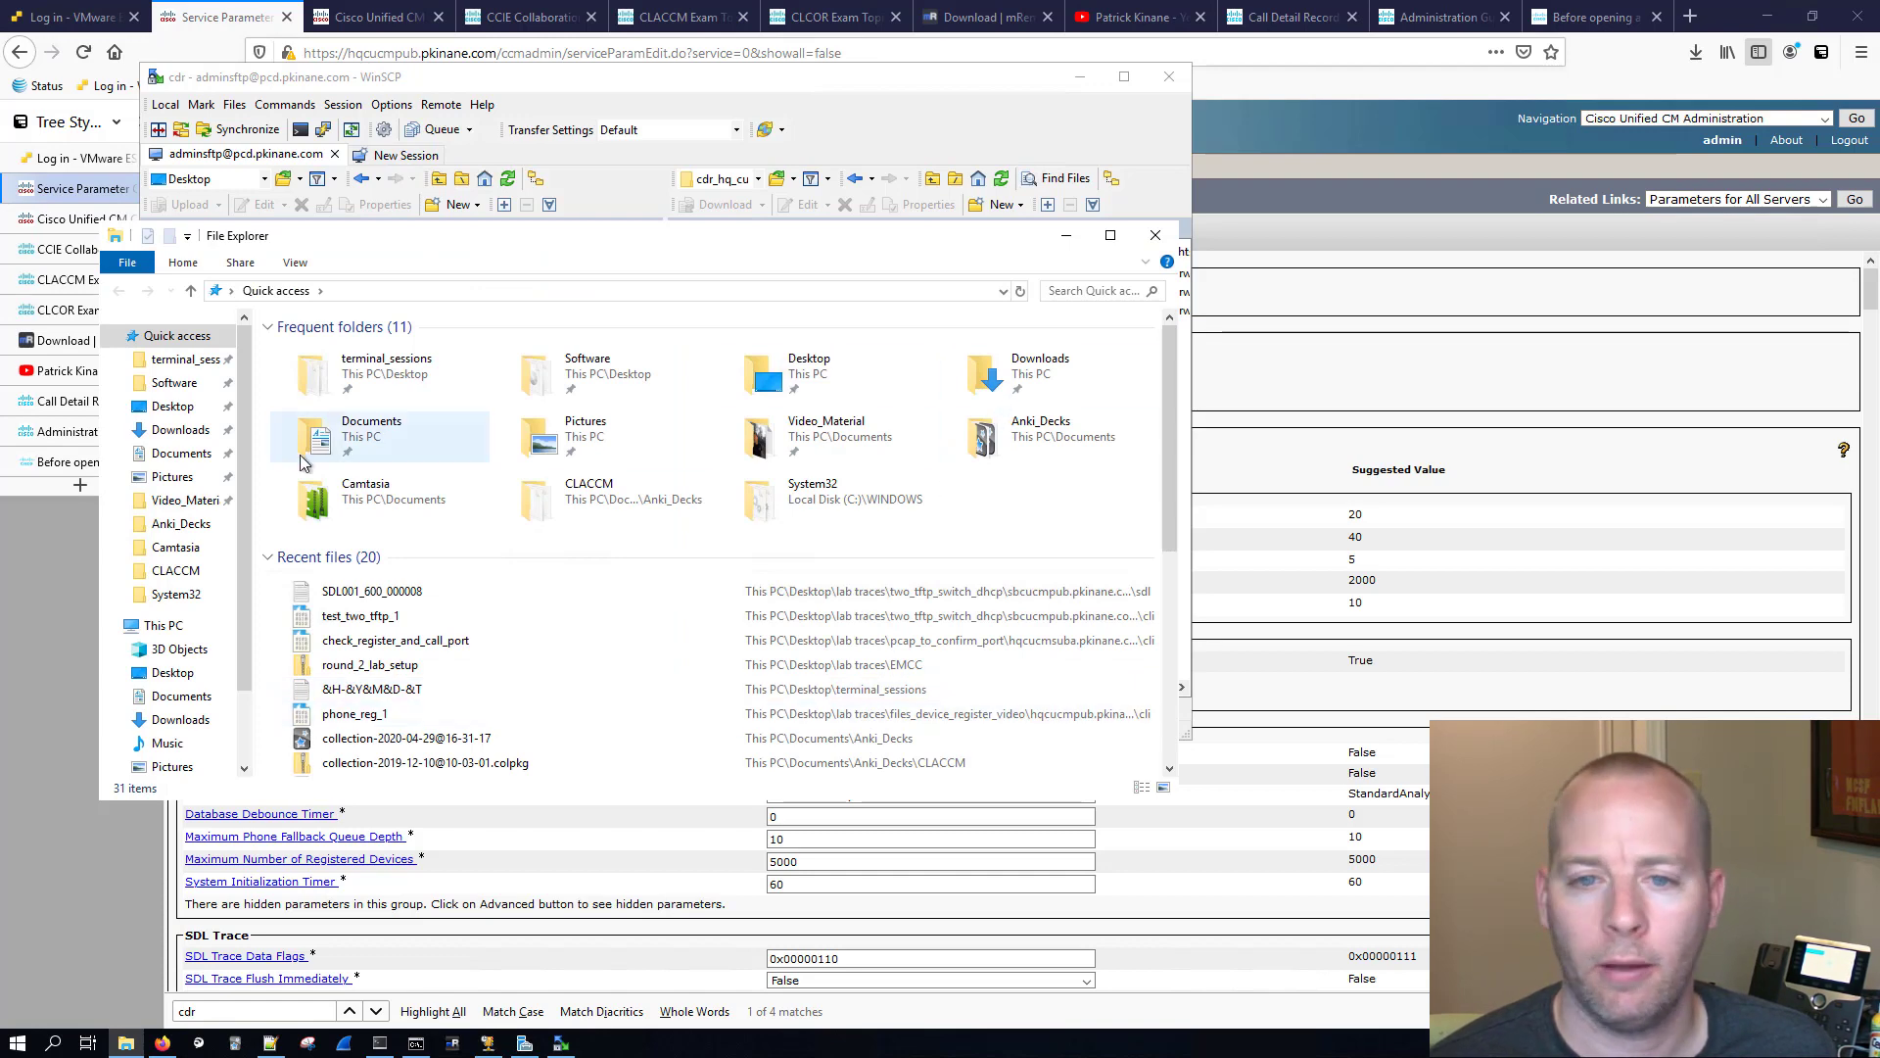
{"action": "left_click", "coordinate": [162, 409]}
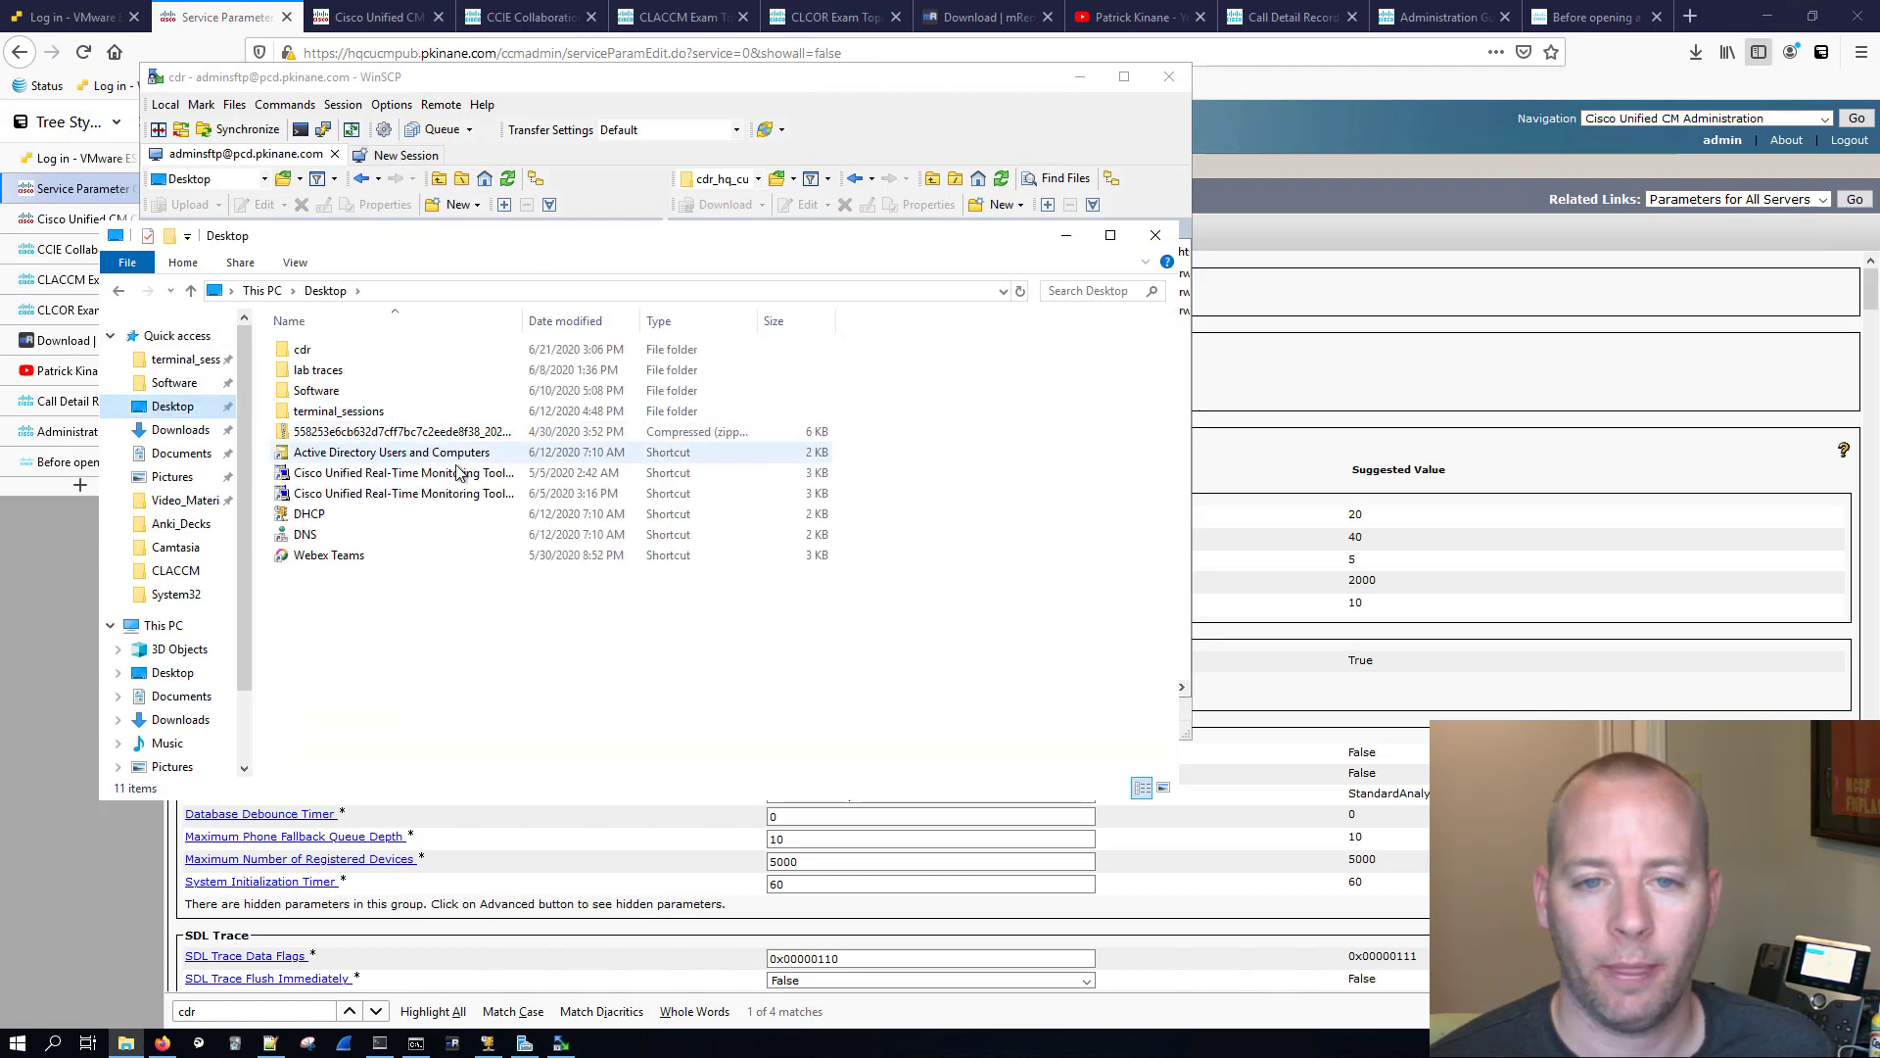
{"action": "double_click", "coordinate": [329, 350]}
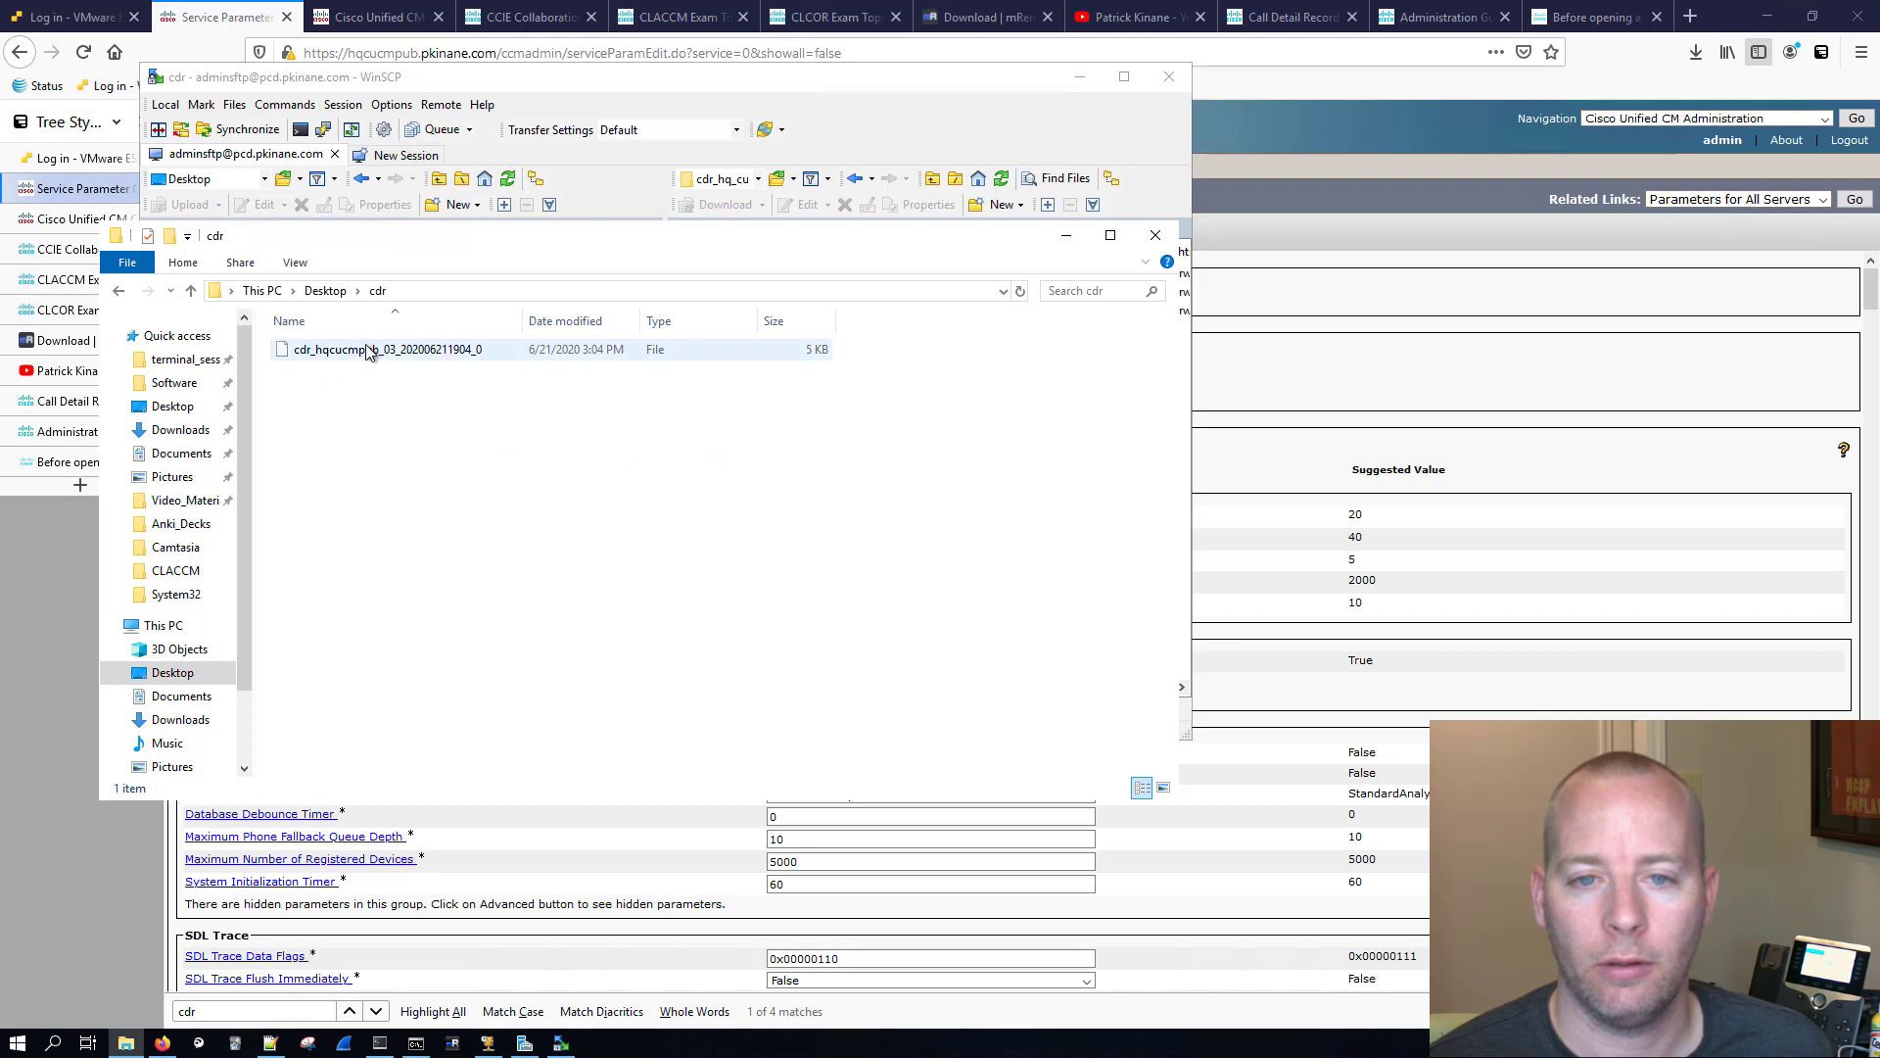
{"action": "double_click", "coordinate": [372, 351]}
{"action": "left_click", "coordinate": [920, 495]}
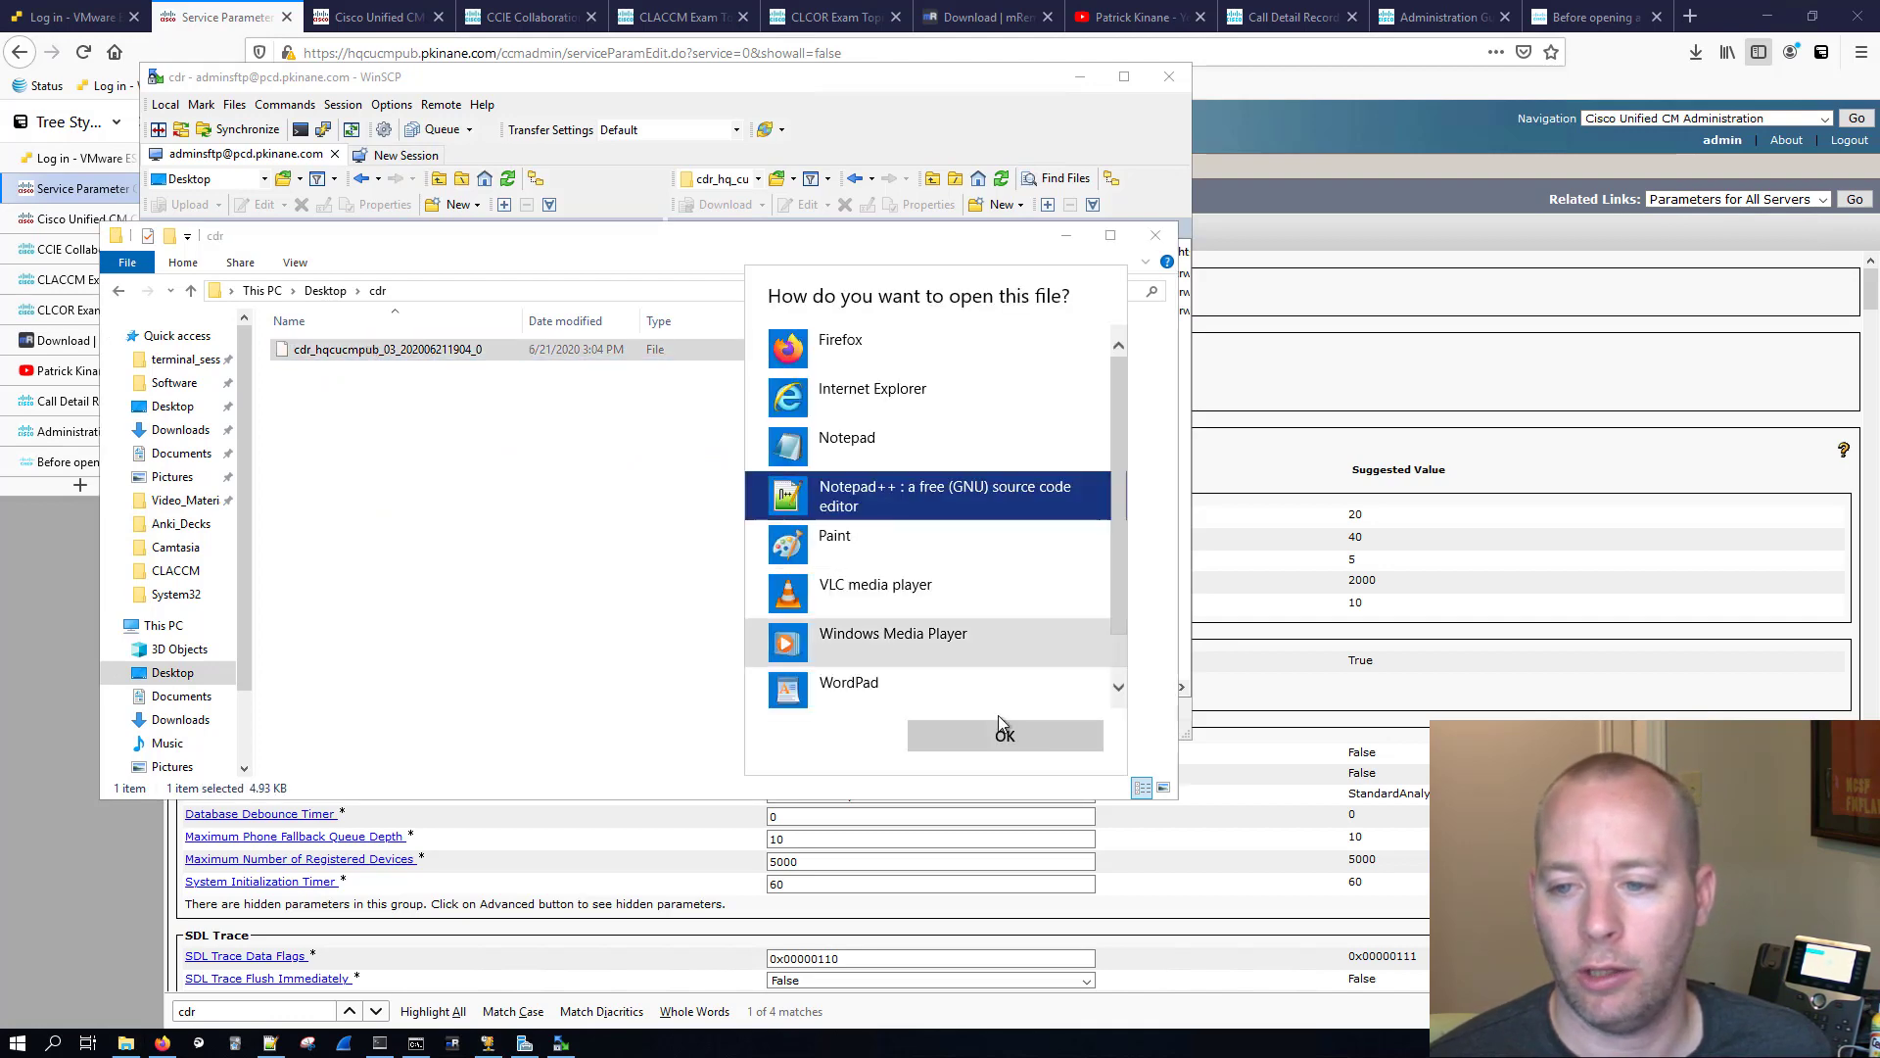
{"action": "left_click", "coordinate": [1005, 735]}
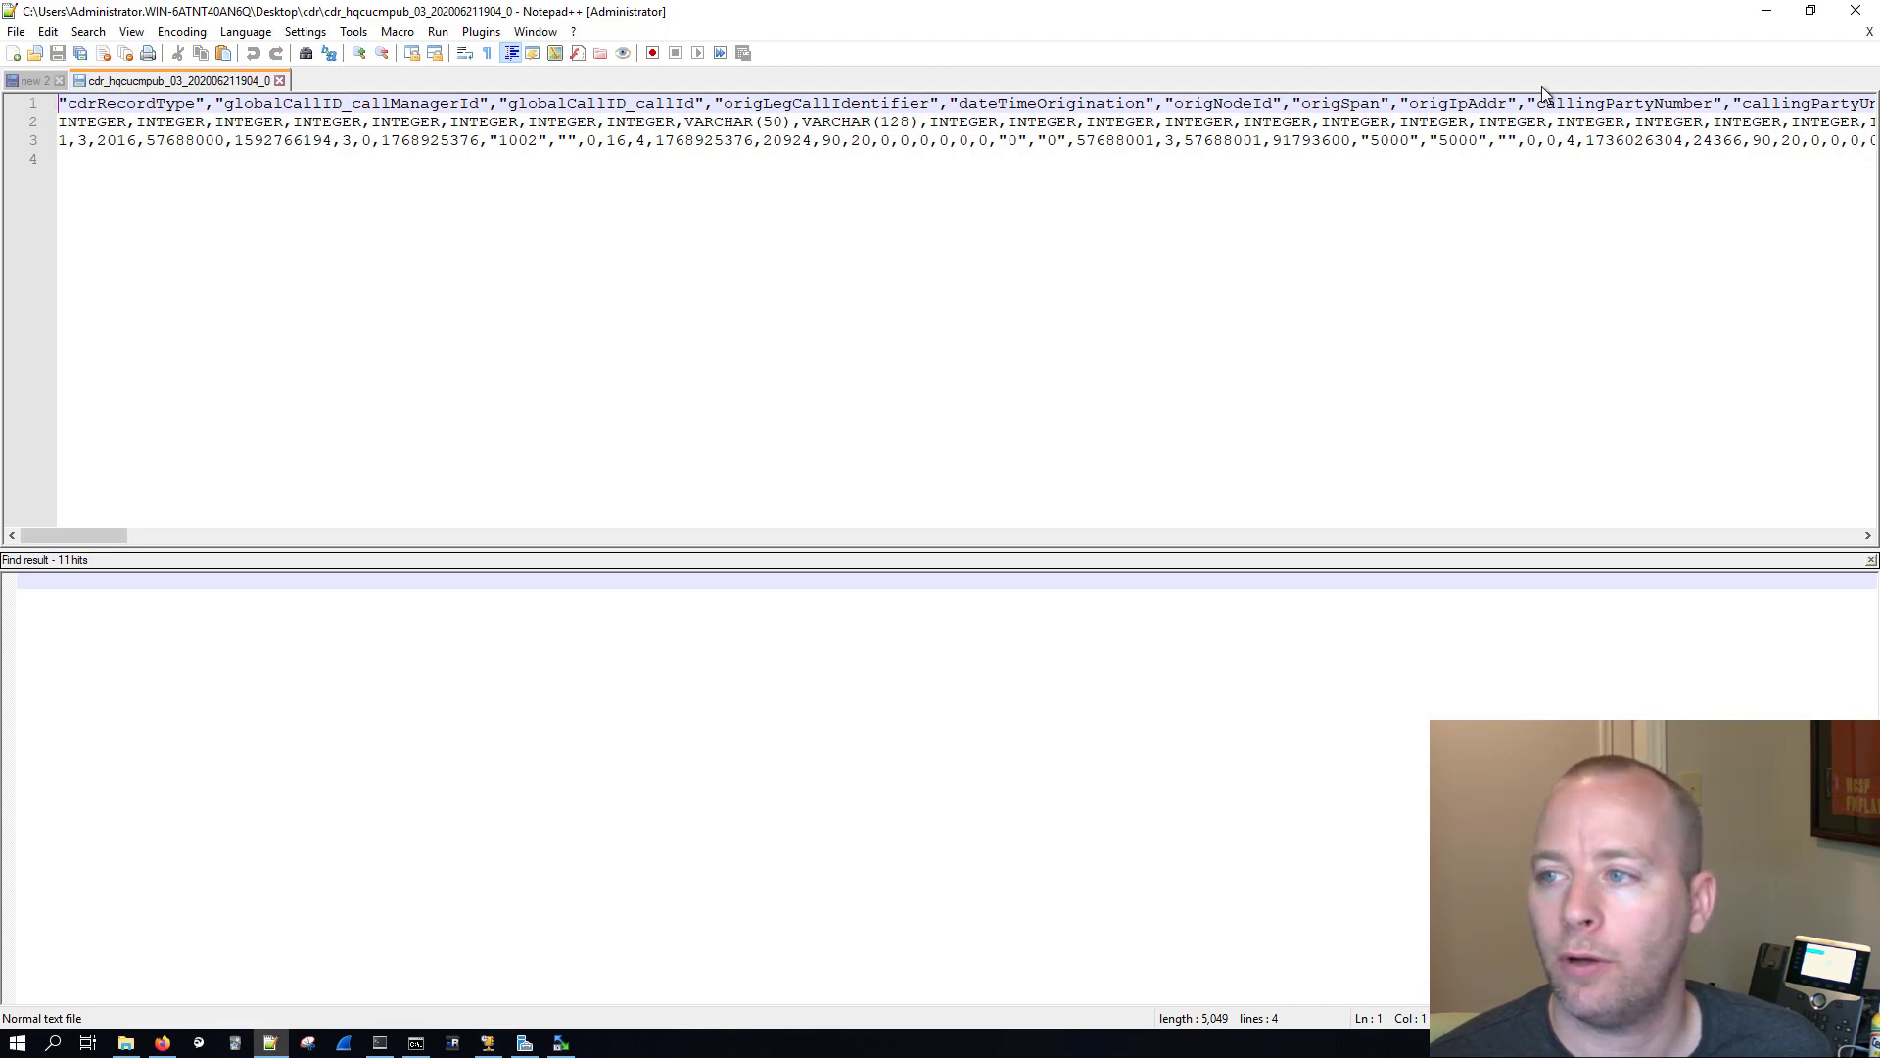
Step: Wrap the long lines of the CDR file and examine its field-name, data-type and call-record rows
{"action": "left_click", "coordinate": [465, 53]}
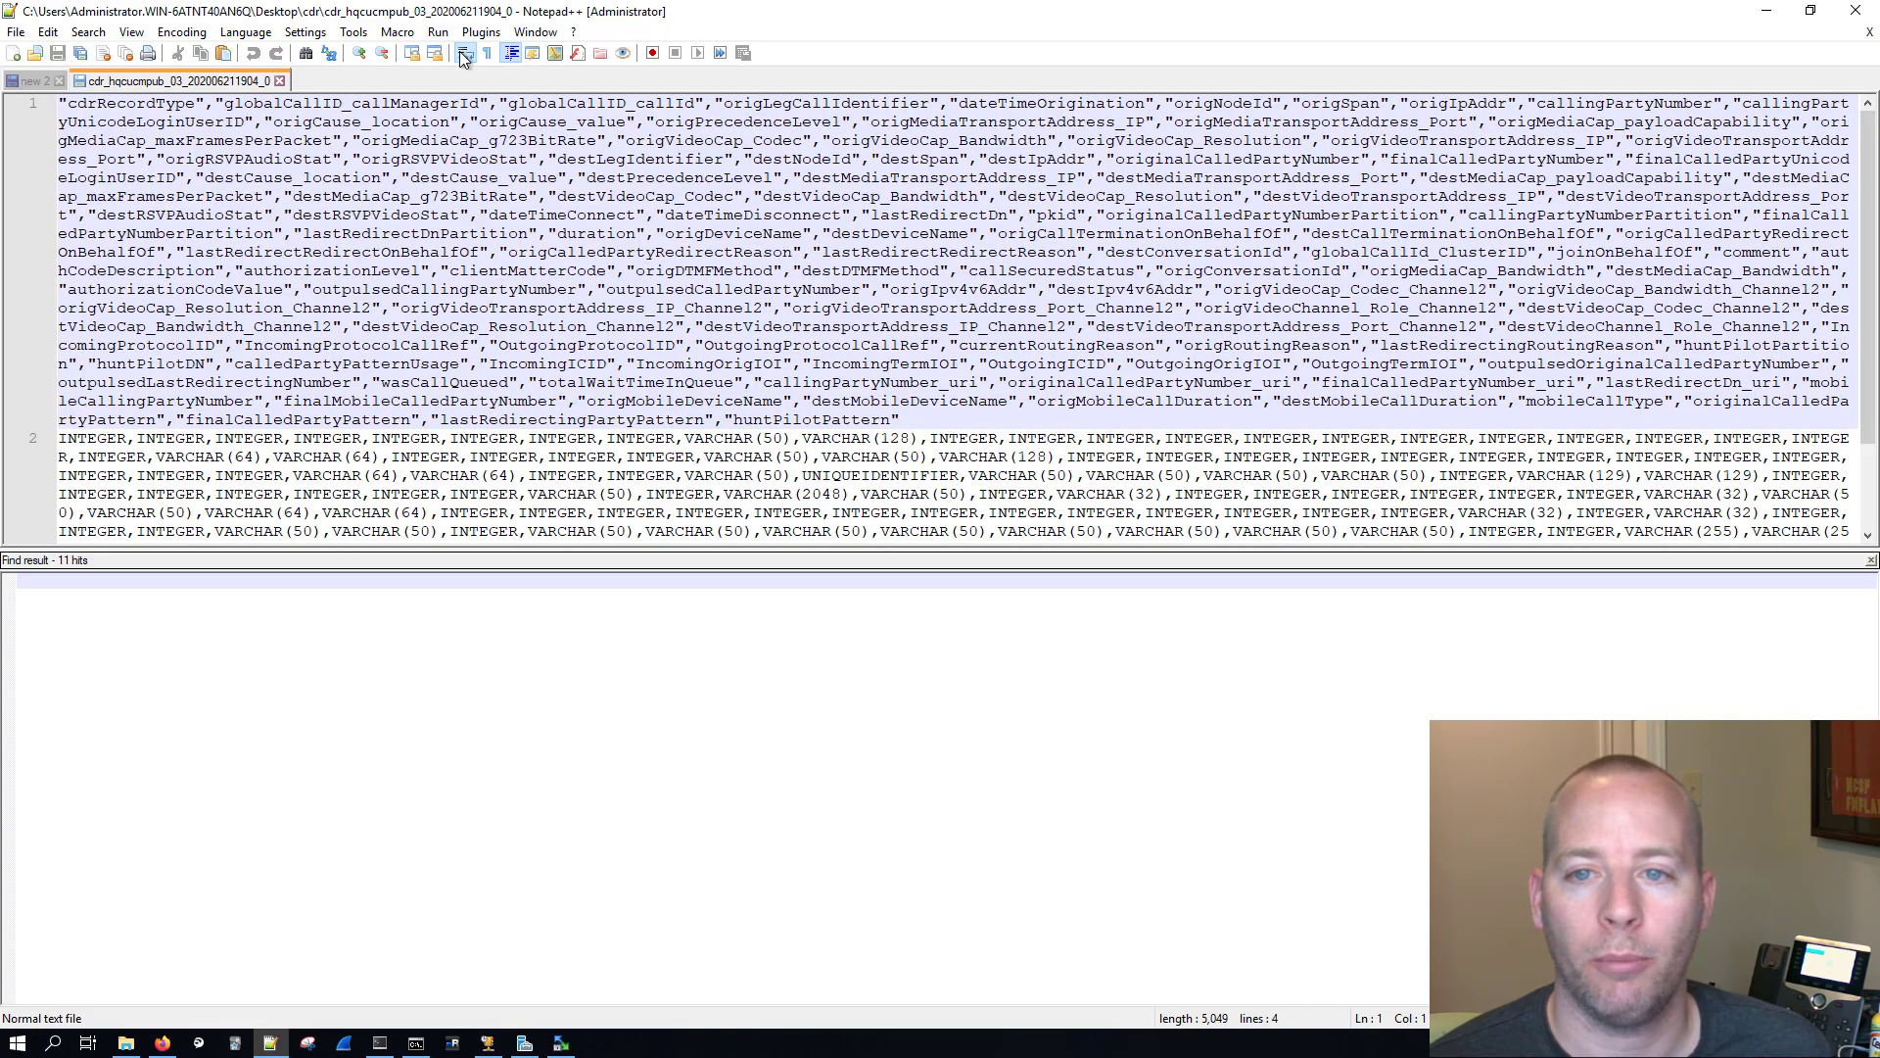
{"action": "left_click_drag", "start_coordinate": [912, 420], "coordinate": [57, 103]}
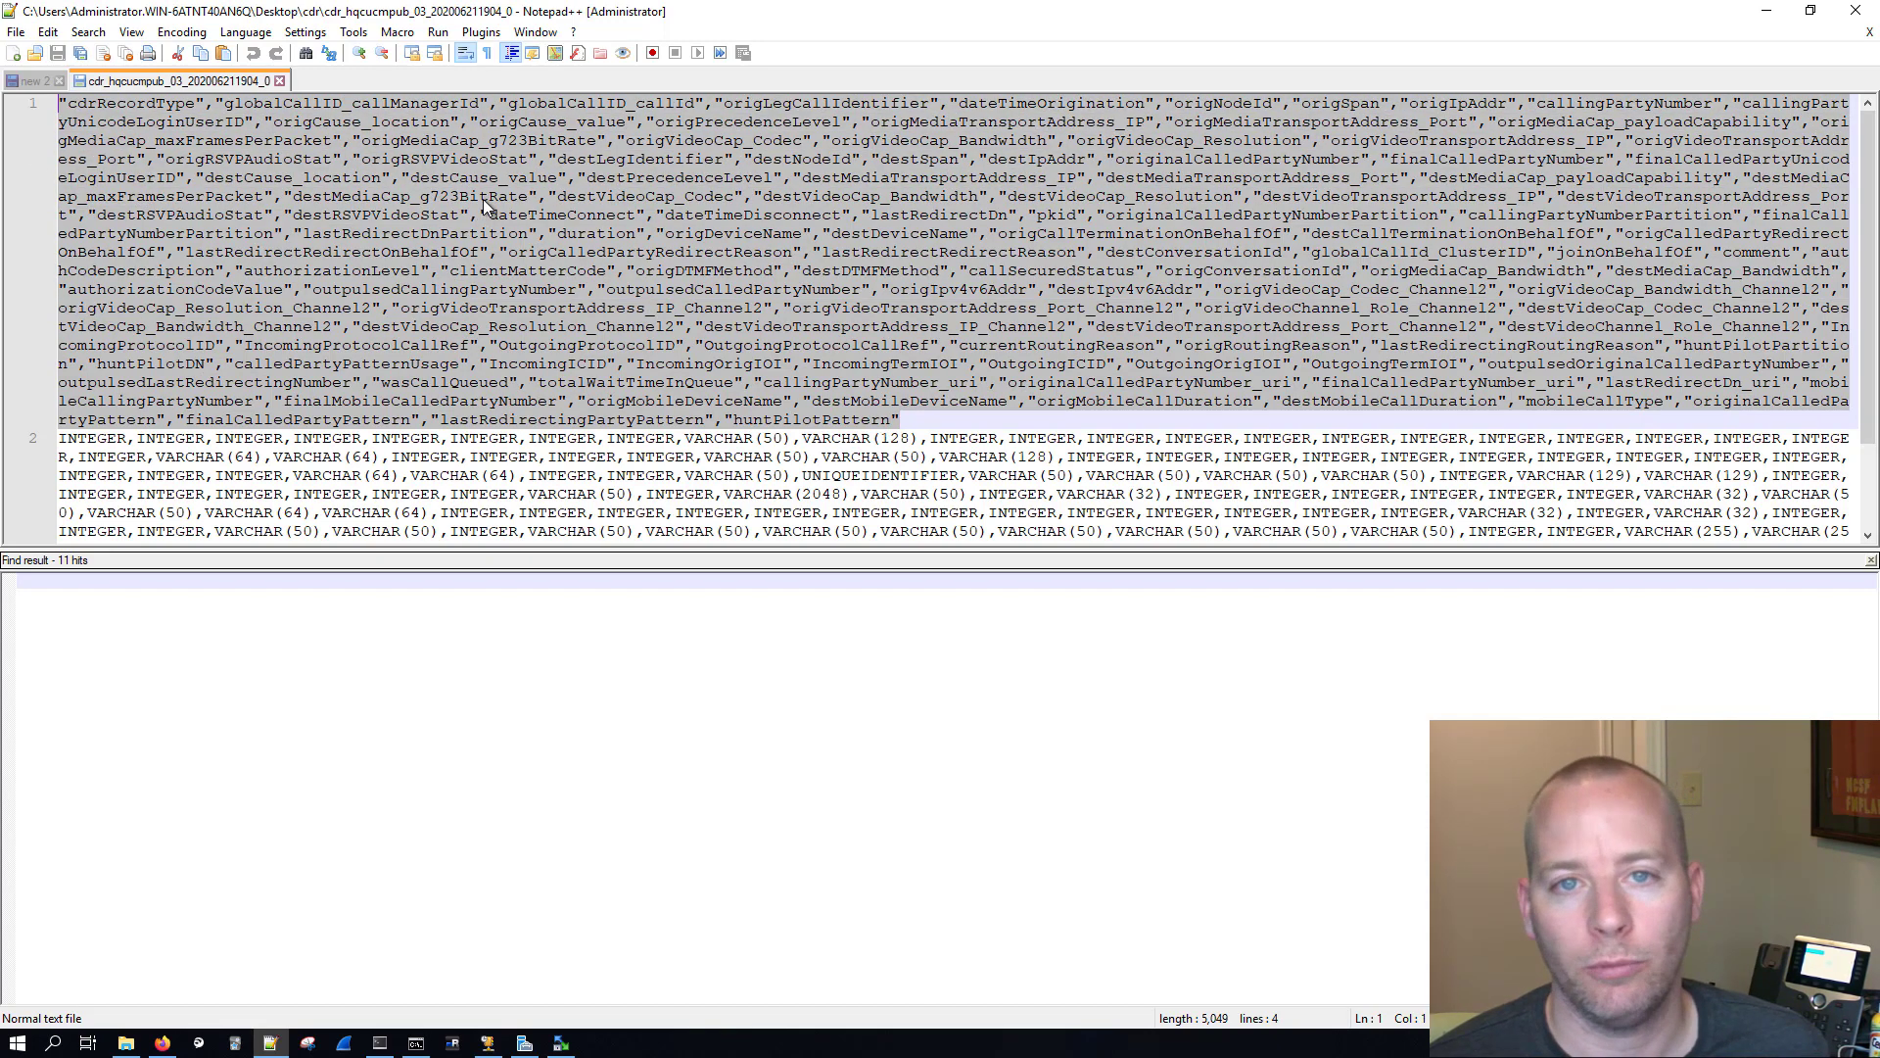
{"action": "scroll", "coordinate": [791, 374], "scroll_direction": "down", "scroll_amount": 2}
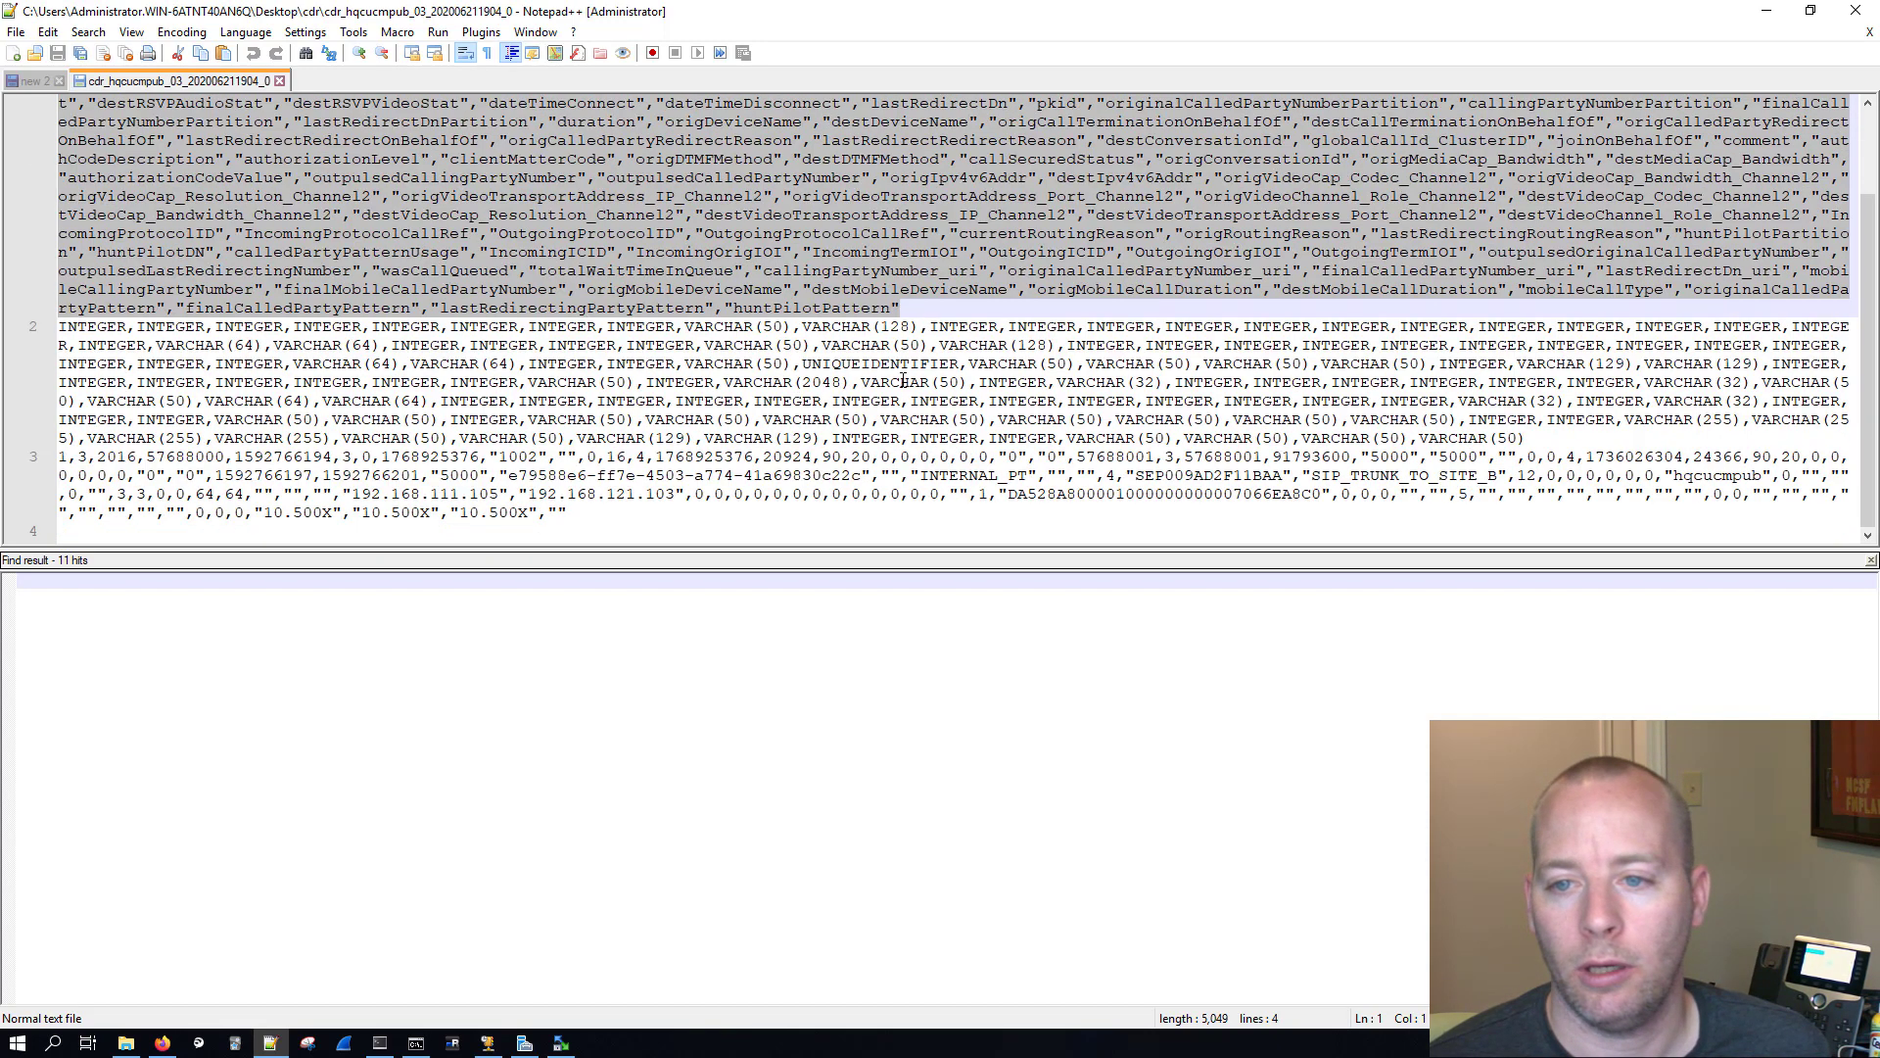
{"action": "left_click", "coordinate": [901, 382]}
{"action": "left_click_drag", "start_coordinate": [1525, 438], "coordinate": [55, 326]}
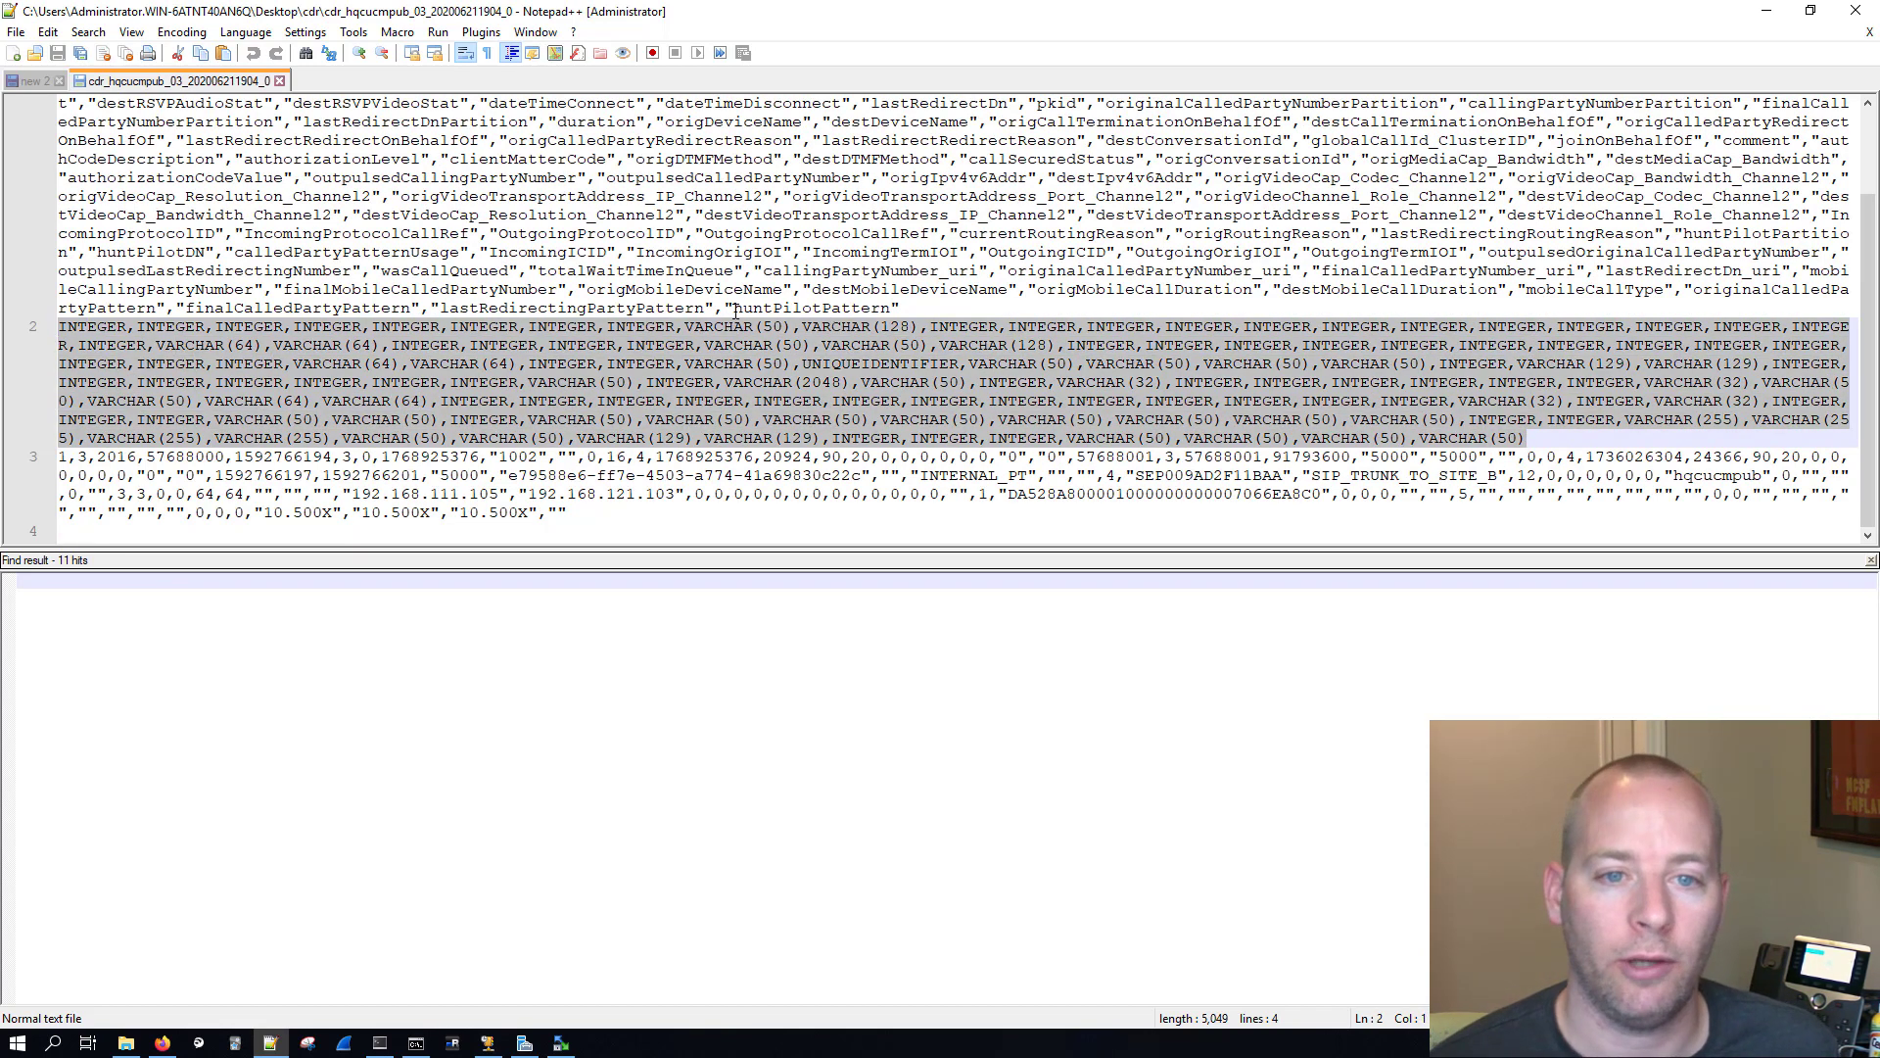
{"action": "left_click", "coordinate": [82, 326]}
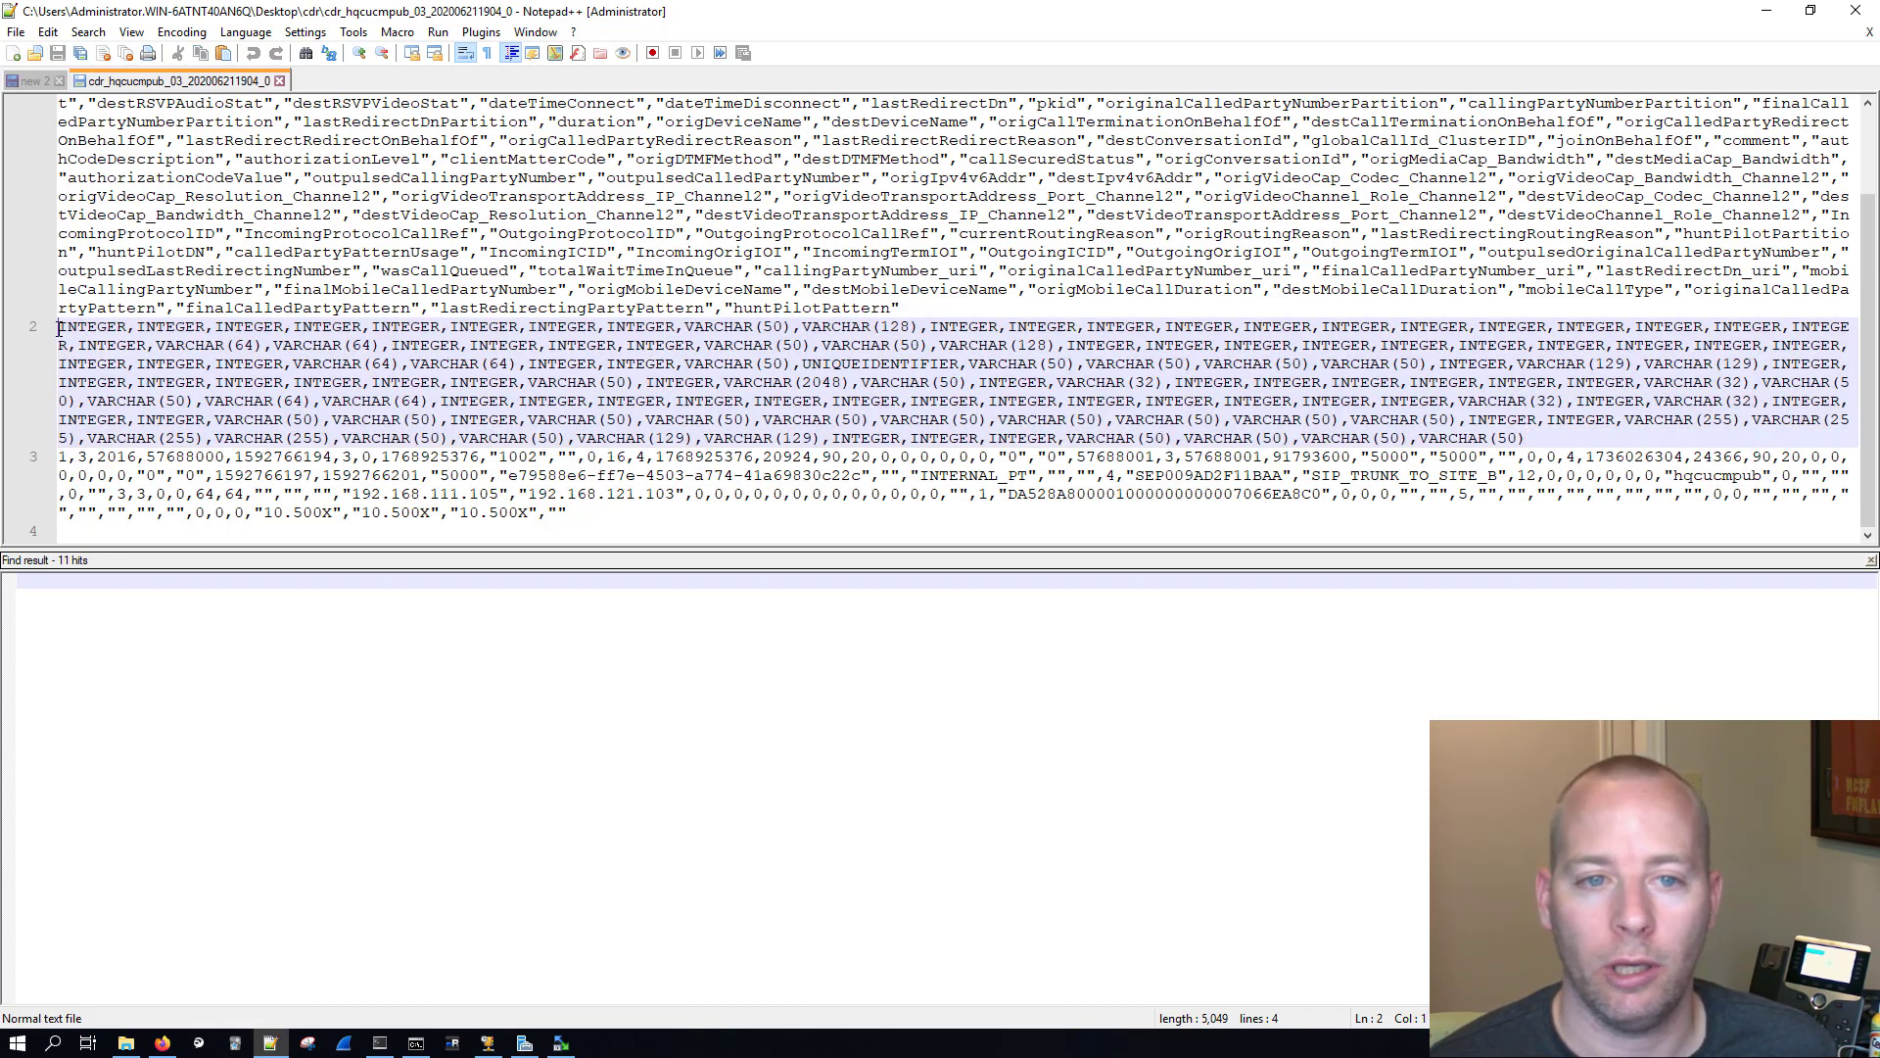
{"action": "double_click", "coordinate": [64, 327]}
{"action": "left_click", "coordinate": [76, 103]}
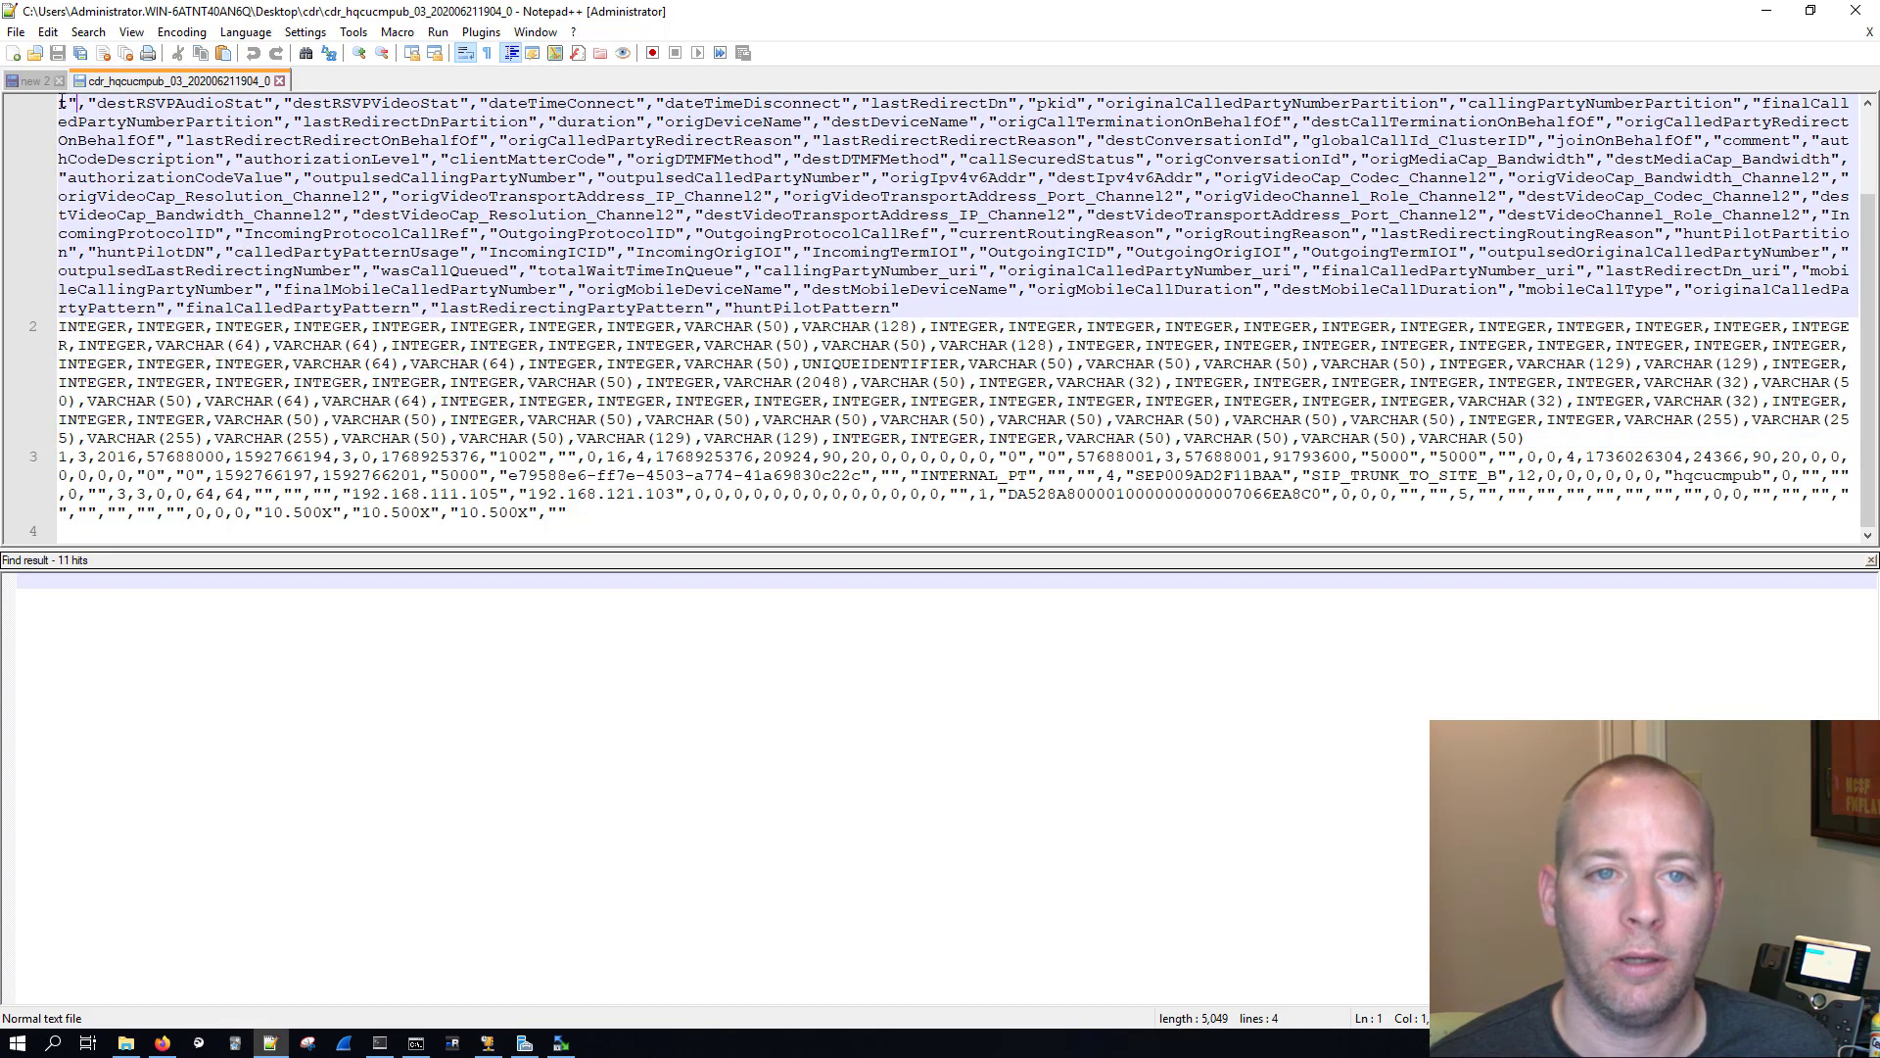
Step: Unwrap the lines and compare the field names, such as cdrRecordType and callingPartyNumber, with their data types and record values
{"action": "left_click", "coordinate": [469, 54]}
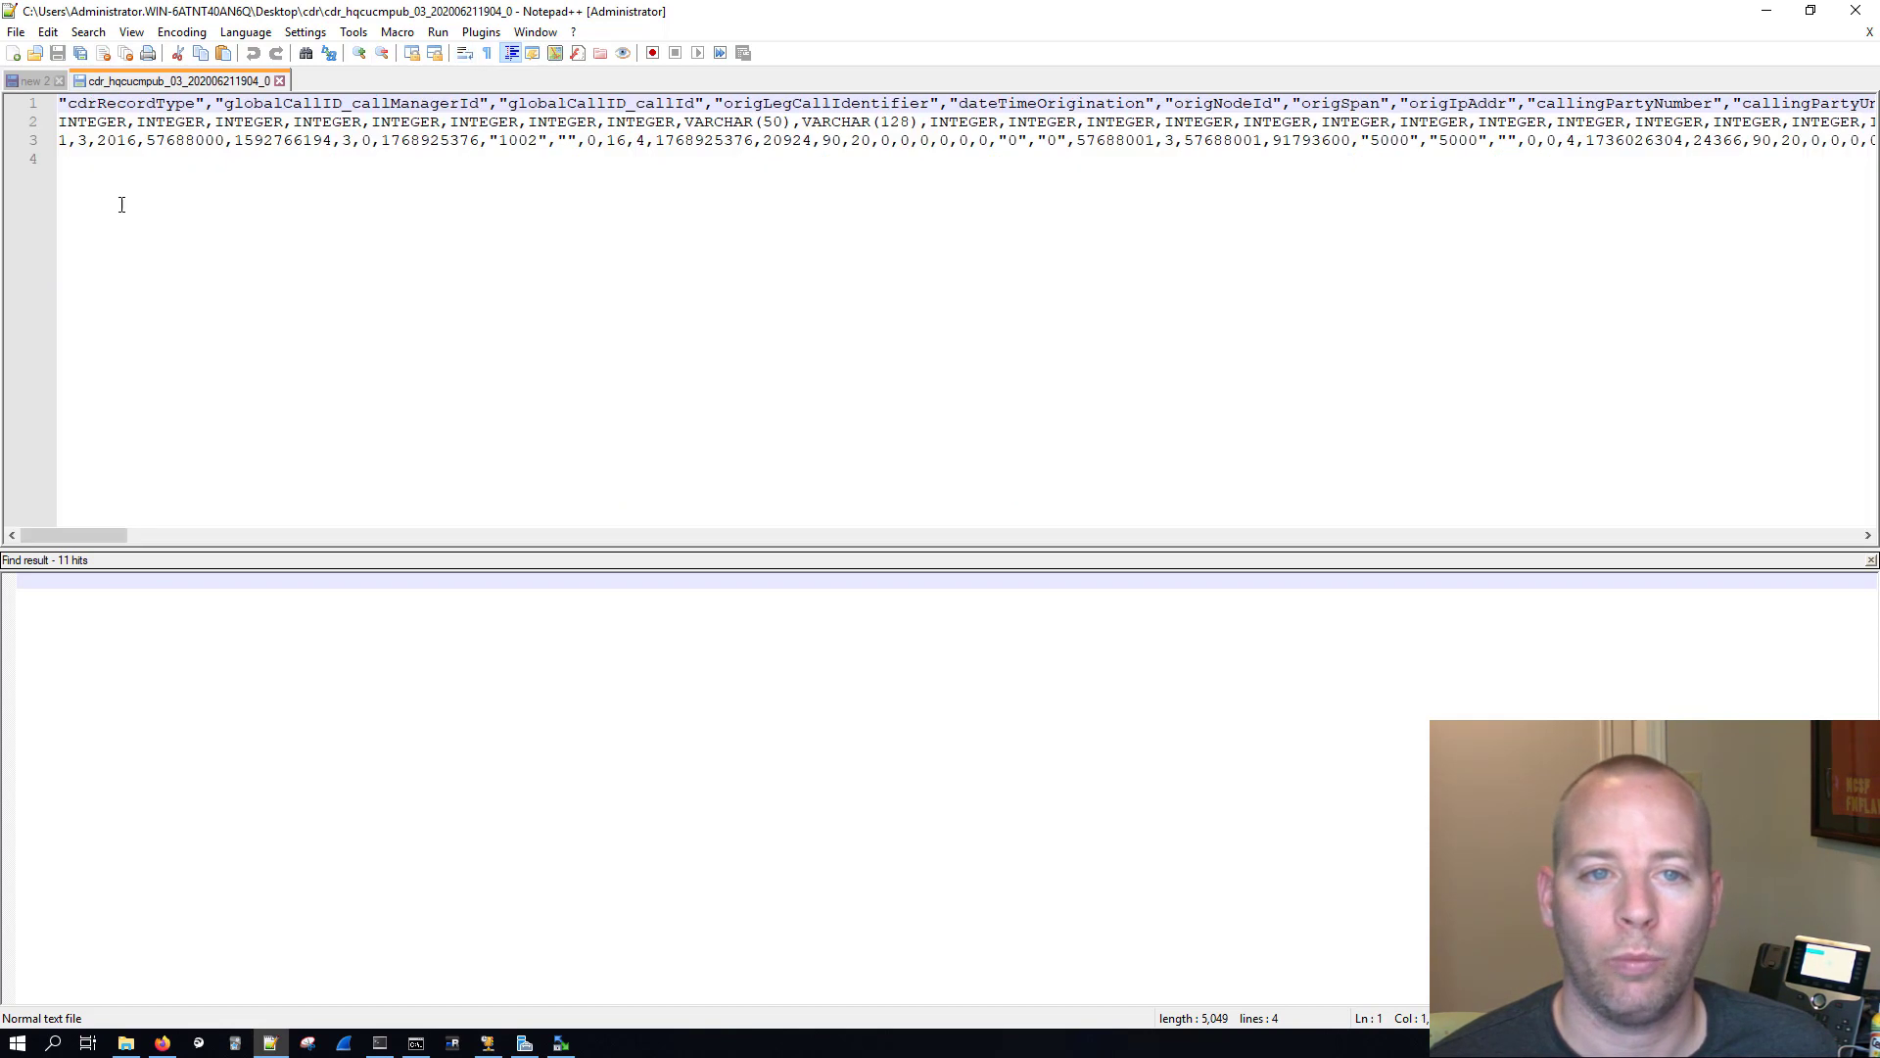
{"action": "double_click", "coordinate": [161, 102]}
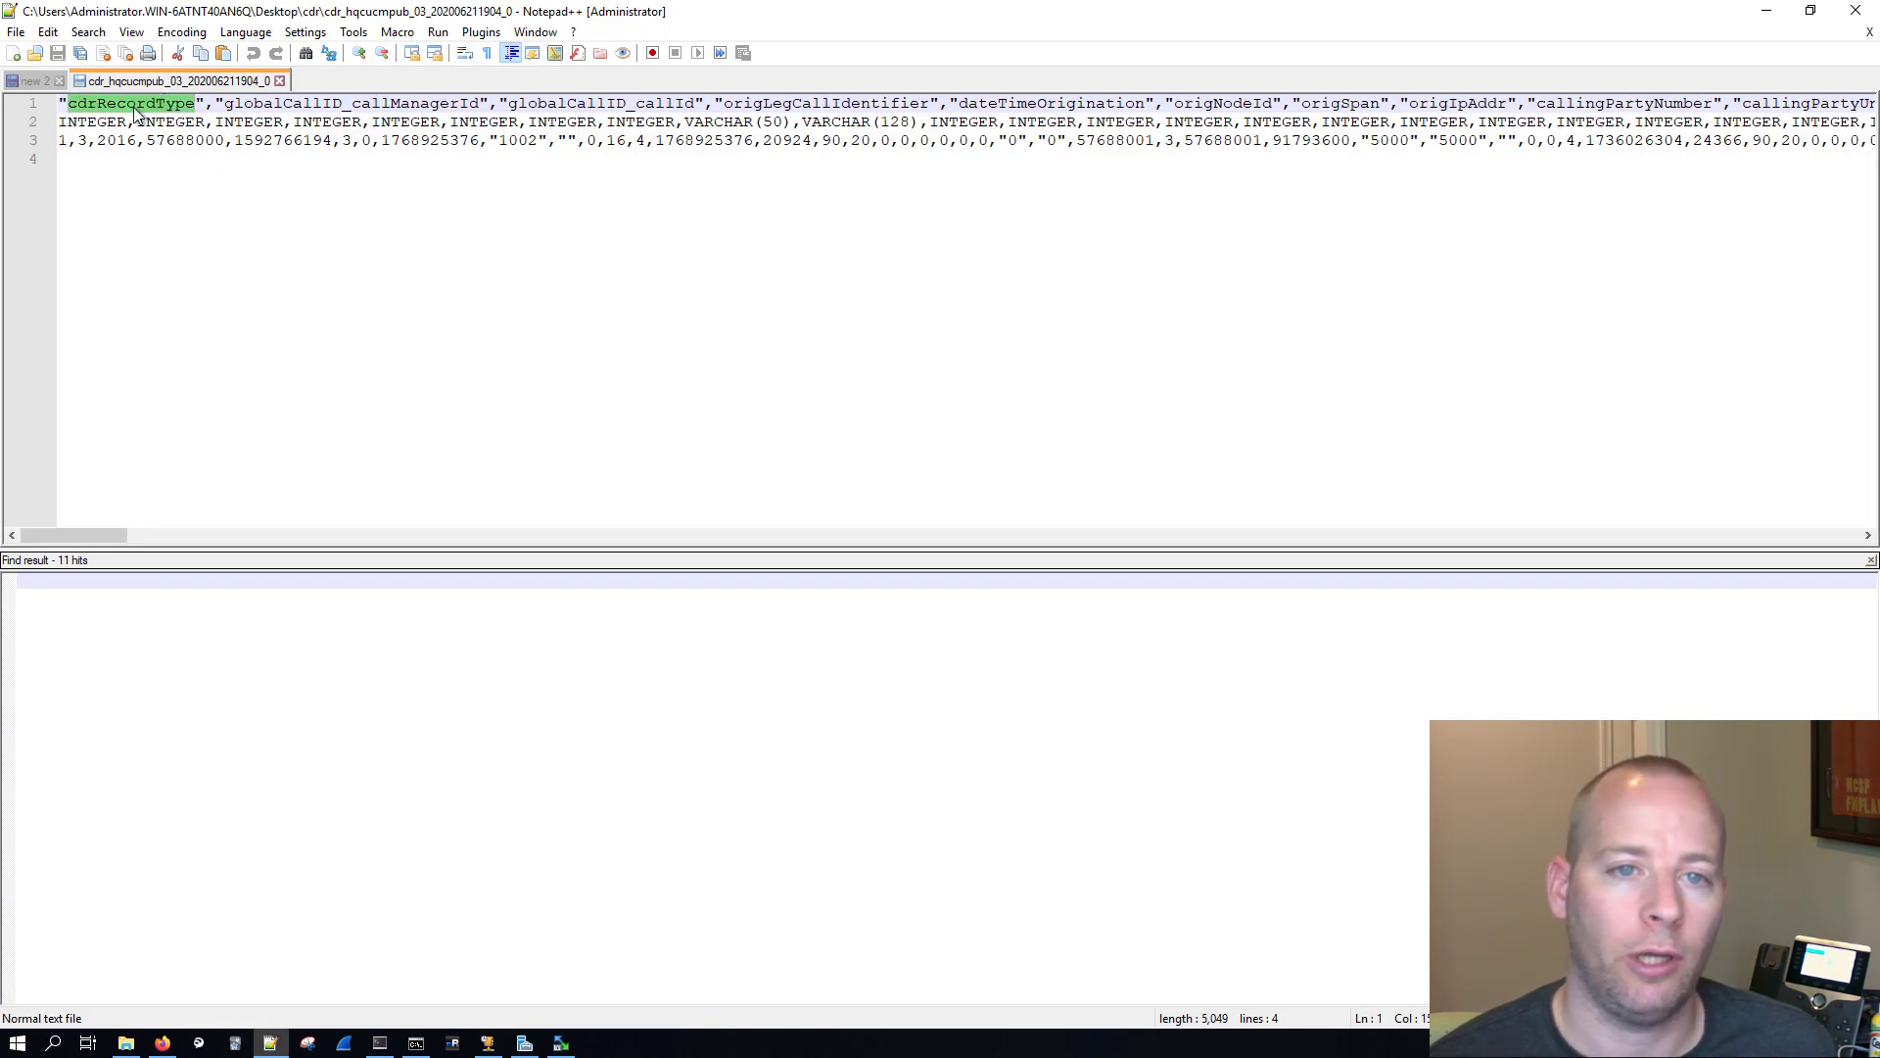
{"action": "double_click", "coordinate": [78, 122]}
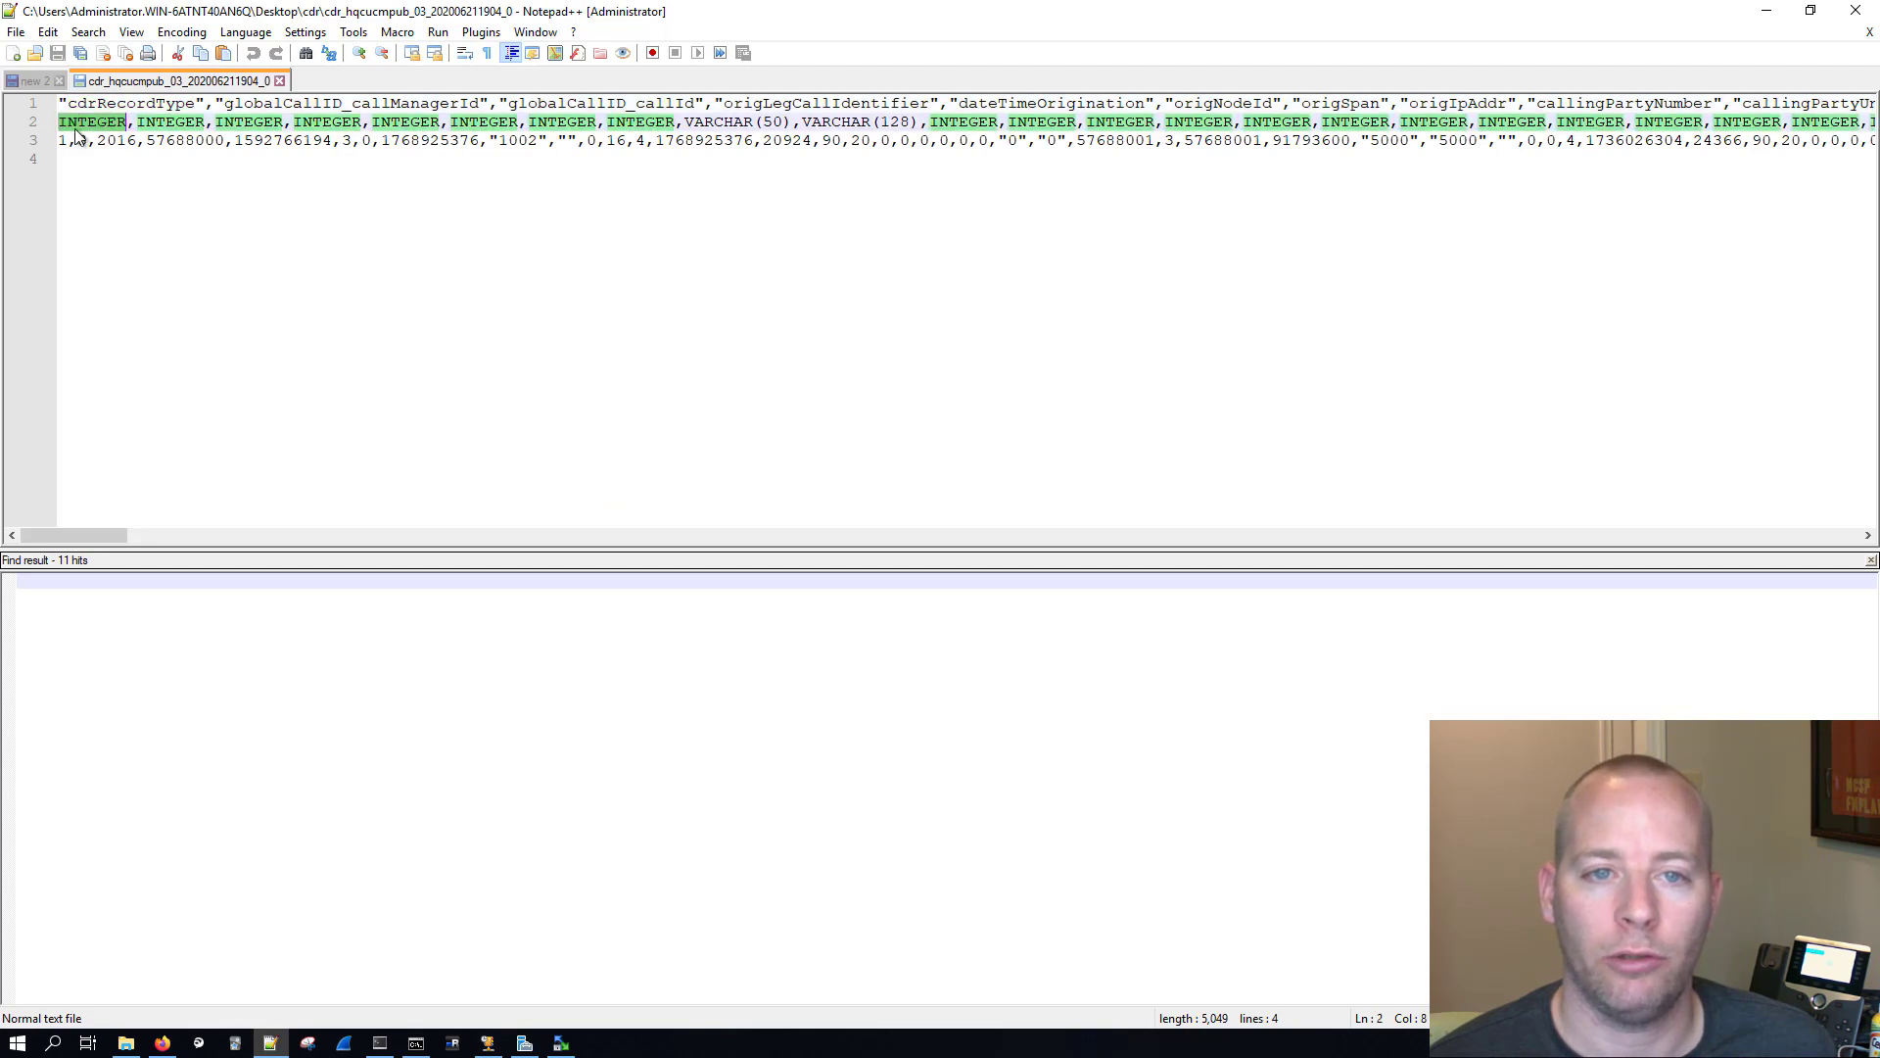
{"action": "double_click", "coordinate": [62, 141]}
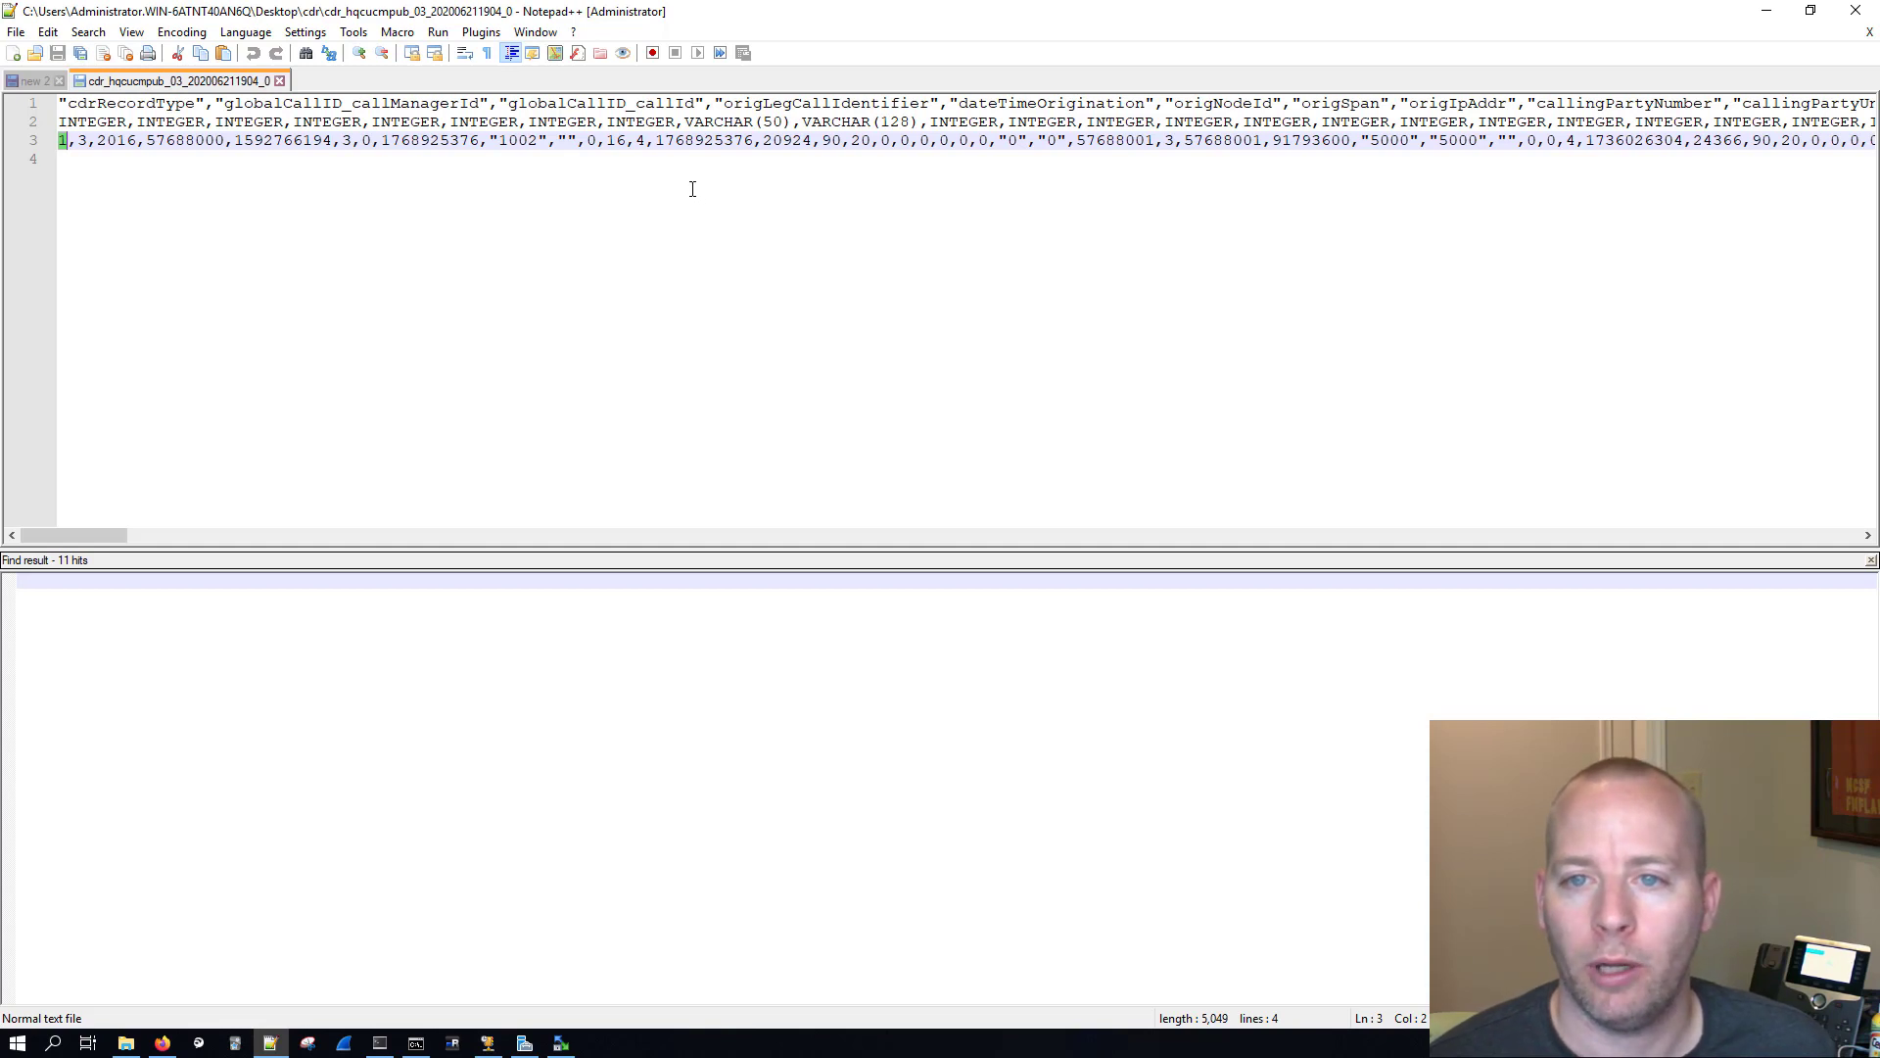
{"action": "left_click", "coordinate": [81, 140]}
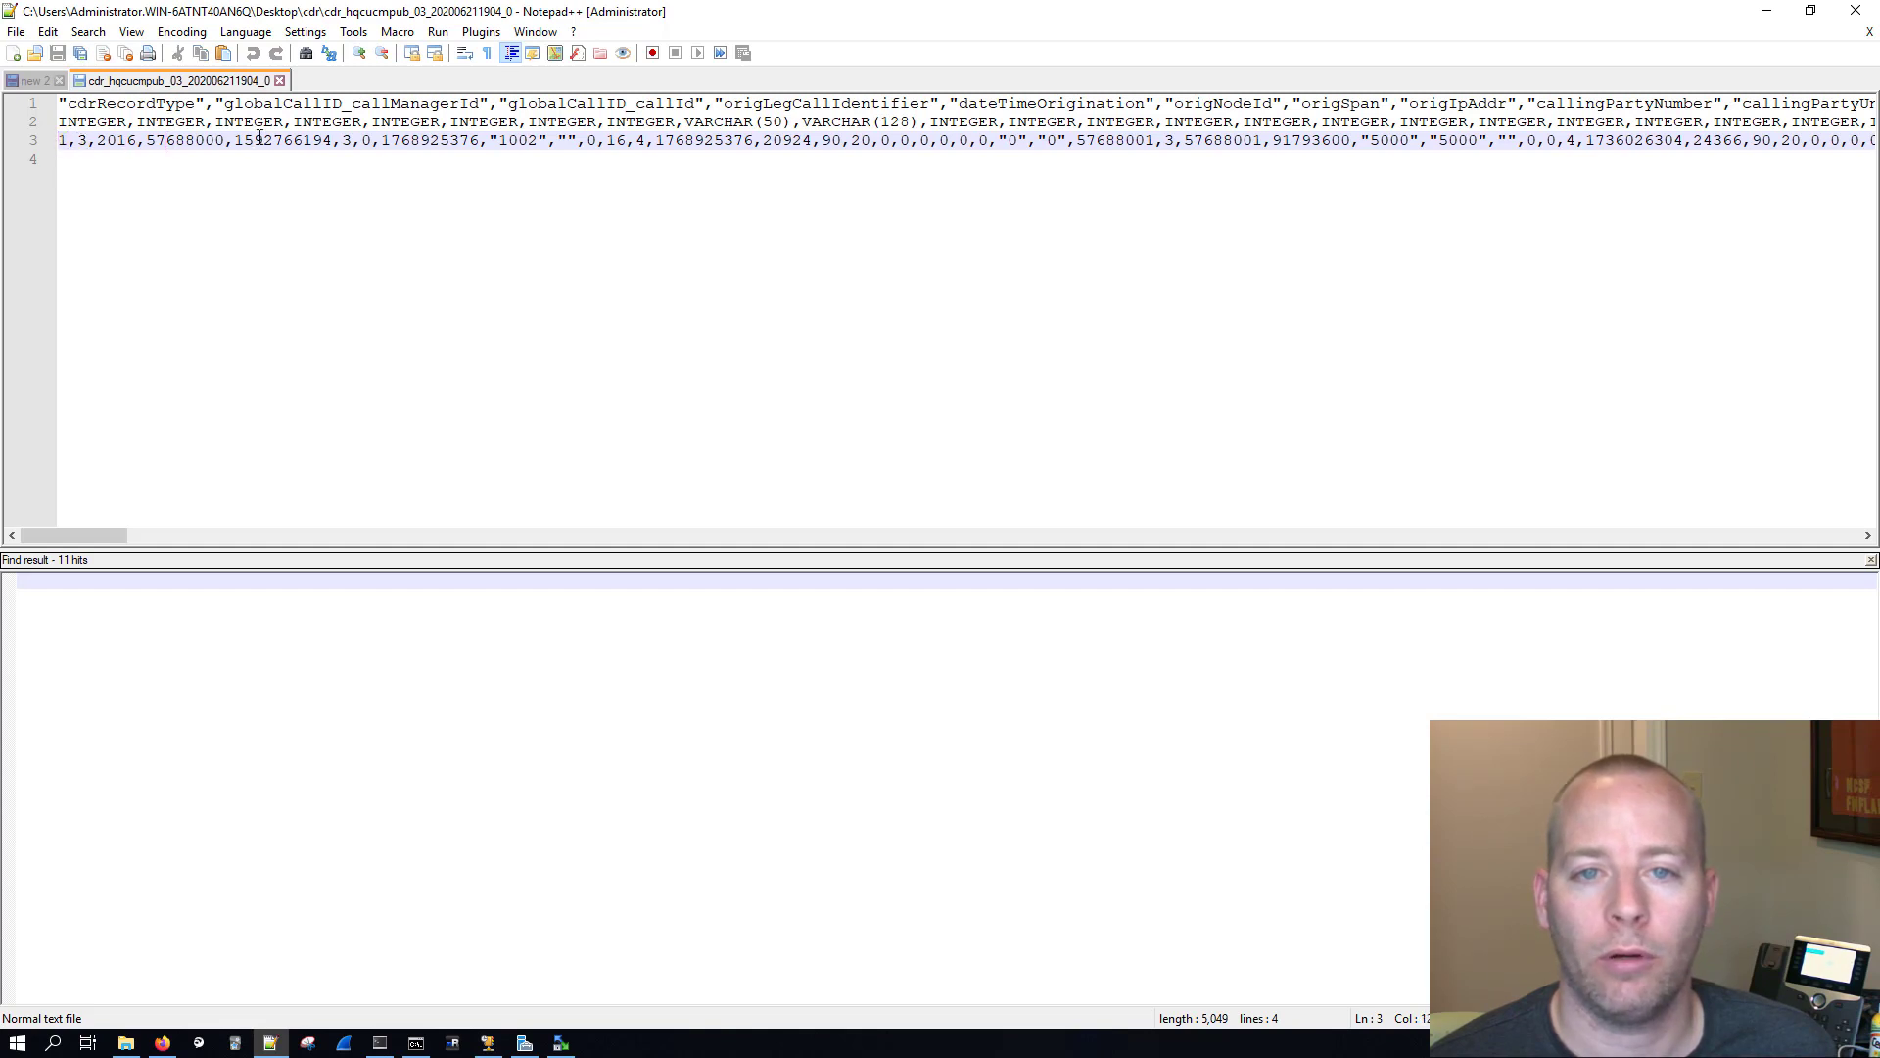
{"action": "left_click", "coordinate": [362, 140]}
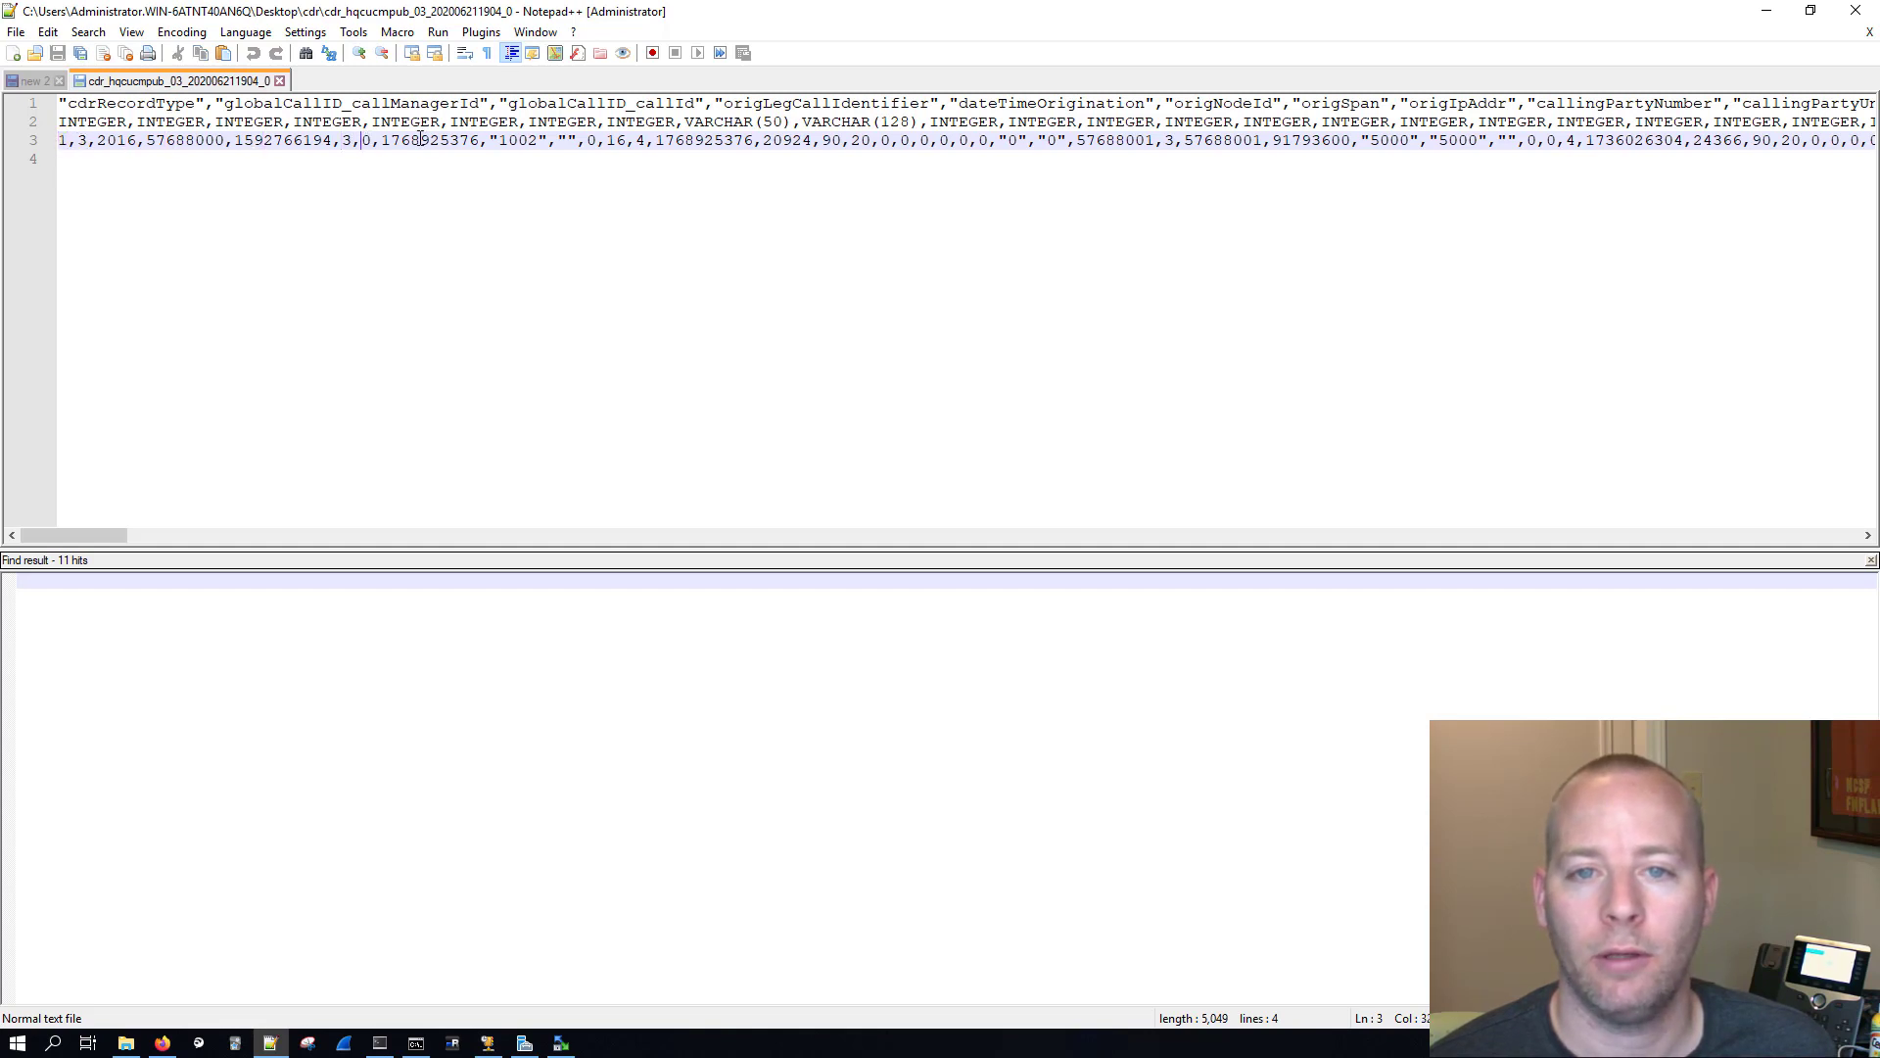
{"action": "left_click", "coordinate": [510, 138]}
{"action": "double_click", "coordinate": [511, 138]}
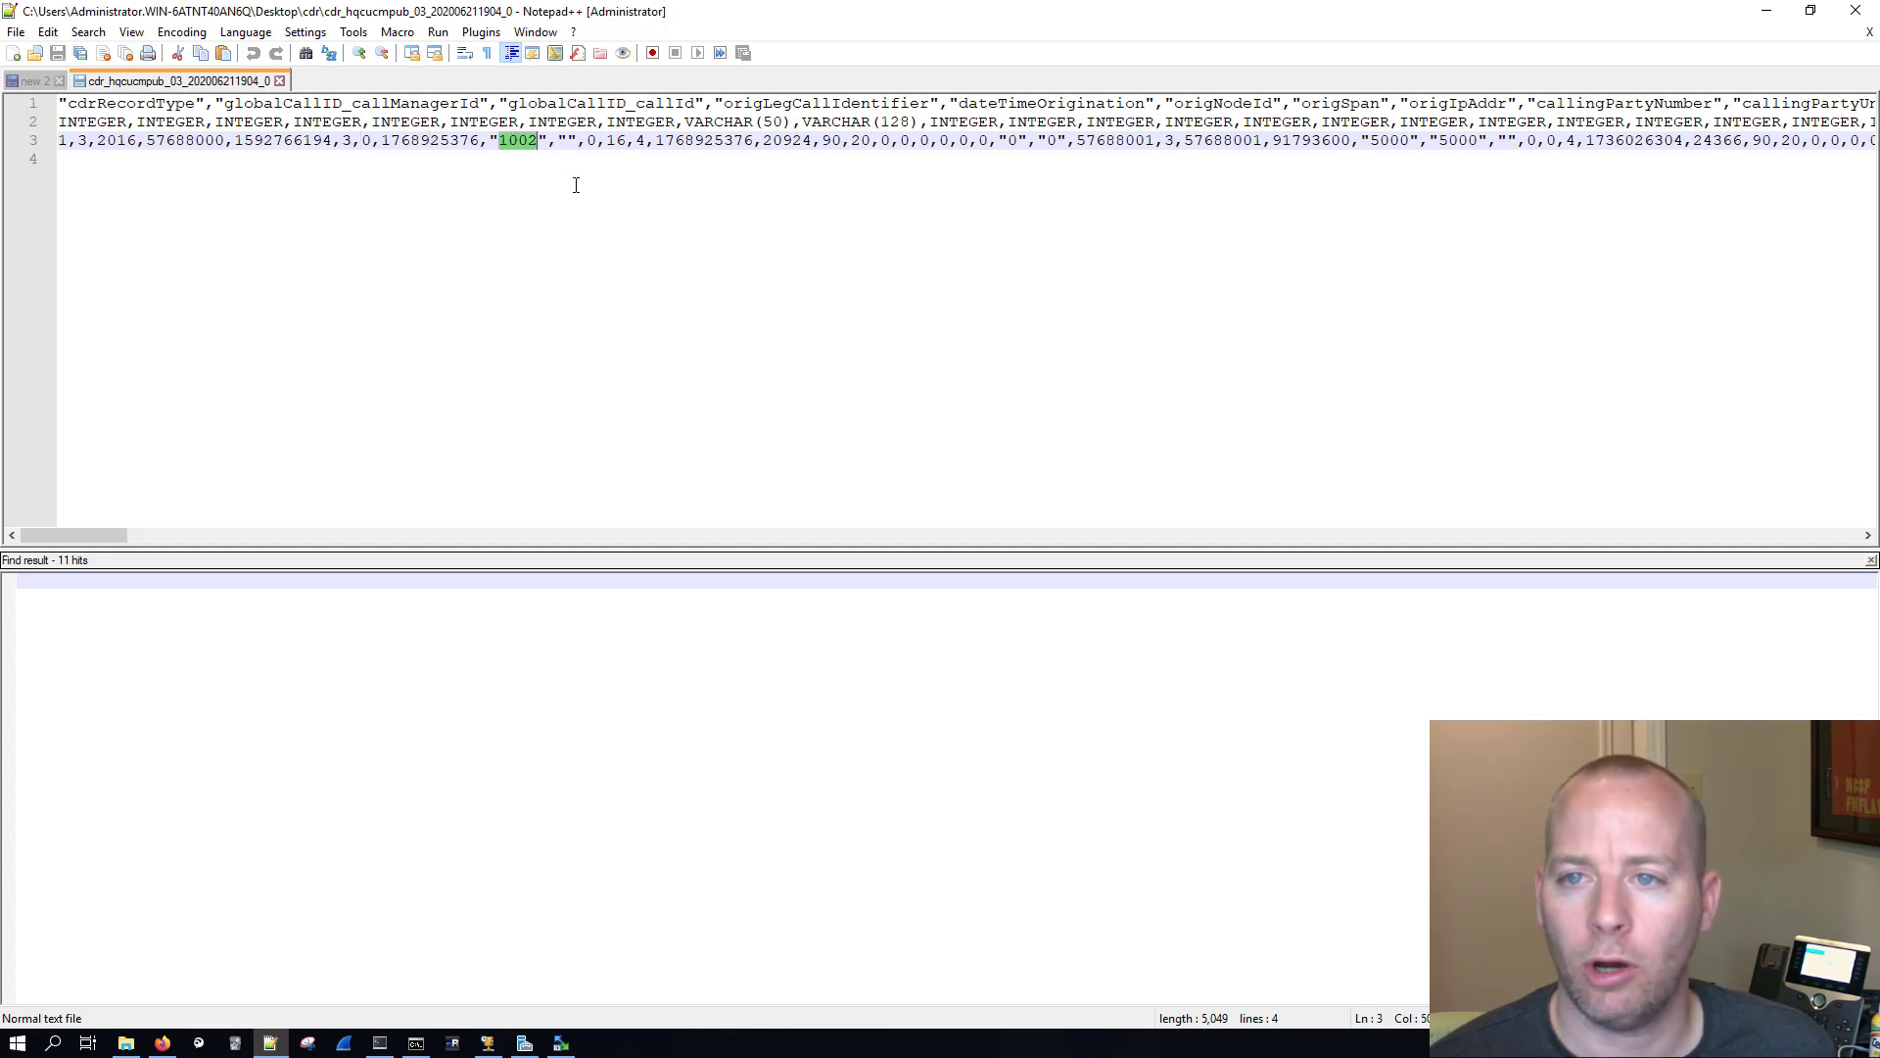
{"action": "left_click", "coordinate": [156, 102]}
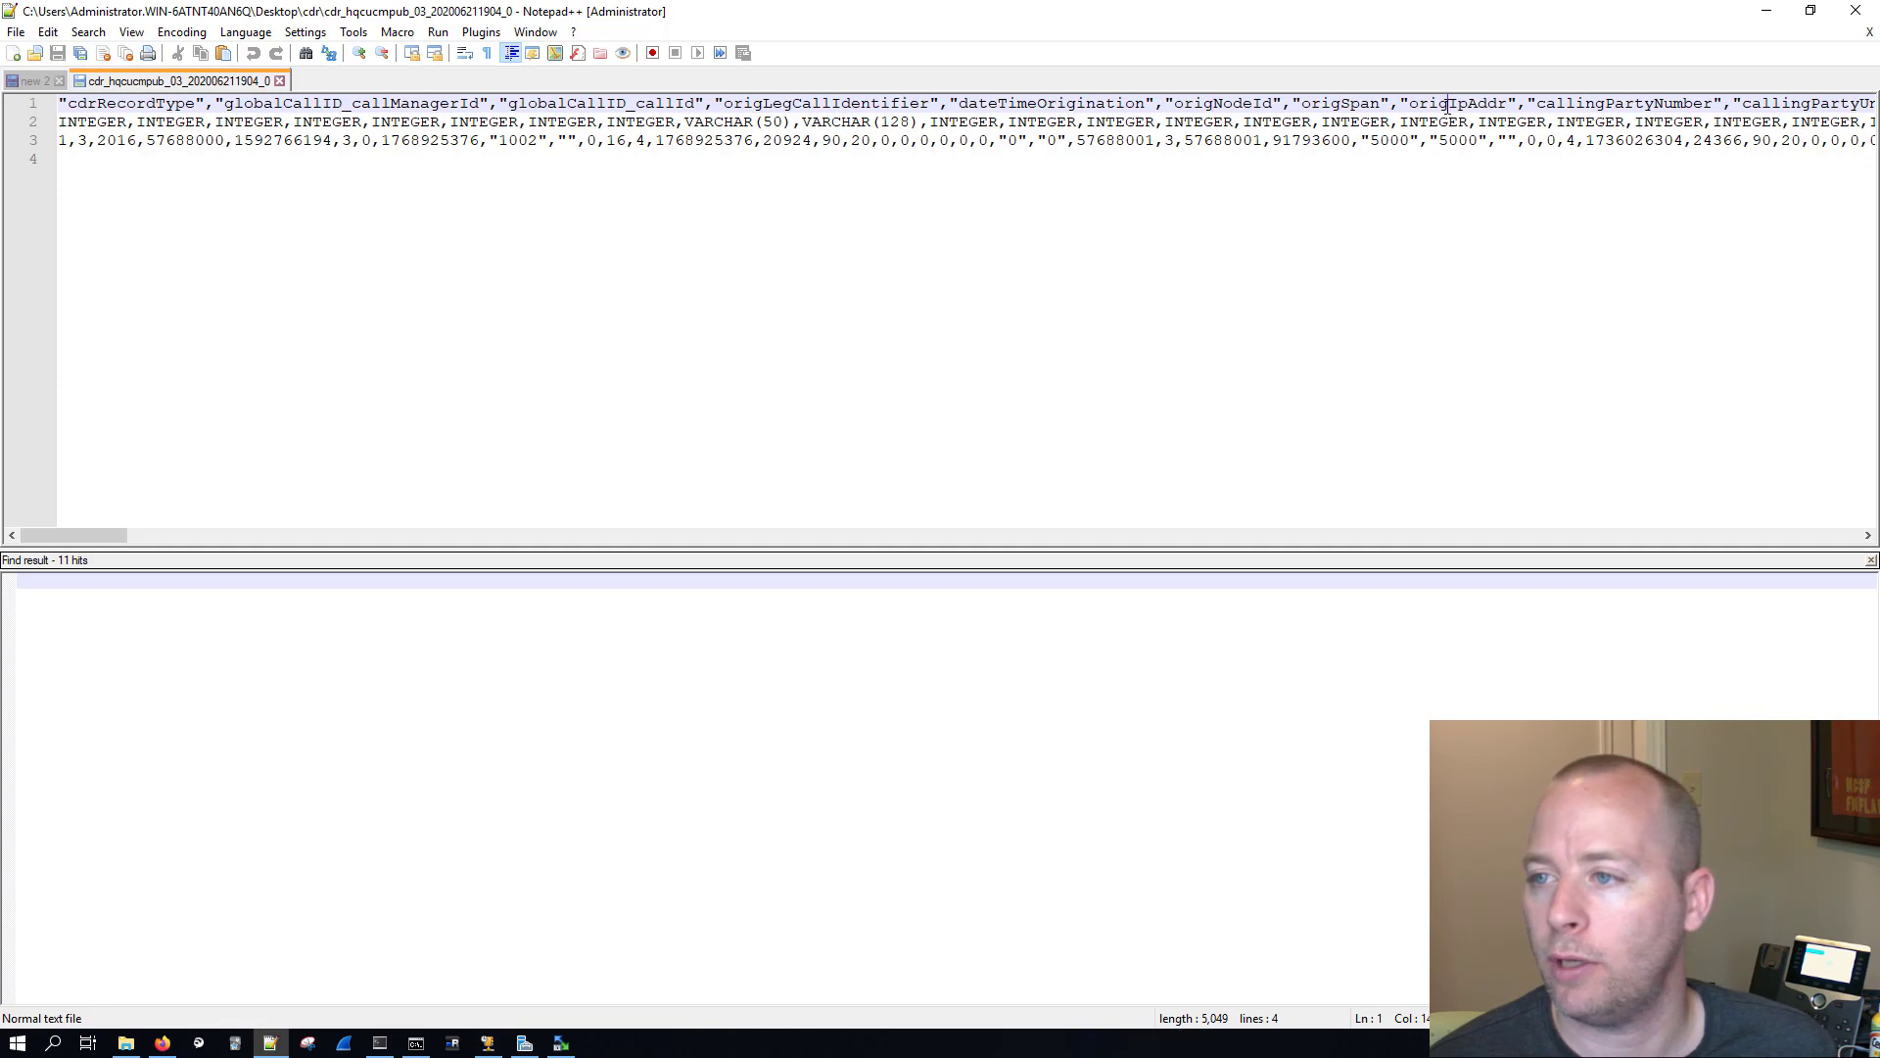
{"action": "double_click", "coordinate": [1591, 103]}
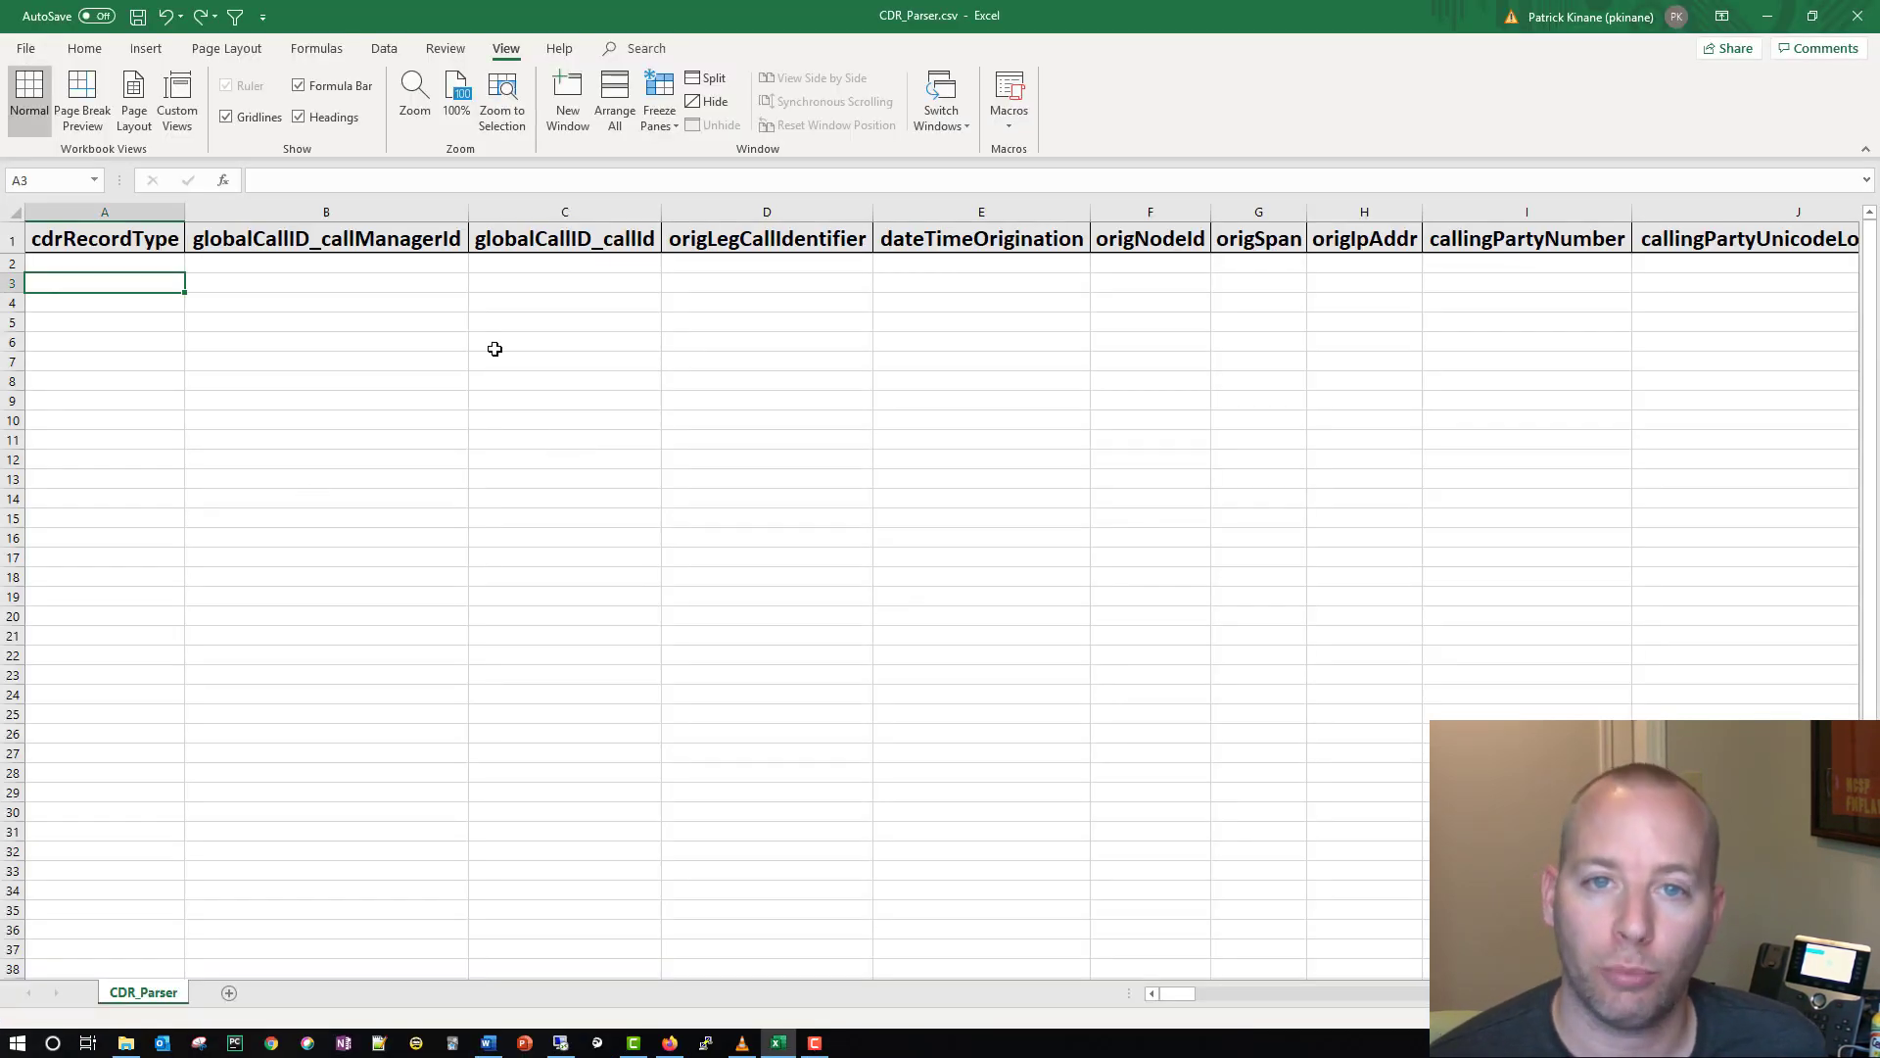
Step: Switch to CDR_Parser.csv in Excel and examine its CDR field headers and the empty rows beneath the frozen header row
{"action": "left_click", "coordinate": [360, 240]}
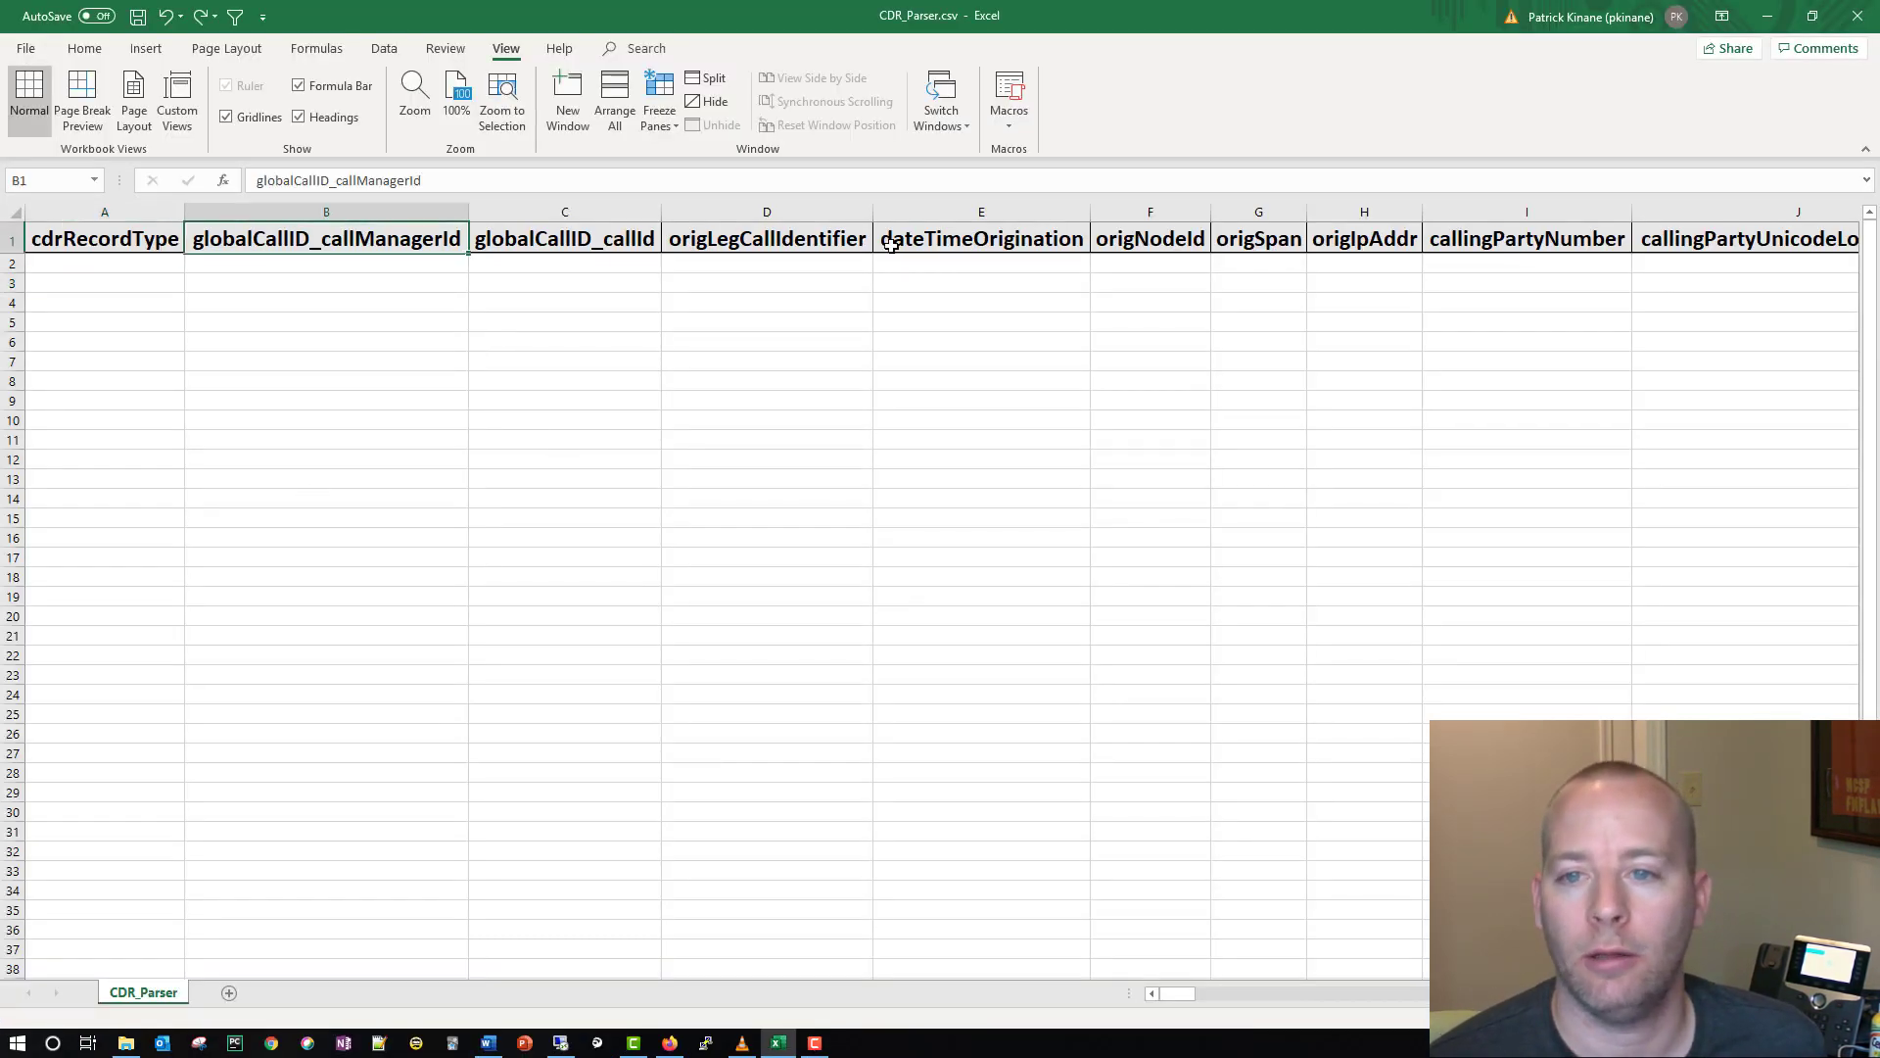
{"action": "scroll", "coordinate": [579, 402], "scroll_direction": "down", "scroll_amount": 5}
{"action": "left_click", "coordinate": [579, 403]}
{"action": "scroll", "coordinate": [579, 403], "scroll_direction": "down", "scroll_amount": 6}
{"action": "scroll", "coordinate": [578, 402], "scroll_direction": "down", "scroll_amount": 20}
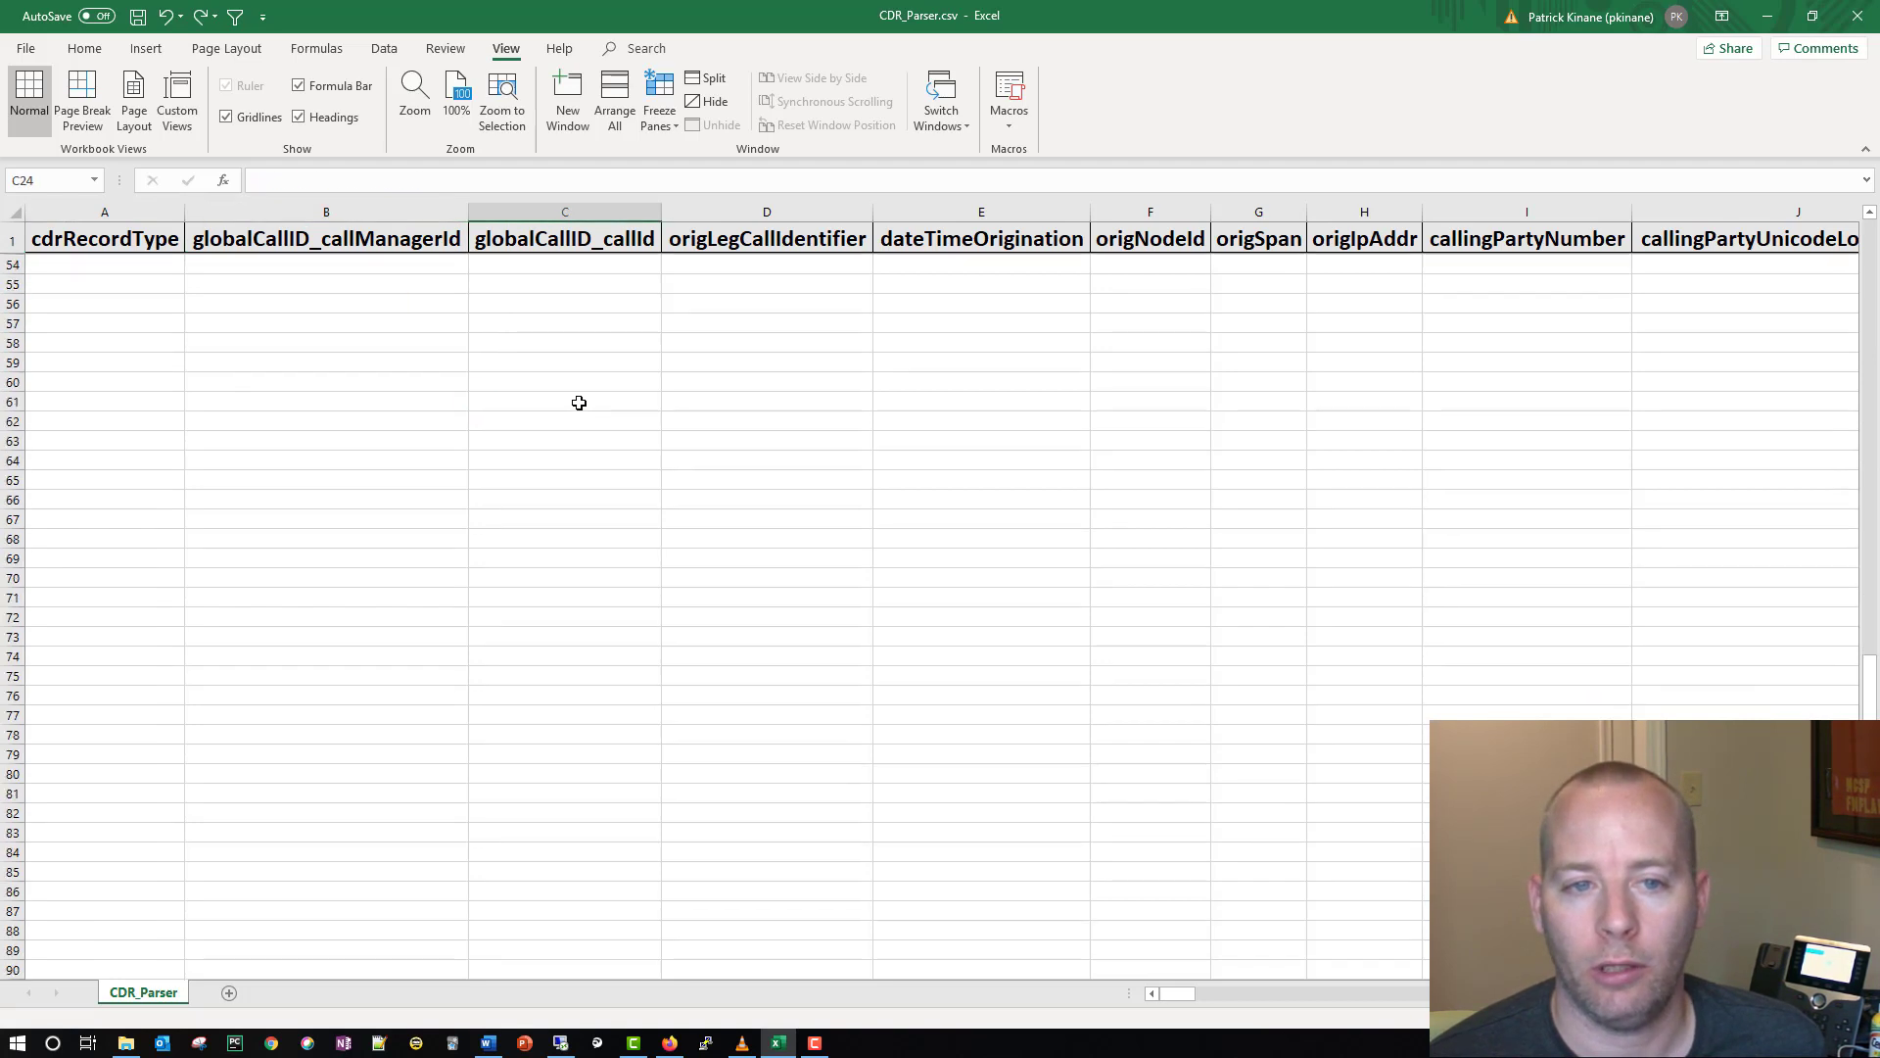
{"action": "scroll", "coordinate": [579, 403], "scroll_direction": "down", "scroll_amount": 13}
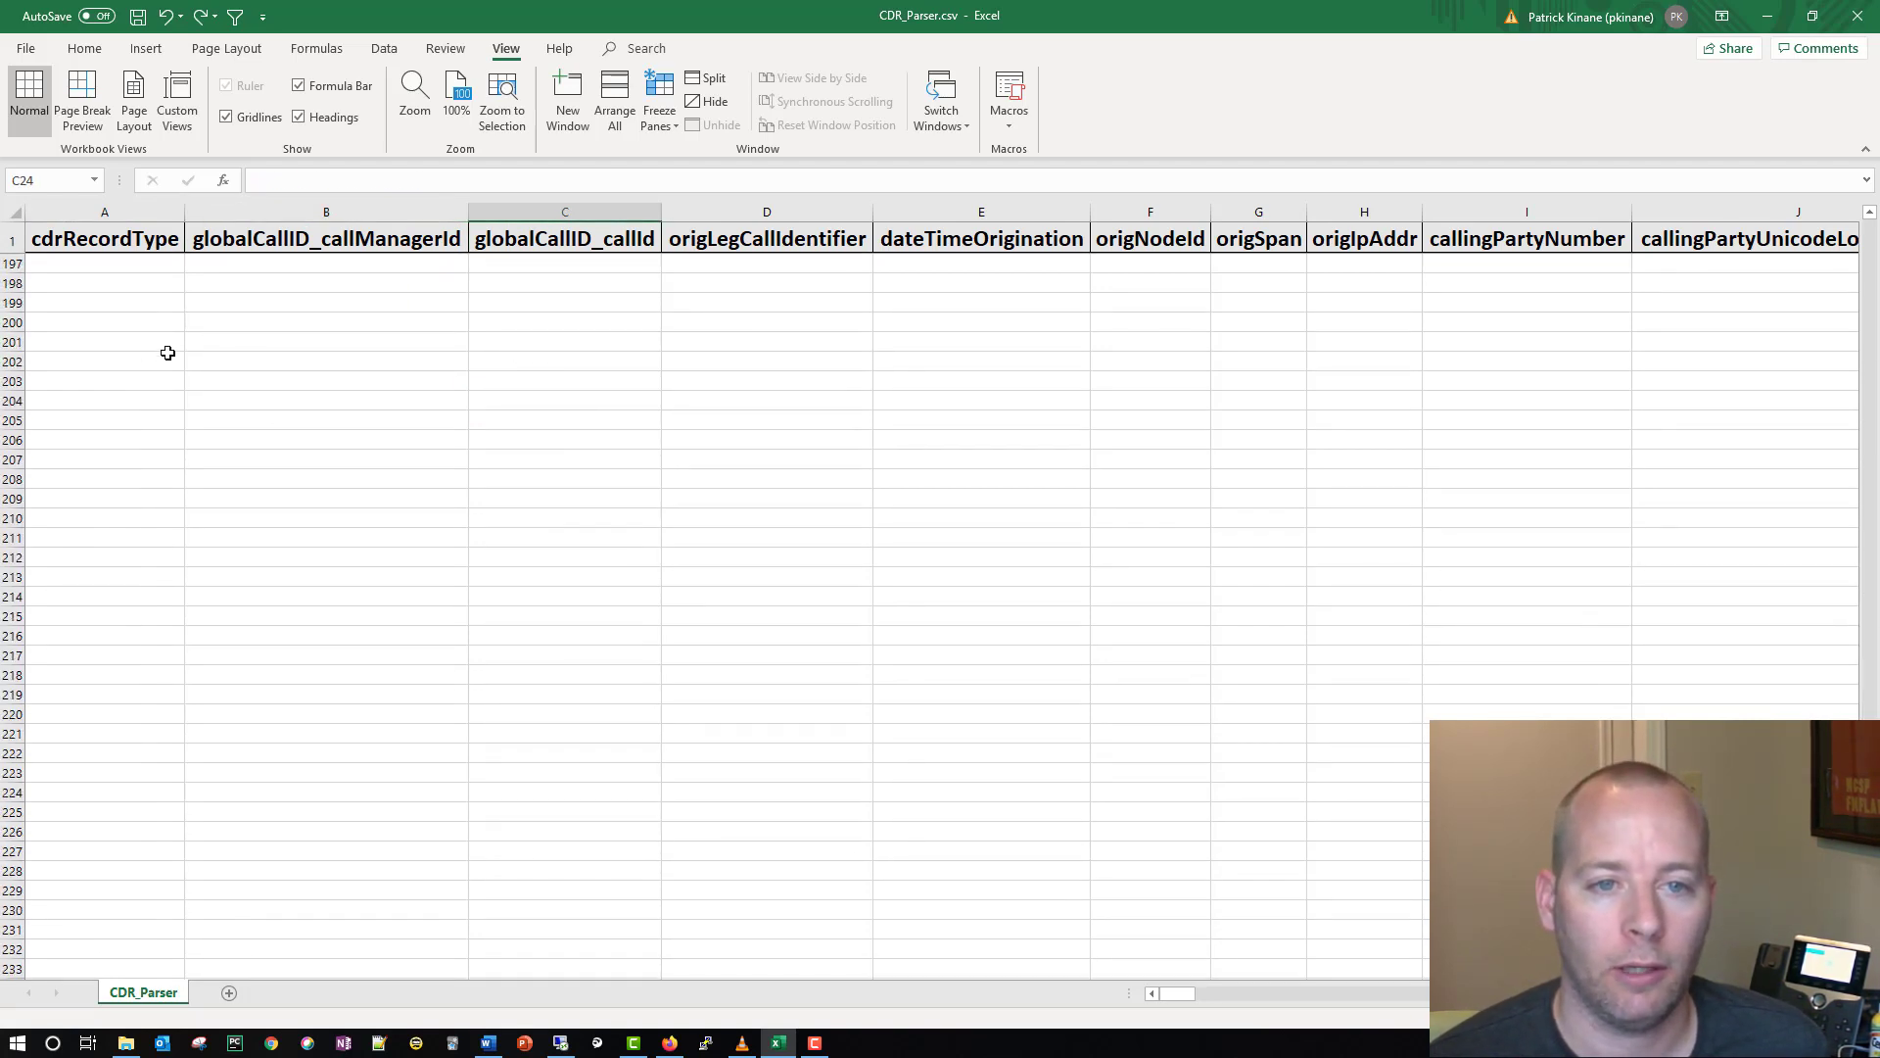
{"action": "left_click", "coordinate": [110, 324]}
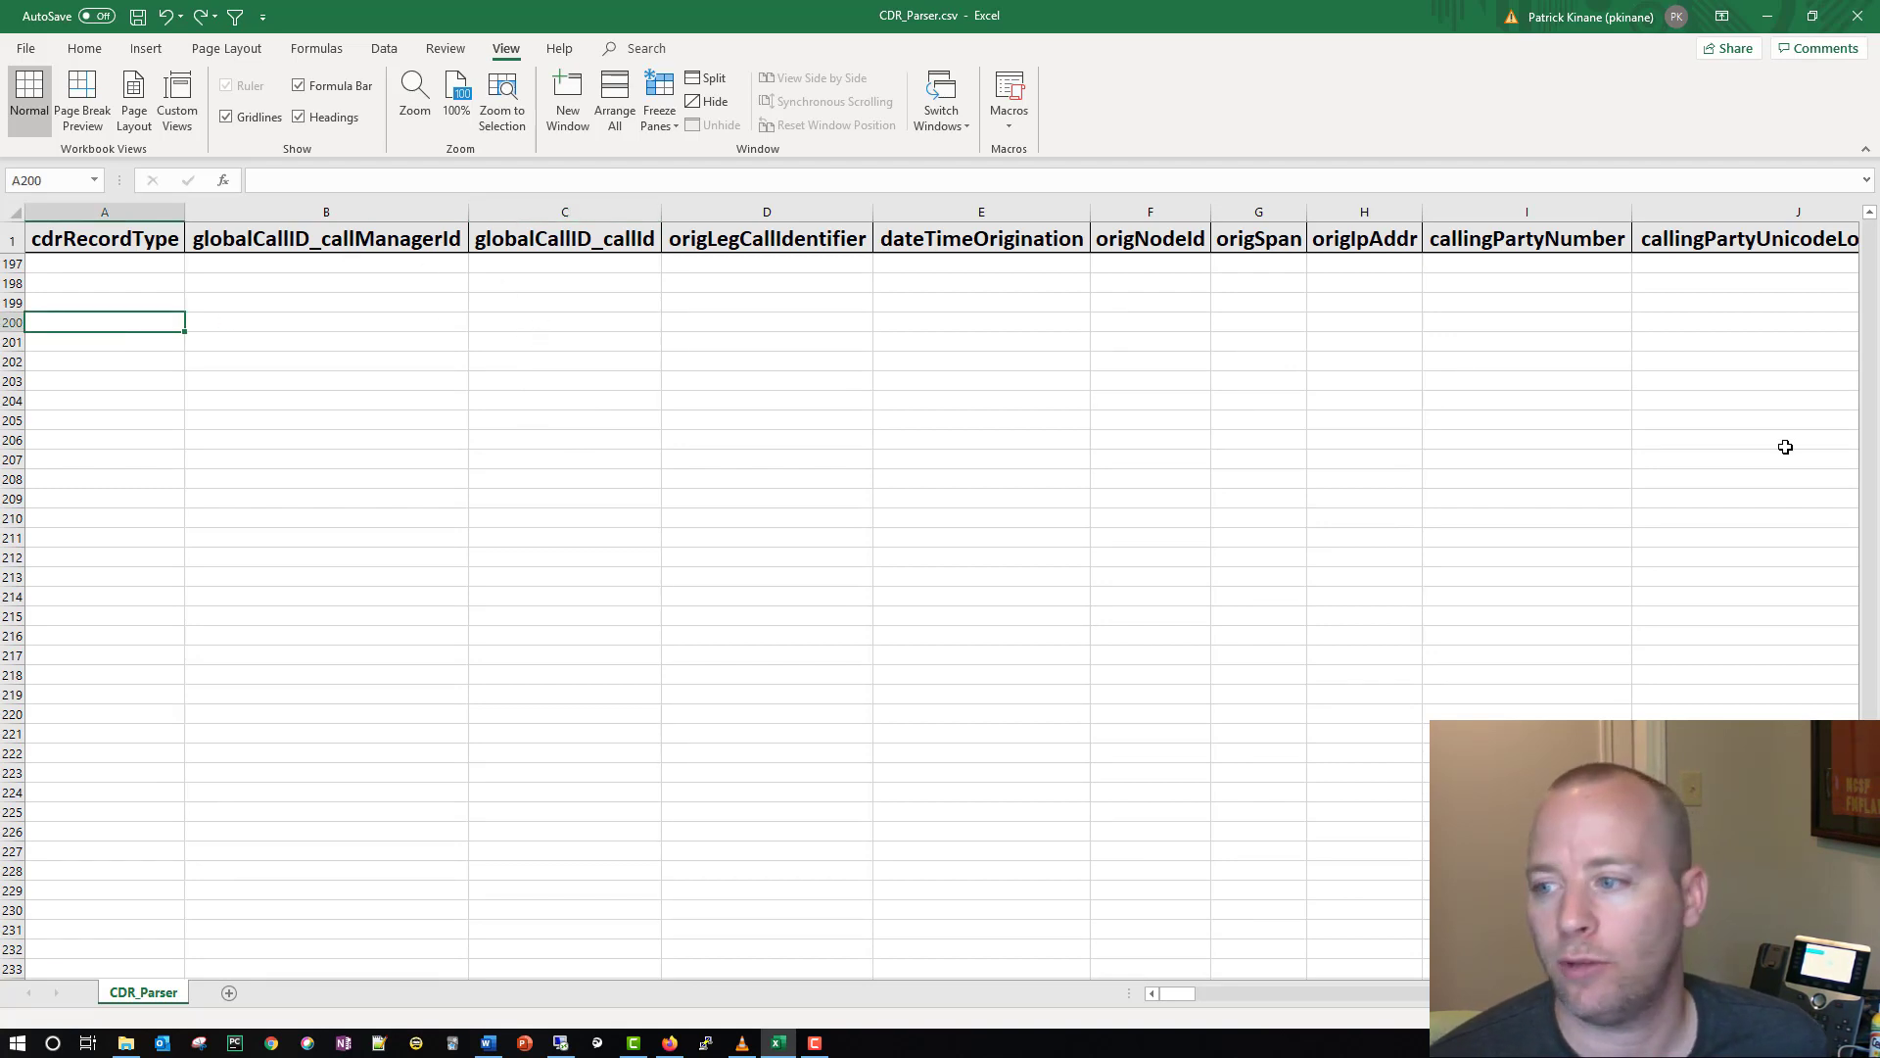
{"action": "left_click_drag", "start_coordinate": [1875, 294], "coordinate": [1871, 266]}
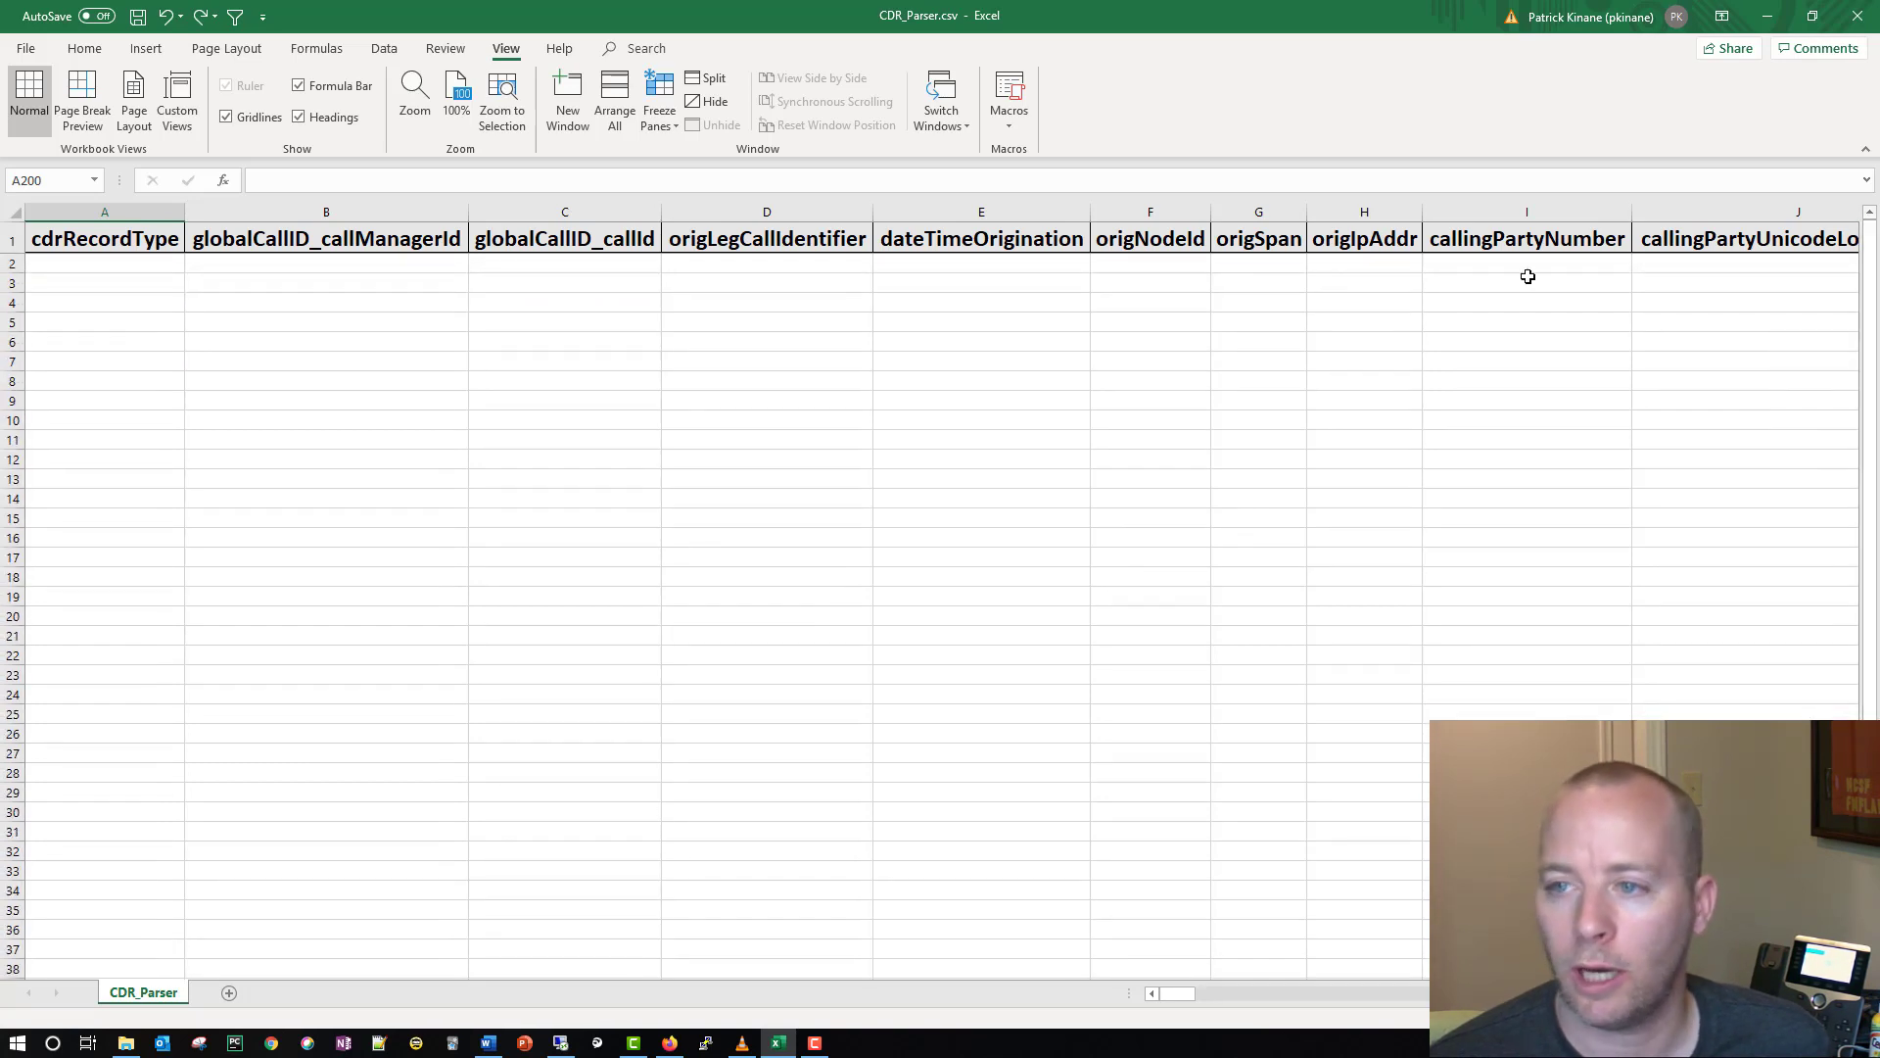
Step: Paste the copied CDR call record into cell A2 beneath the field headers
{"action": "right_click", "coordinate": [72, 265]}
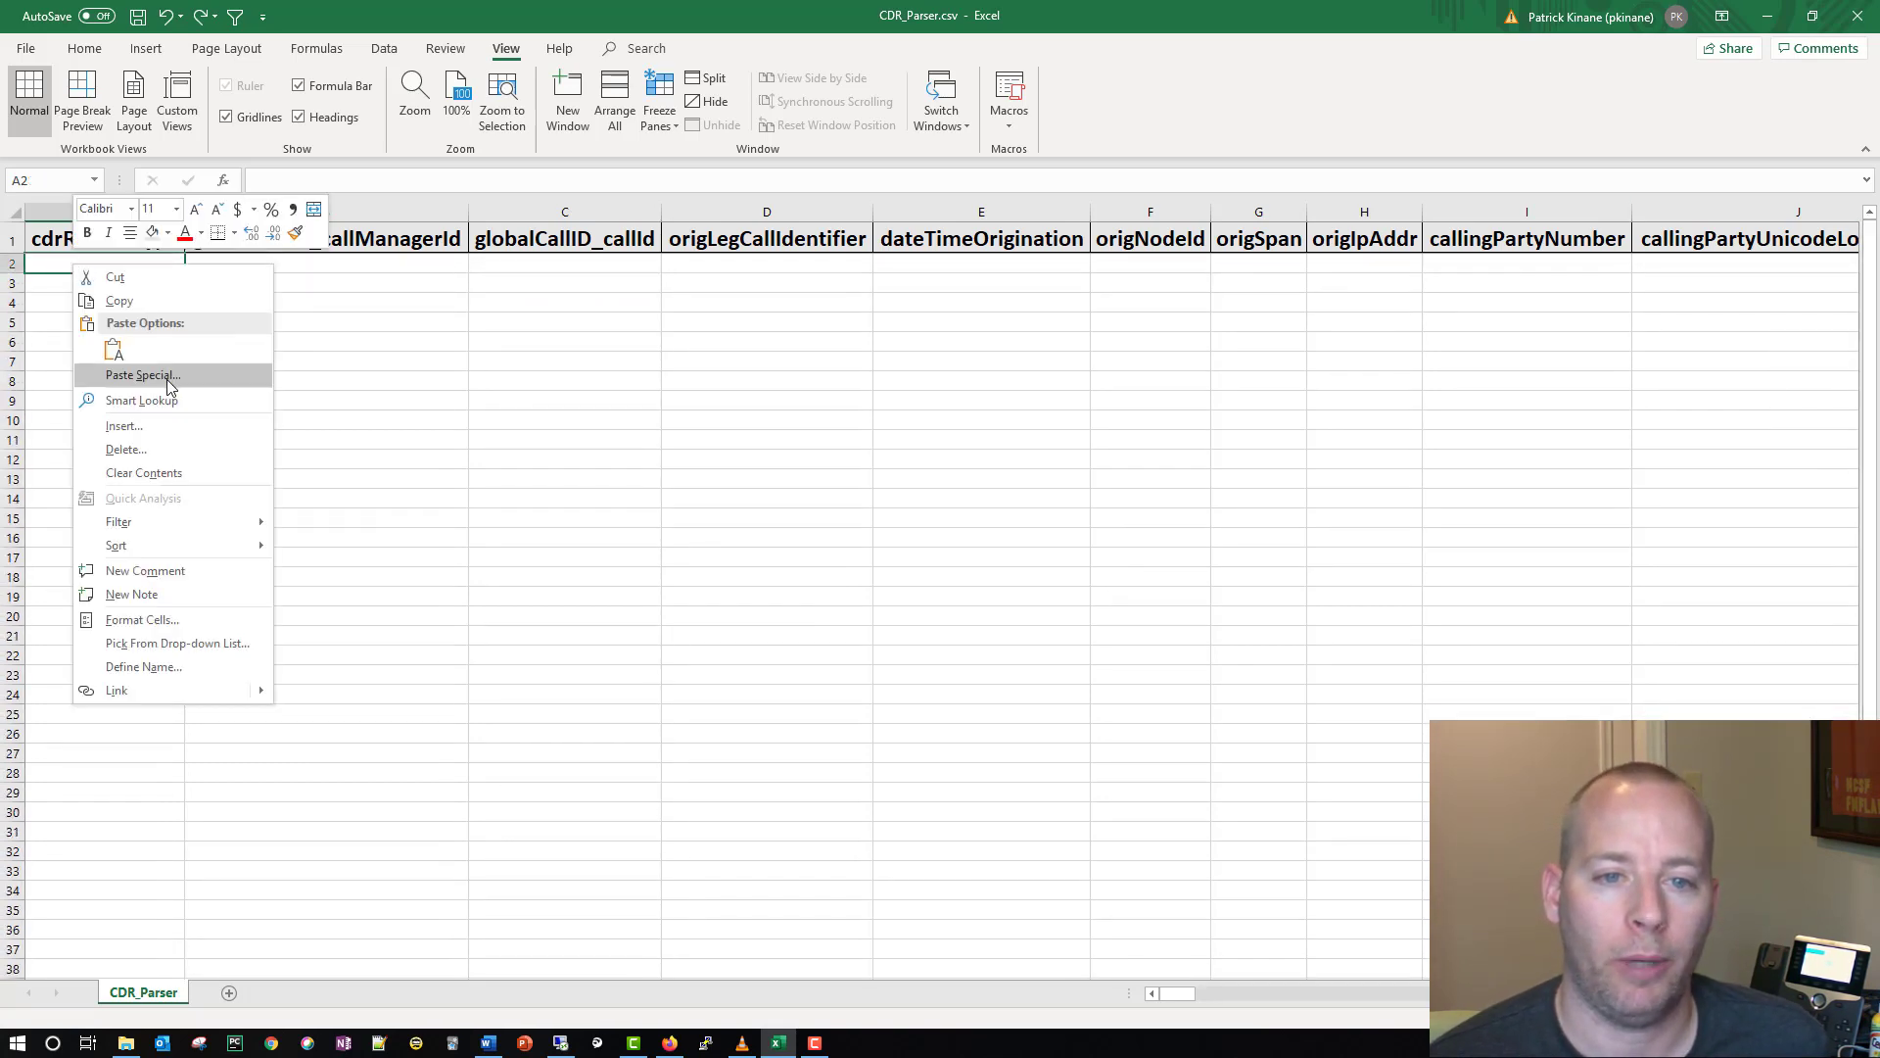
{"action": "left_click", "coordinate": [113, 350]}
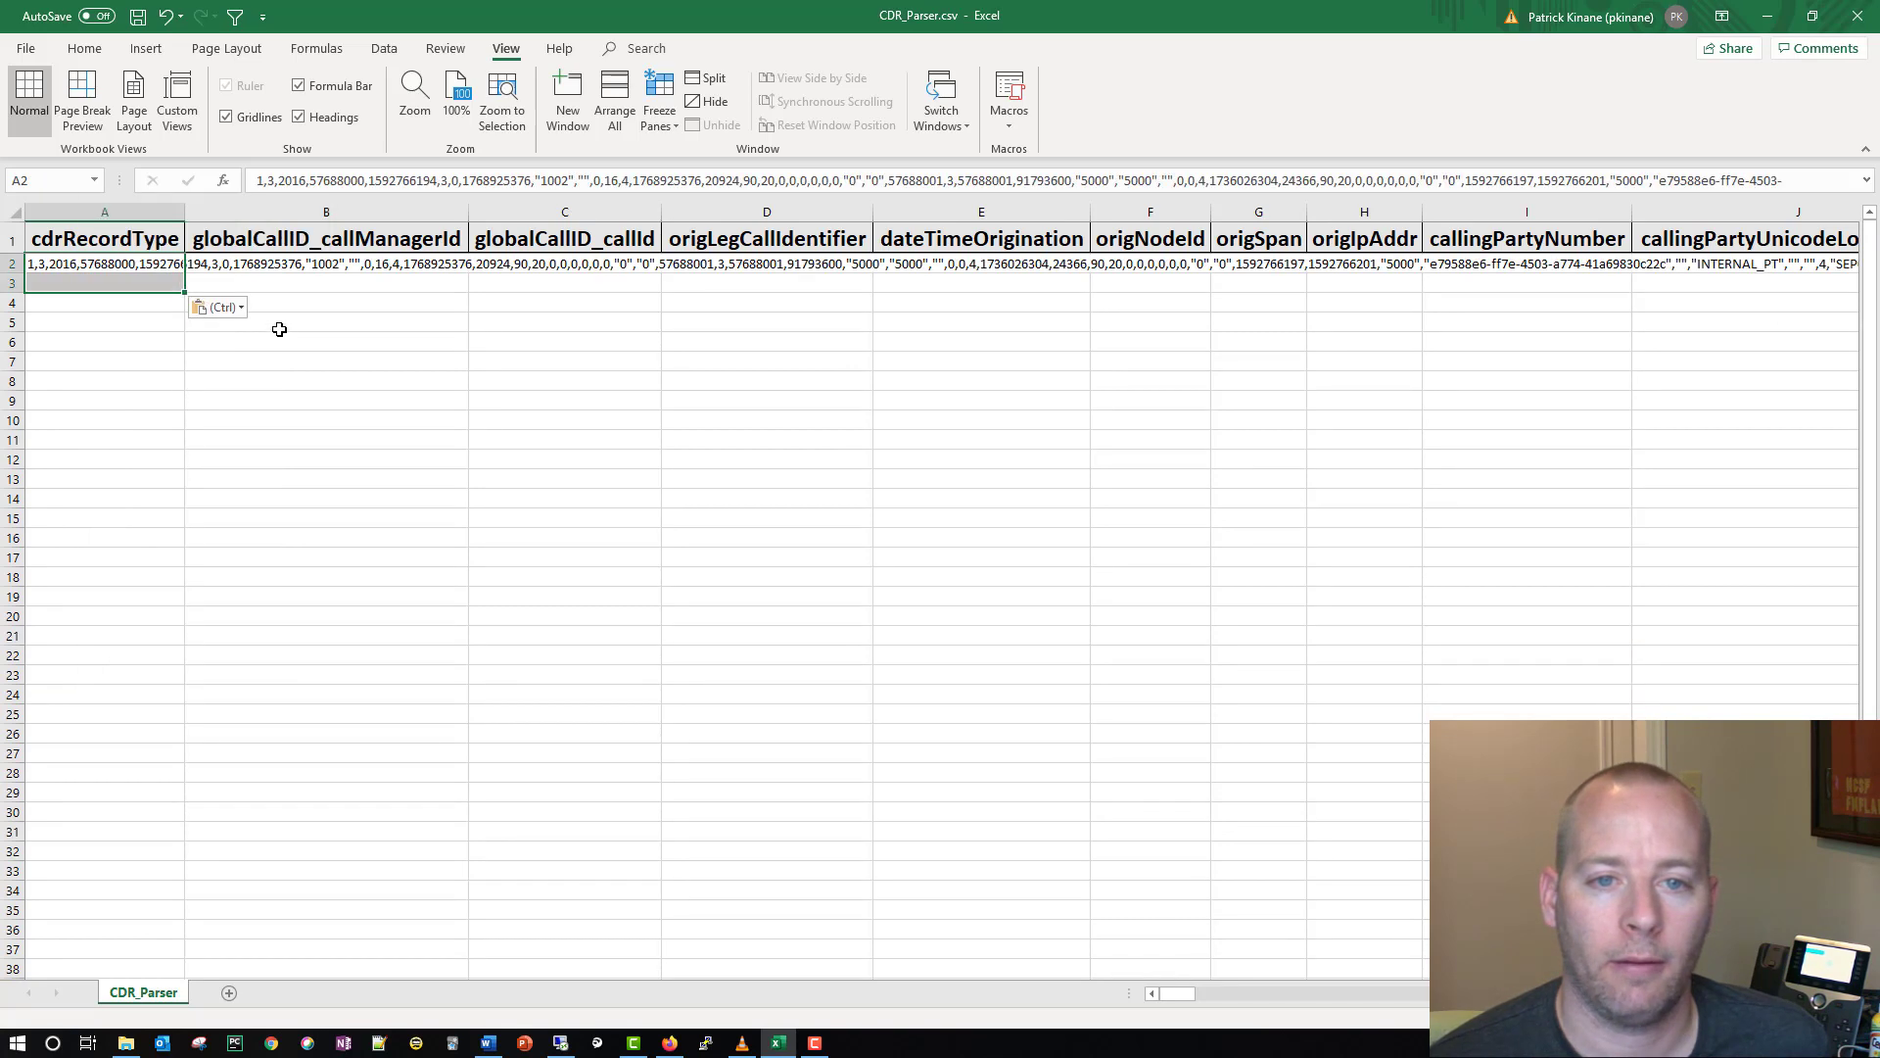
{"action": "left_click", "coordinate": [1409, 280]}
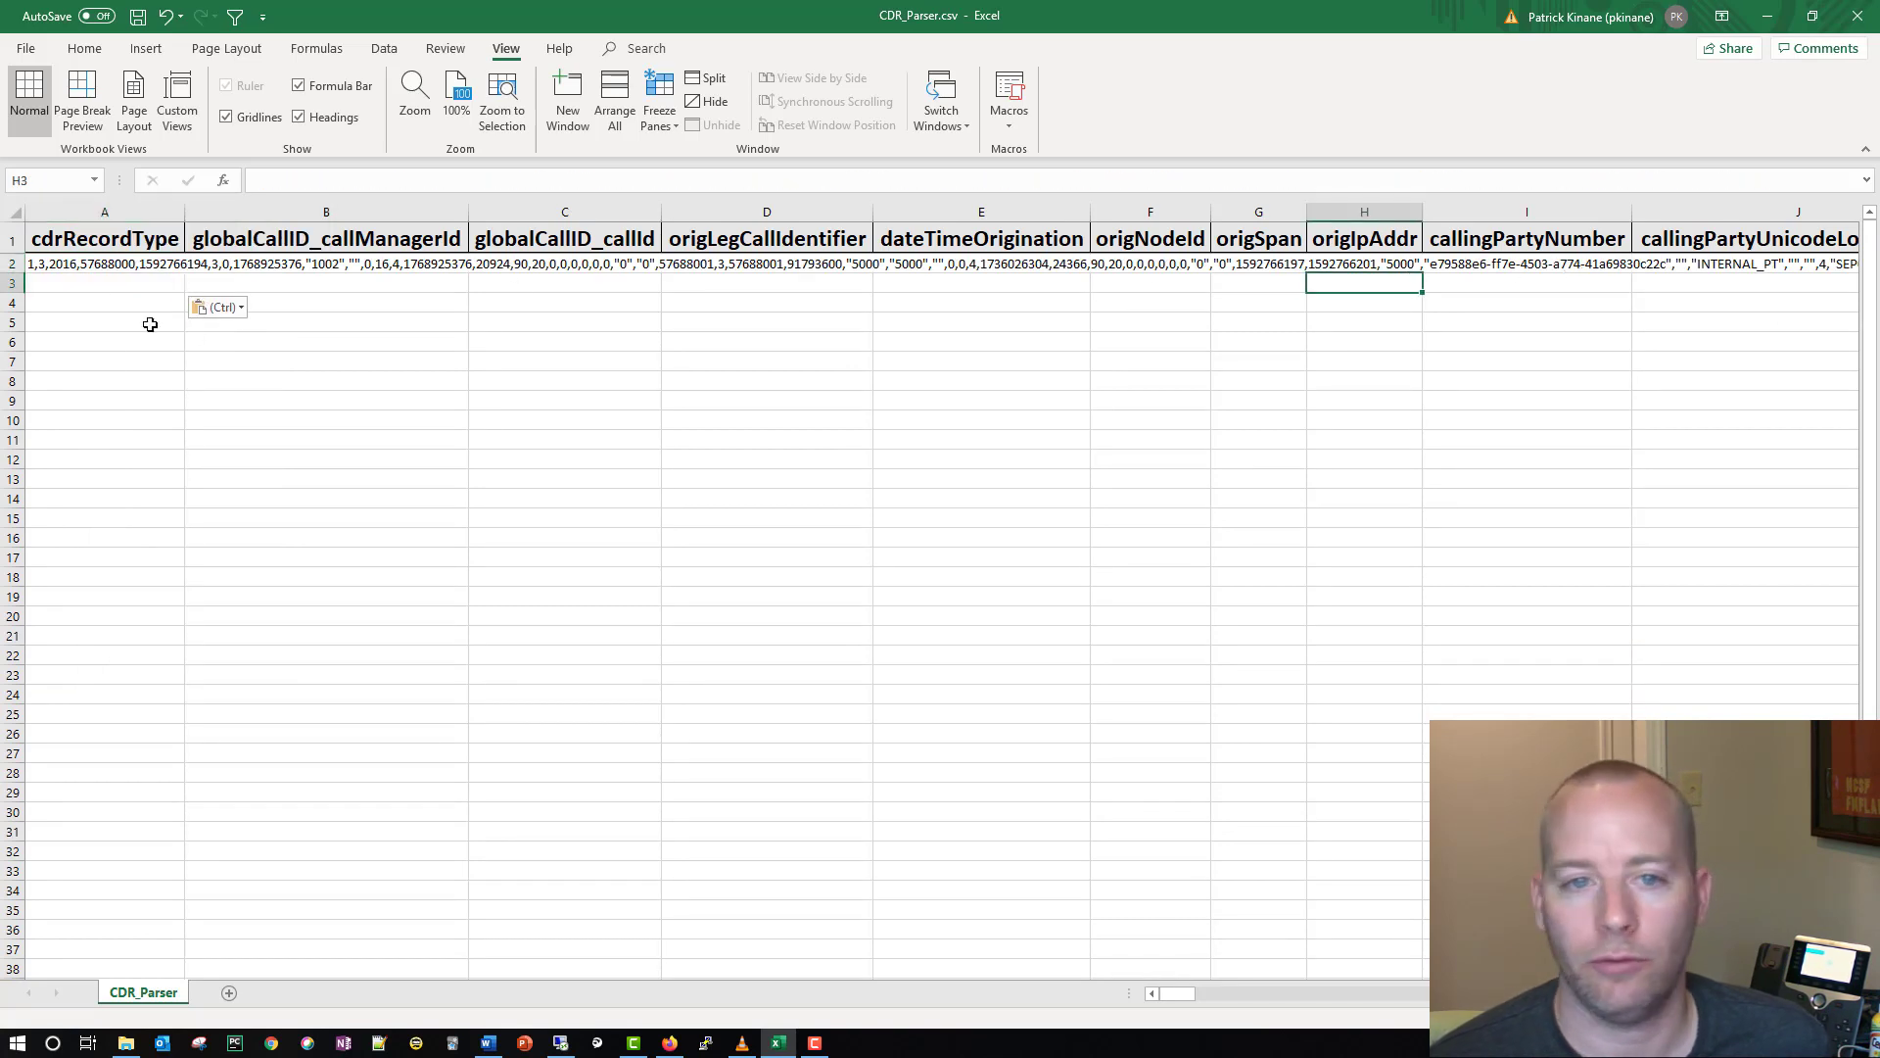
Step: Split the pasted record in A2 with Text to Columns, using only the comma as delimiter
{"action": "left_click", "coordinate": [51, 264]}
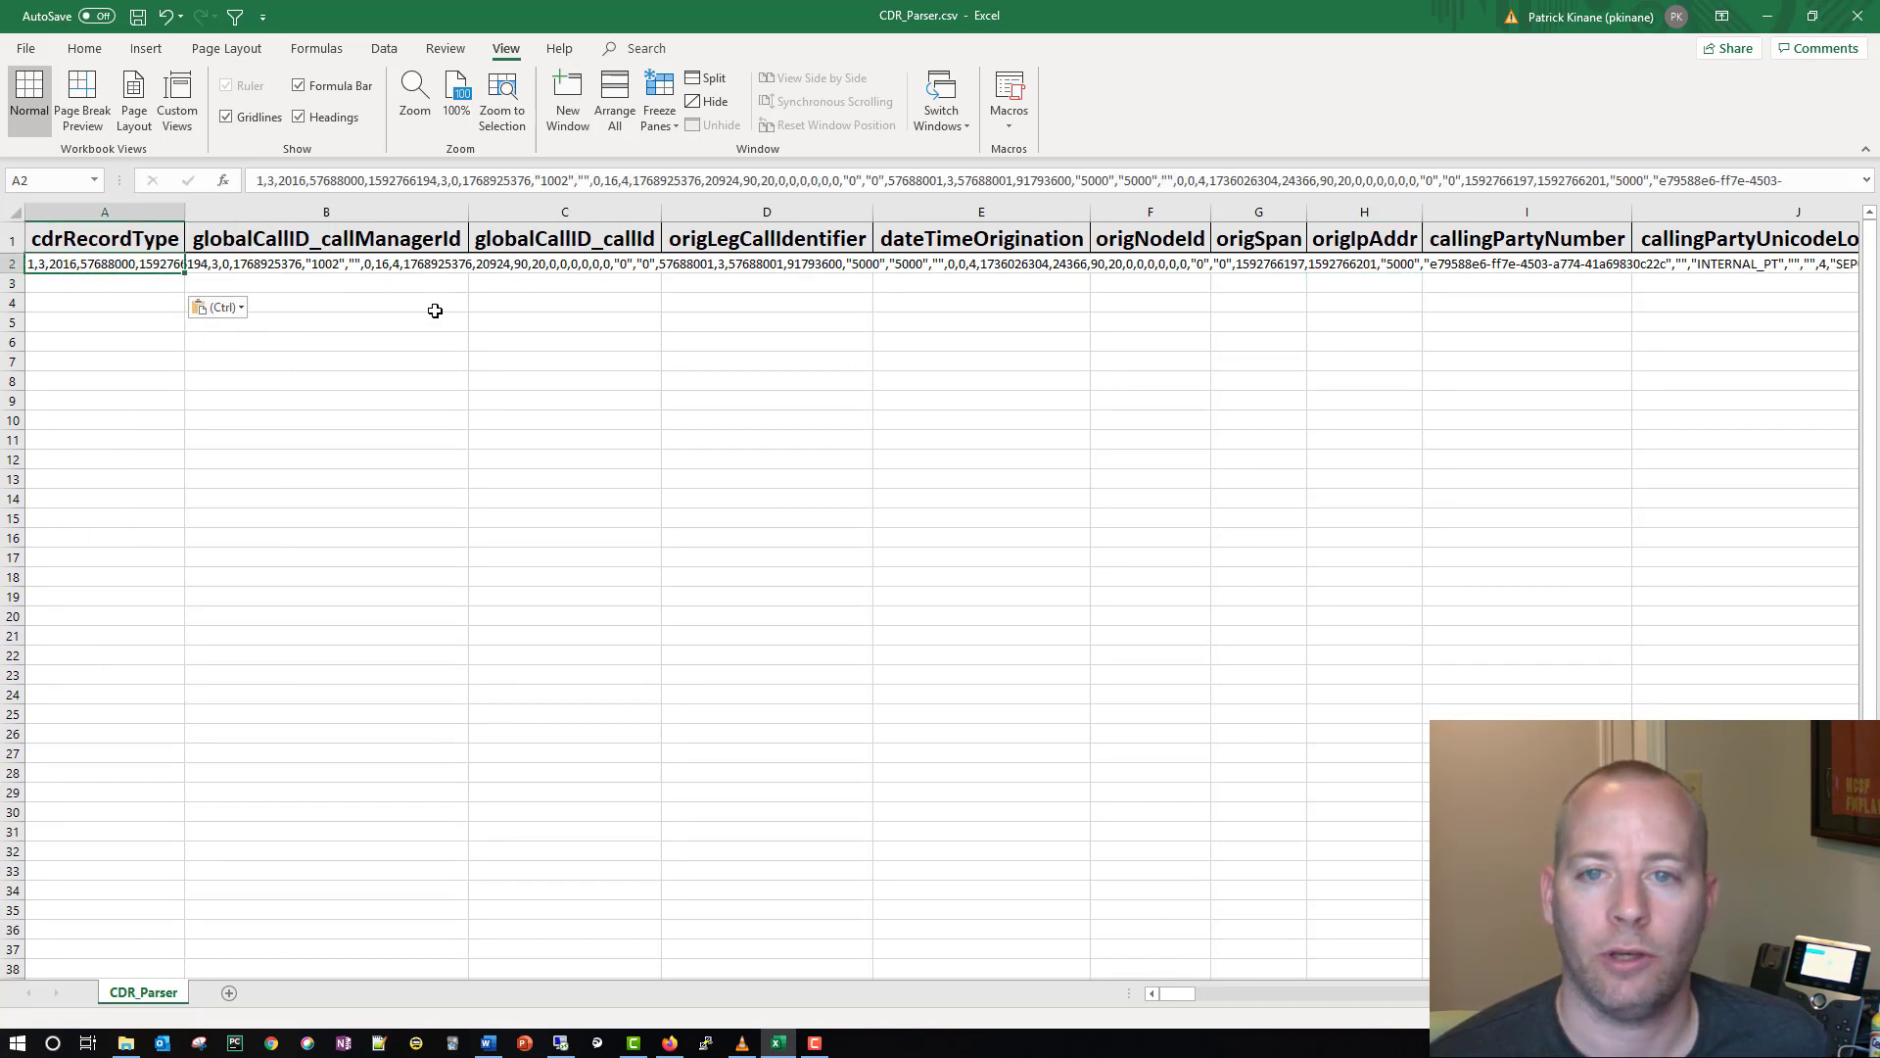
{"action": "left_click", "coordinate": [385, 50]}
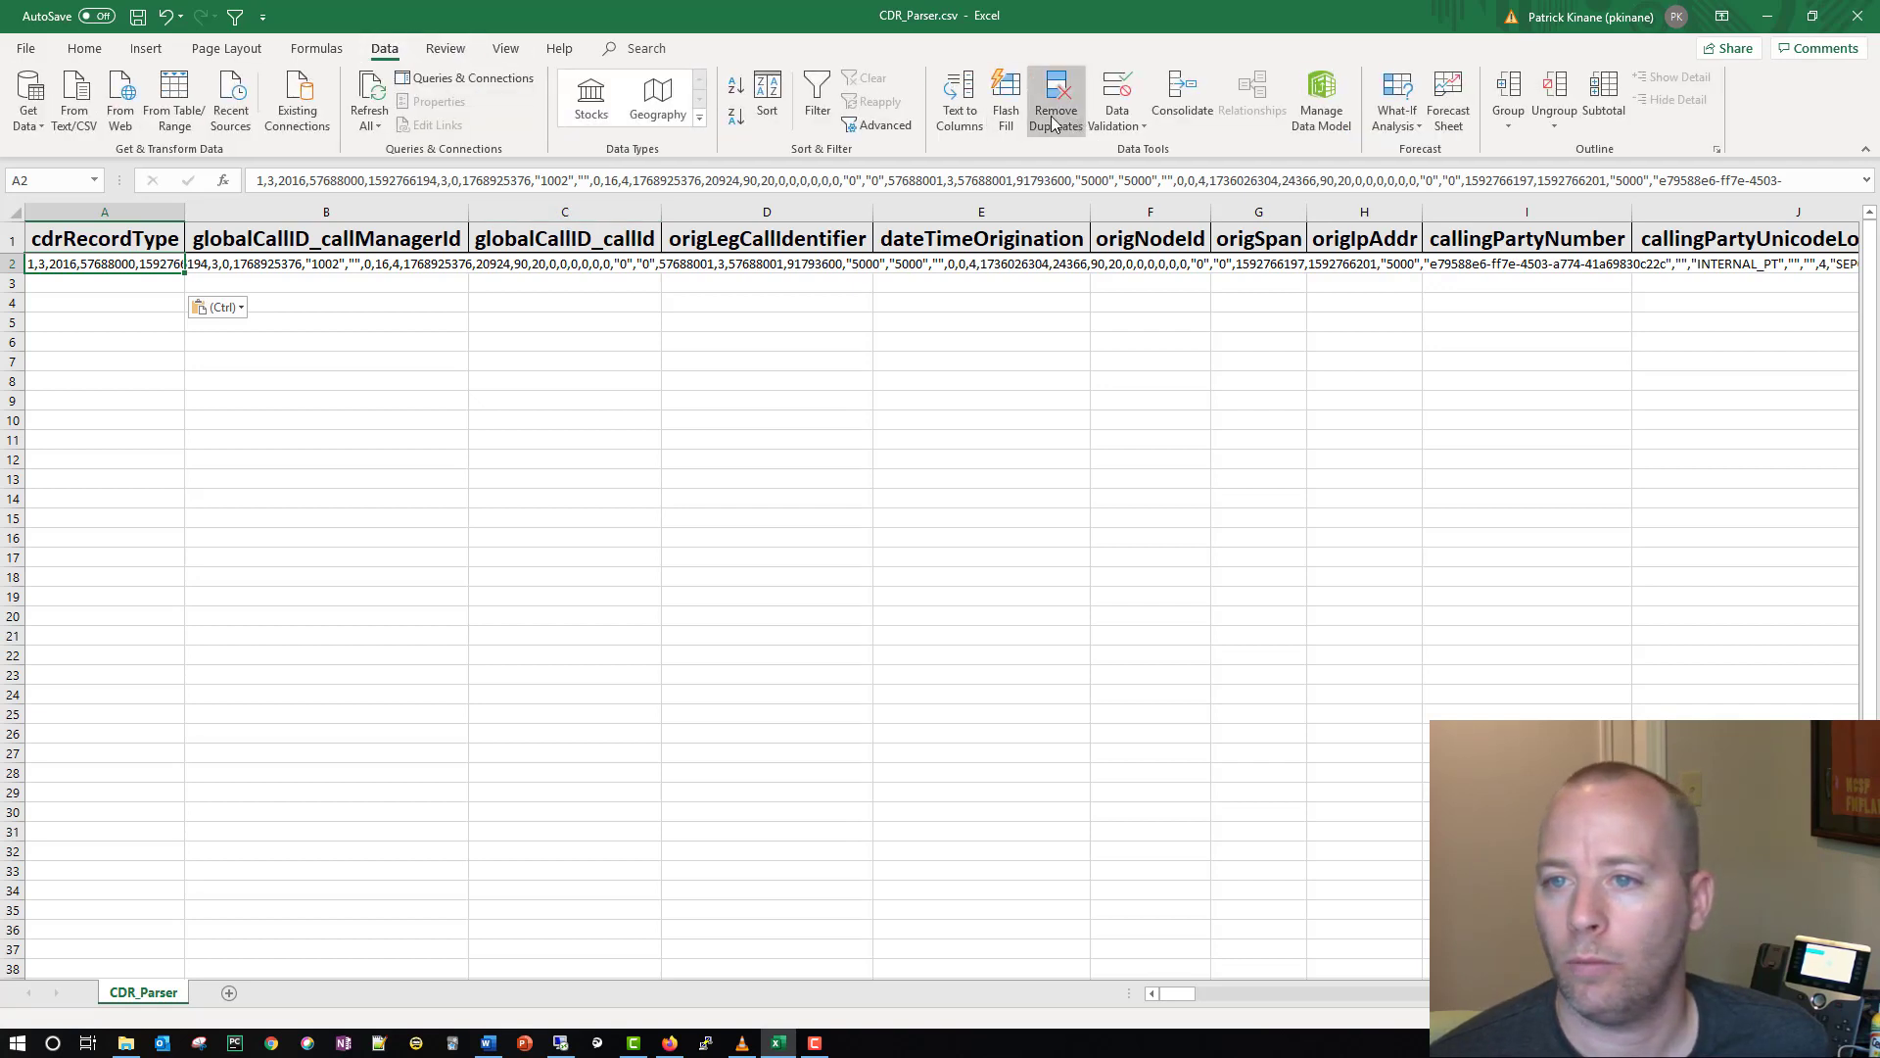
{"action": "left_click", "coordinate": [959, 116]}
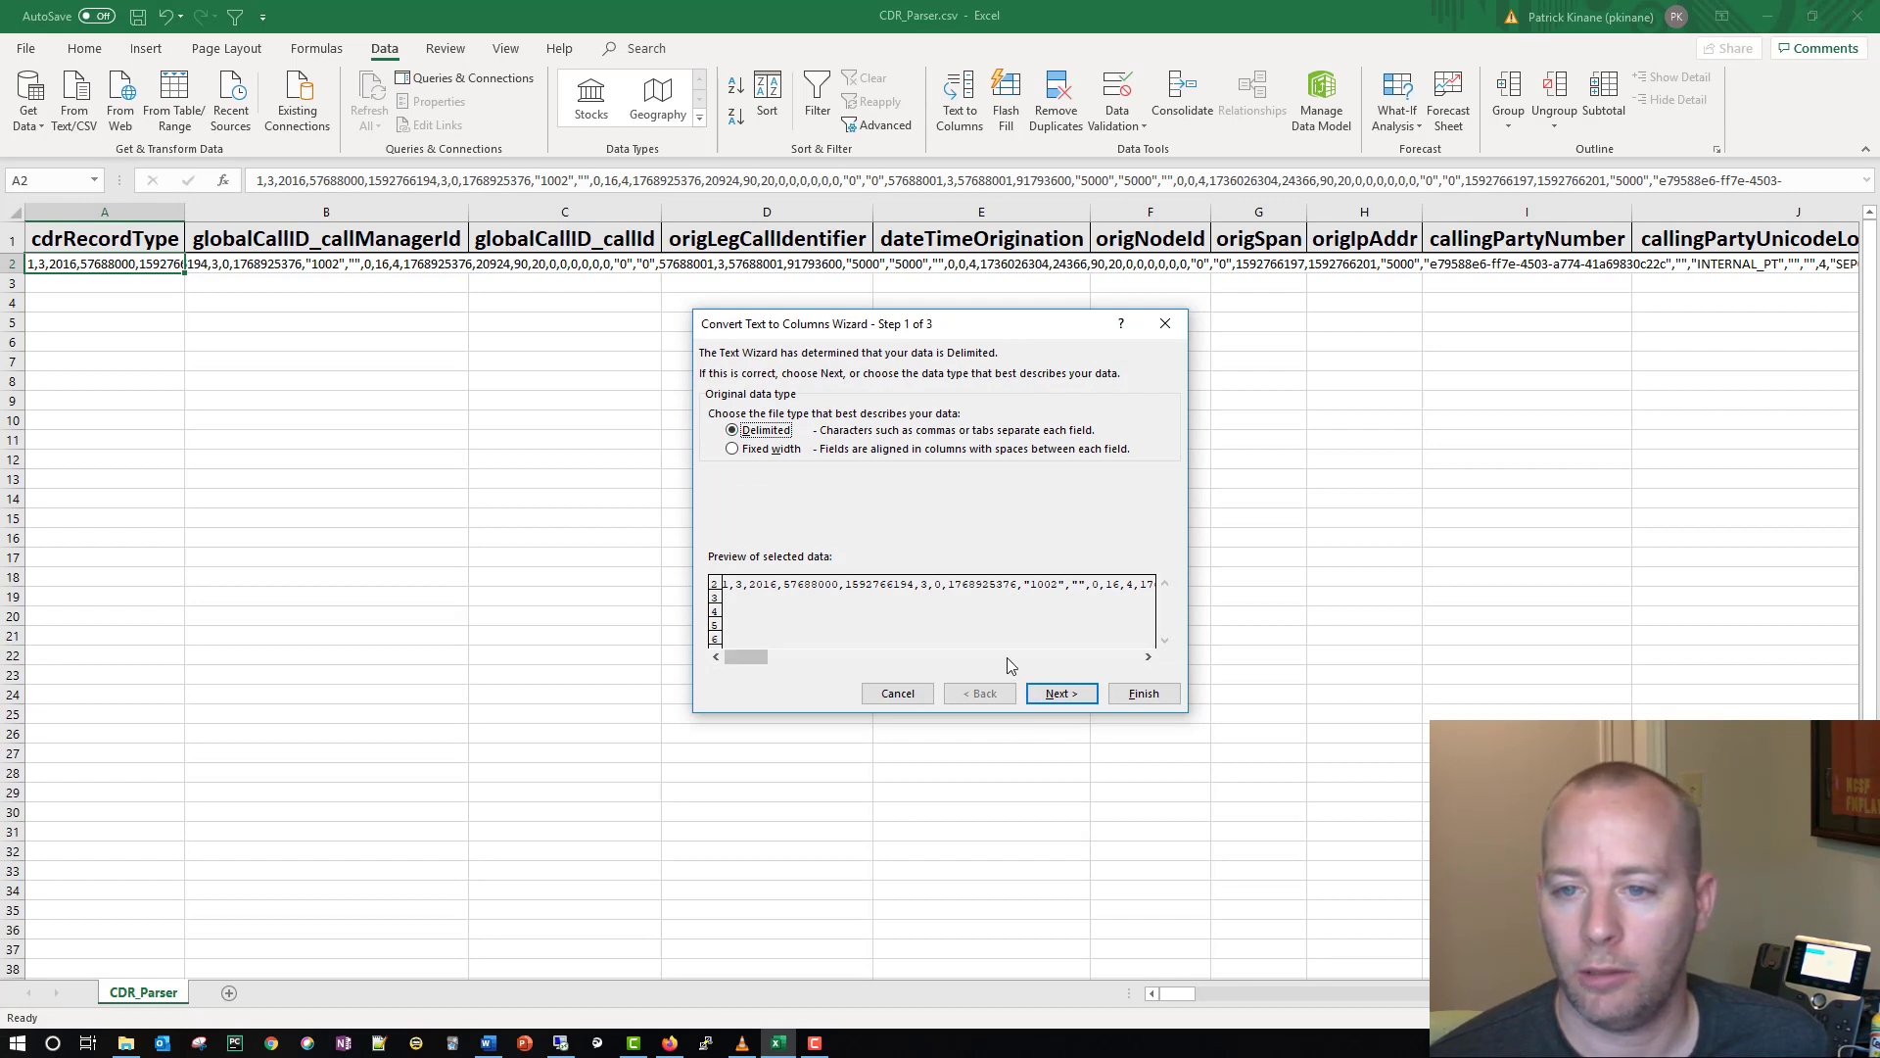
{"action": "left_click", "coordinate": [1028, 698]}
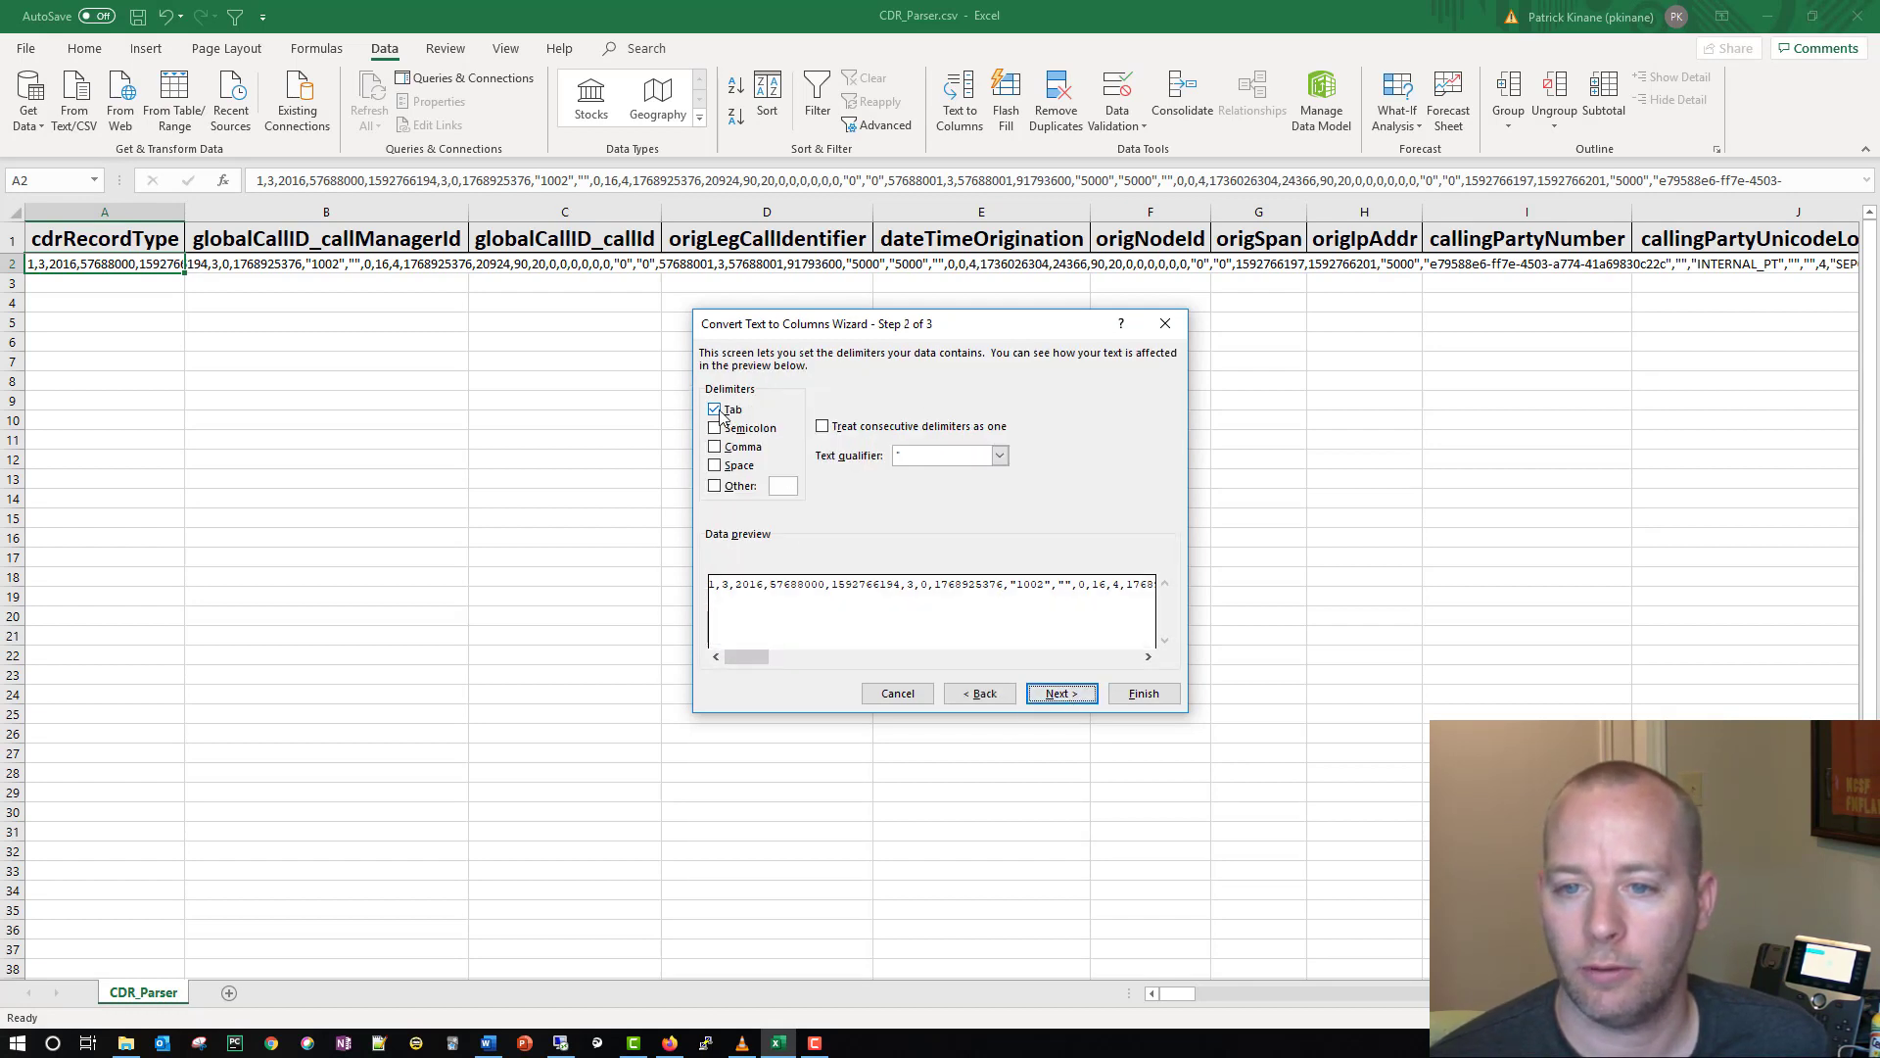
{"action": "left_click", "coordinate": [715, 446]}
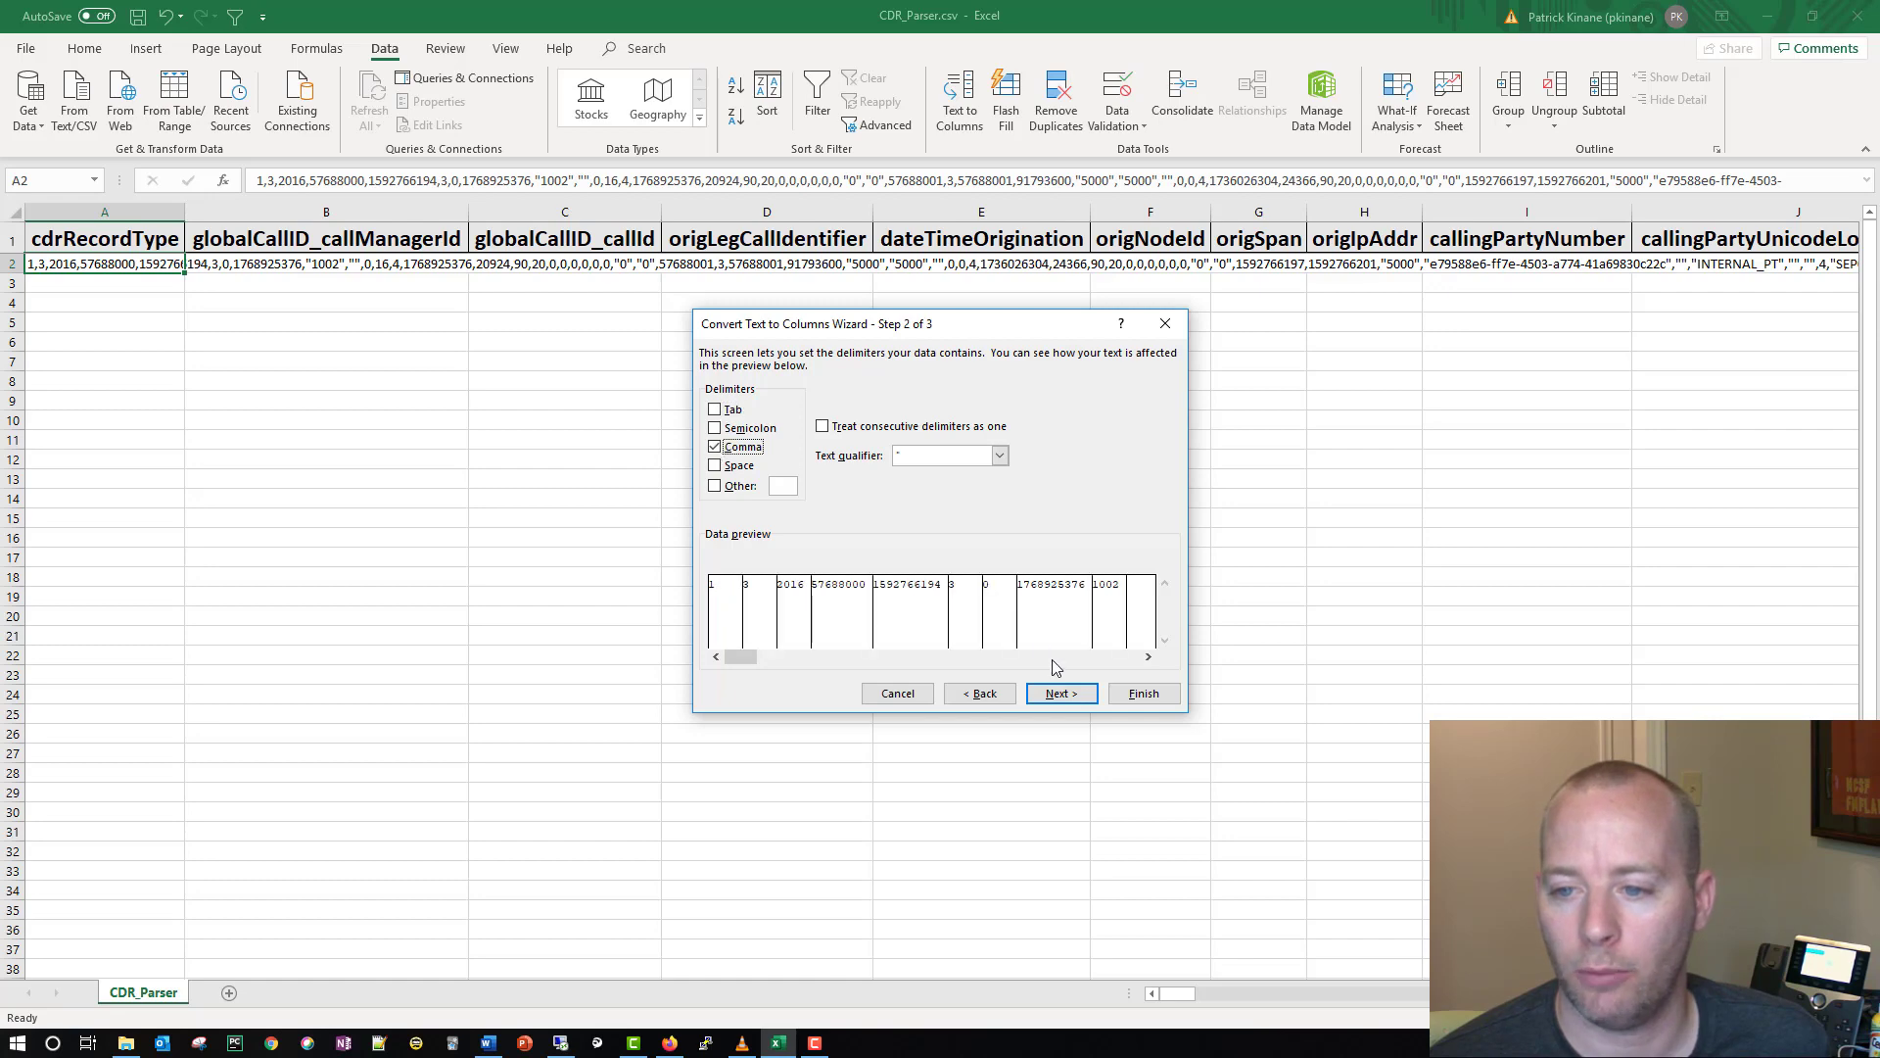
{"action": "left_click", "coordinate": [1142, 695]}
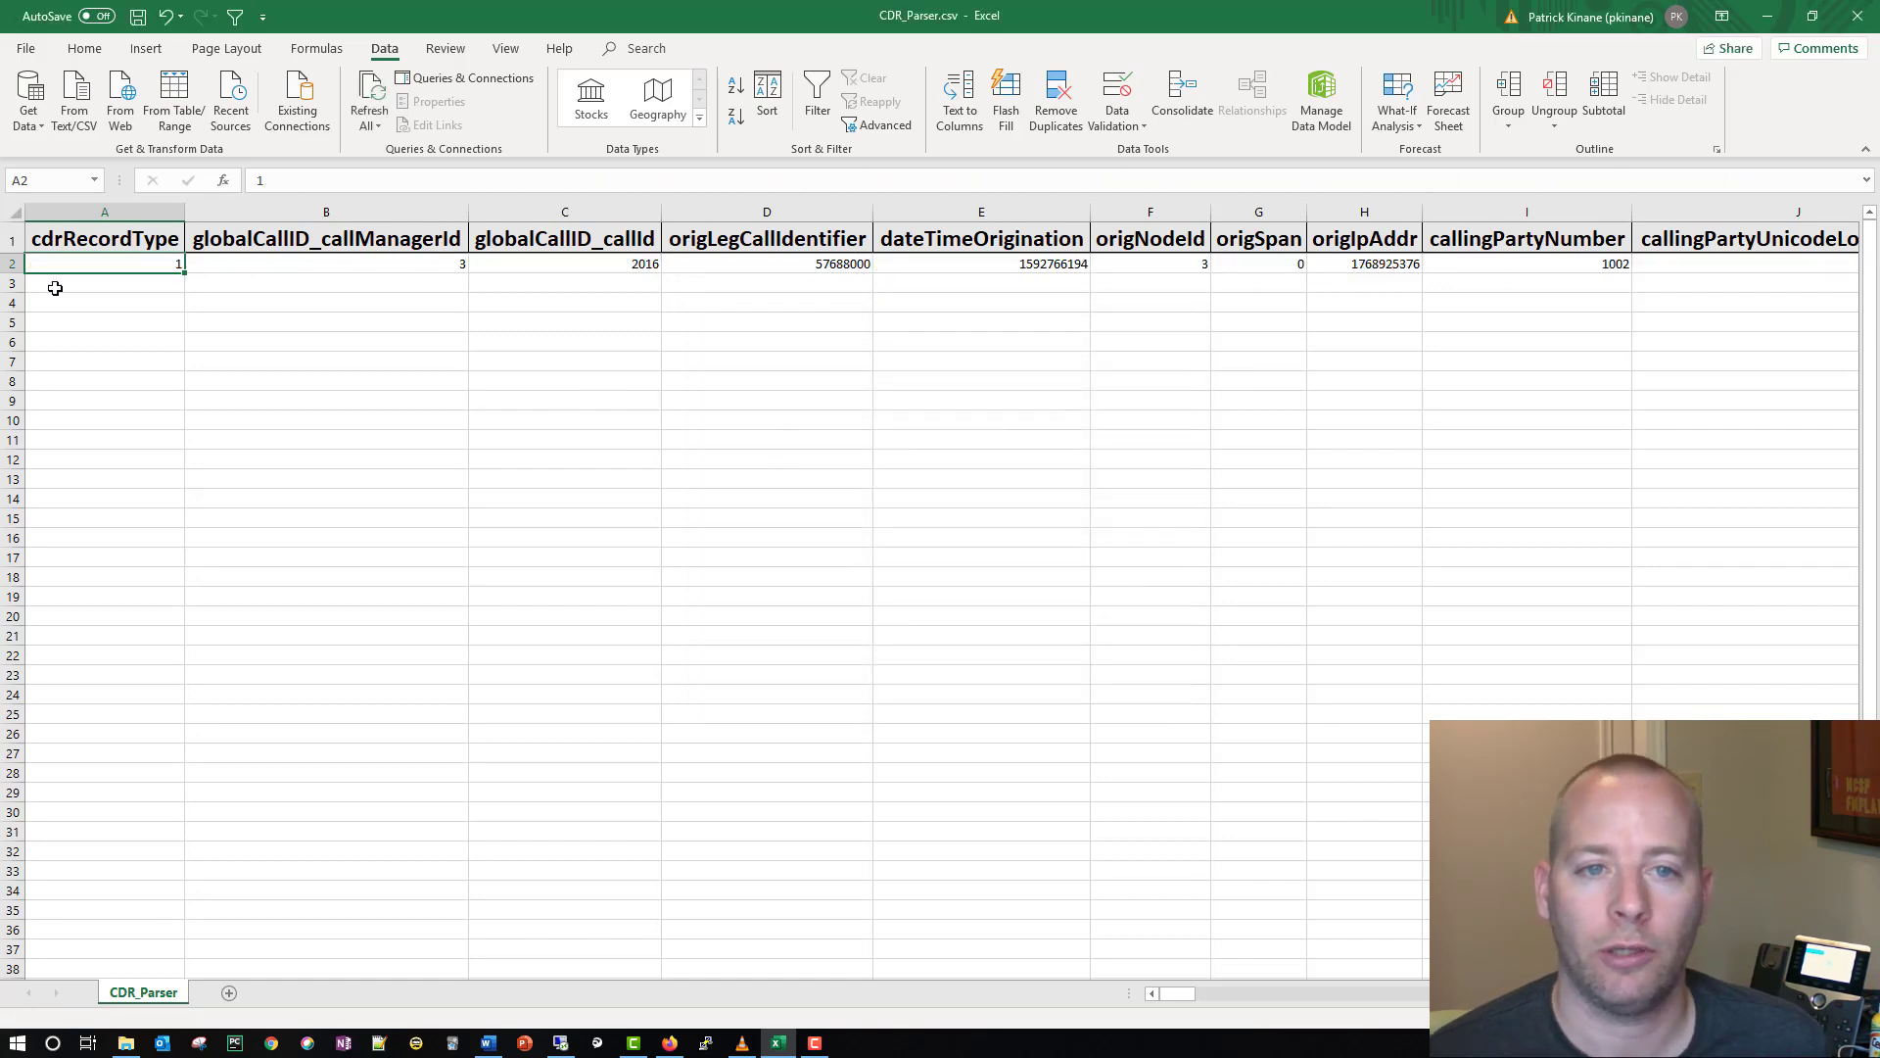
Step: Center the contents of every cell in the CDR_Parser sheet horizontally
{"action": "left_click", "coordinate": [11, 211]}
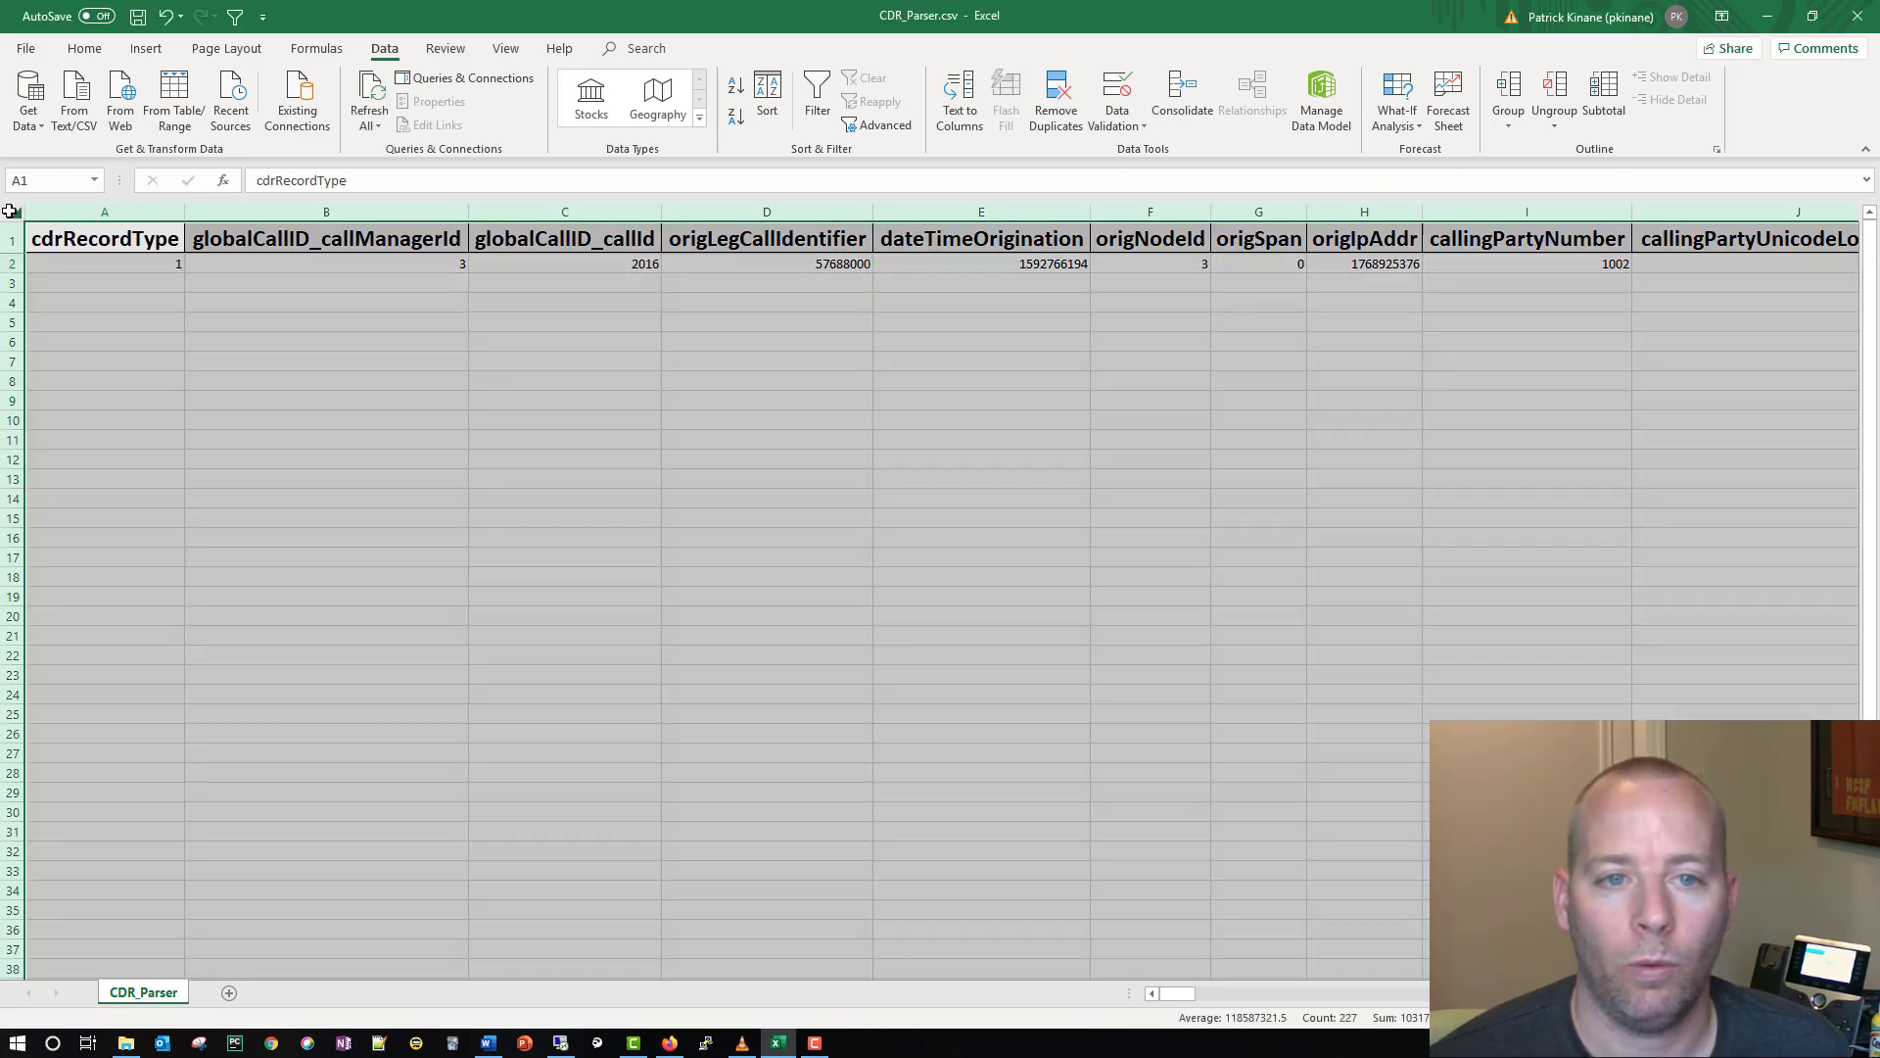
{"action": "left_click", "coordinate": [84, 49]}
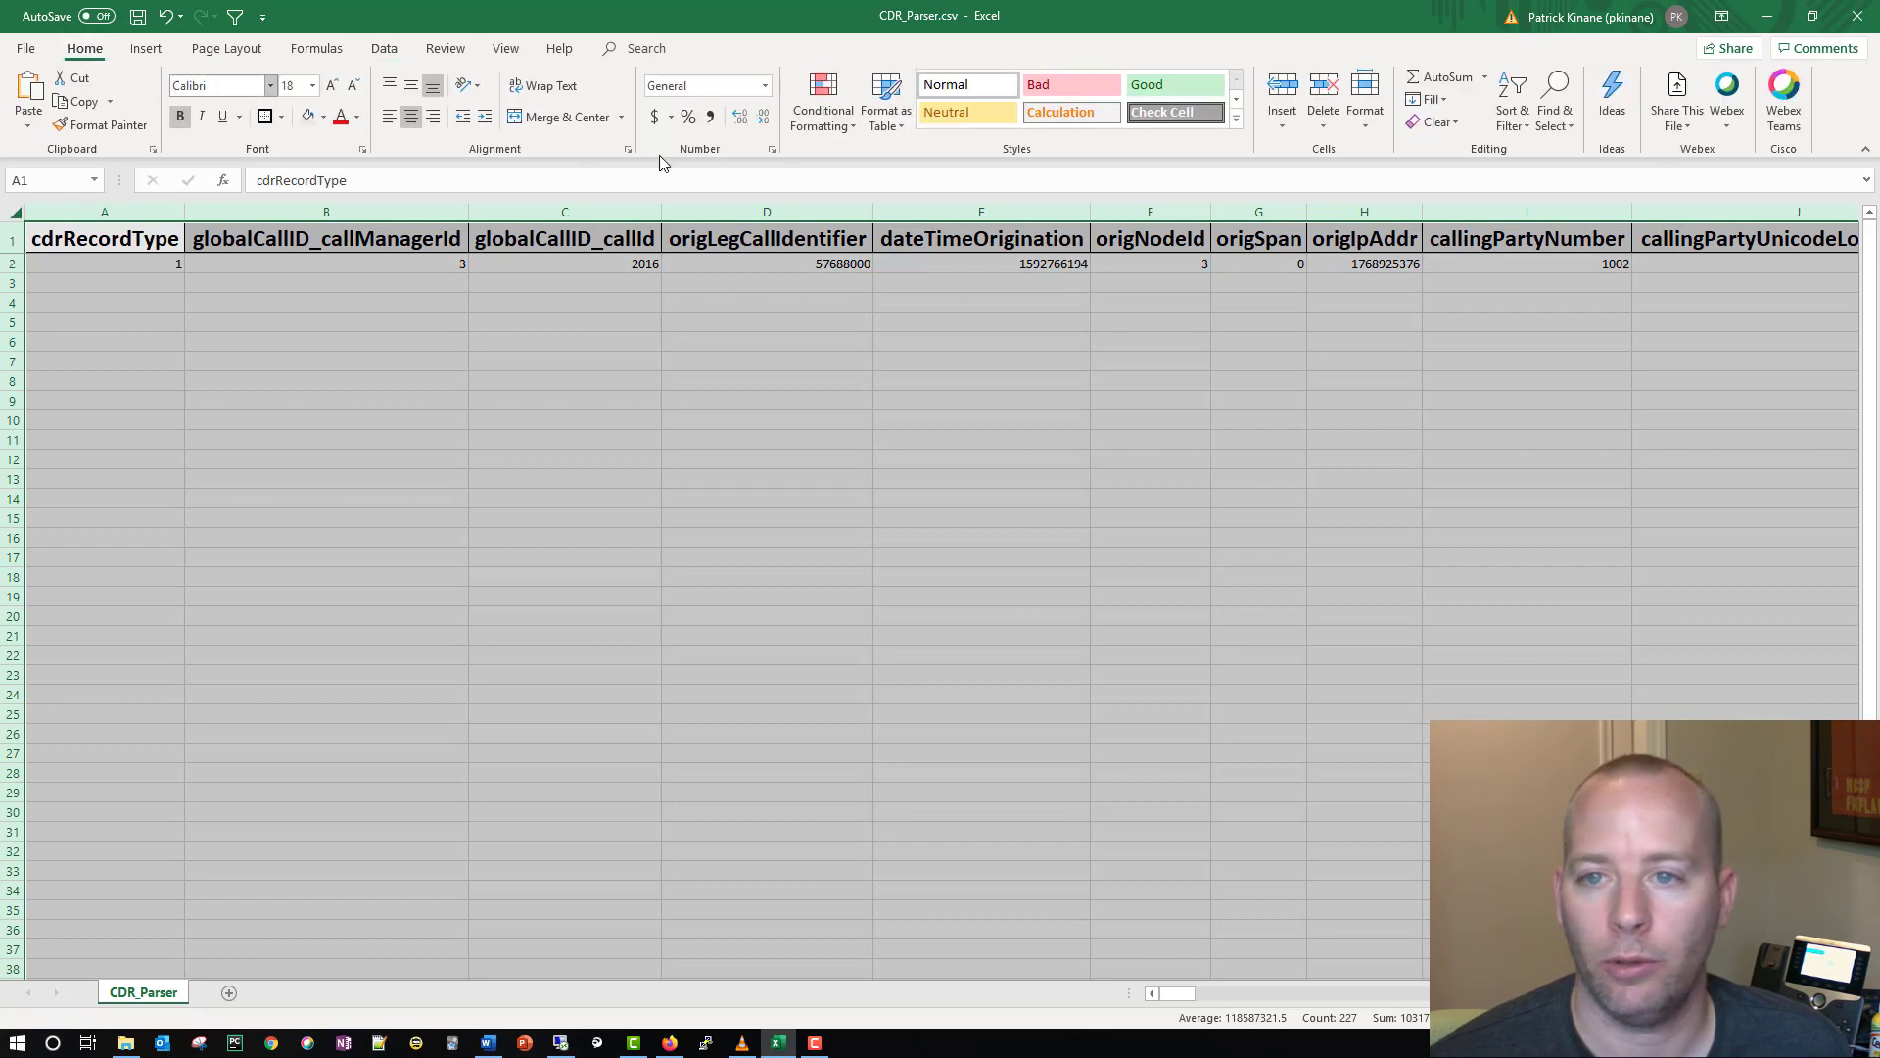
{"action": "left_click", "coordinate": [411, 116]}
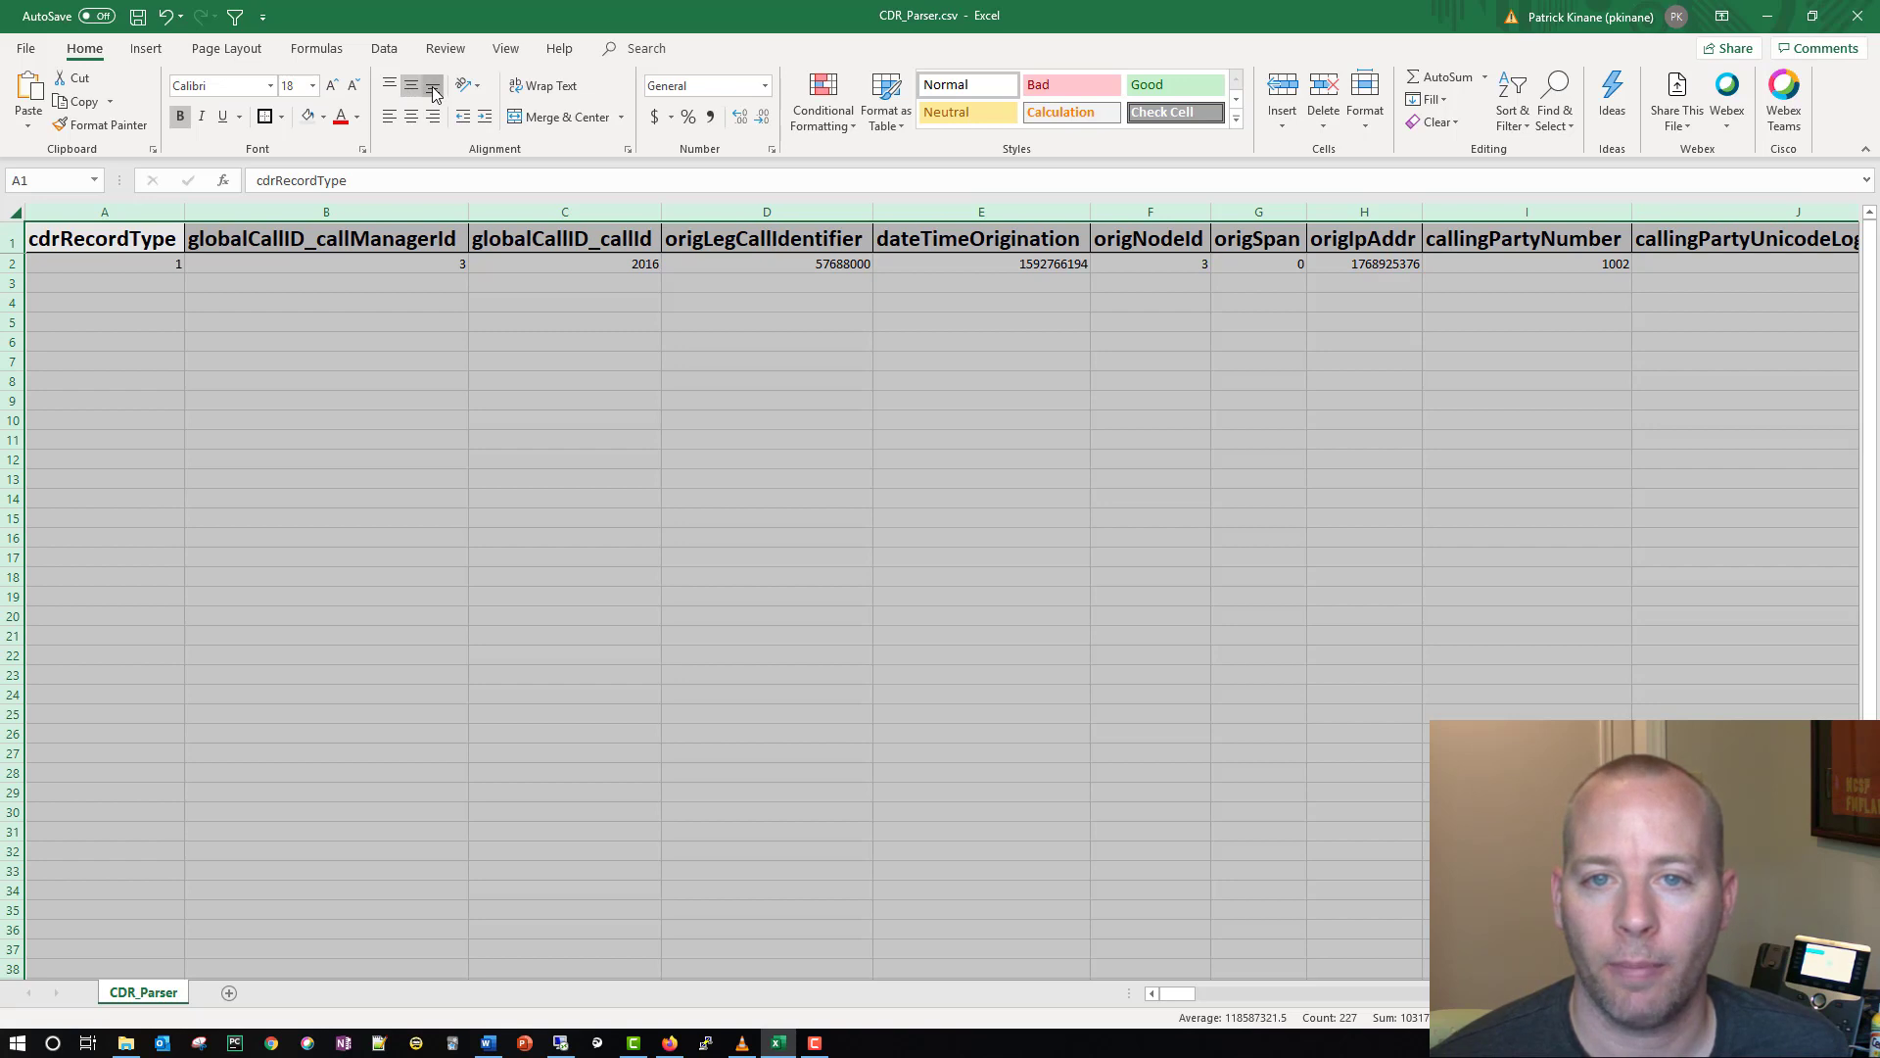
{"action": "left_click", "coordinate": [412, 117]}
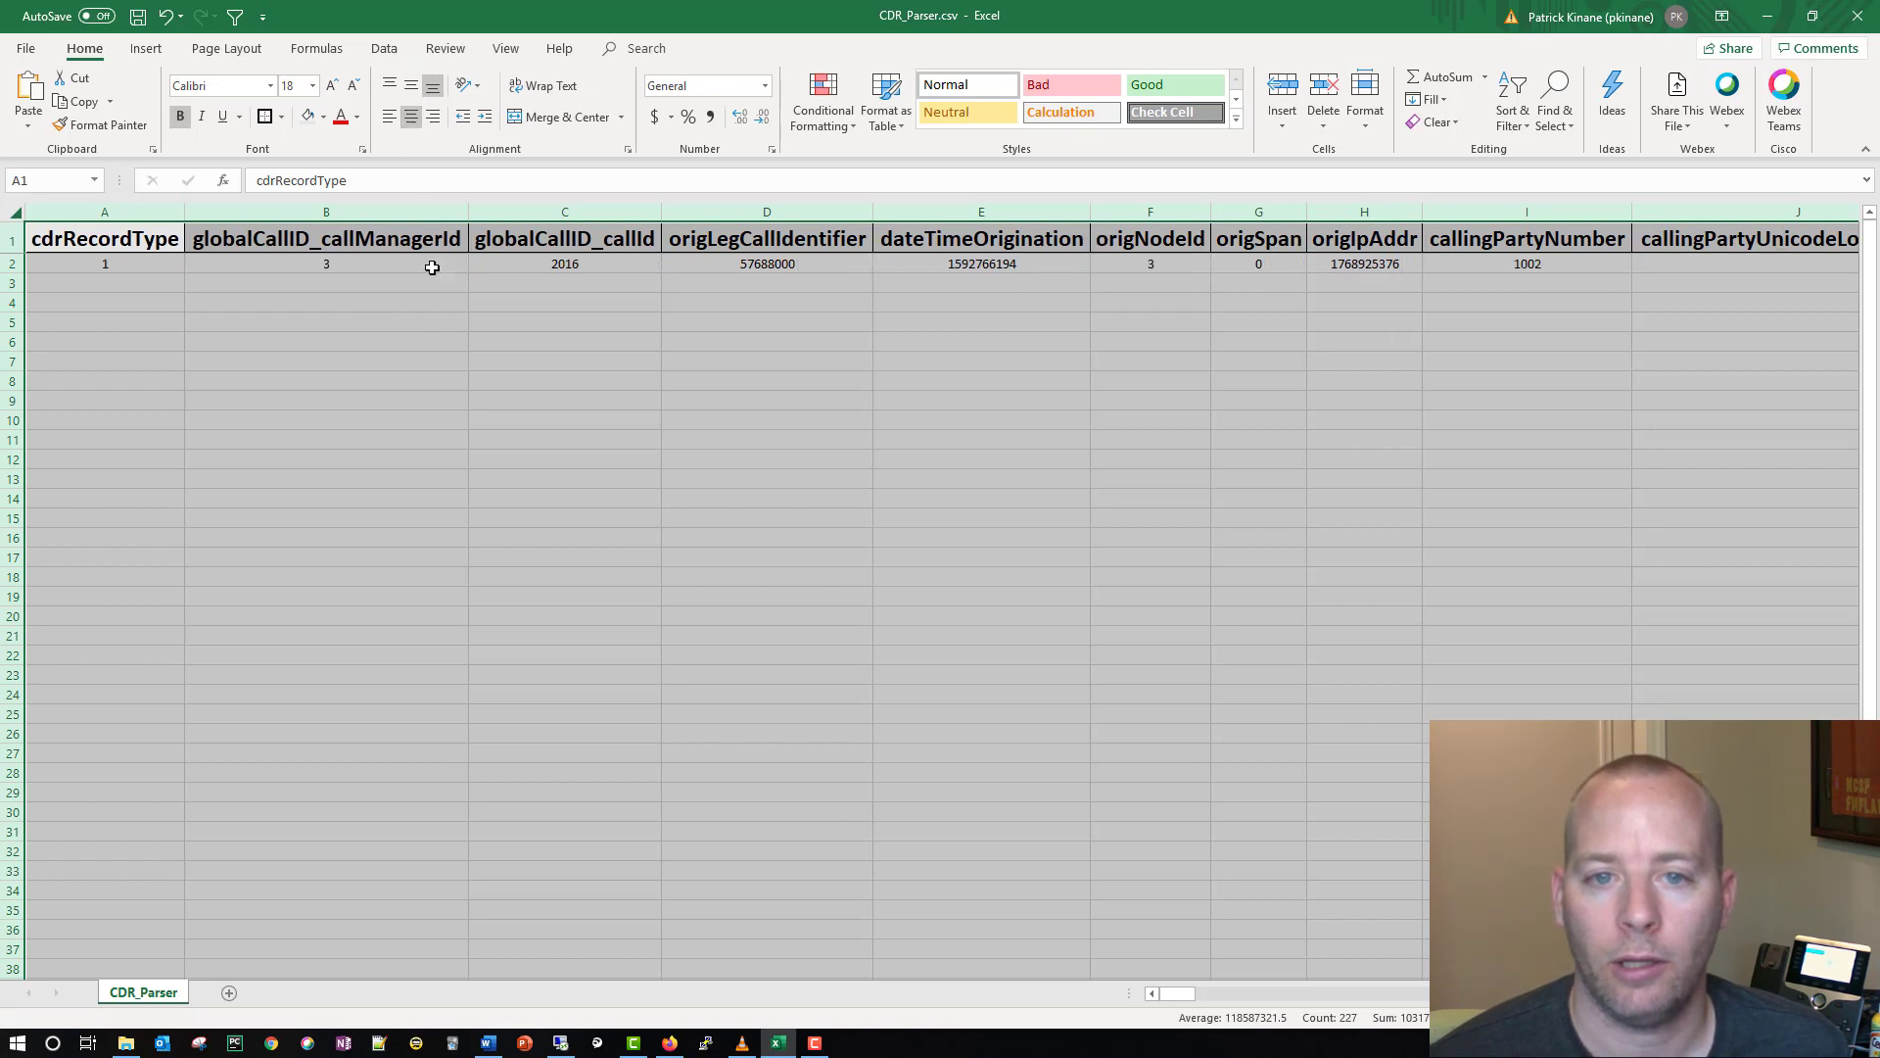
{"action": "left_click", "coordinate": [438, 326]}
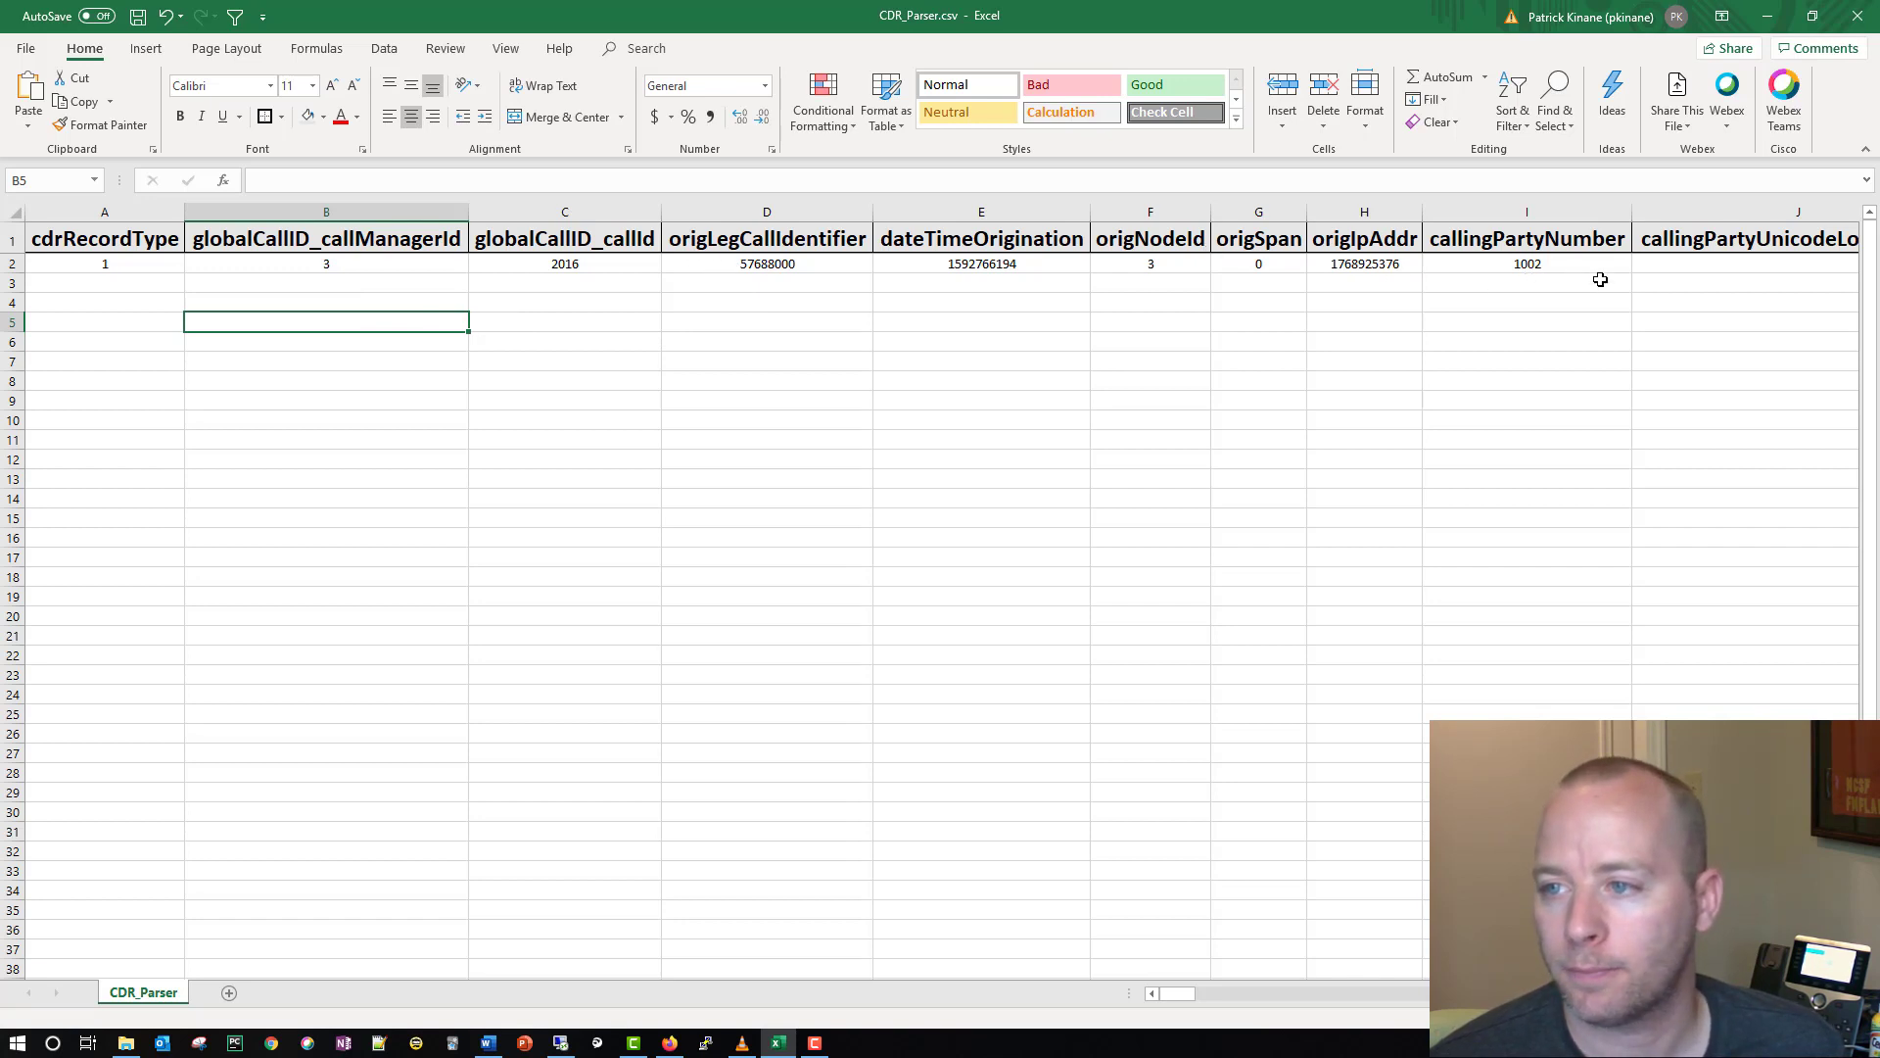
Step: Examine the record's origIpAddr, origLegCallIdentifier and callingPartyNumber values under their field headers
{"action": "left_click", "coordinate": [1361, 264]}
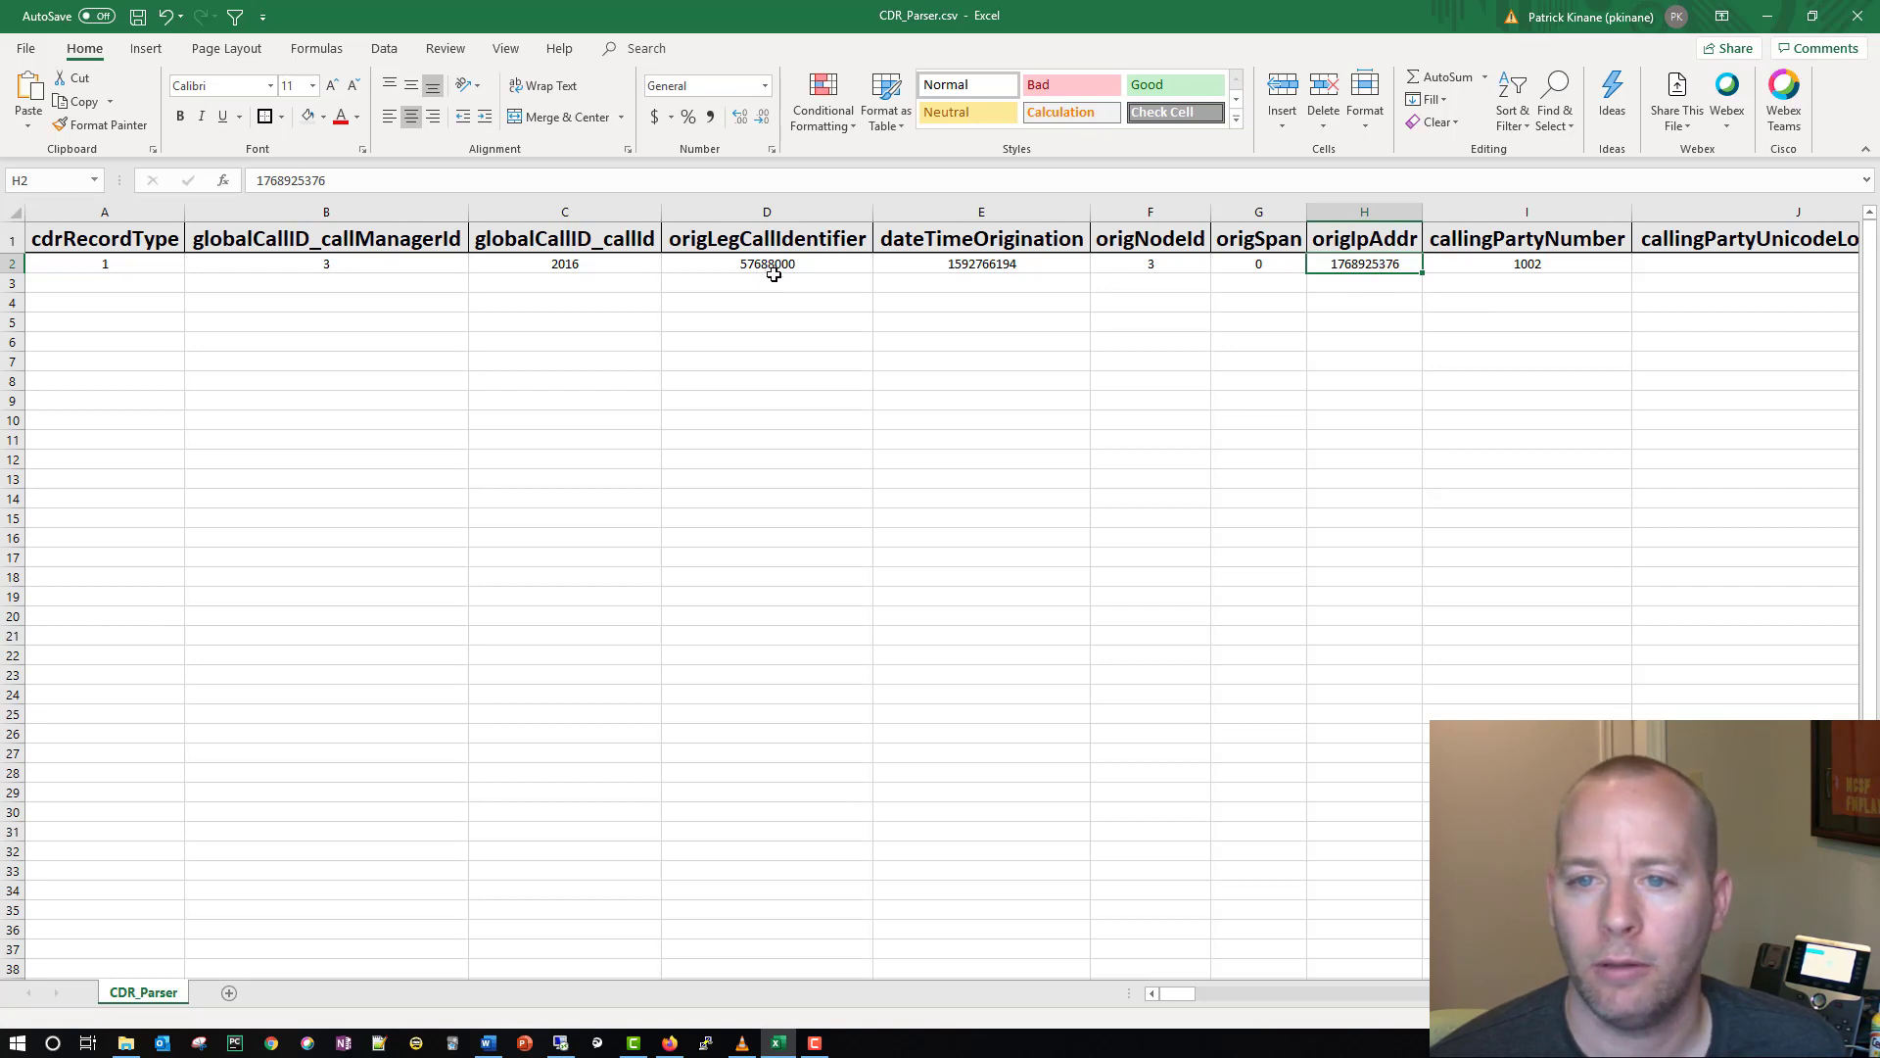
{"action": "left_click", "coordinate": [783, 244]}
{"action": "left_click", "coordinate": [774, 265]}
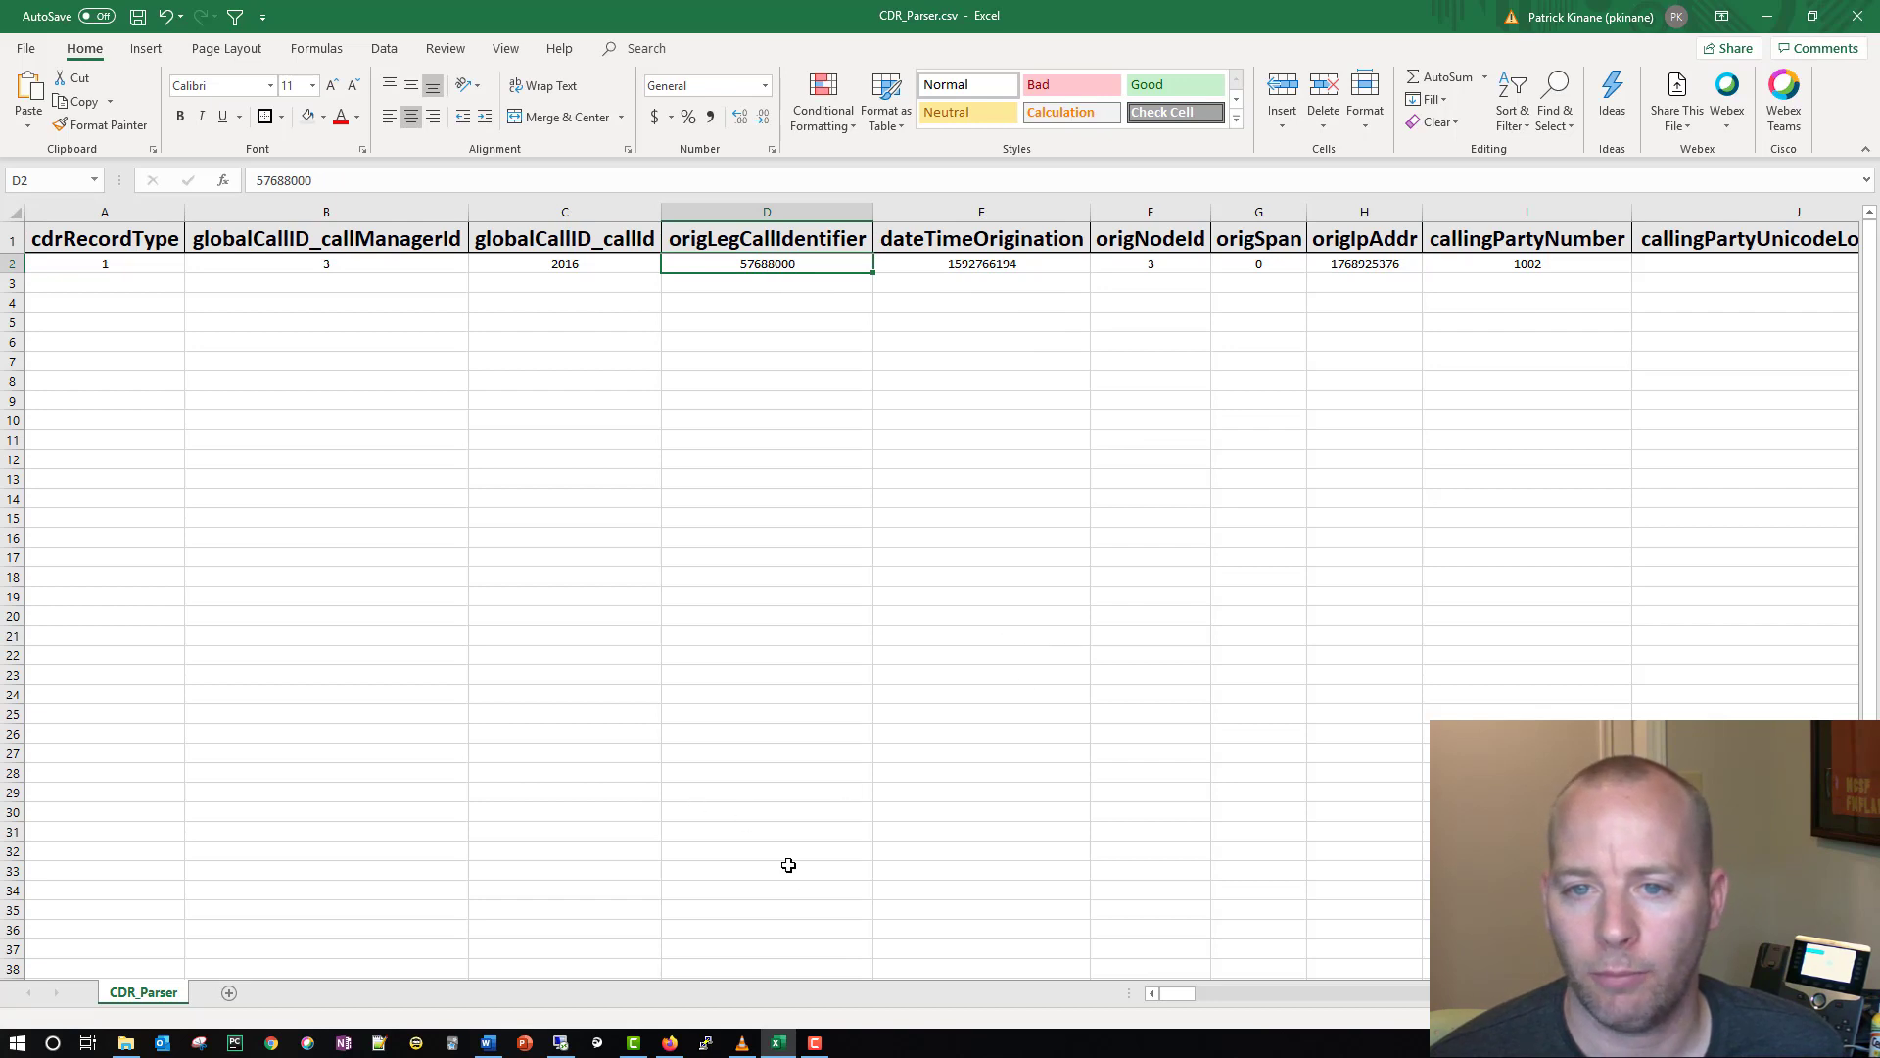
{"action": "left_click_drag", "start_coordinate": [1184, 996], "coordinate": [1204, 1001]}
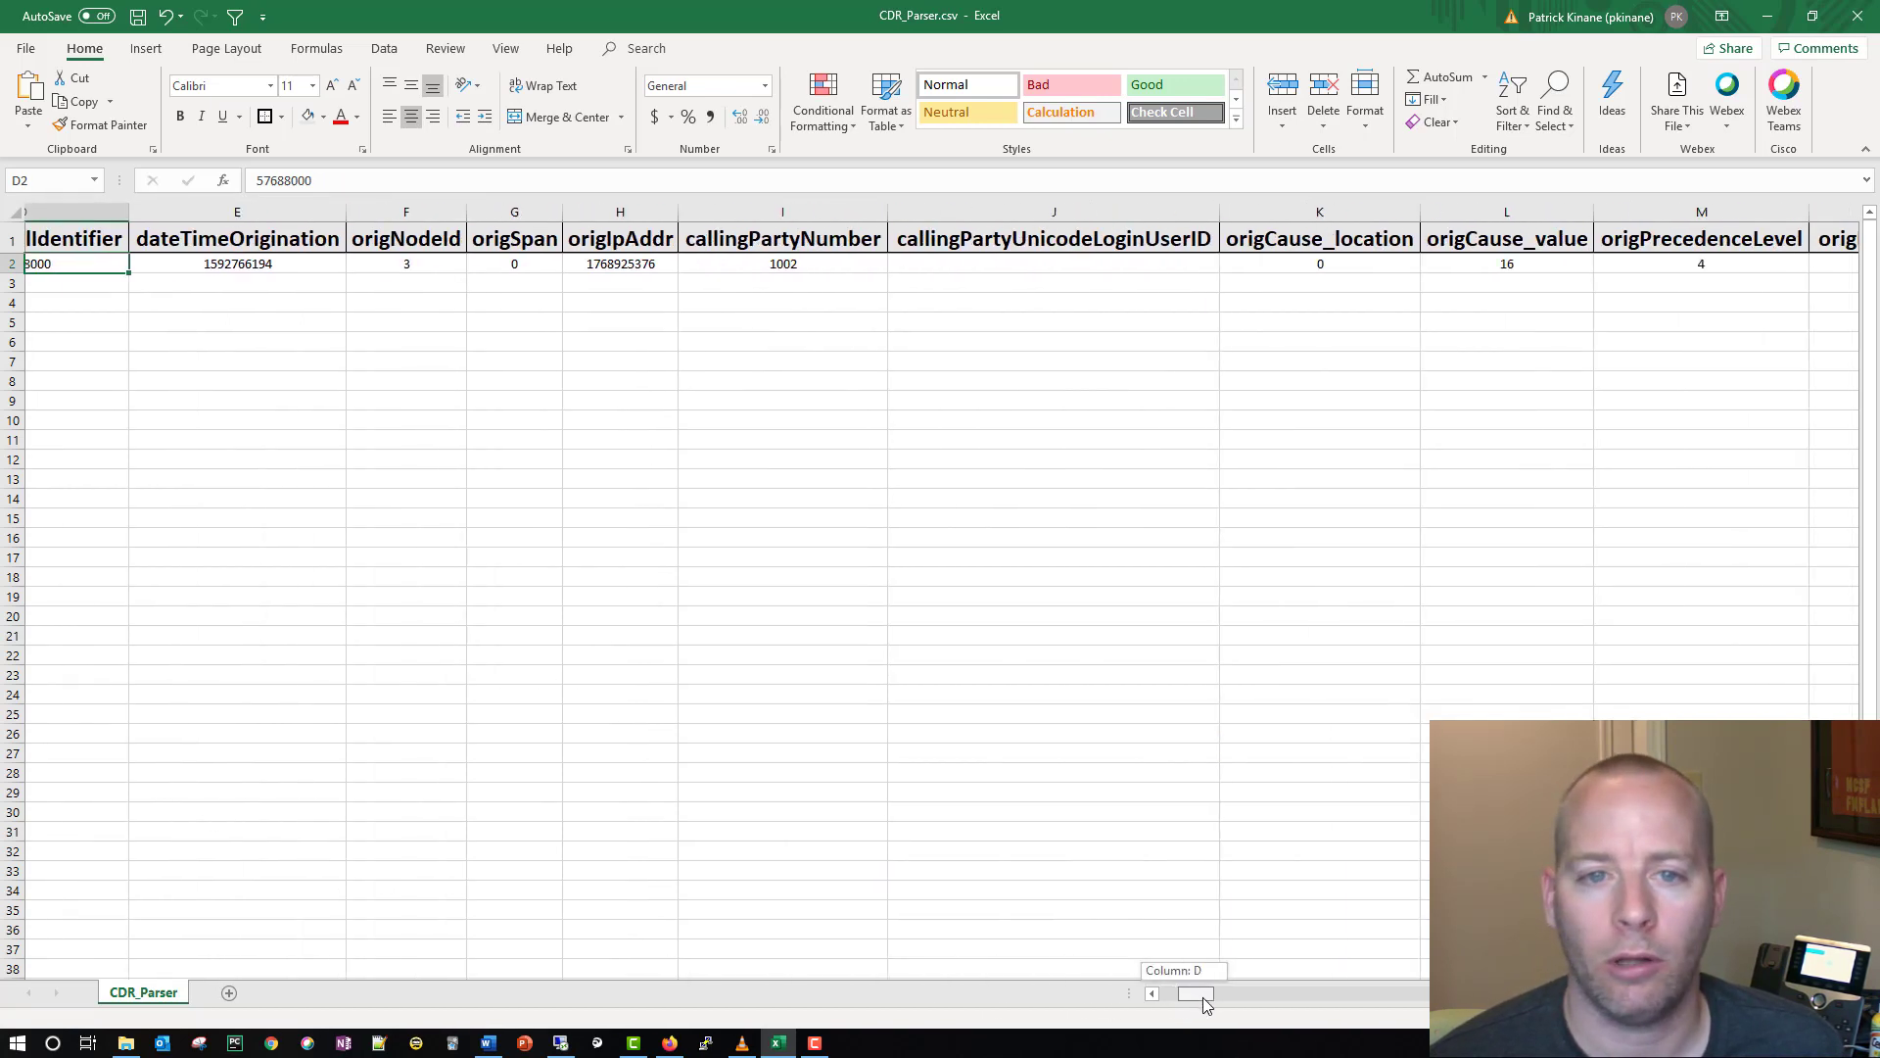
{"action": "left_click_drag", "start_coordinate": [1202, 997], "coordinate": [1240, 998]}
{"action": "left_click", "coordinate": [662, 266]}
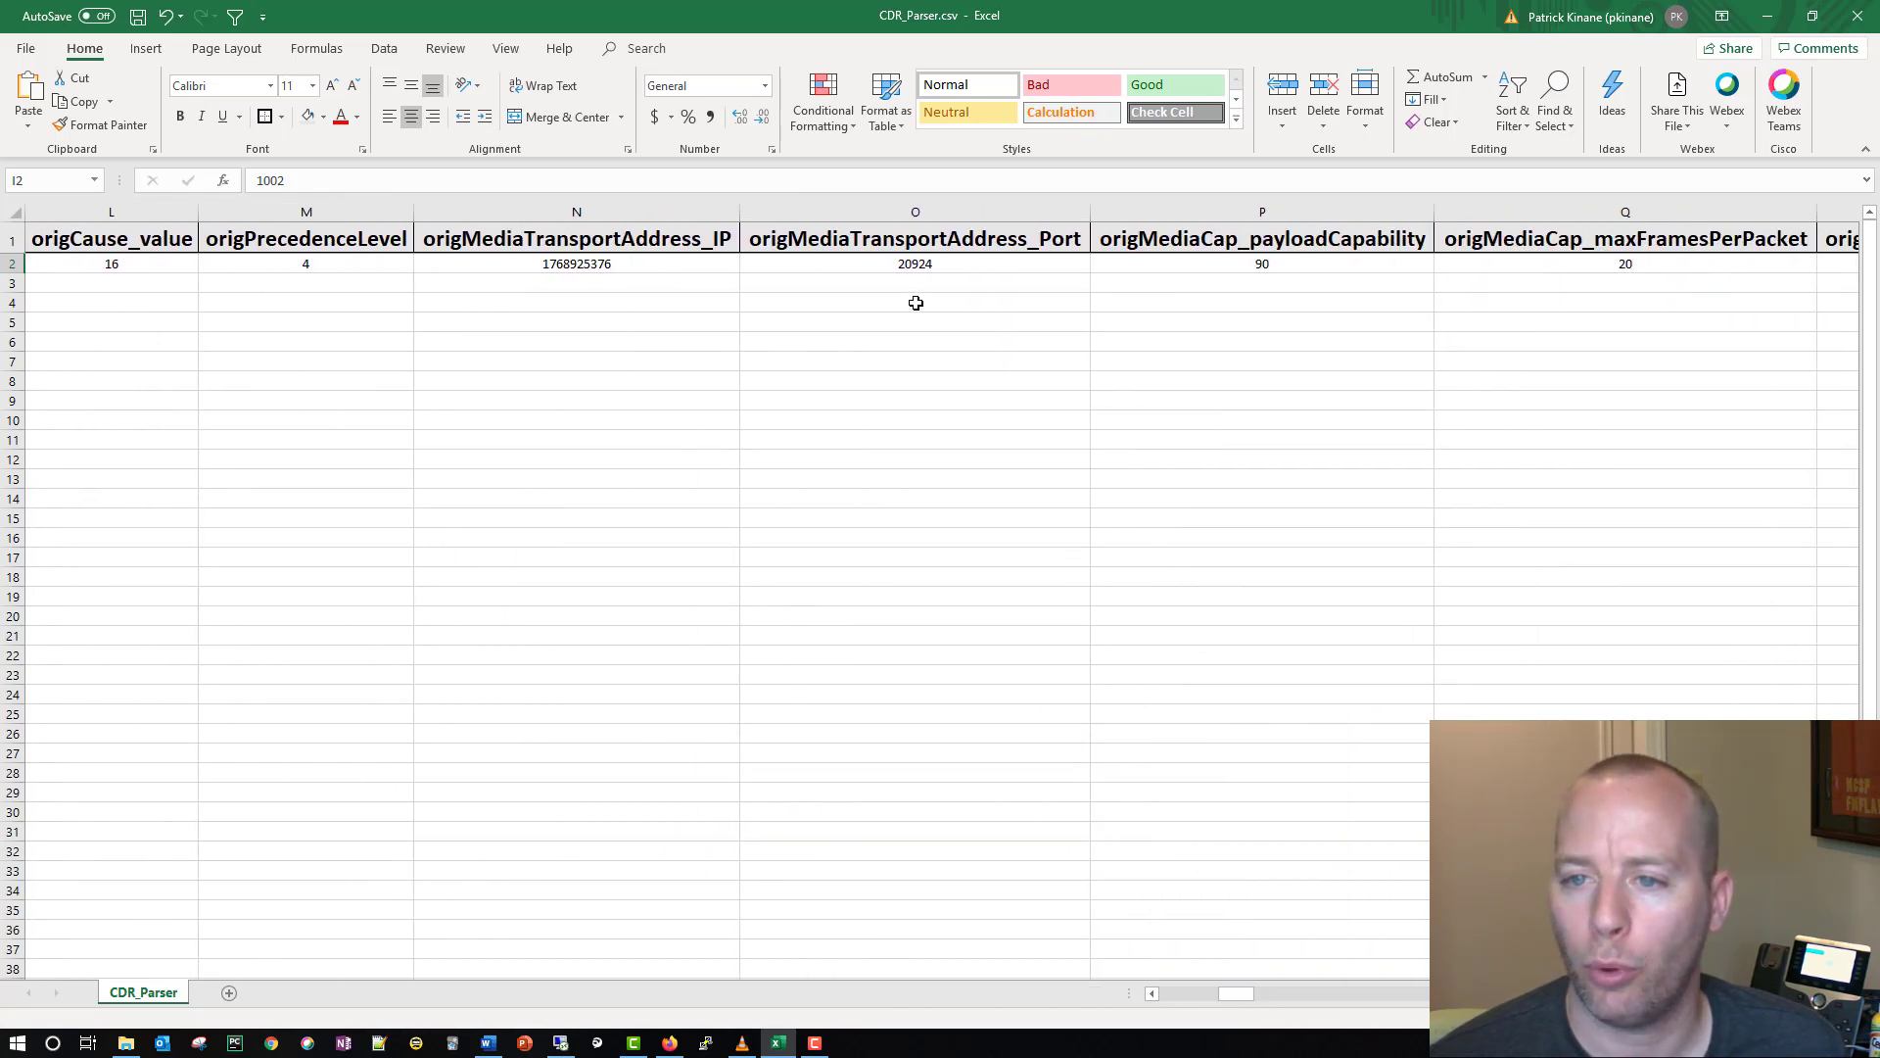
Step: Examine the originating media port and payload capability values, and the destination and called-party fields further along the record
{"action": "left_click", "coordinate": [903, 265]}
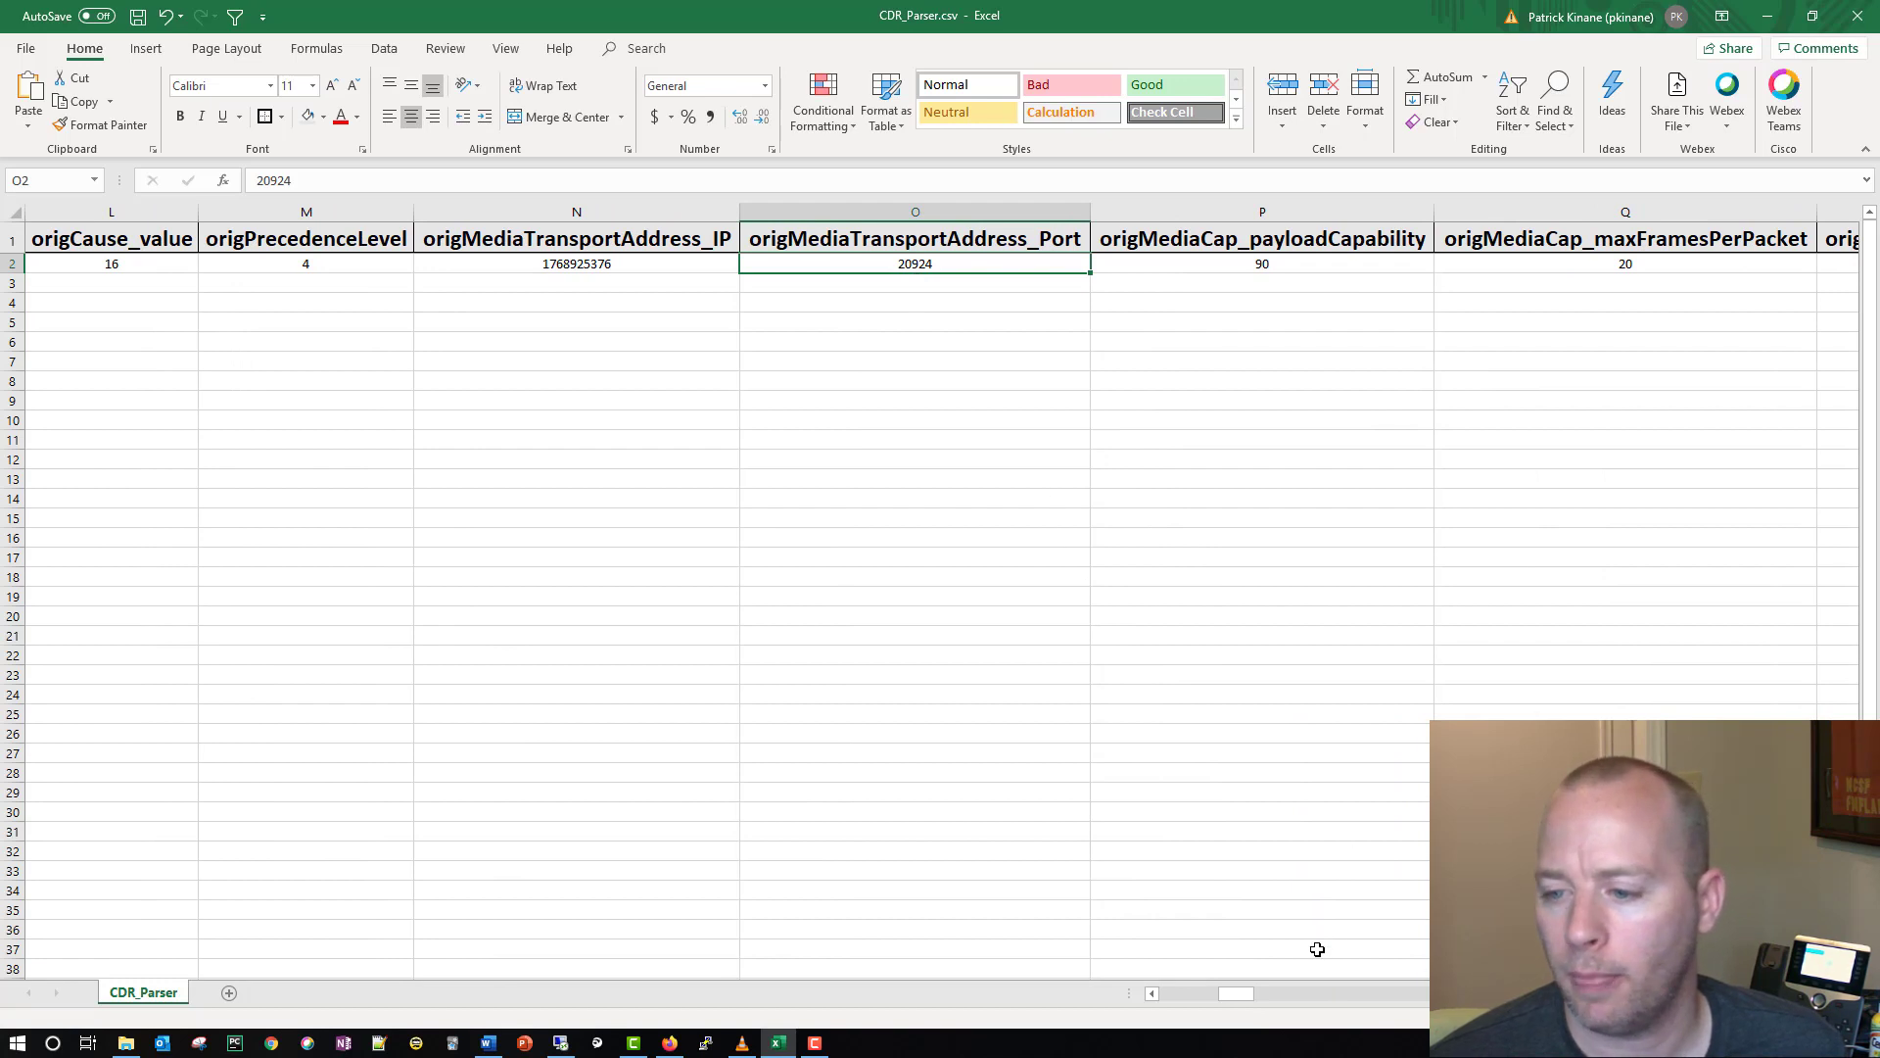
{"action": "scroll", "coordinate": [940, 588], "scroll_direction": "right", "scroll_amount": 5}
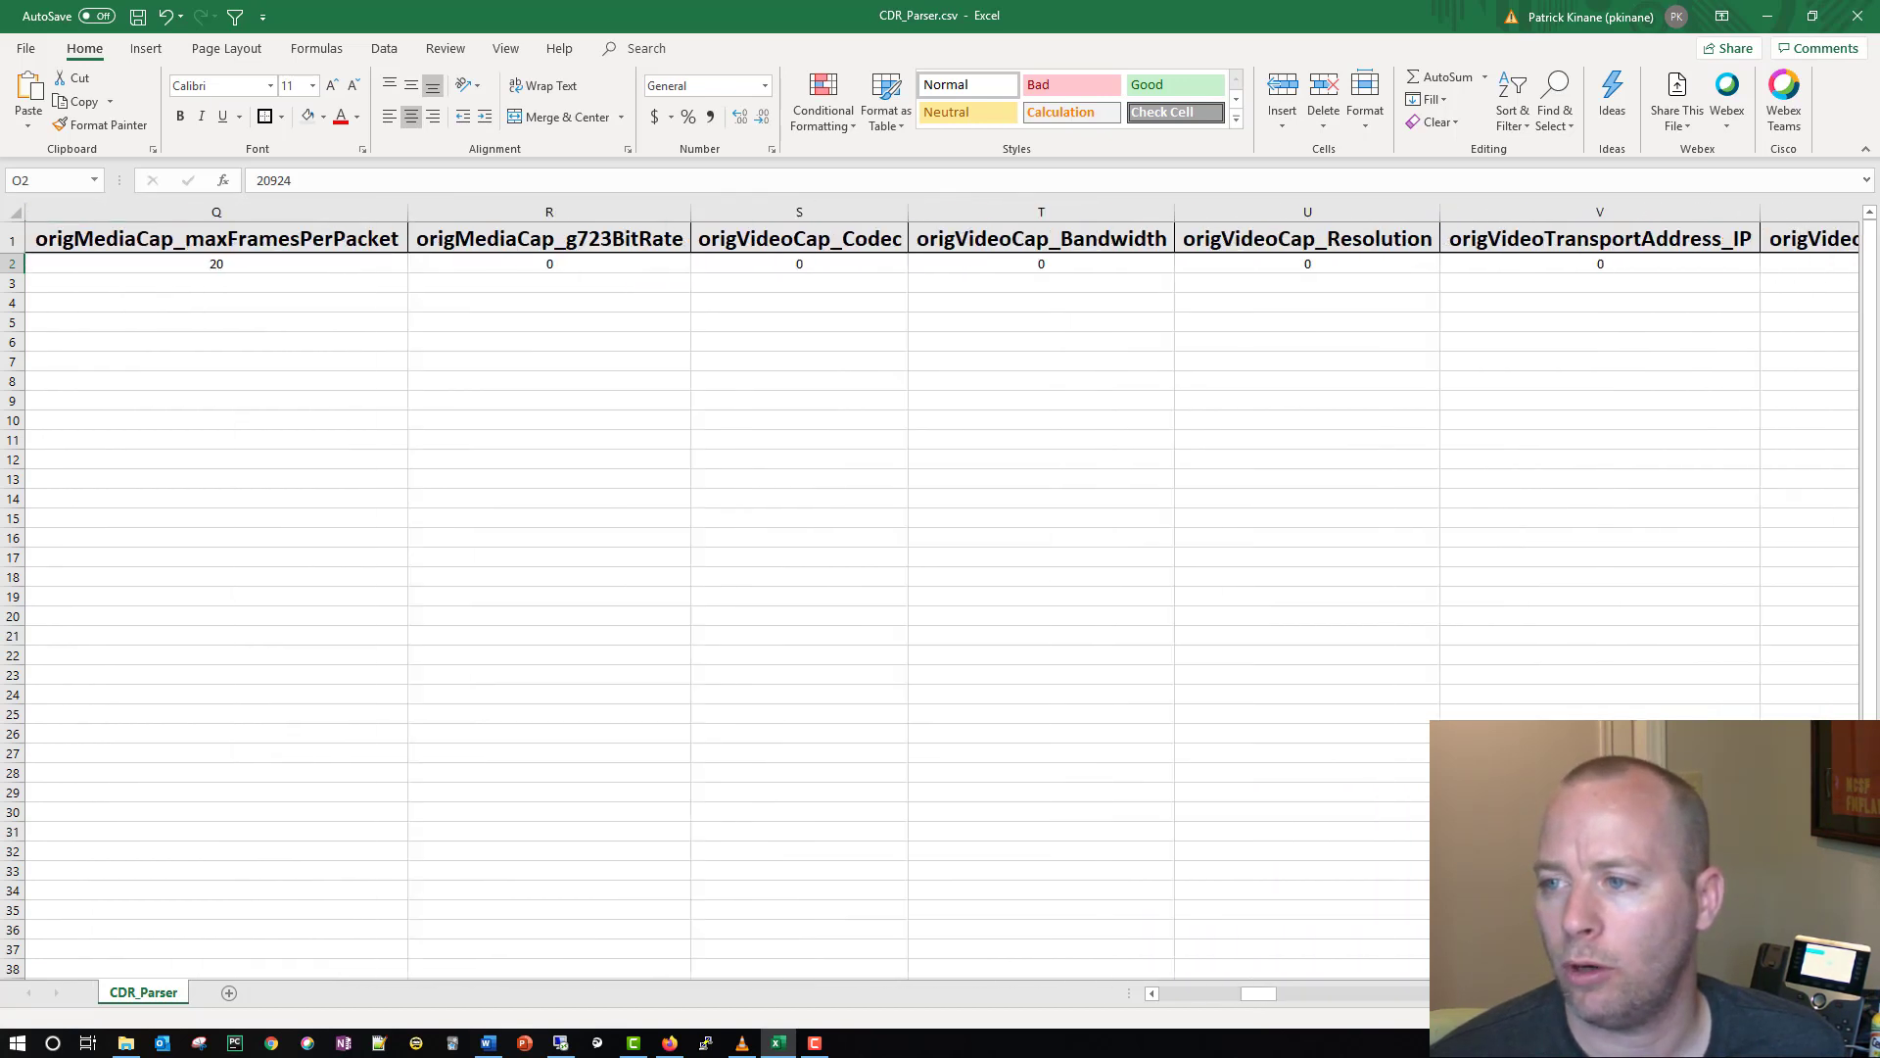
{"action": "scroll", "coordinate": [940, 587], "scroll_direction": "right", "scroll_amount": 1}
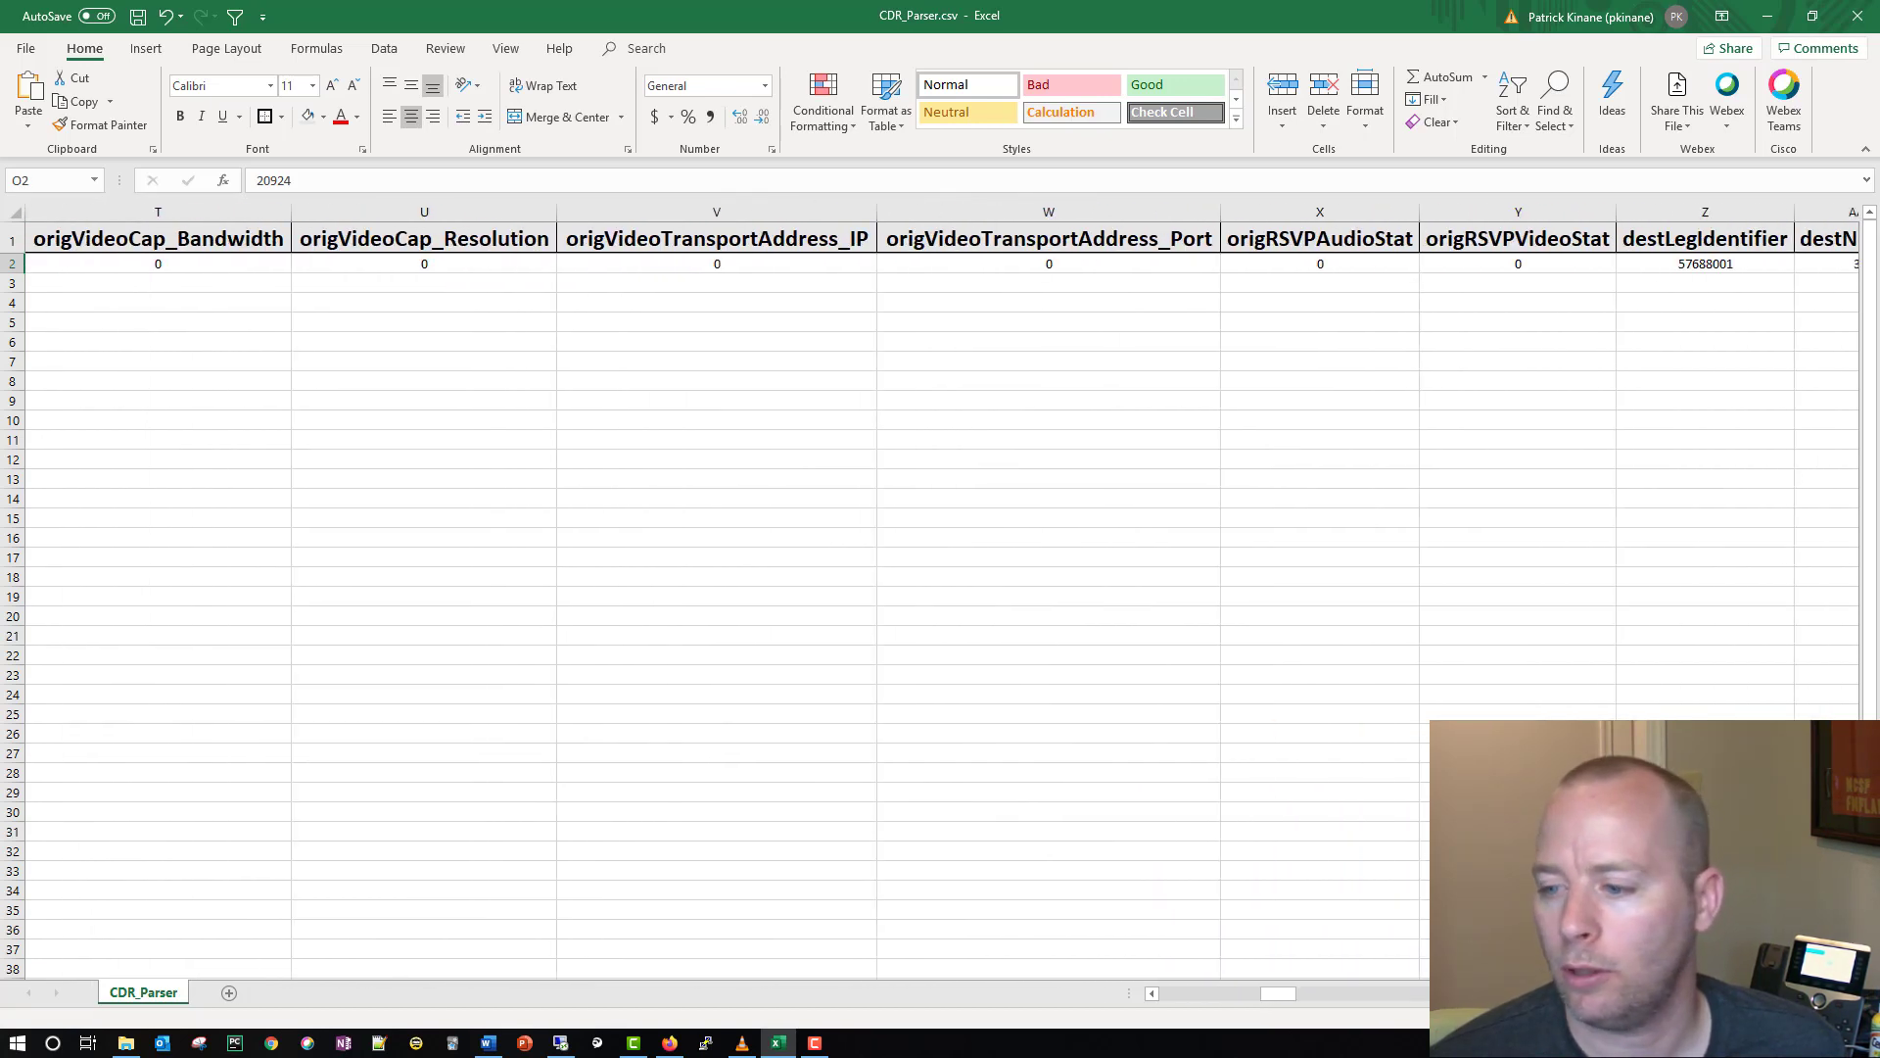
{"action": "left_click_drag", "start_coordinate": [1151, 991], "coordinate": [1150, 993]}
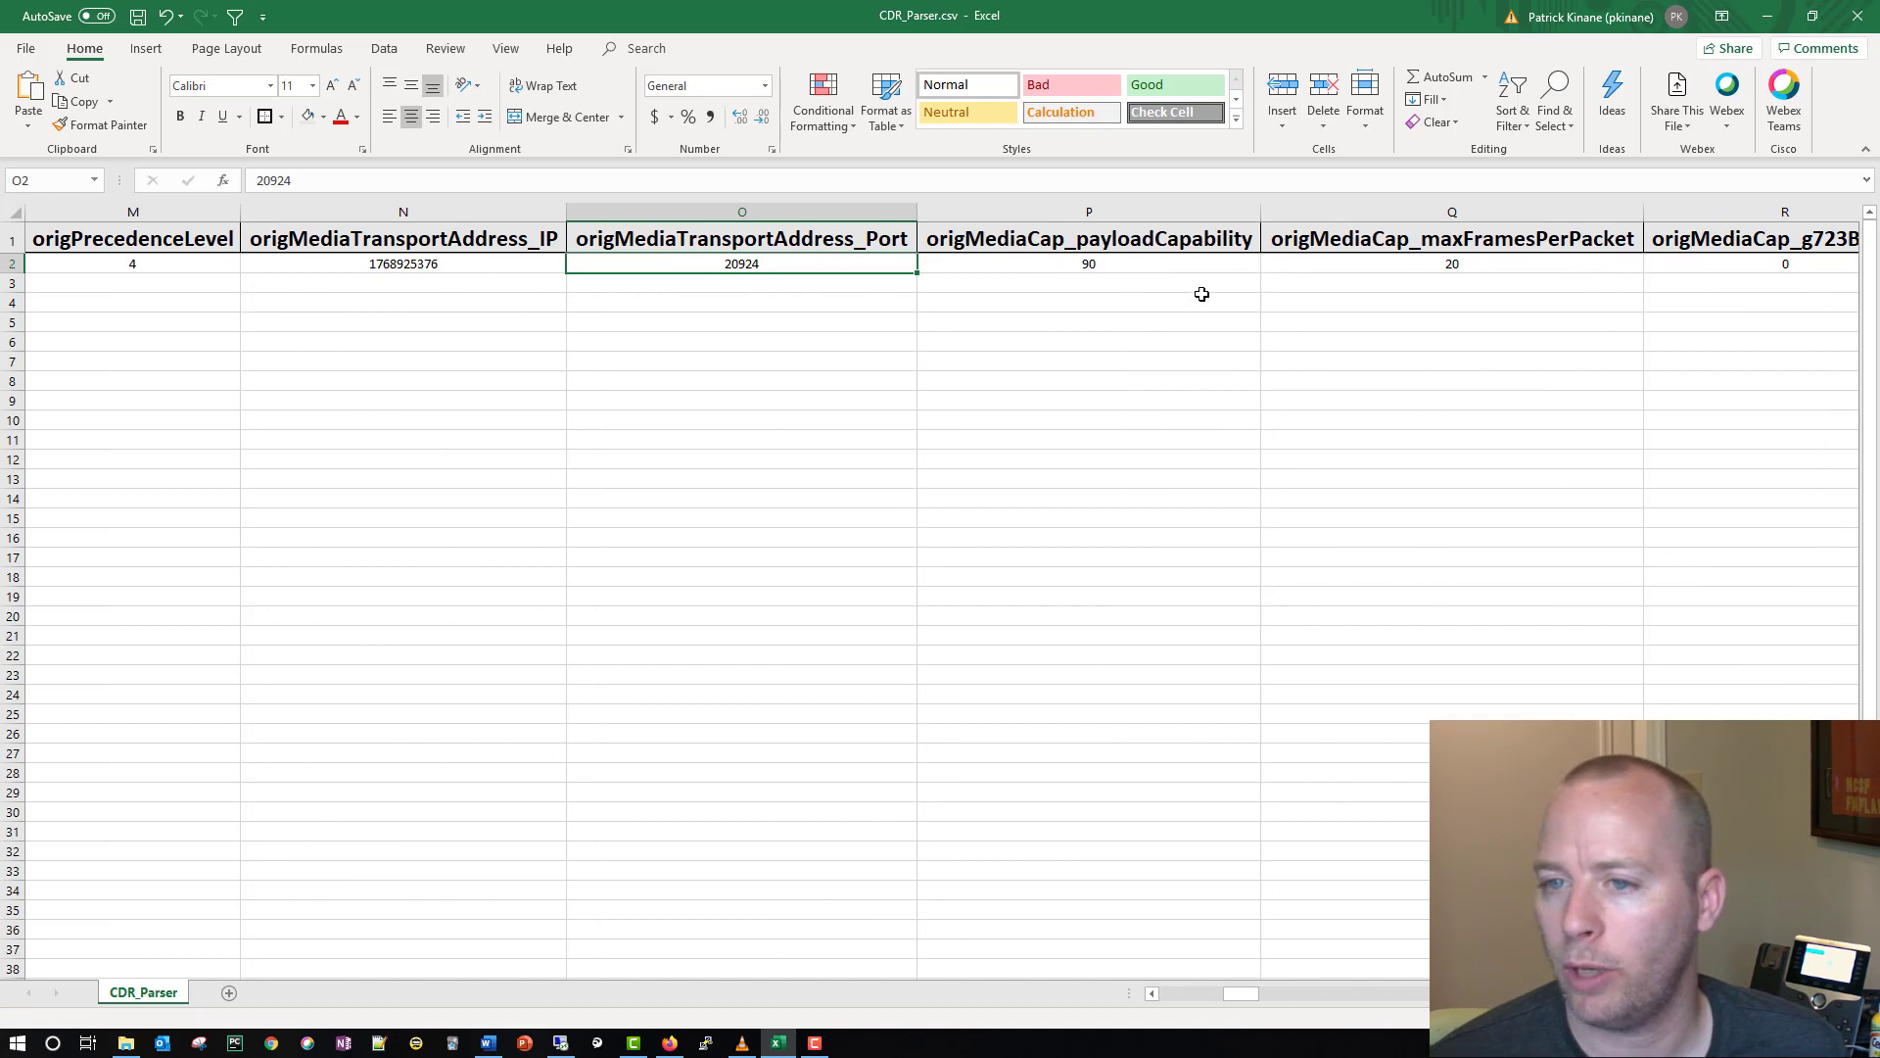
{"action": "left_click", "coordinate": [1086, 266]}
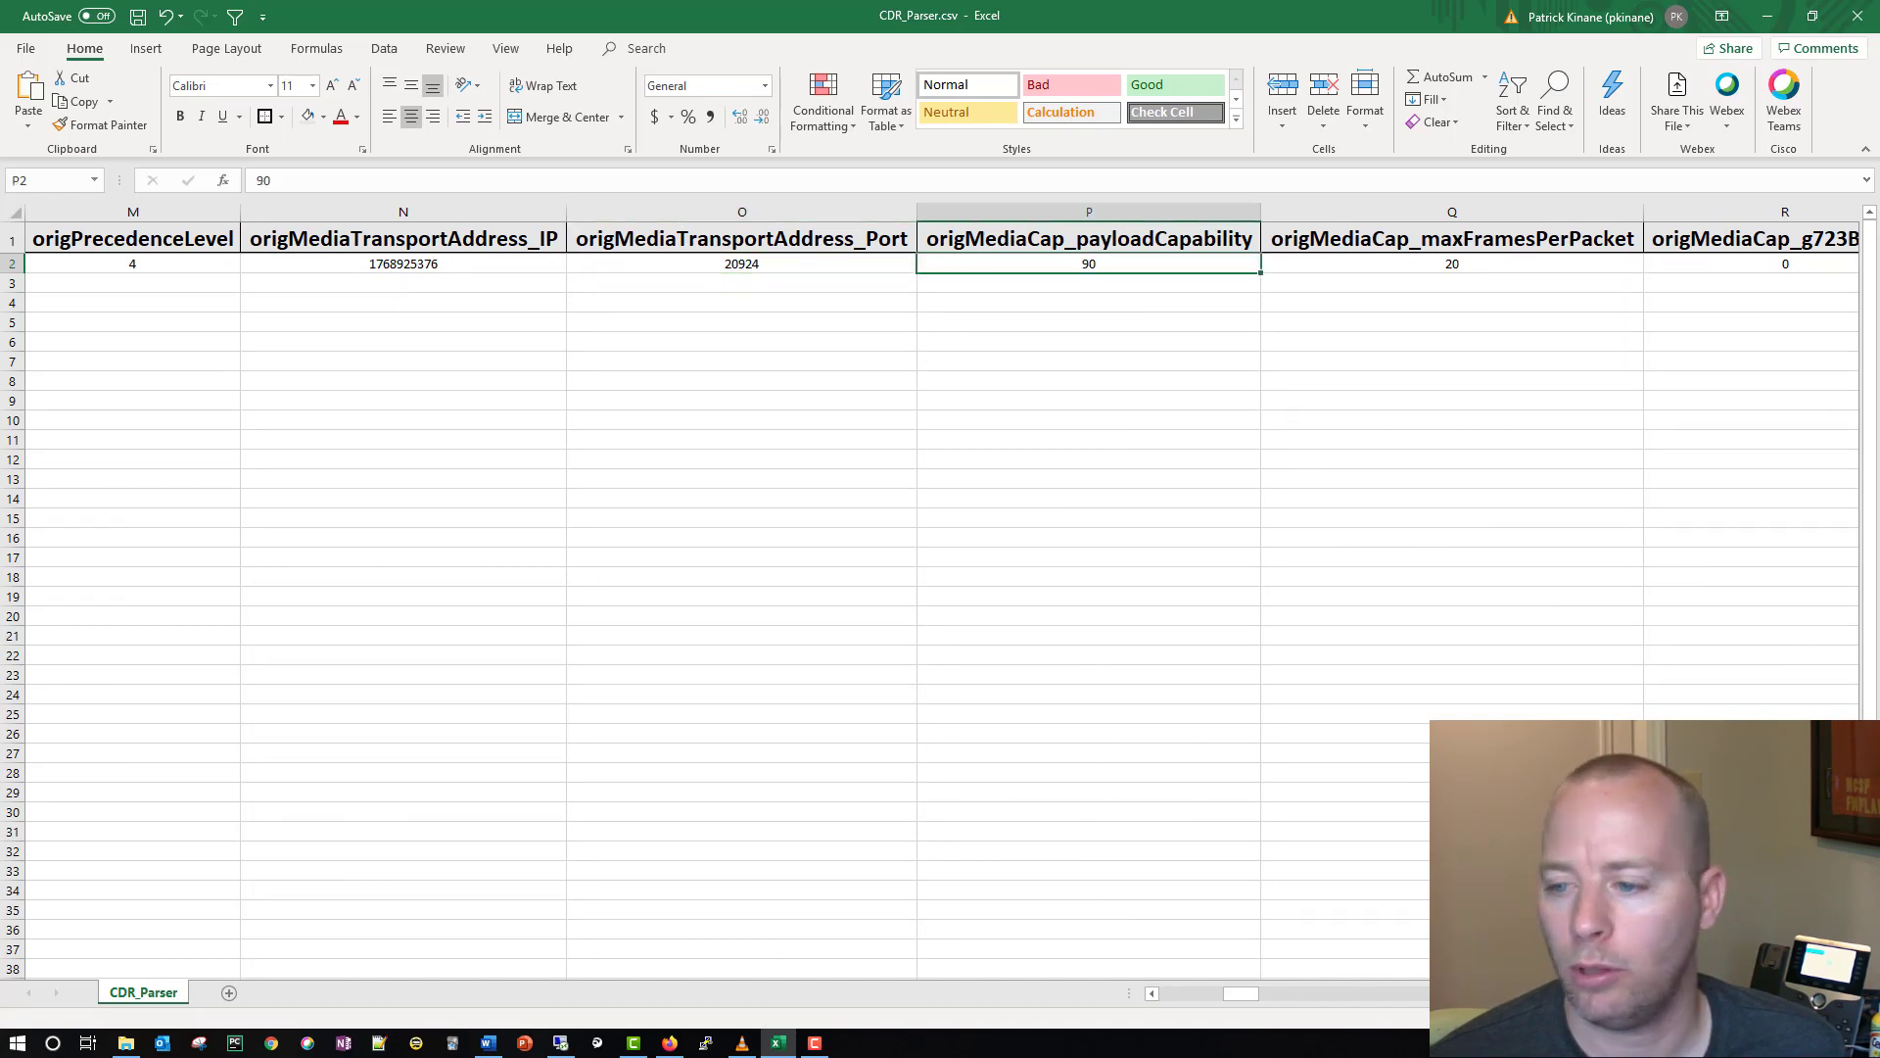
{"action": "left_click_drag", "start_coordinate": [1250, 995], "coordinate": [1306, 994]}
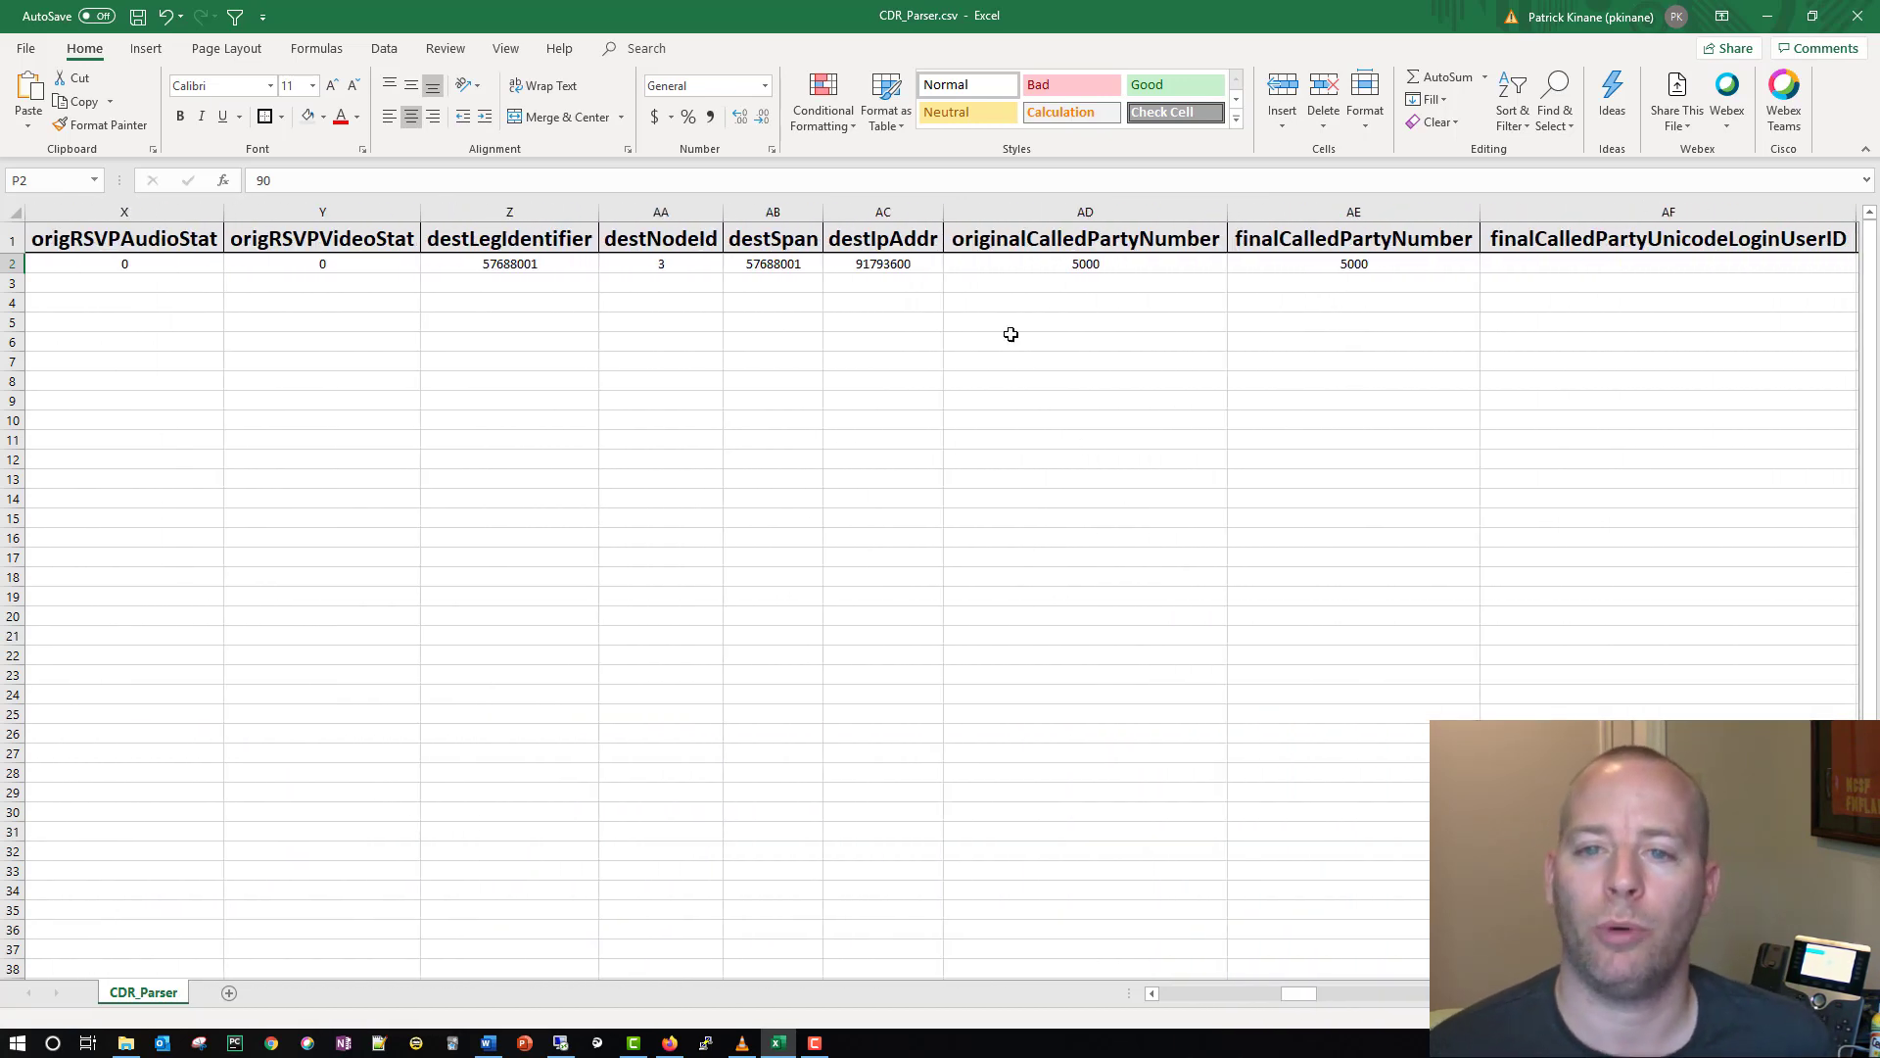
{"action": "left_click", "coordinate": [70, 290]}
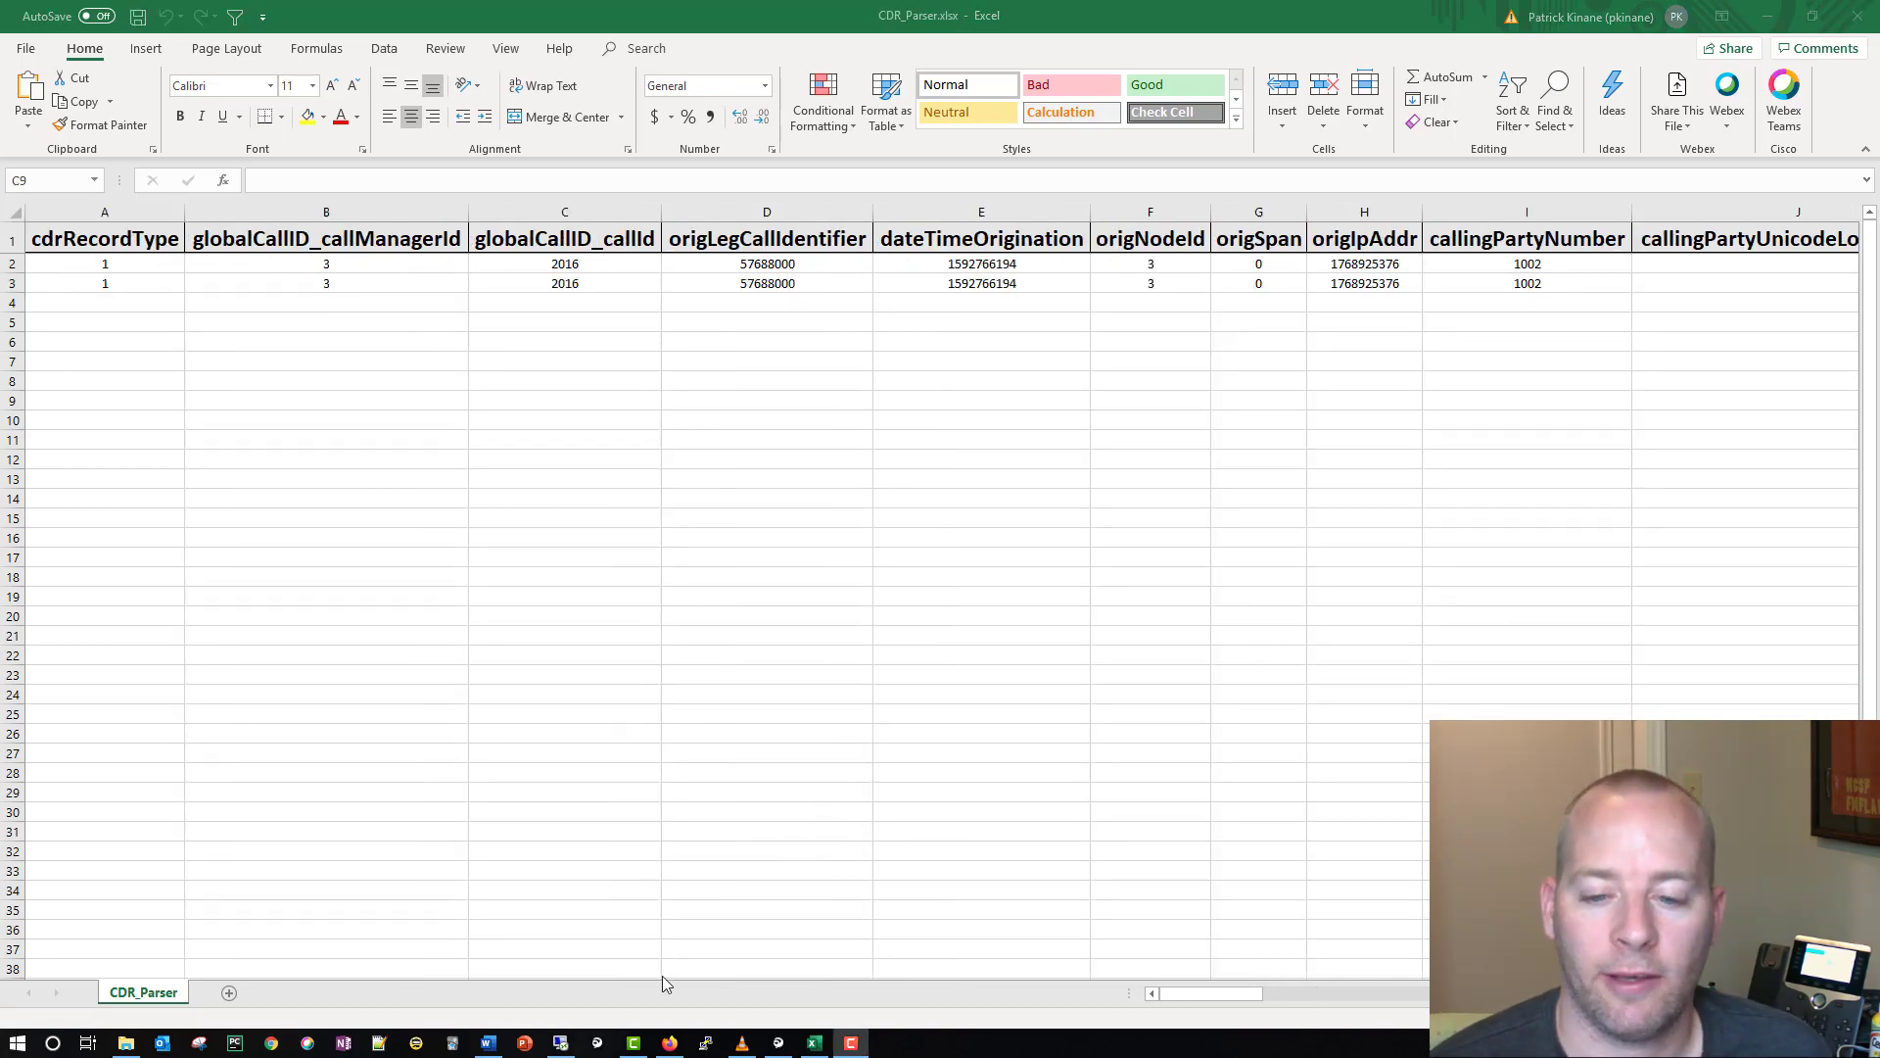
Step: Switch to the Cisco Unified Real Time Monitoring Tool with the Default configuration and start Schedule Collection in Trace & Log Central
{"action": "left_click", "coordinate": [560, 1042]}
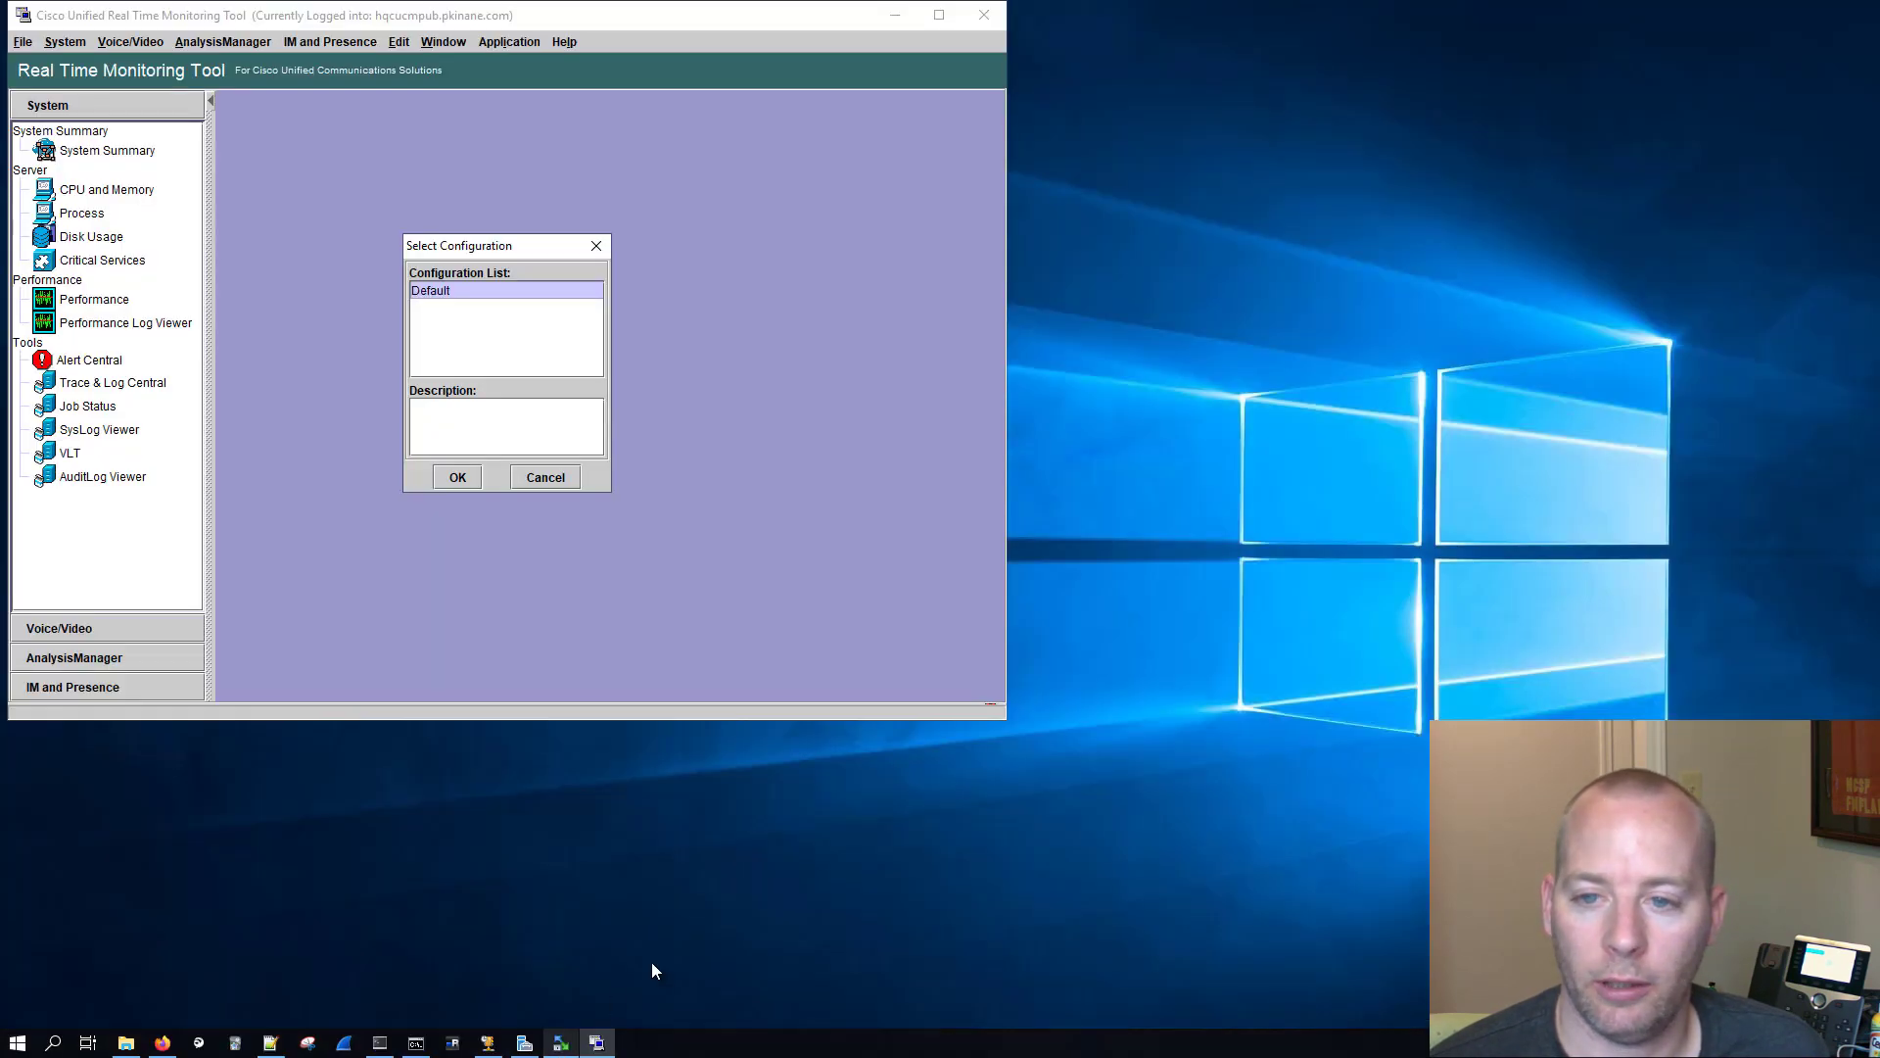
{"action": "left_click", "coordinate": [1163, 775]}
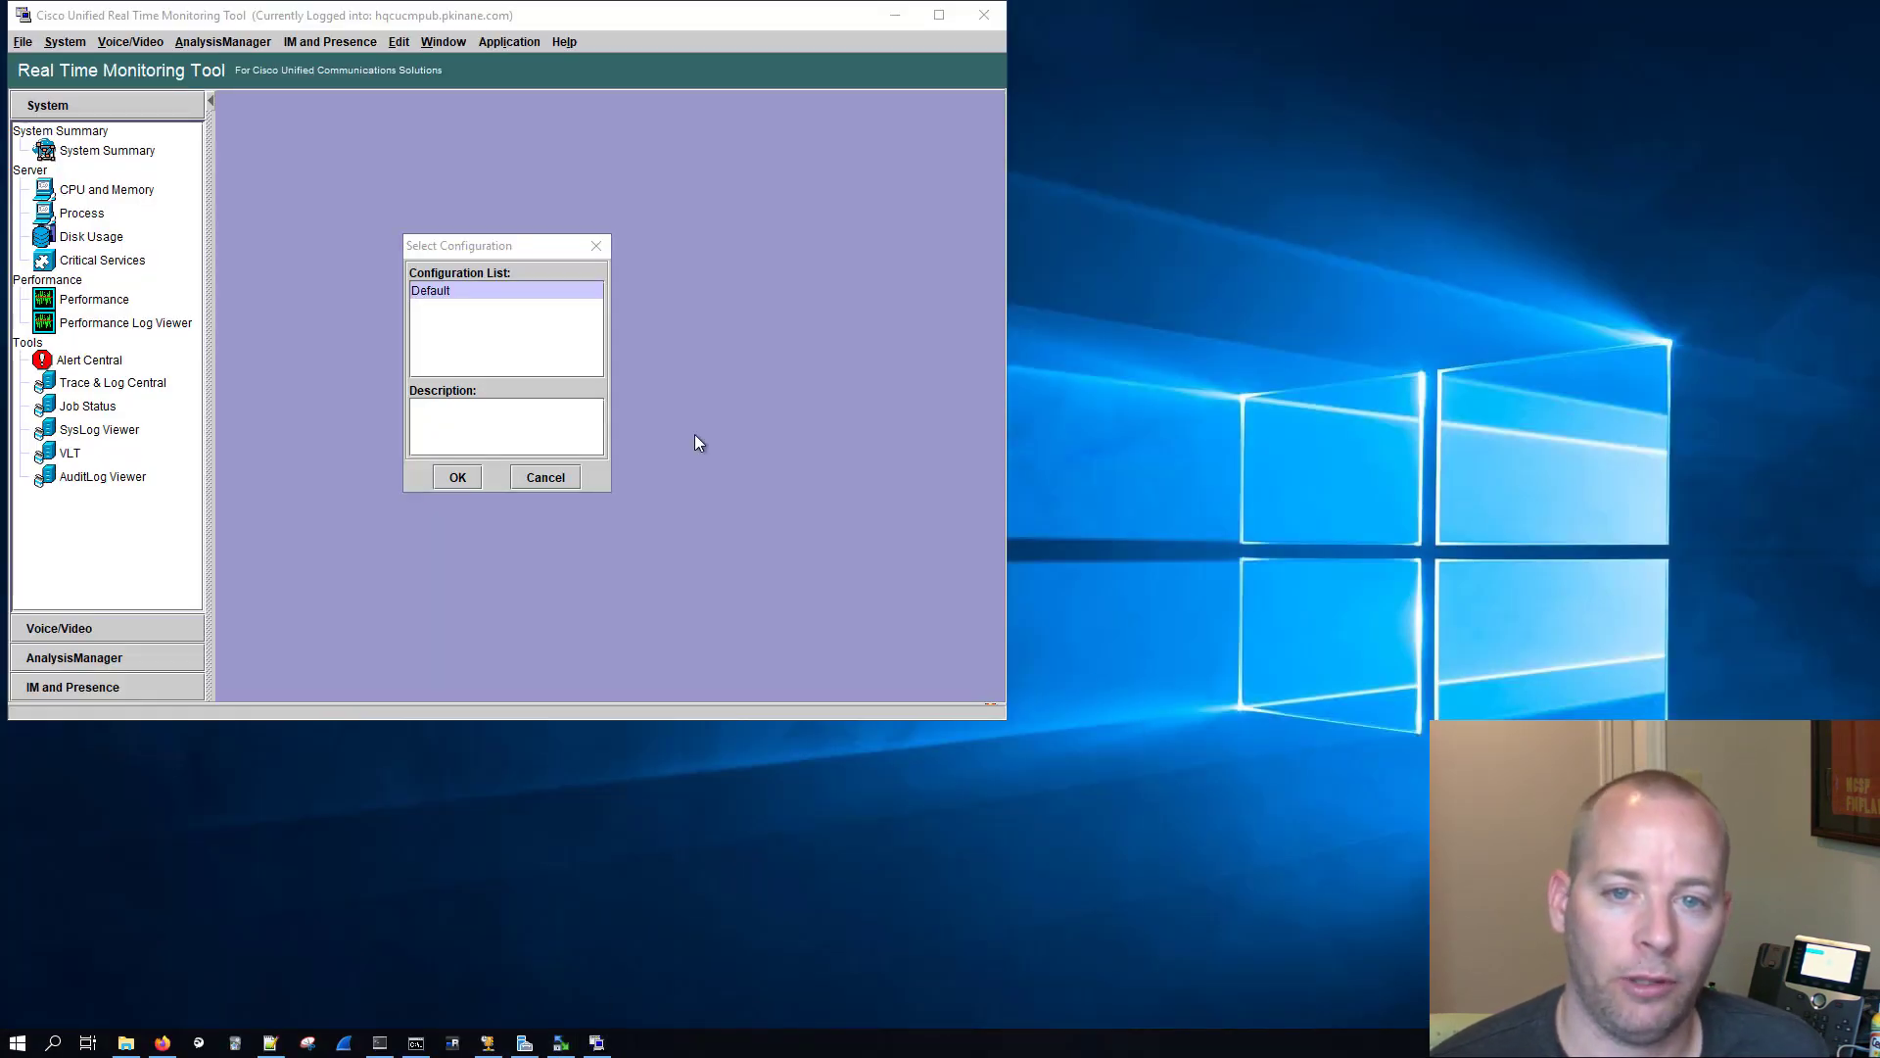
{"action": "left_click", "coordinate": [452, 477]}
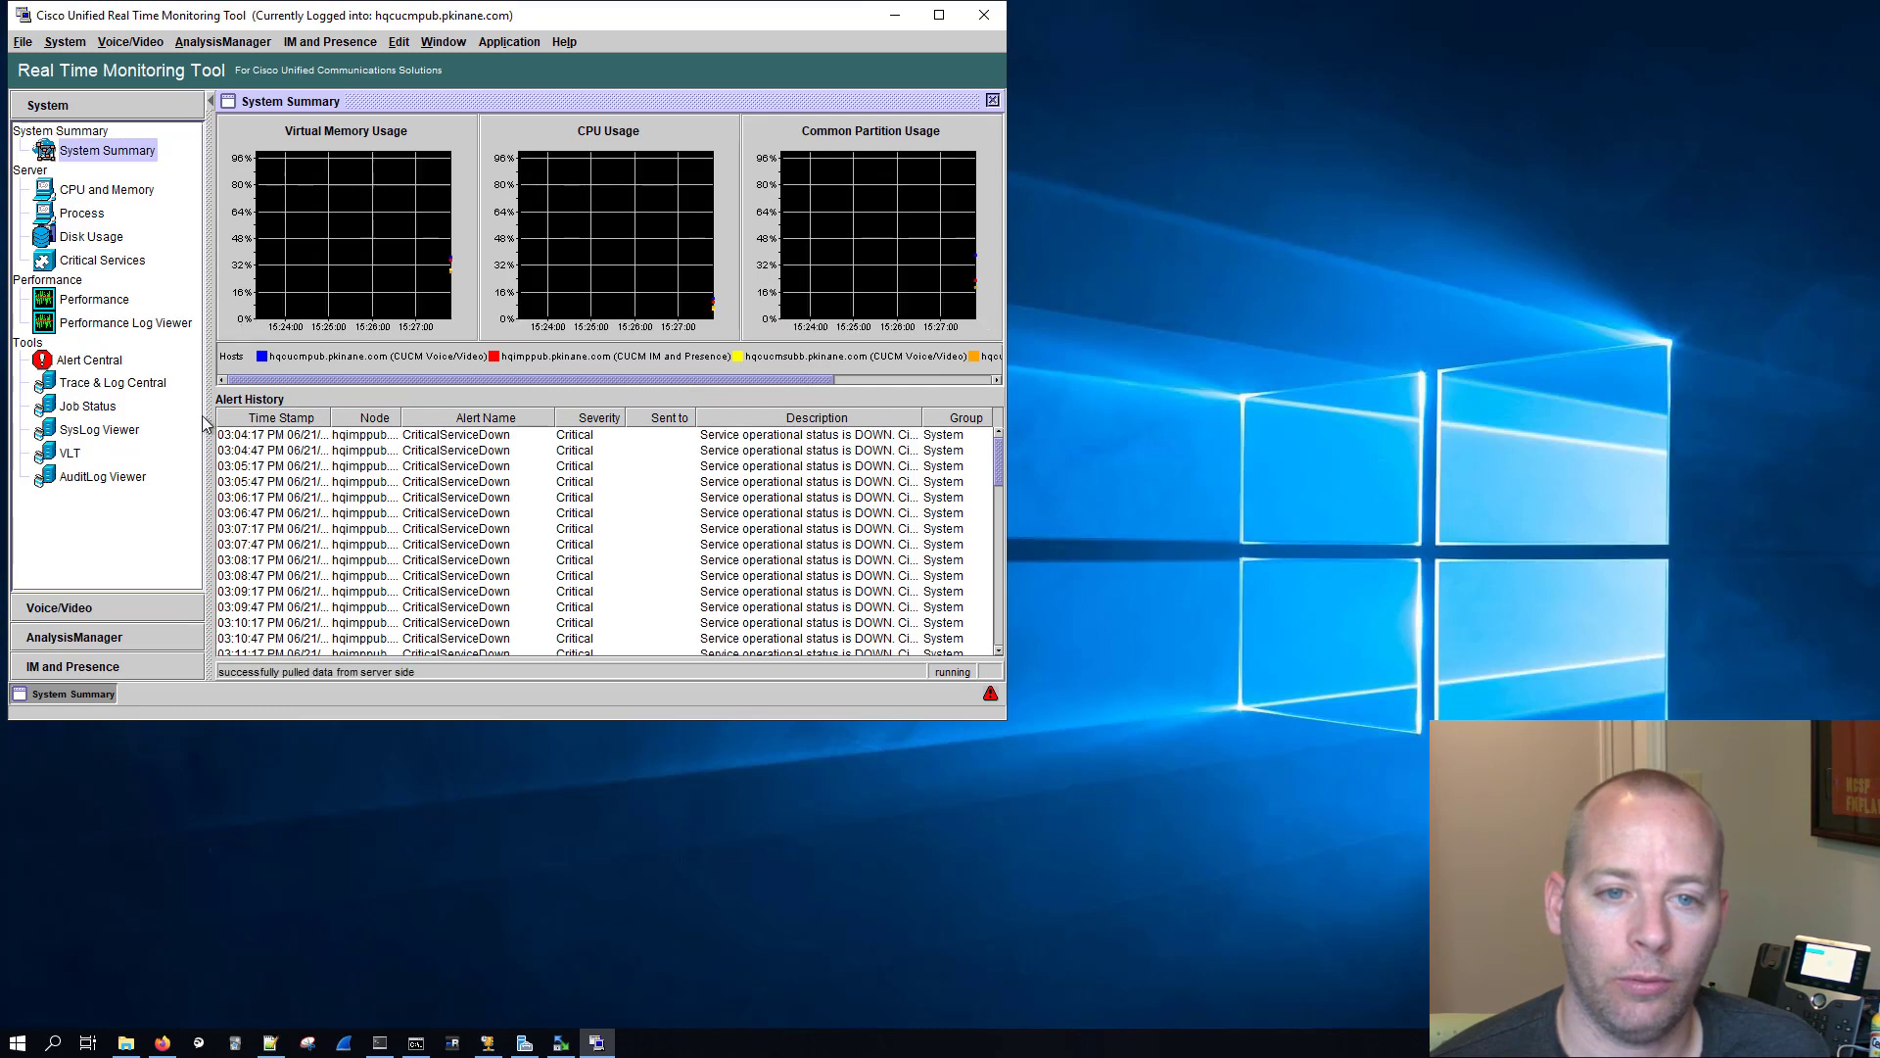
{"action": "left_click", "coordinate": [88, 384]}
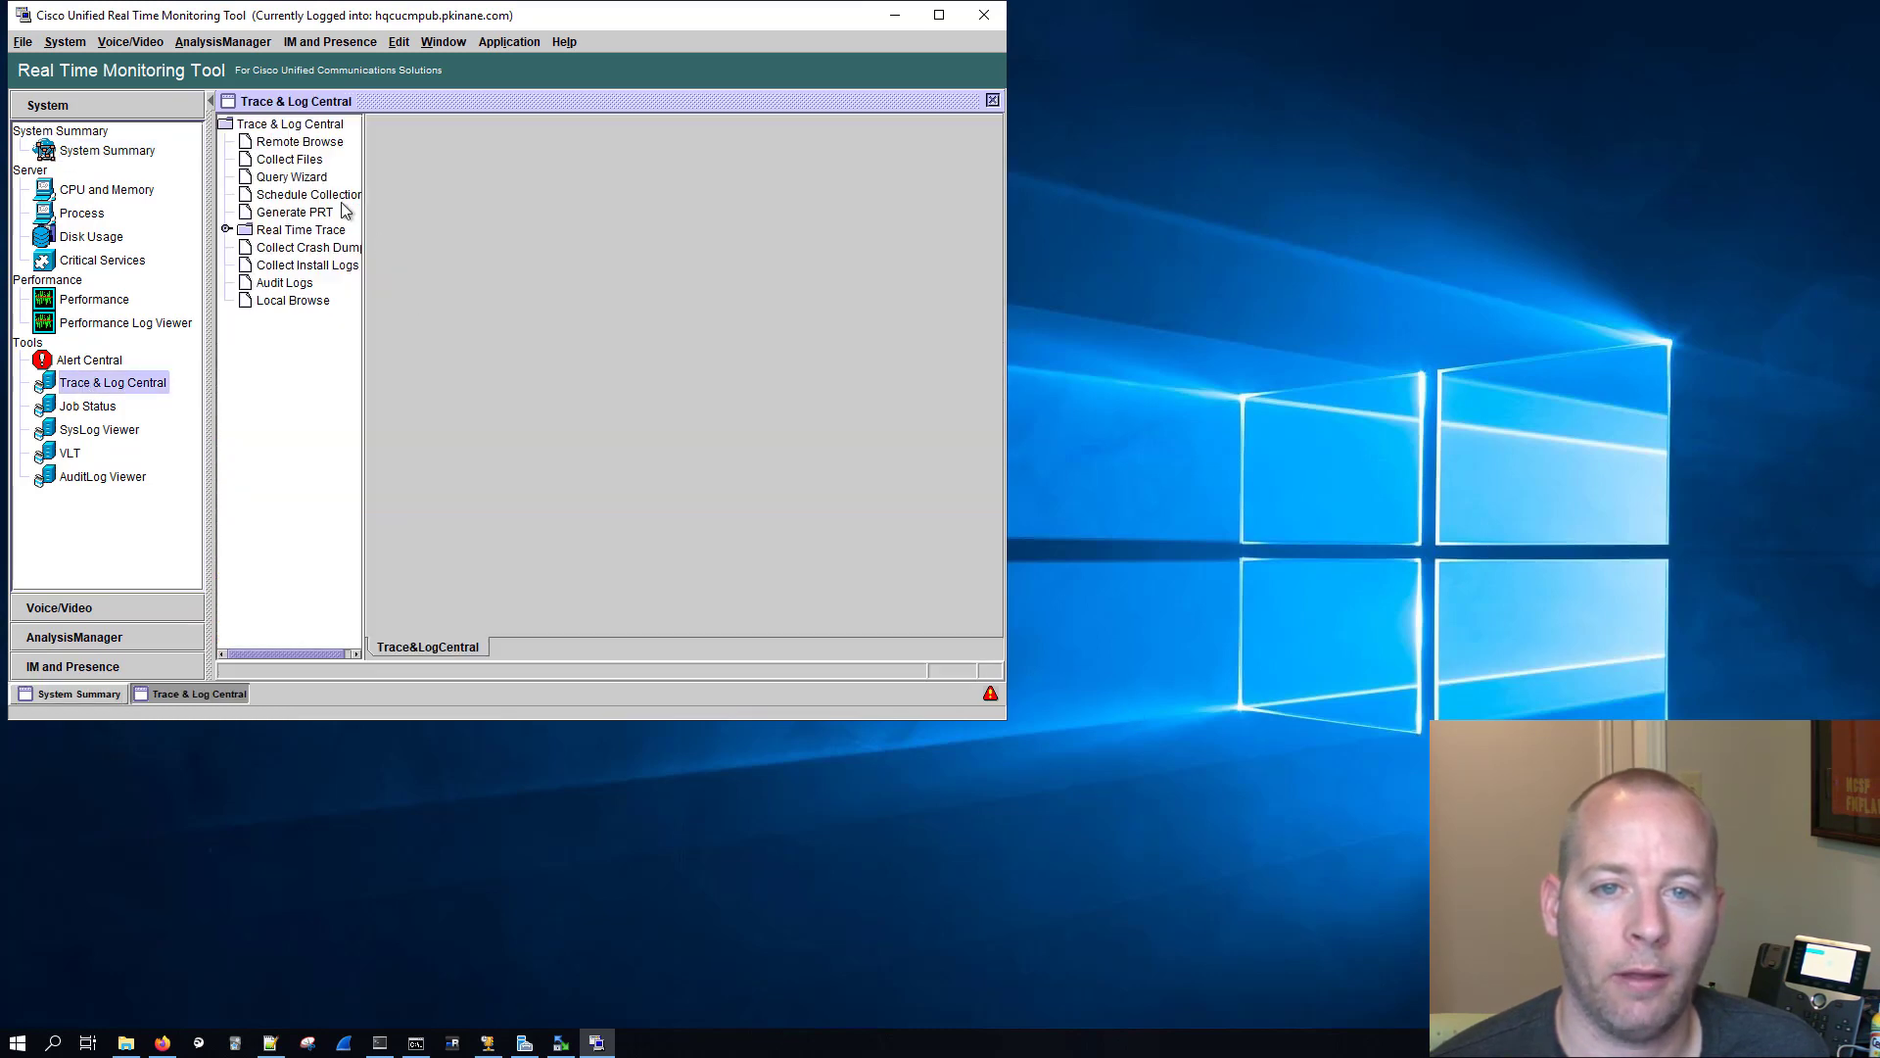
{"action": "left_click", "coordinate": [339, 197]}
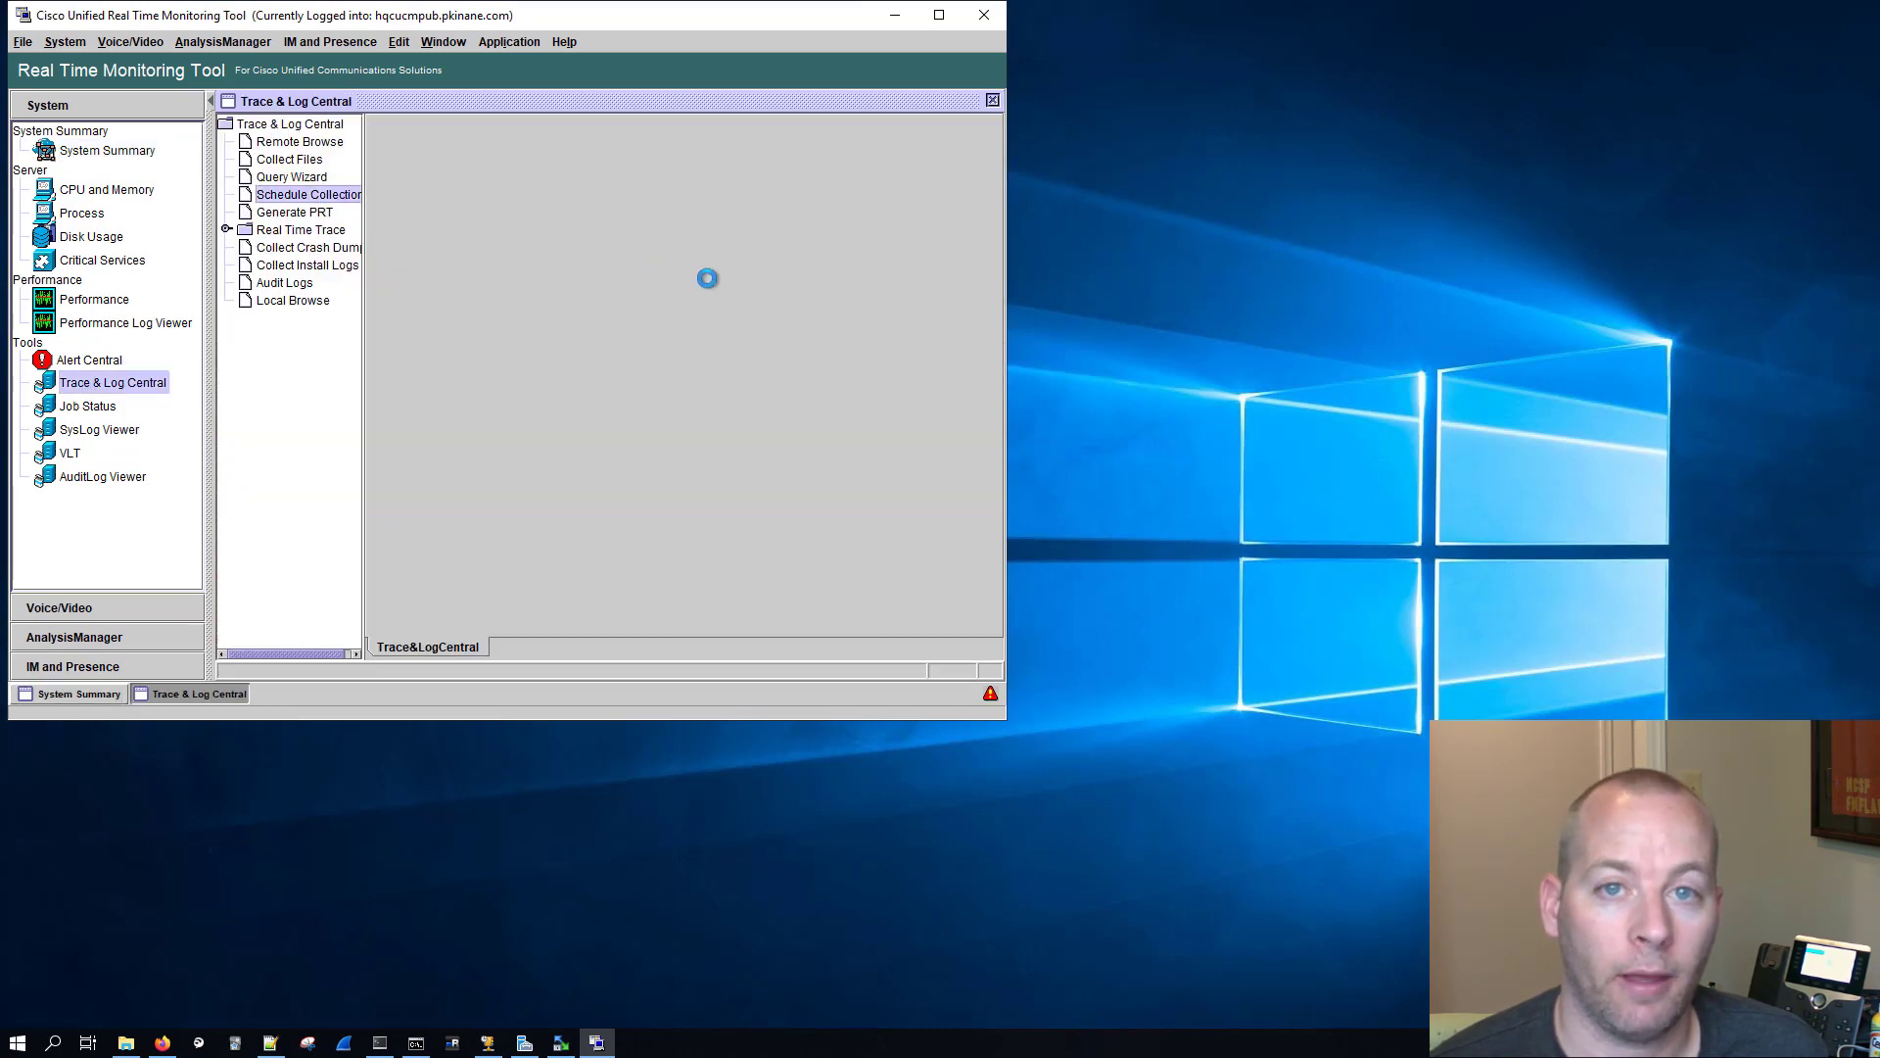
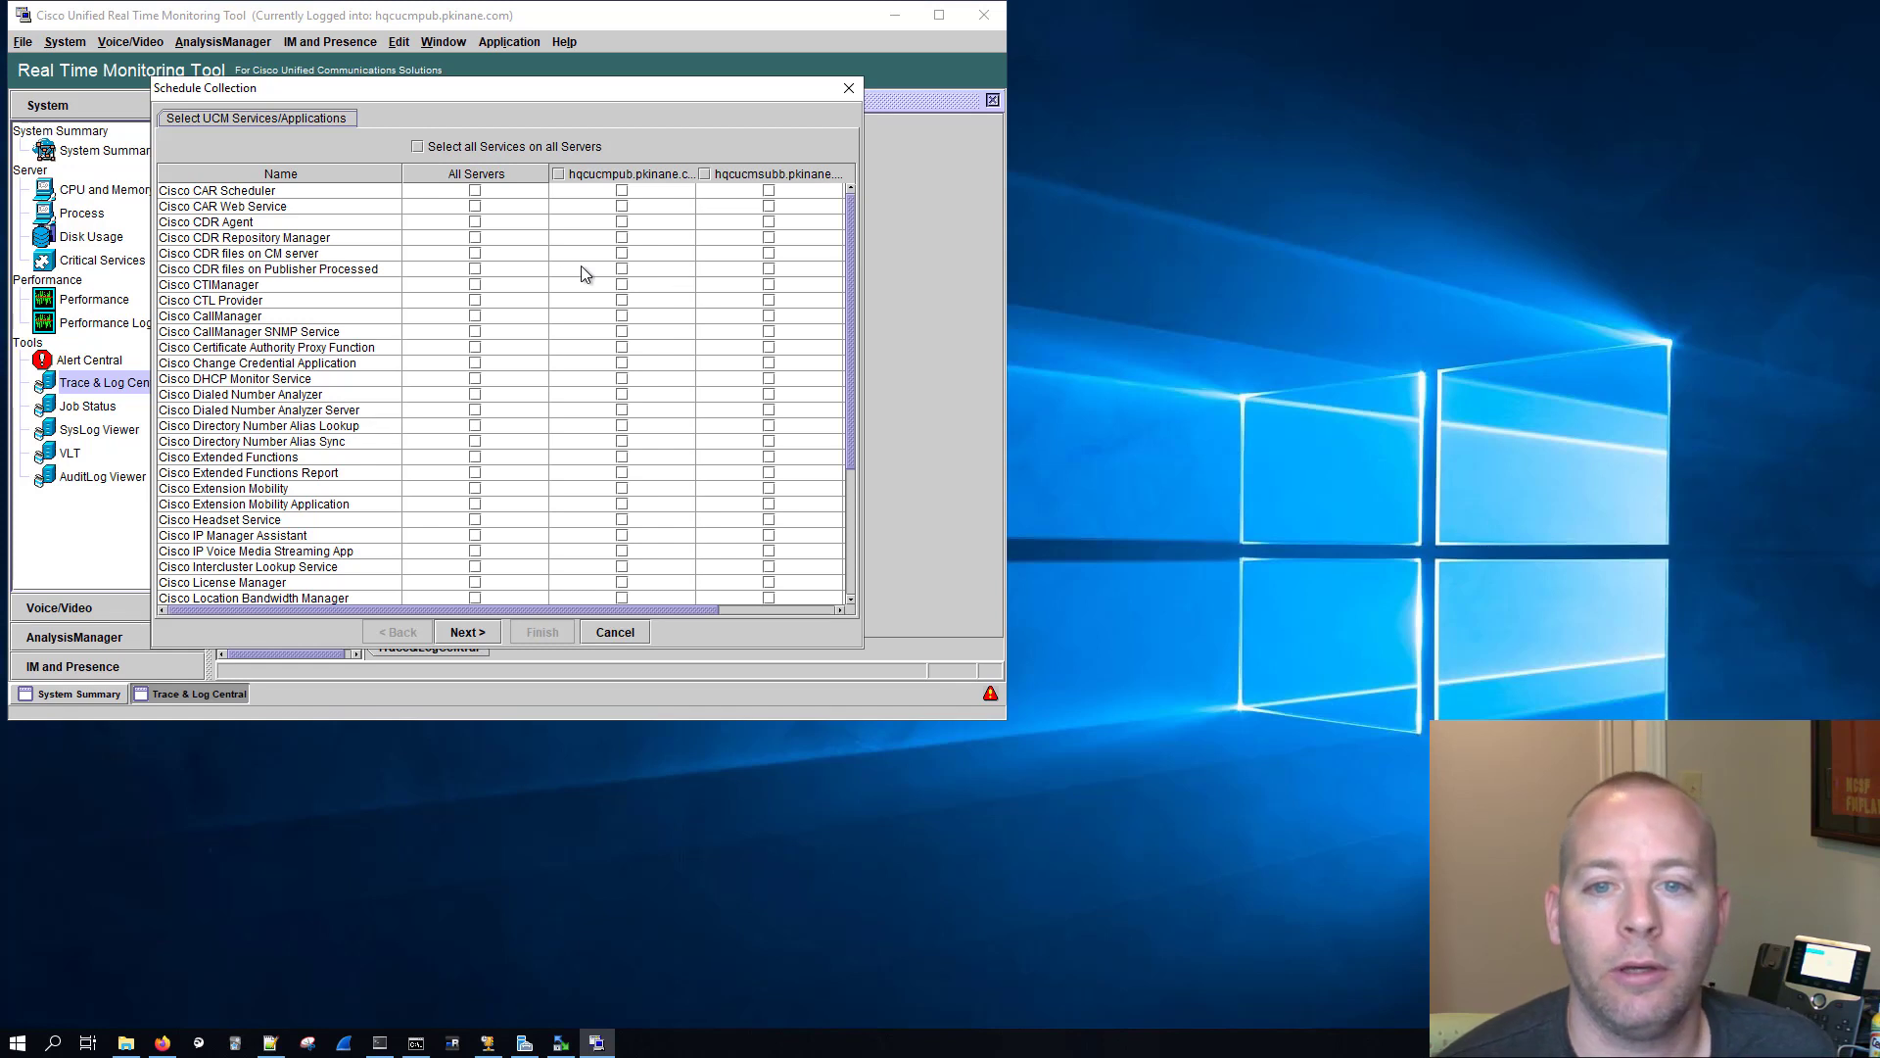
Step: Include the Cisco CallManager and Cisco CTIManager services from all servers in the scheduled collection
{"action": "left_click", "coordinate": [475, 315]}
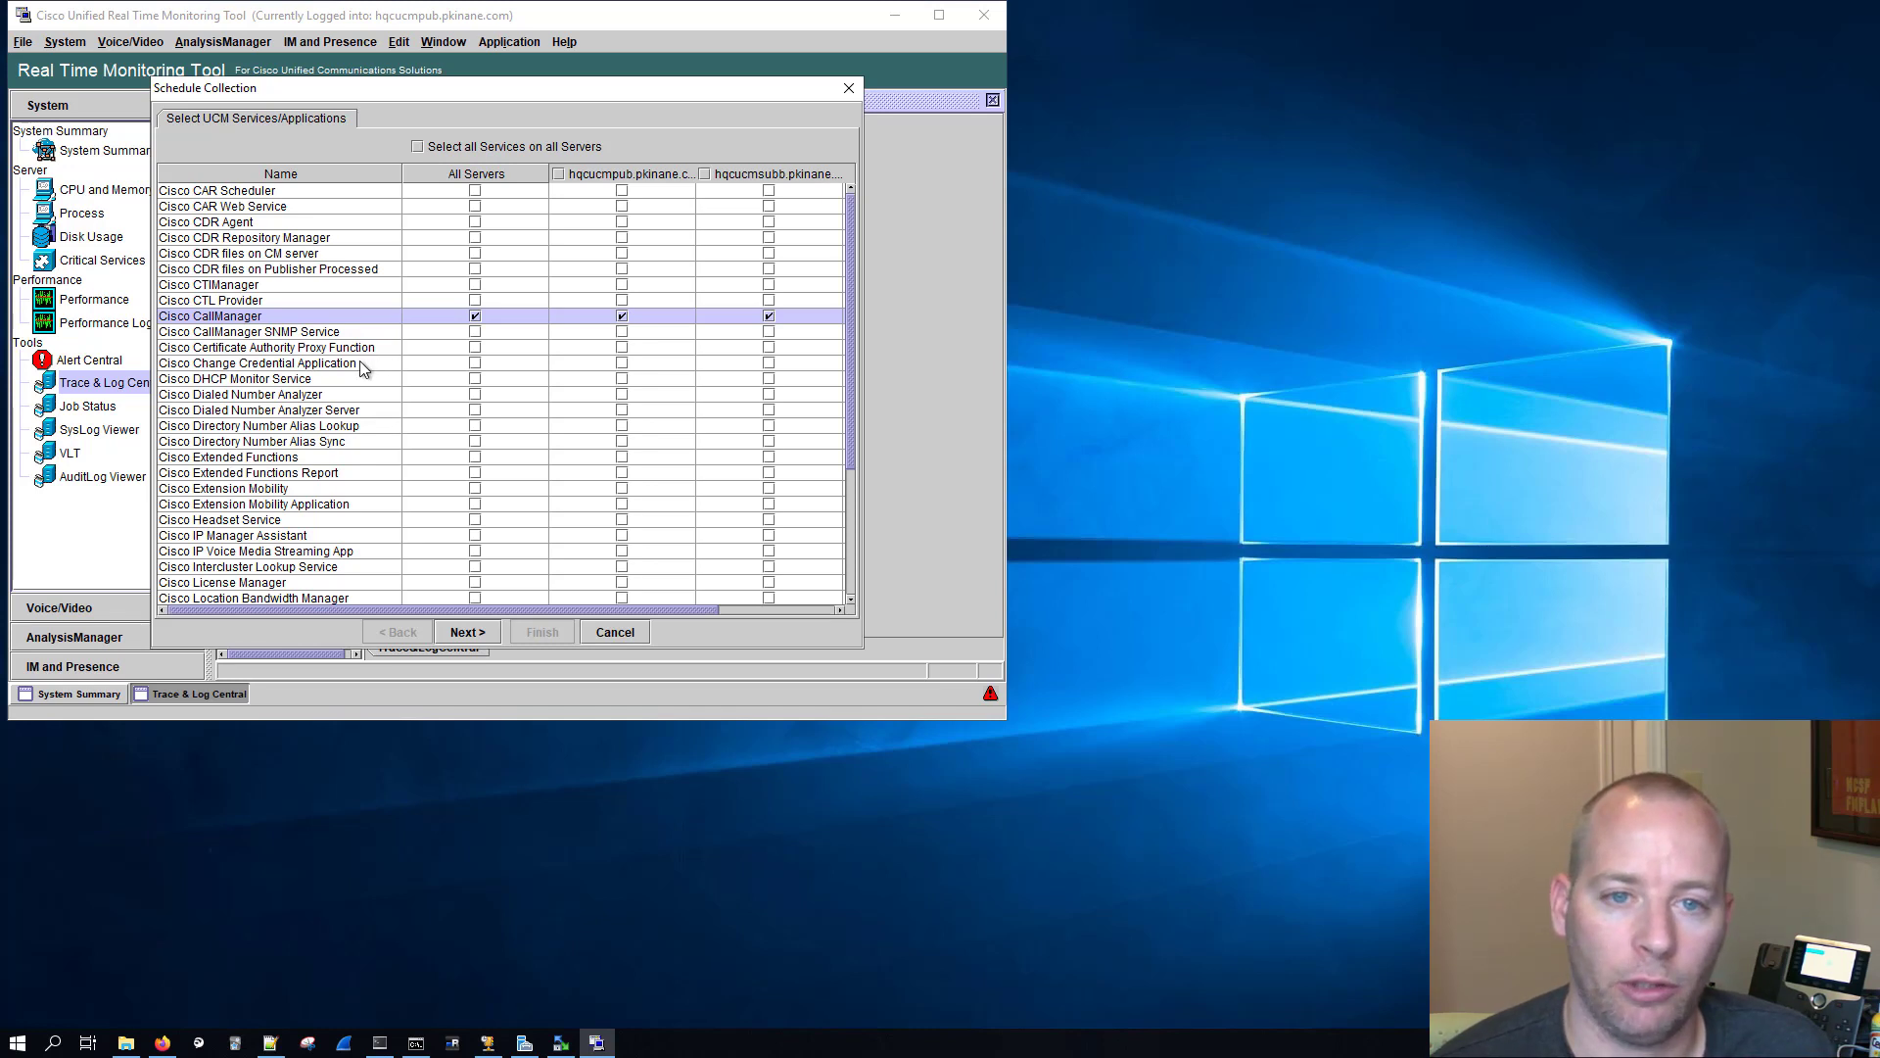
{"action": "left_click", "coordinate": [274, 286]}
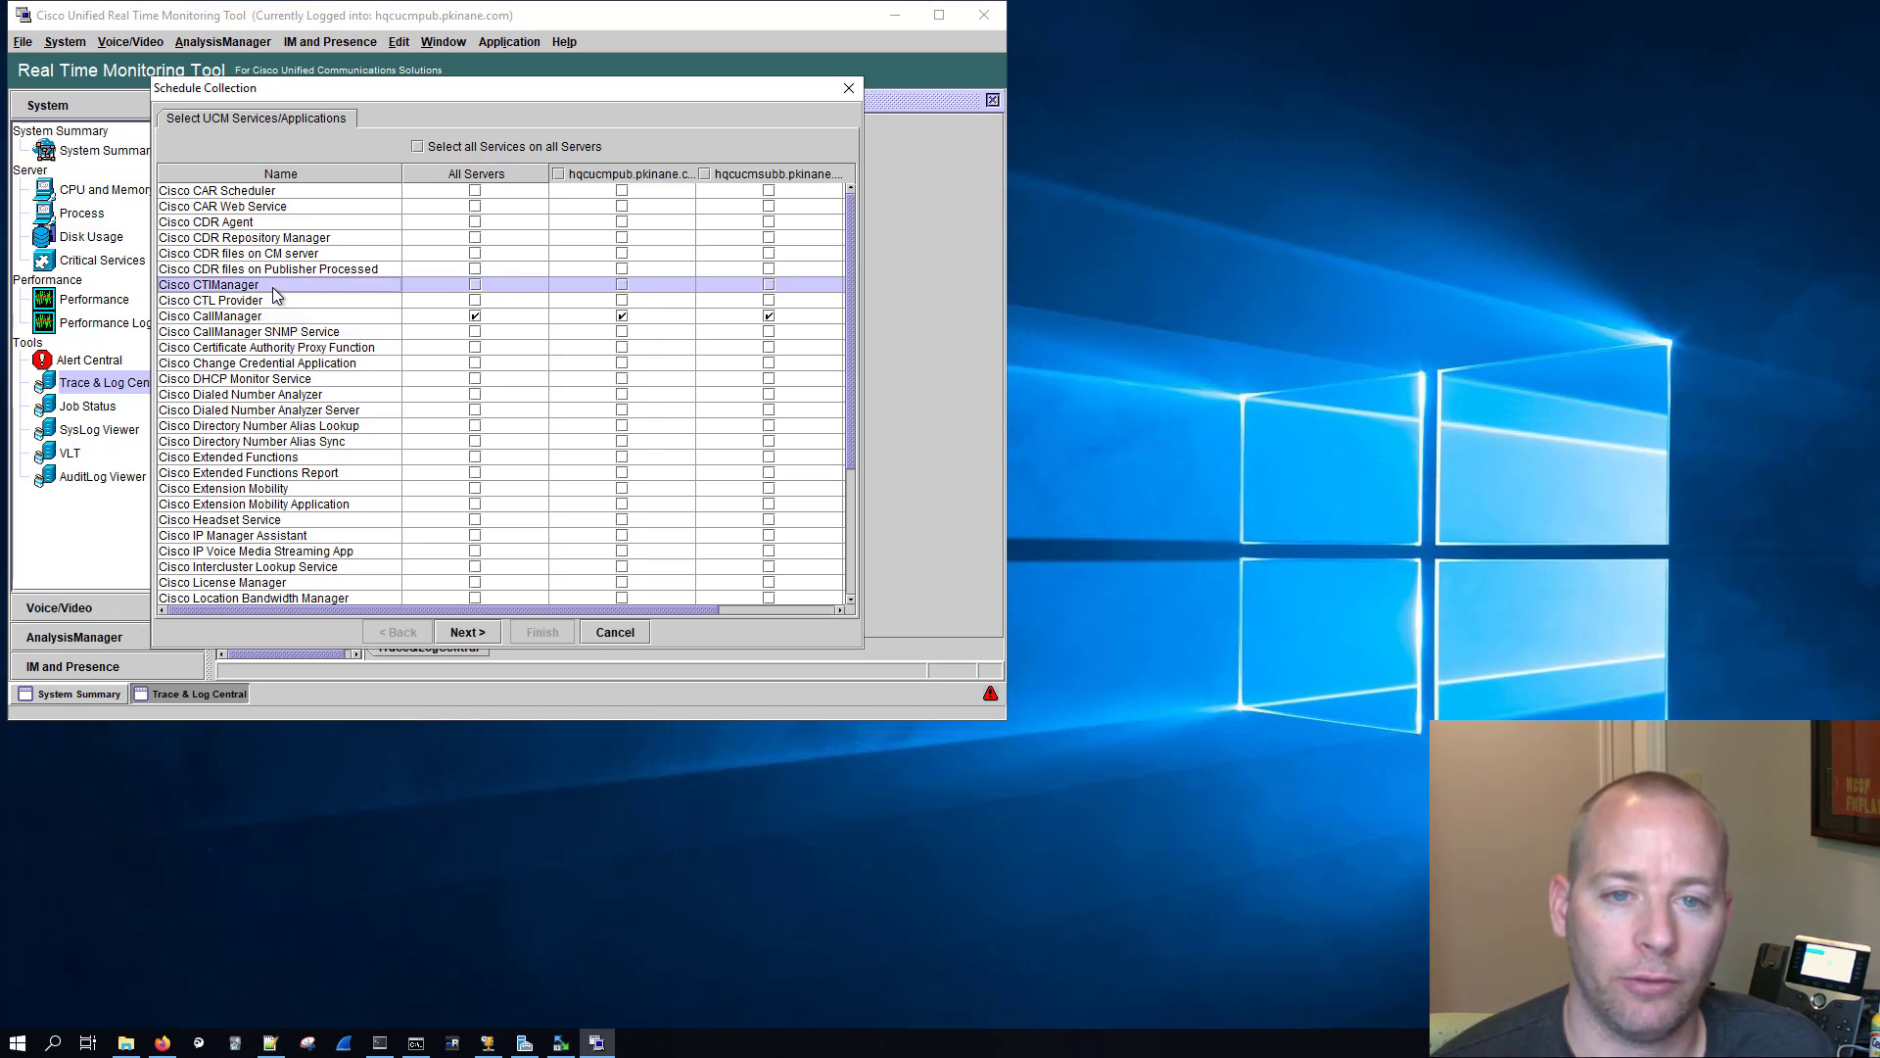
{"action": "left_click", "coordinate": [475, 285]}
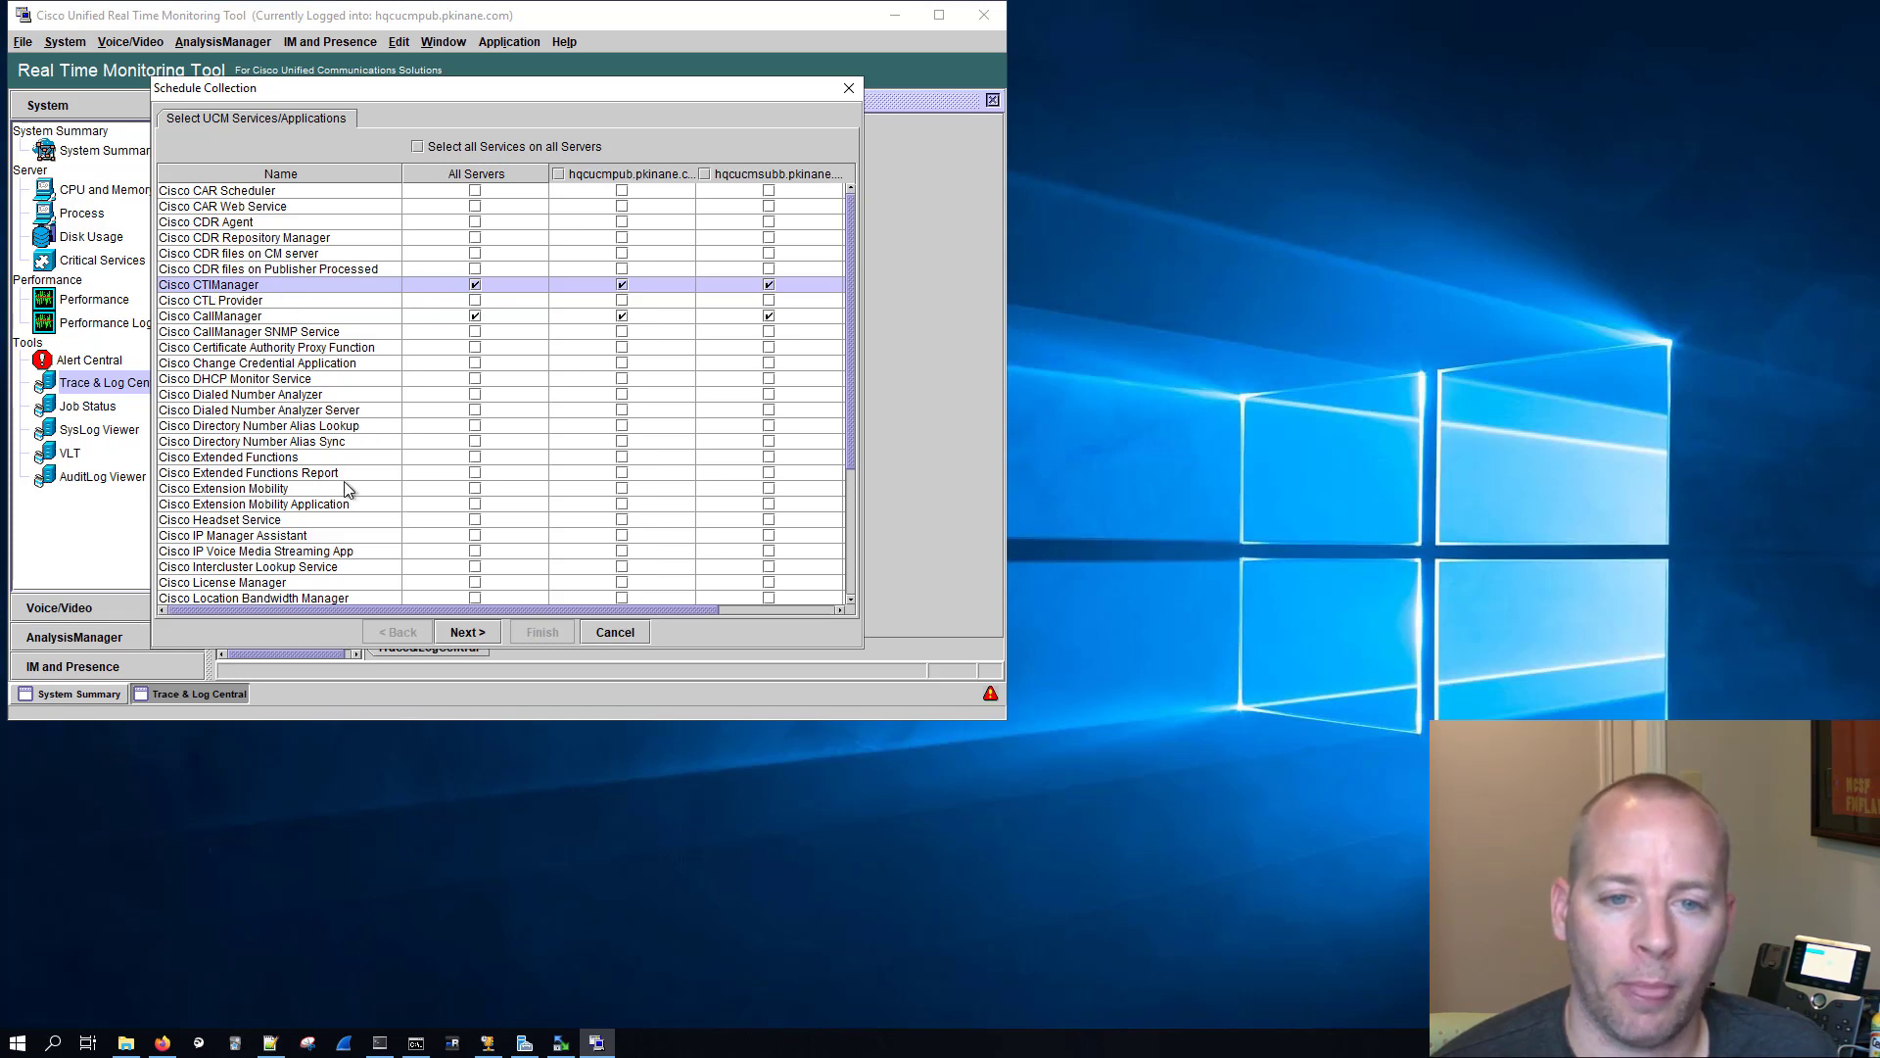
Step: Add Cisco Tftp and Cisco Trust Verification Service on all servers and proceed to the system services selection
{"action": "scroll", "coordinate": [343, 500], "scroll_direction": "down", "scroll_amount": 1}
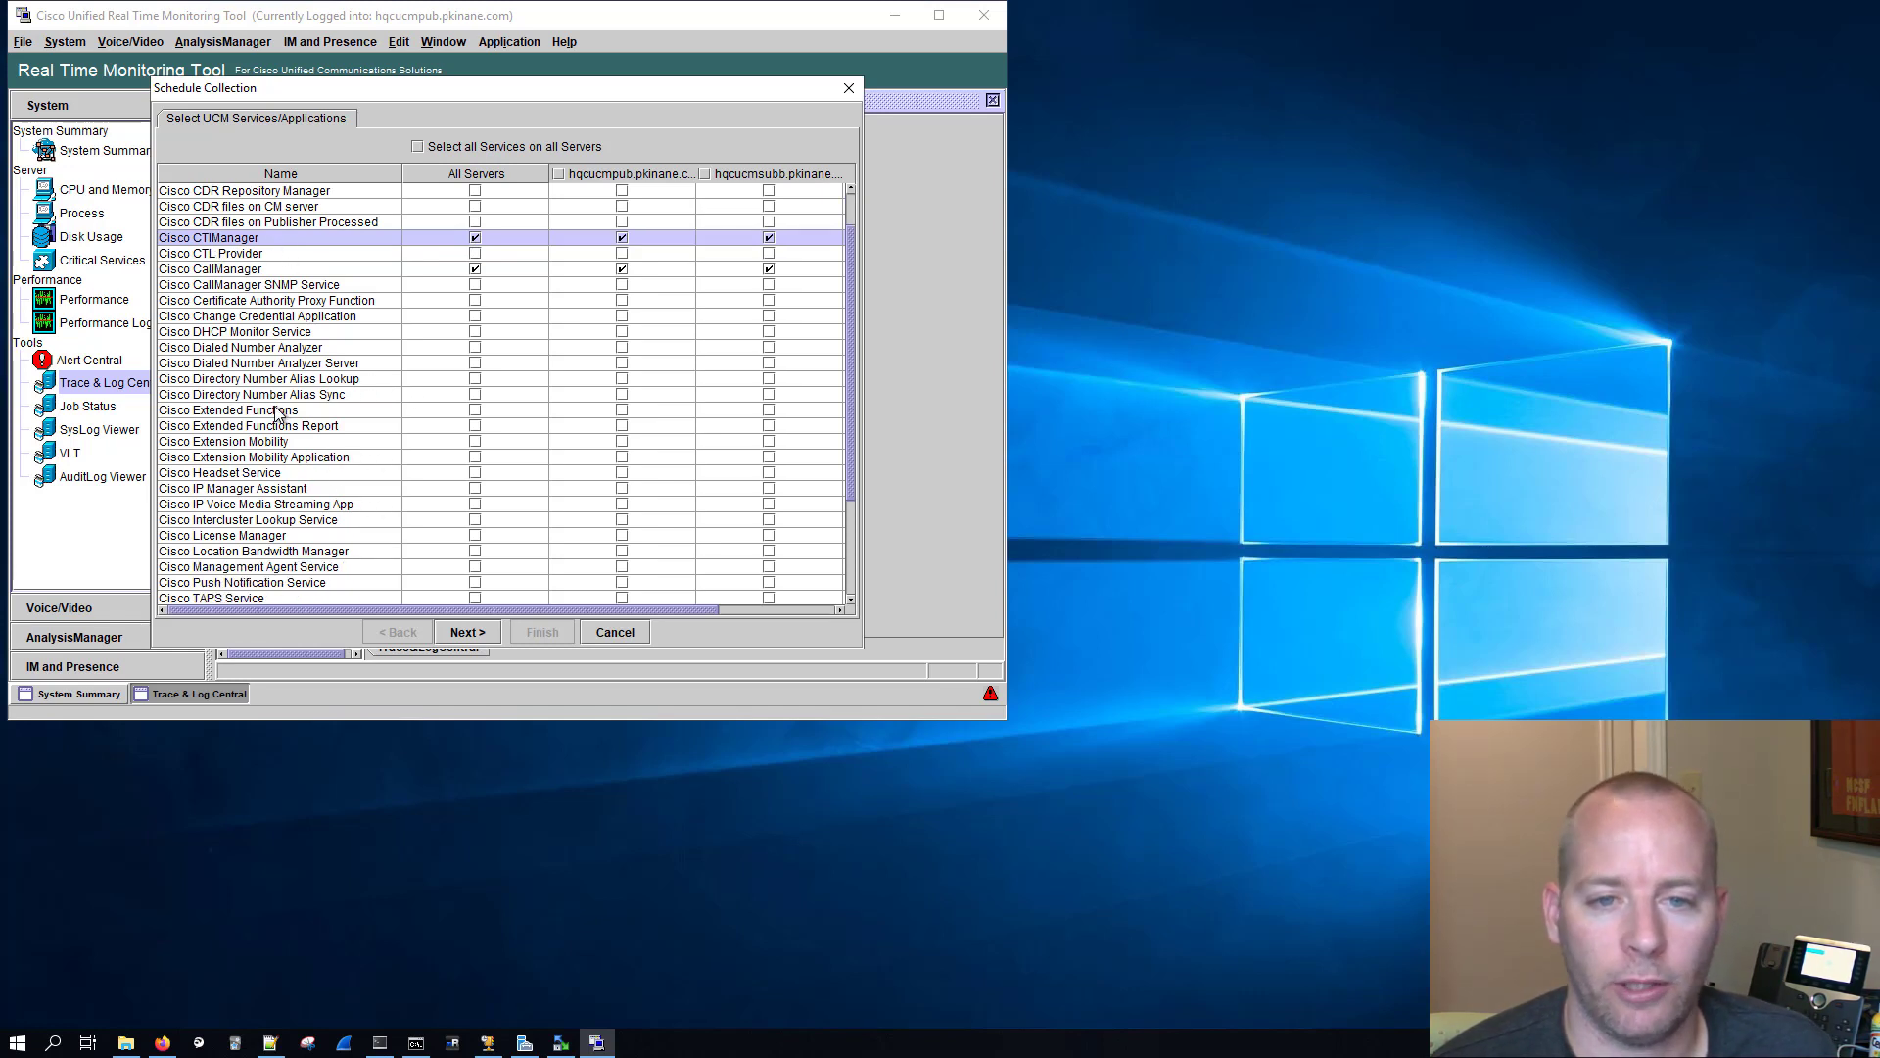
{"action": "left_click", "coordinate": [278, 411]}
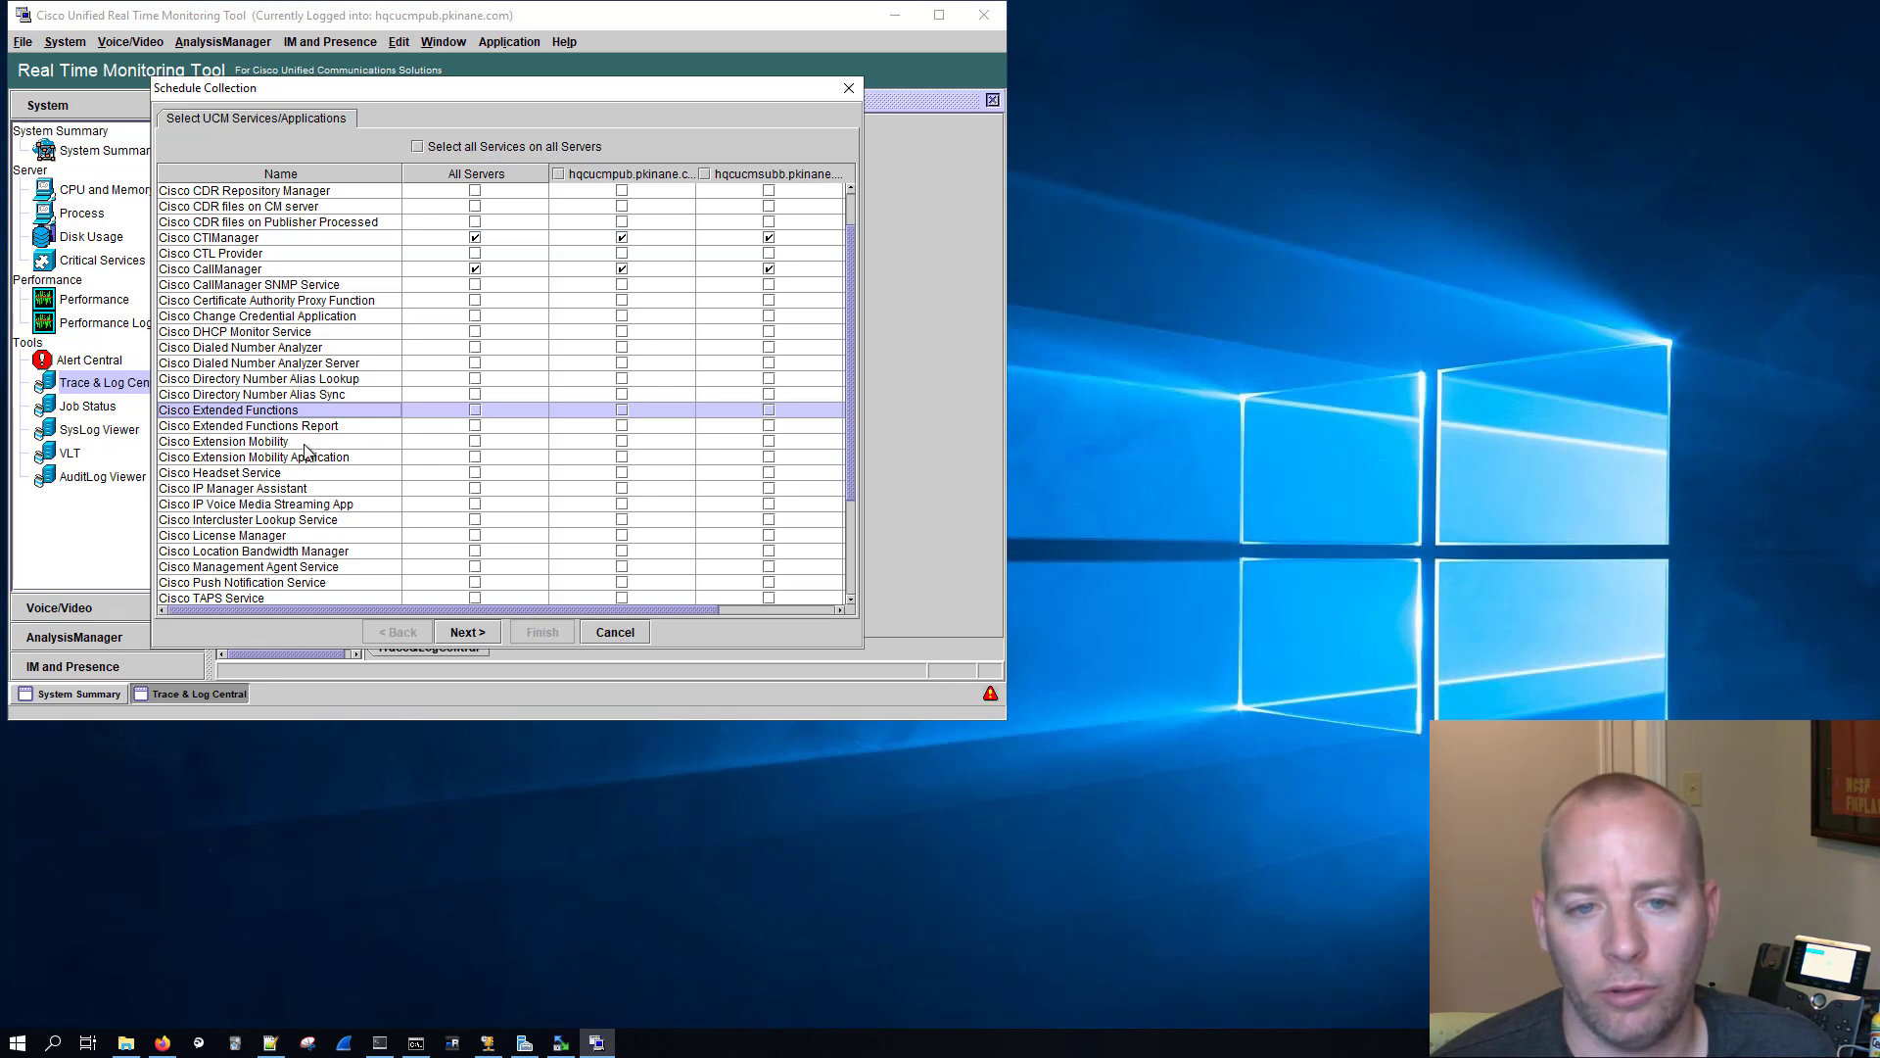
{"action": "left_click", "coordinate": [300, 442]}
{"action": "scroll", "coordinate": [363, 442], "scroll_direction": "down", "scroll_amount": 3}
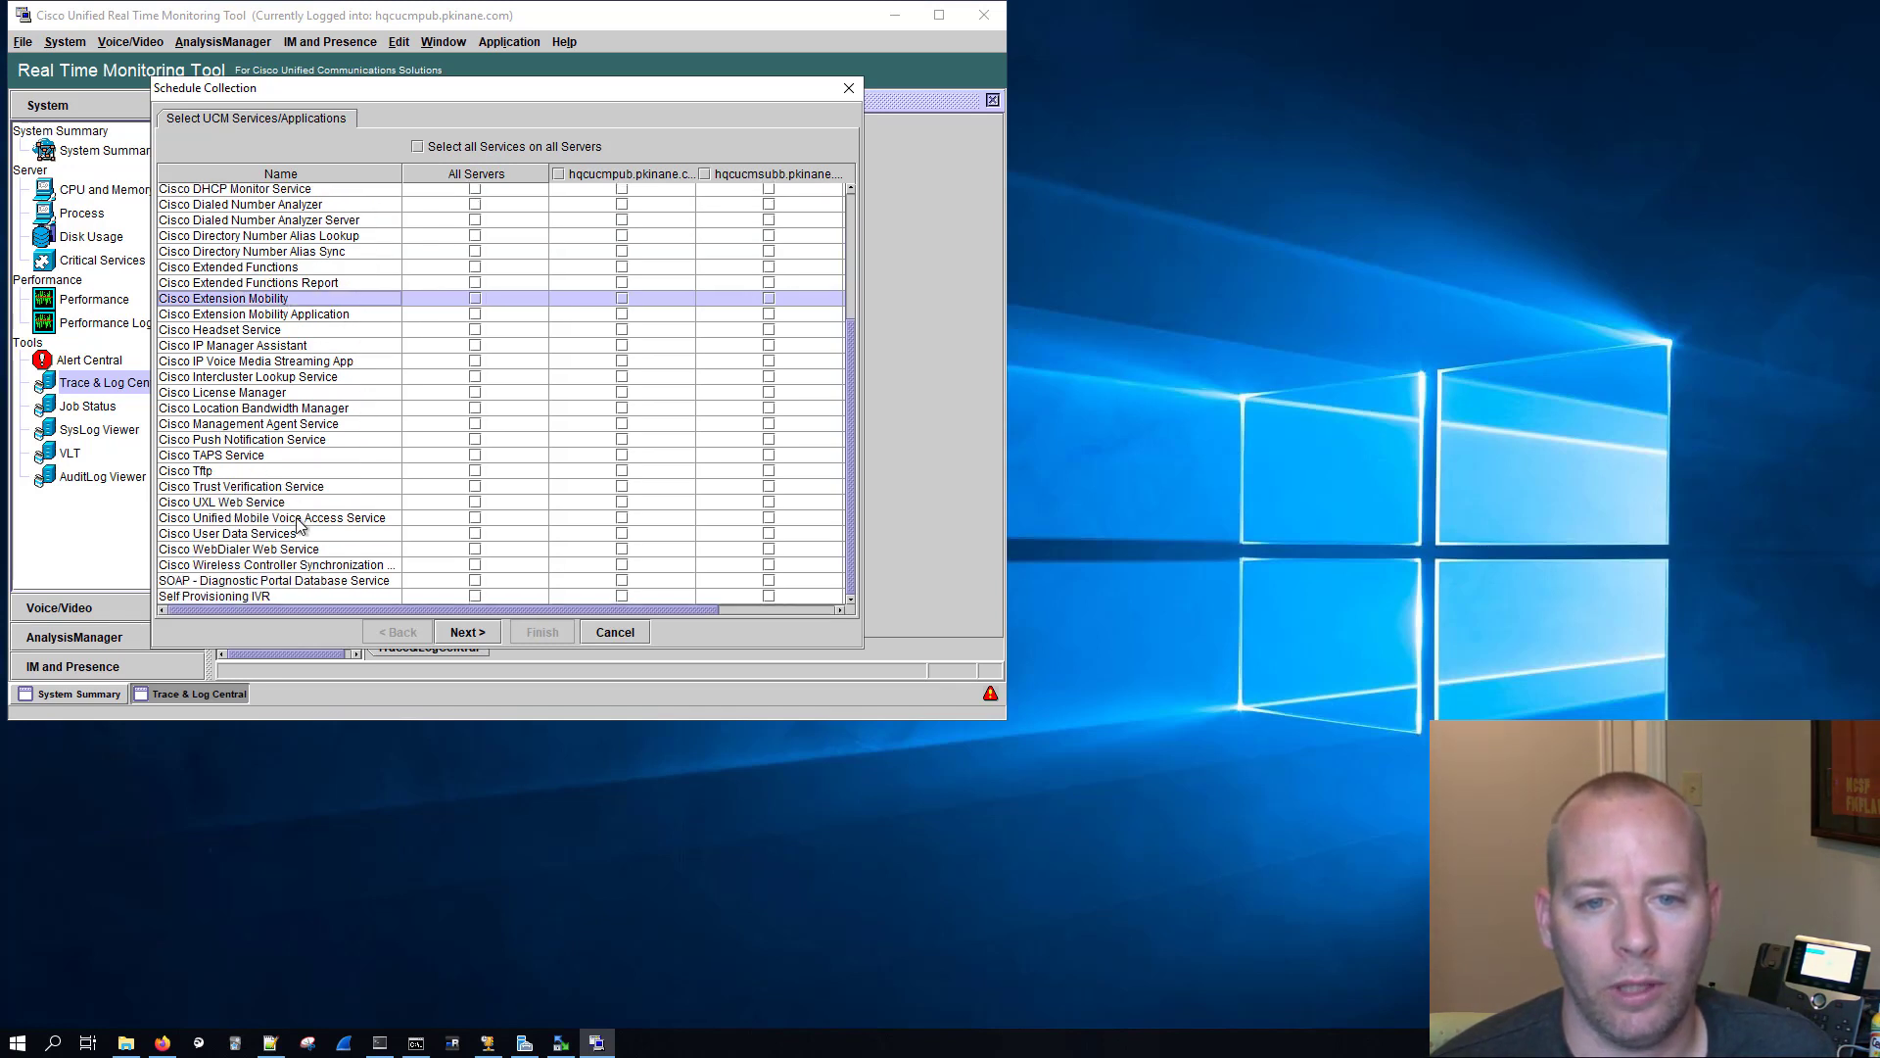
{"action": "left_click", "coordinate": [247, 470]}
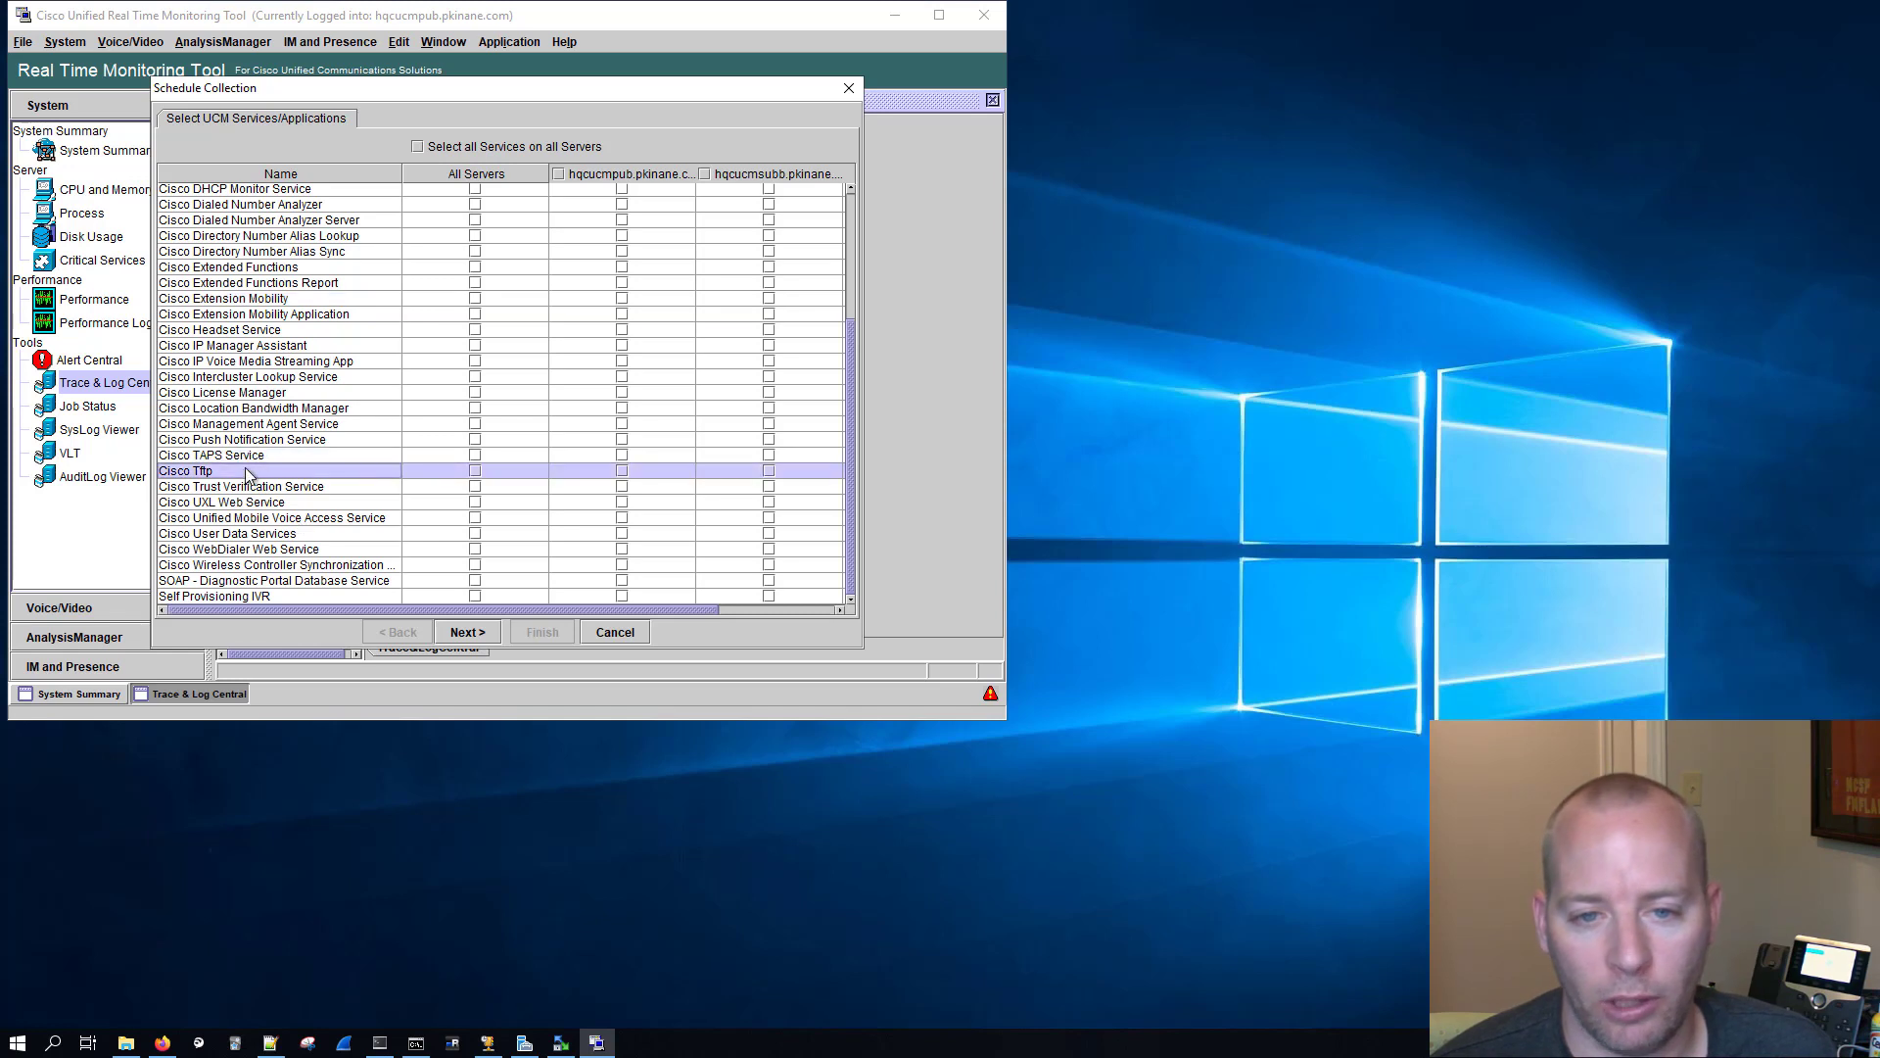
{"action": "left_click", "coordinate": [475, 471]}
{"action": "left_click", "coordinate": [475, 487]}
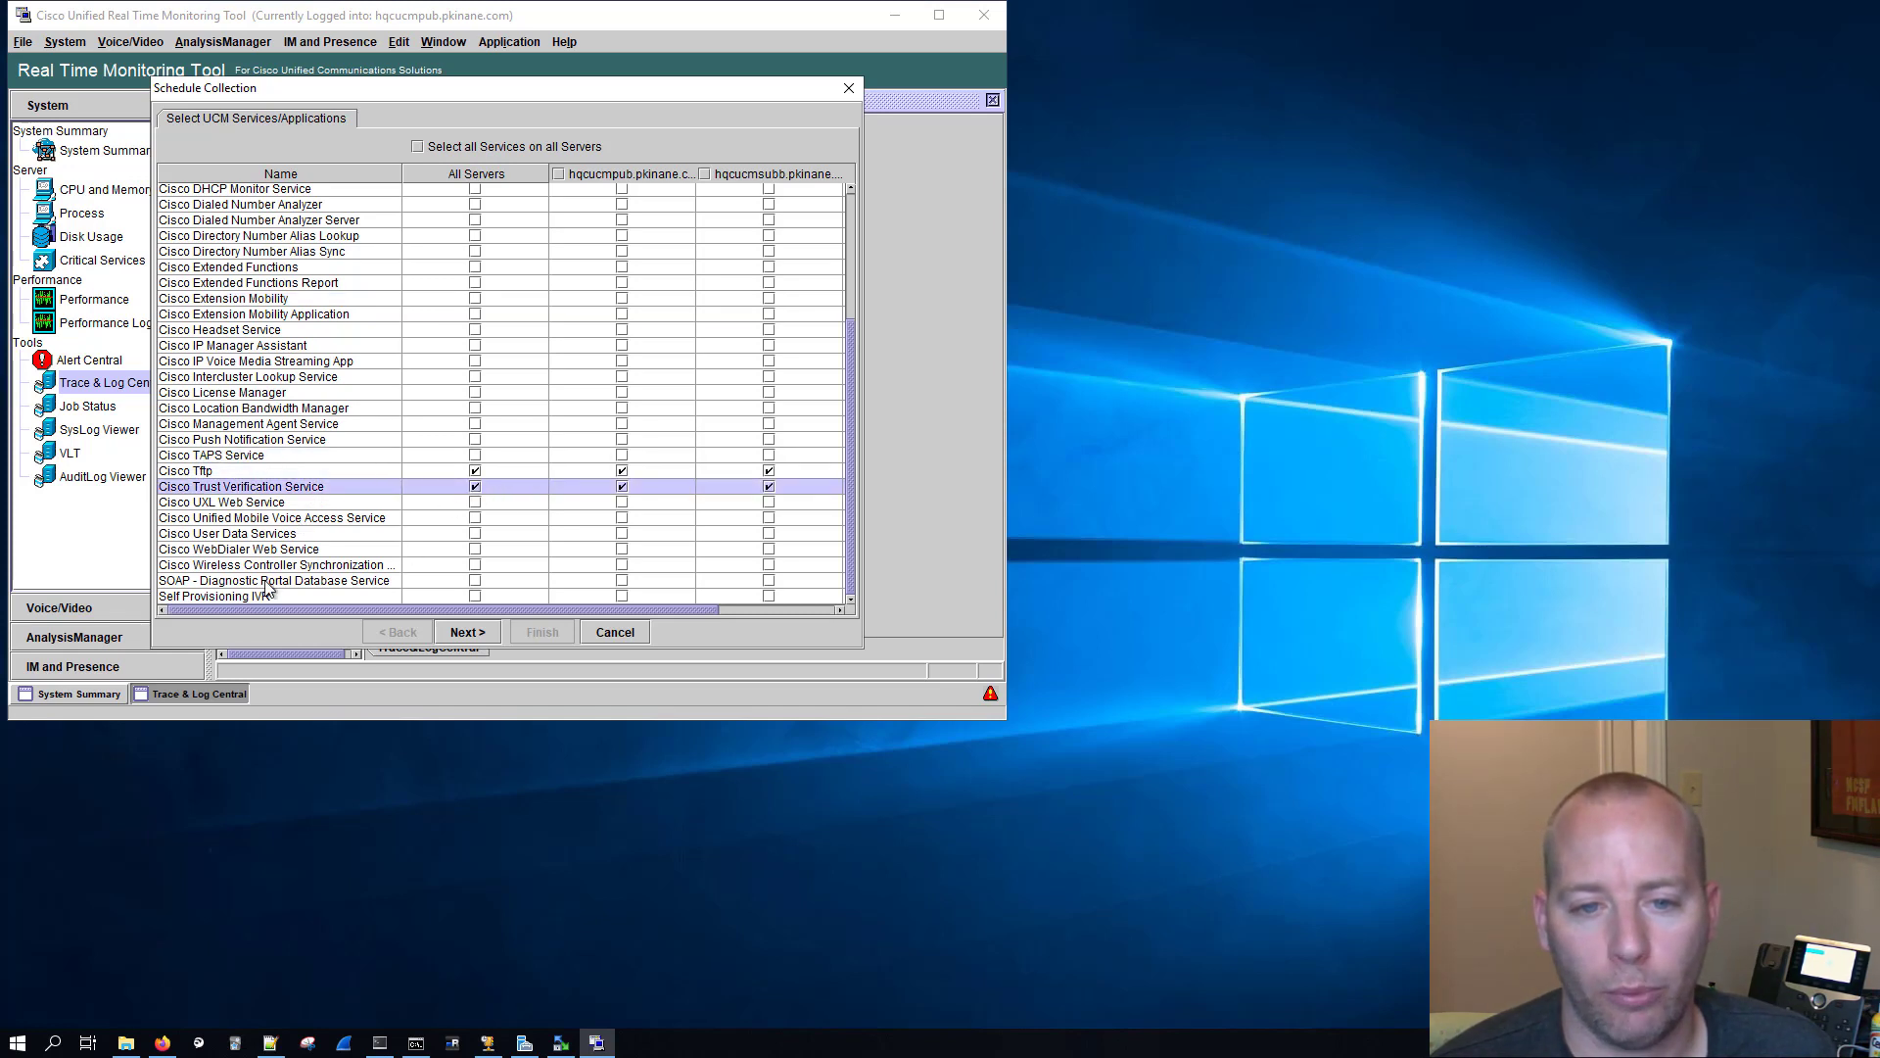
{"action": "left_click", "coordinate": [291, 378]}
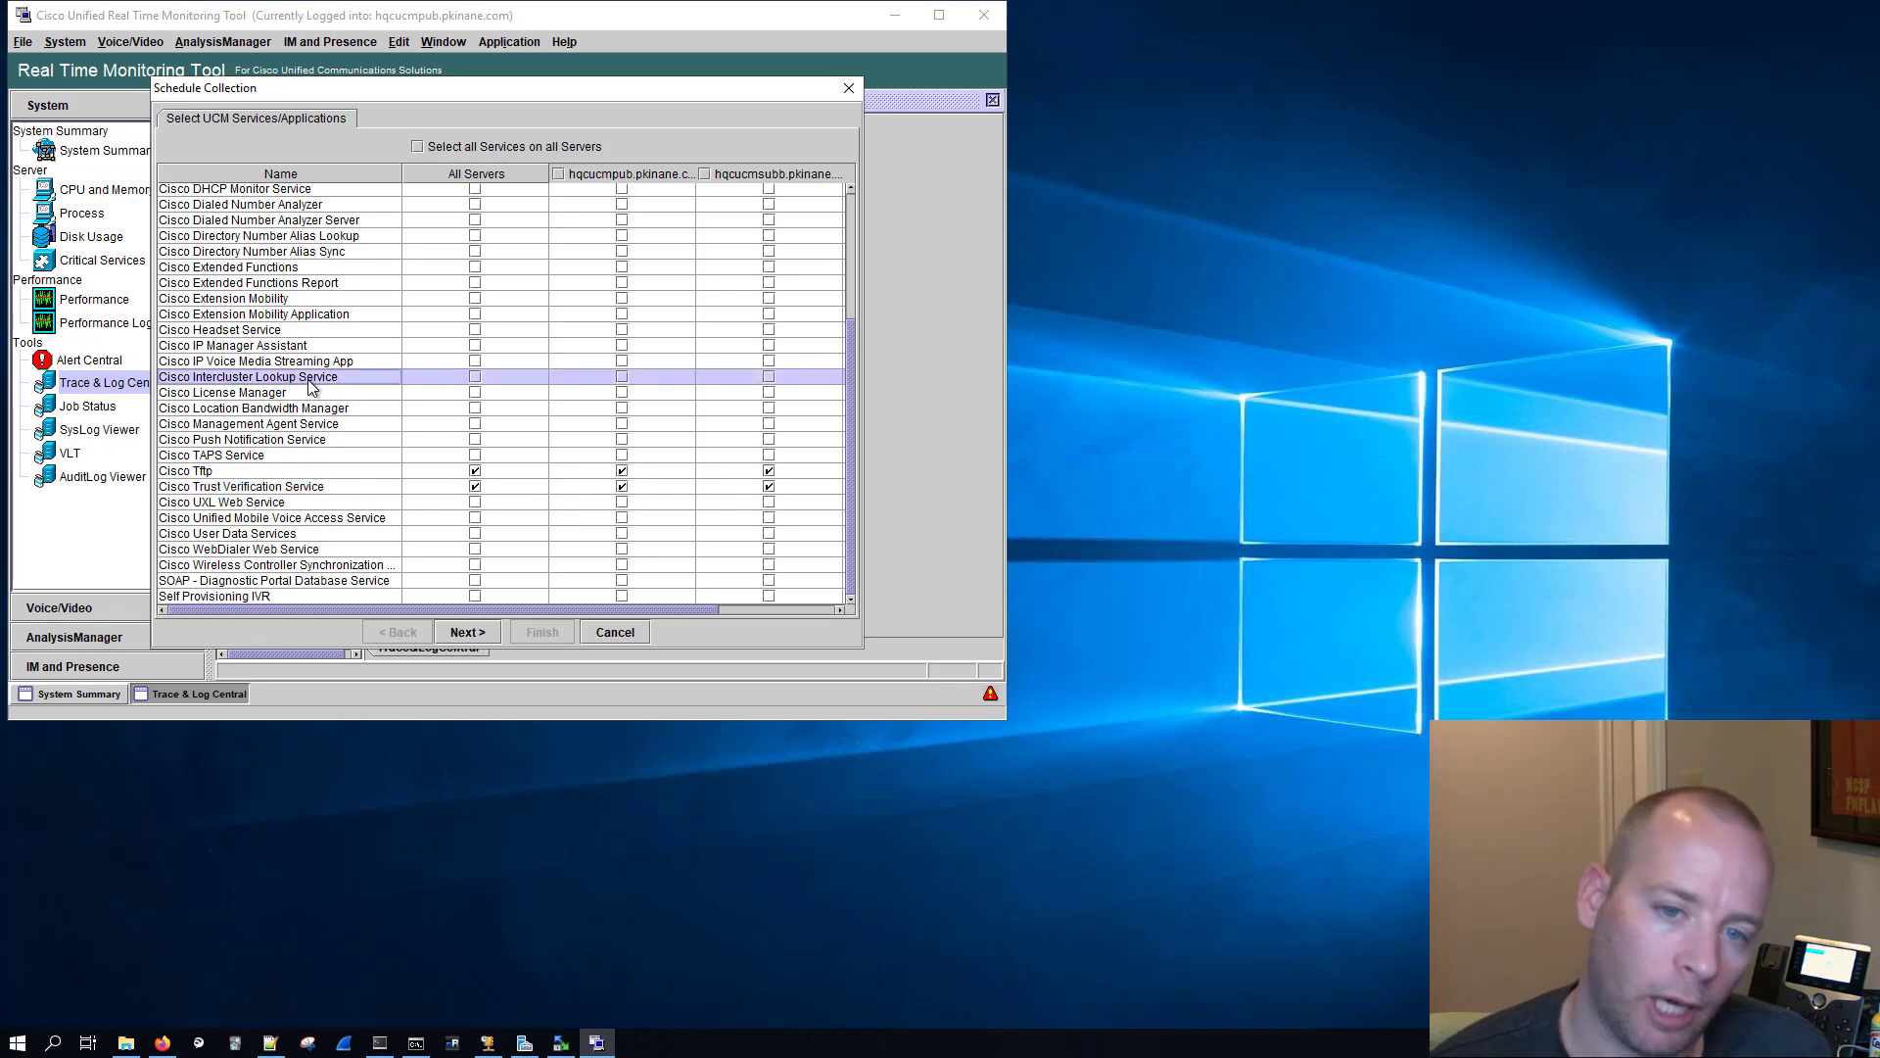
{"action": "left_click", "coordinate": [466, 637]}
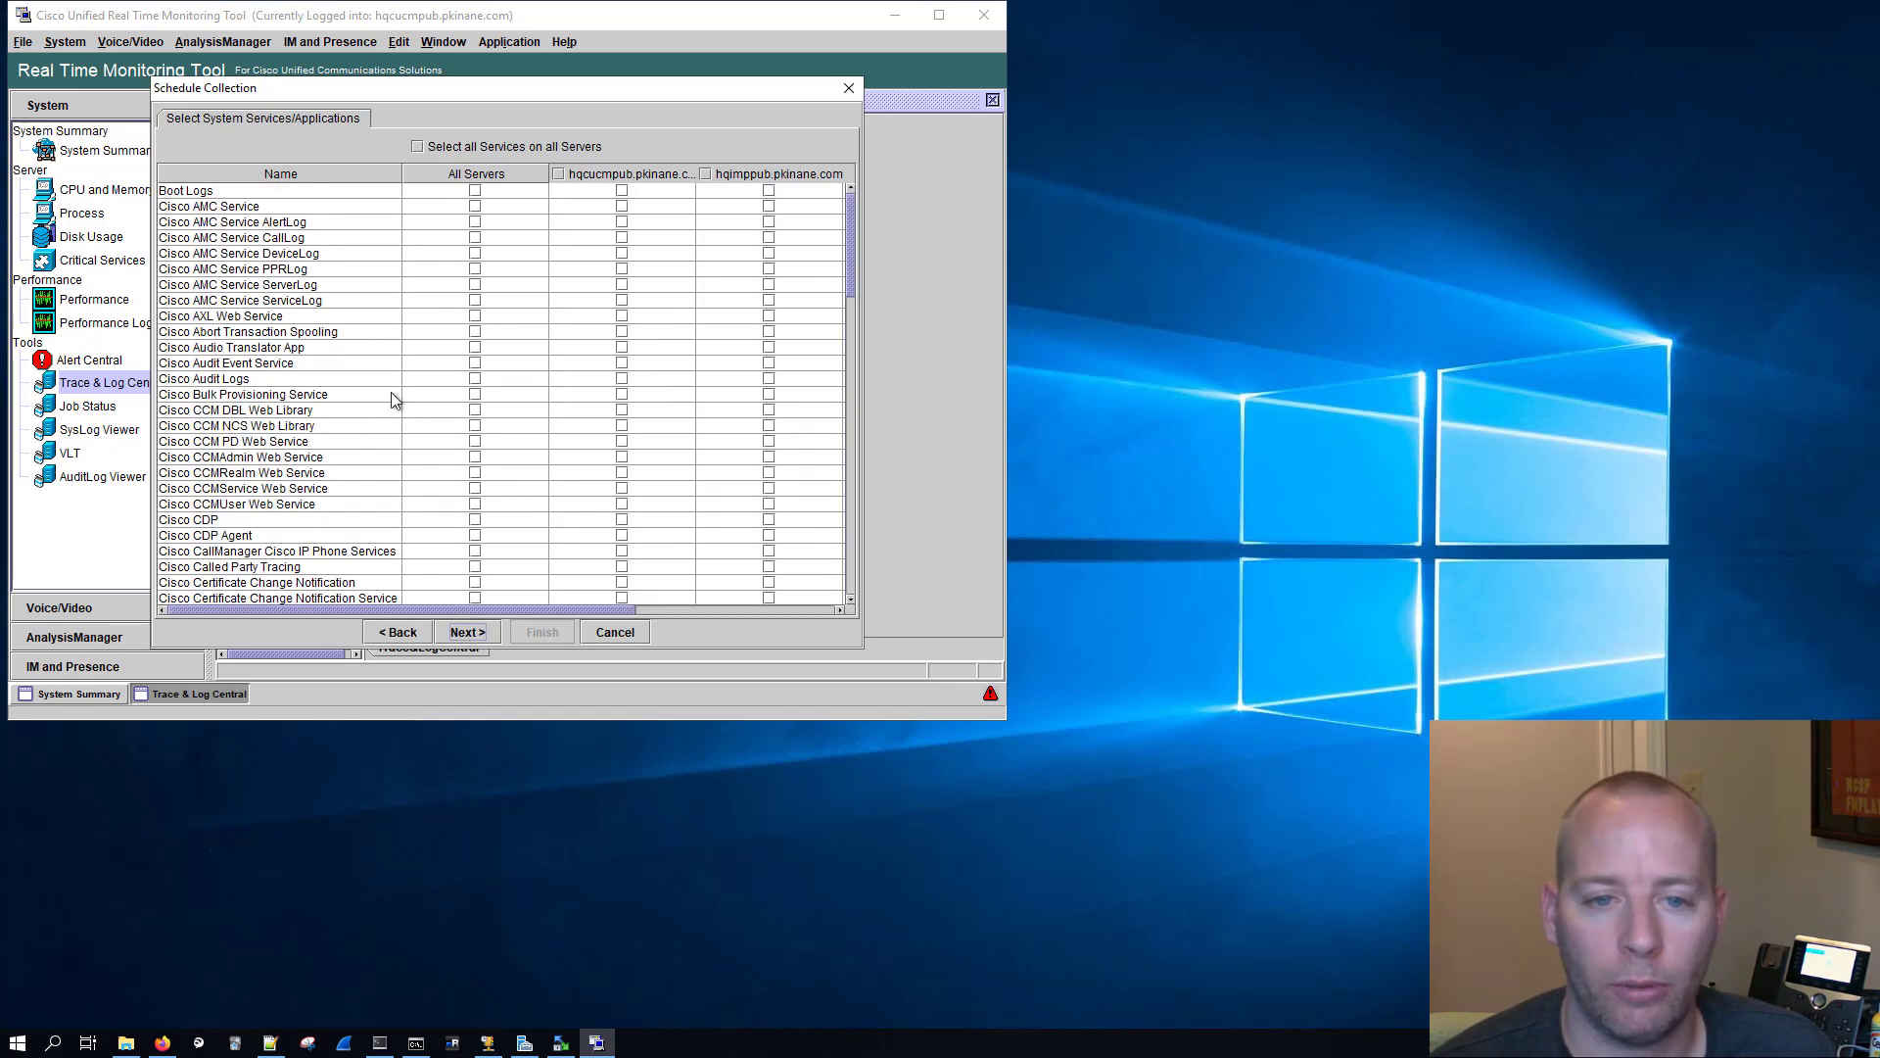
Step: Include Cisco Audit Logs, Cisco DRF Local and Cisco DRF Master from all servers in the collection
{"action": "scroll", "coordinate": [374, 347], "scroll_direction": "down", "scroll_amount": 1}
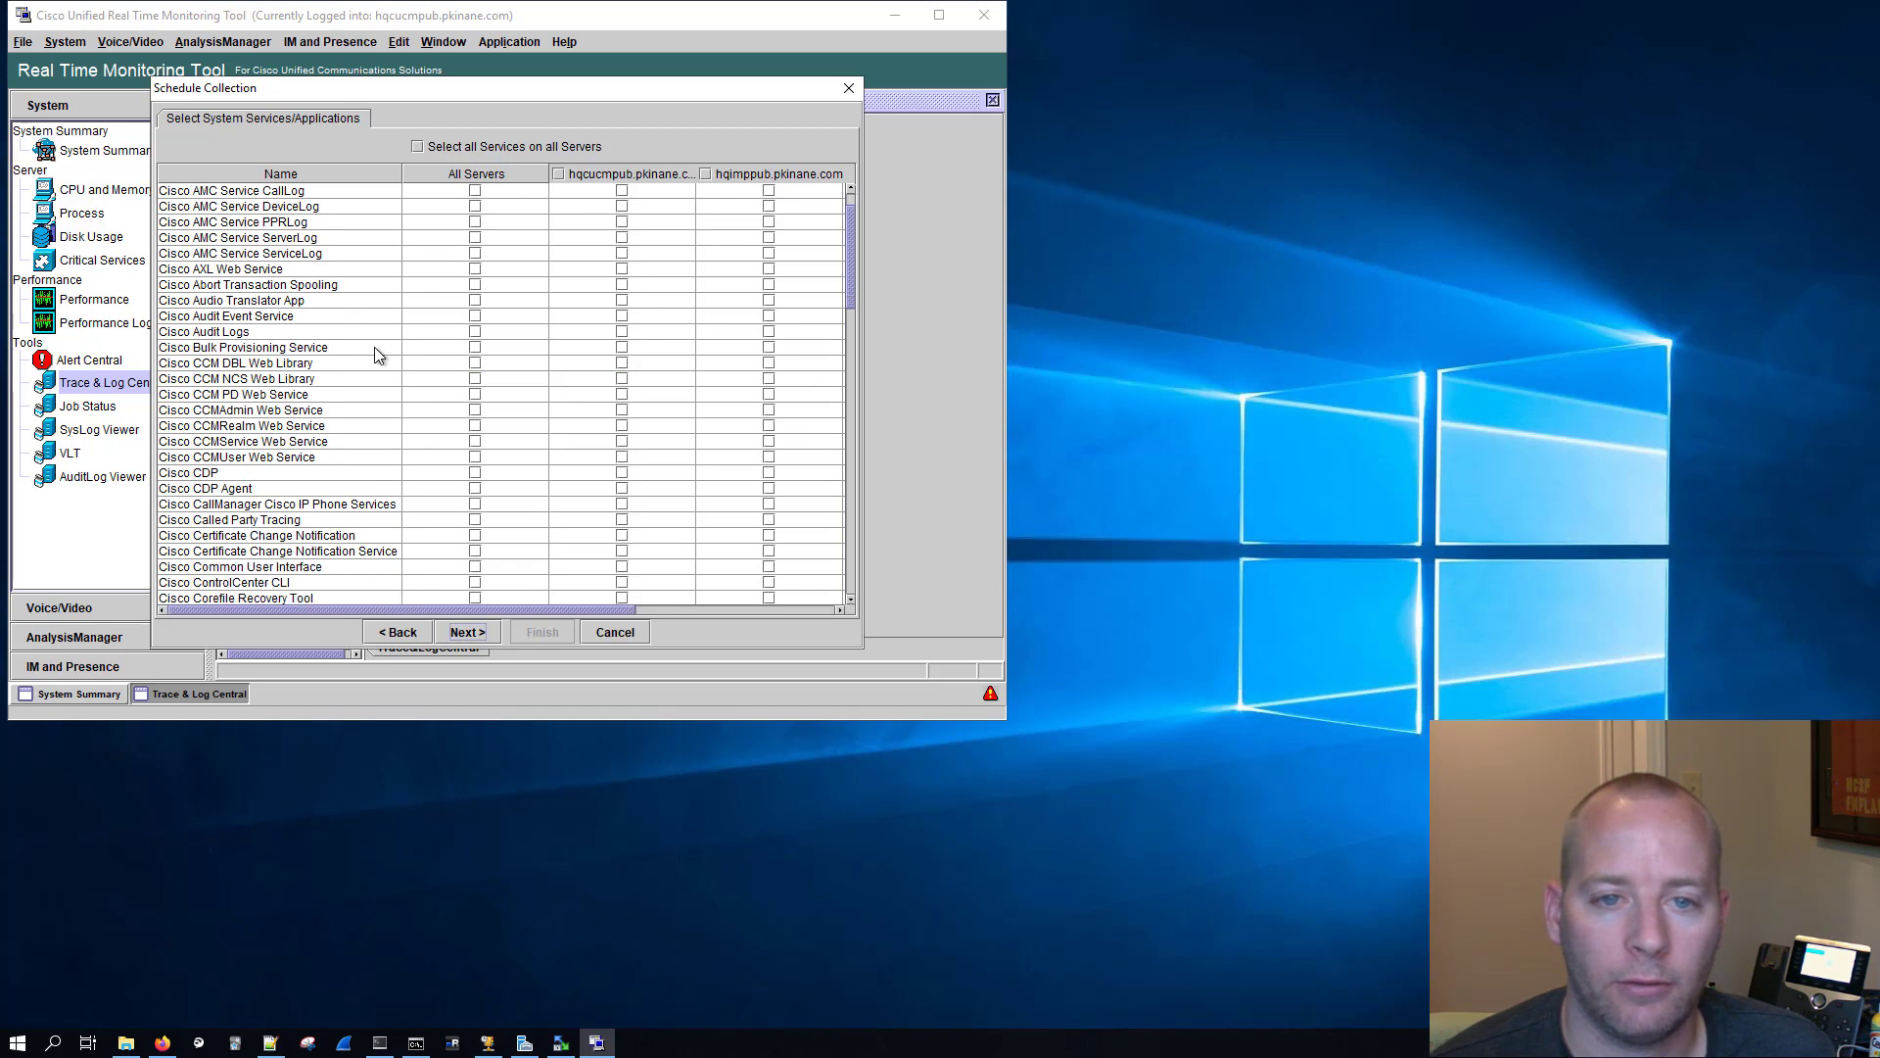
{"action": "left_click", "coordinate": [443, 335]}
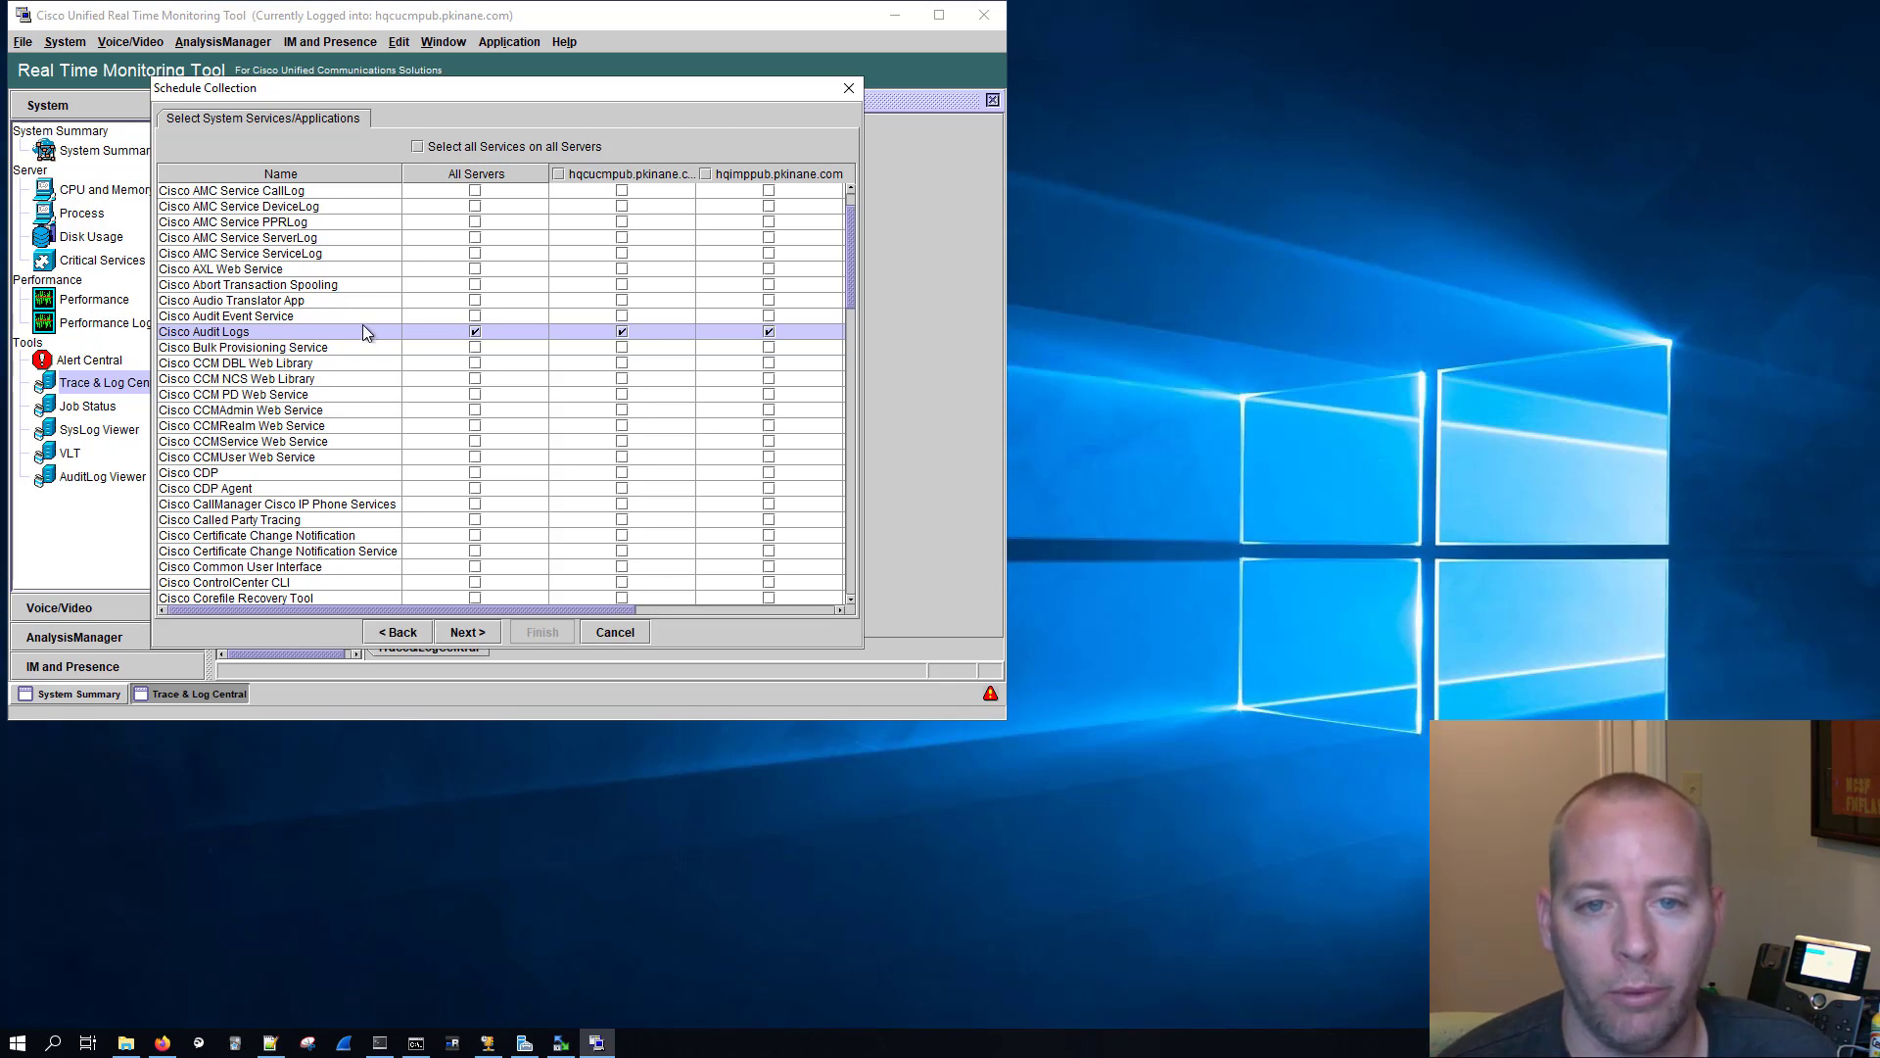
{"action": "scroll", "coordinate": [363, 331], "scroll_direction": "down", "scroll_amount": 3}
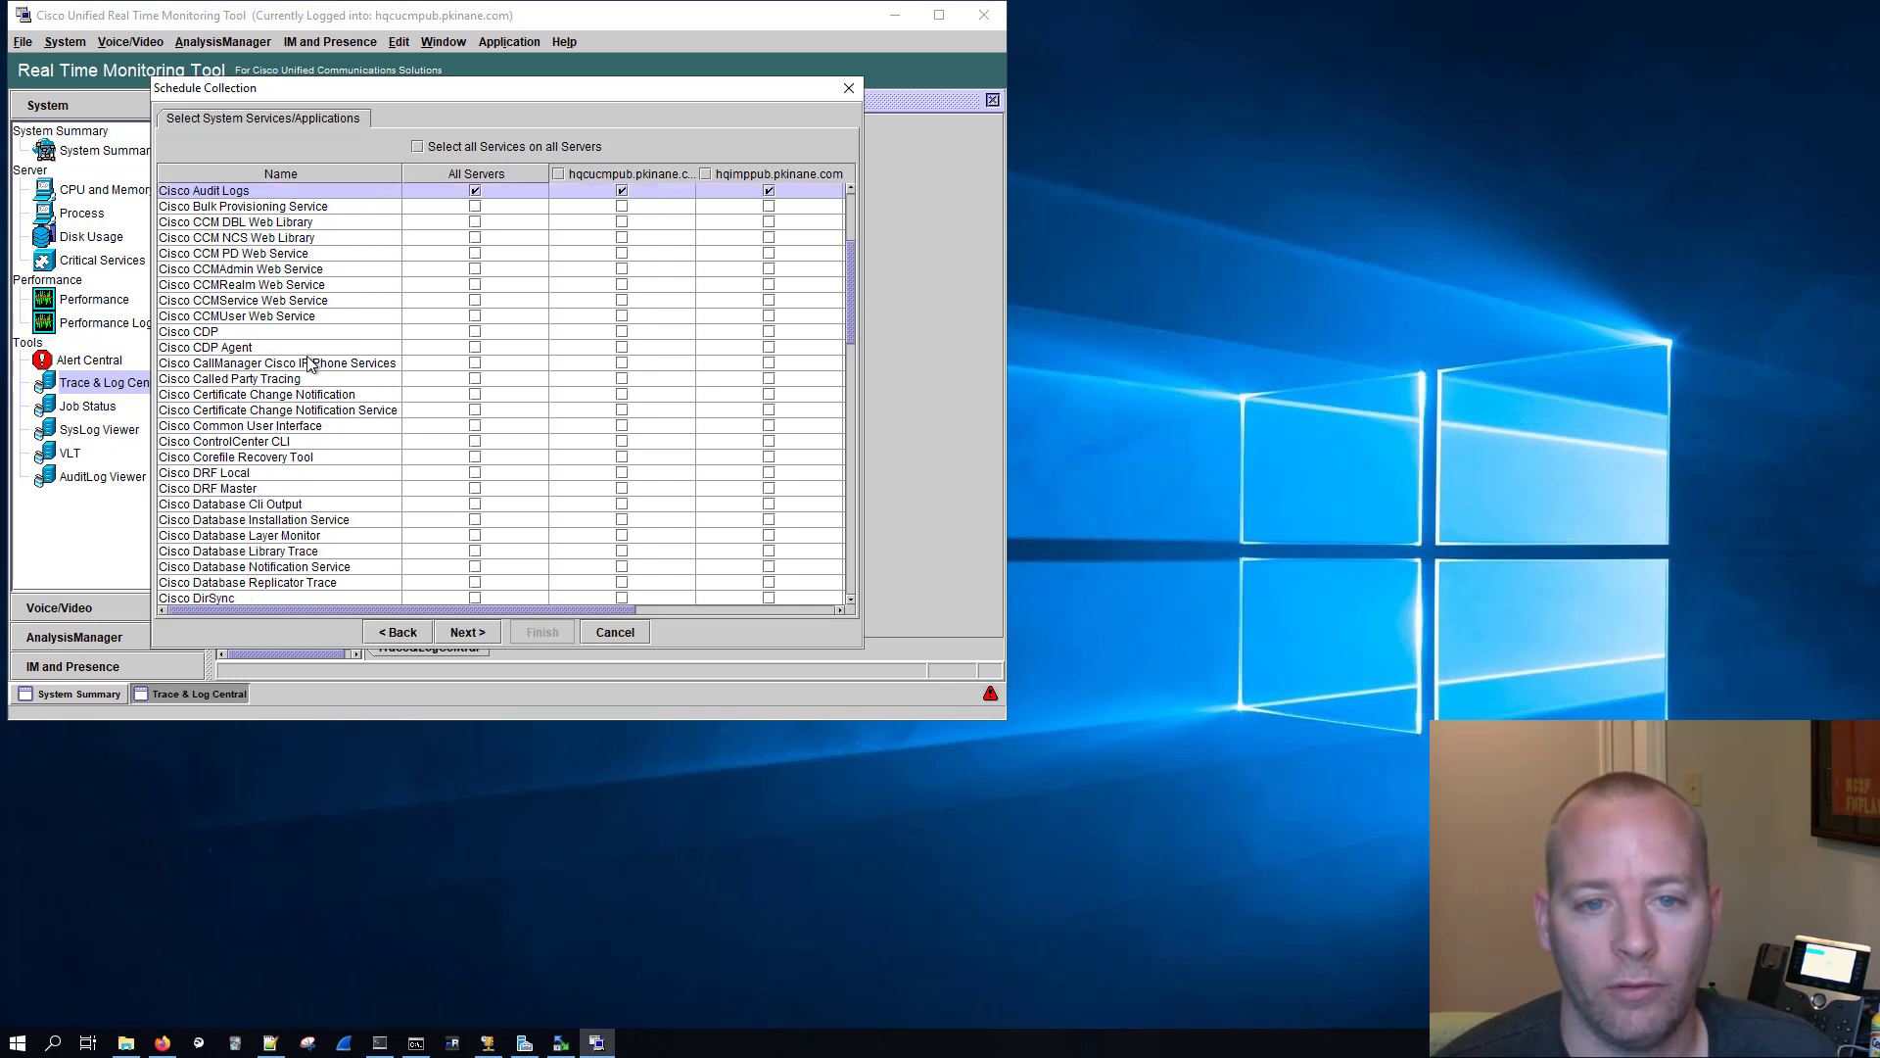
{"action": "scroll", "coordinate": [368, 360], "scroll_direction": "down", "scroll_amount": 2}
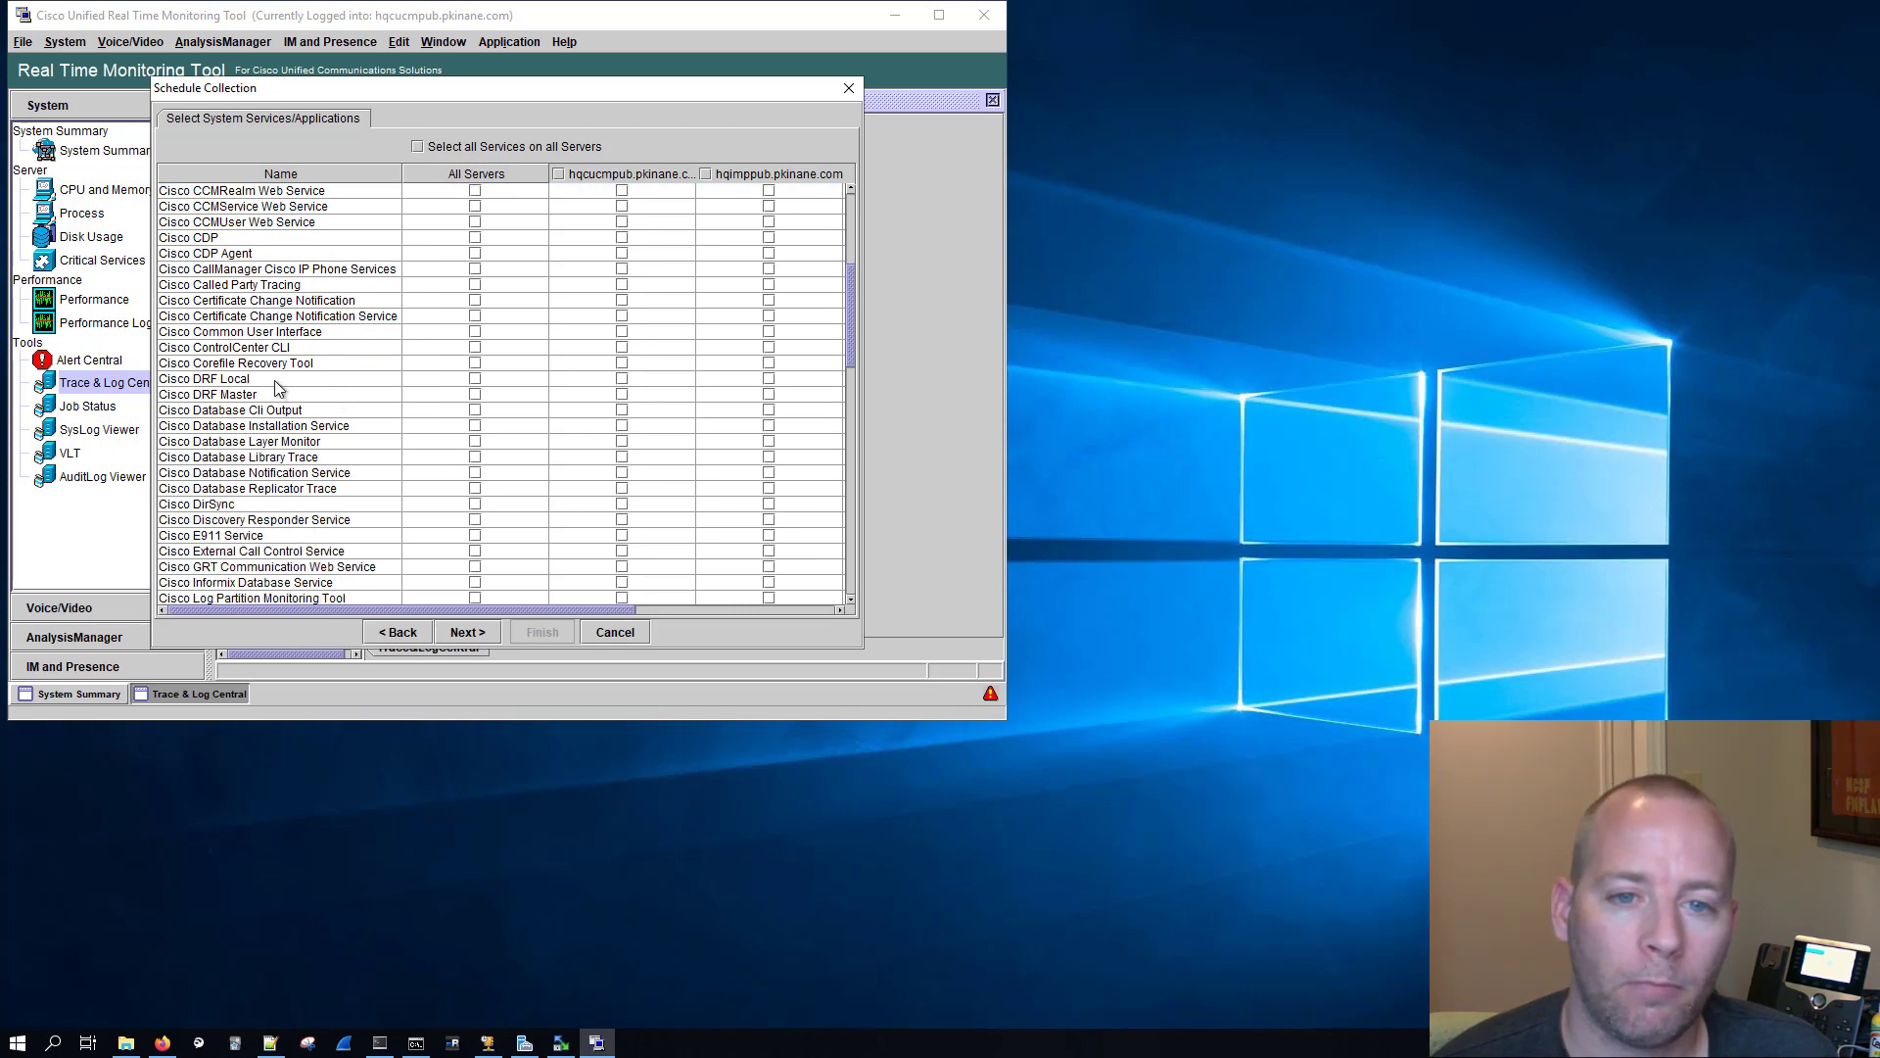
{"action": "left_click", "coordinate": [475, 378]}
{"action": "left_click", "coordinate": [475, 394]}
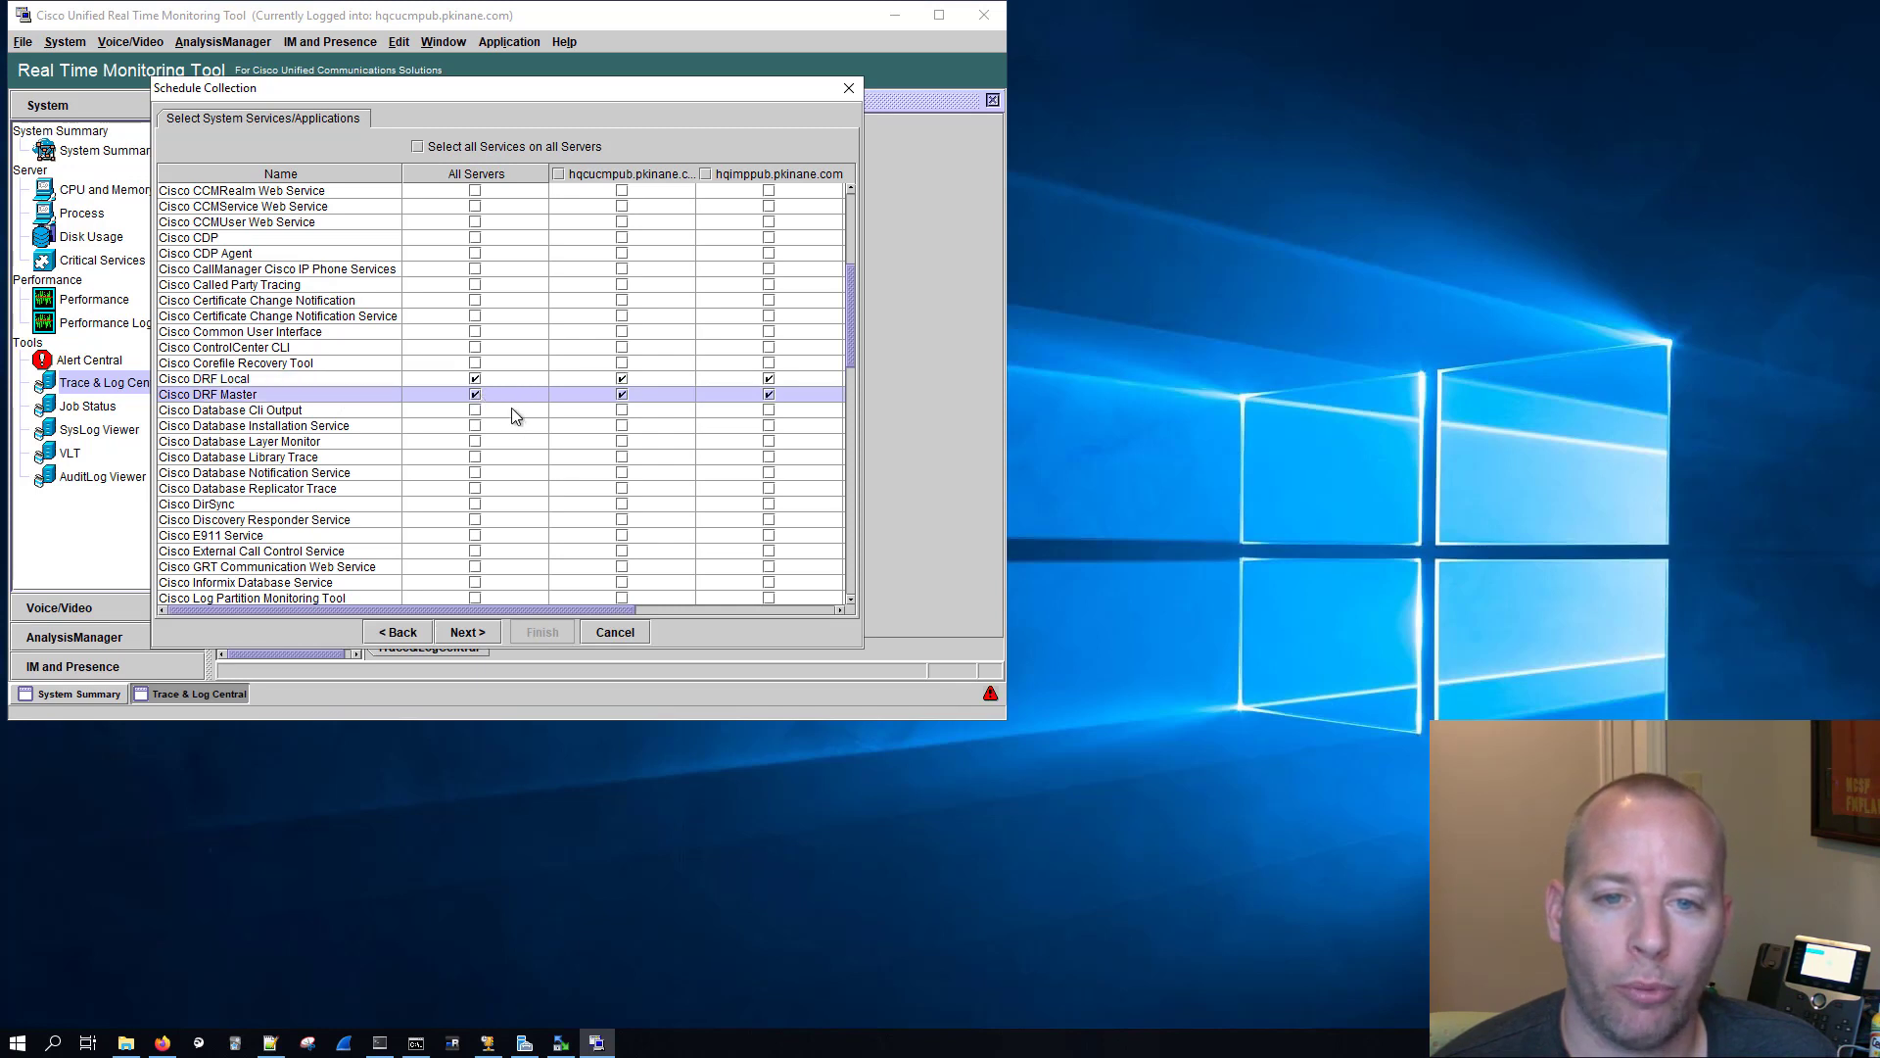
Step: Add the Event Viewer-Application Log and Event Viewer-System Log from all servers to the system log selection
{"action": "scroll", "coordinate": [511, 408], "scroll_direction": "down", "scroll_amount": 7}
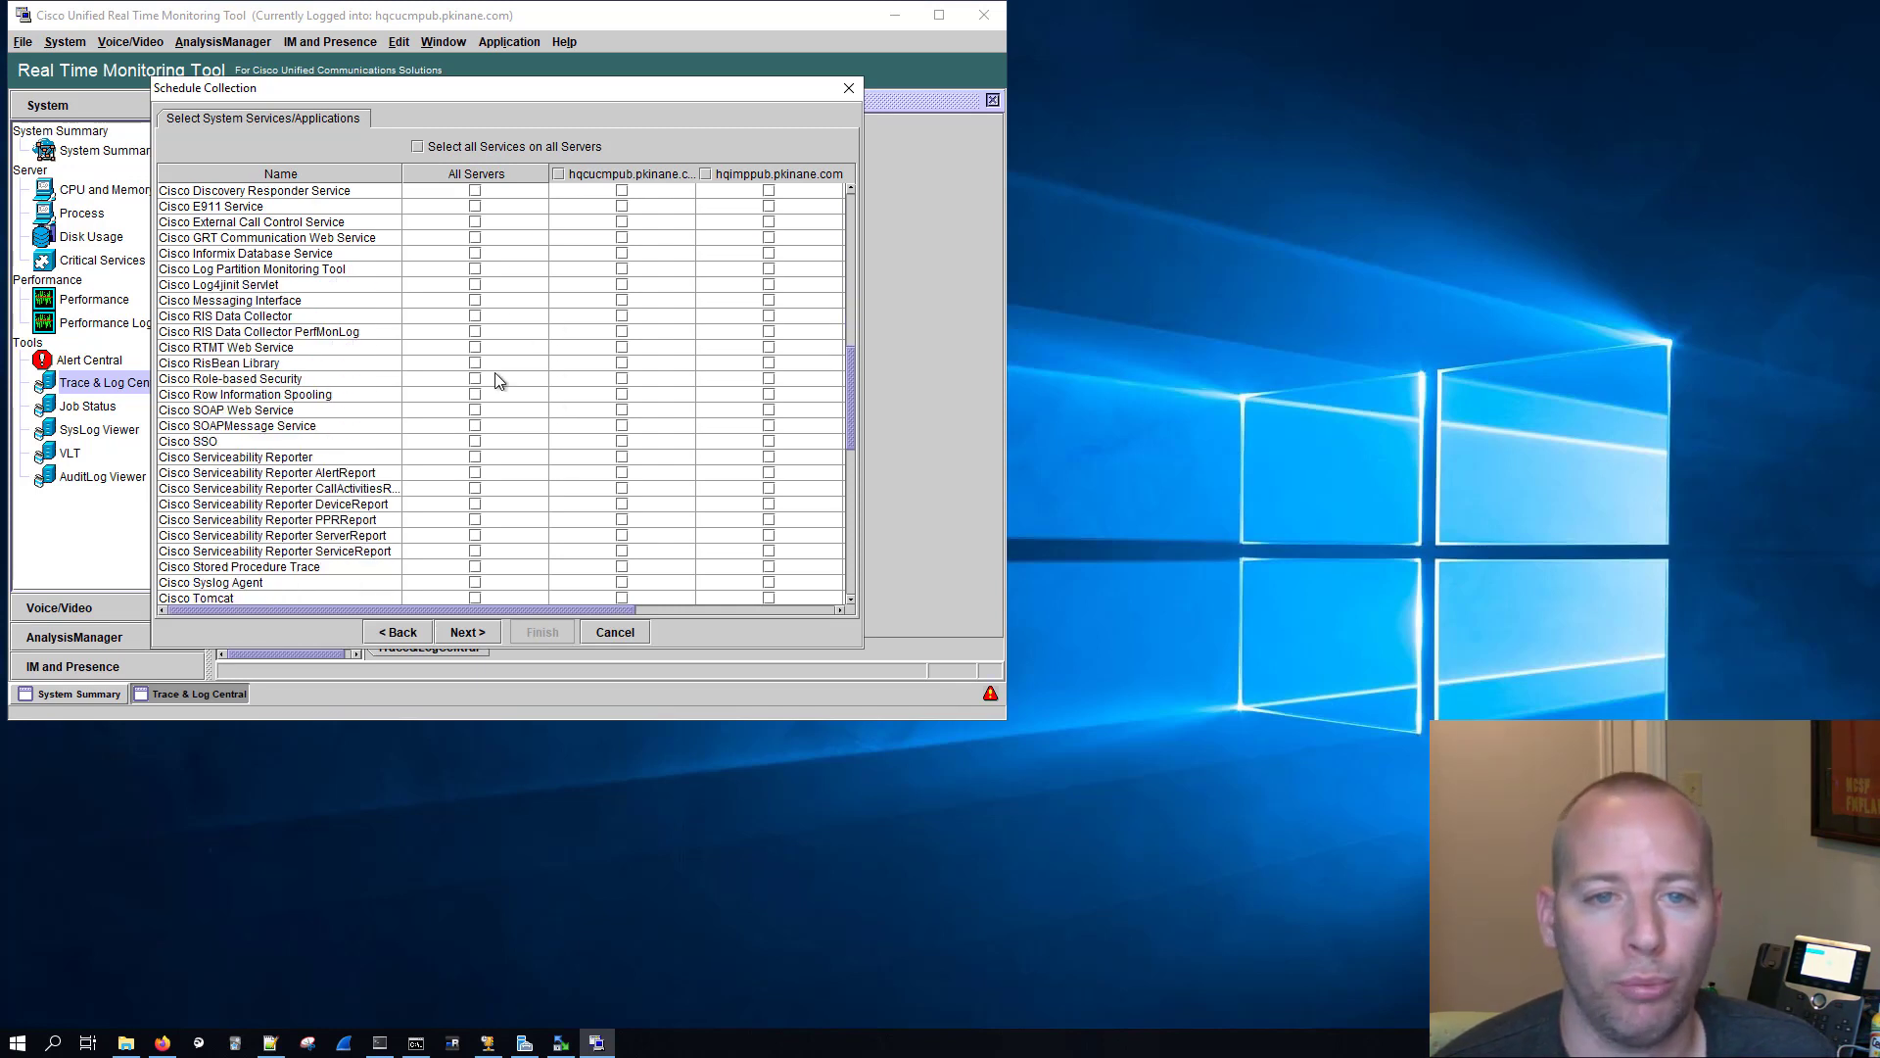
{"action": "scroll", "coordinate": [360, 304], "scroll_direction": "up", "scroll_amount": 10}
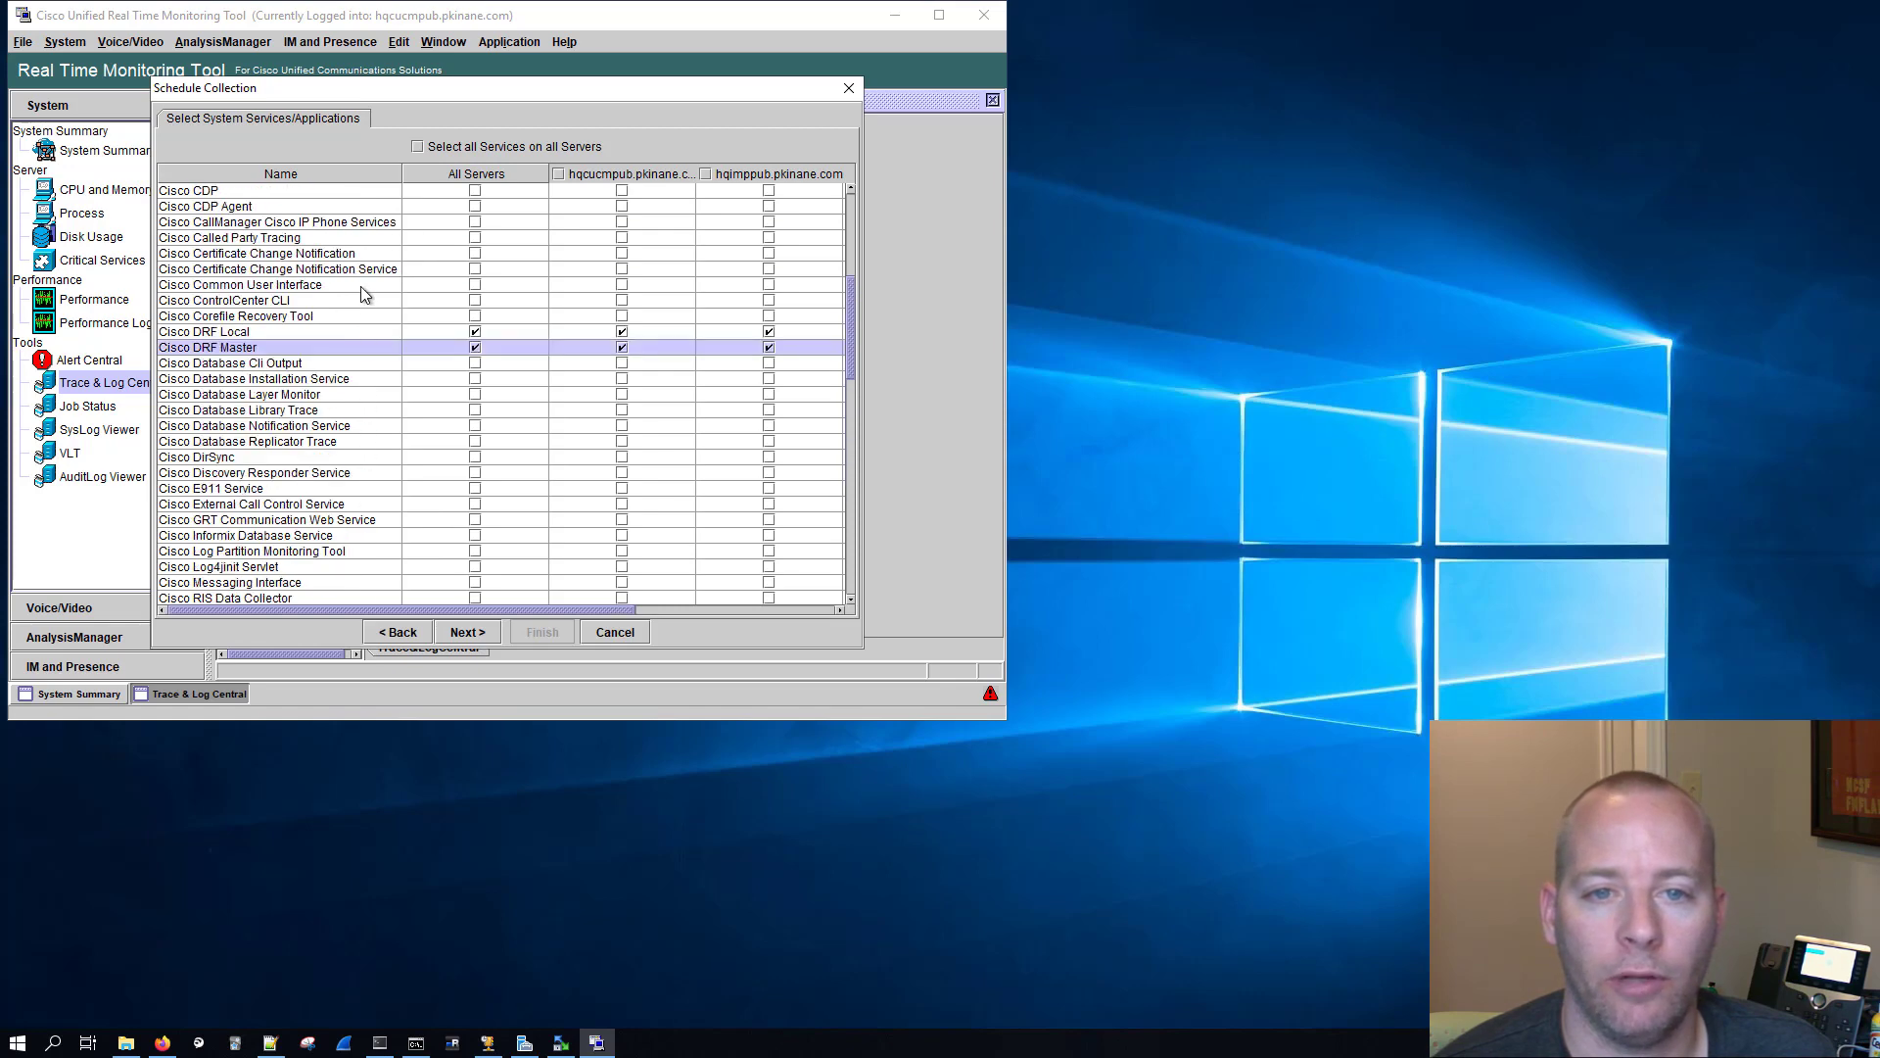
{"action": "scroll", "coordinate": [360, 286], "scroll_direction": "down", "scroll_amount": 2}
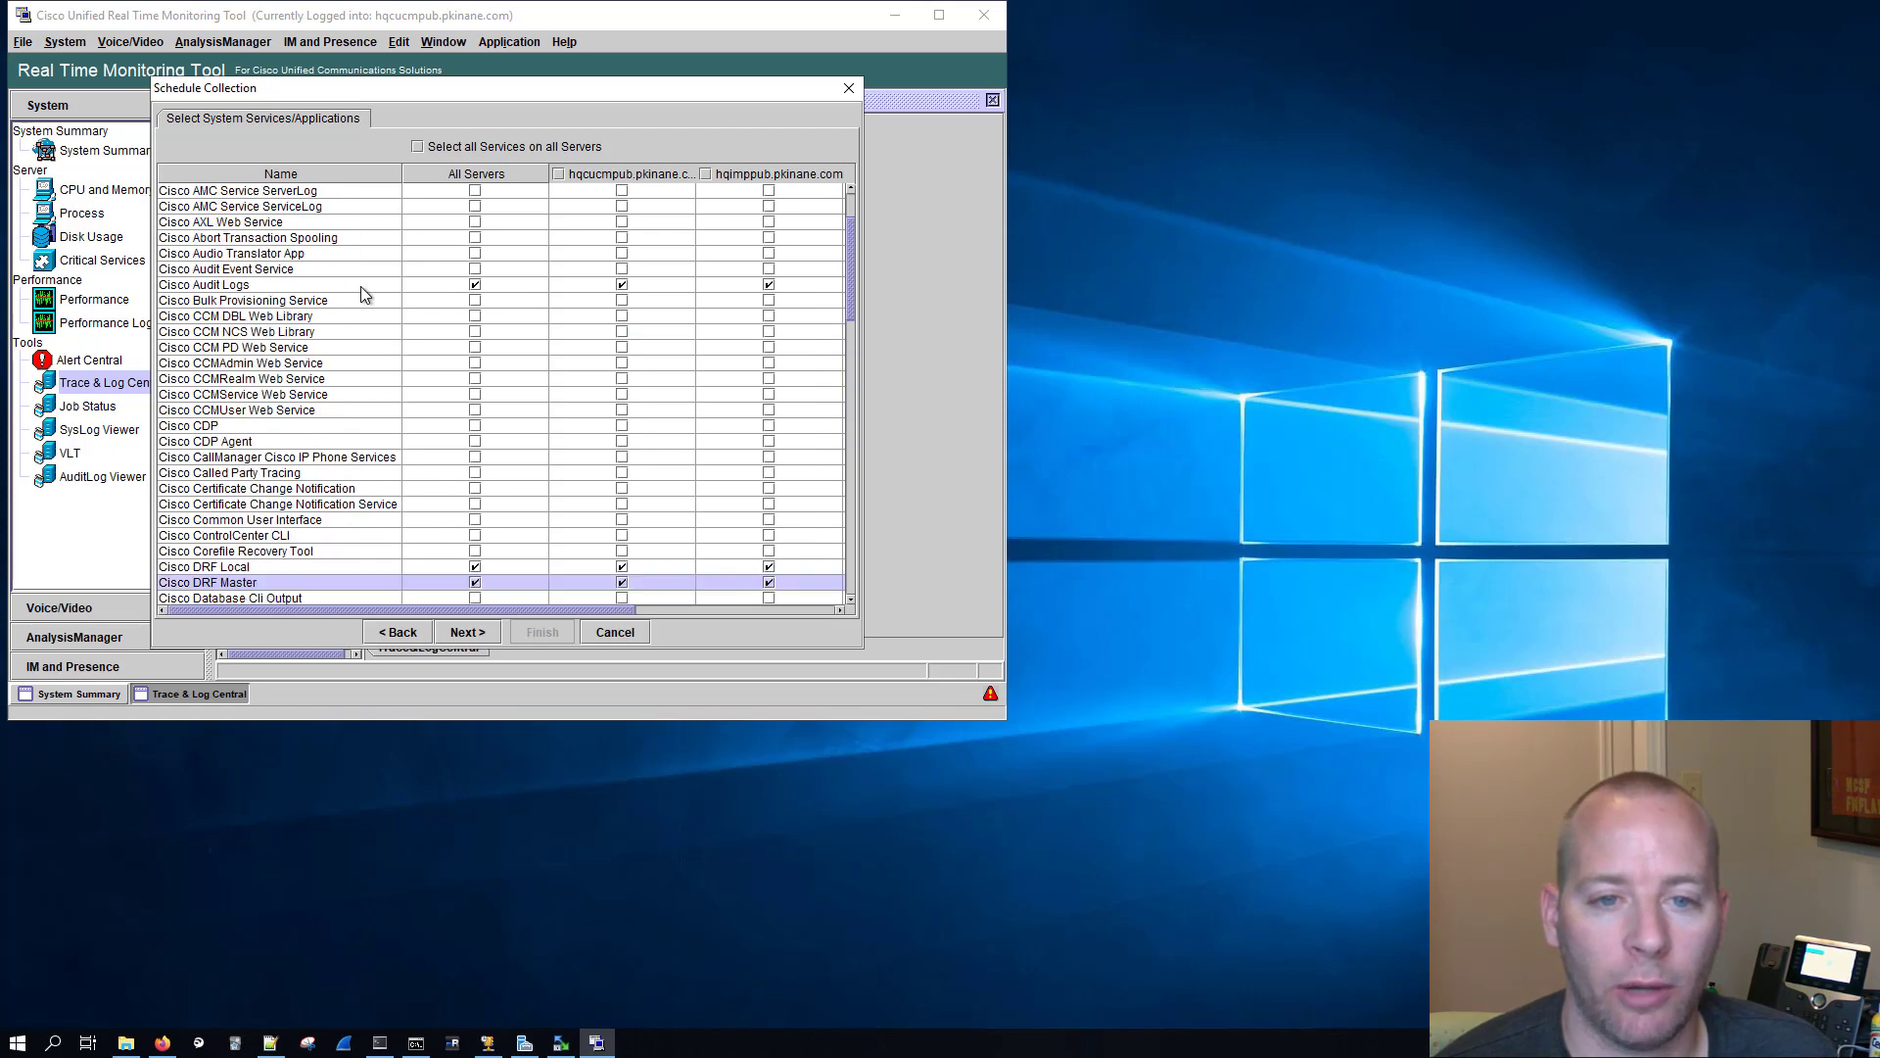
{"action": "scroll", "coordinate": [361, 286], "scroll_direction": "down", "scroll_amount": 4}
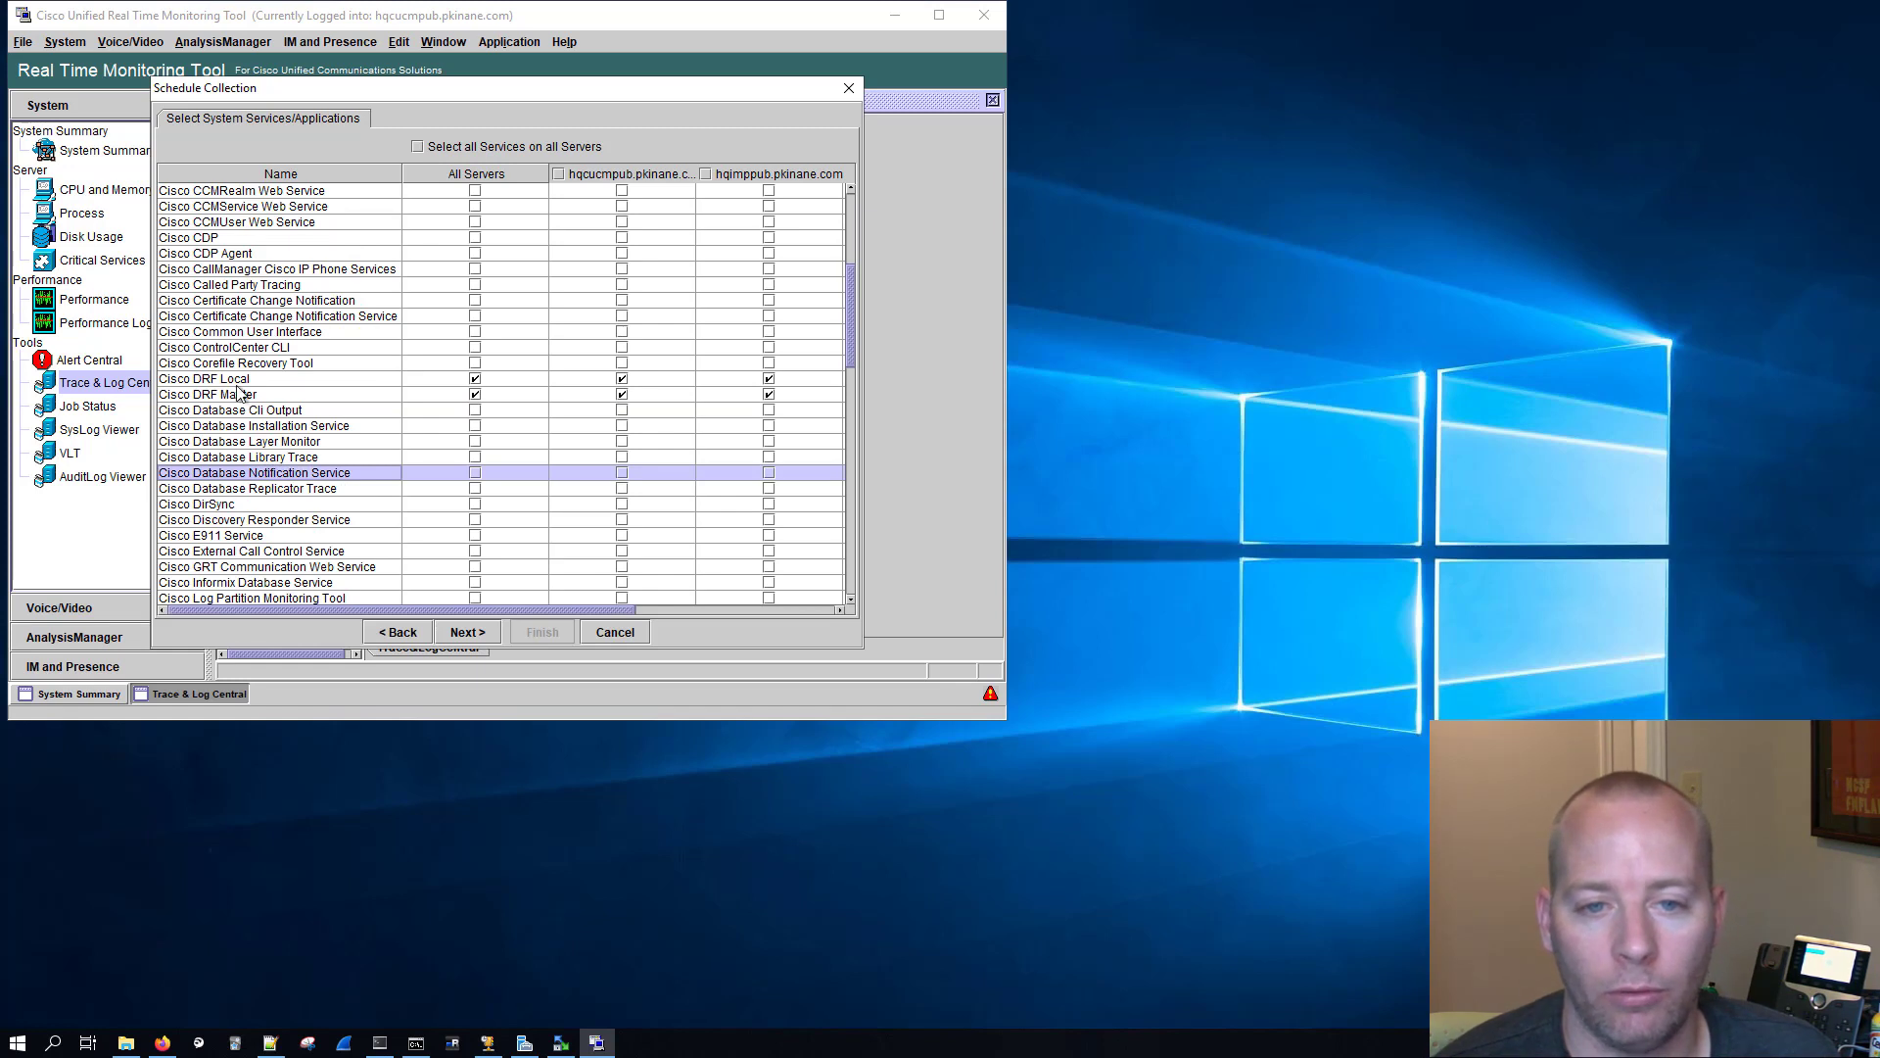
{"action": "scroll", "coordinate": [363, 427], "scroll_direction": "down", "scroll_amount": 12}
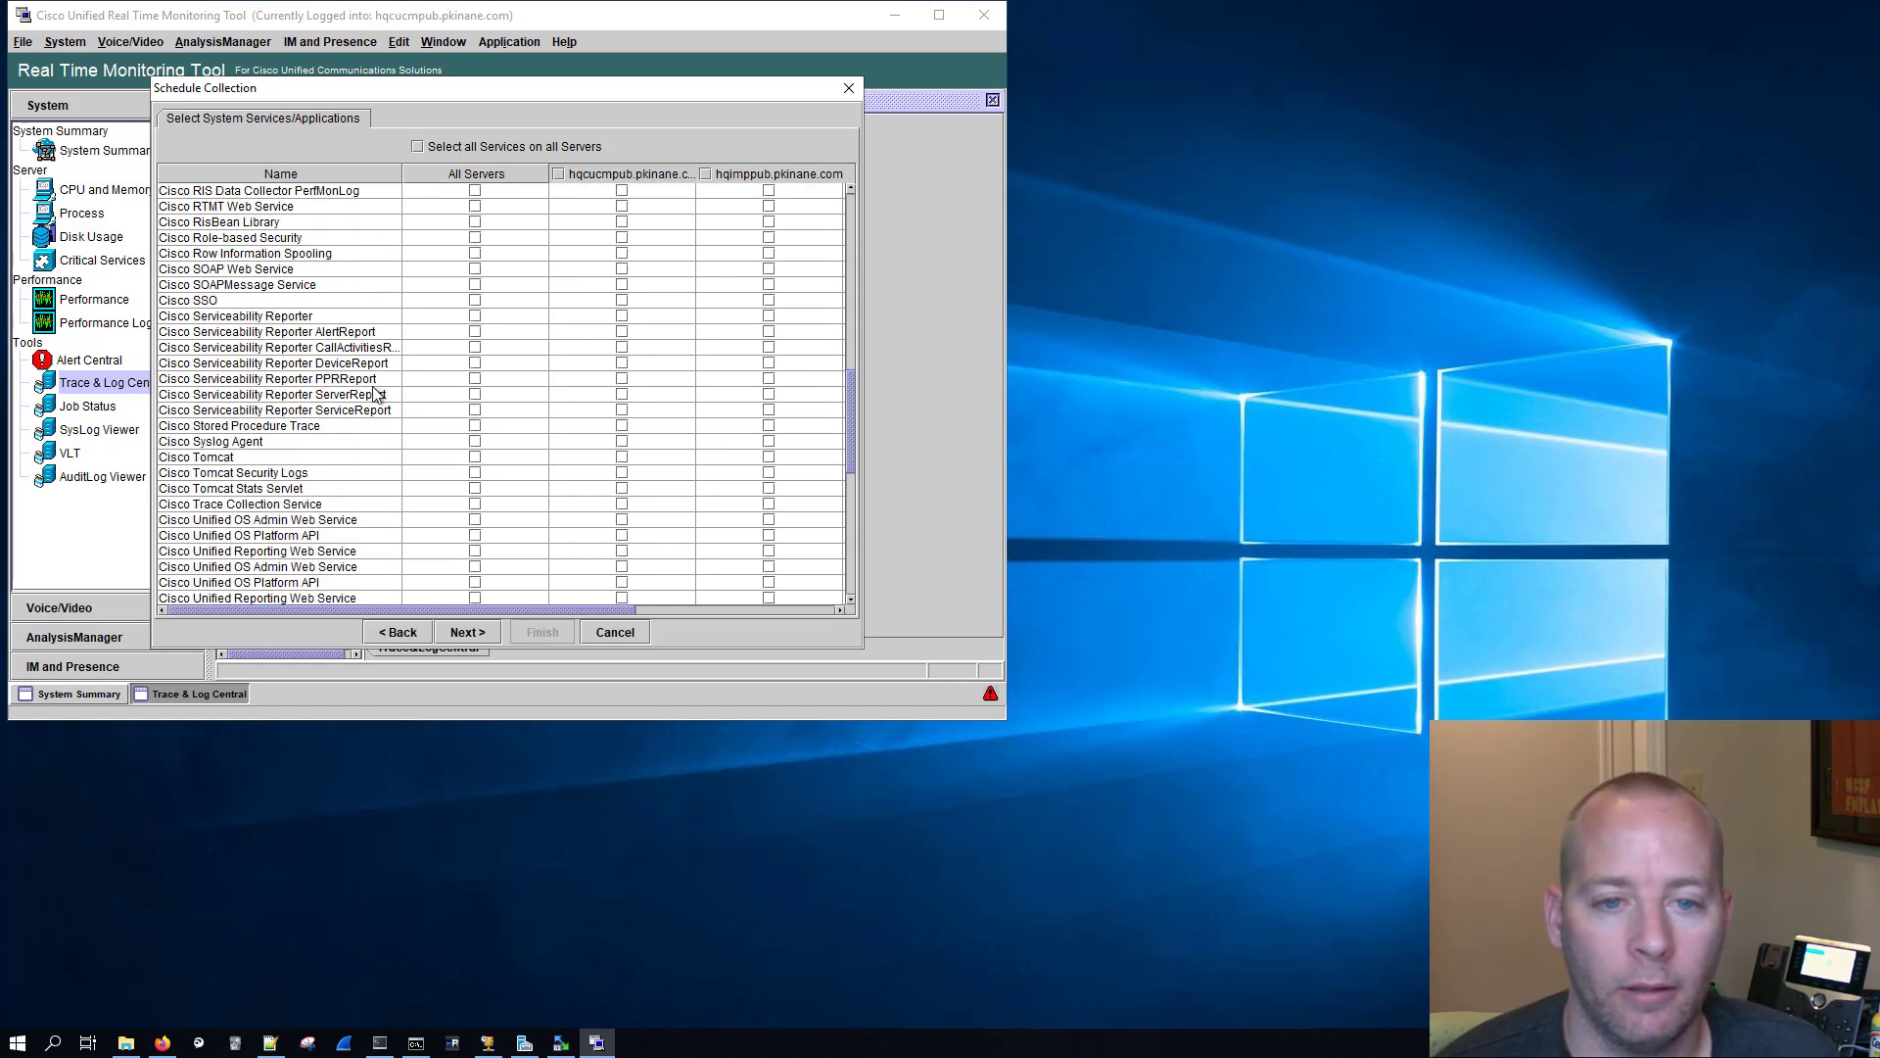
{"action": "left_click", "coordinate": [278, 362]}
{"action": "scroll", "coordinate": [397, 366], "scroll_direction": "down", "scroll_amount": 2}
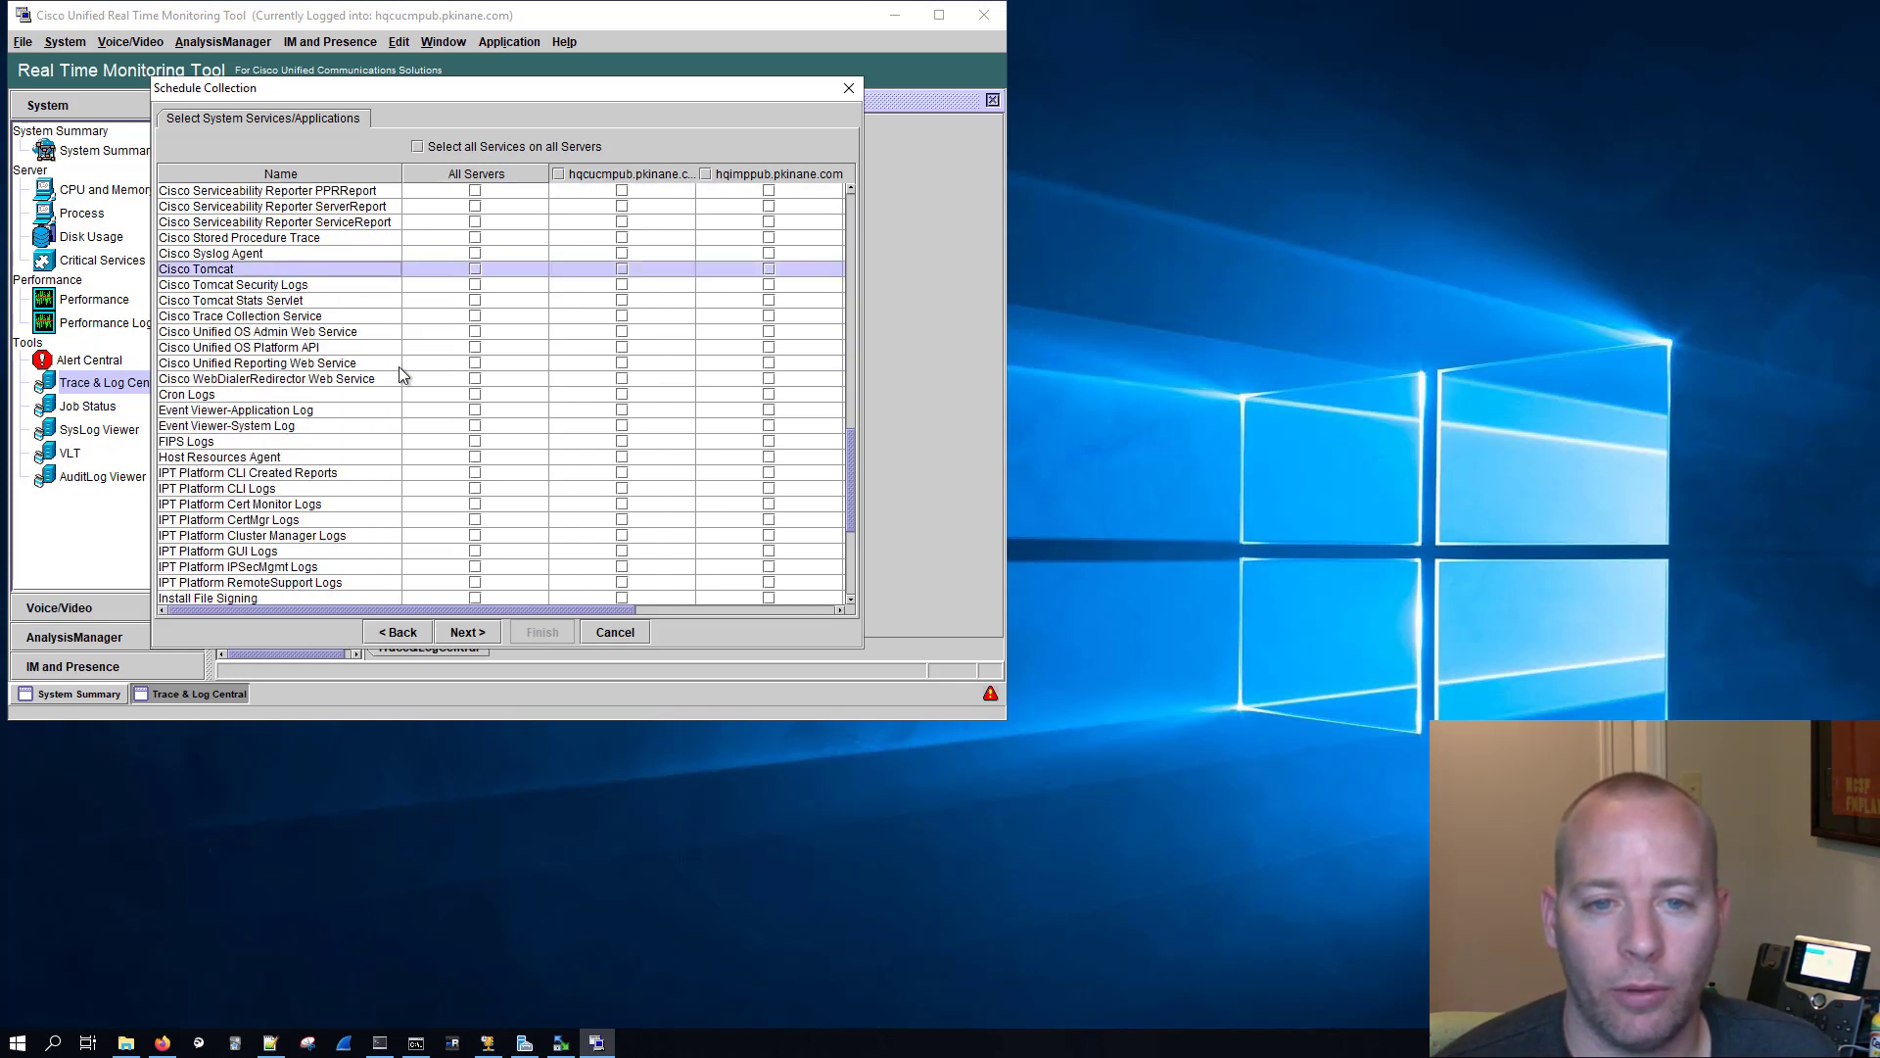
{"action": "left_click", "coordinate": [423, 412]}
{"action": "left_click", "coordinate": [475, 425]}
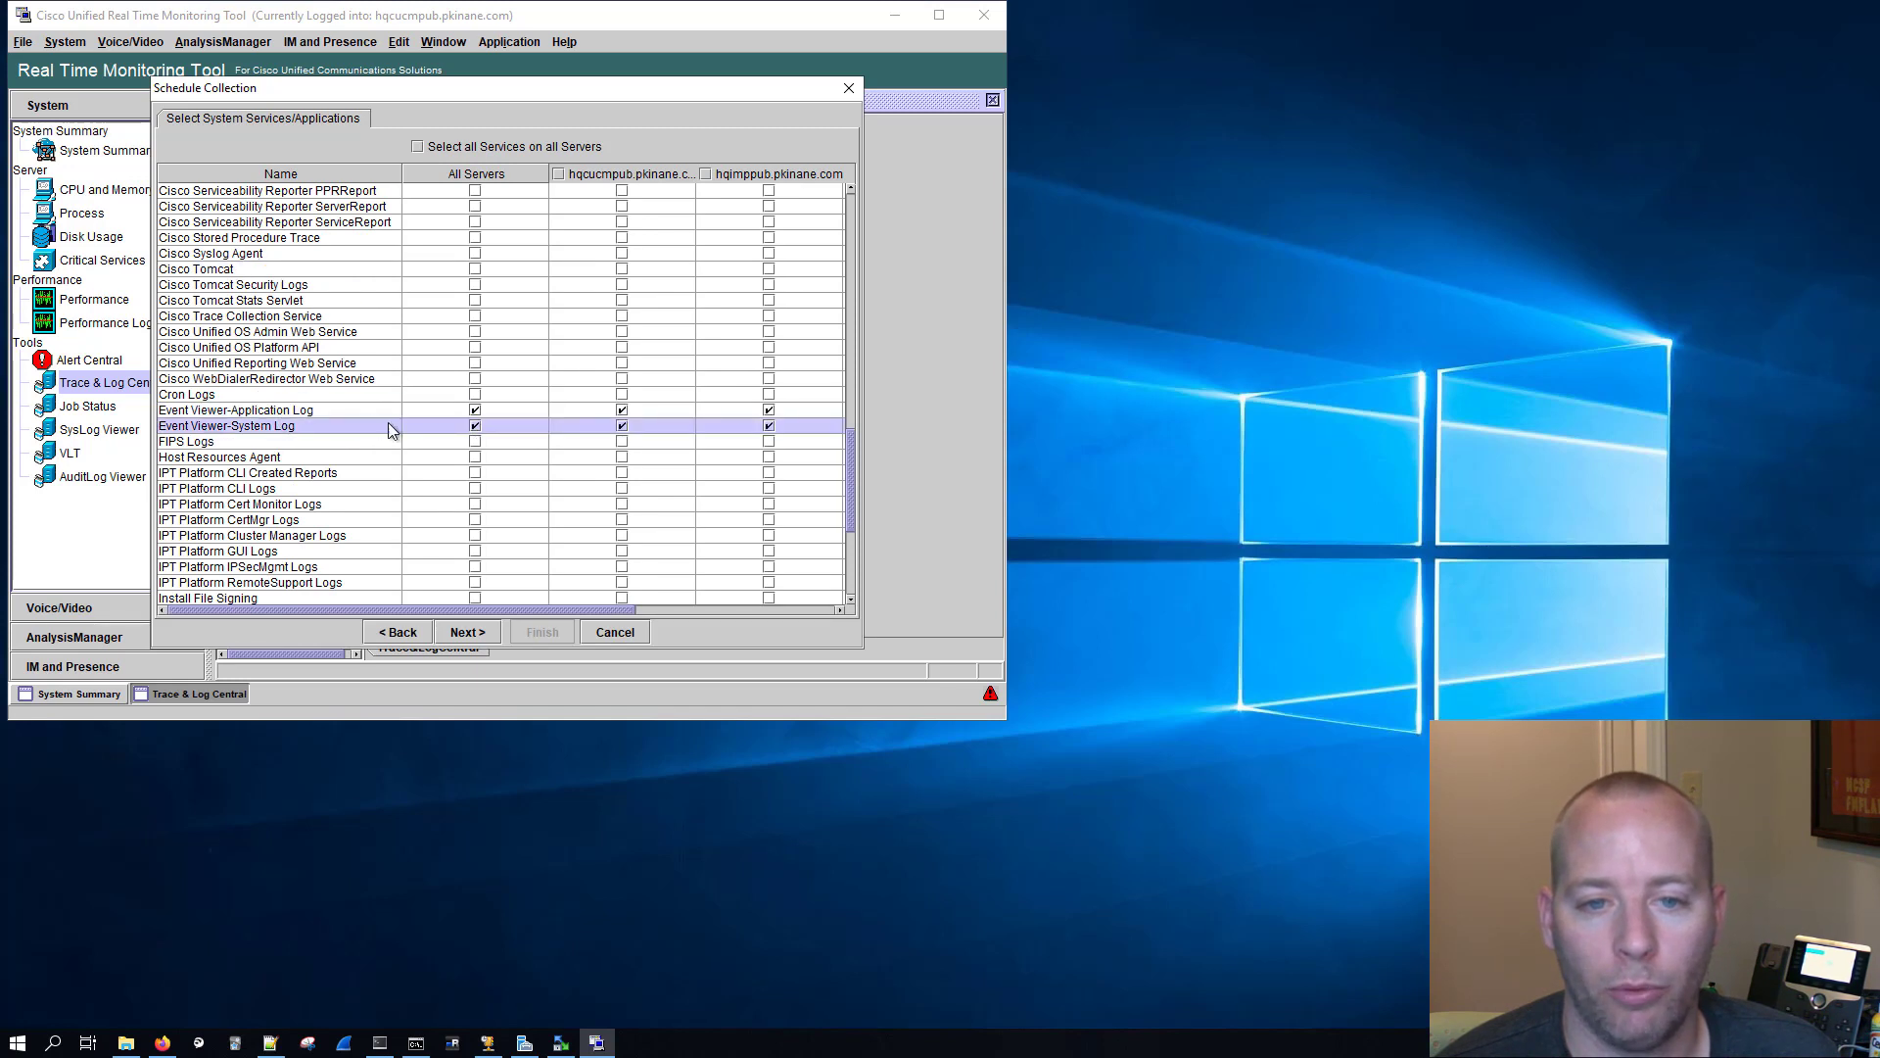
{"action": "scroll", "coordinate": [372, 418], "scroll_direction": "down", "scroll_amount": 4}
{"action": "scroll", "coordinate": [372, 416], "scroll_direction": "down", "scroll_amount": 1}
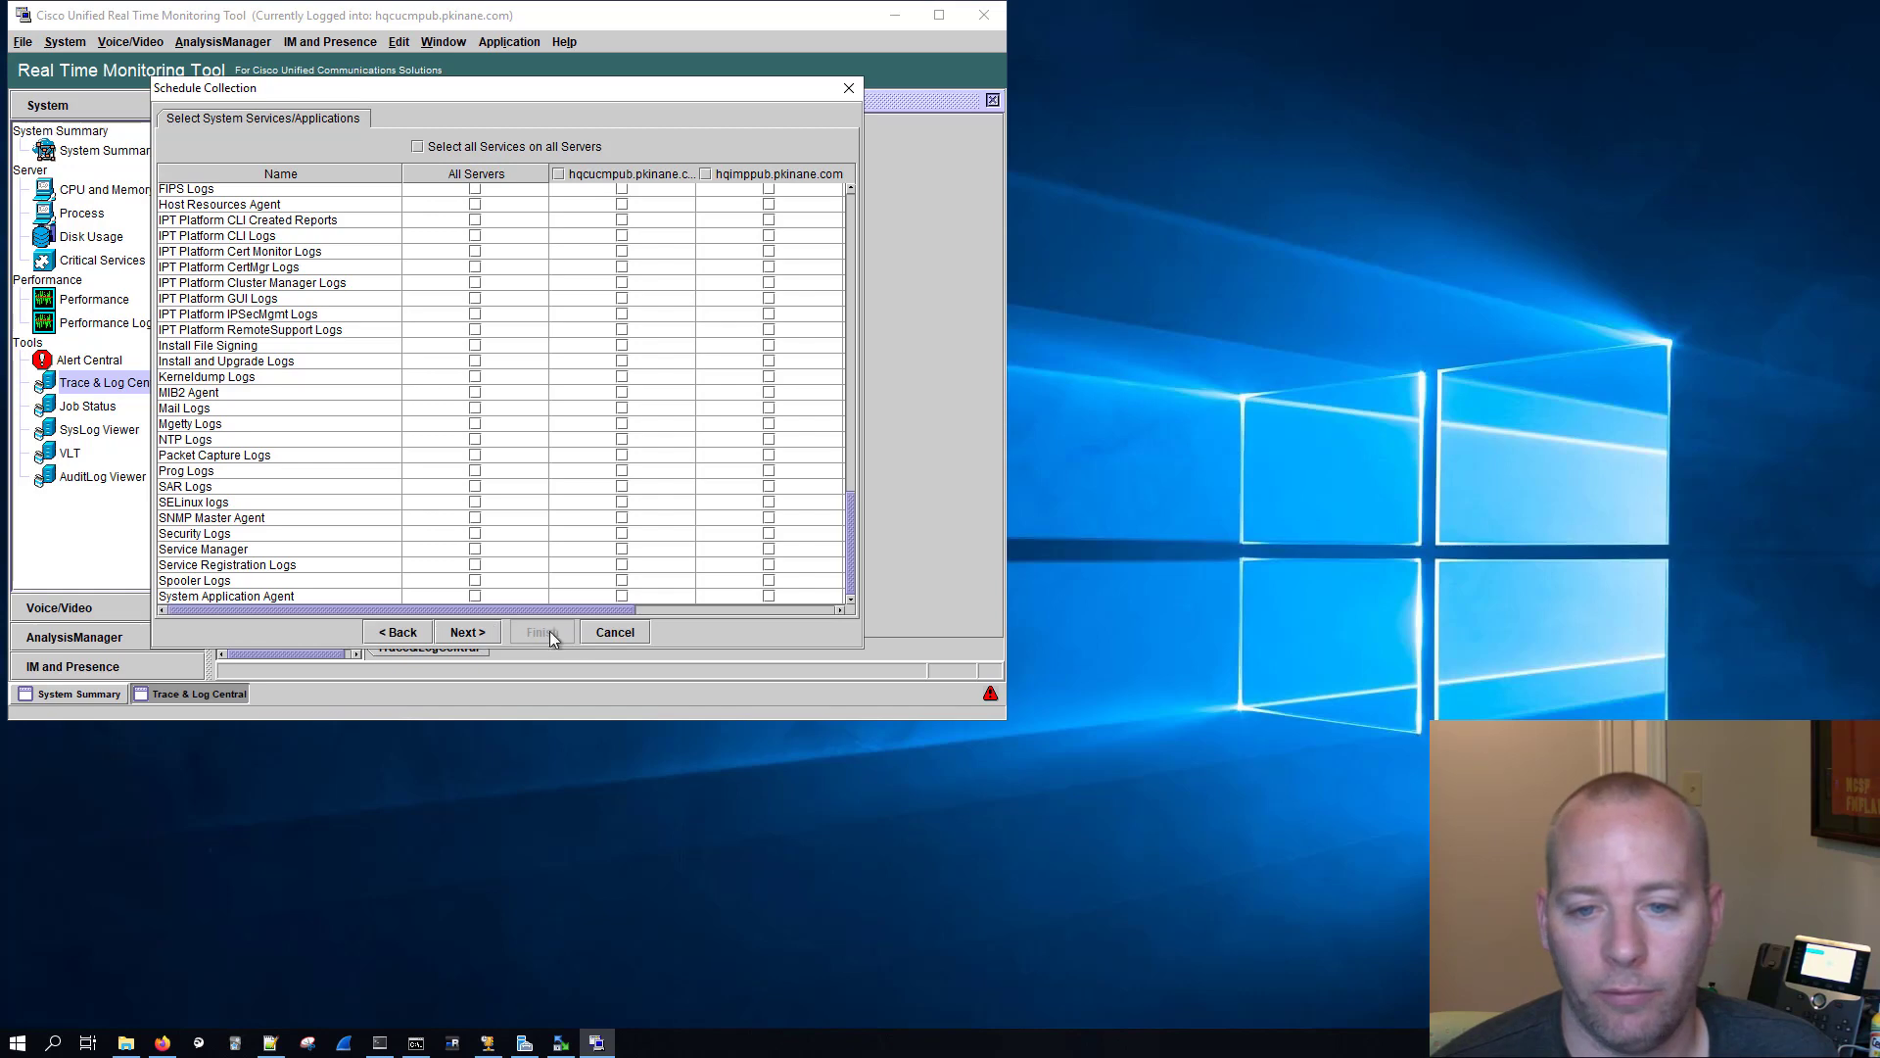
Step: Review the IM and Presence services without selecting any and continue to the schedule options
{"action": "left_click", "coordinate": [489, 633]}
{"action": "left_click", "coordinate": [485, 631]}
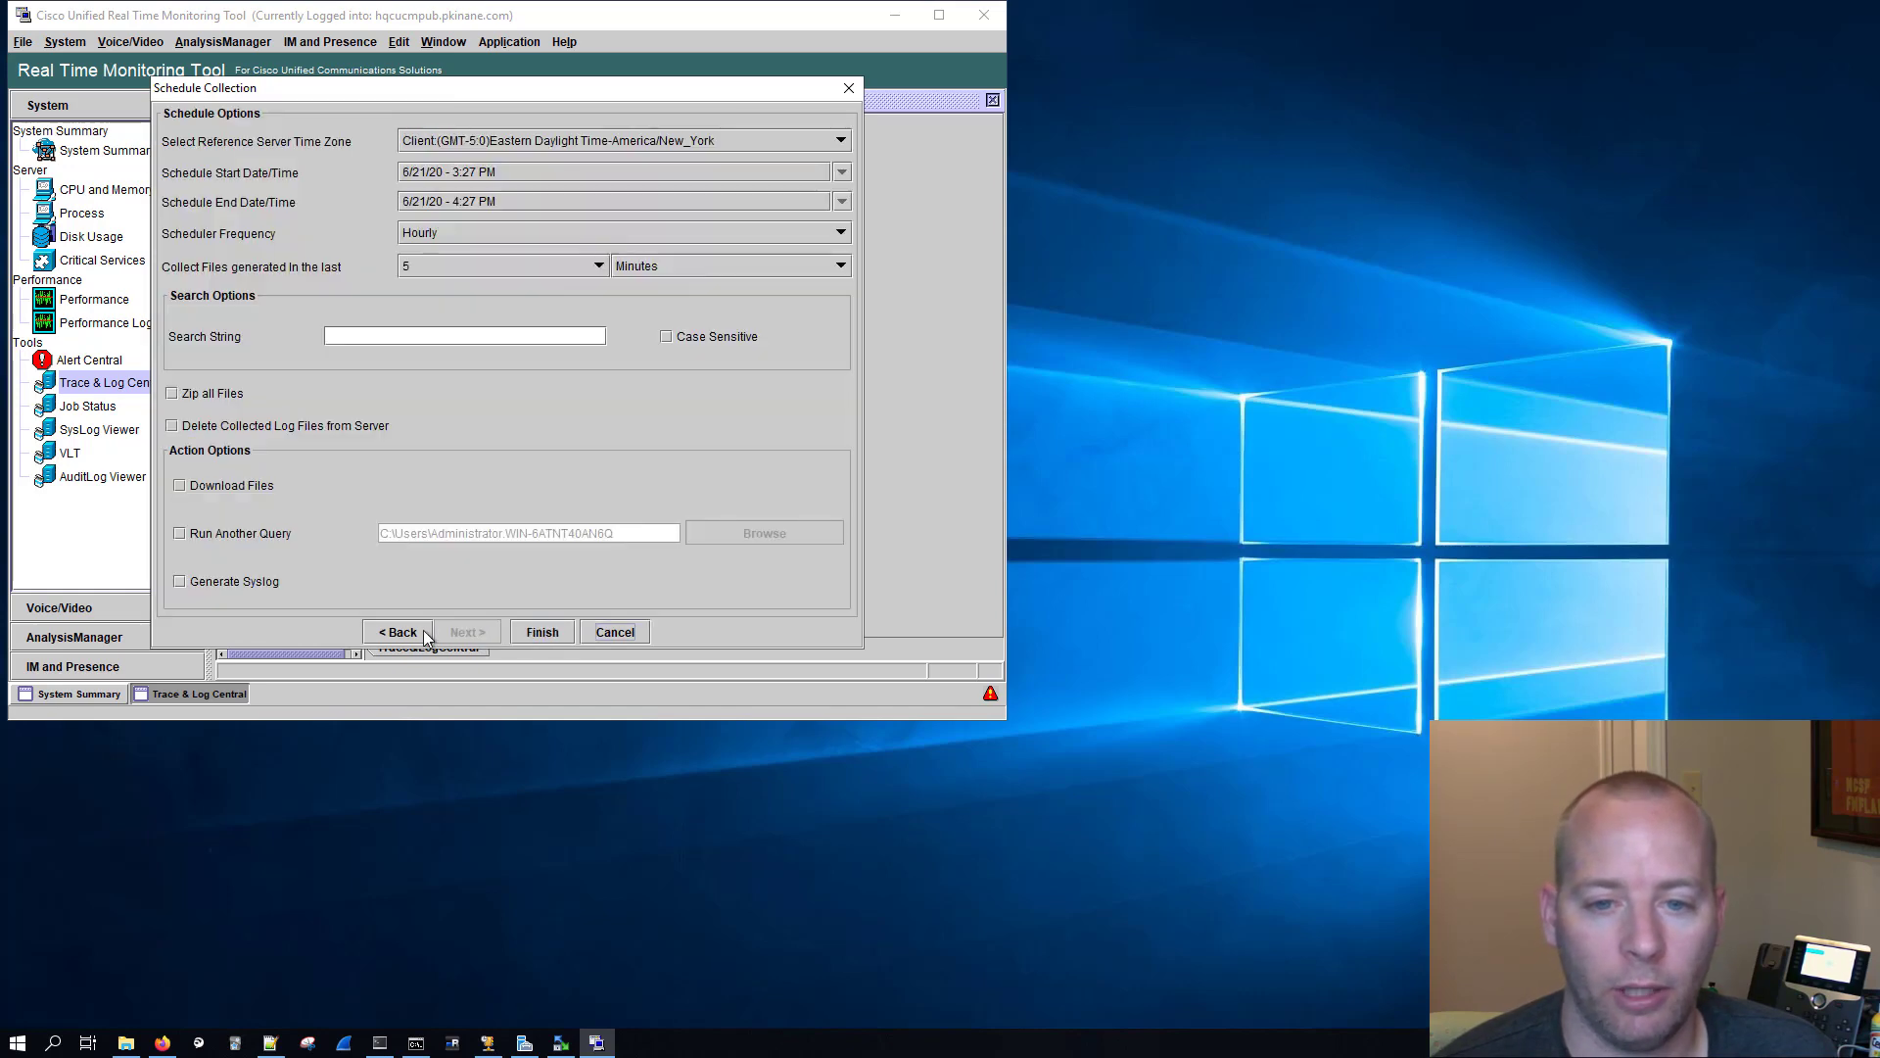
{"action": "left_click", "coordinate": [421, 631]}
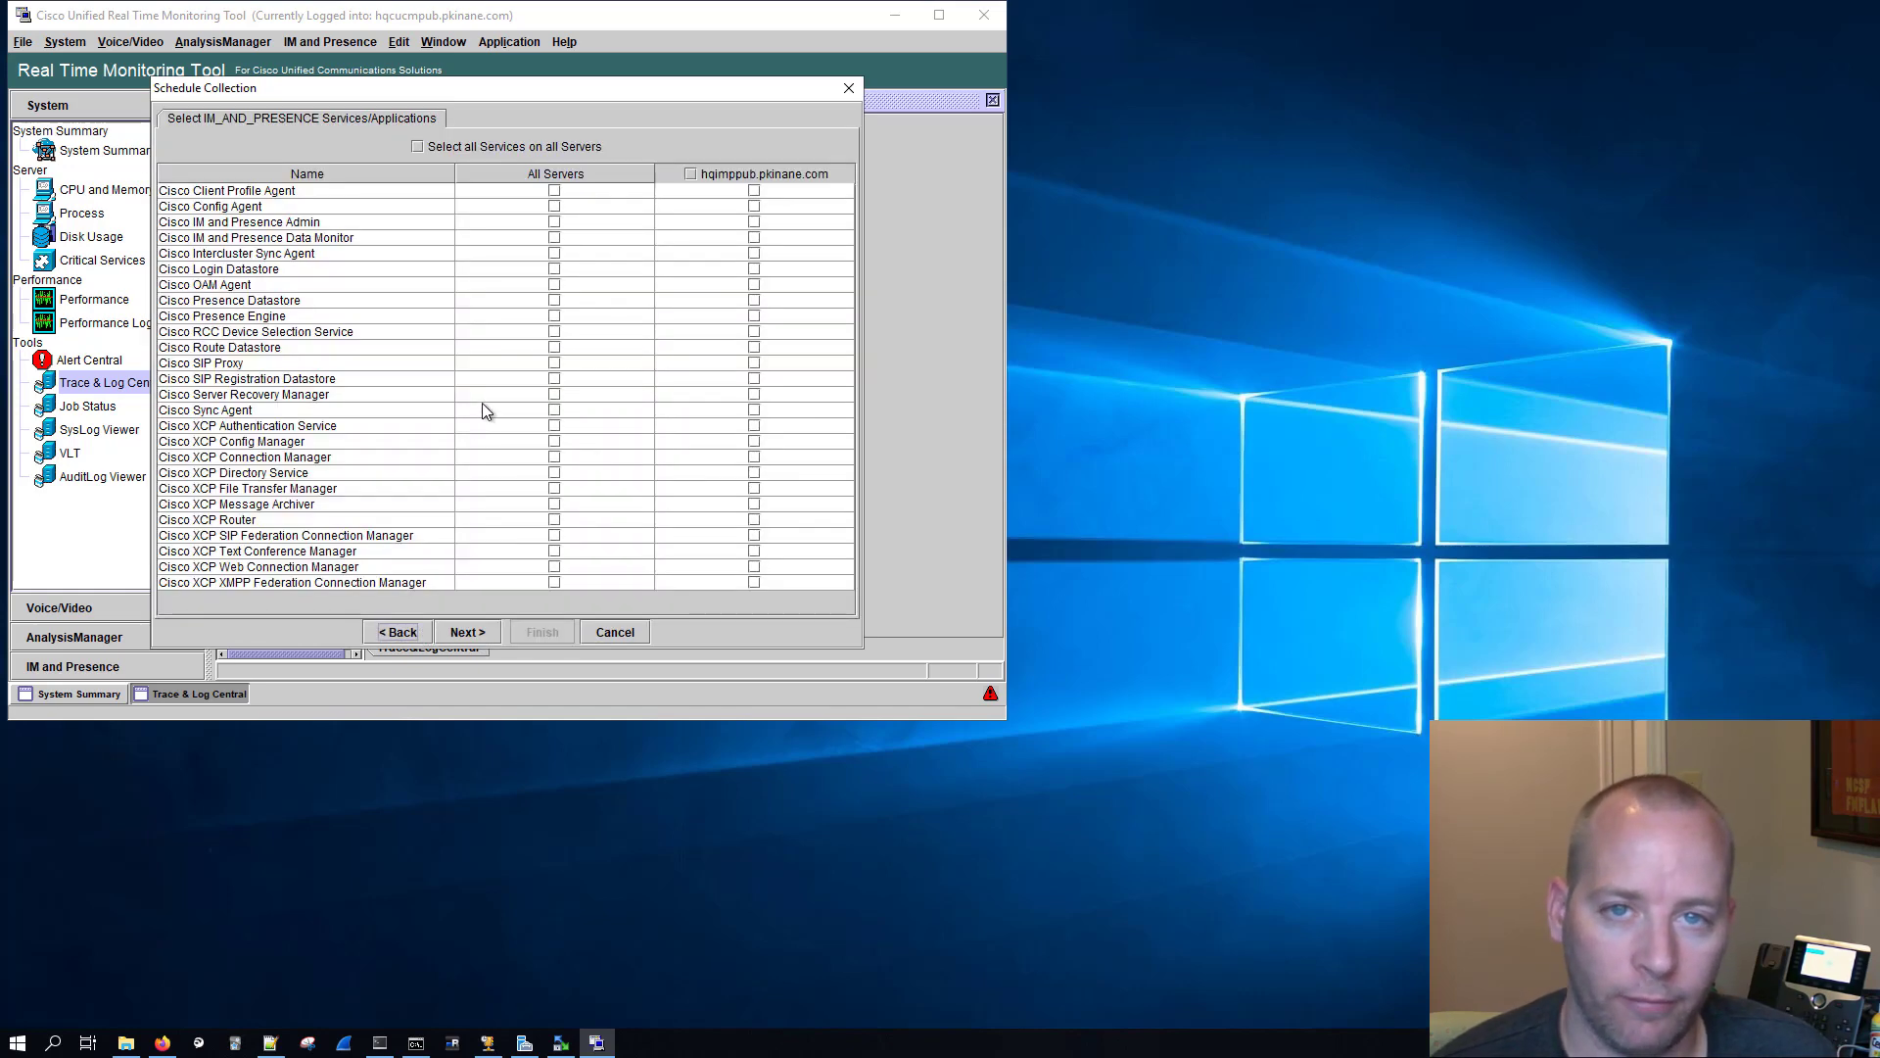
{"action": "left_click", "coordinate": [467, 632]}
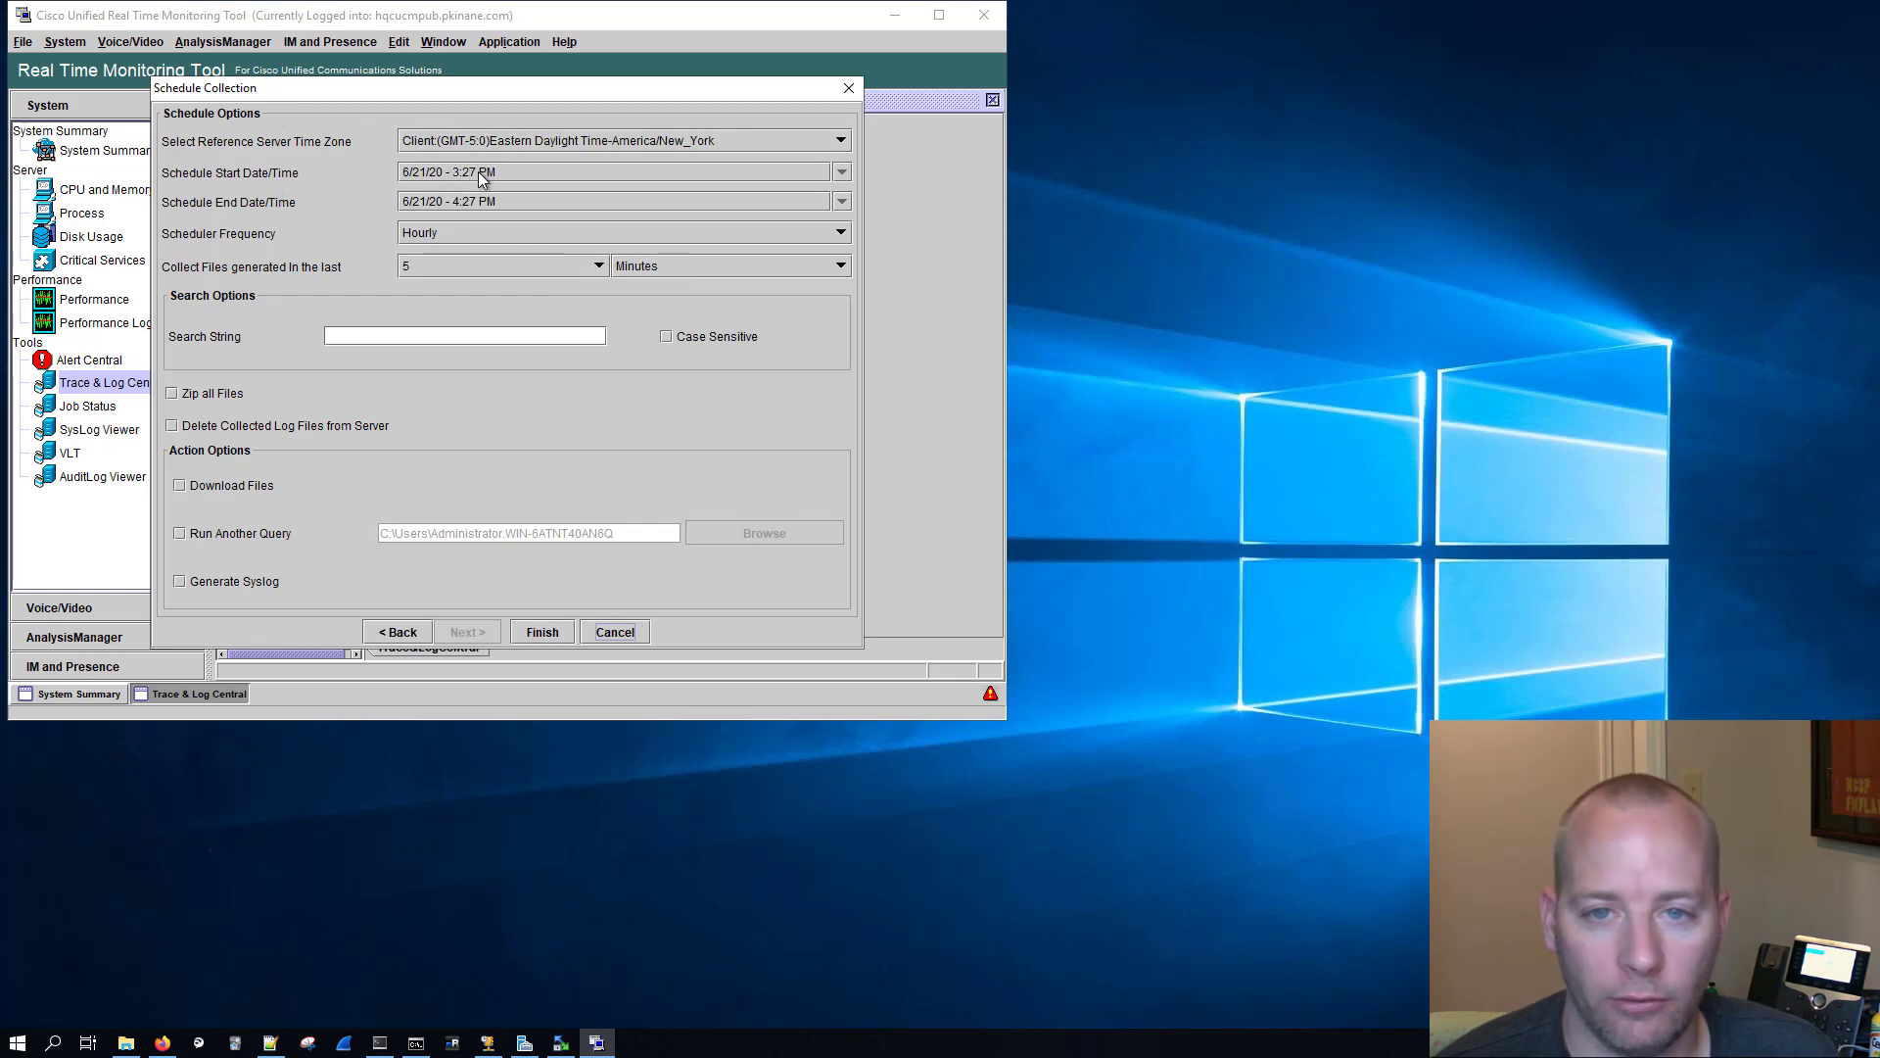
Step: Set the year of the schedule end date to 2028, keeping June 21
{"action": "left_click", "coordinate": [464, 201]}
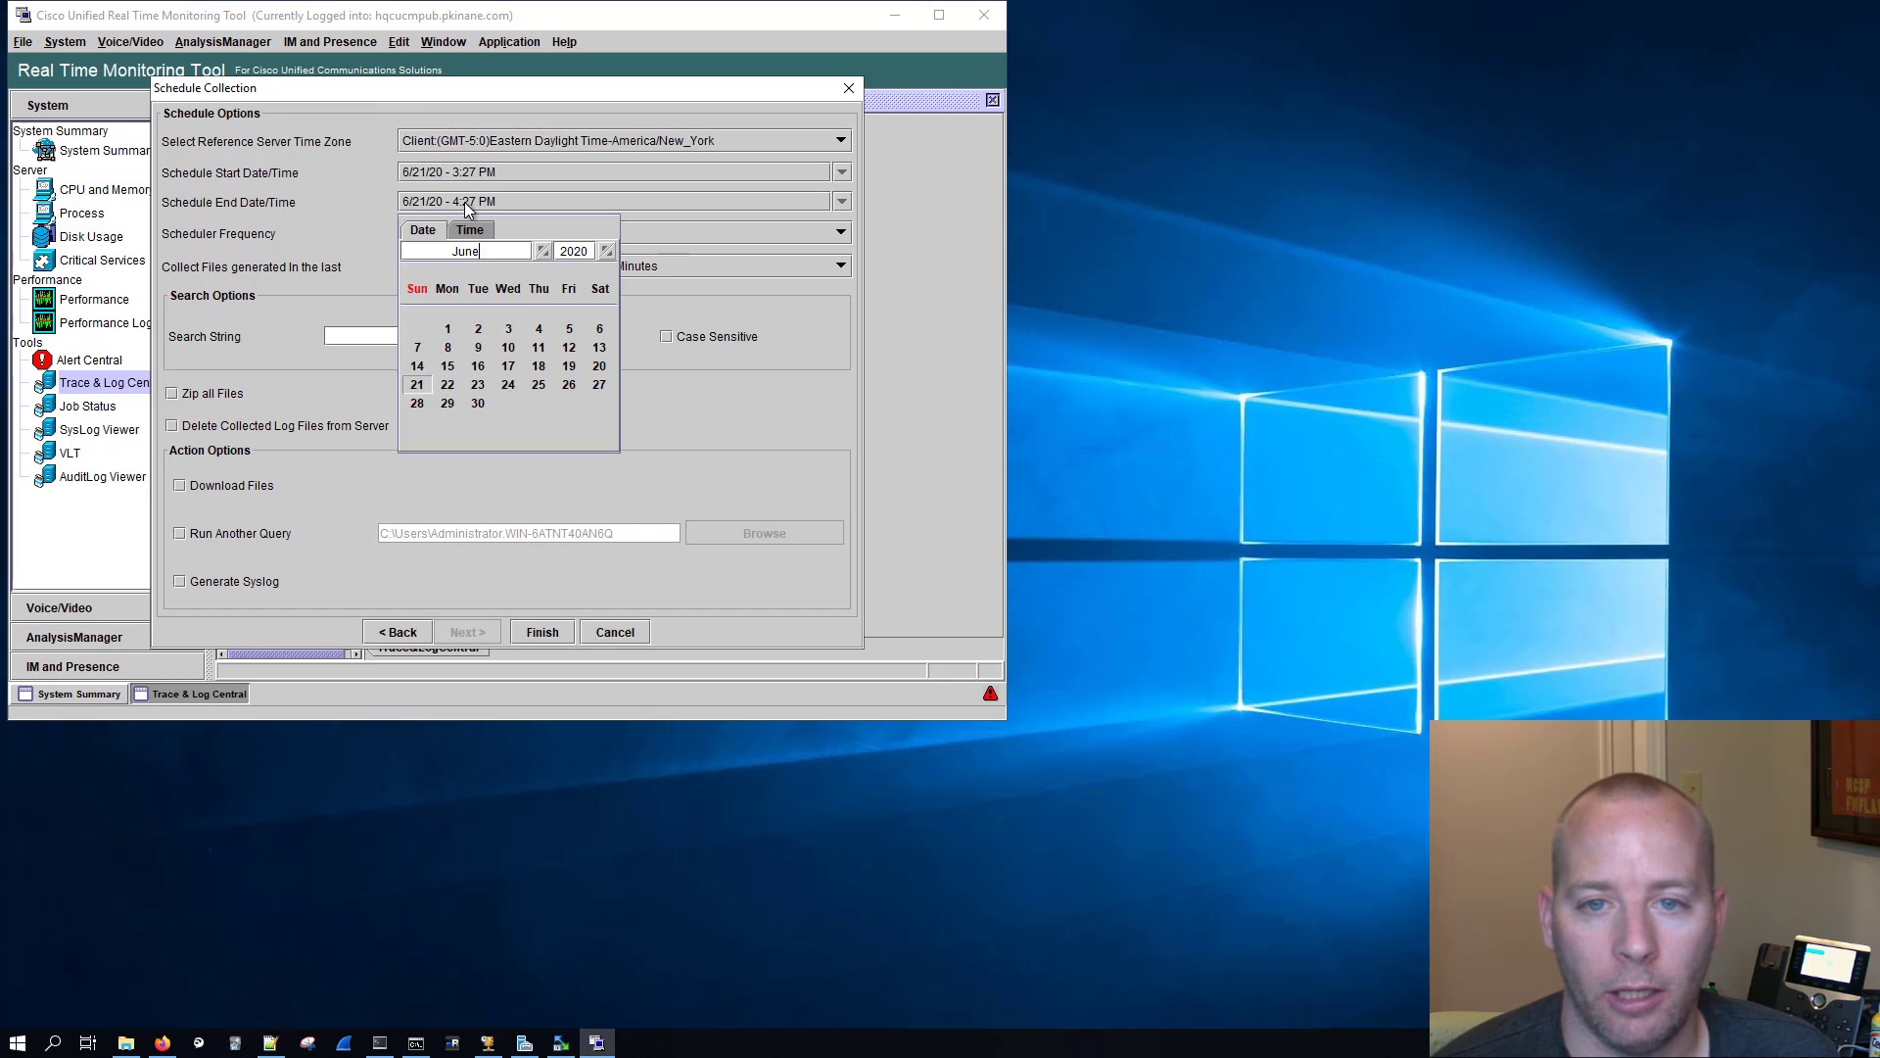
{"action": "double_click", "coordinate": [582, 251]}
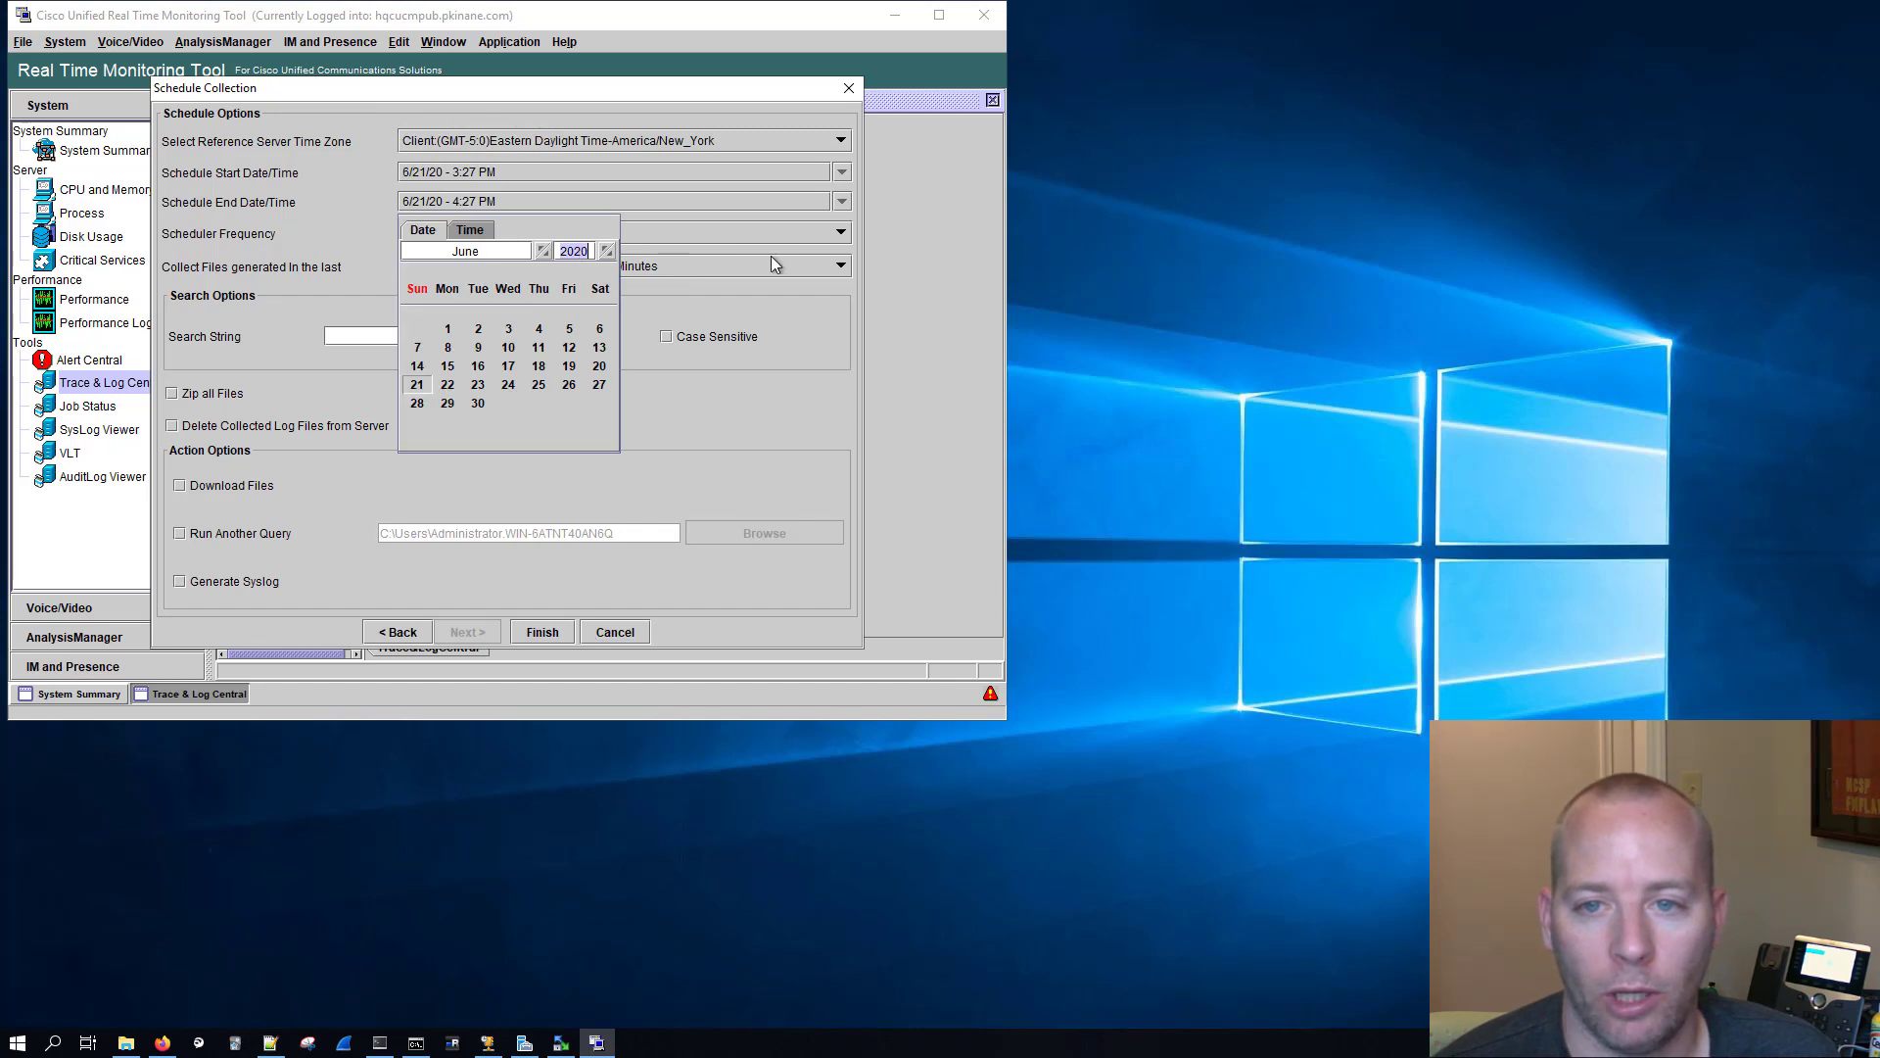
{"action": "type", "text": "20"}
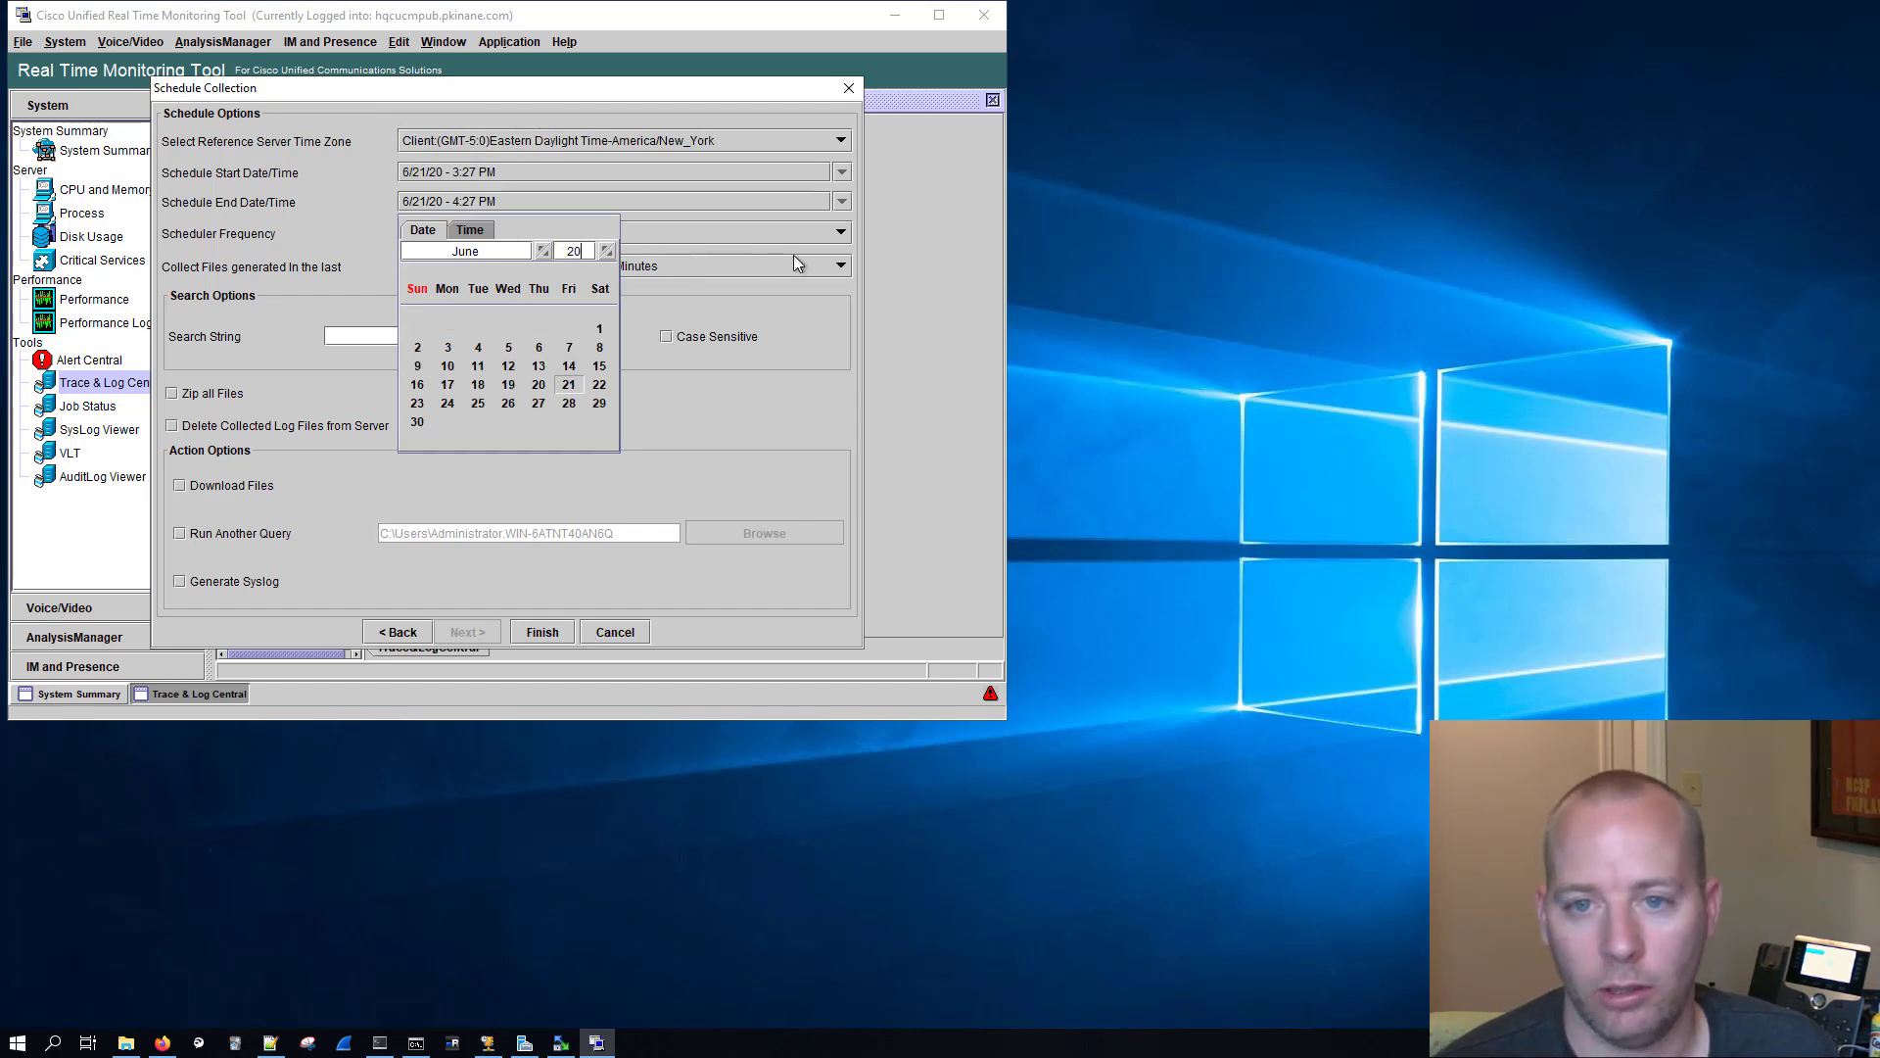
{"action": "type", "text": "28"}
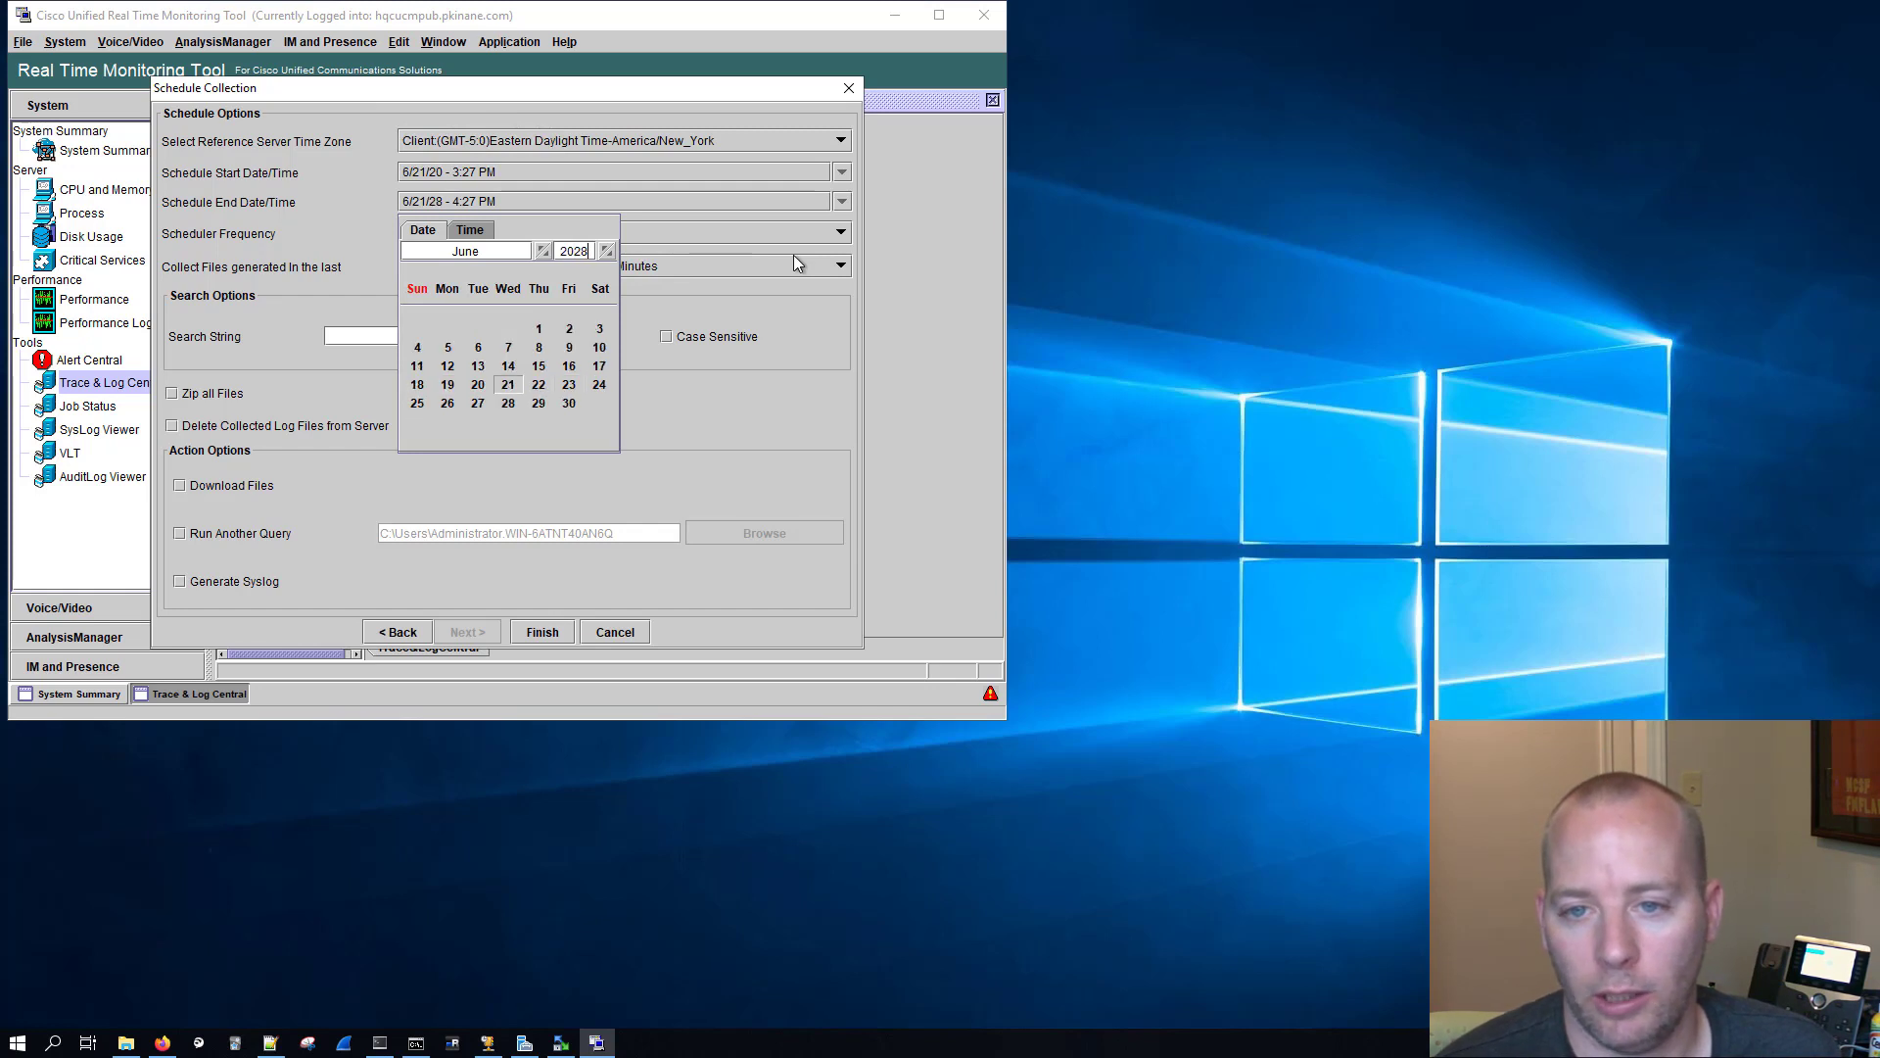
{"action": "left_click", "coordinate": [736, 409]}
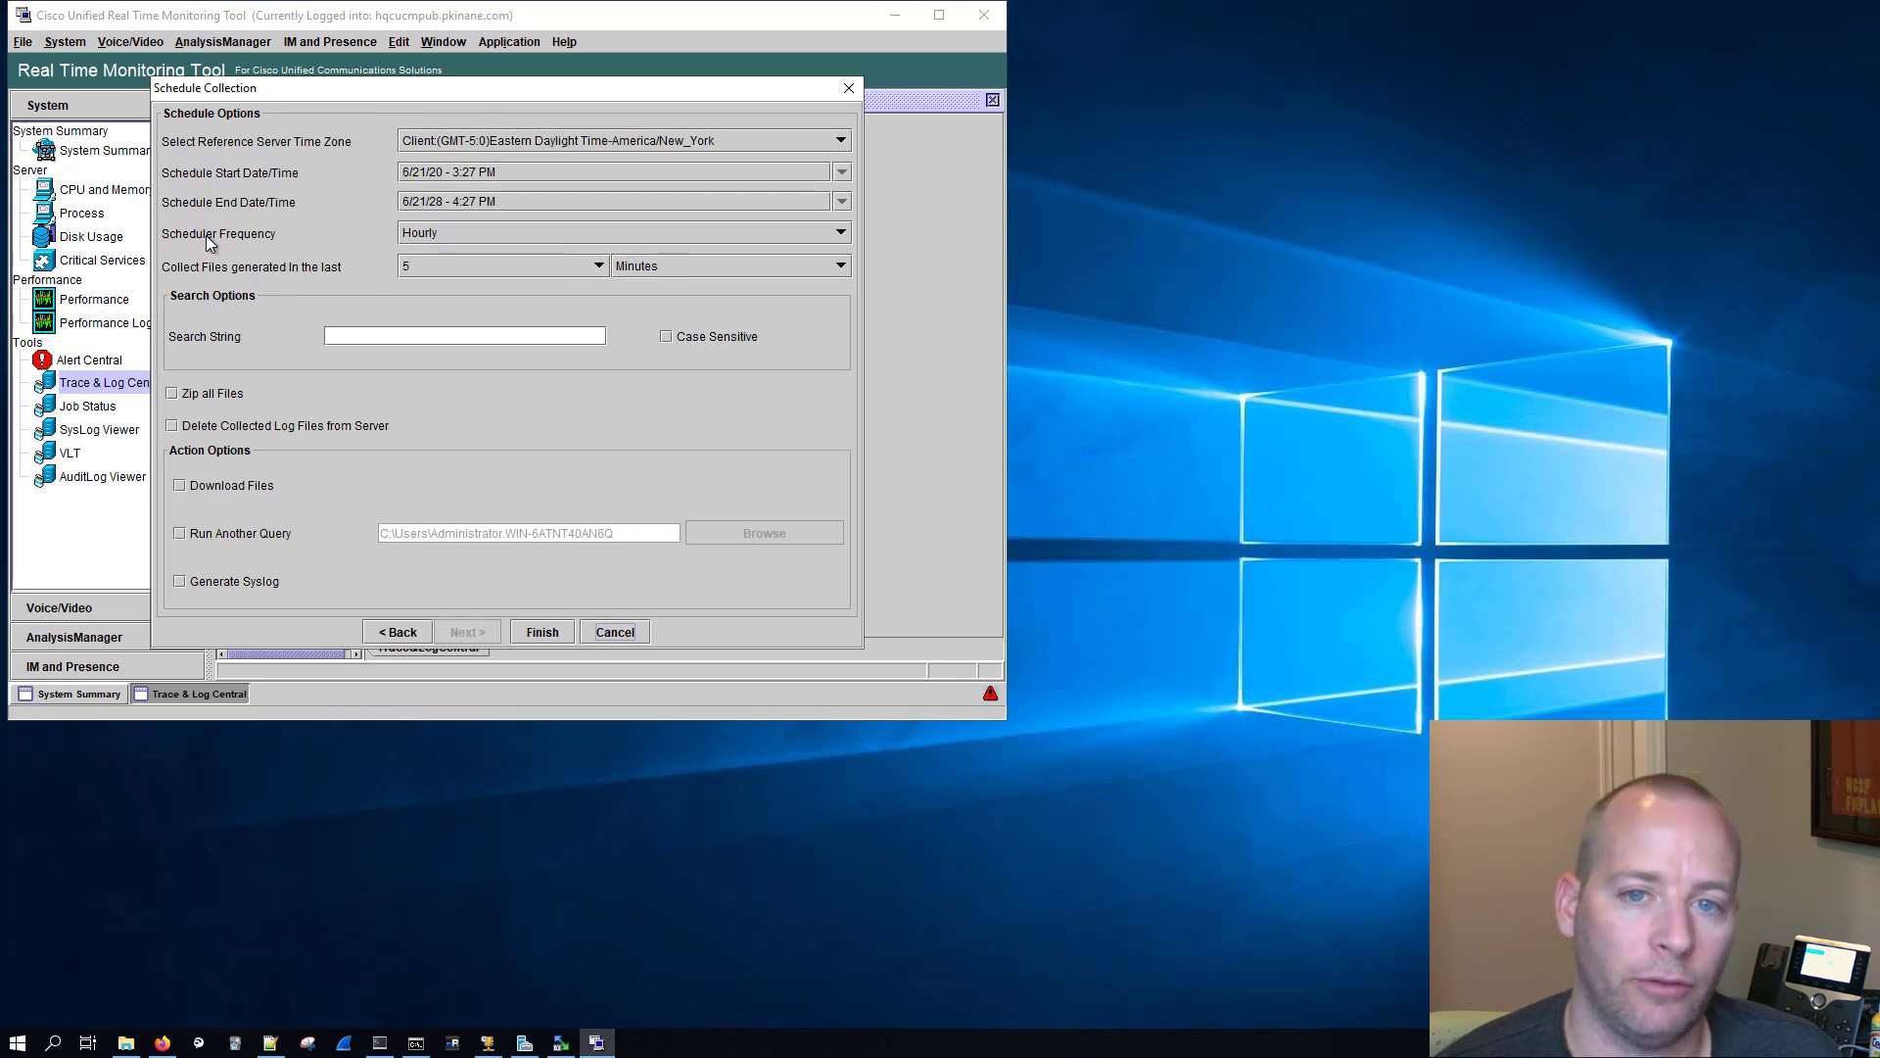
Step: Set the schedule to collect files generated in the last 1 hour
{"action": "left_click", "coordinate": [433, 267]}
{"action": "left_click", "coordinate": [644, 265]}
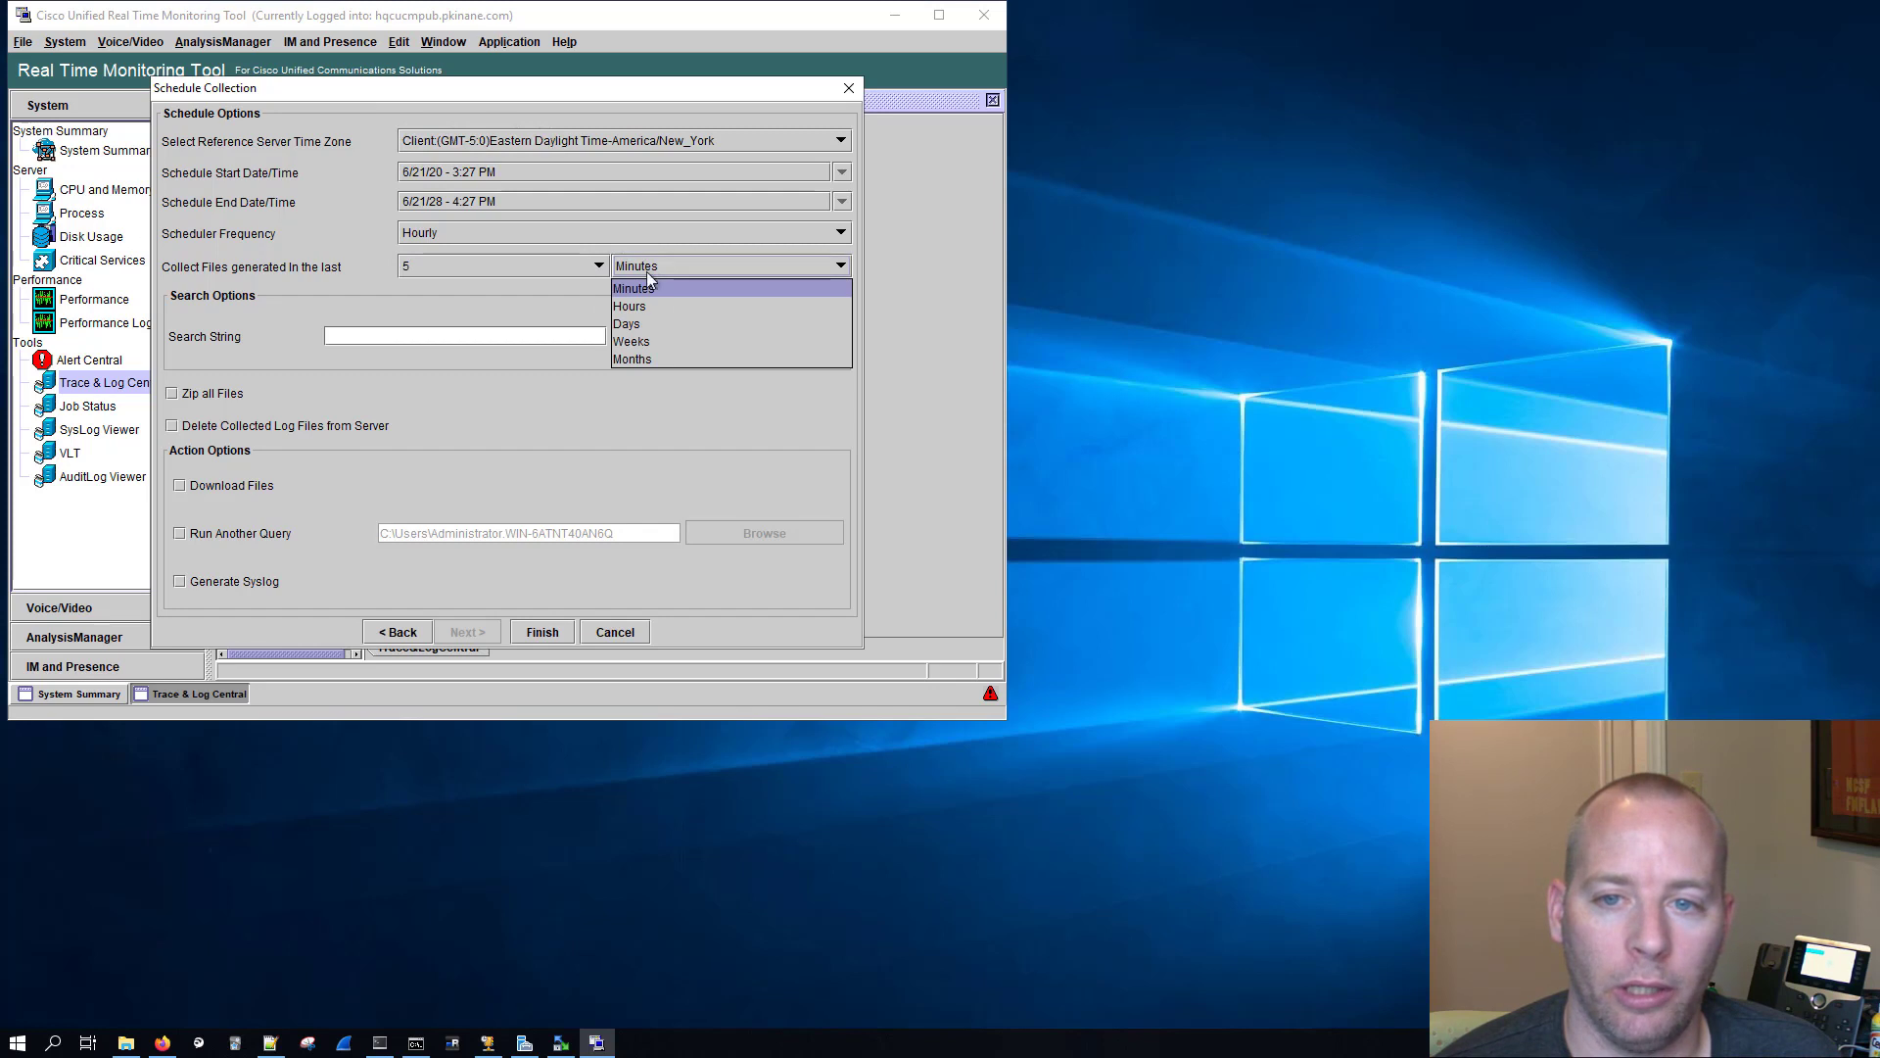
{"action": "left_click", "coordinate": [644, 307]}
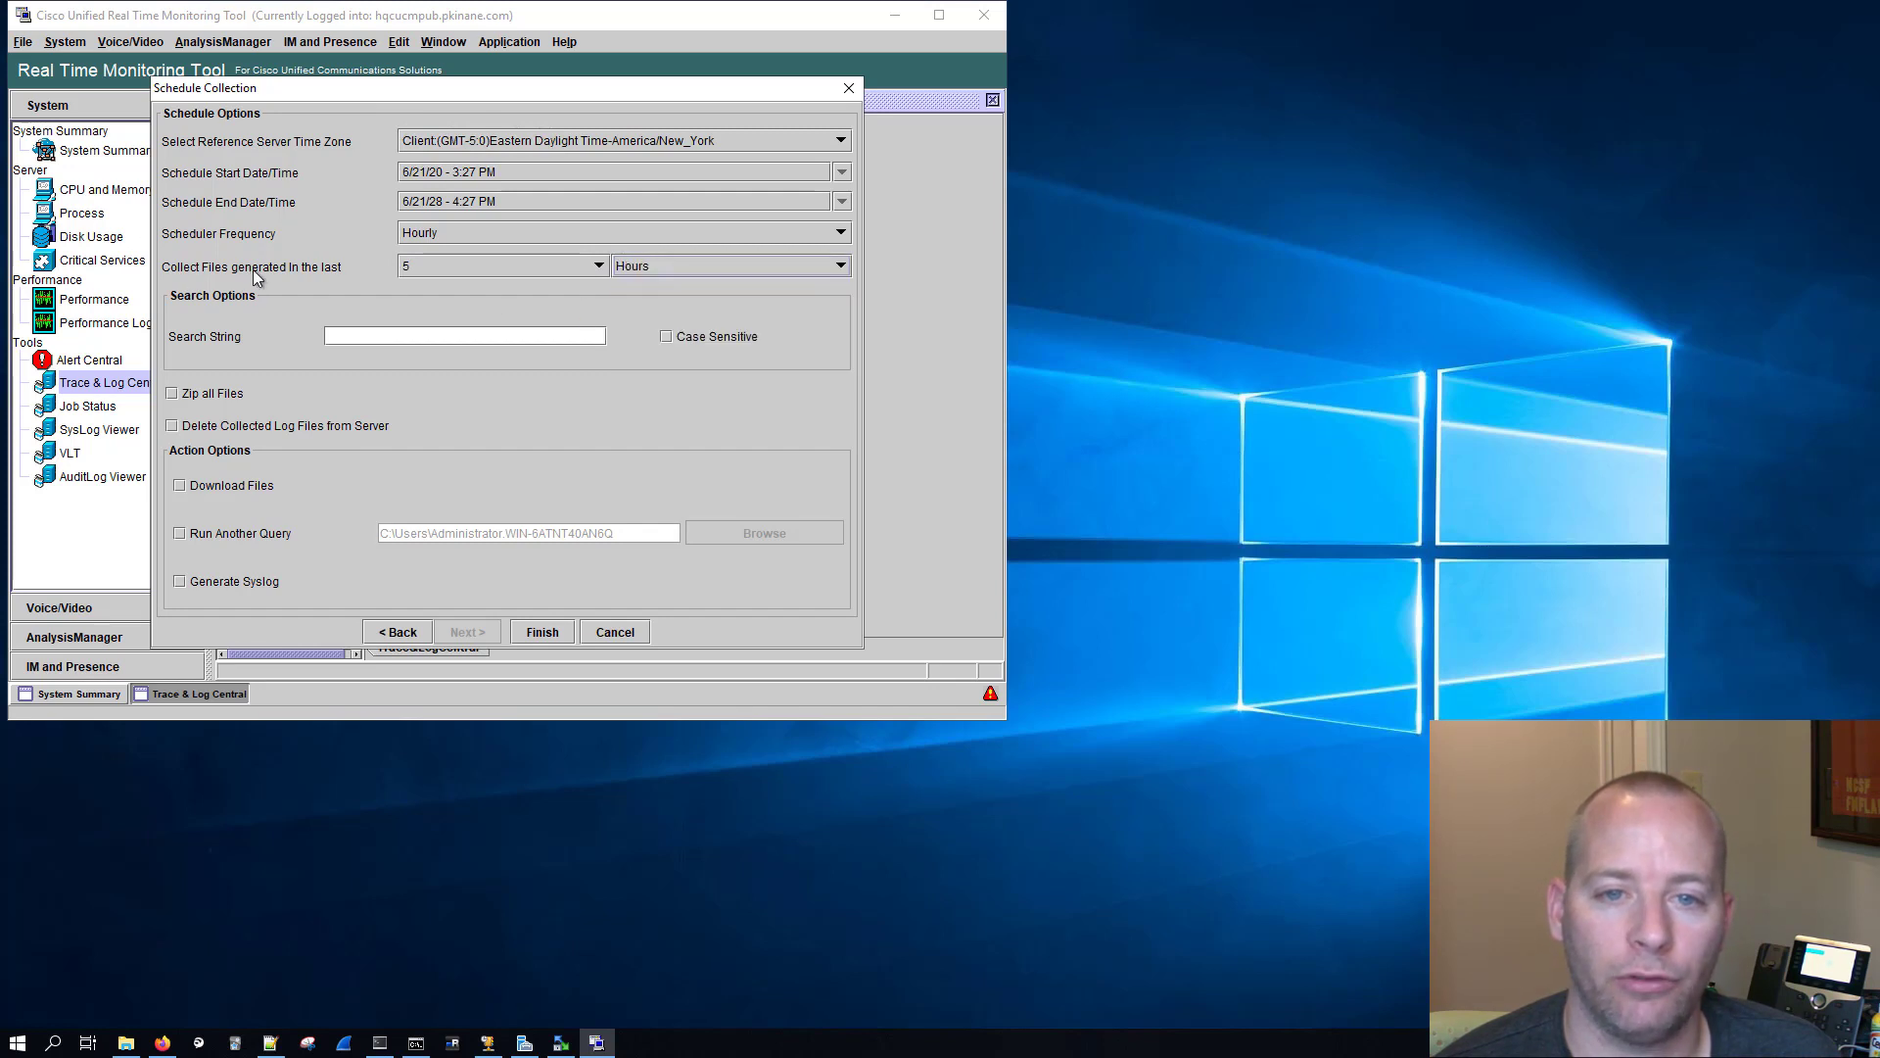
{"action": "left_click", "coordinate": [427, 263]}
{"action": "left_click", "coordinate": [414, 286]}
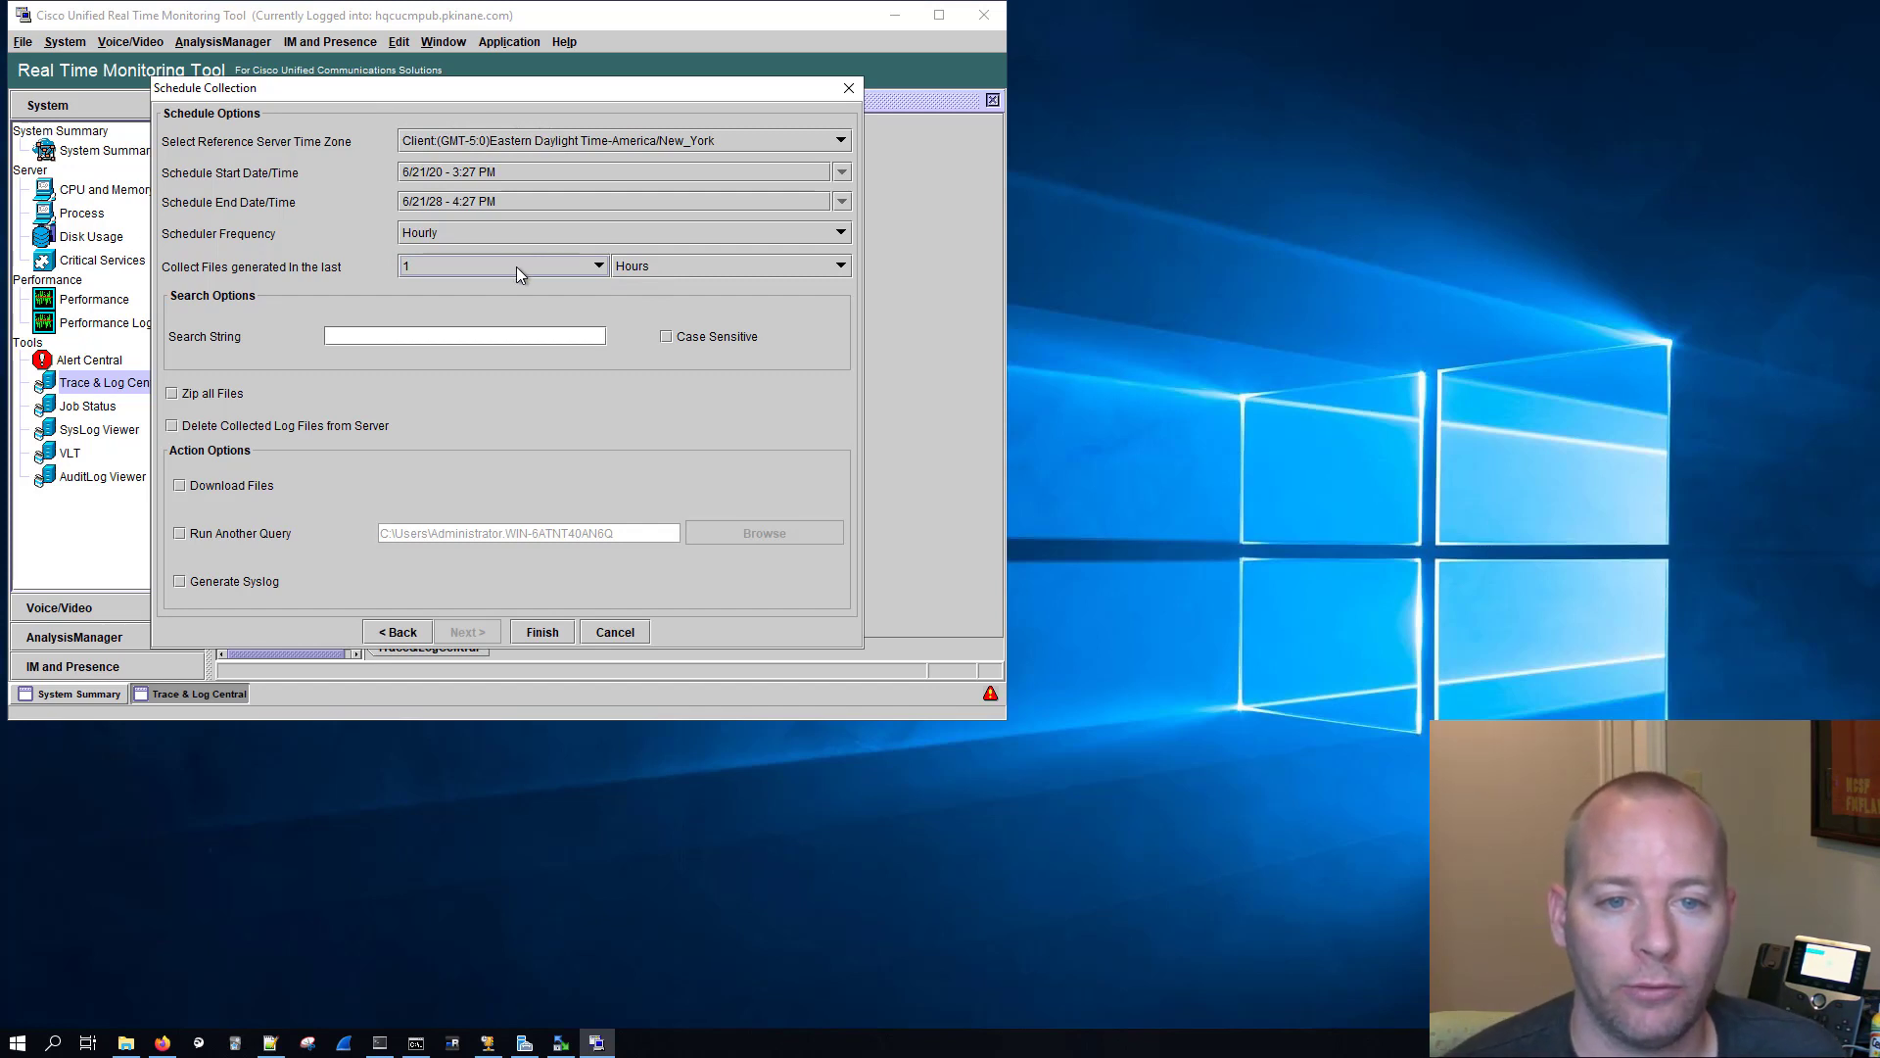
Step: Enable downloading of the collected files to an SFTP/FTP server, using the SFTP protocol
{"action": "left_click", "coordinate": [180, 487]}
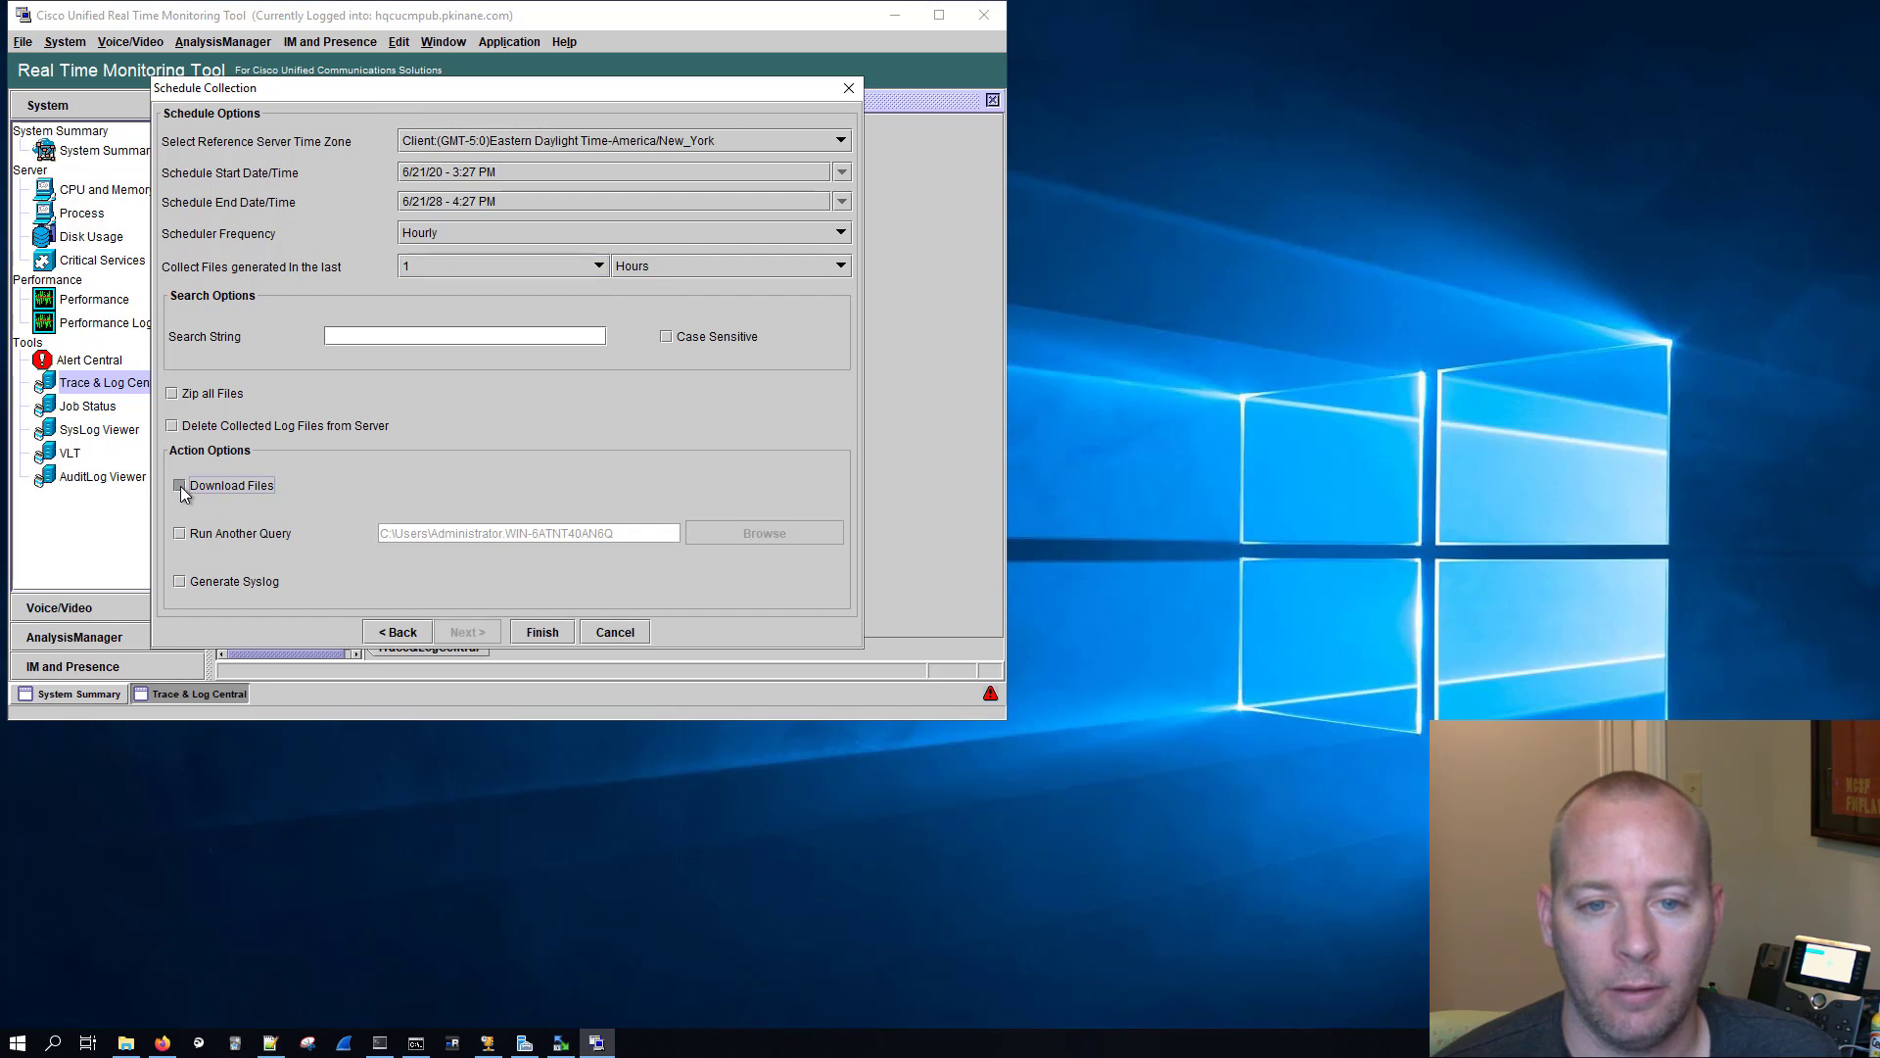
{"action": "left_click", "coordinate": [366, 274]}
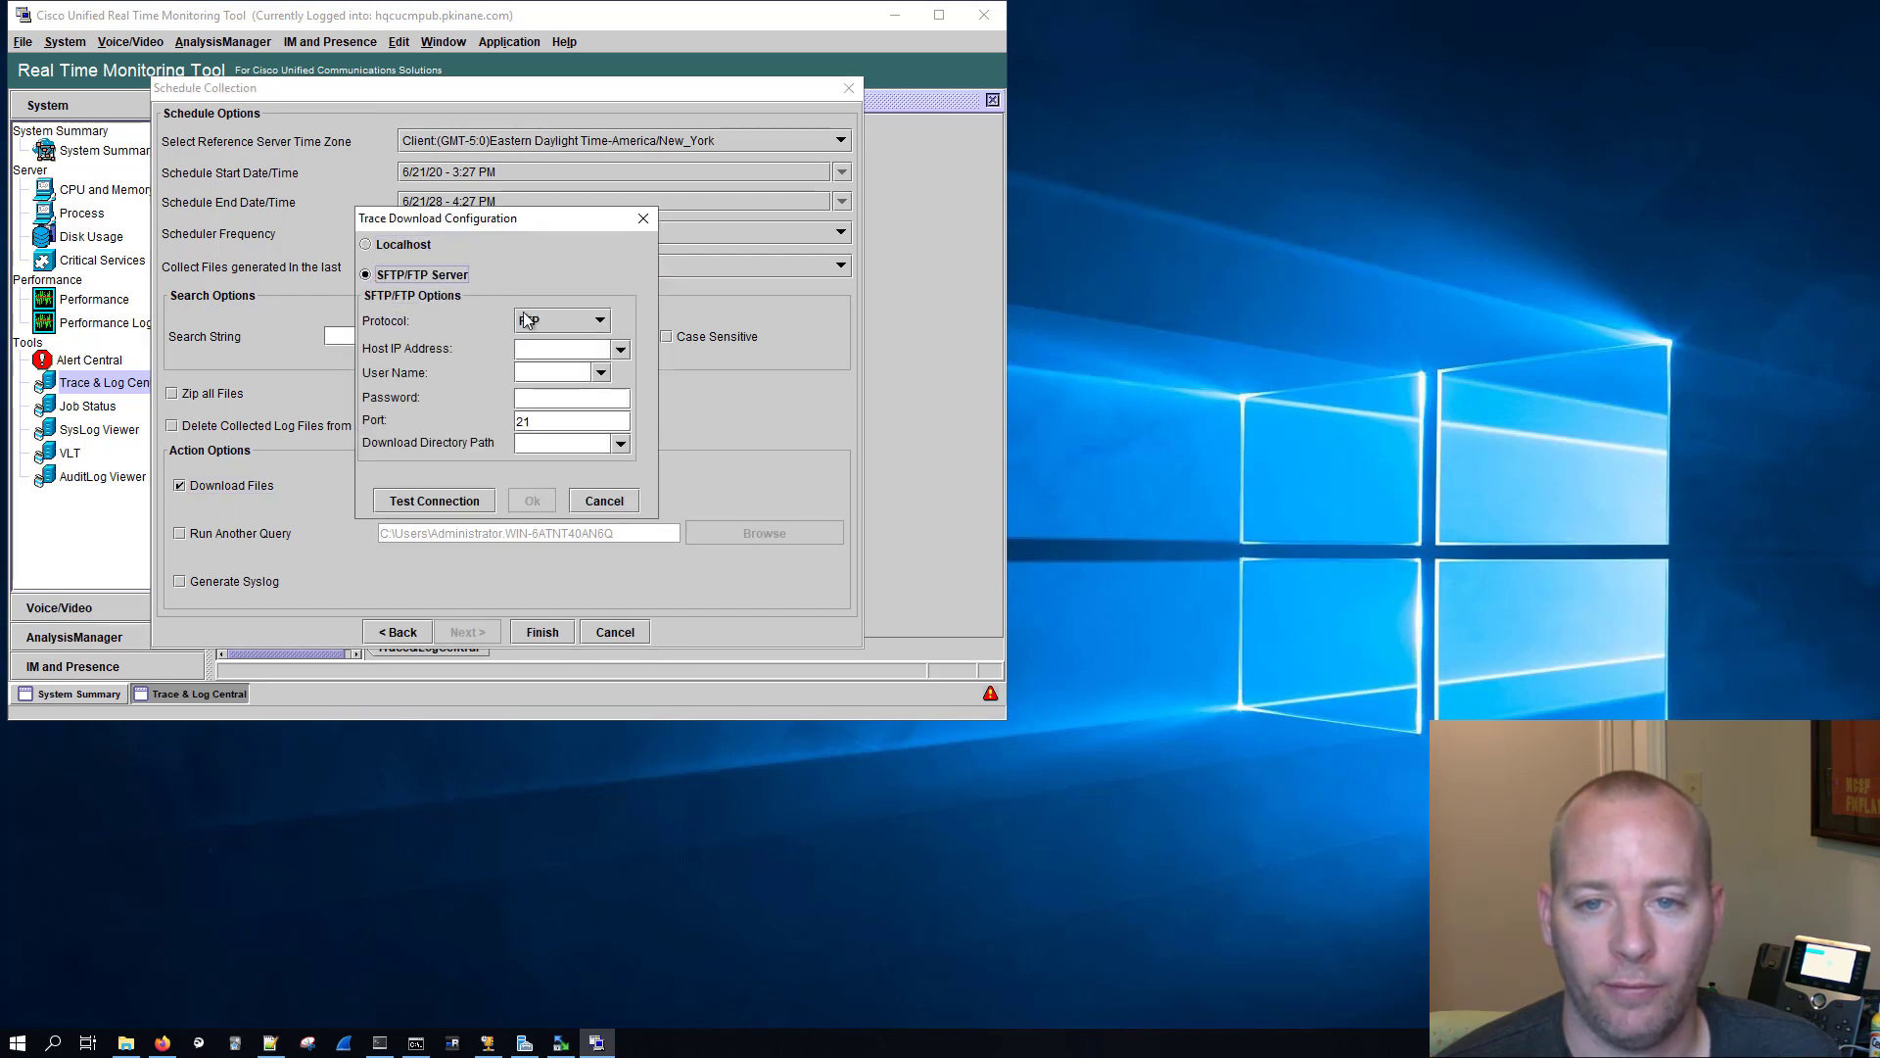
{"action": "left_click", "coordinate": [599, 321]}
{"action": "left_click", "coordinate": [548, 359]}
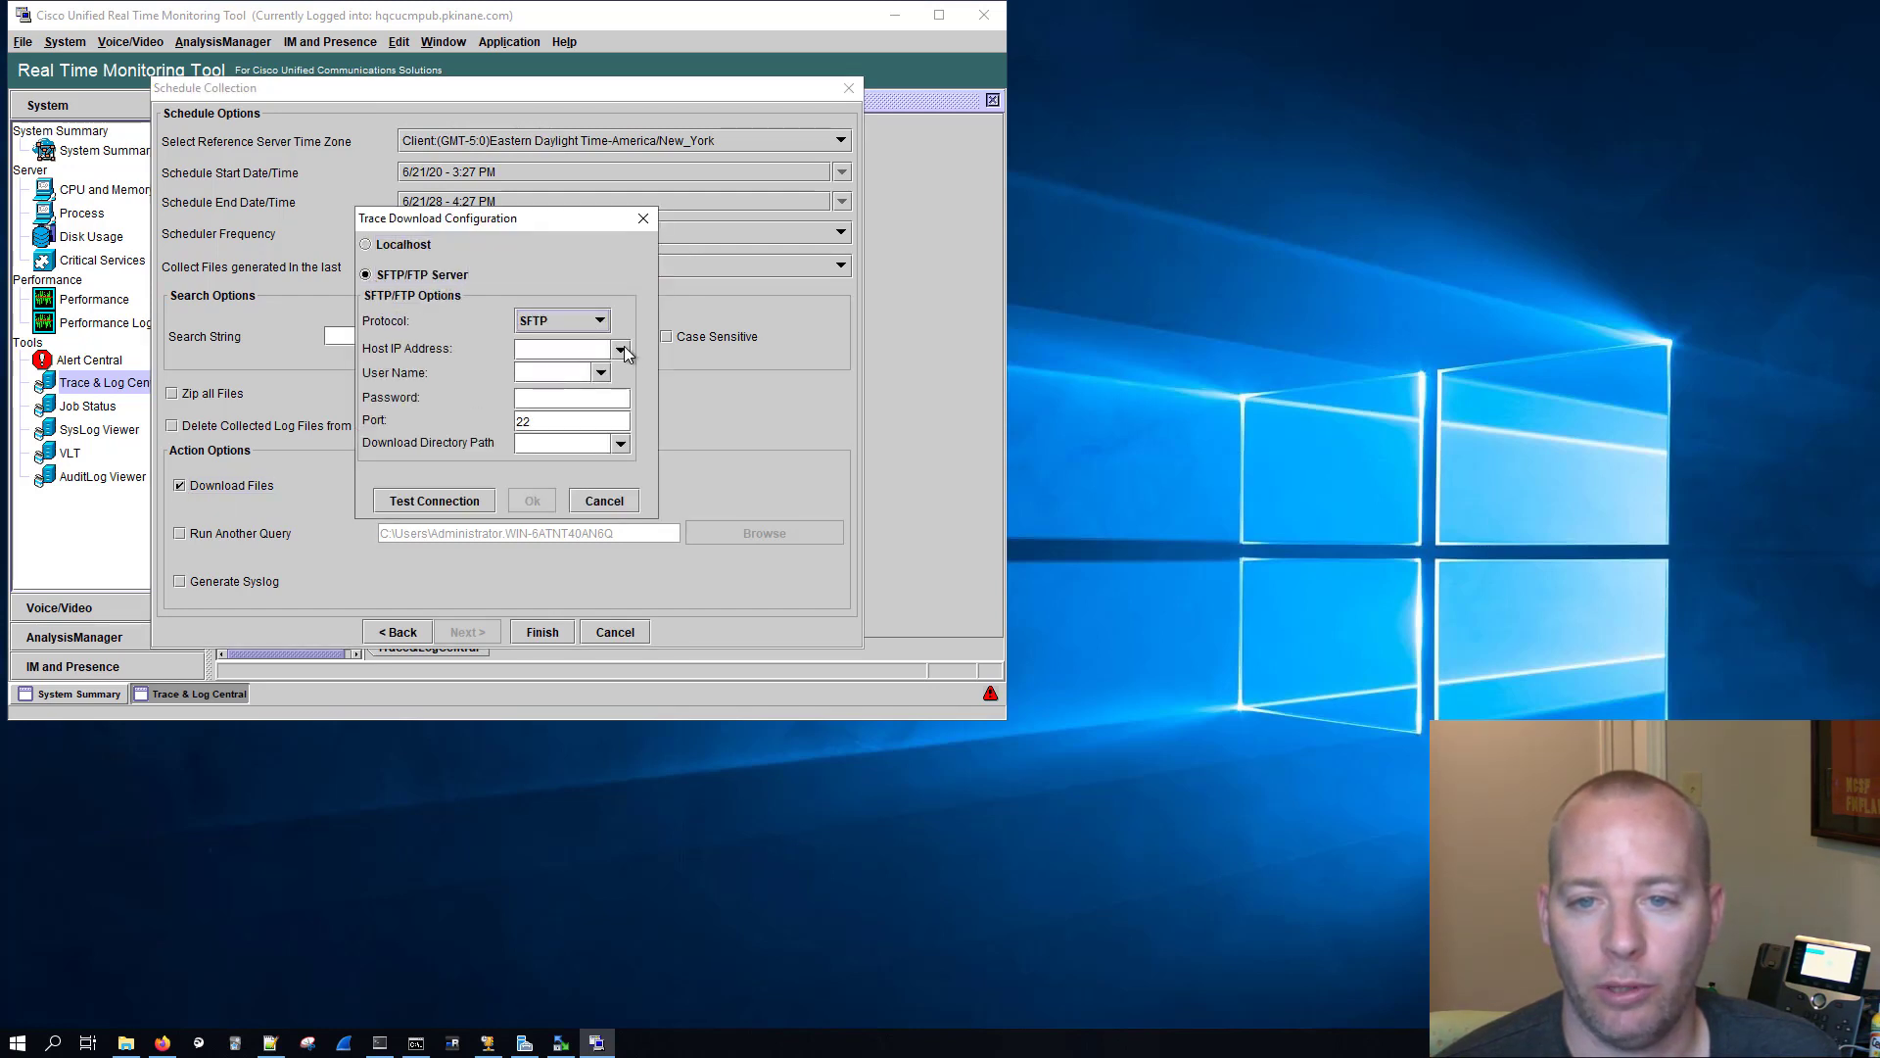
Step: Set the SFTP host to pcd.pkinane.com and the user name to adminsftp, and enter the account password
{"action": "left_click", "coordinate": [578, 351]}
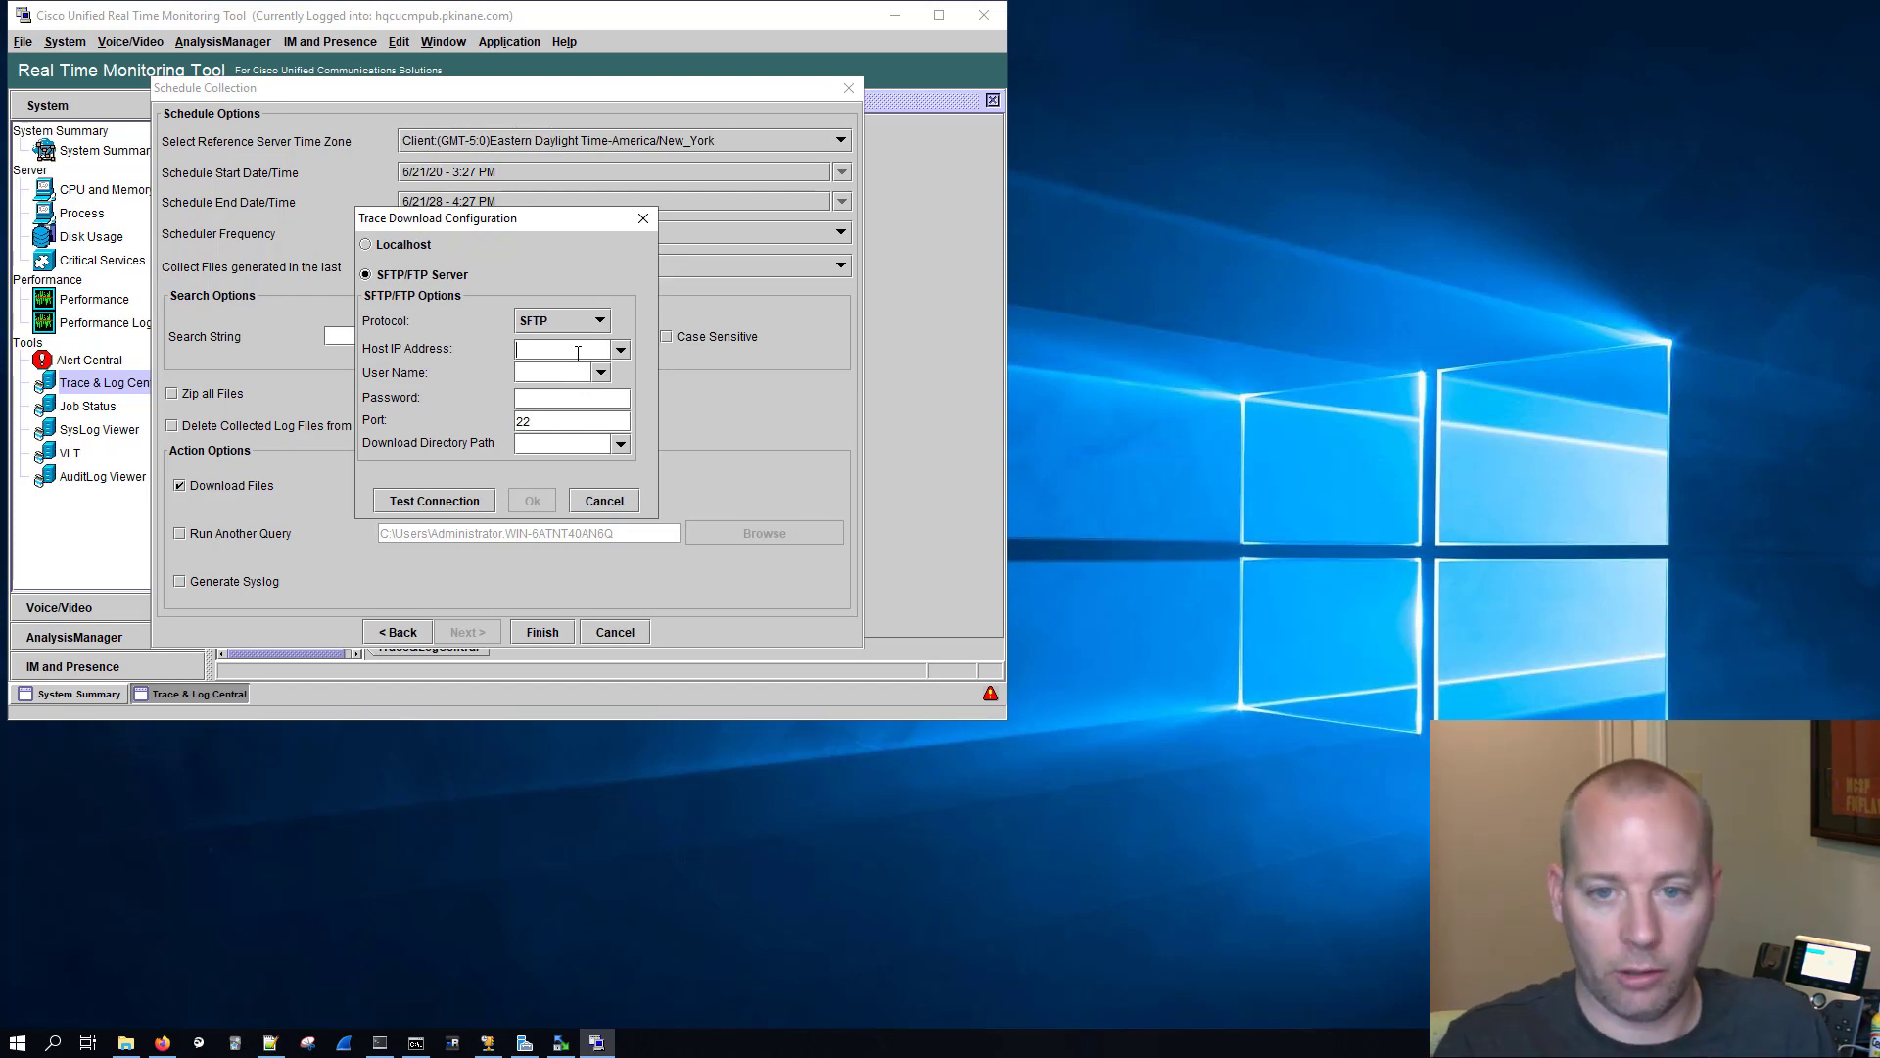
{"action": "type", "text": "pcd.pki"}
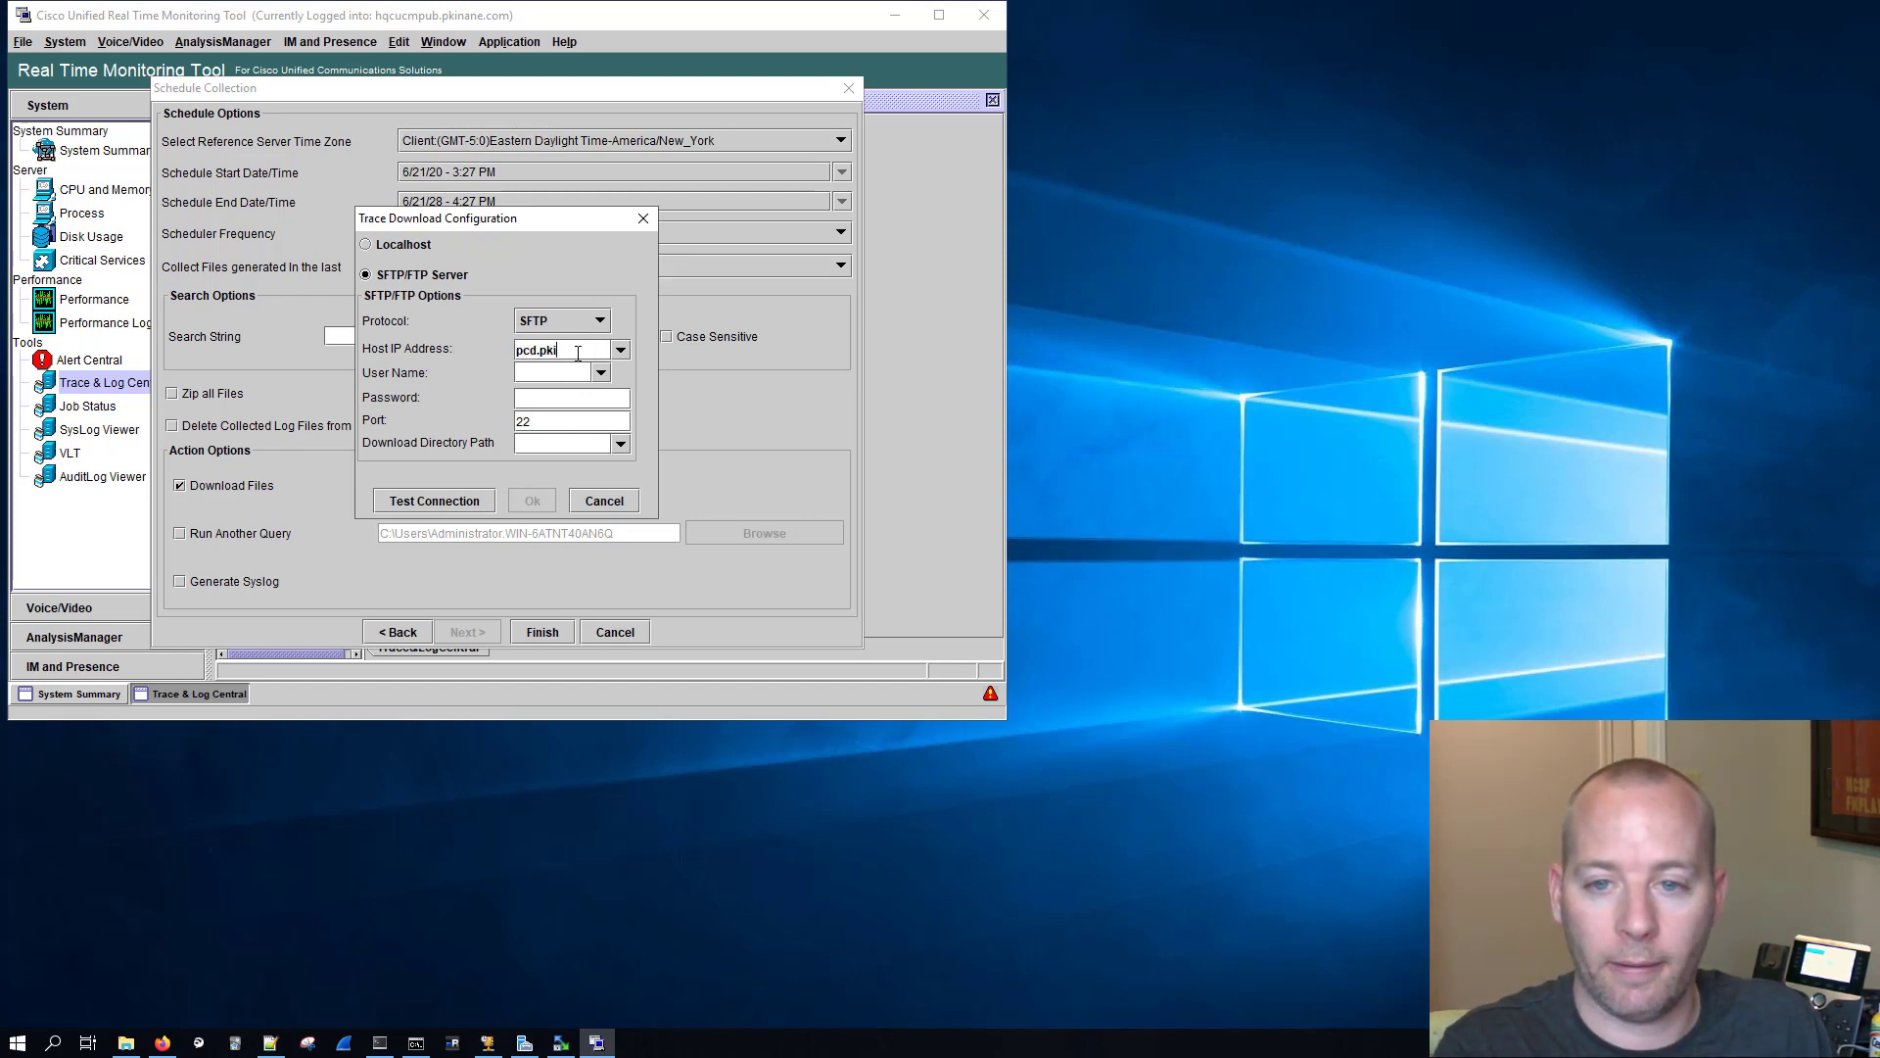
{"action": "type", "text": "nane.com"}
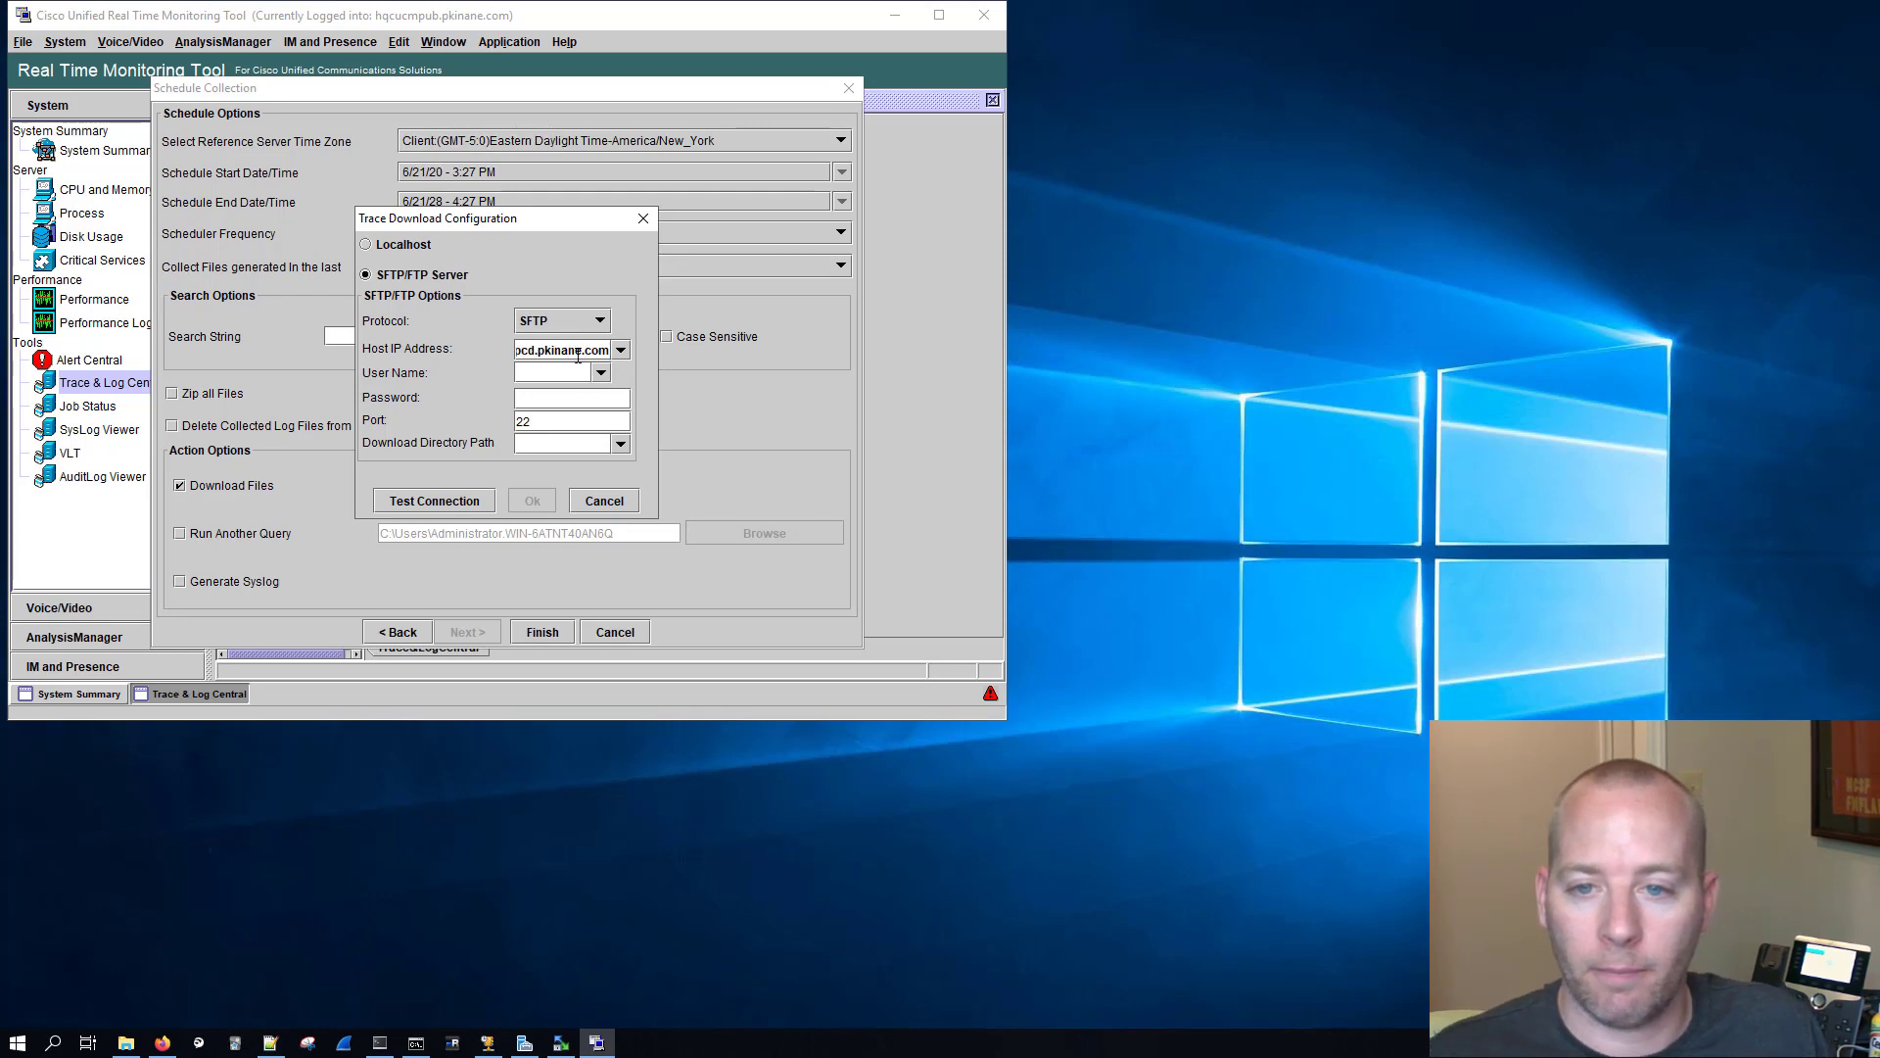
{"action": "left_click", "coordinate": [571, 373]}
{"action": "type", "text": "adminsftp"}
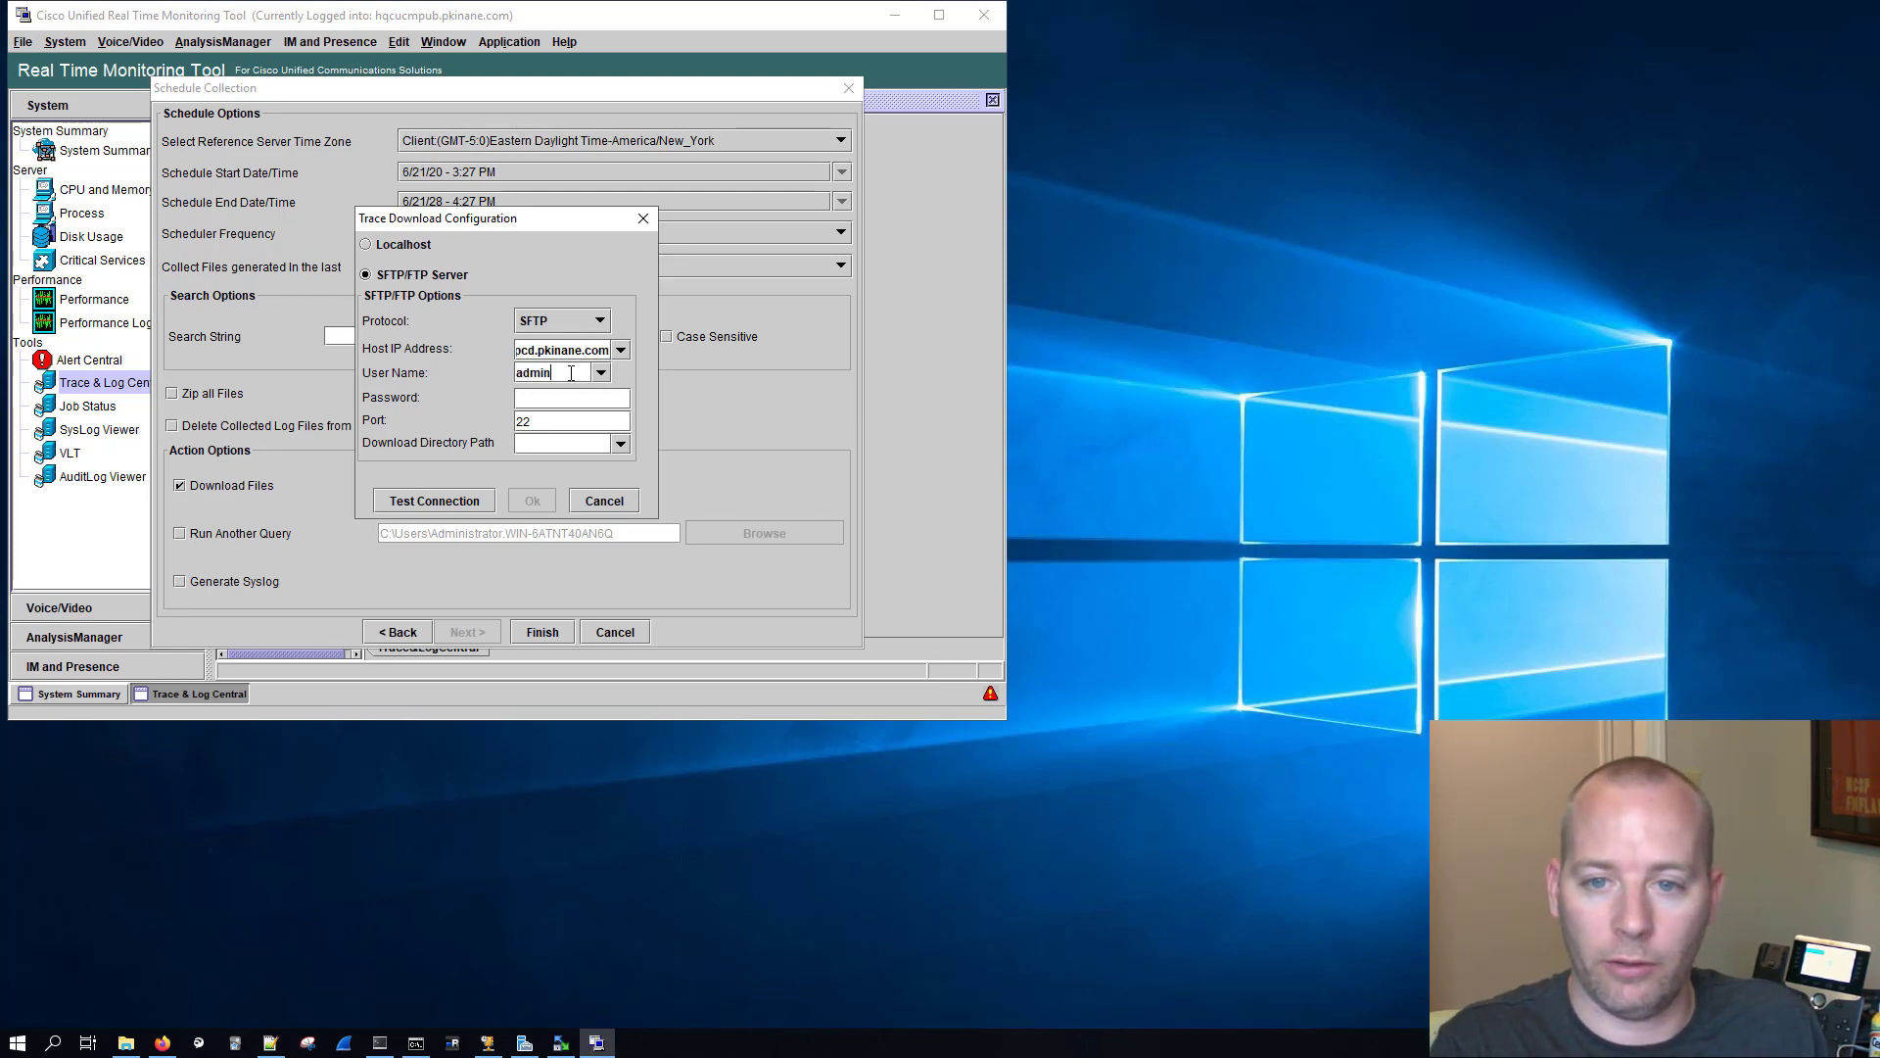
{"action": "left_click", "coordinate": [547, 401]}
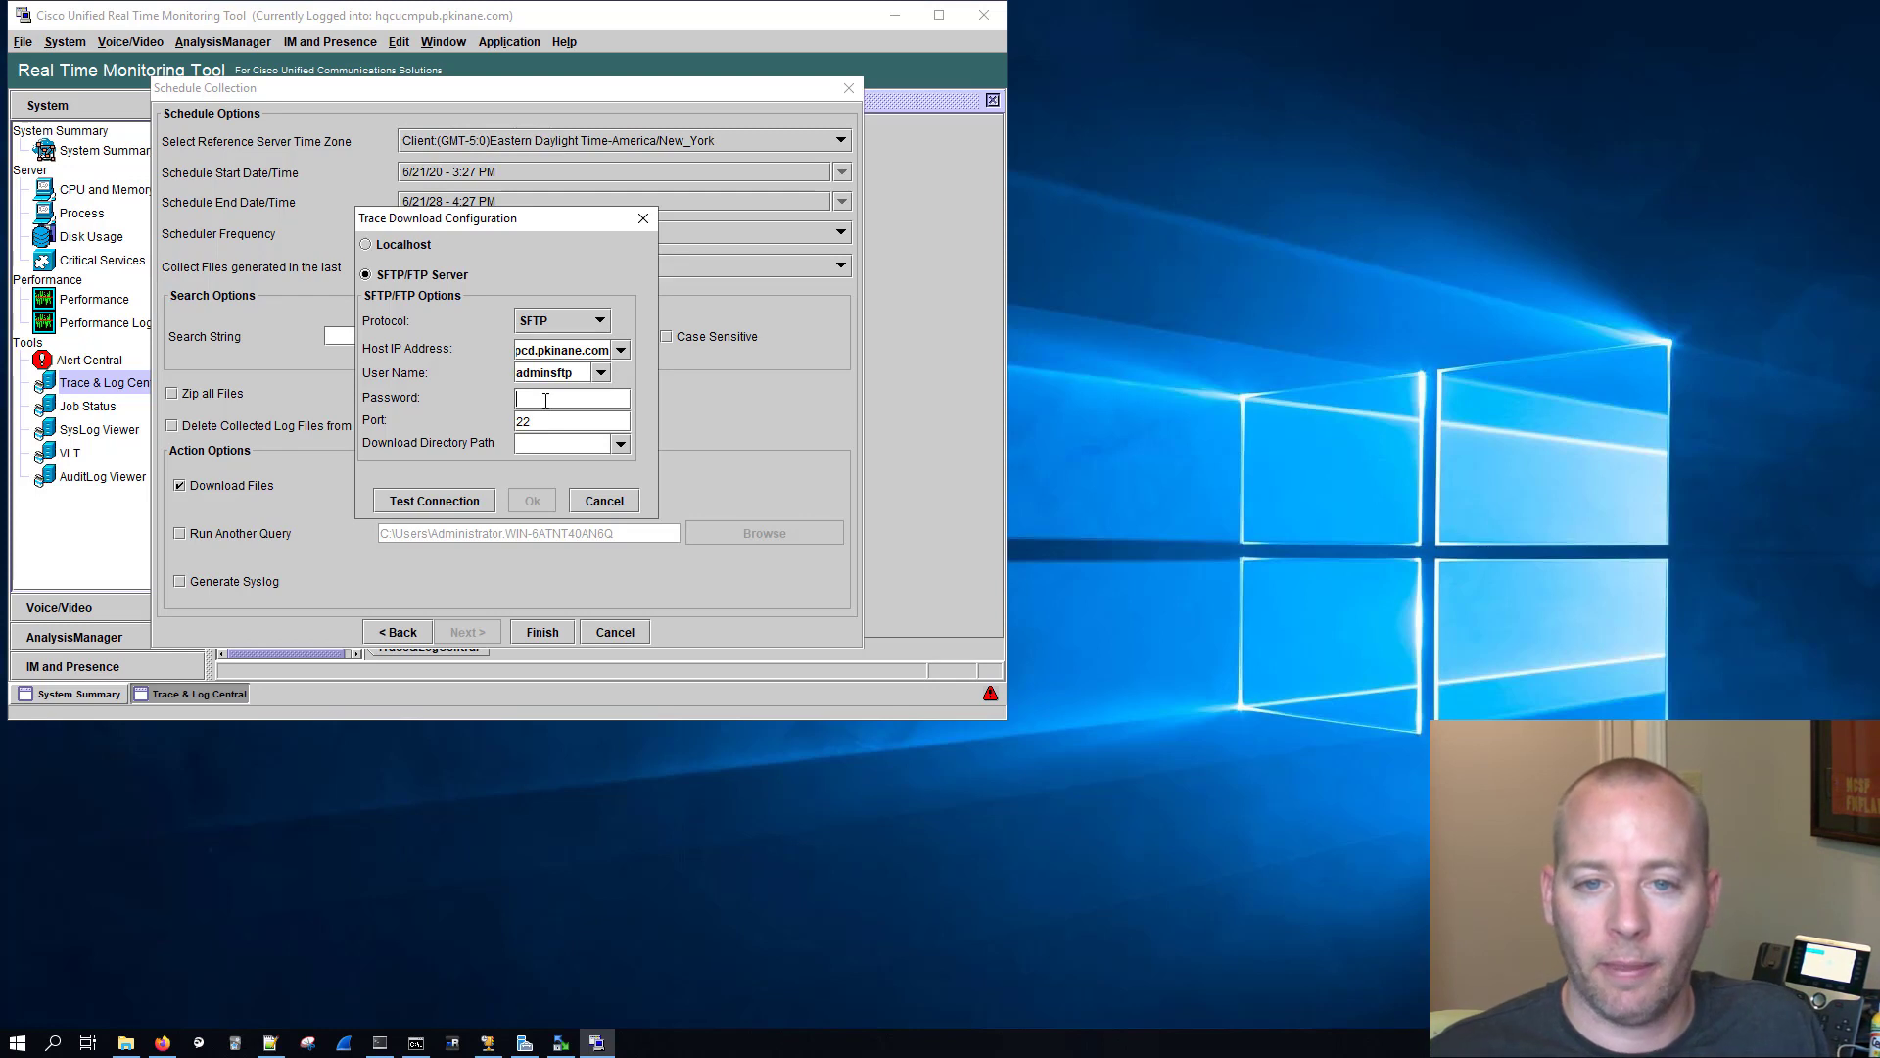
{"action": "type", "text": "********"}
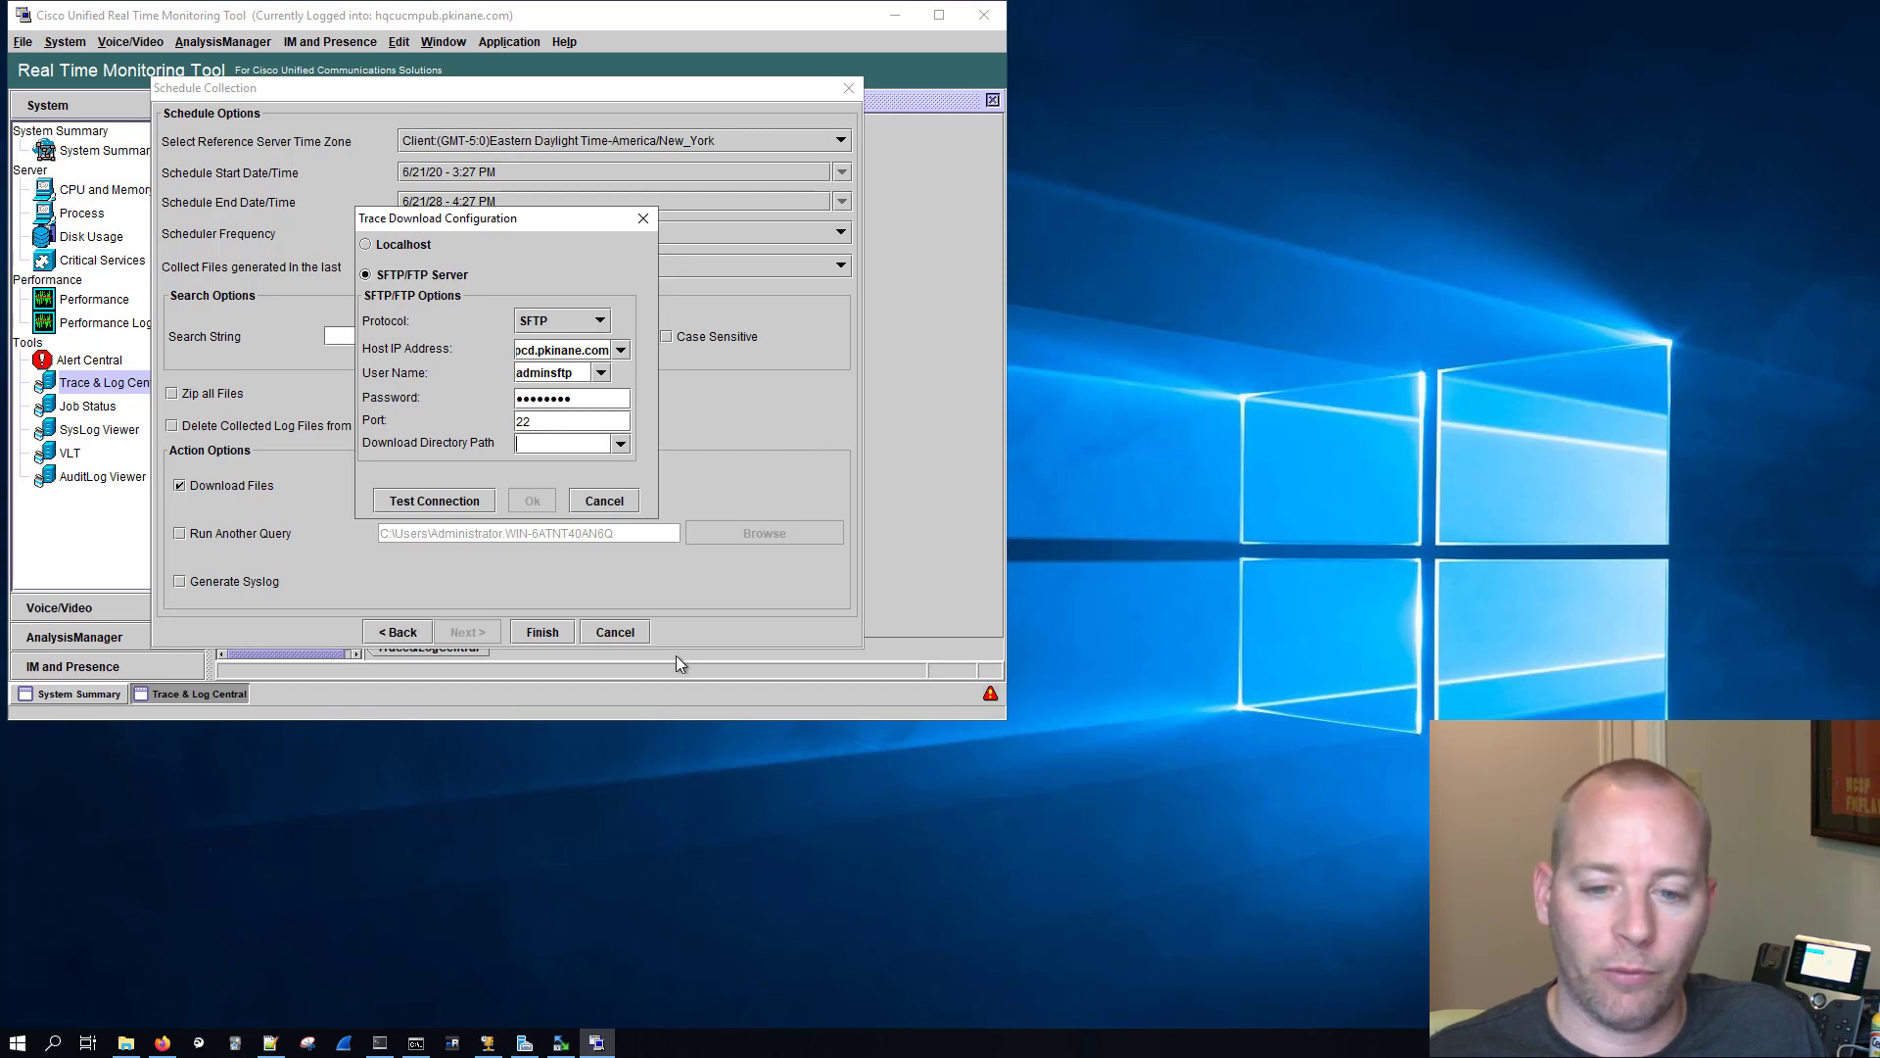
Step: Switch to WinSCP and create a folder named hq_scheduled_trace_collection in the remote /export directory
{"action": "left_click", "coordinate": [560, 1042]}
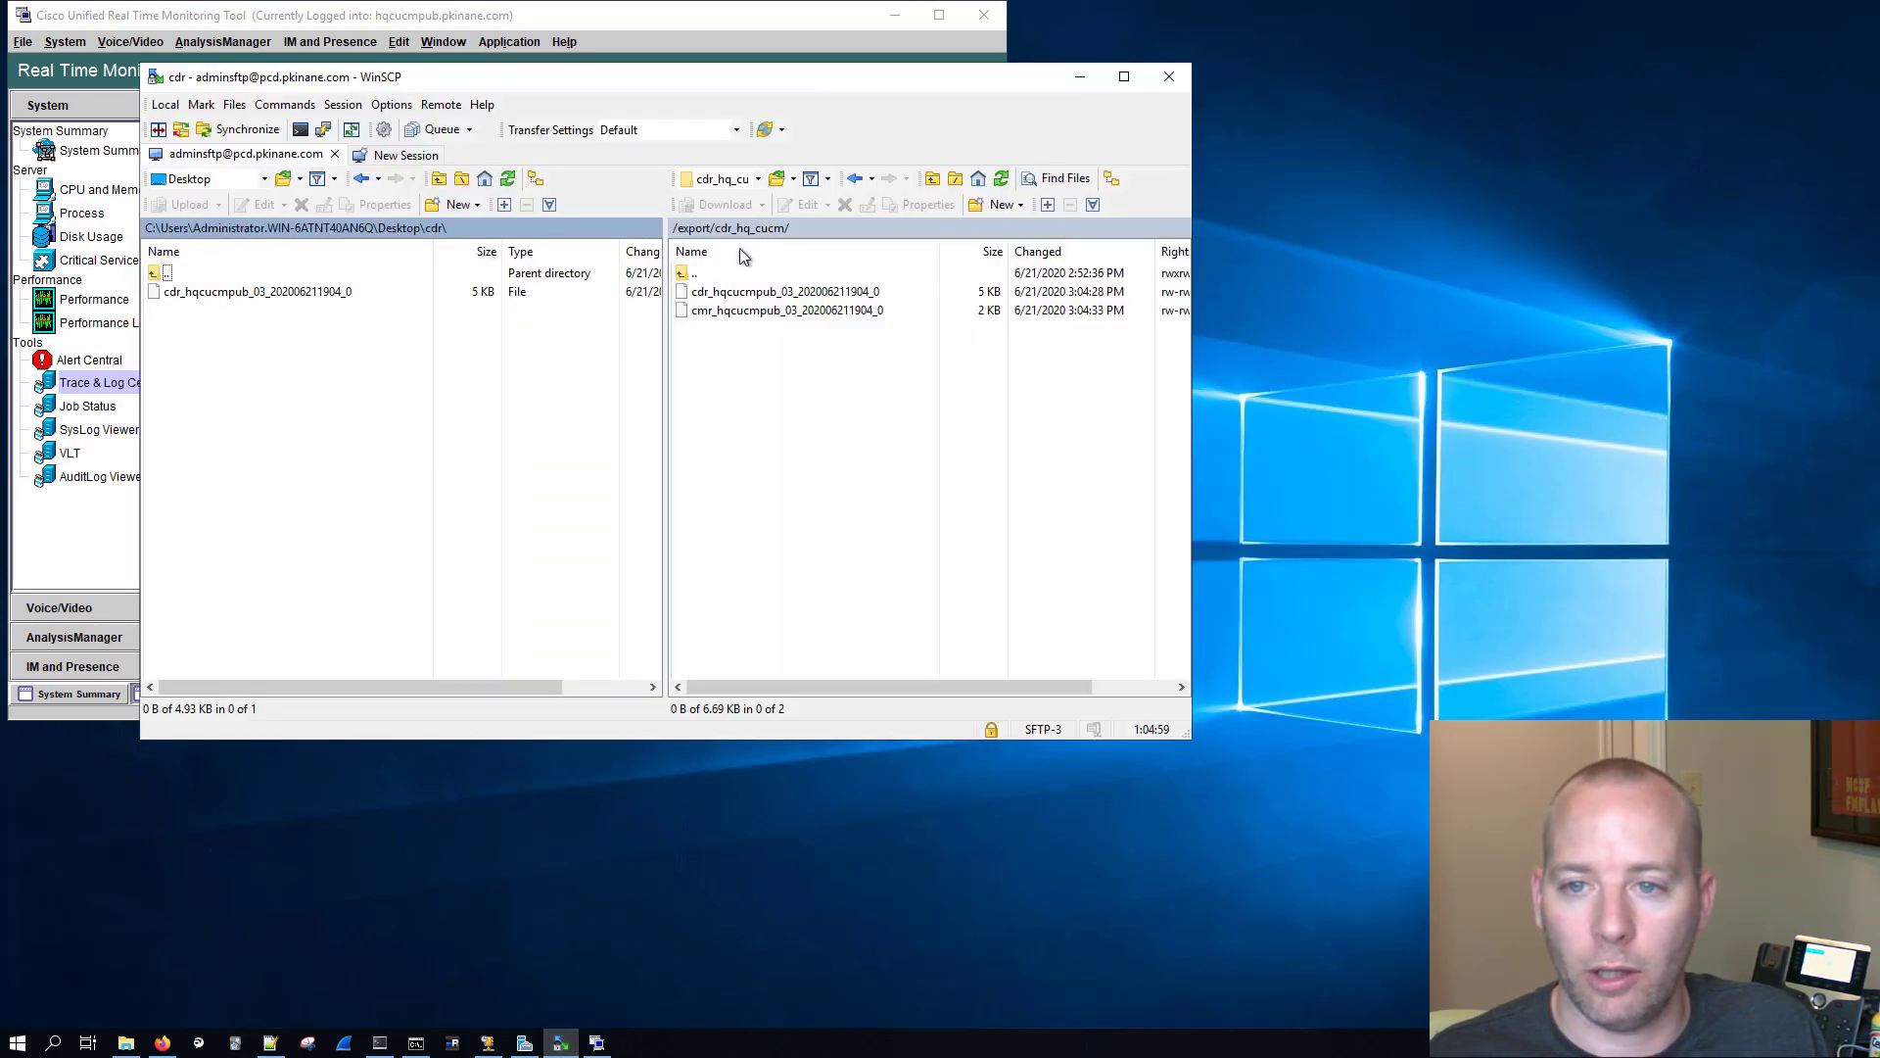
{"action": "double_click", "coordinate": [685, 274]}
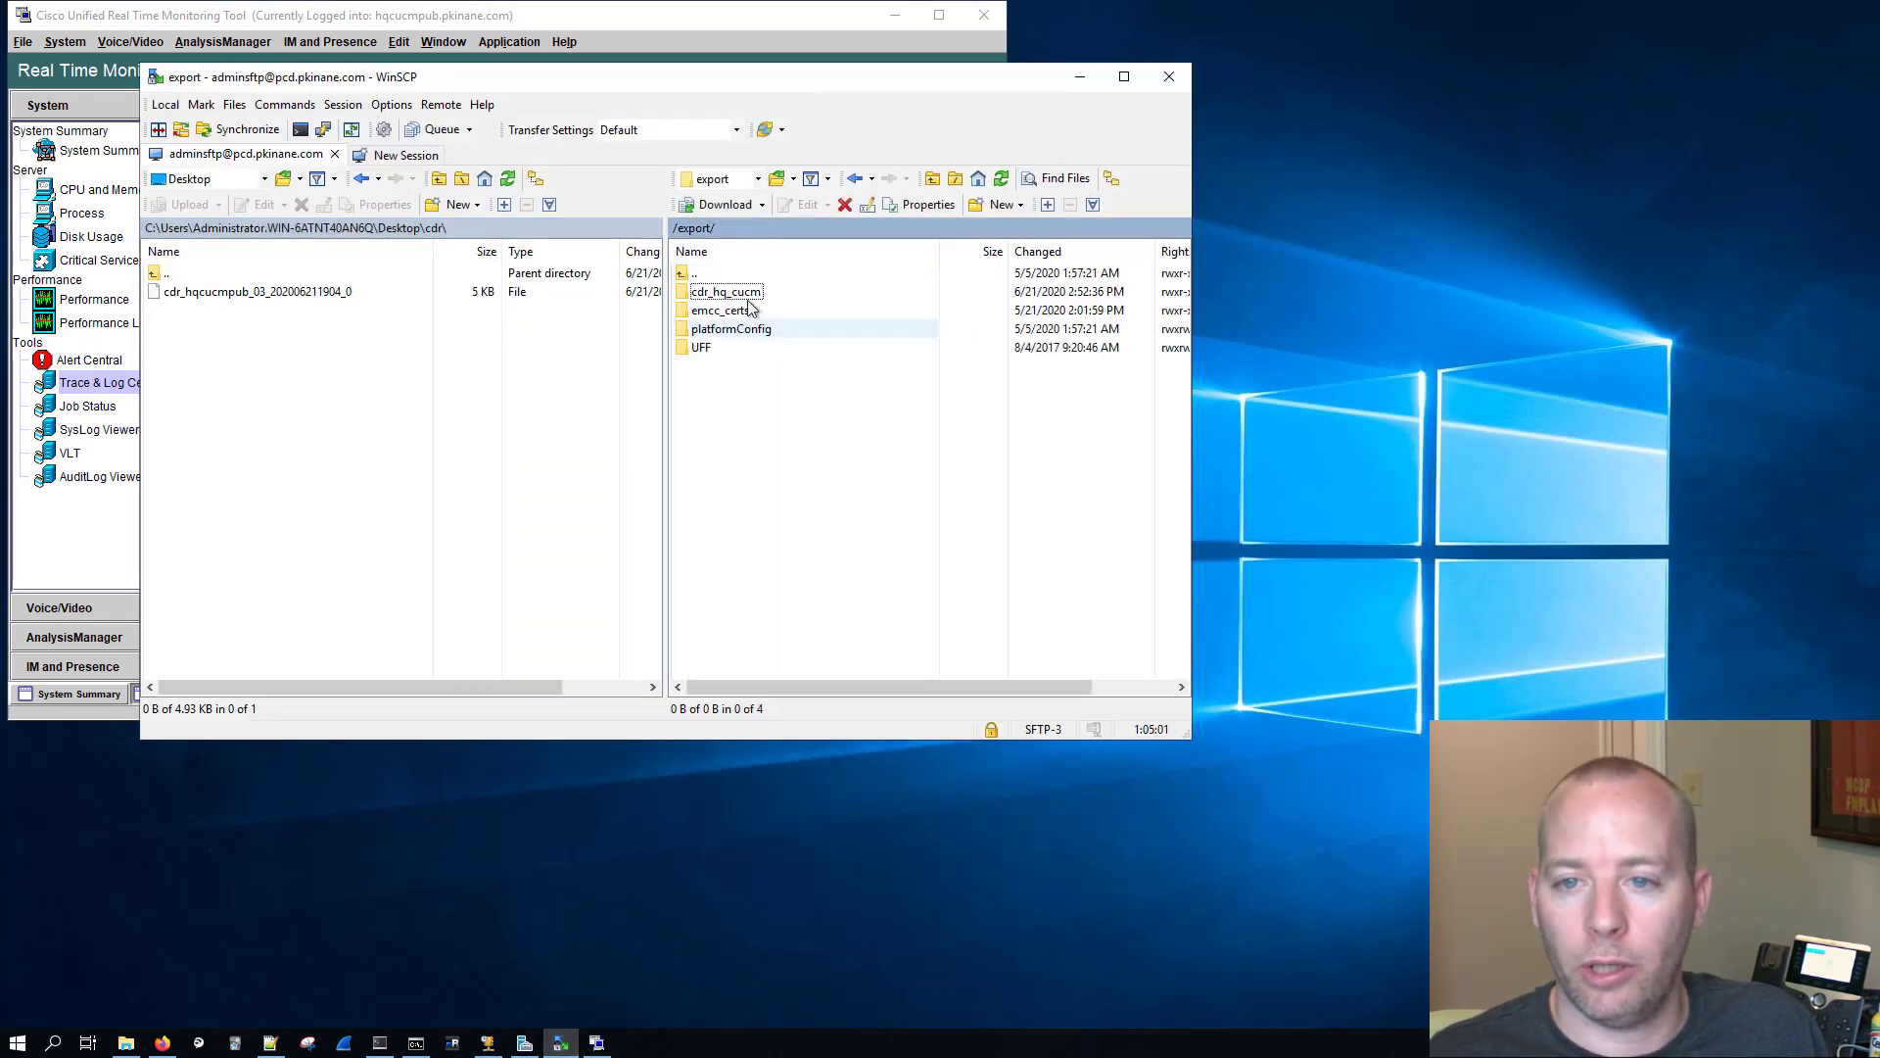
{"action": "left_click", "coordinate": [998, 205]}
{"action": "left_click", "coordinate": [945, 250]}
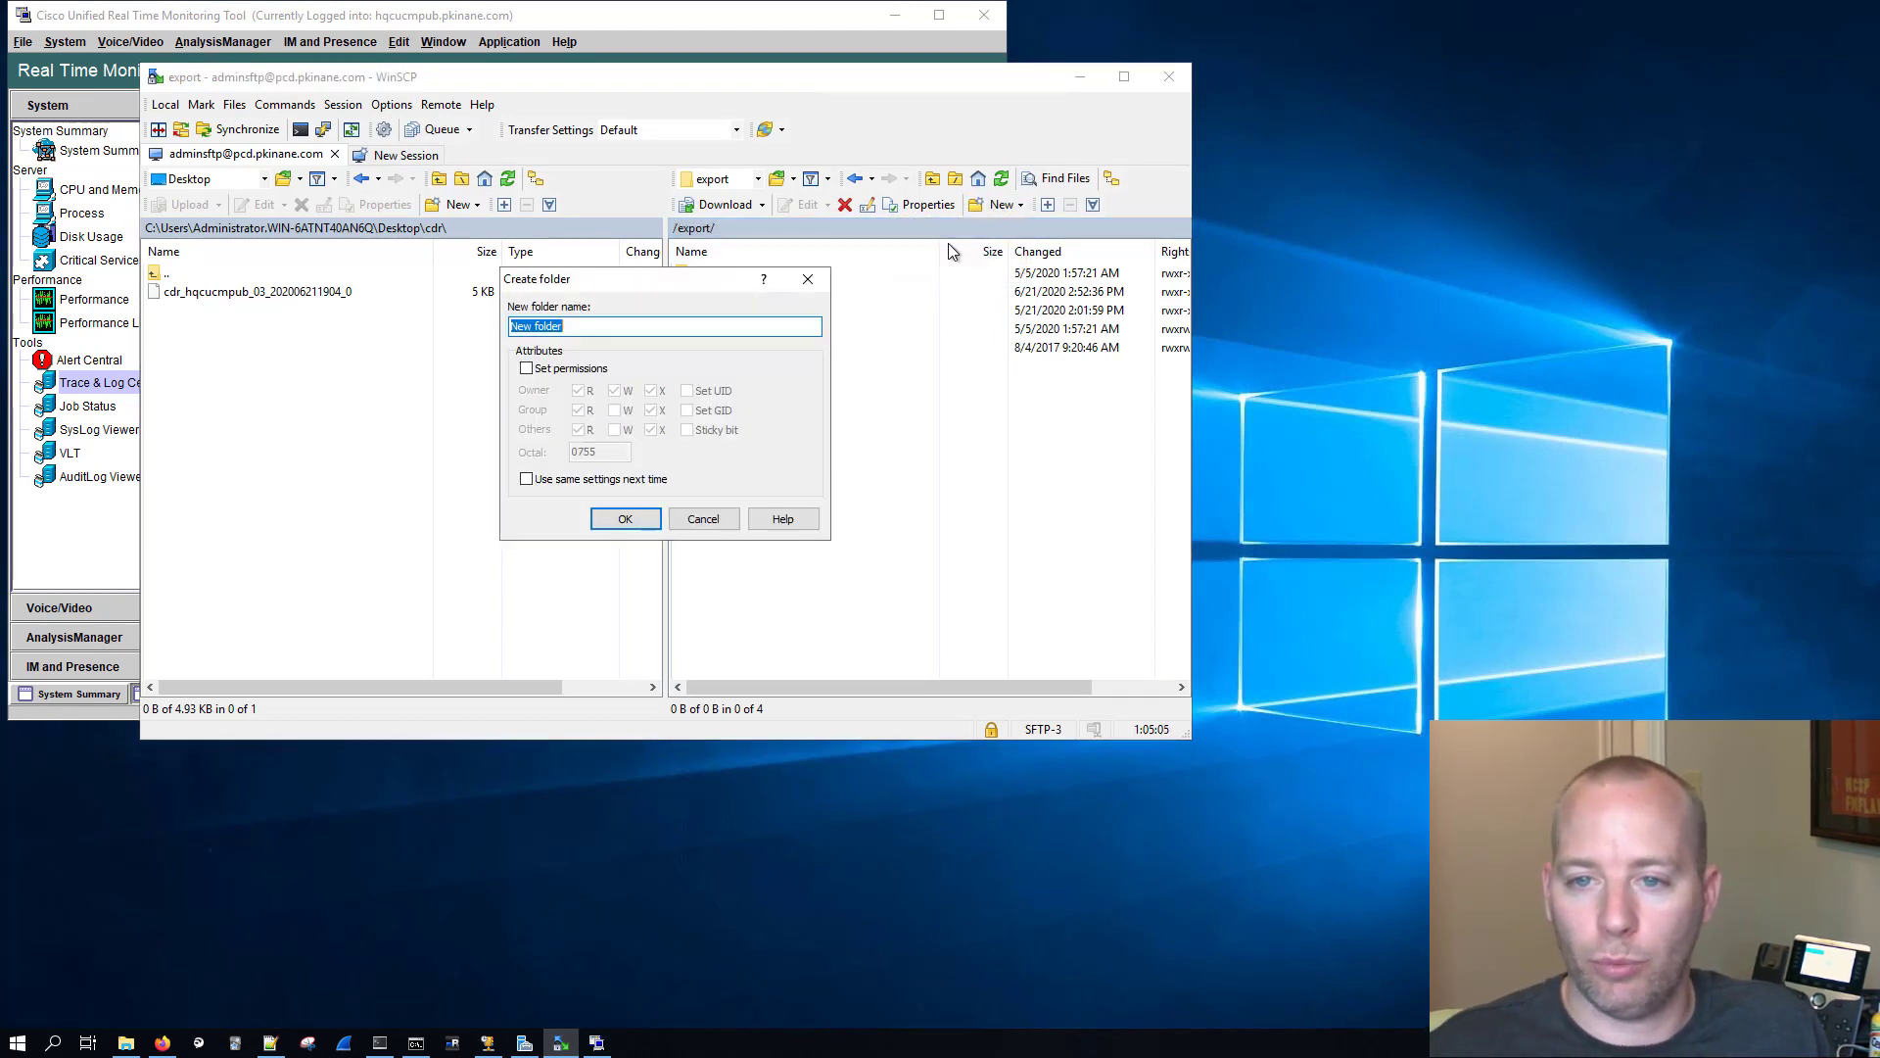
{"action": "type", "text": "hq_s"}
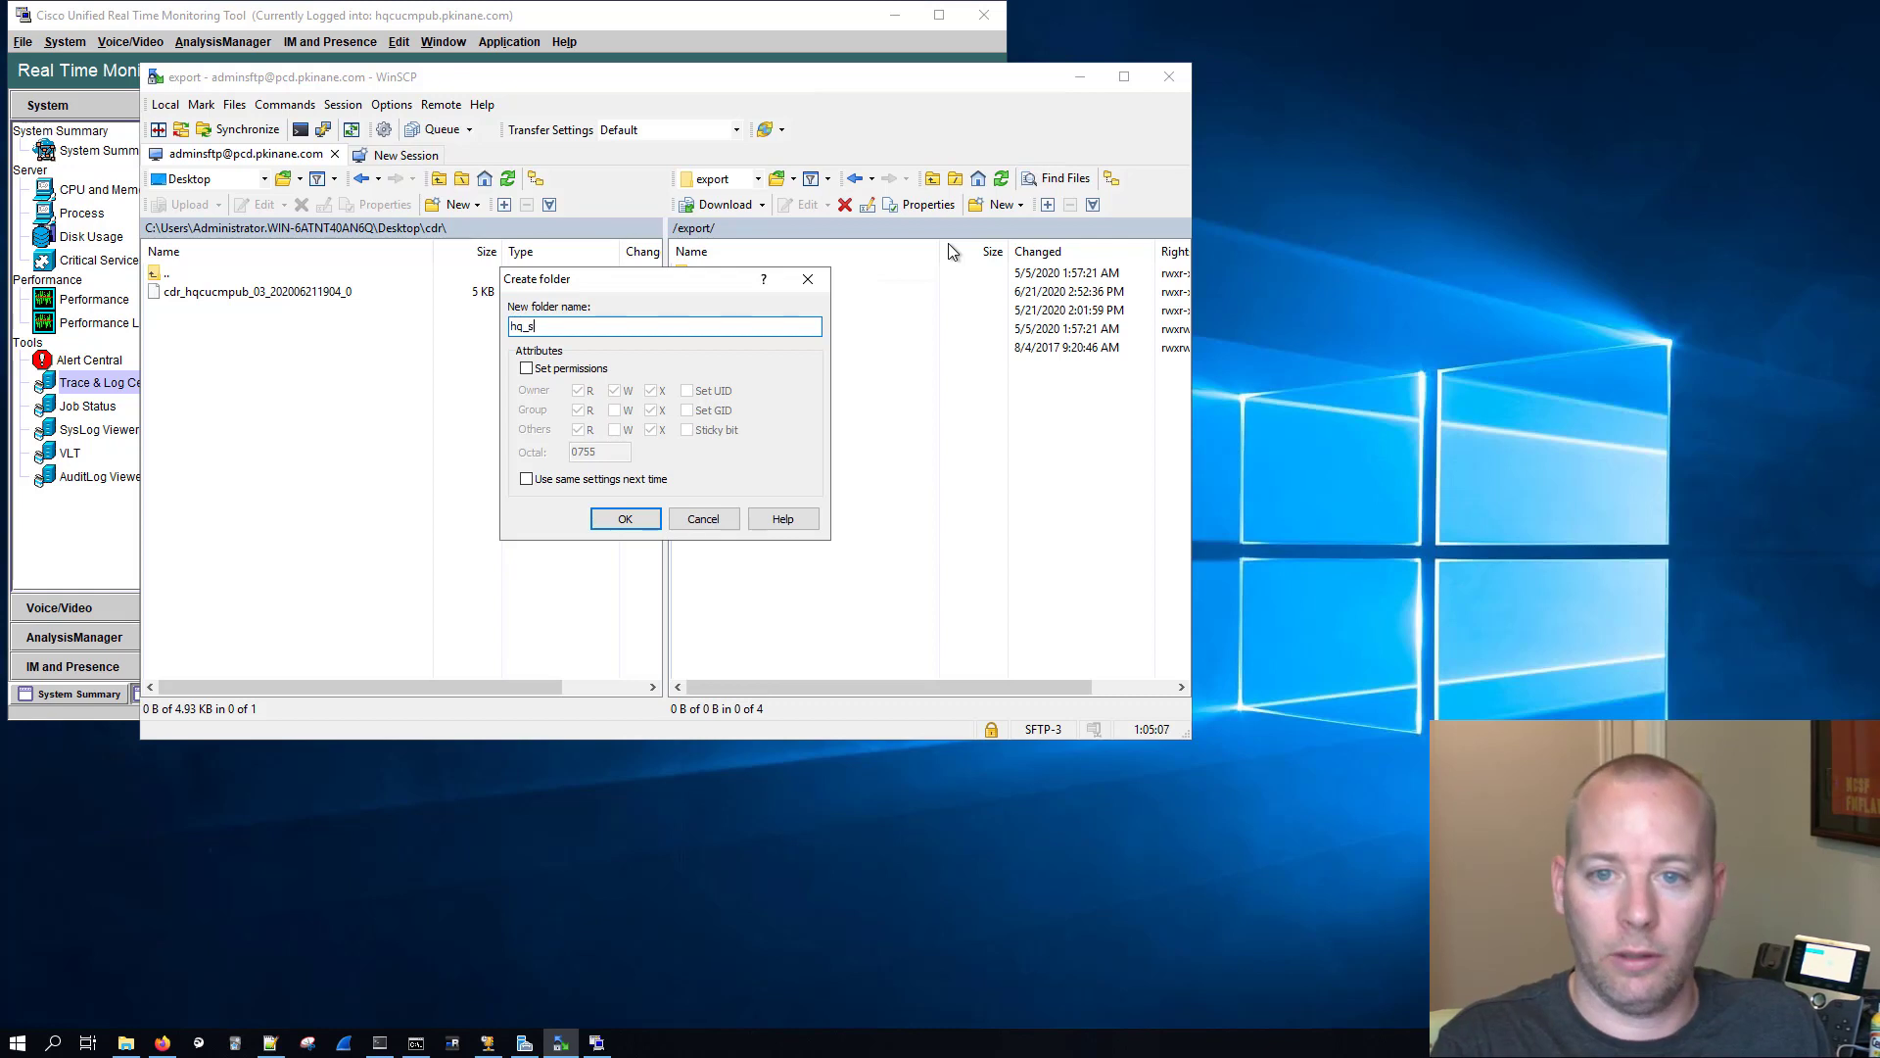
{"action": "type", "text": "cheduled_"}
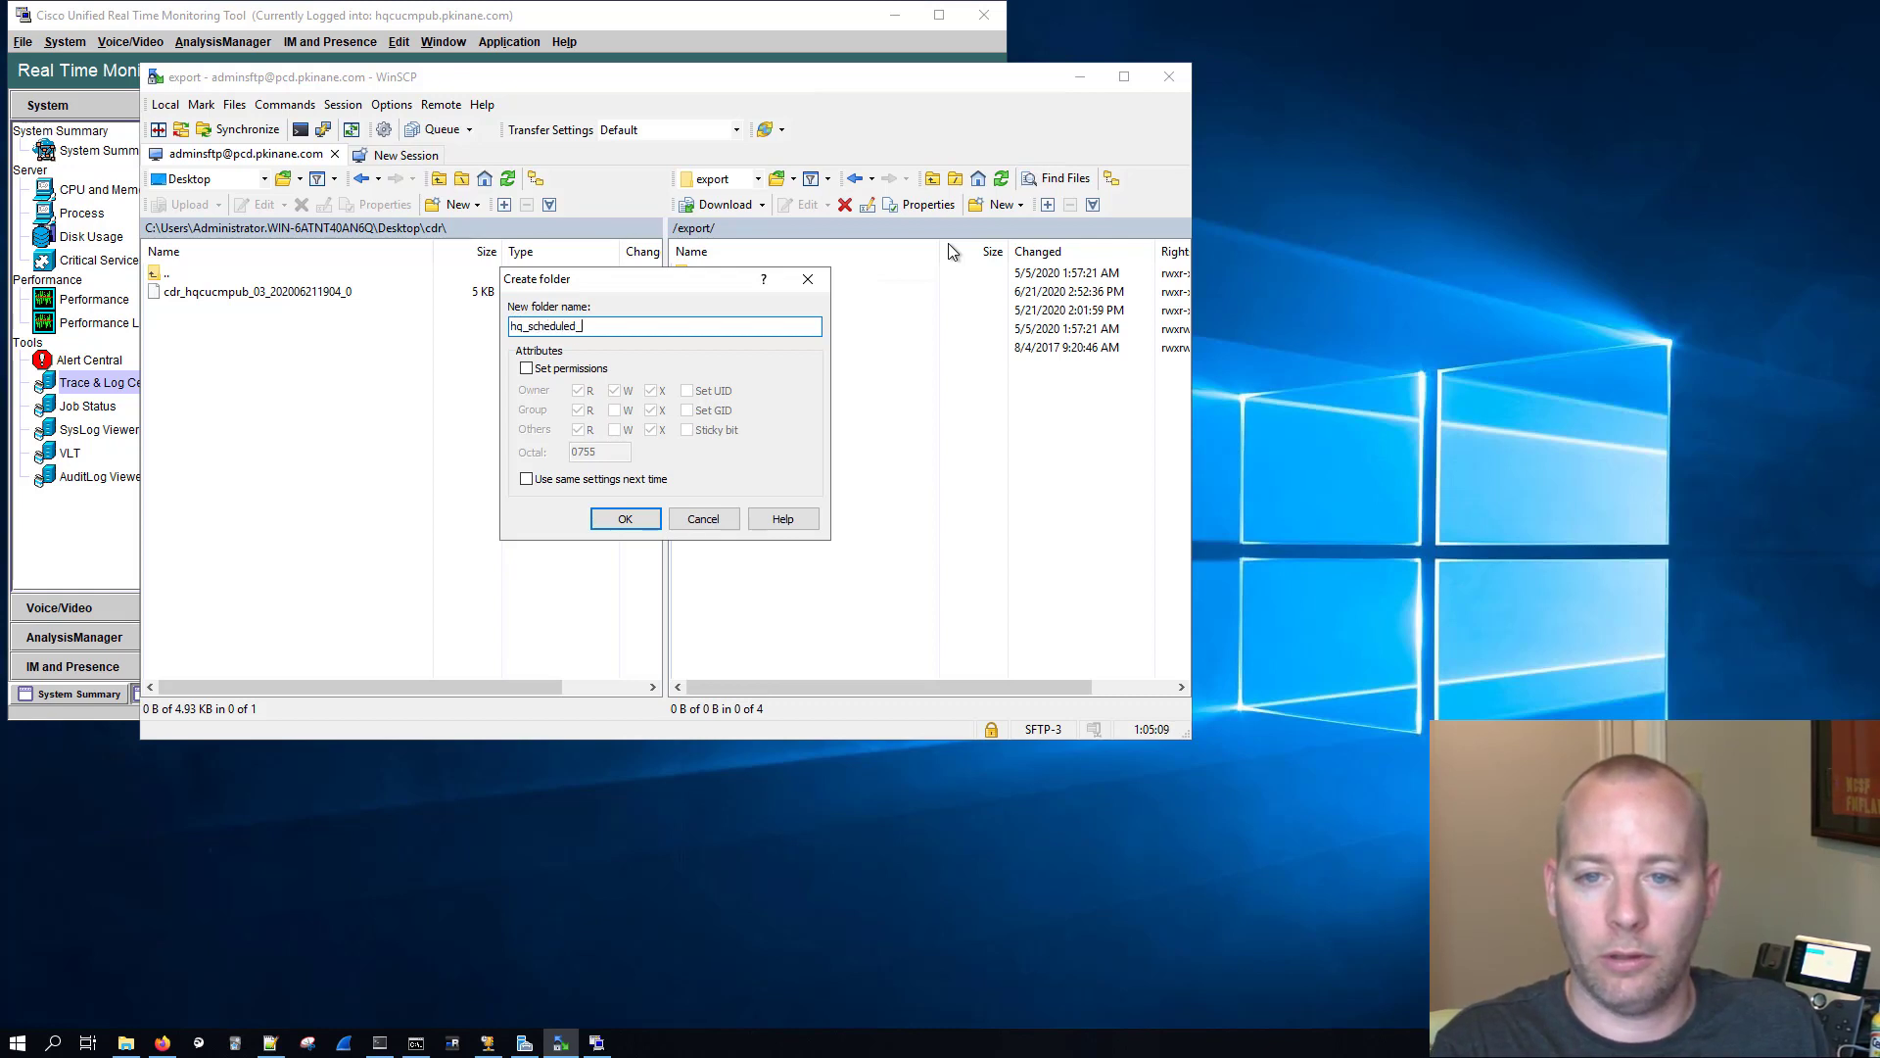
{"action": "type", "text": "trace"}
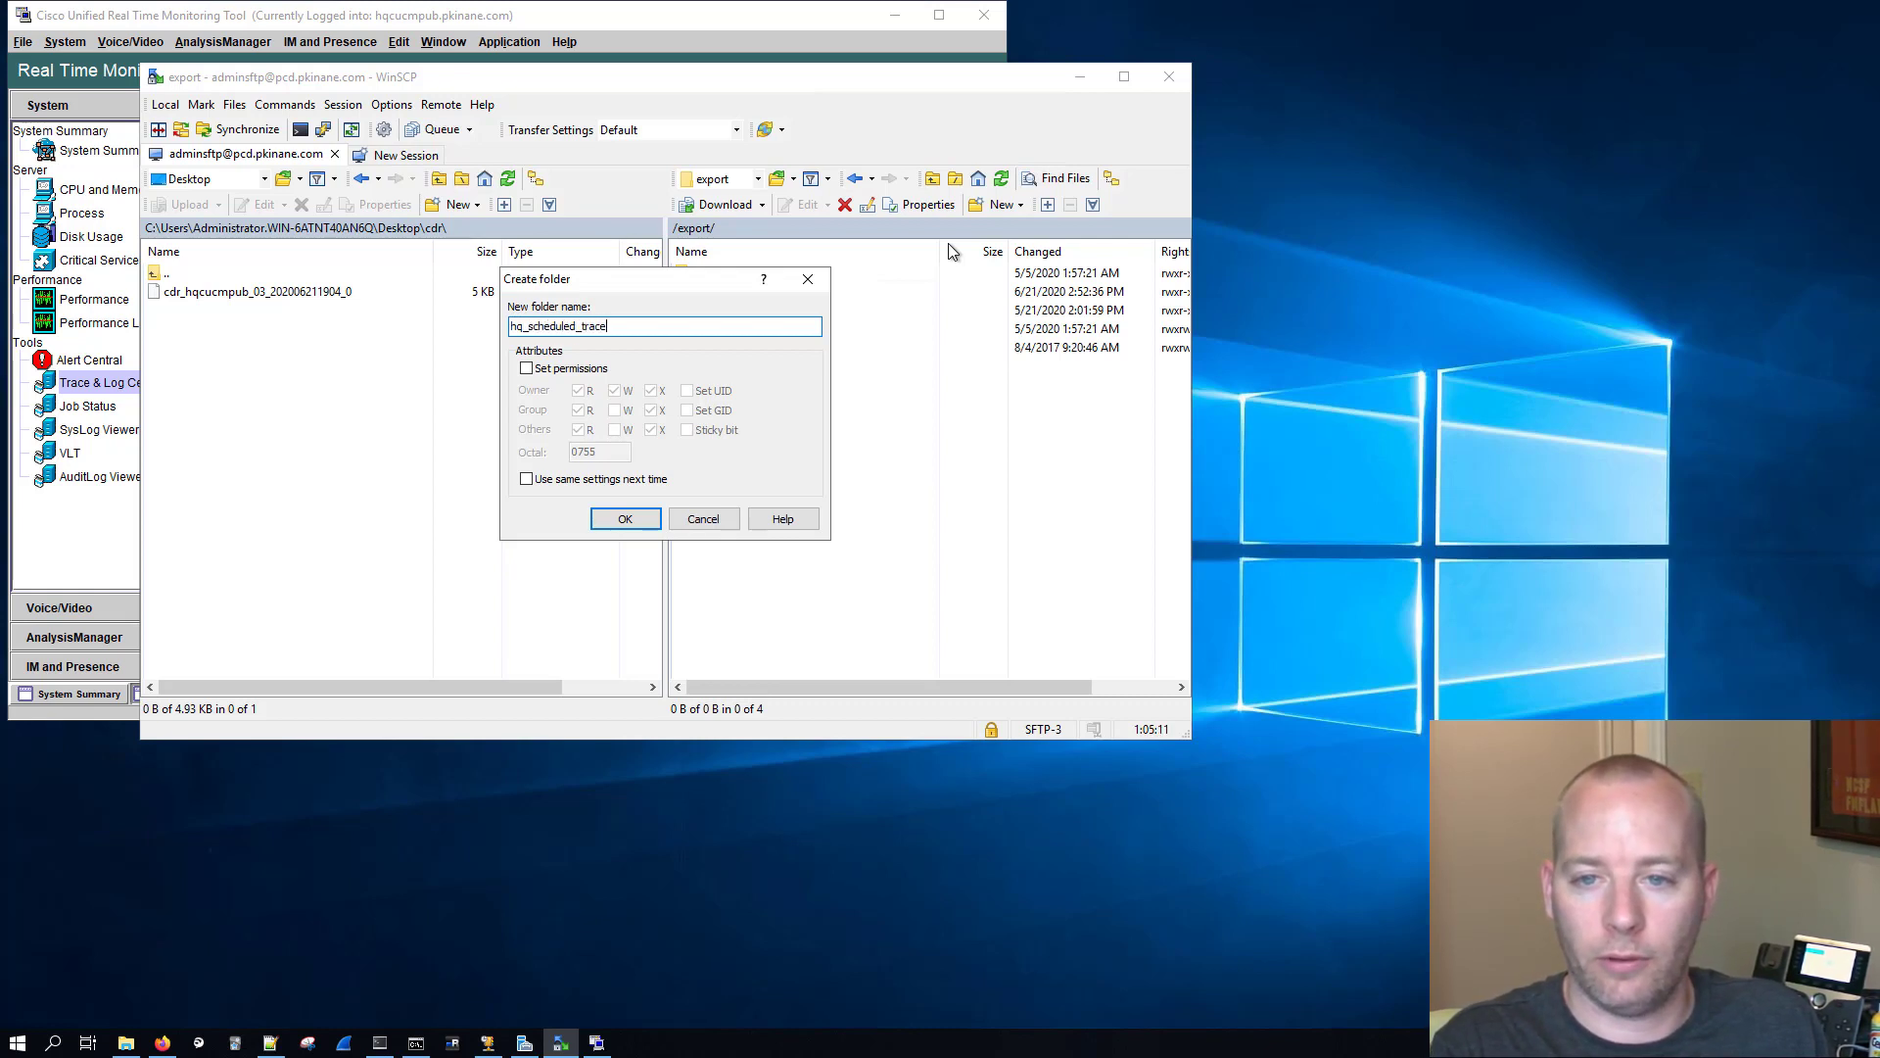
{"action": "type", "text": "_collection"}
{"action": "key", "text": "Return"}
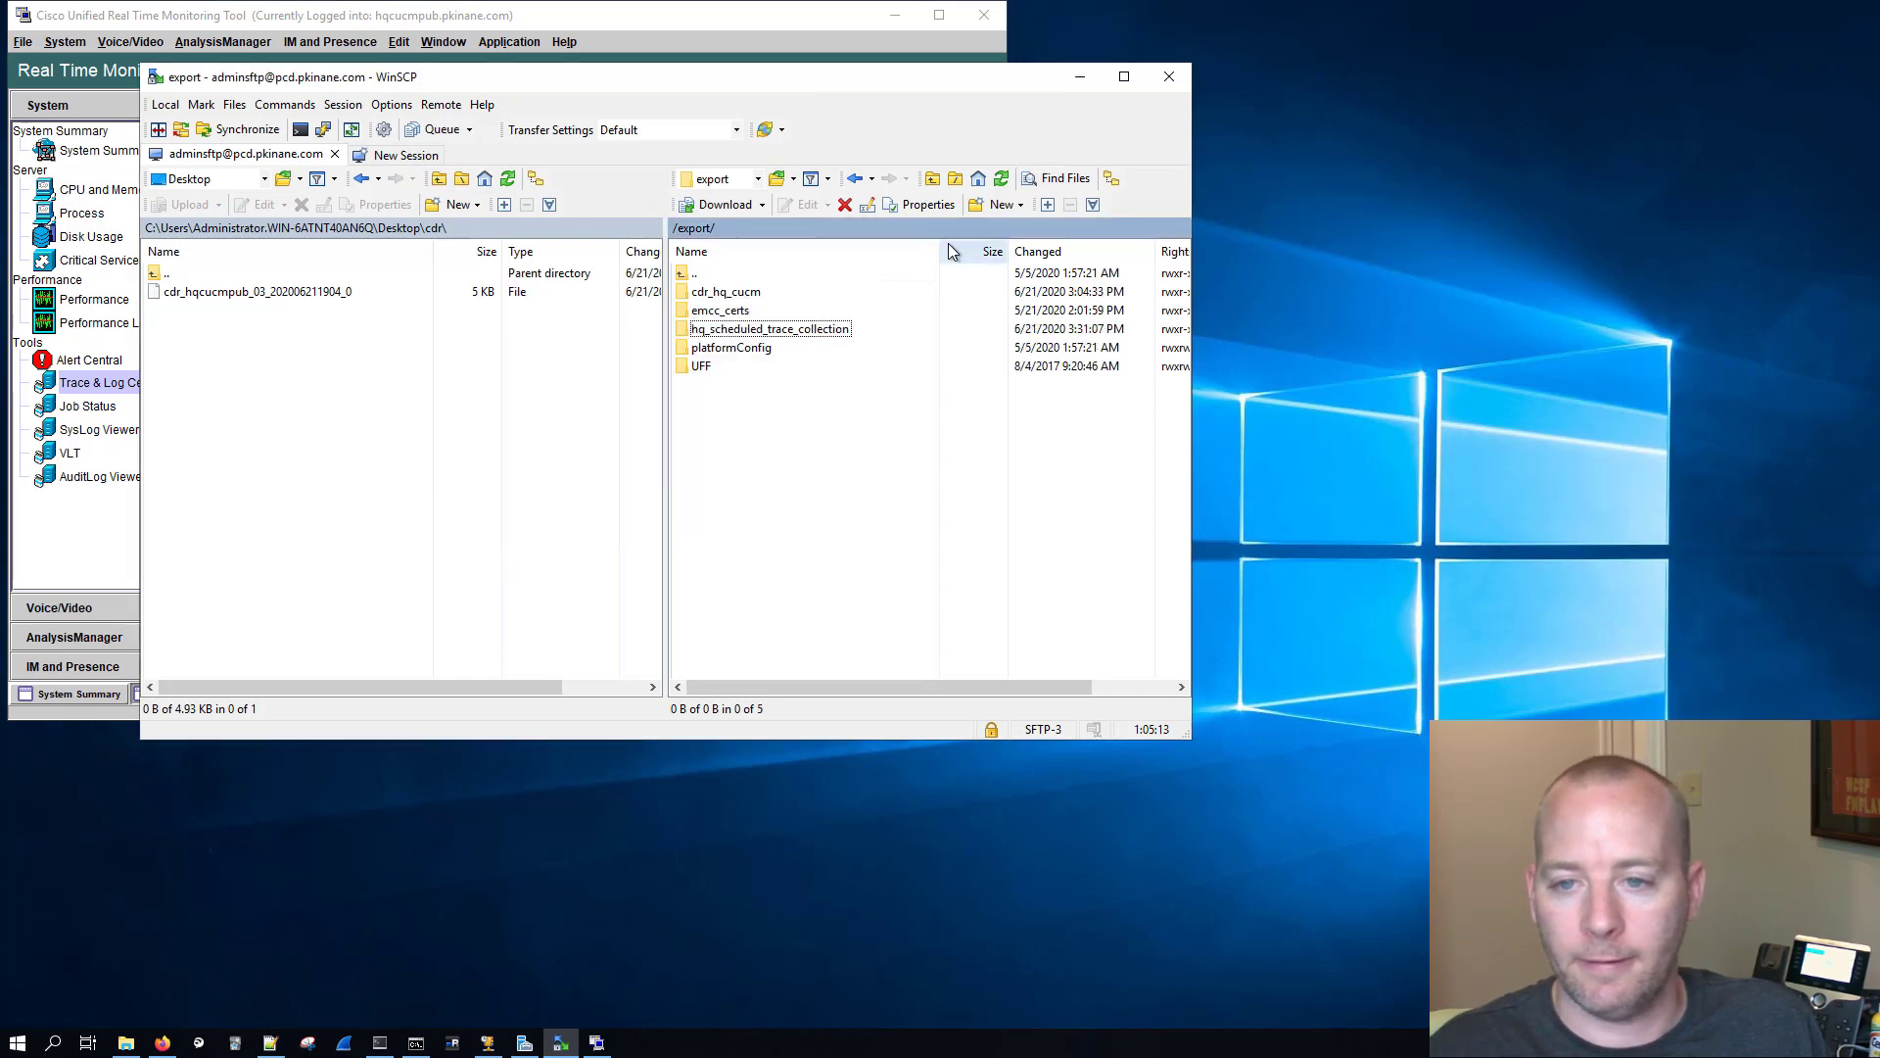
Step: Copy the remote path /export/hq_scheduled_trace_collection and use it as the download directory path in the Real Time Monitoring Tool
{"action": "double_click", "coordinate": [804, 330]}
{"action": "left_click", "coordinate": [814, 231]}
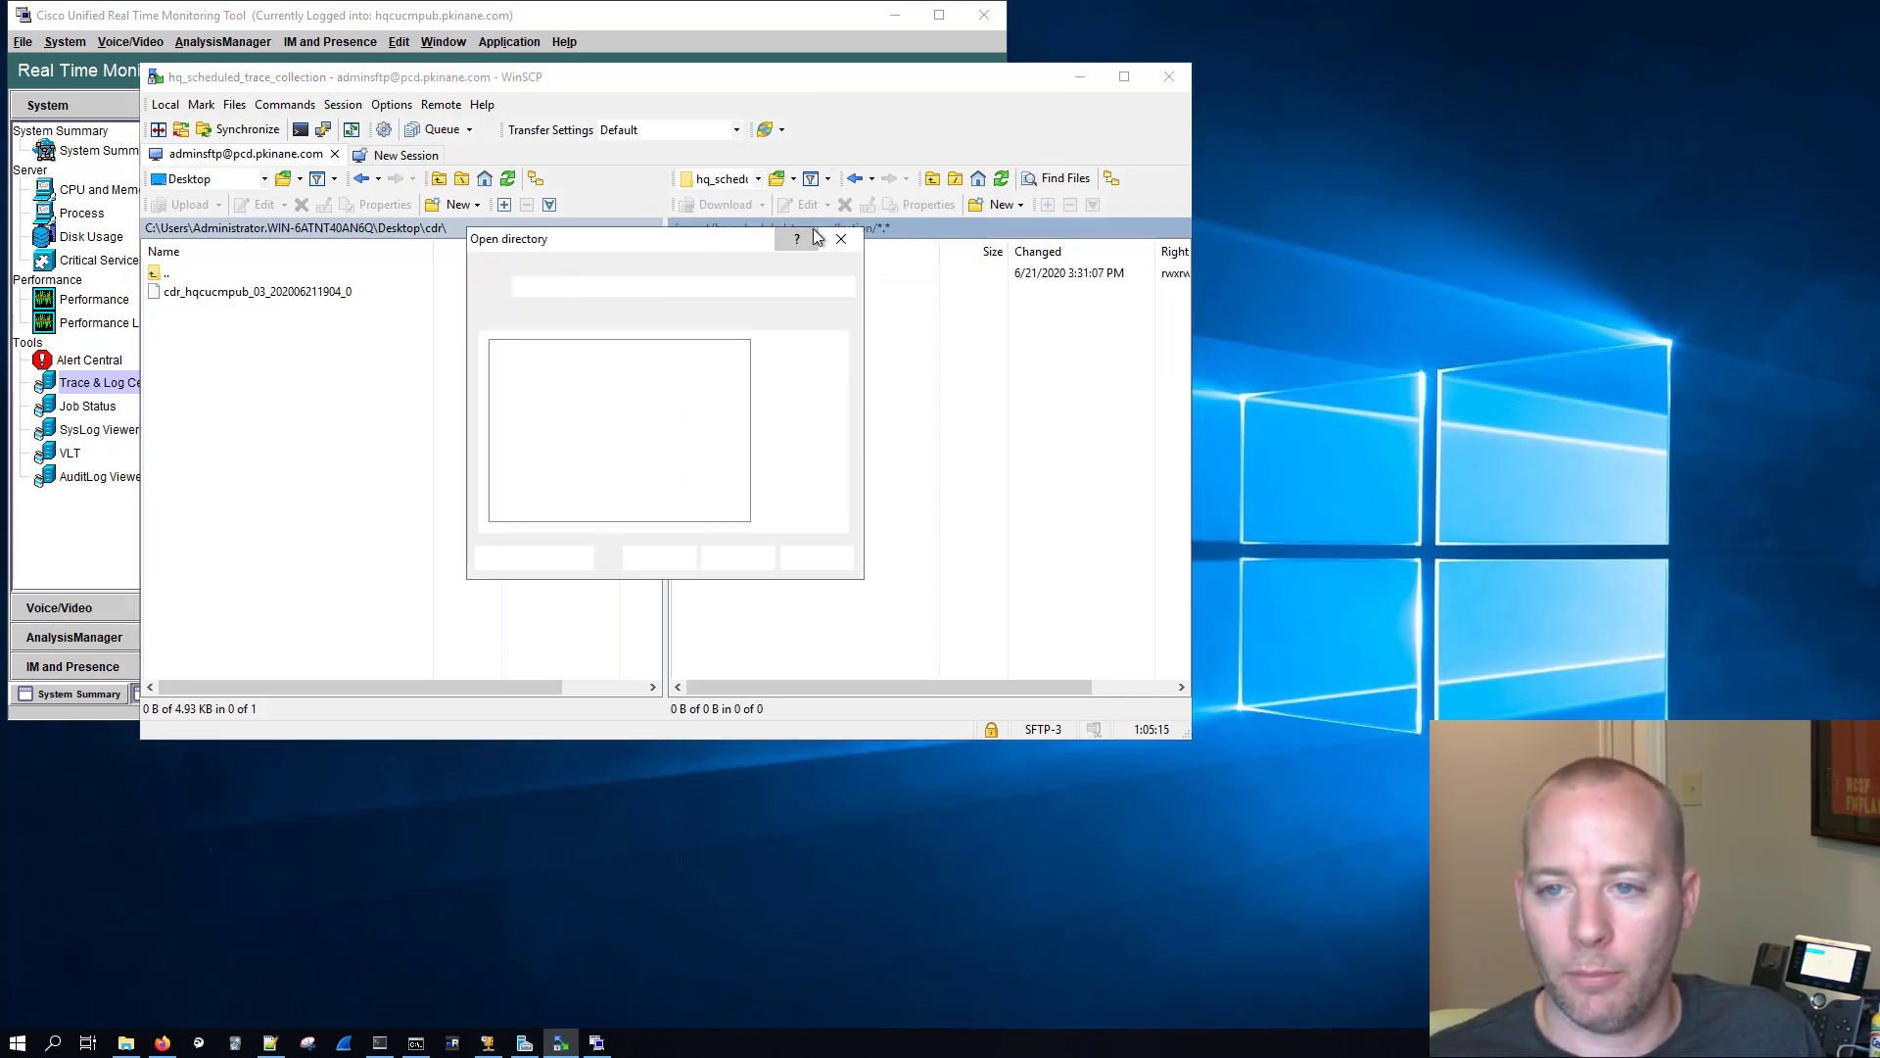
{"action": "right_click", "coordinate": [647, 290]}
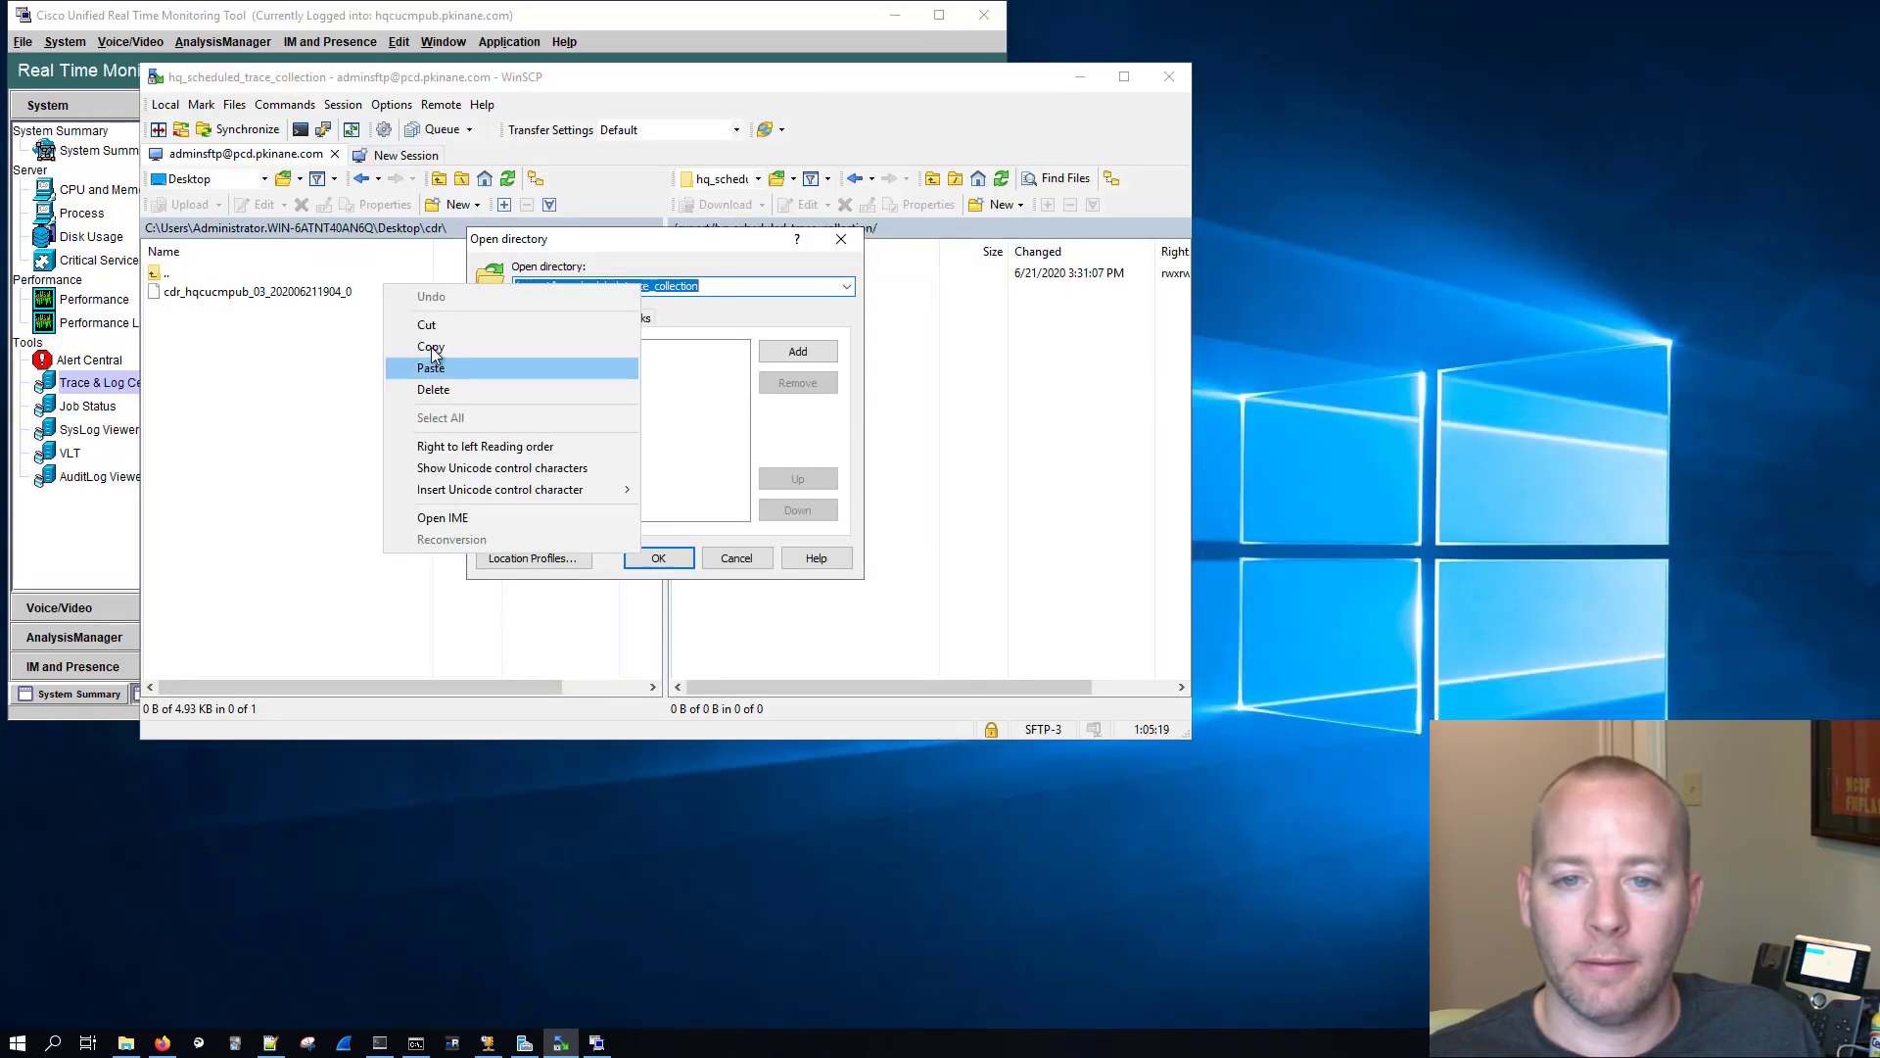
{"action": "left_click", "coordinate": [431, 347]}
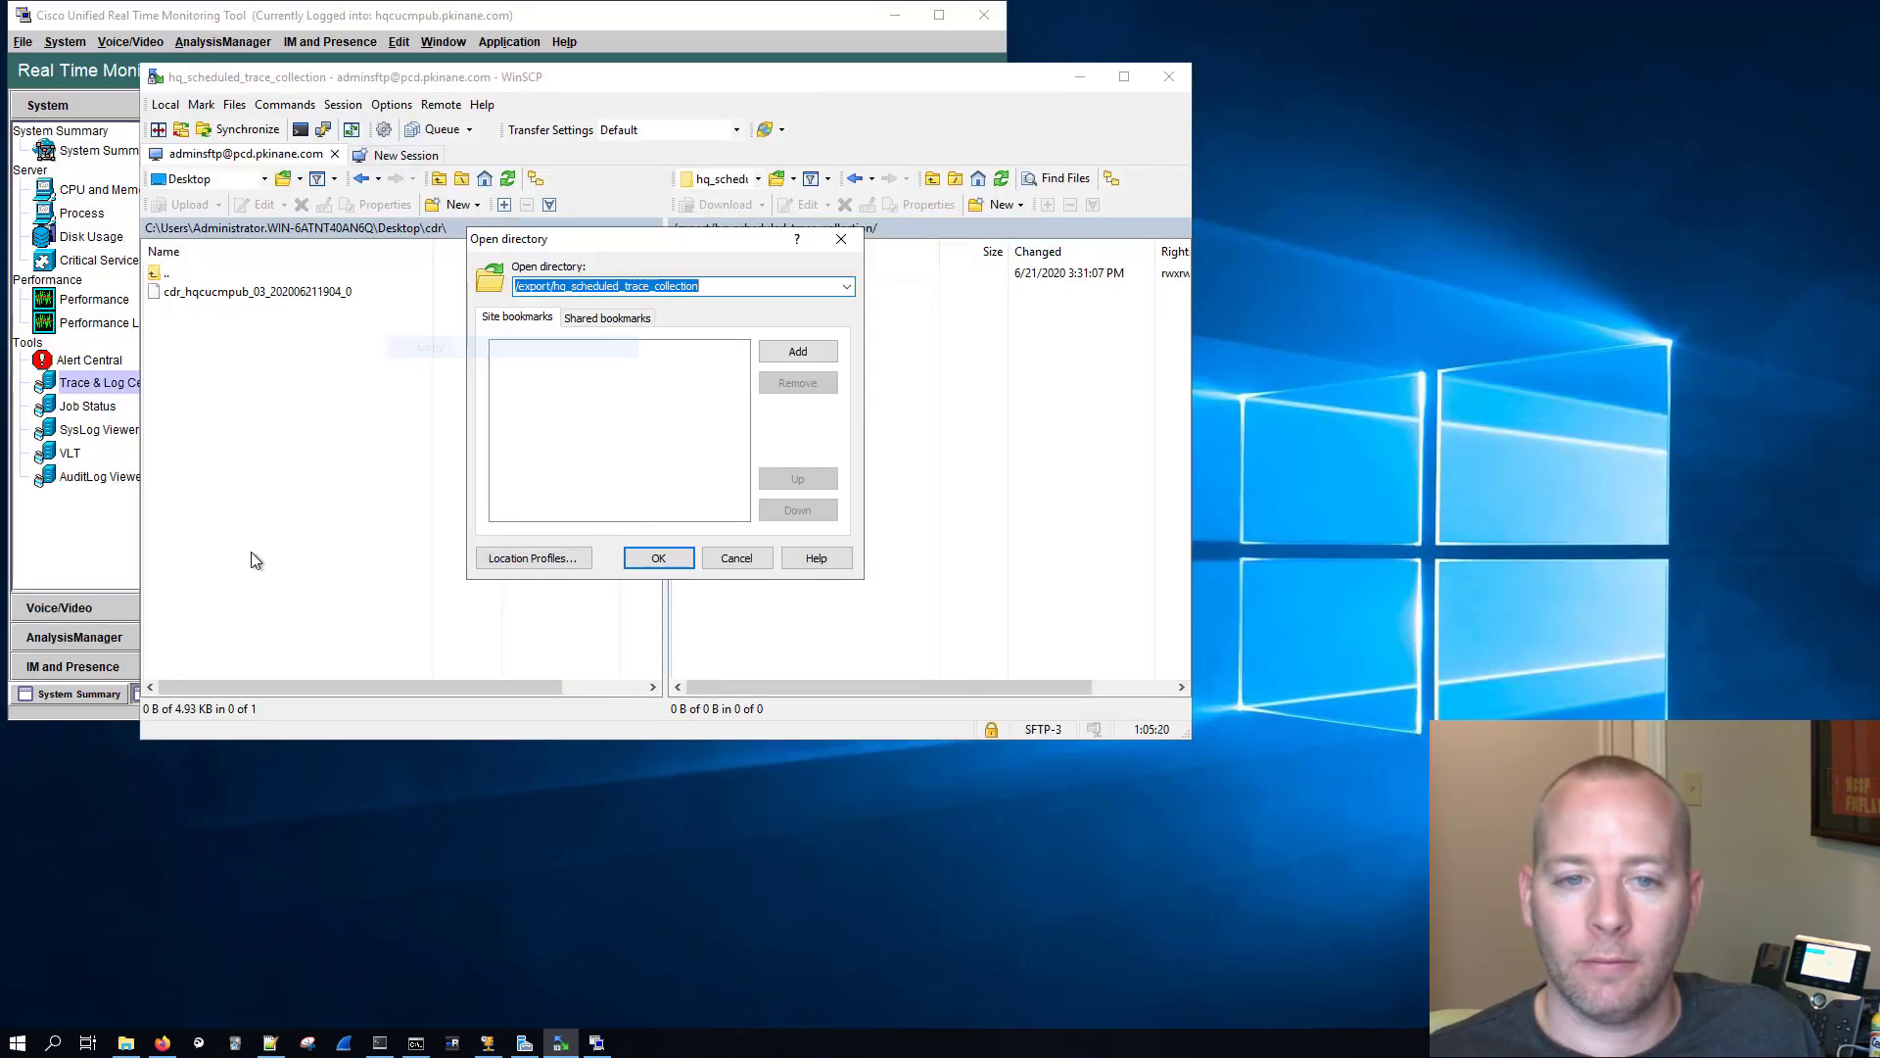
{"action": "left_click", "coordinate": [104, 556]}
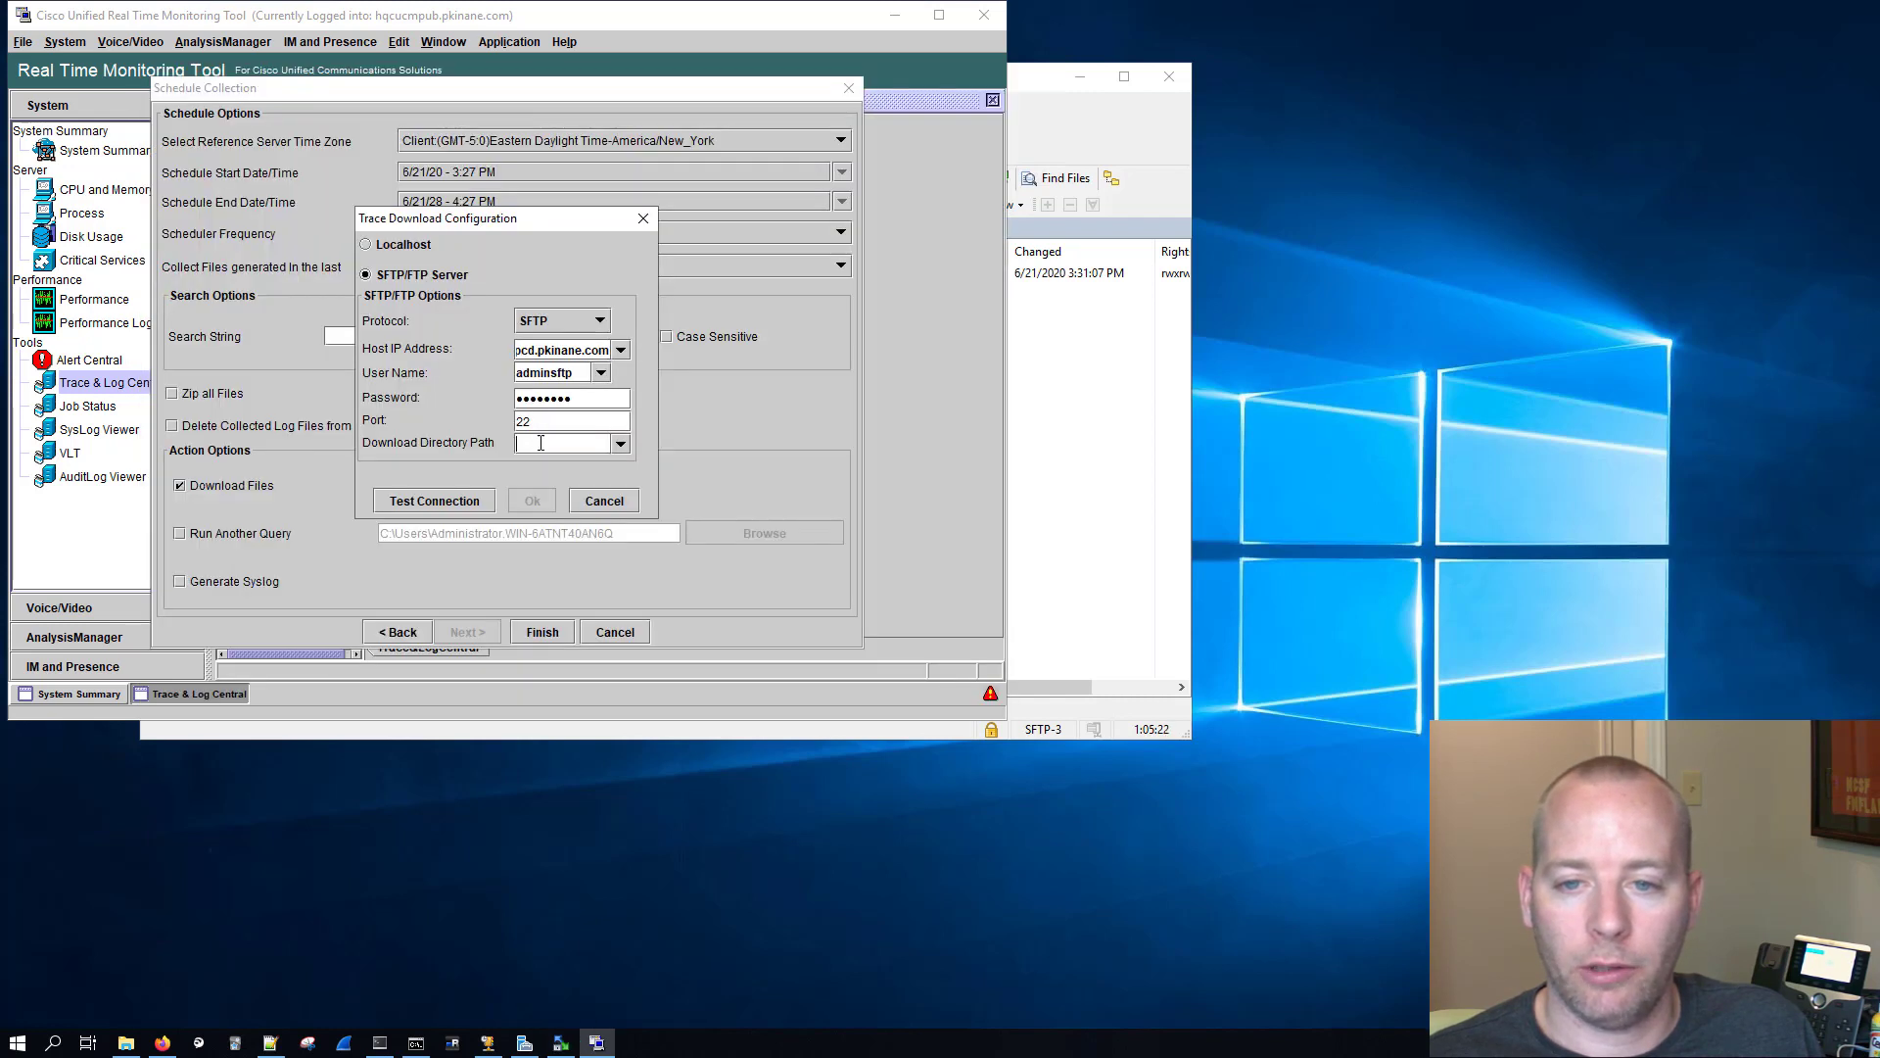
{"action": "left_click", "coordinate": [556, 443]}
{"action": "key", "text": "ctrl+v"}
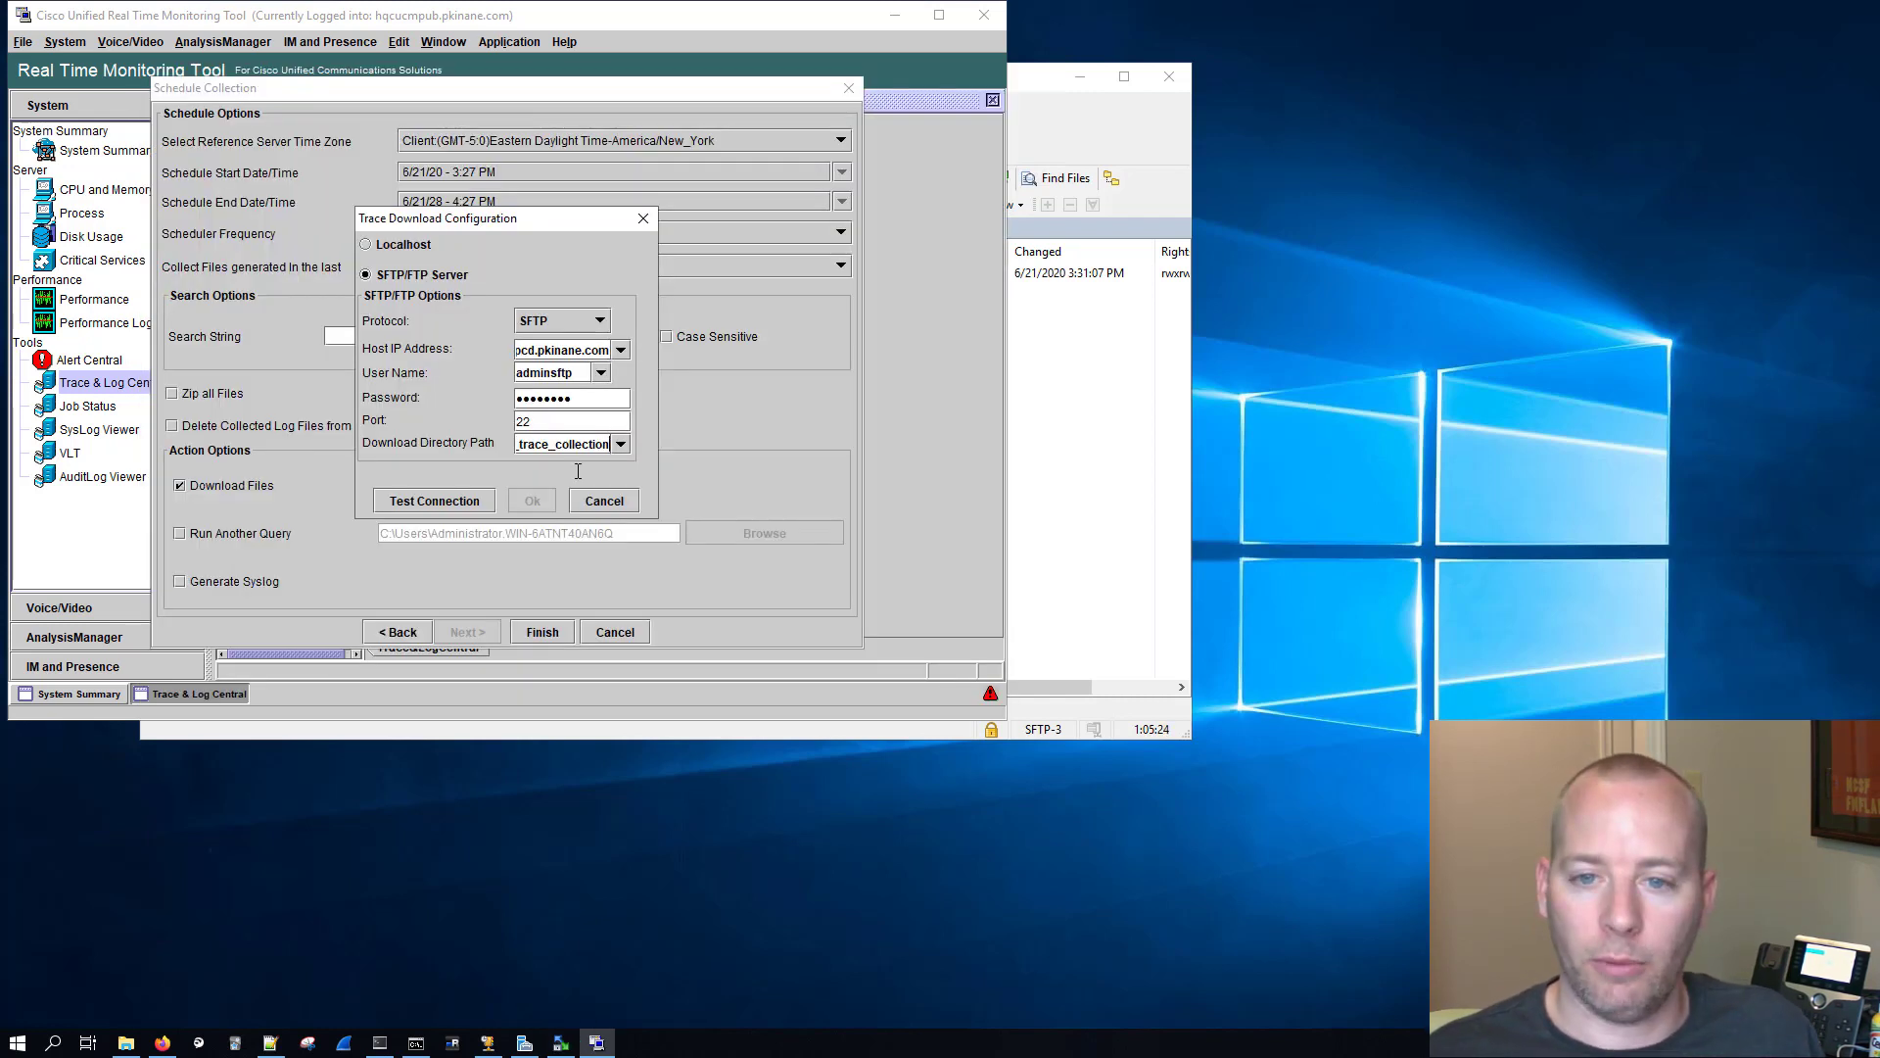
Step: Test the SFTP connection, accepting the server's key fingerprint, and finish configuring the scheduled collection
{"action": "left_click", "coordinate": [425, 502]}
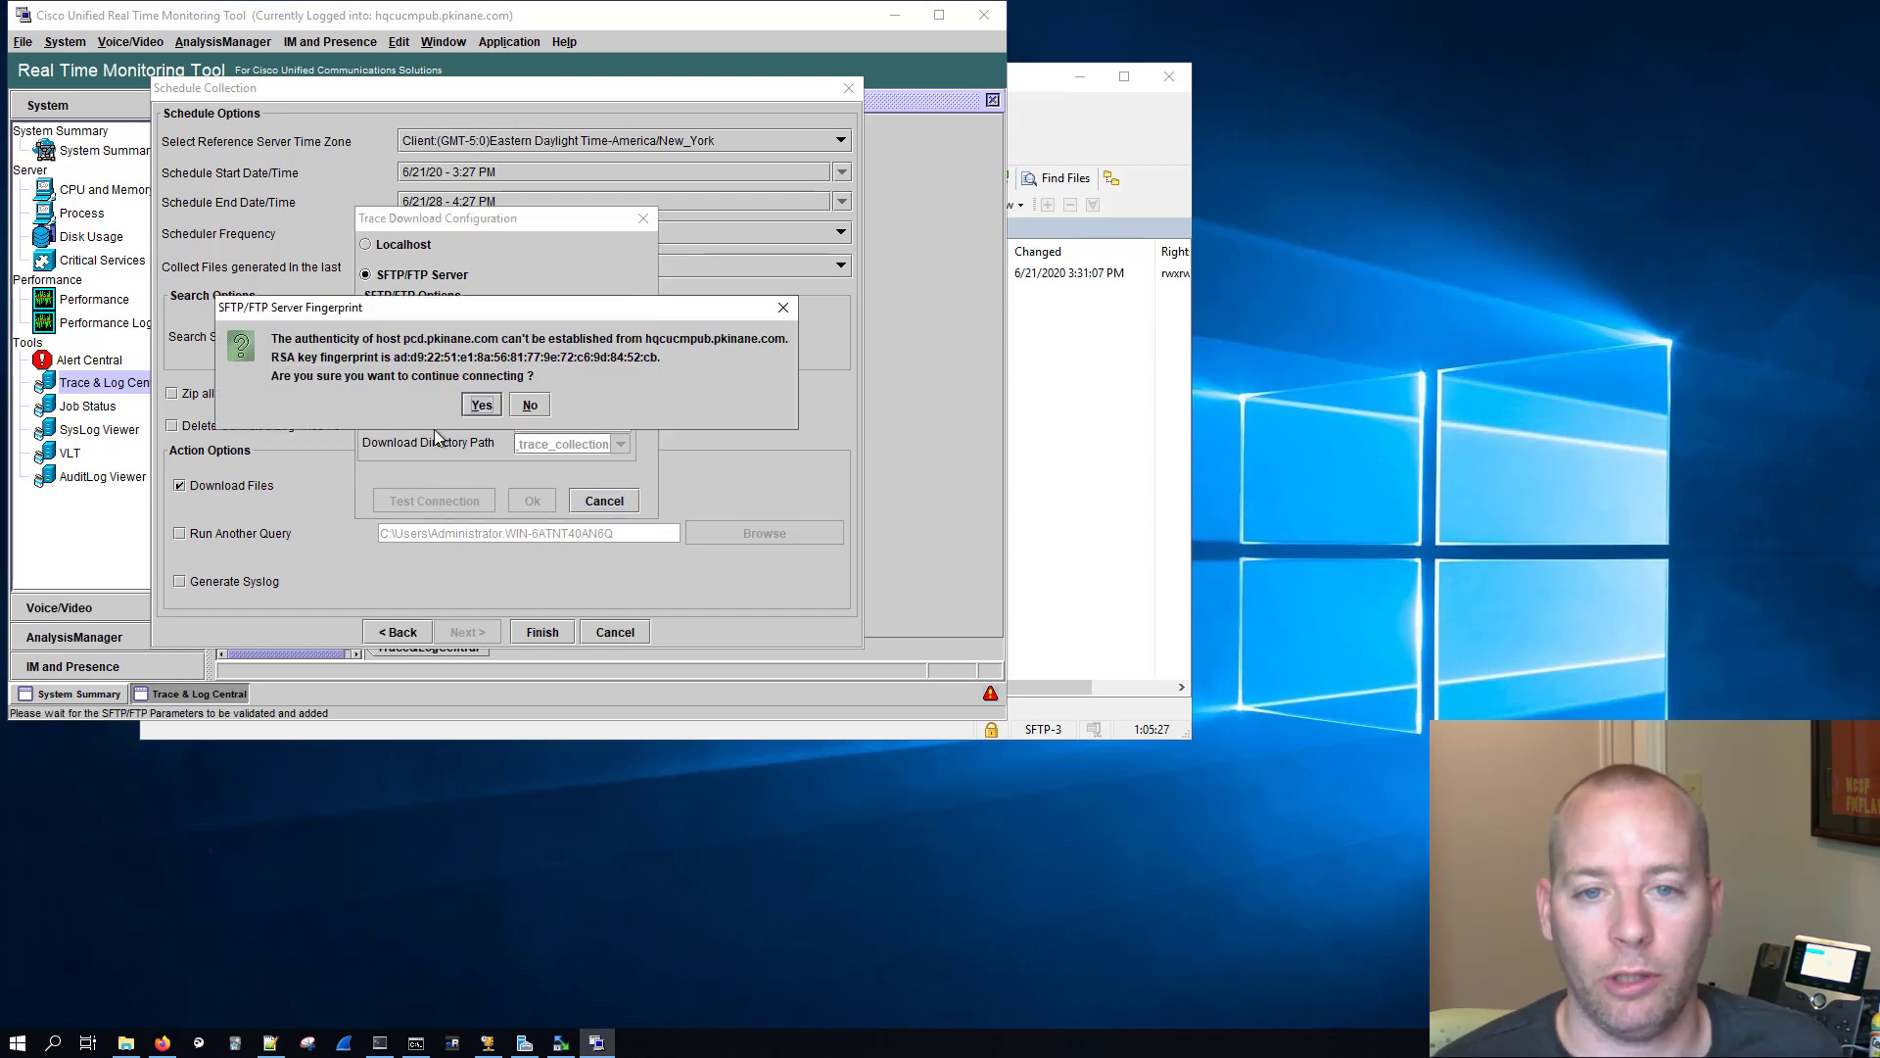
{"action": "left_click", "coordinate": [480, 405]}
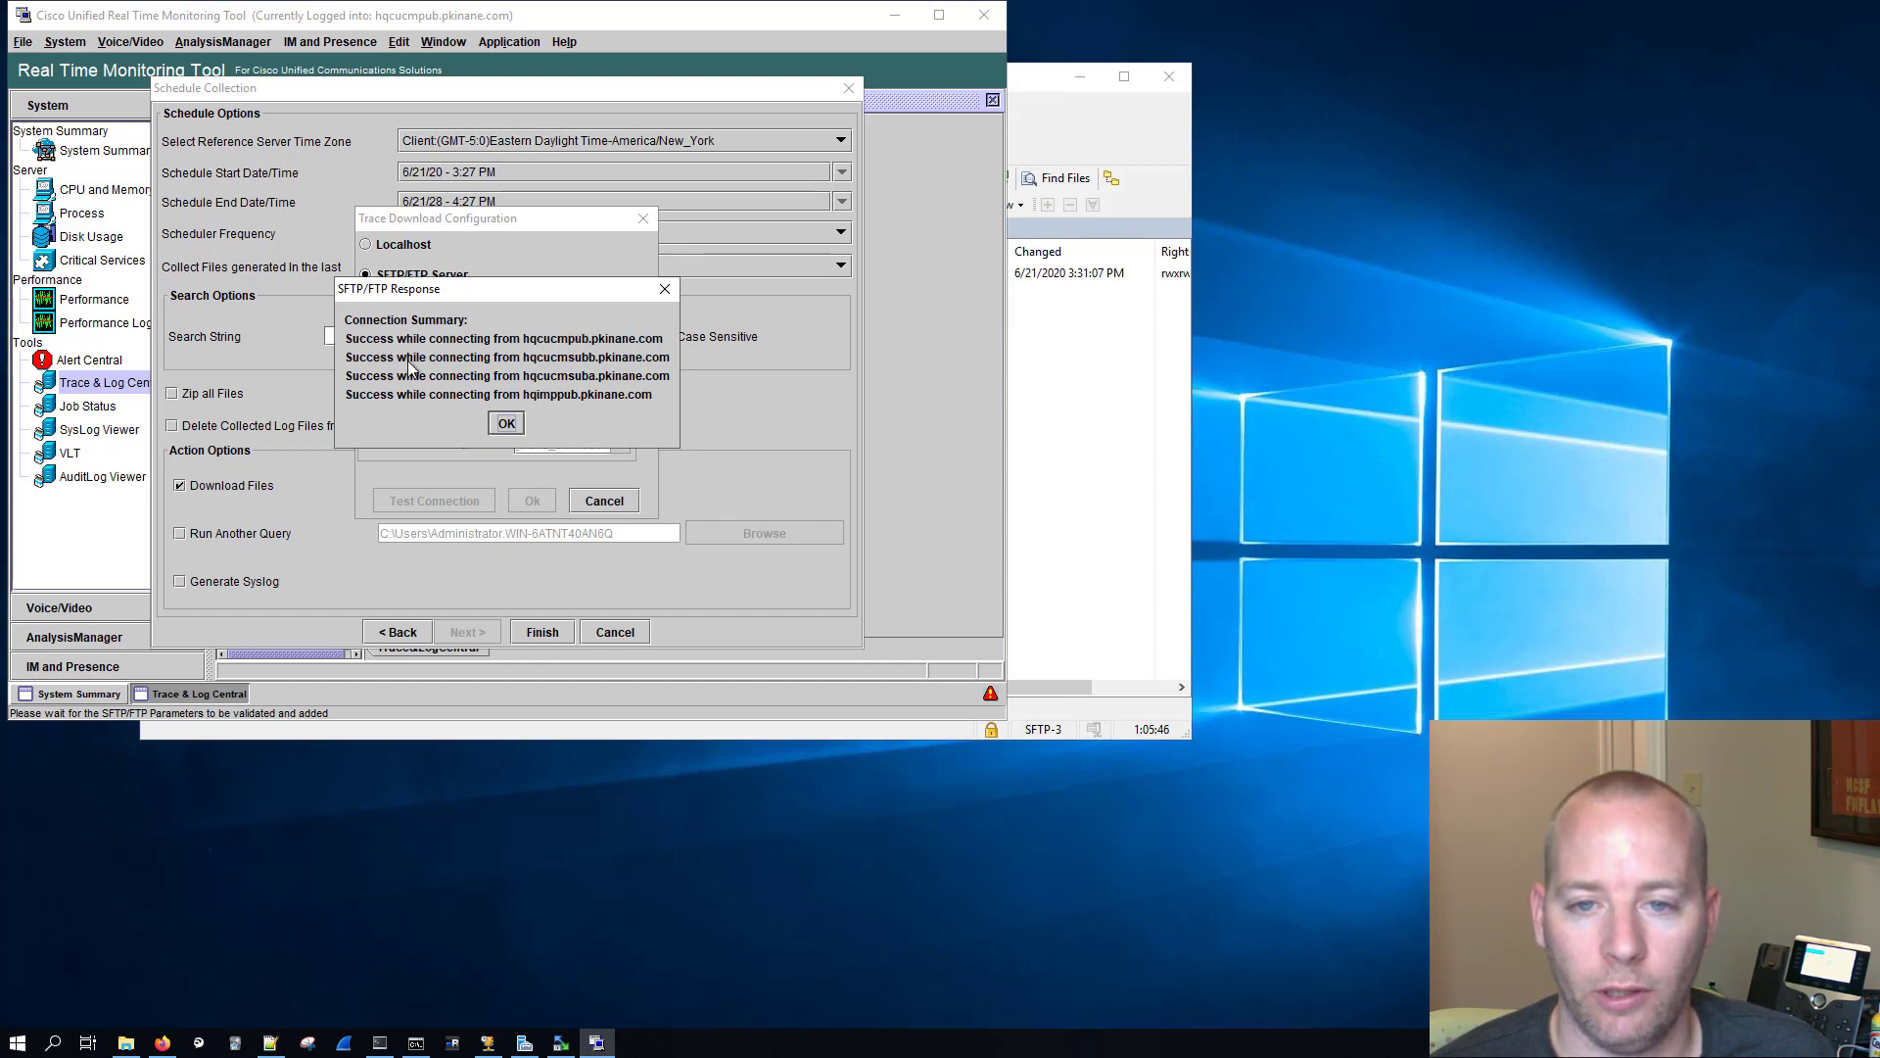
{"action": "key", "text": "Return"}
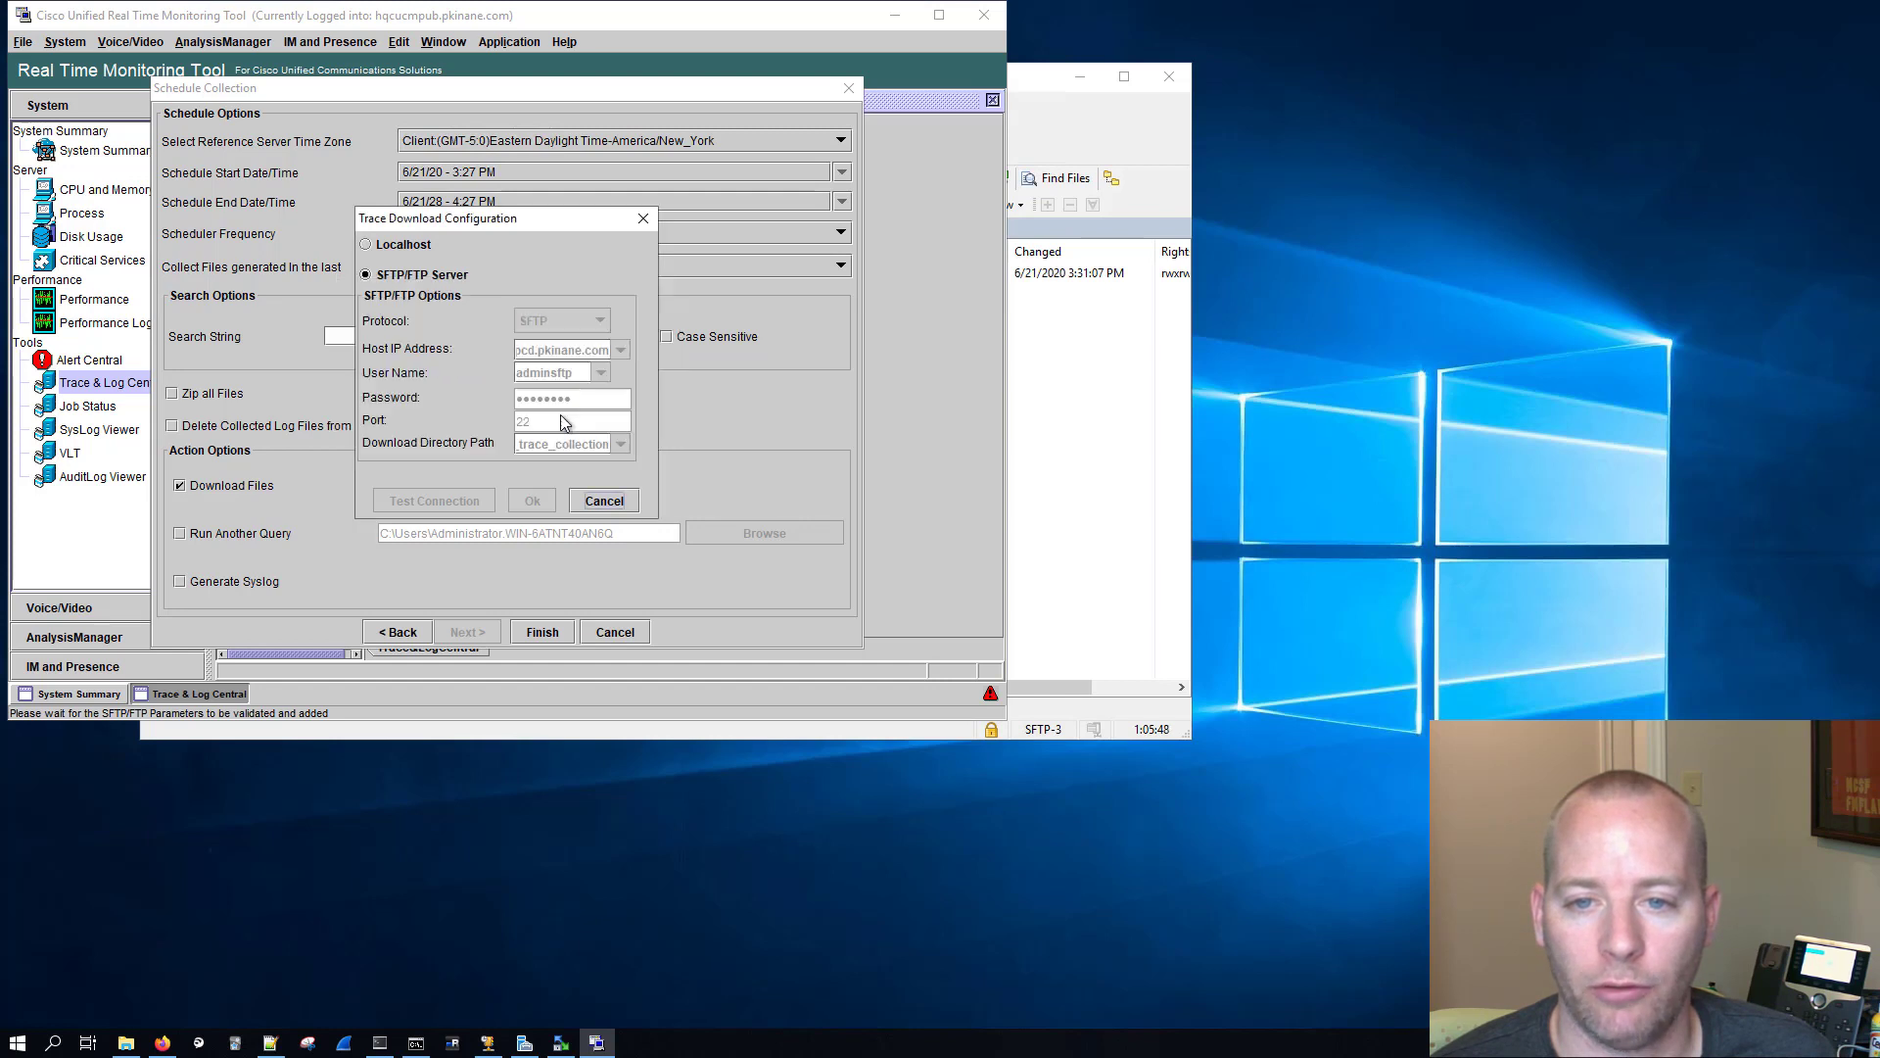
{"action": "left_click", "coordinate": [556, 628]}
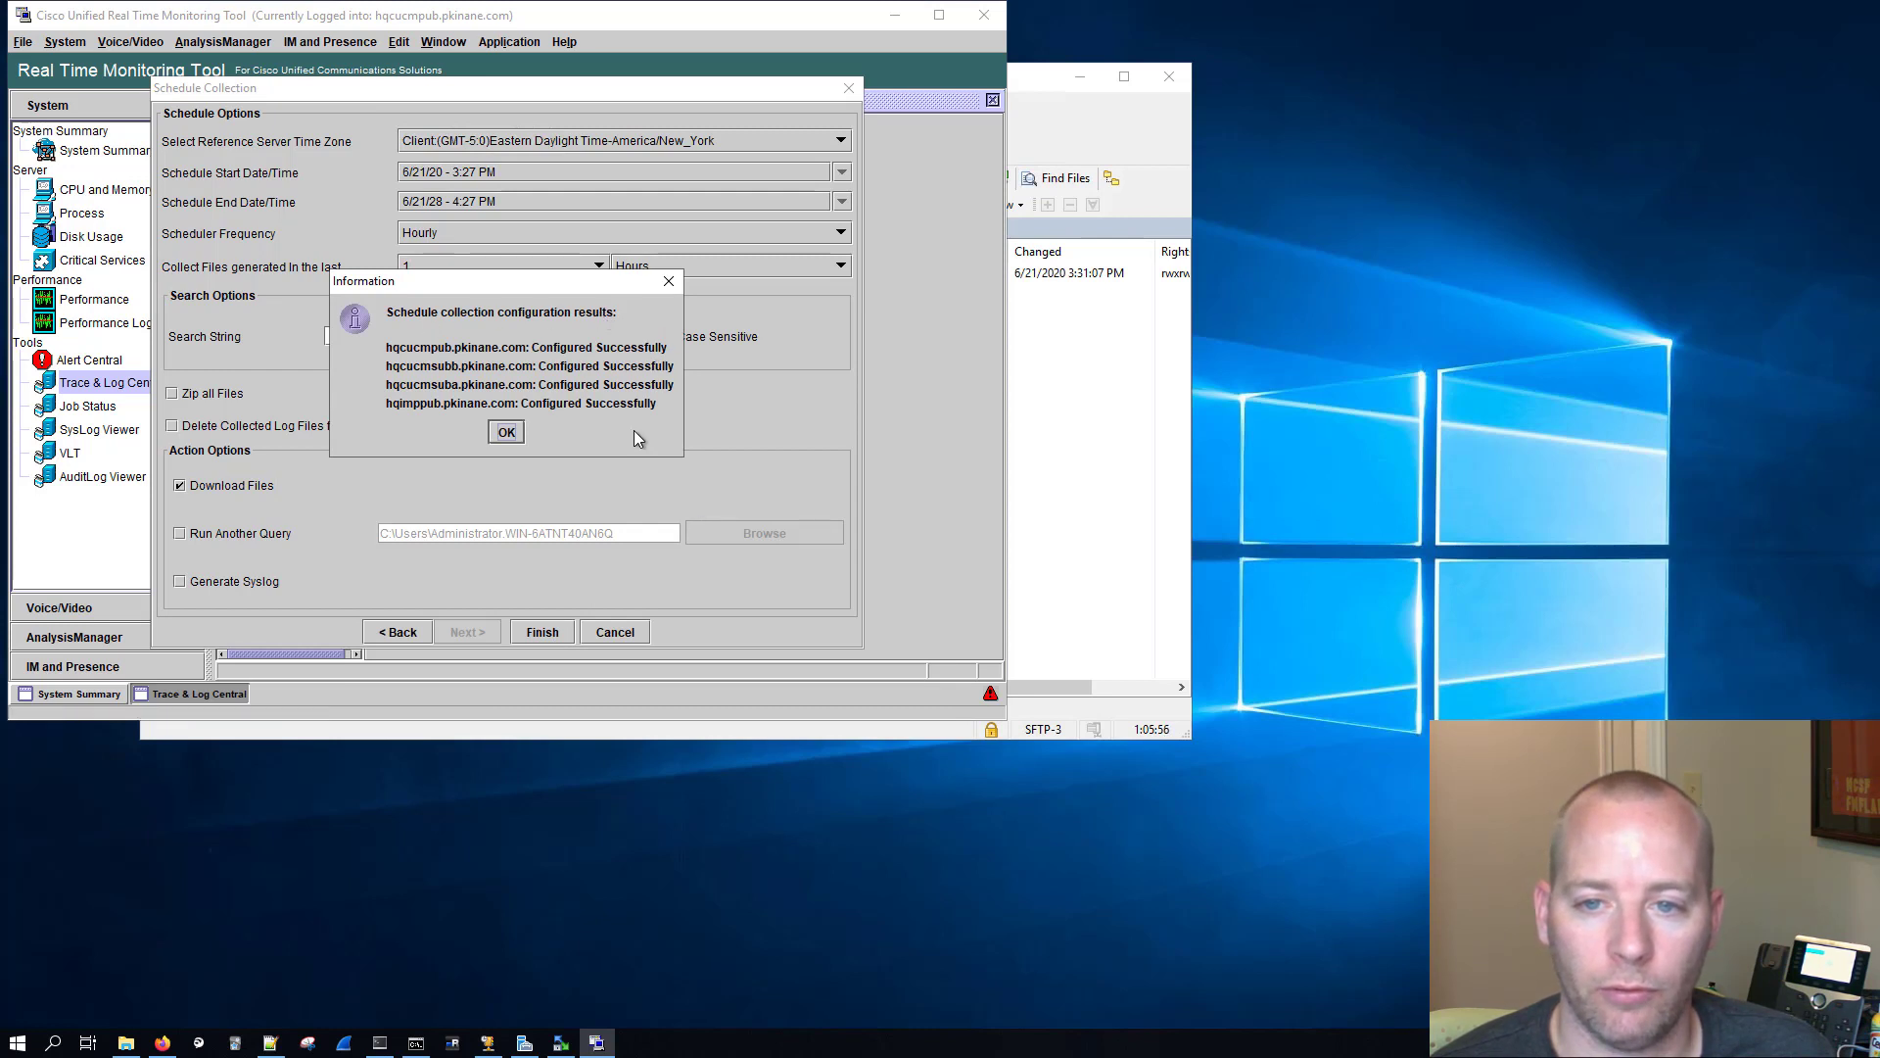
{"action": "left_click", "coordinate": [503, 437]}
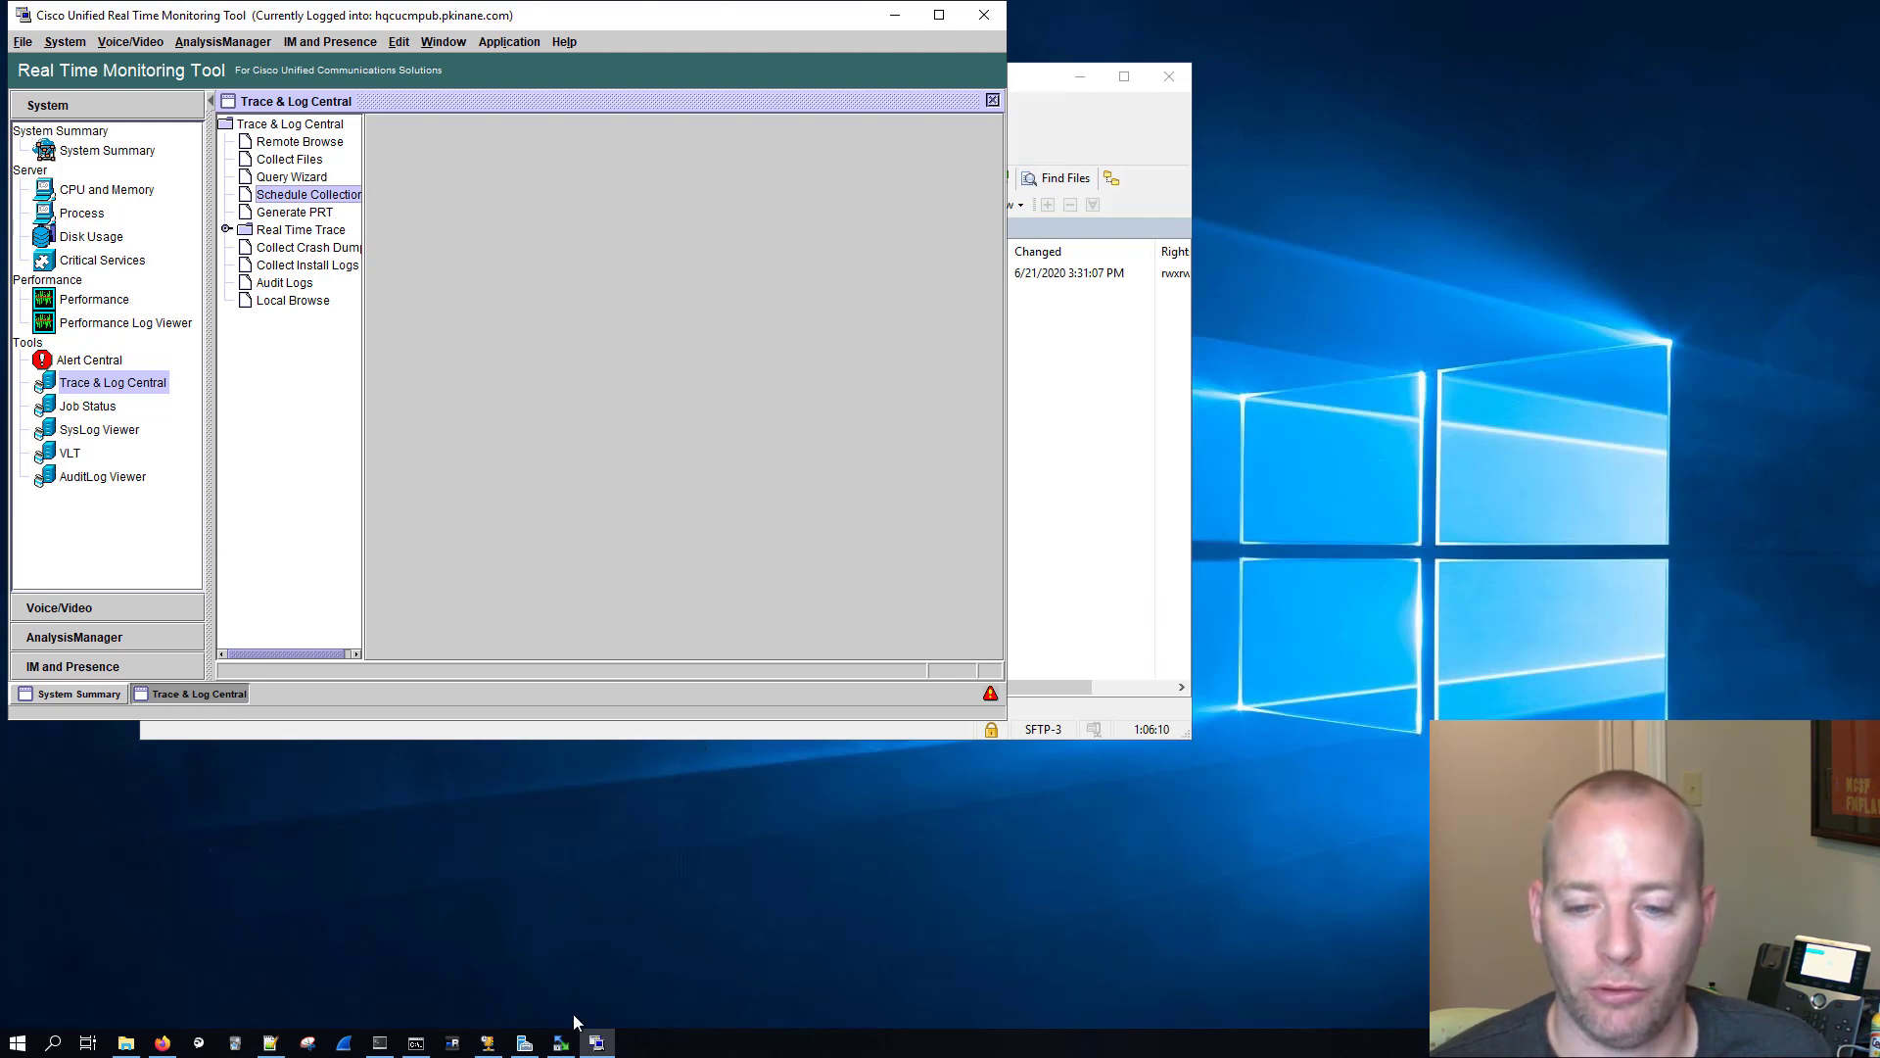
Step: Switch to WinSCP and dismiss the directory dialog to view the hq_scheduled_trace_collection folder
{"action": "left_click", "coordinate": [560, 1042]}
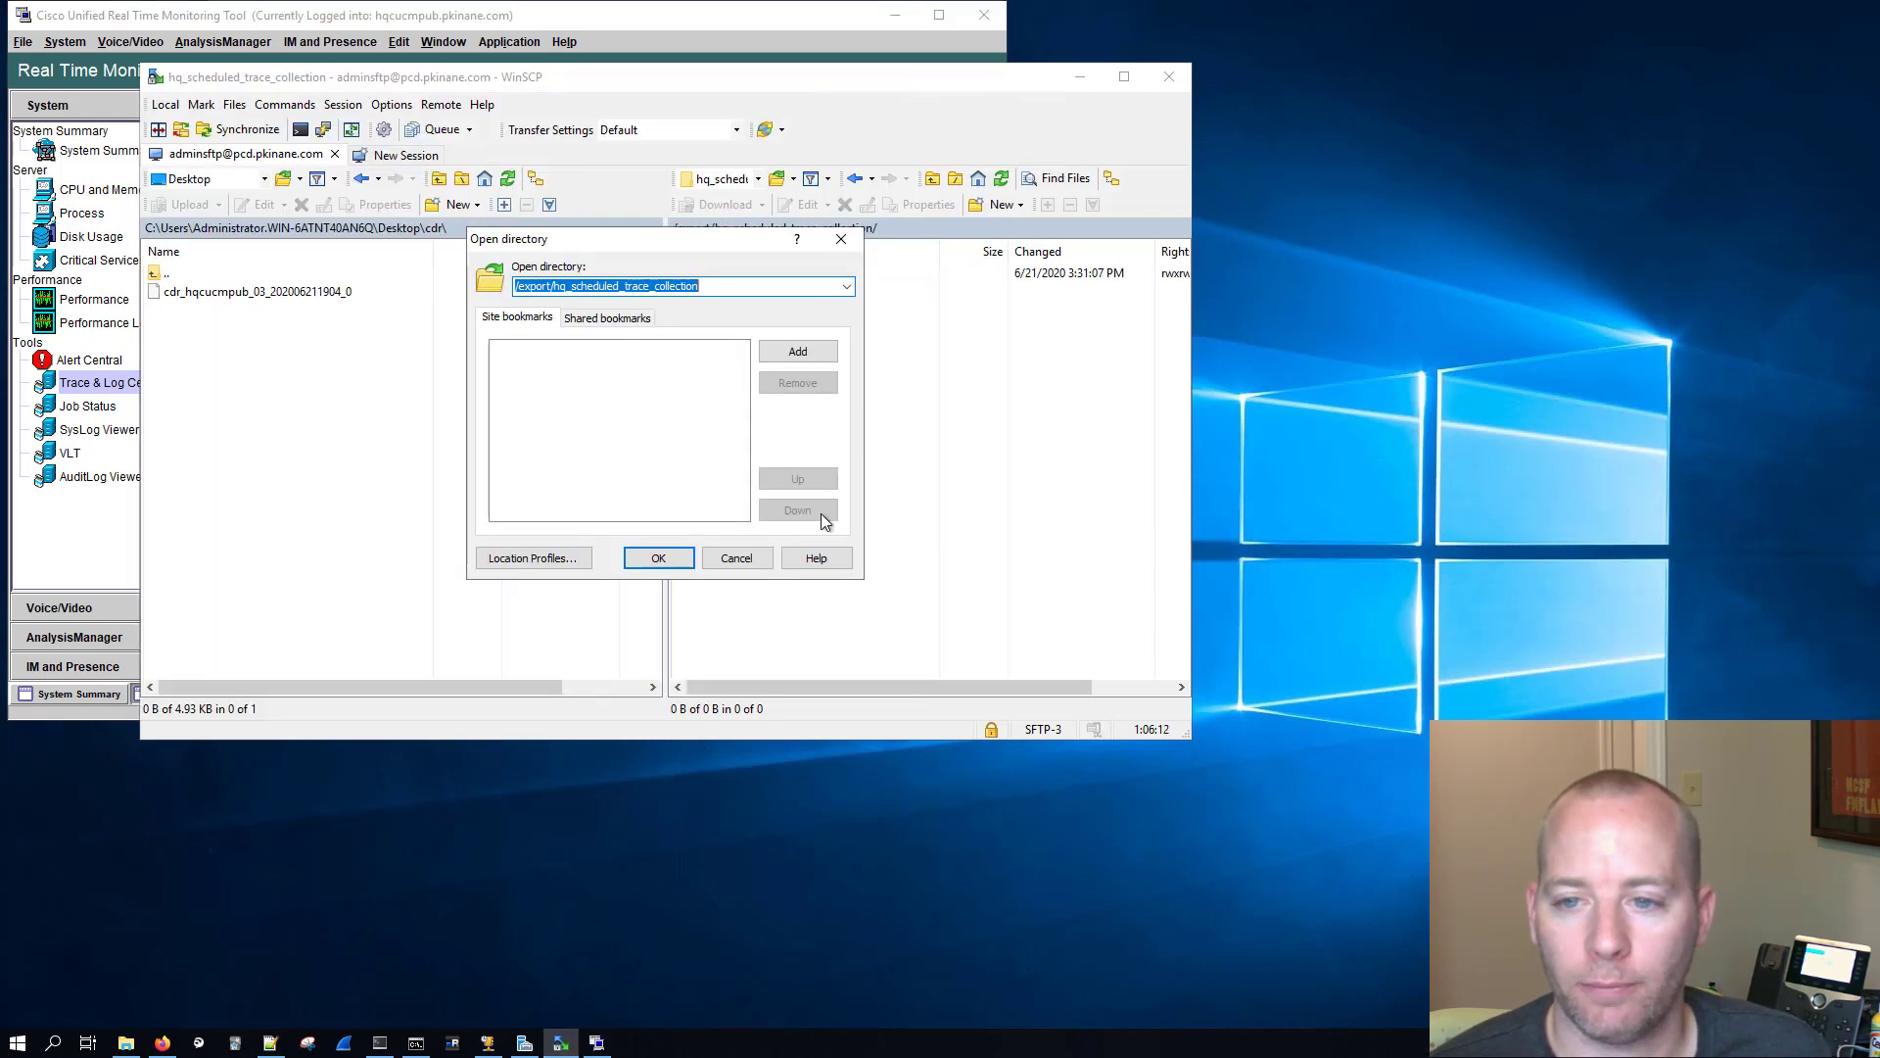
{"action": "left_click", "coordinate": [739, 556]}
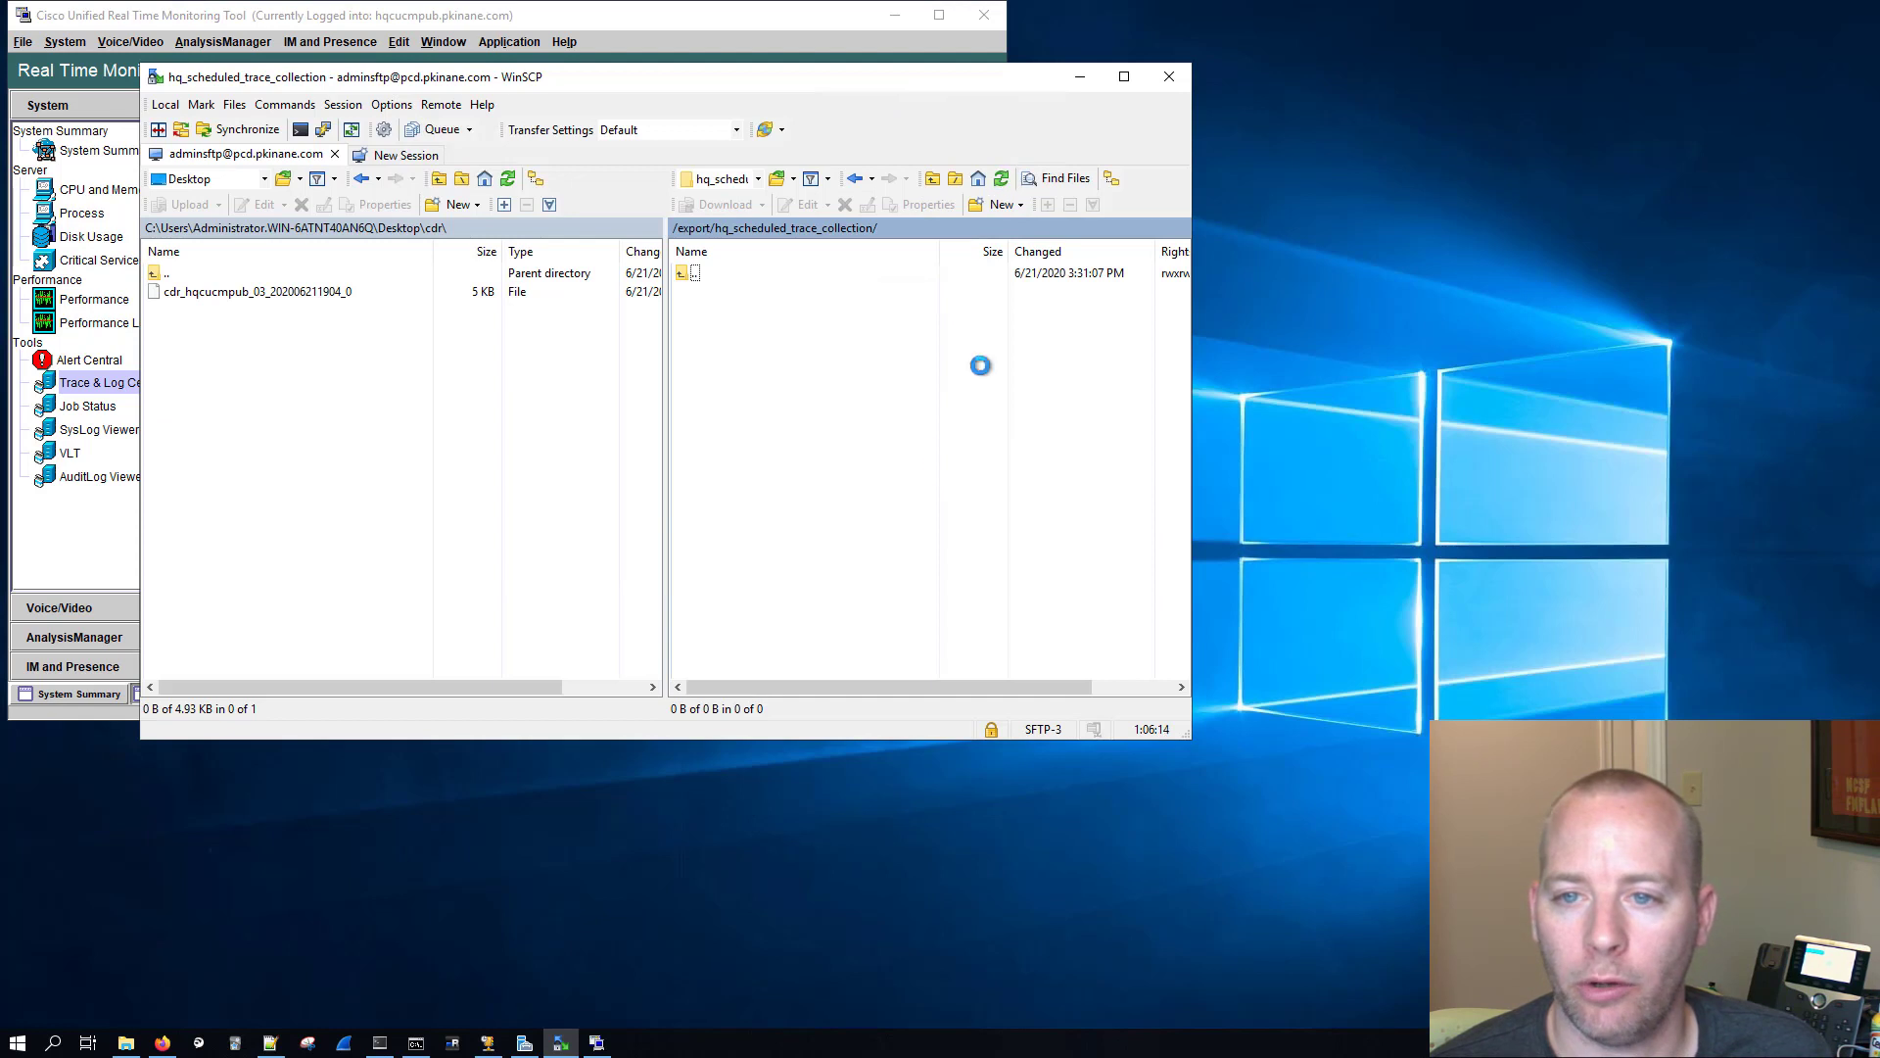